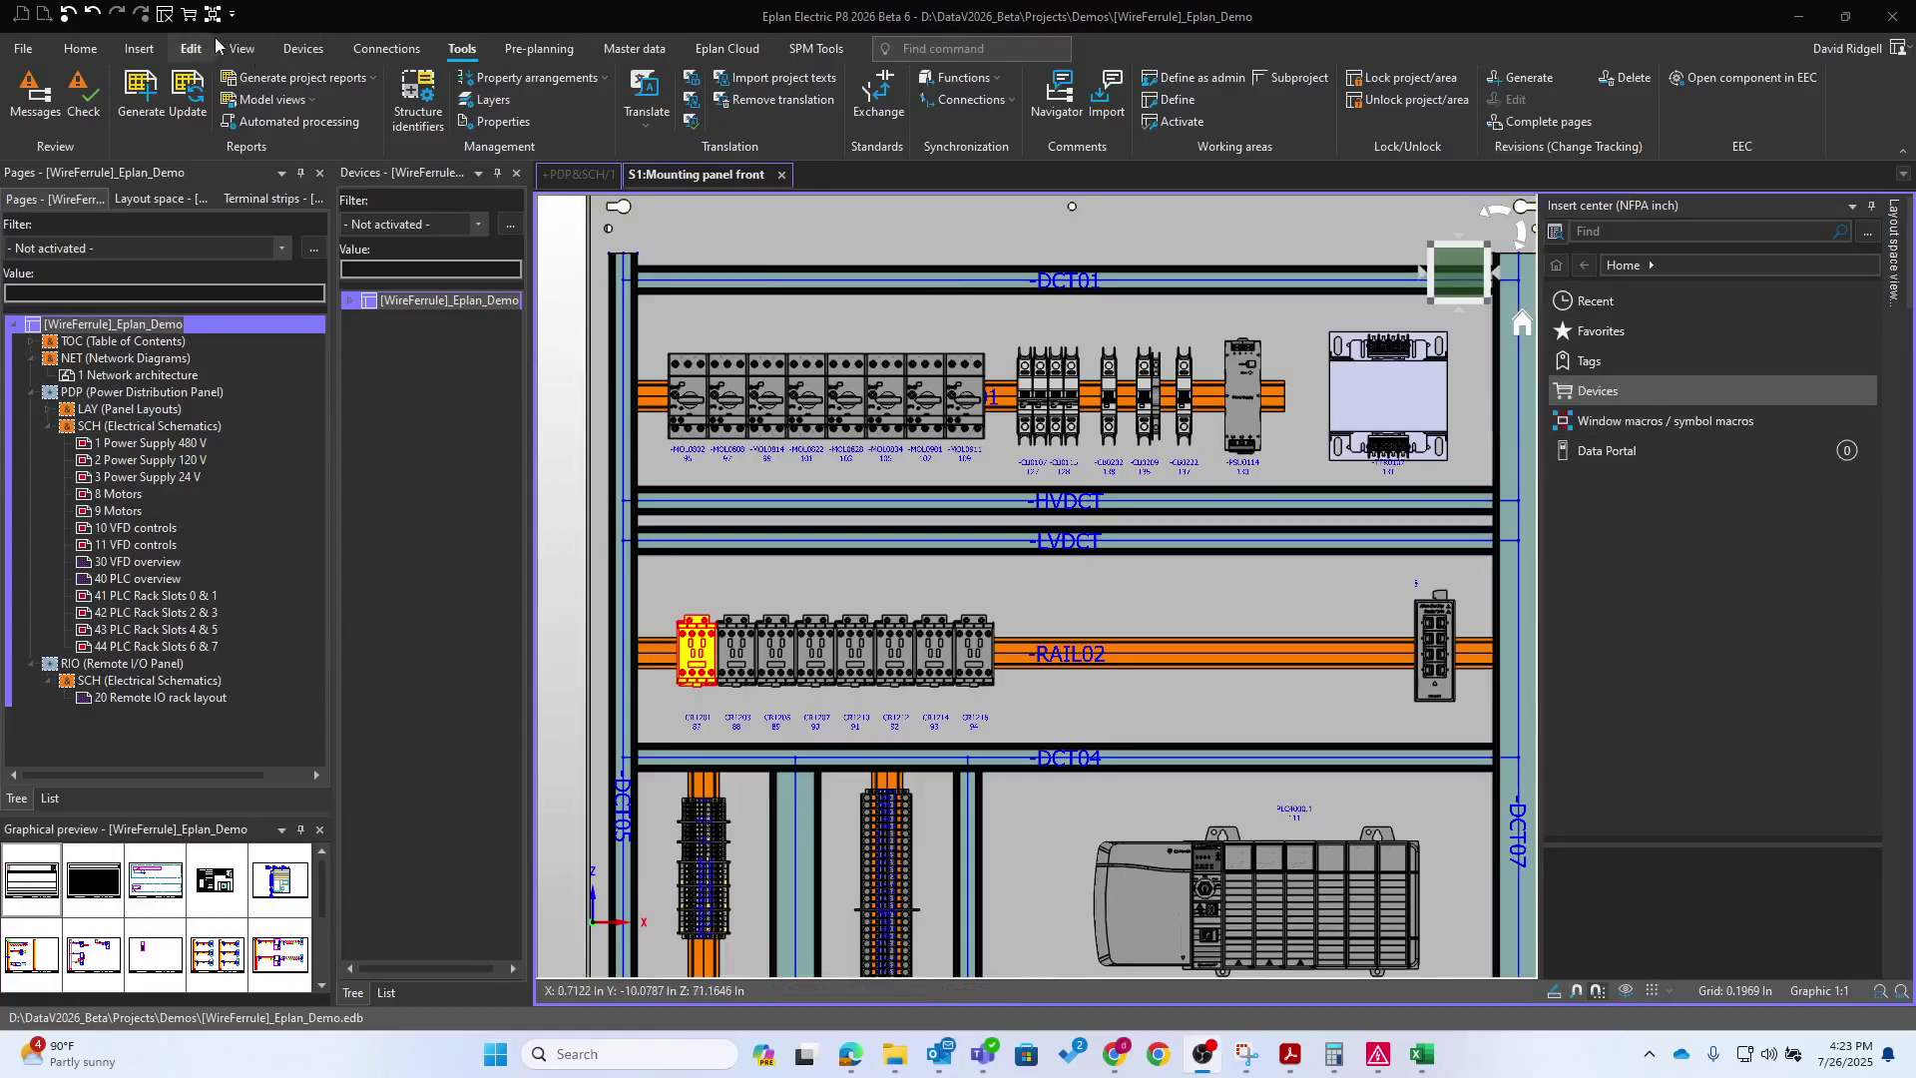
# Preview the power supply pages, then open 1 Power Supply 480 V and zoom to CB0107/TFR0107
pyautogui.click(122, 491)
pyautogui.click(127, 460)
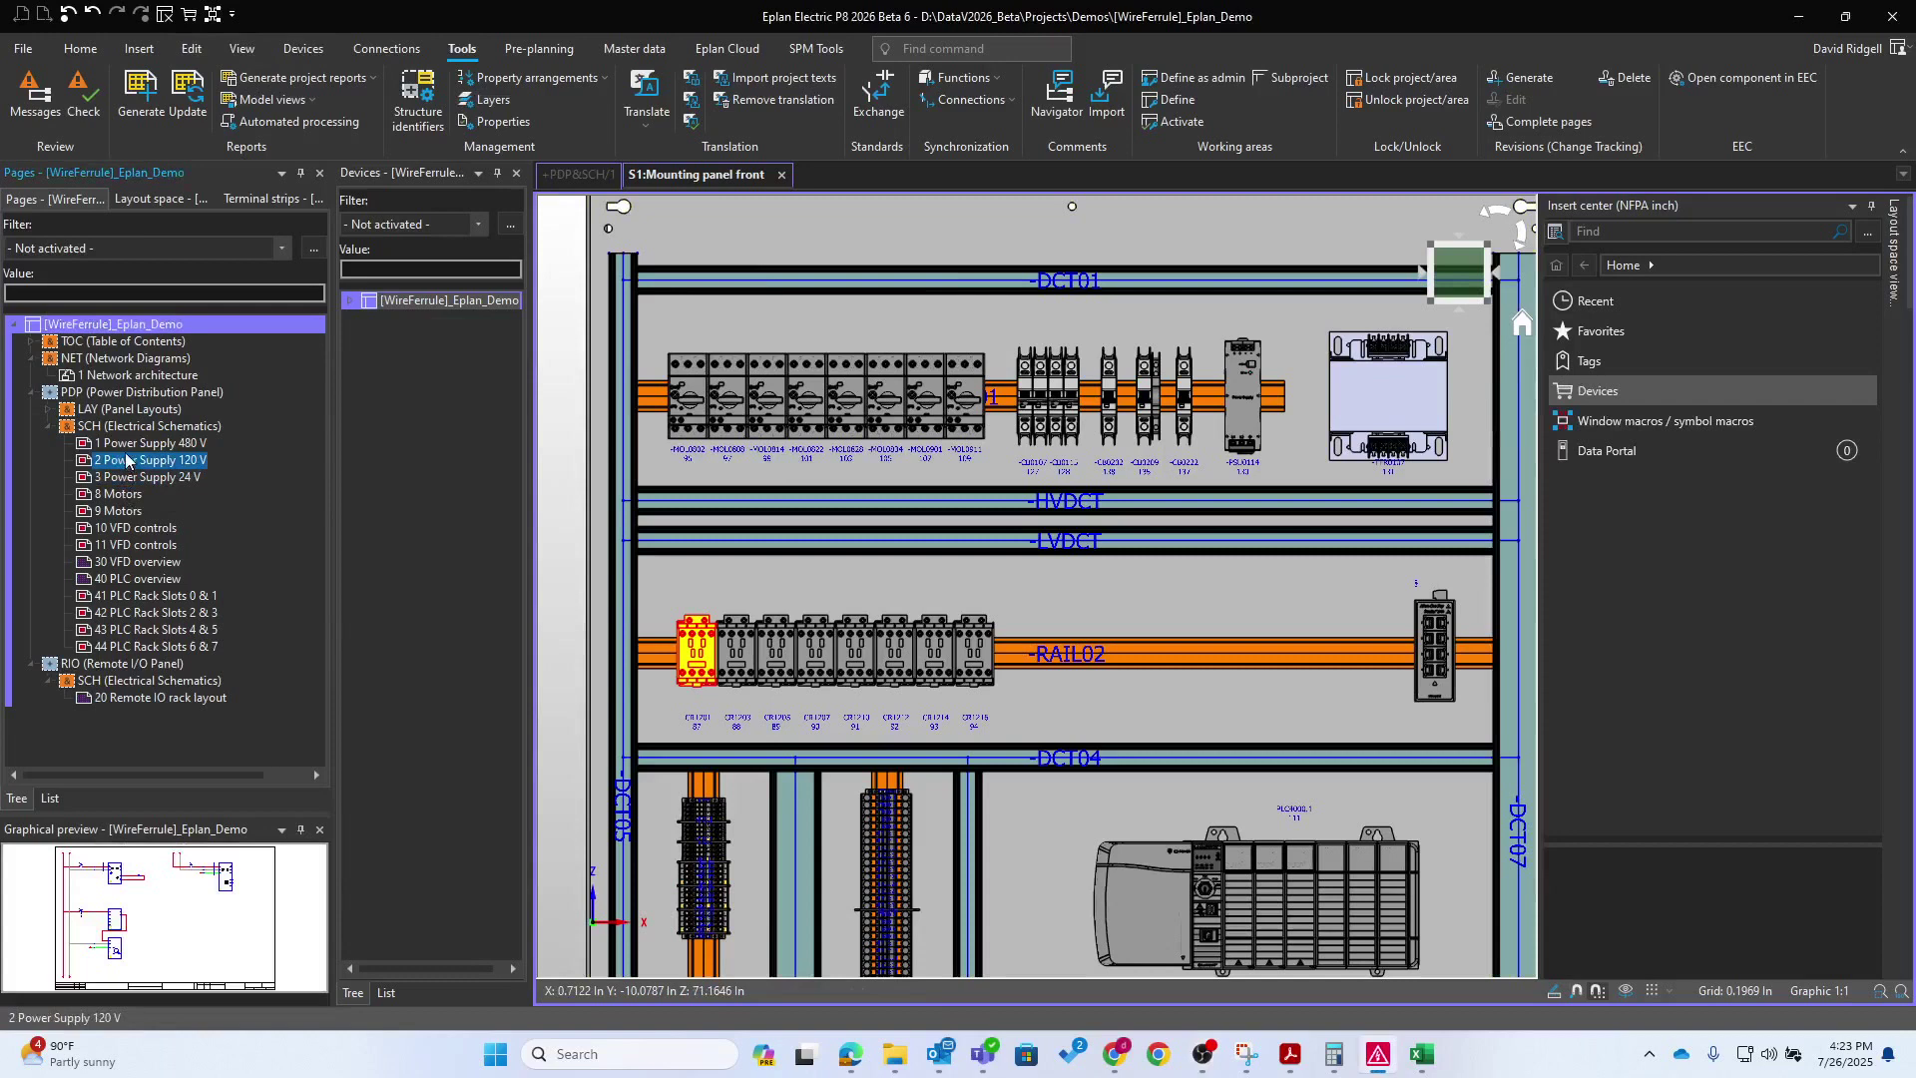
pyautogui.click(129, 443)
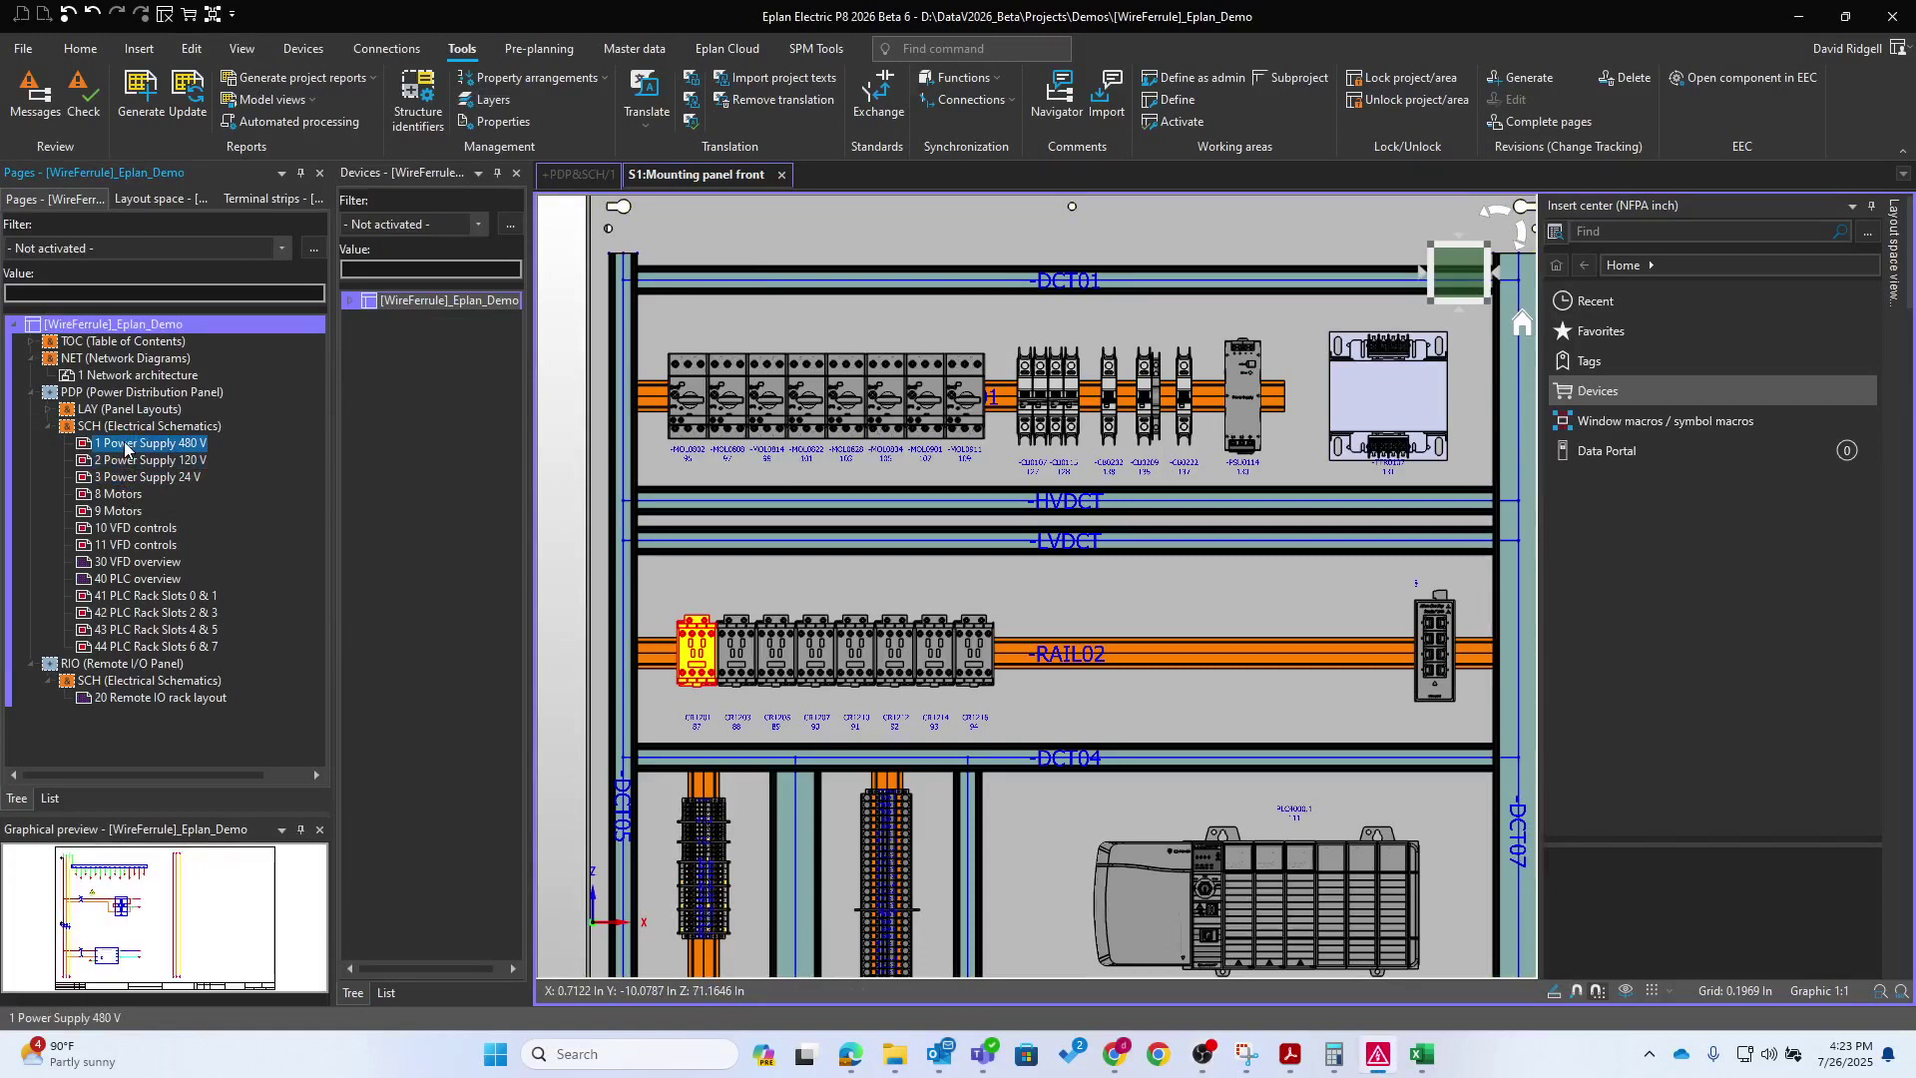
pyautogui.doubleClick(125, 443)
pyautogui.scroll(5, 706, 547)
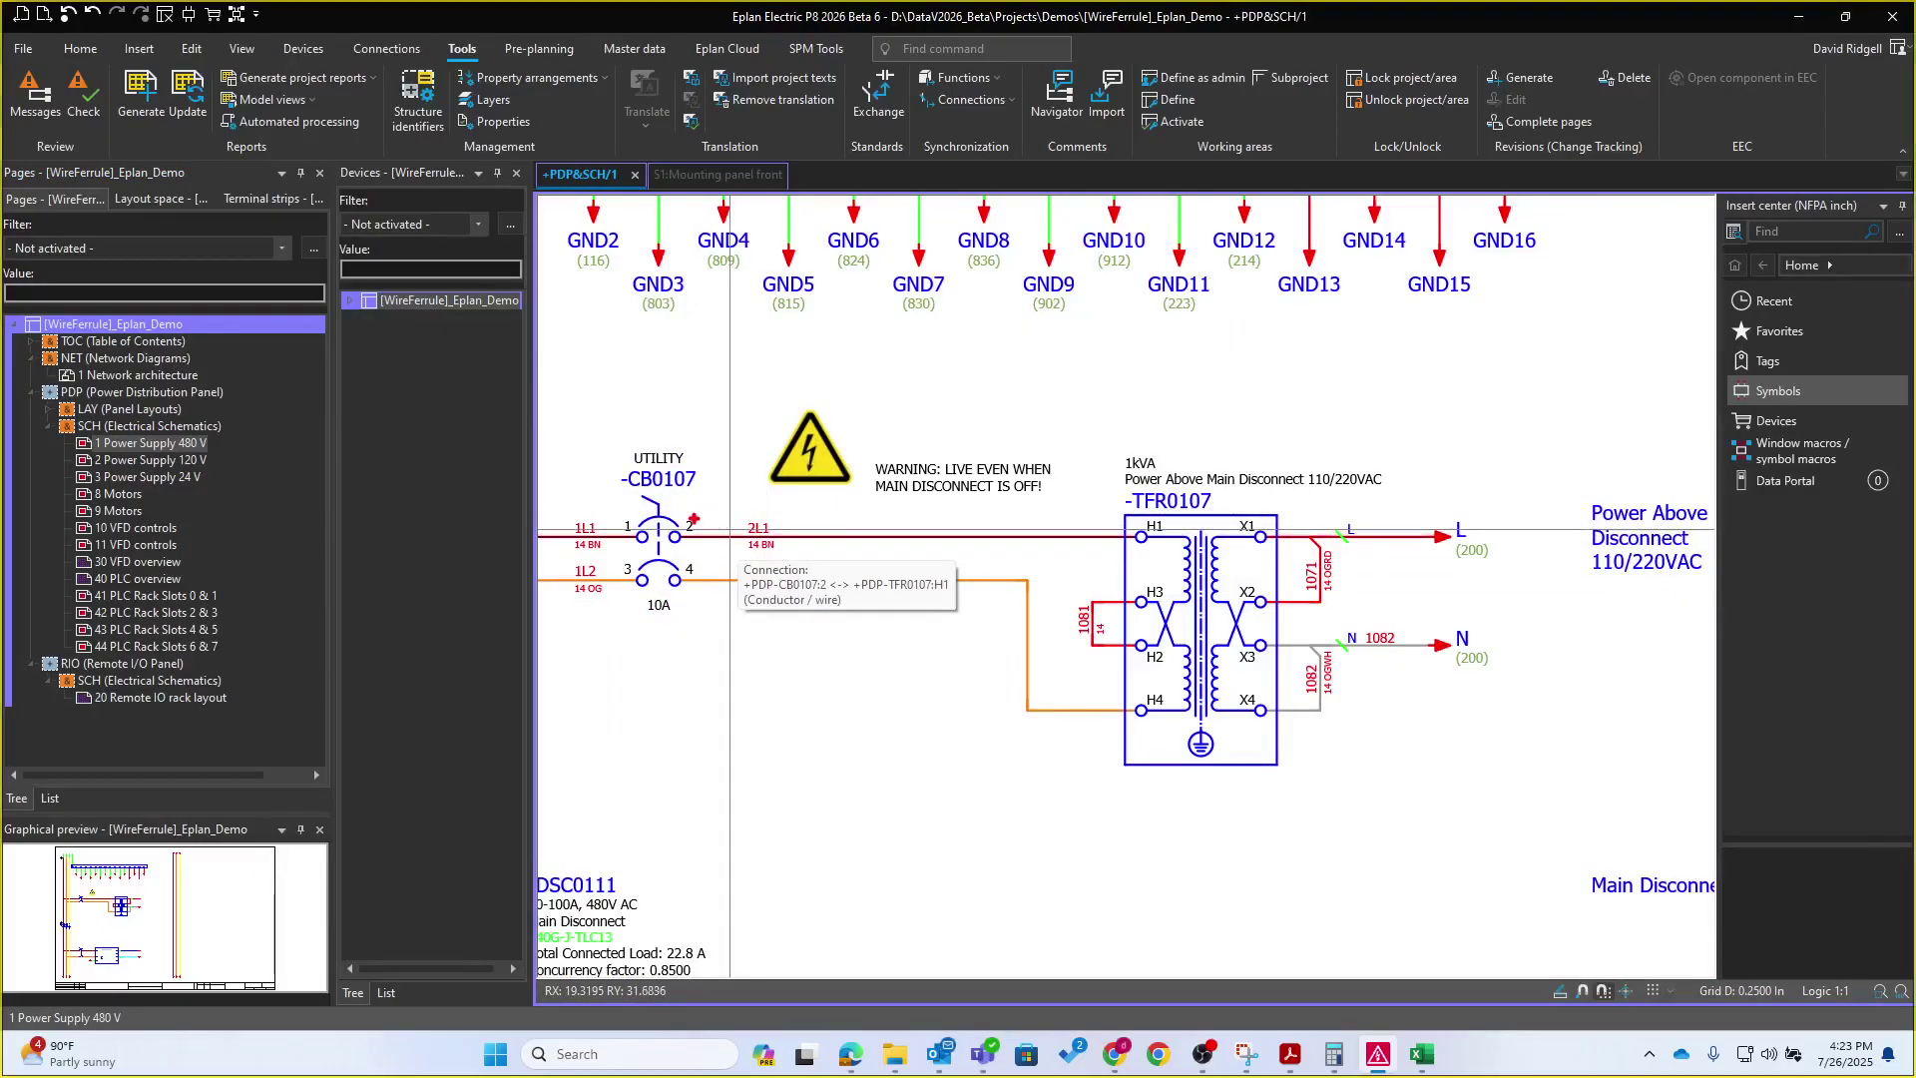
pyautogui.moveTo(658, 459)
pyautogui.mouseDown()
pyautogui.moveTo(629, 488)
pyautogui.moveTo(734, 539)
pyautogui.moveTo(688, 473)
pyautogui.mouseUp()
pyautogui.moveTo(1140, 473)
pyautogui.mouseDown()
pyautogui.moveTo(1114, 573)
pyautogui.moveTo(1185, 477)
pyautogui.mouseUp()
pyautogui.press('Escape')
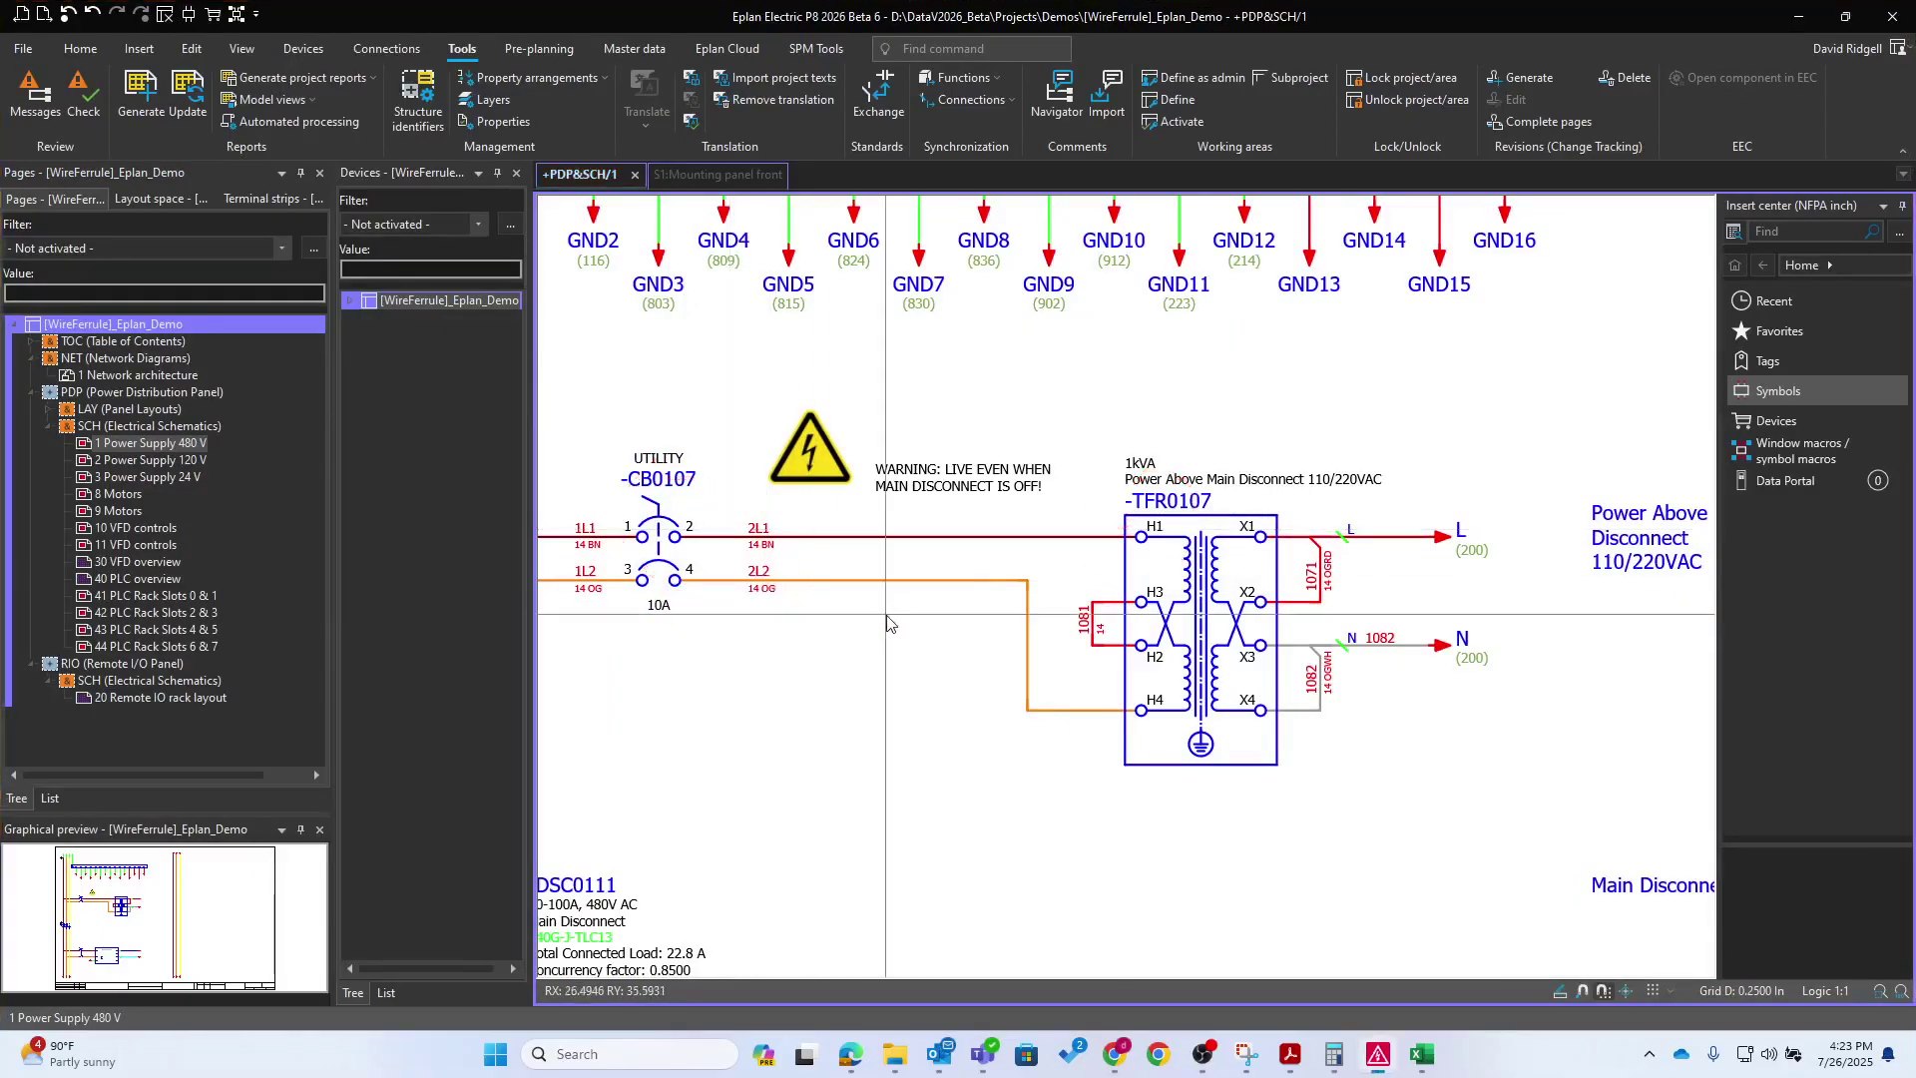
pyautogui.scroll(-1, 850, 654)
pyautogui.scroll(-1, 850, 656)
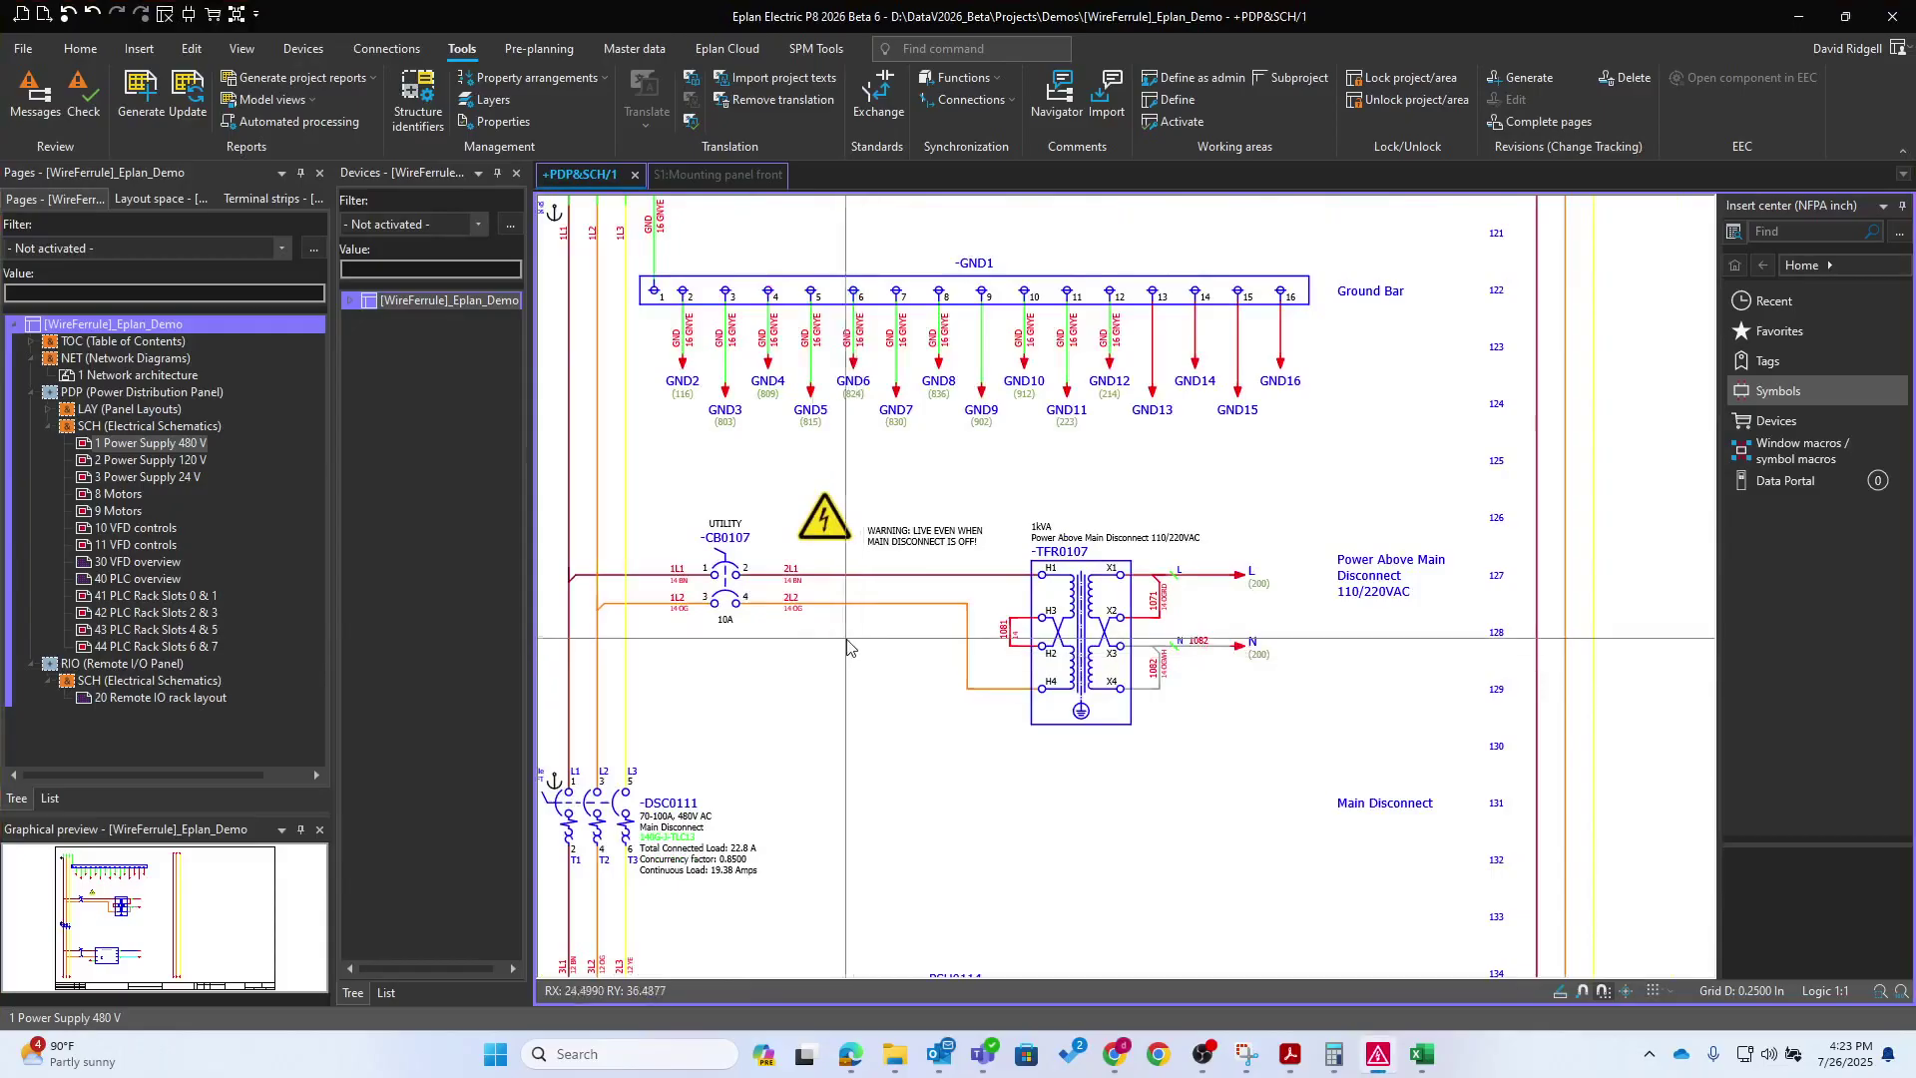
pyautogui.click(108, 330)
pyautogui.click(22, 48)
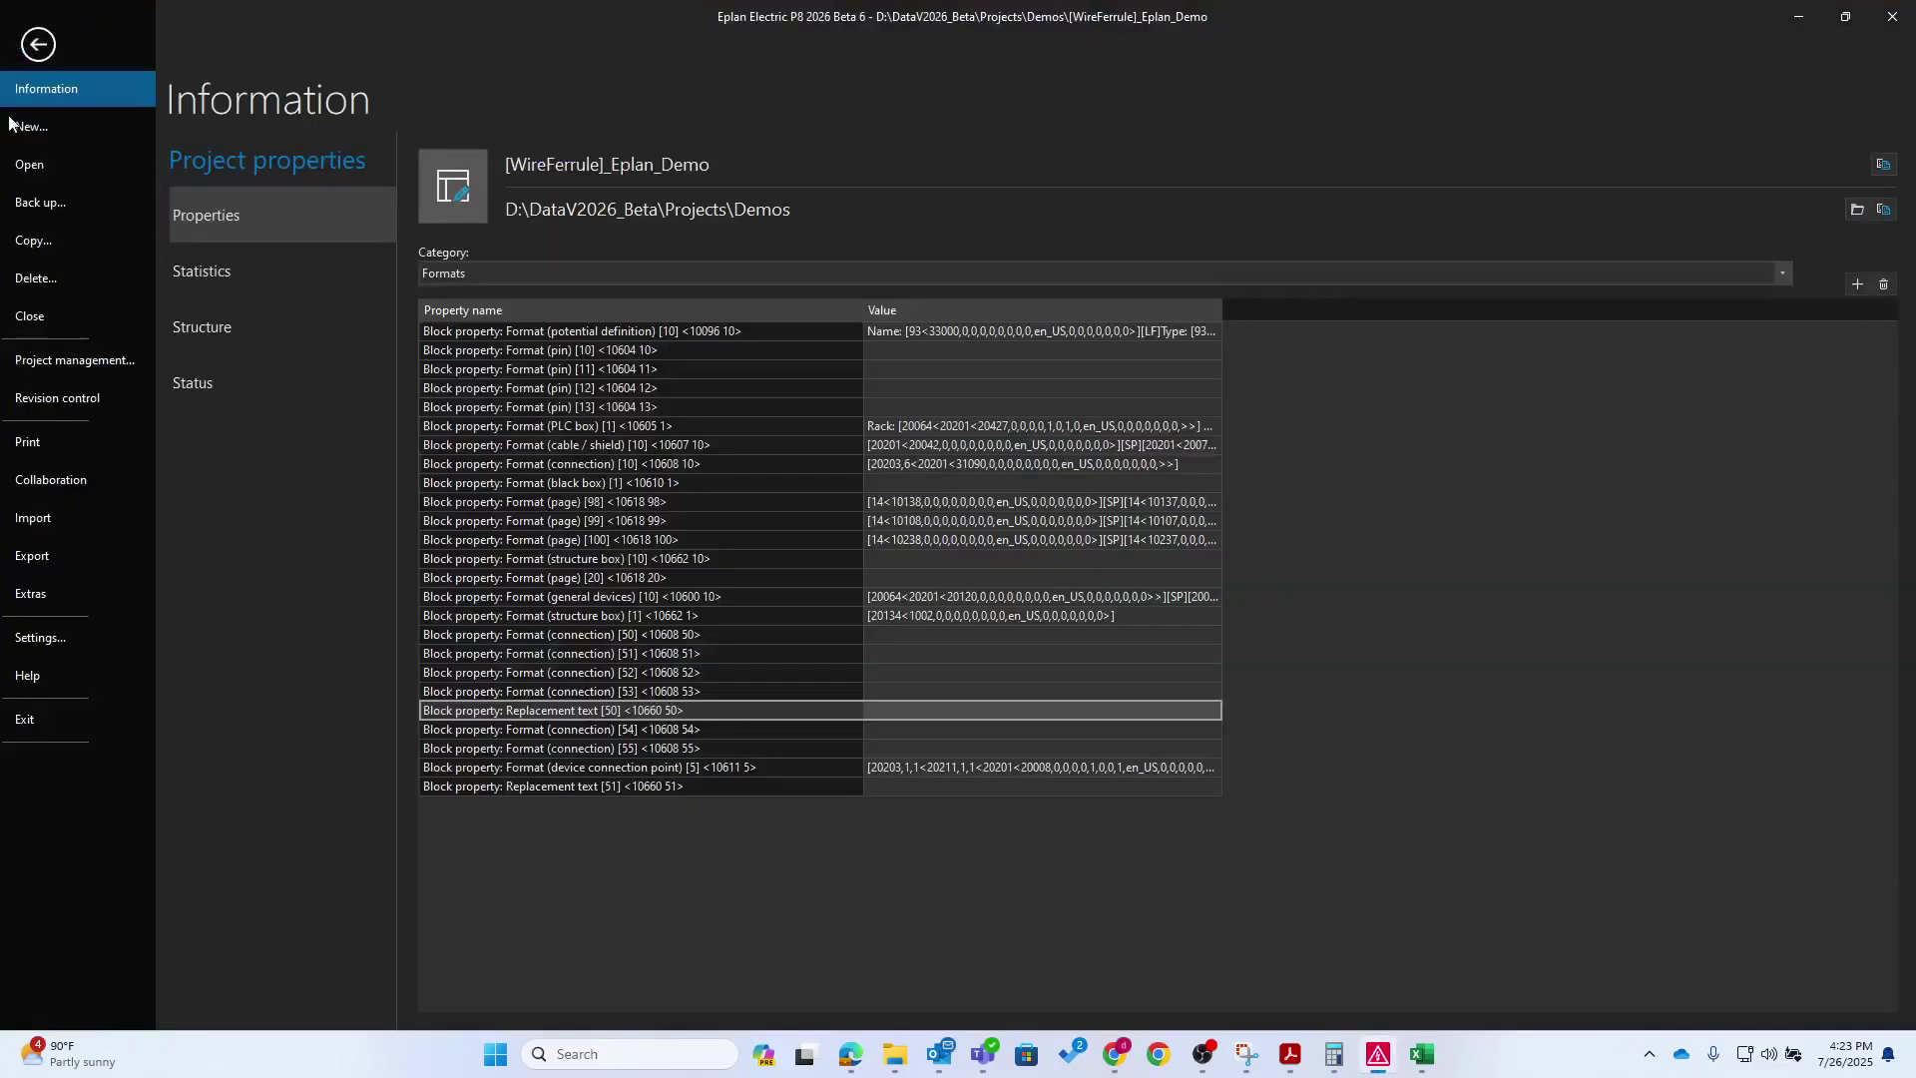
pyautogui.click(40, 638)
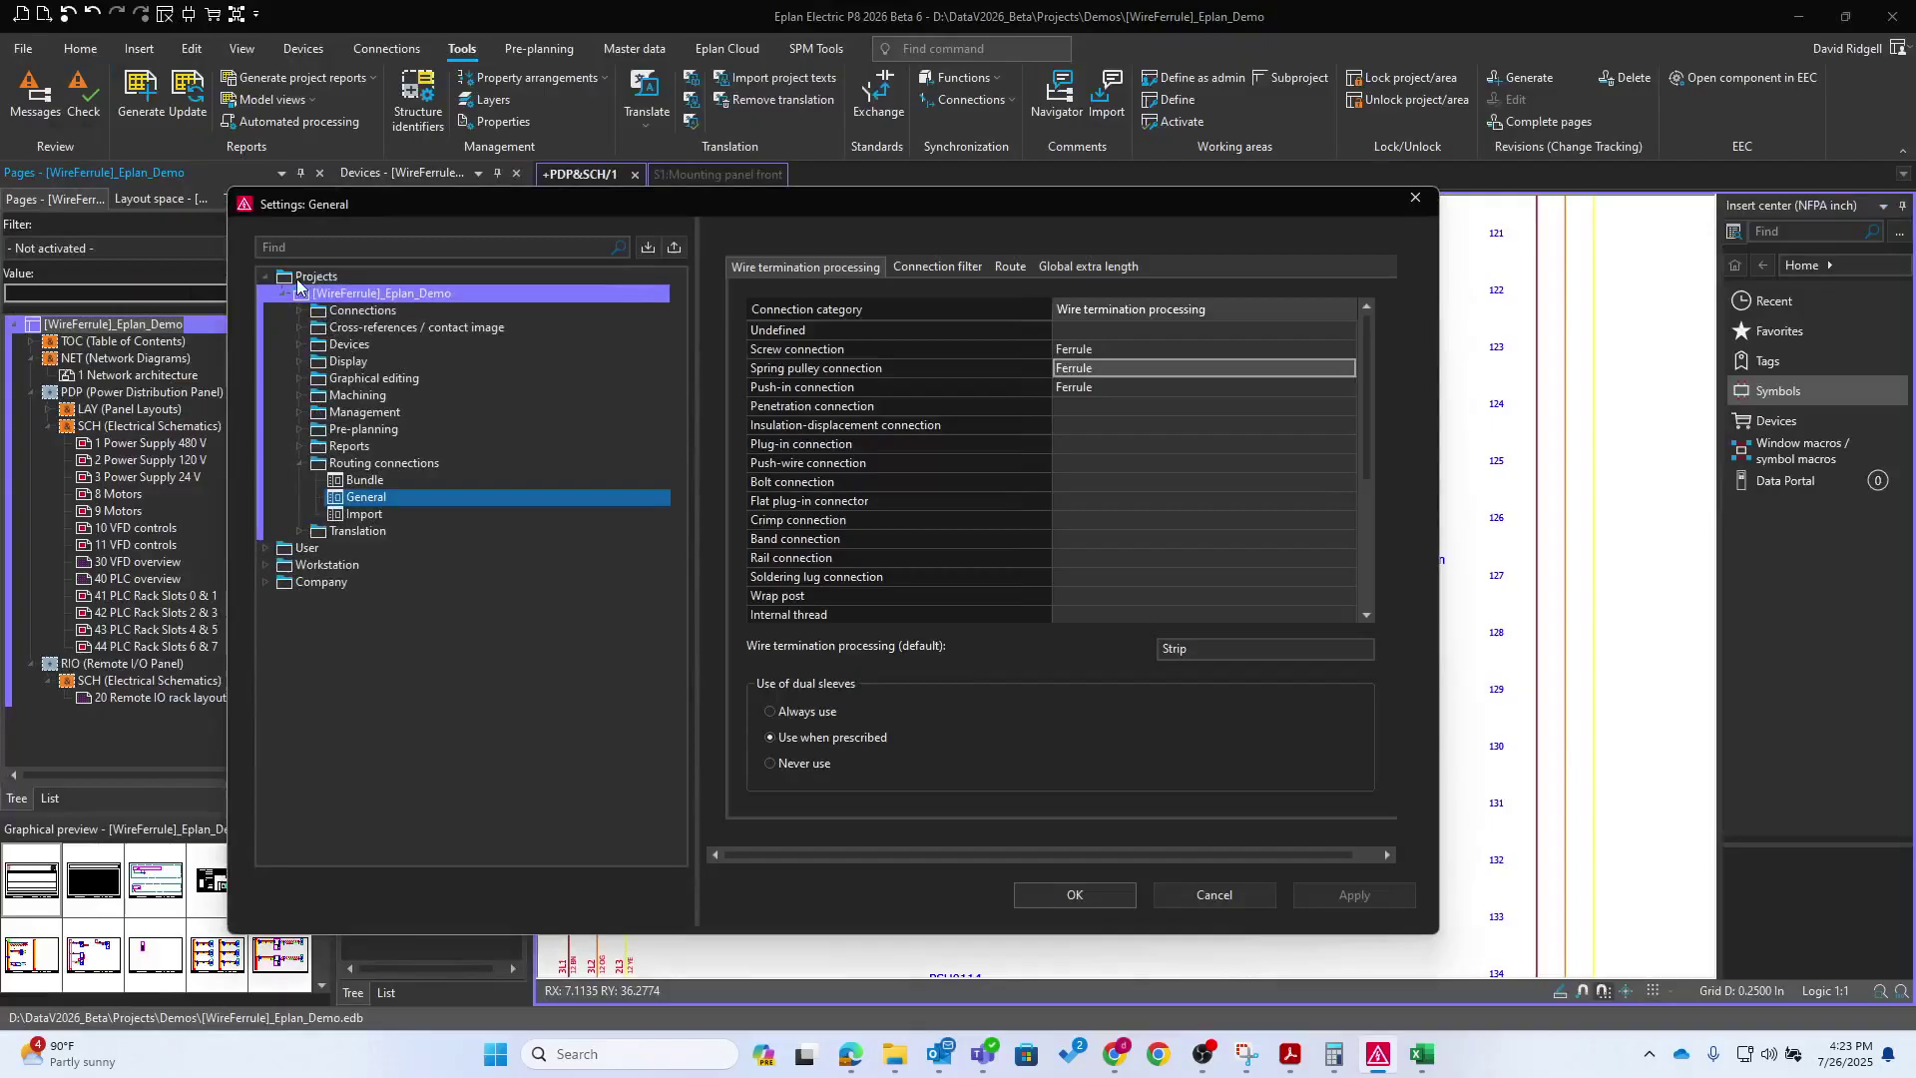
pyautogui.click(309, 294)
pyautogui.click(360, 497)
pyautogui.click(384, 464)
pyautogui.click(365, 498)
pyautogui.click(838, 266)
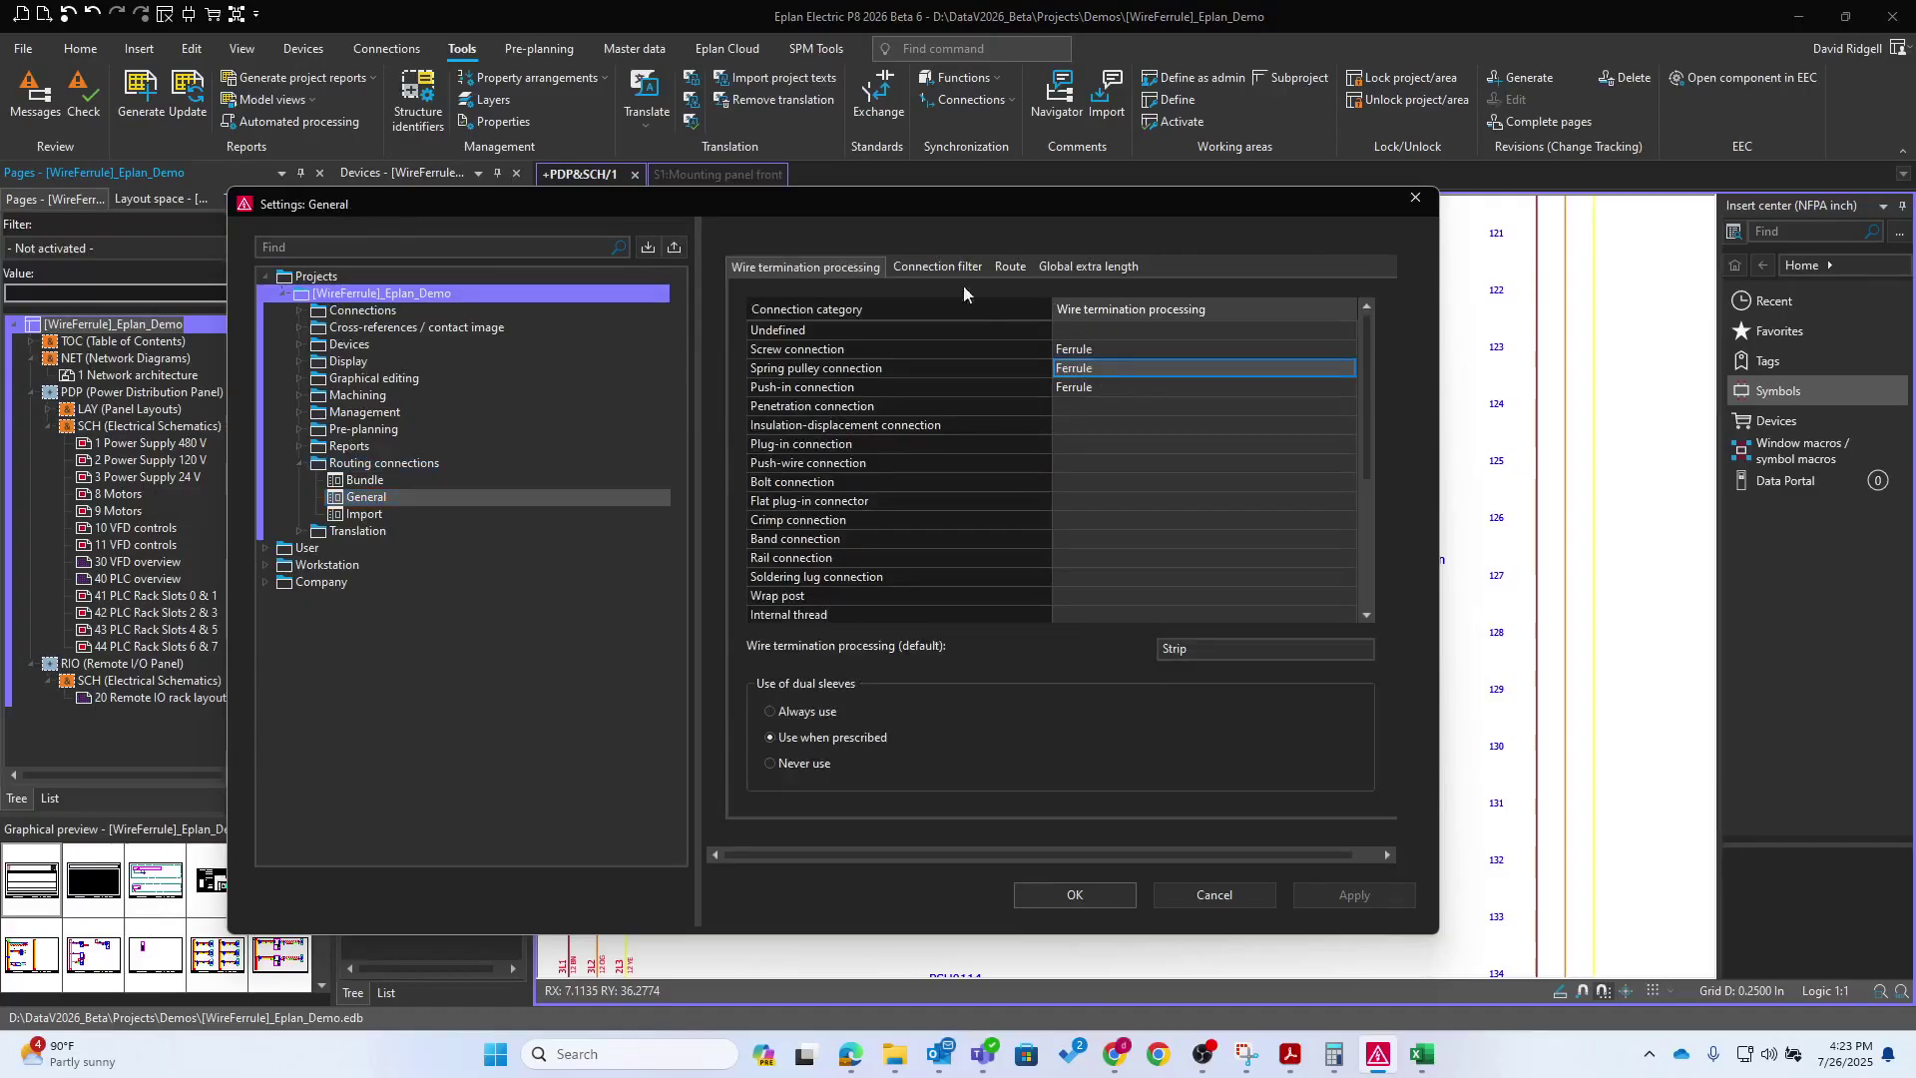
pyautogui.click(930, 347)
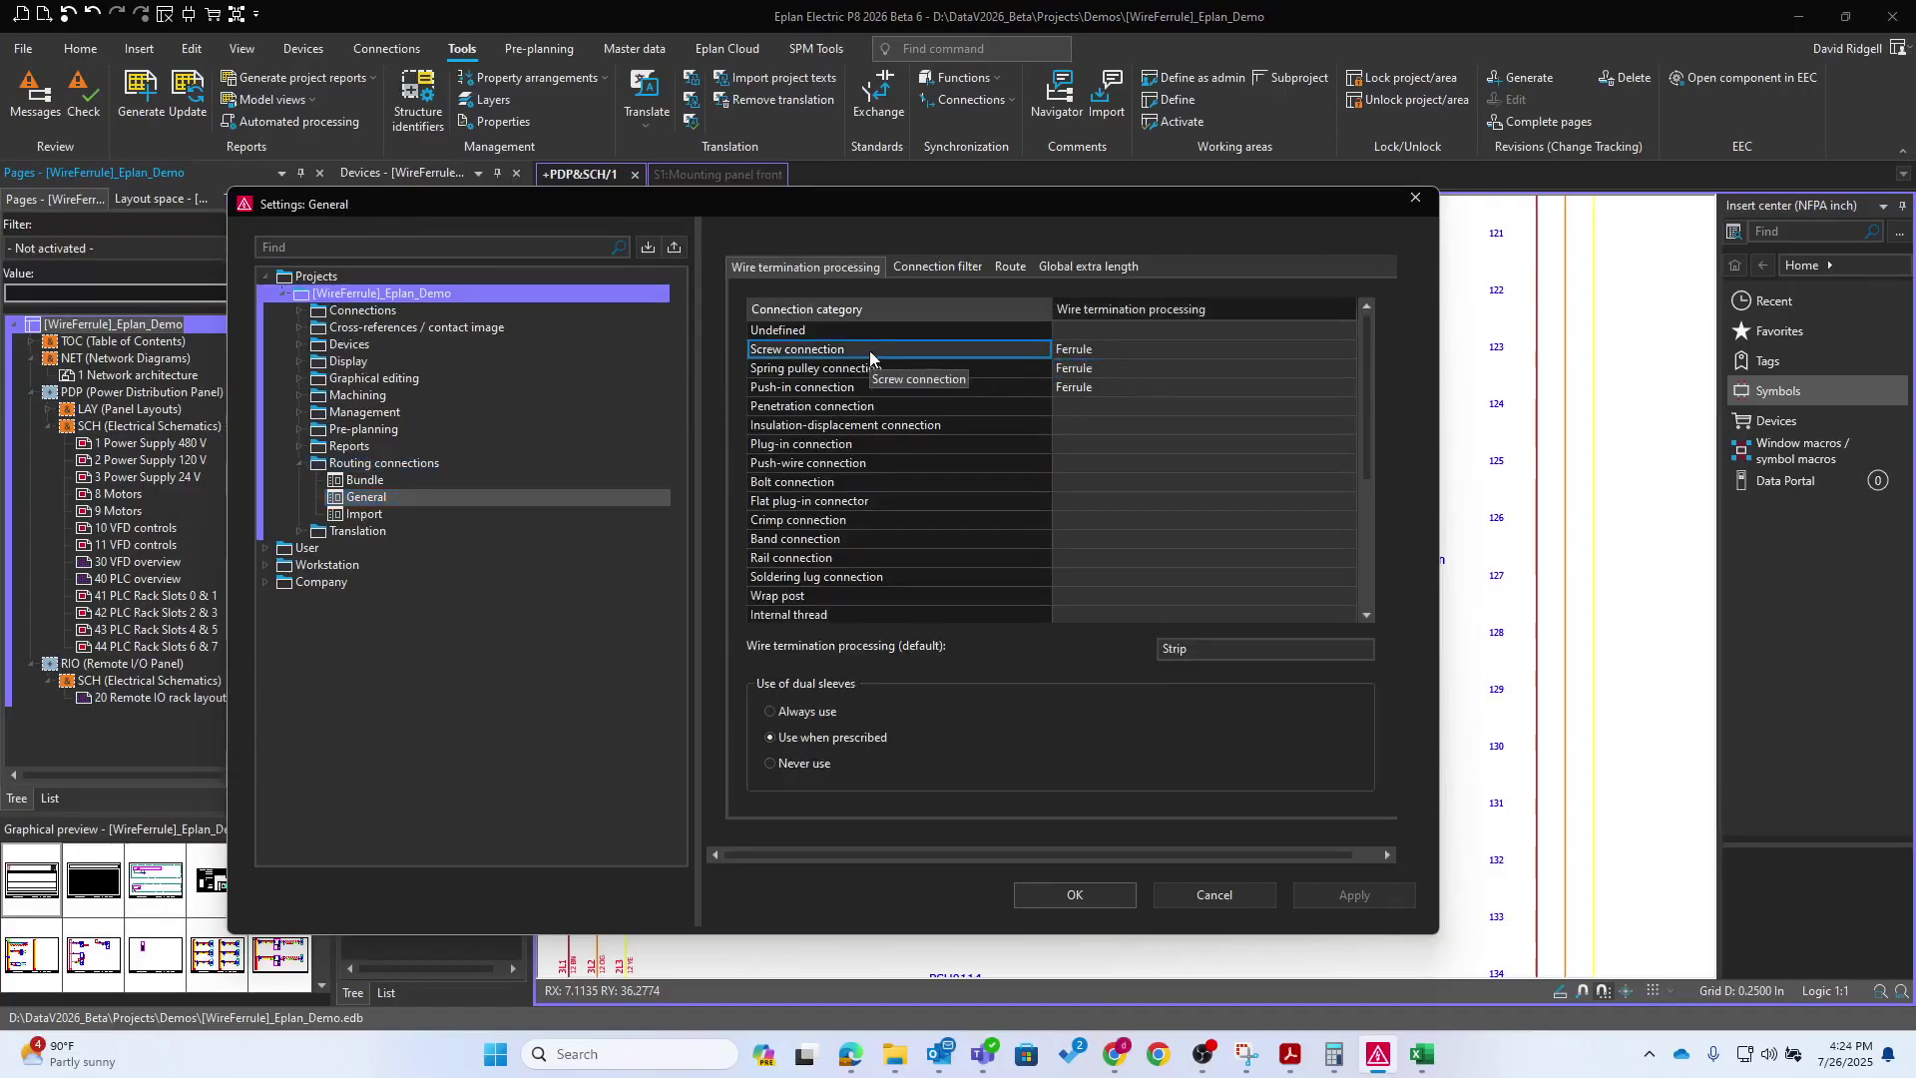
pyautogui.click(1114, 350)
pyautogui.click(1096, 349)
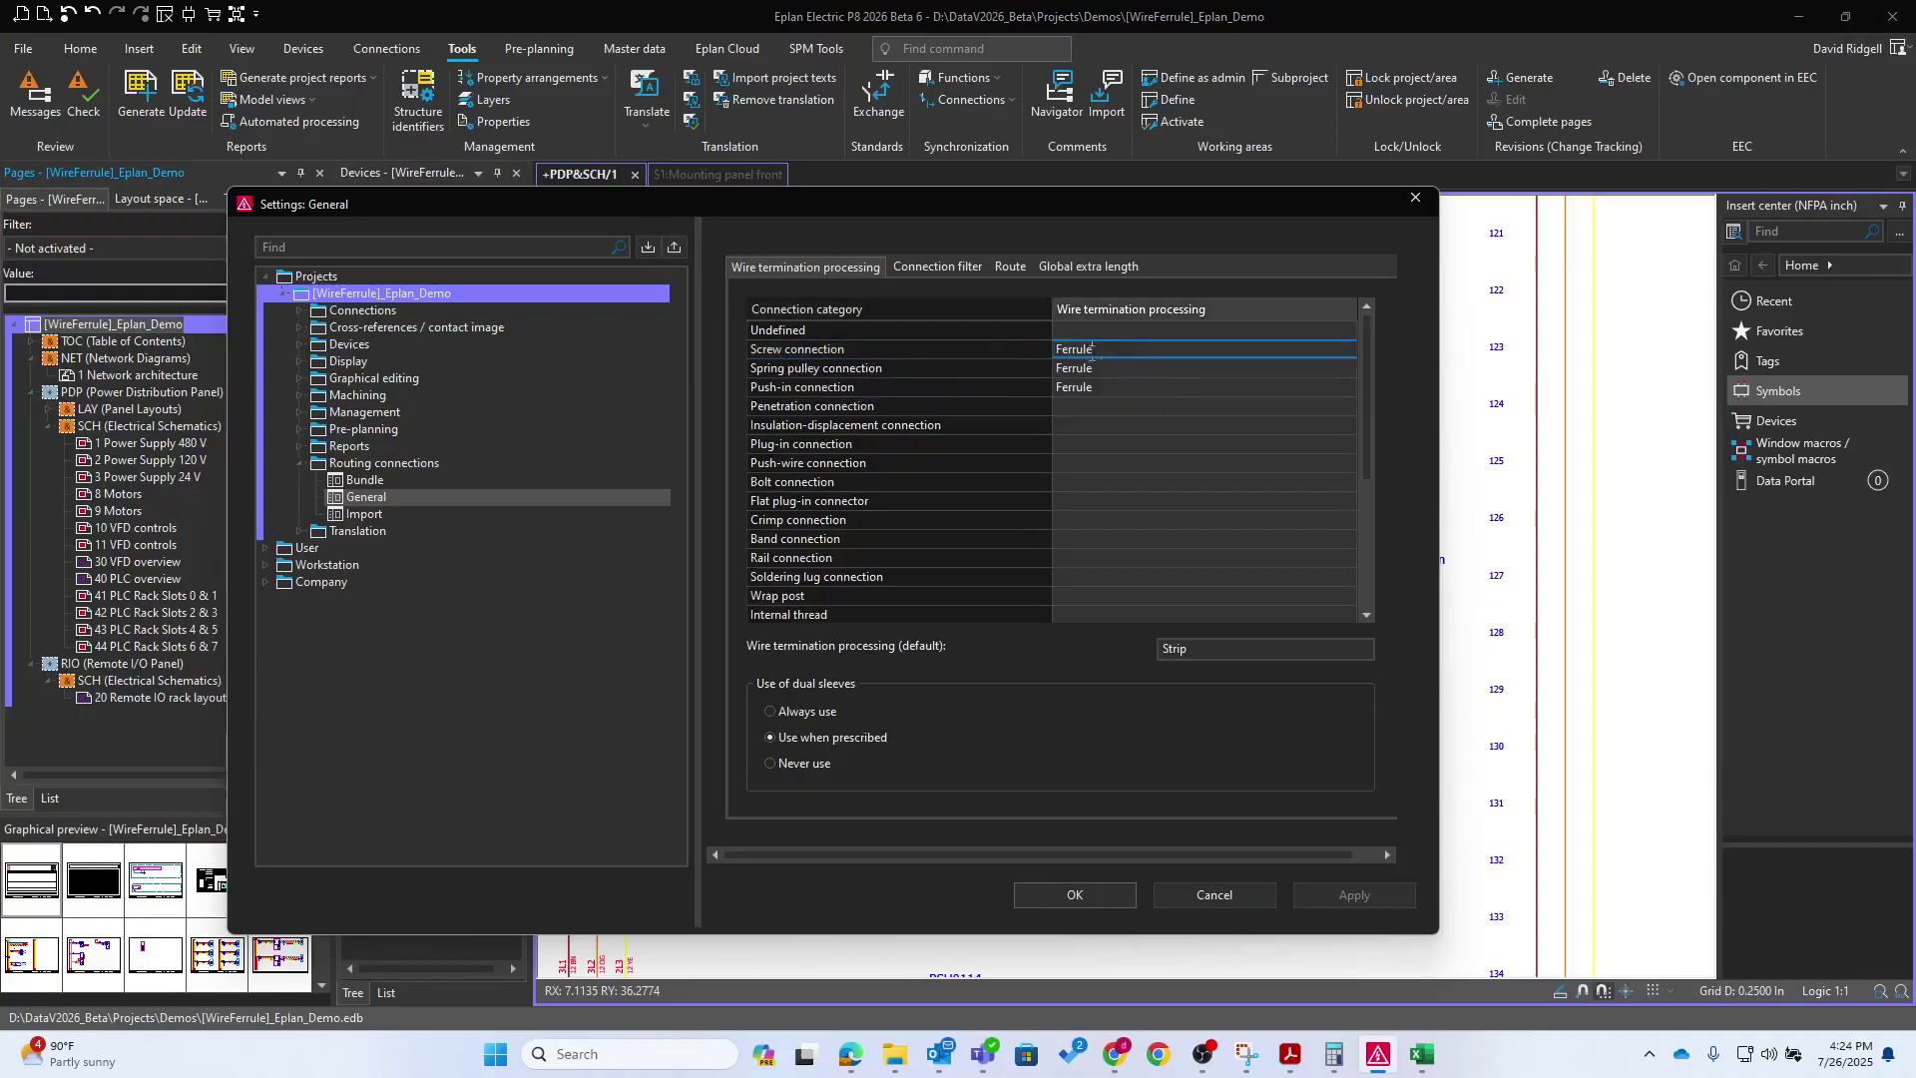
pyautogui.click(1092, 349)
pyautogui.click(1080, 384)
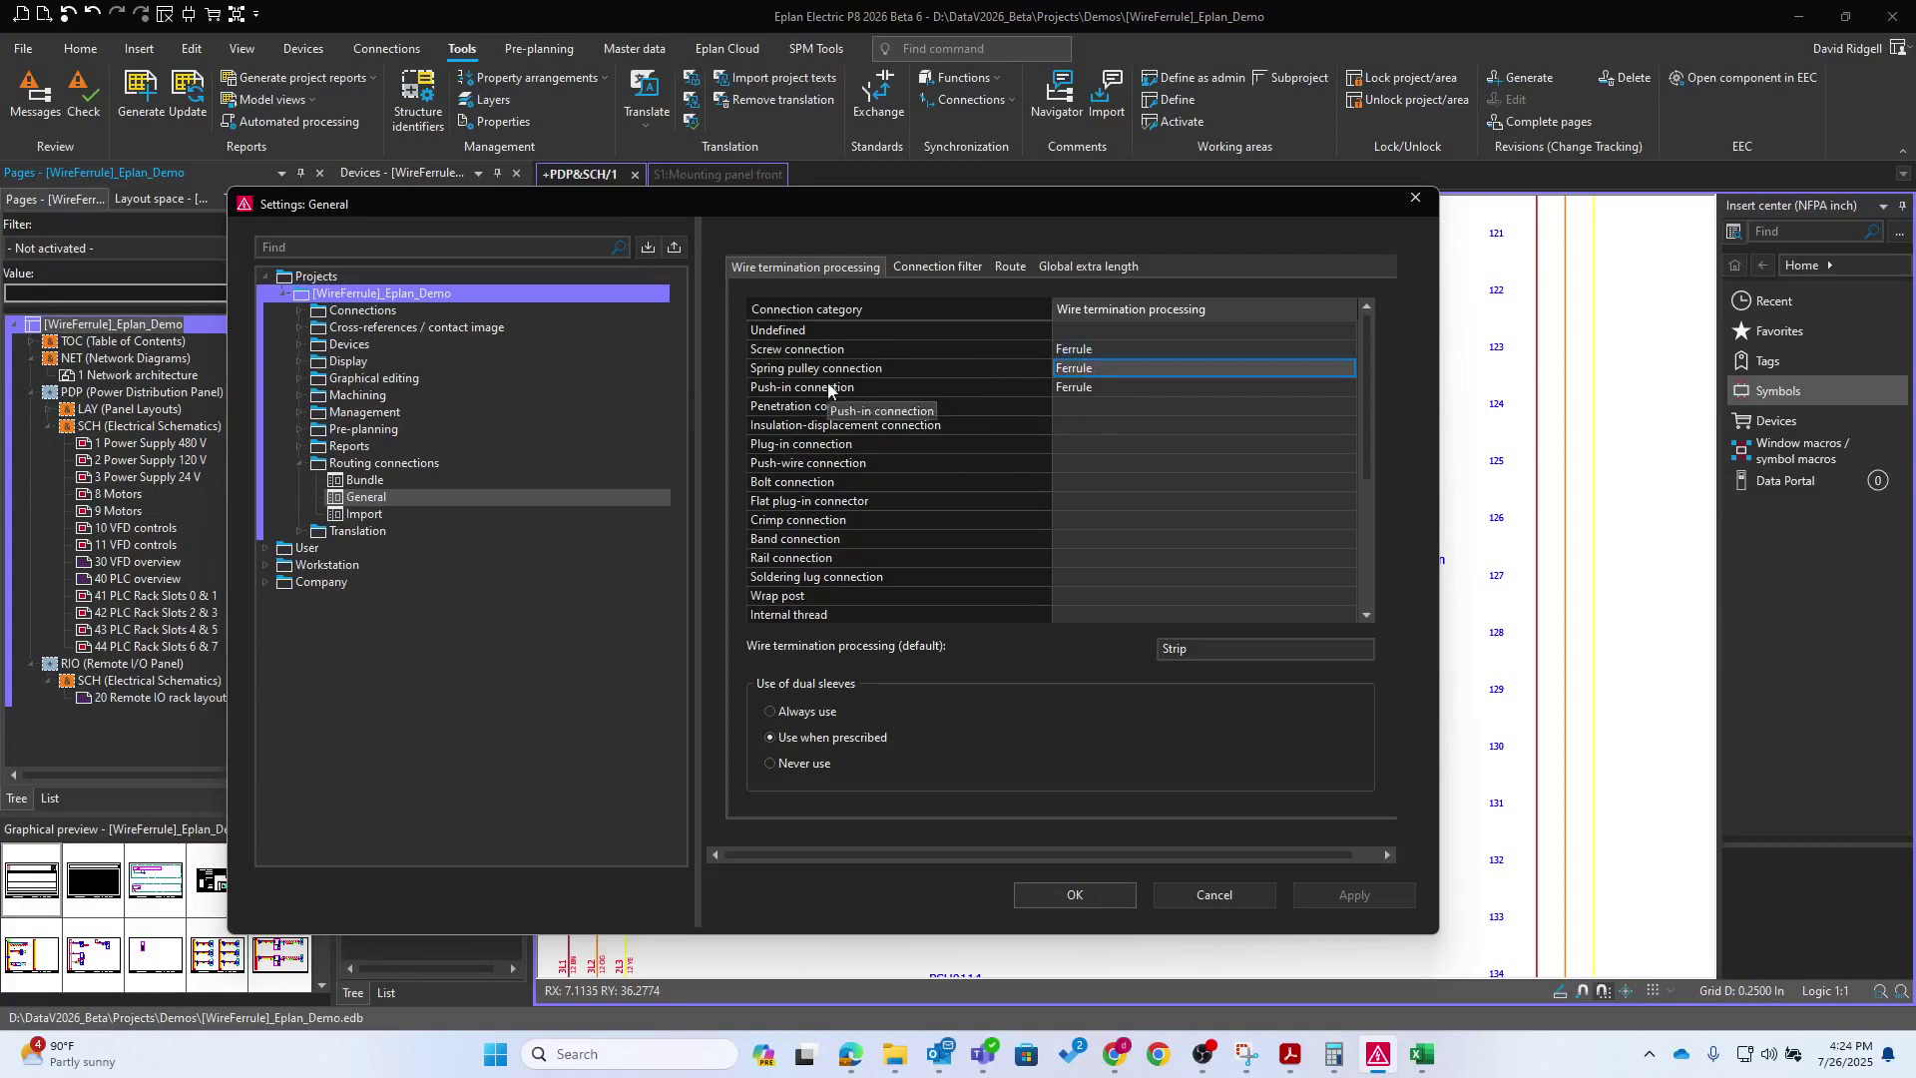
pyautogui.click(1127, 387)
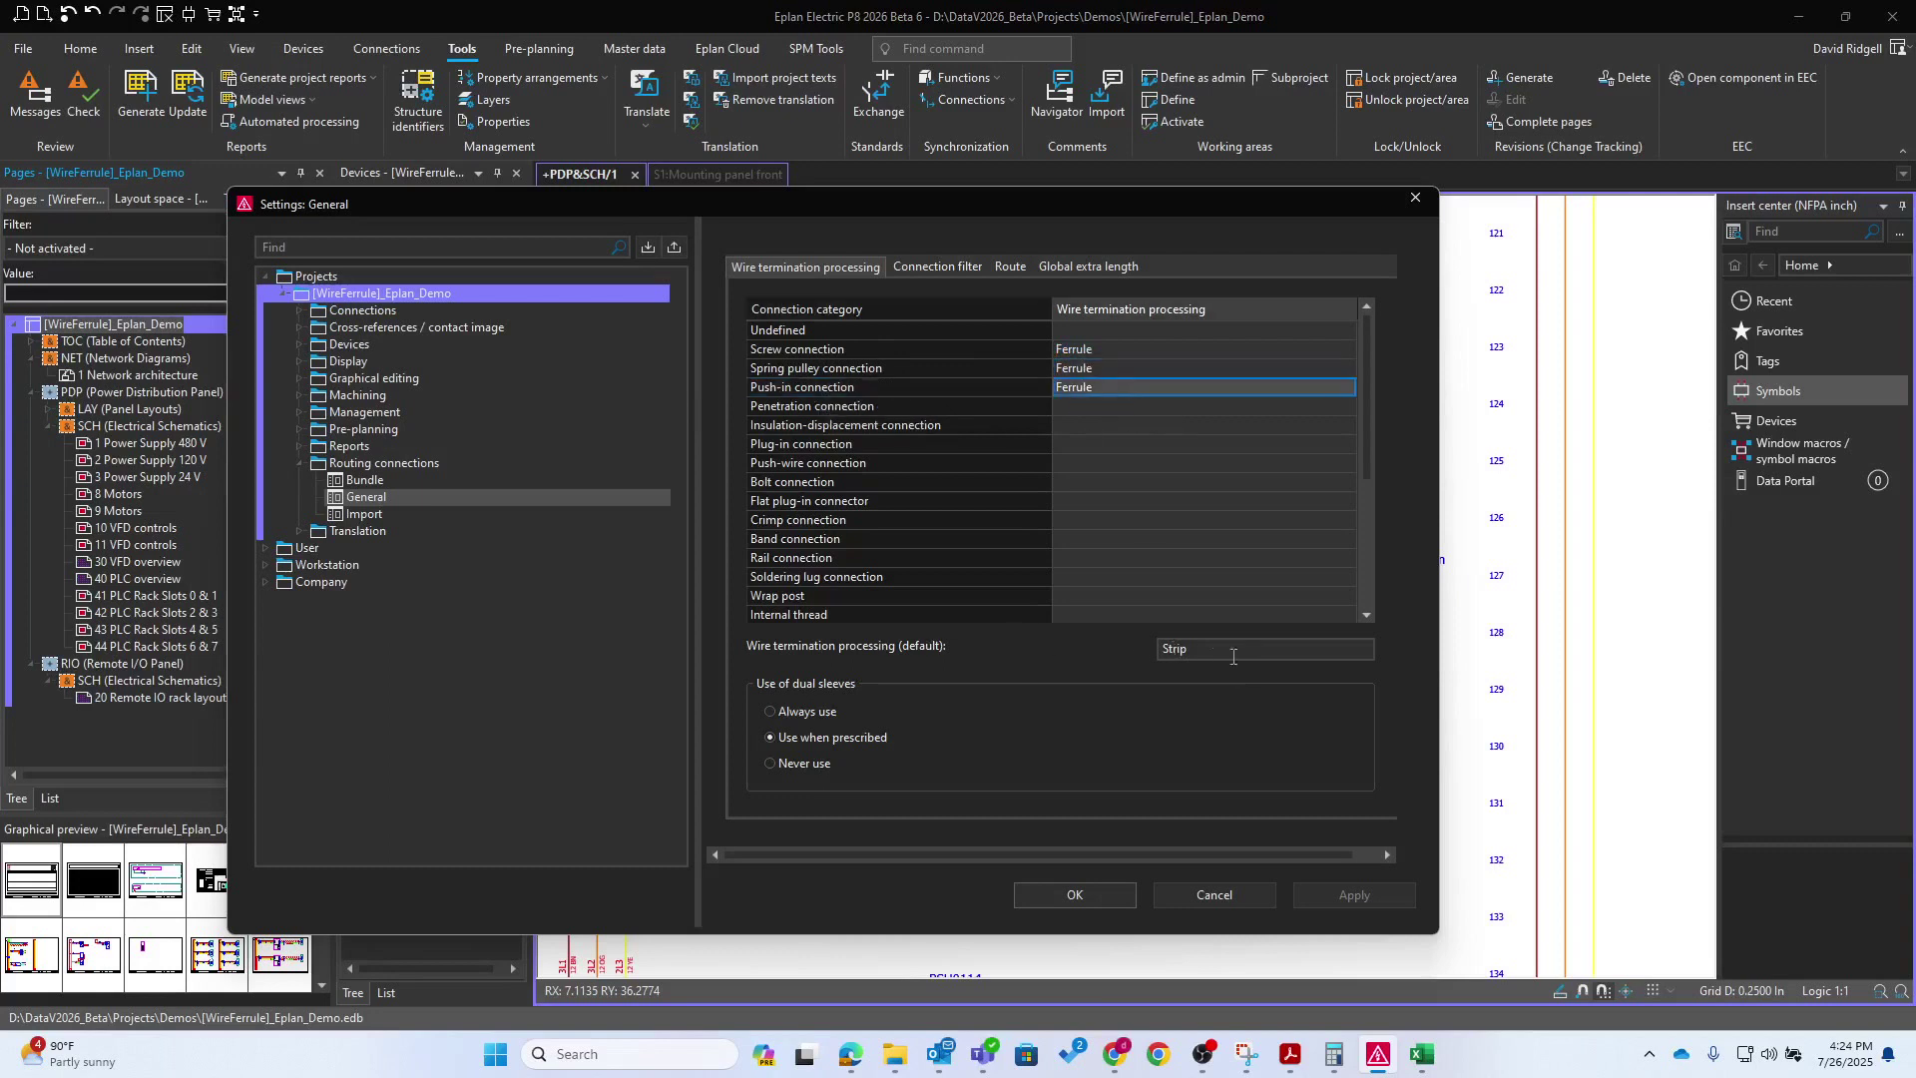
pyautogui.moveTo(1233, 657); pyautogui.dragTo(1158, 653)
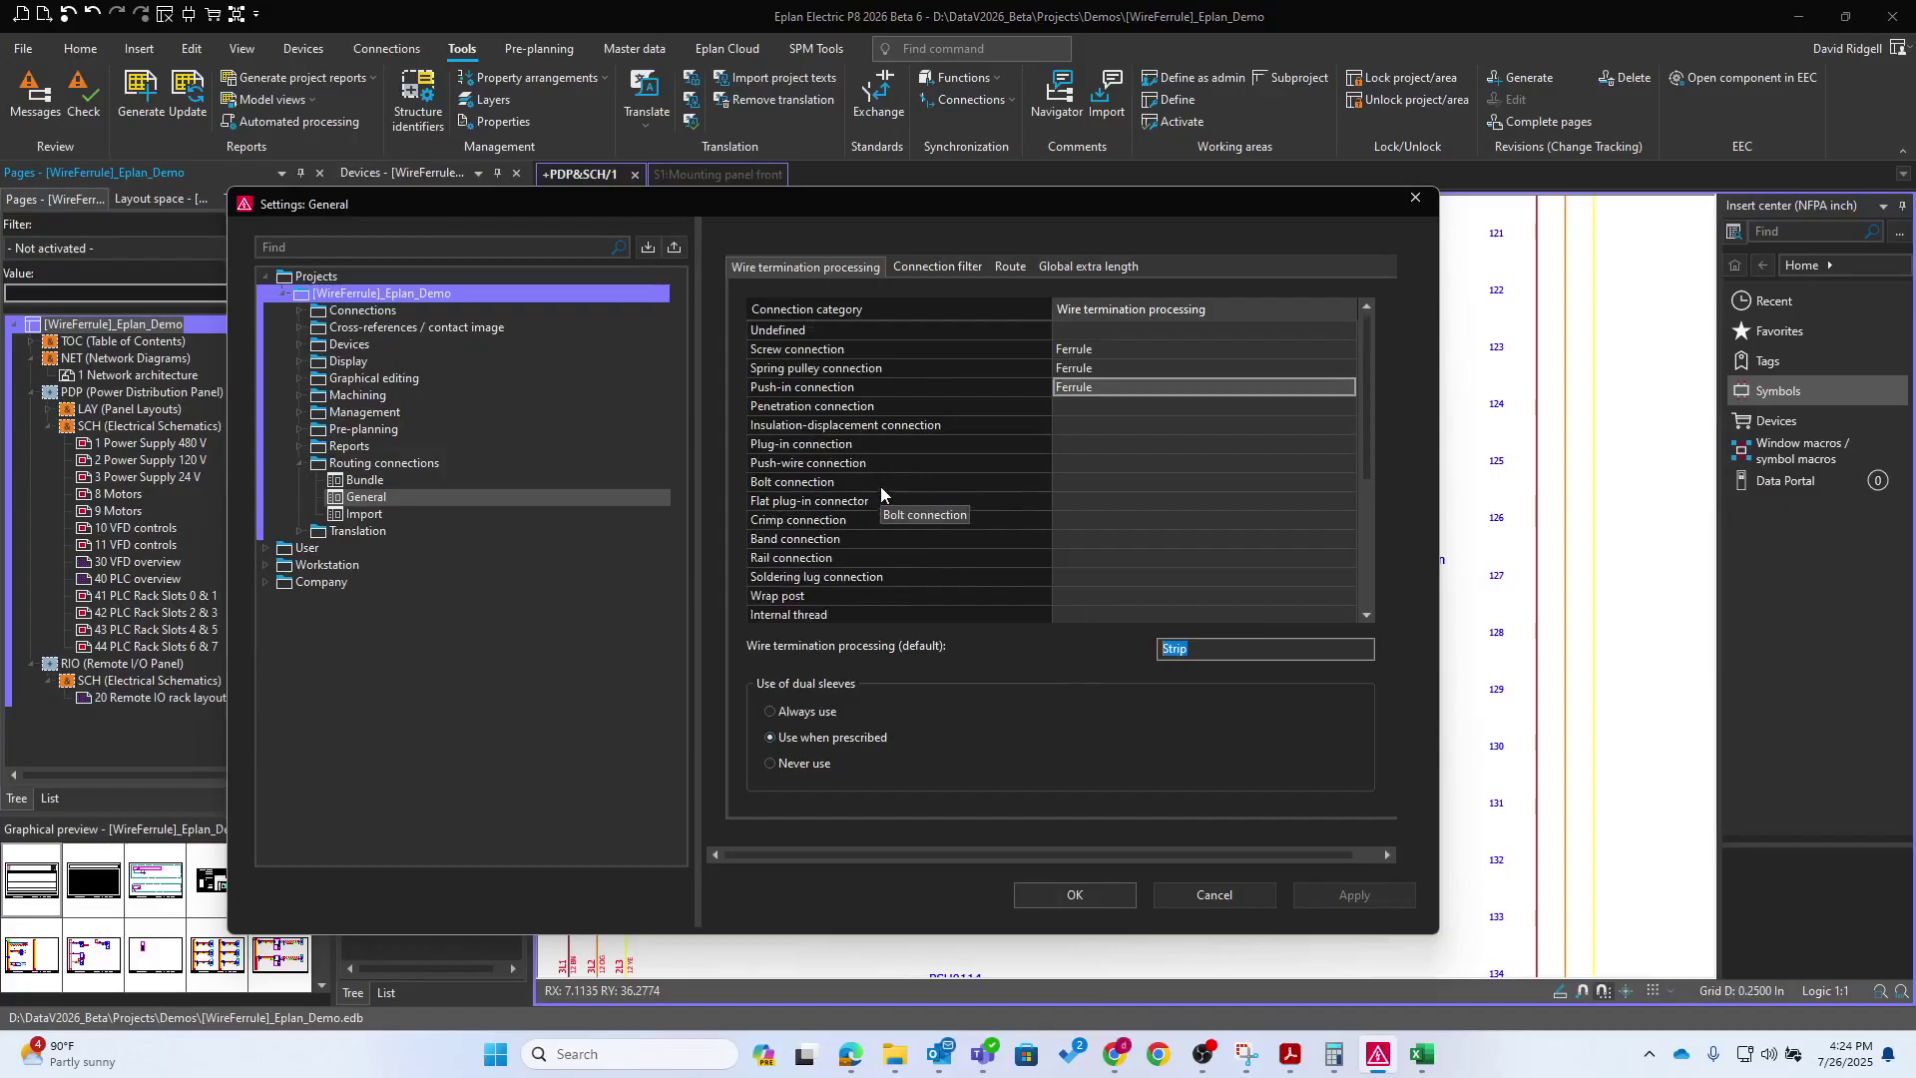
pyautogui.scroll(-3, 1111, 469)
pyautogui.scroll(3, 1104, 539)
pyautogui.click(842, 443)
pyautogui.click(1082, 449)
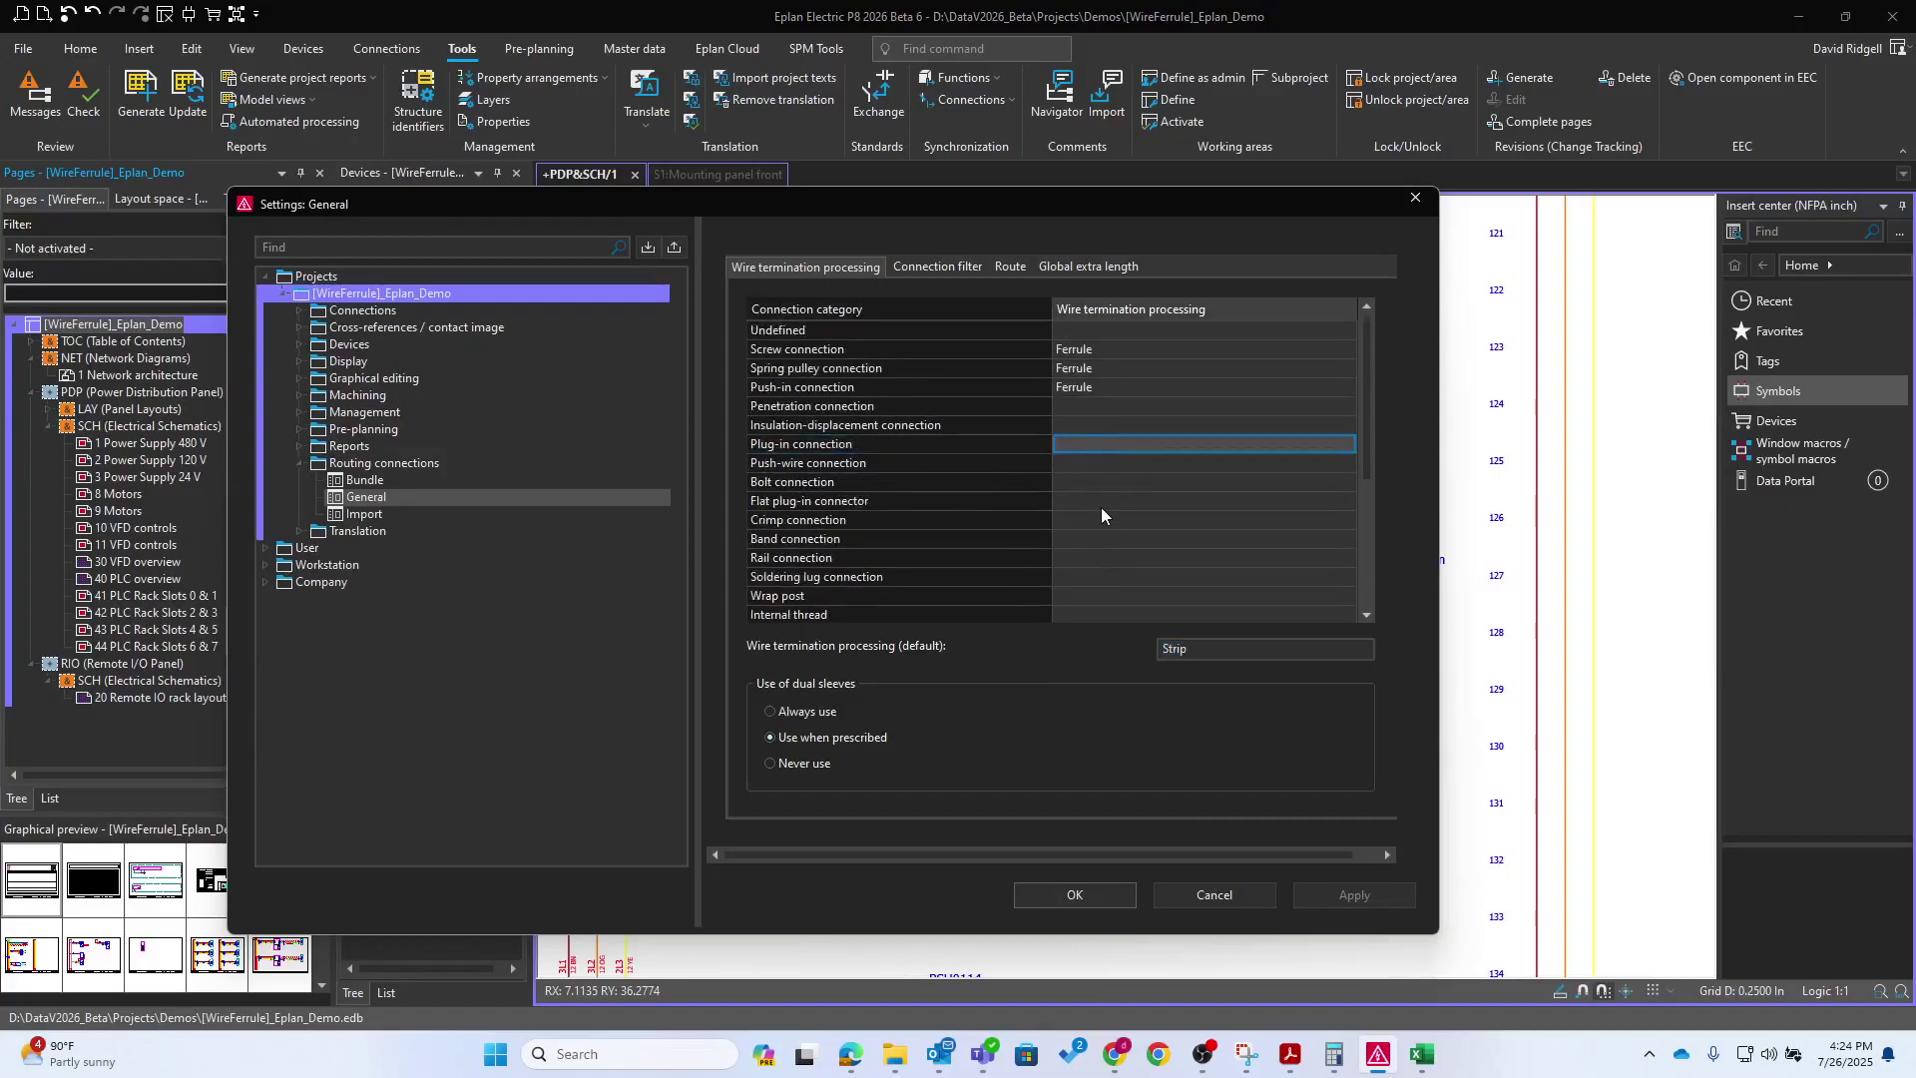
pyautogui.click(1085, 480)
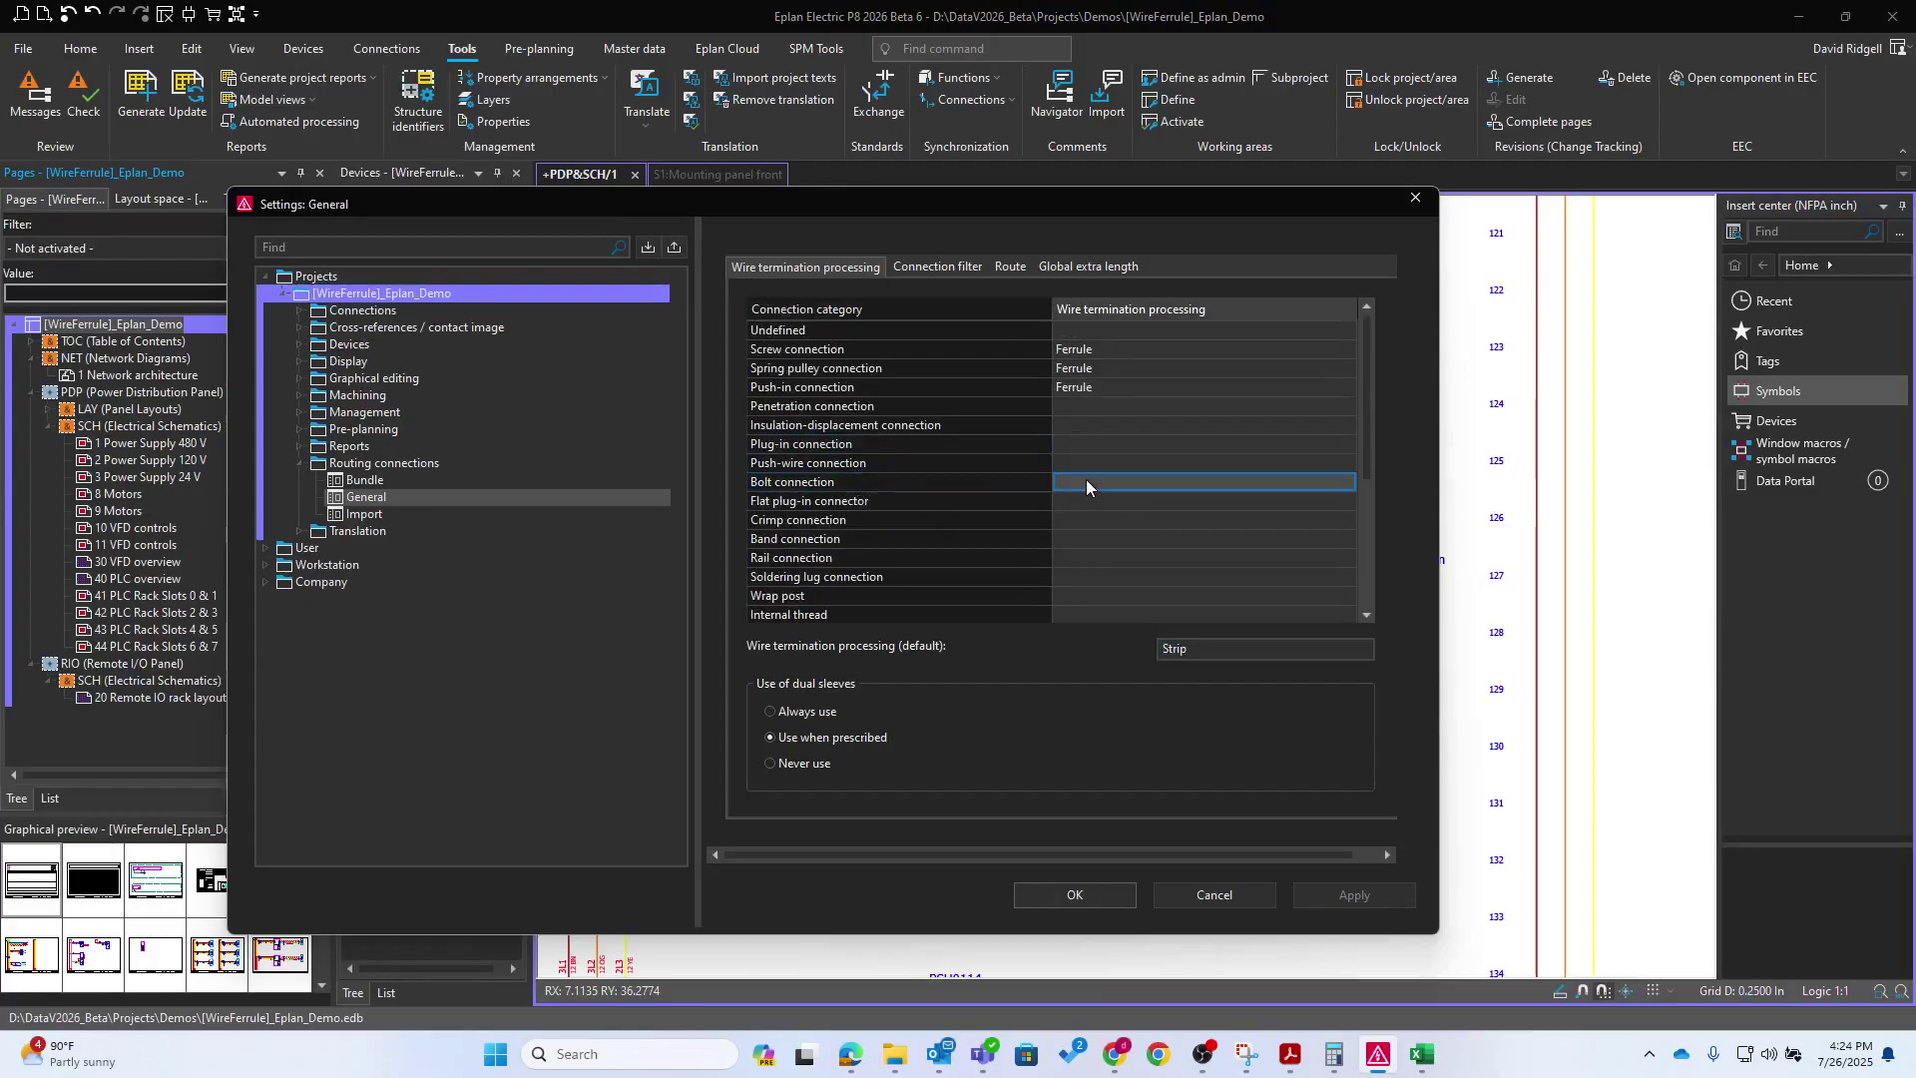
pyautogui.click(1079, 473)
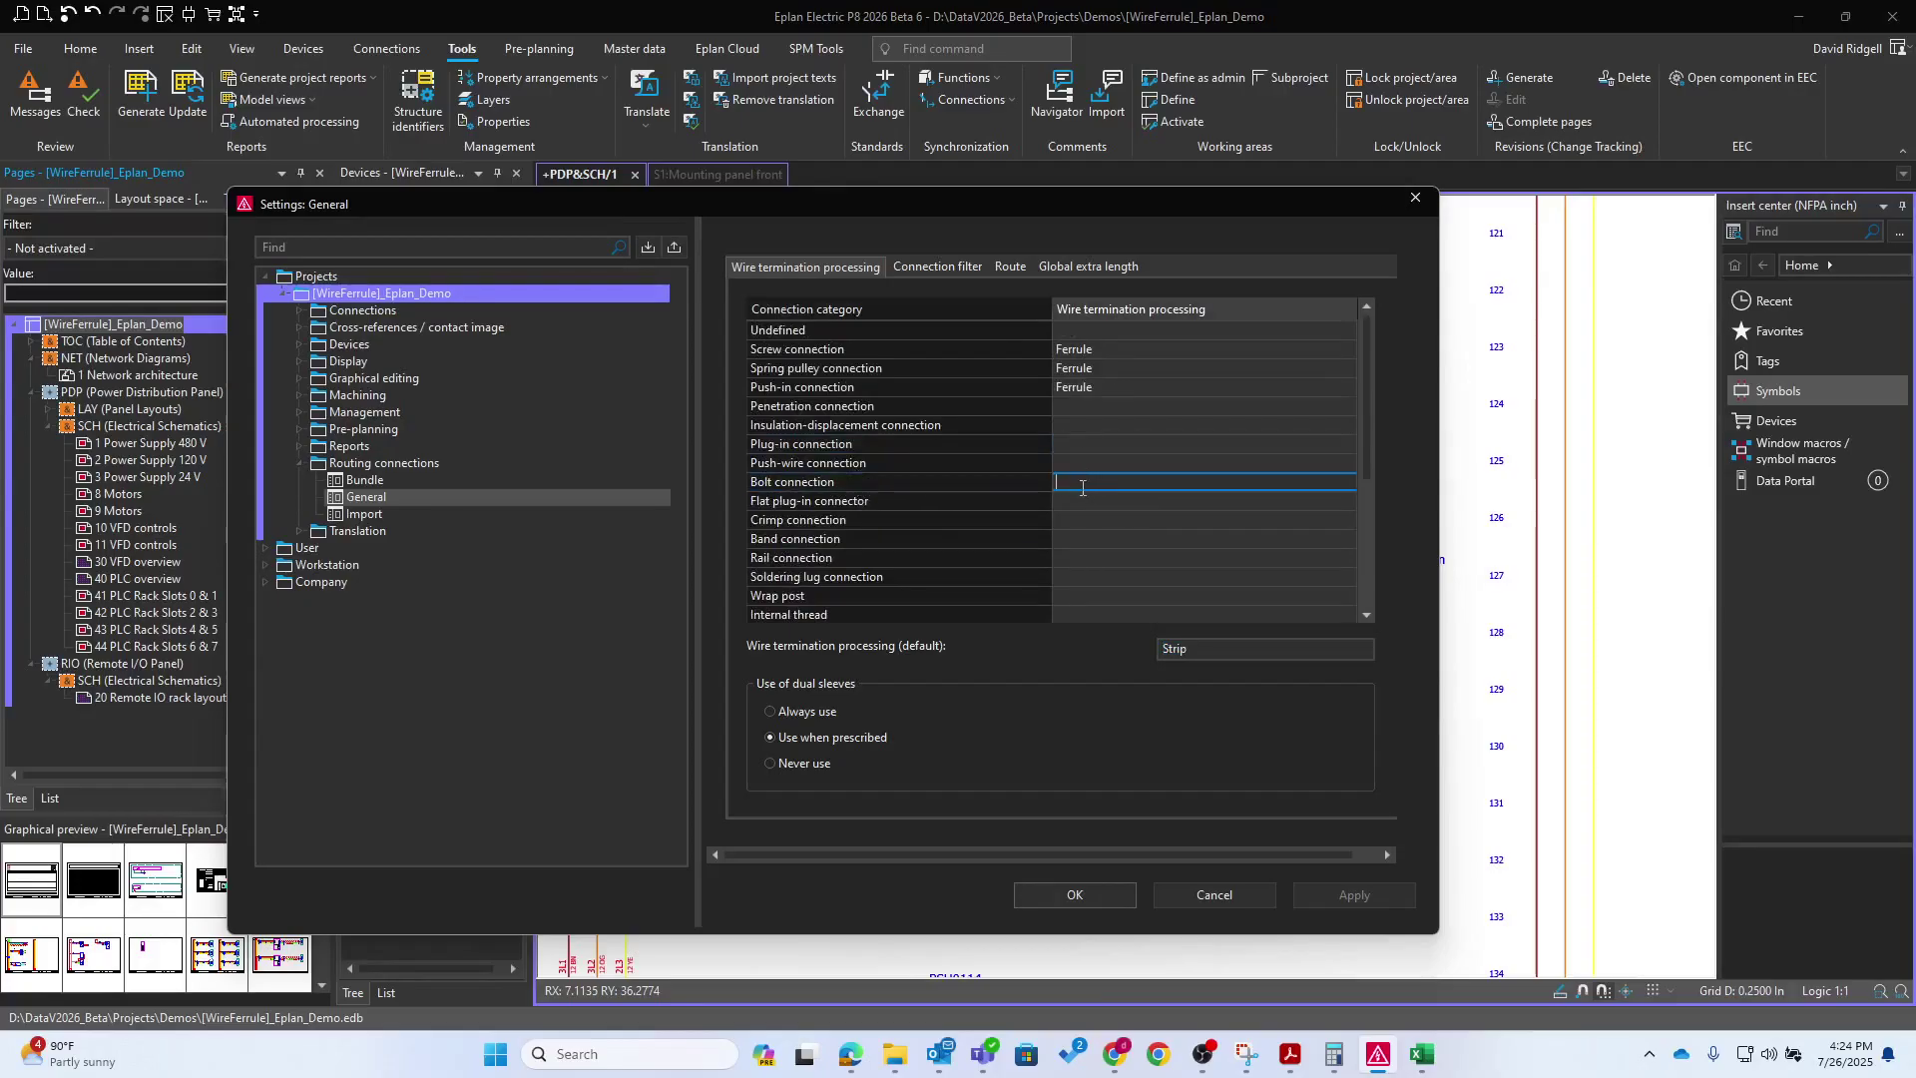
pyautogui.click(1093, 894)
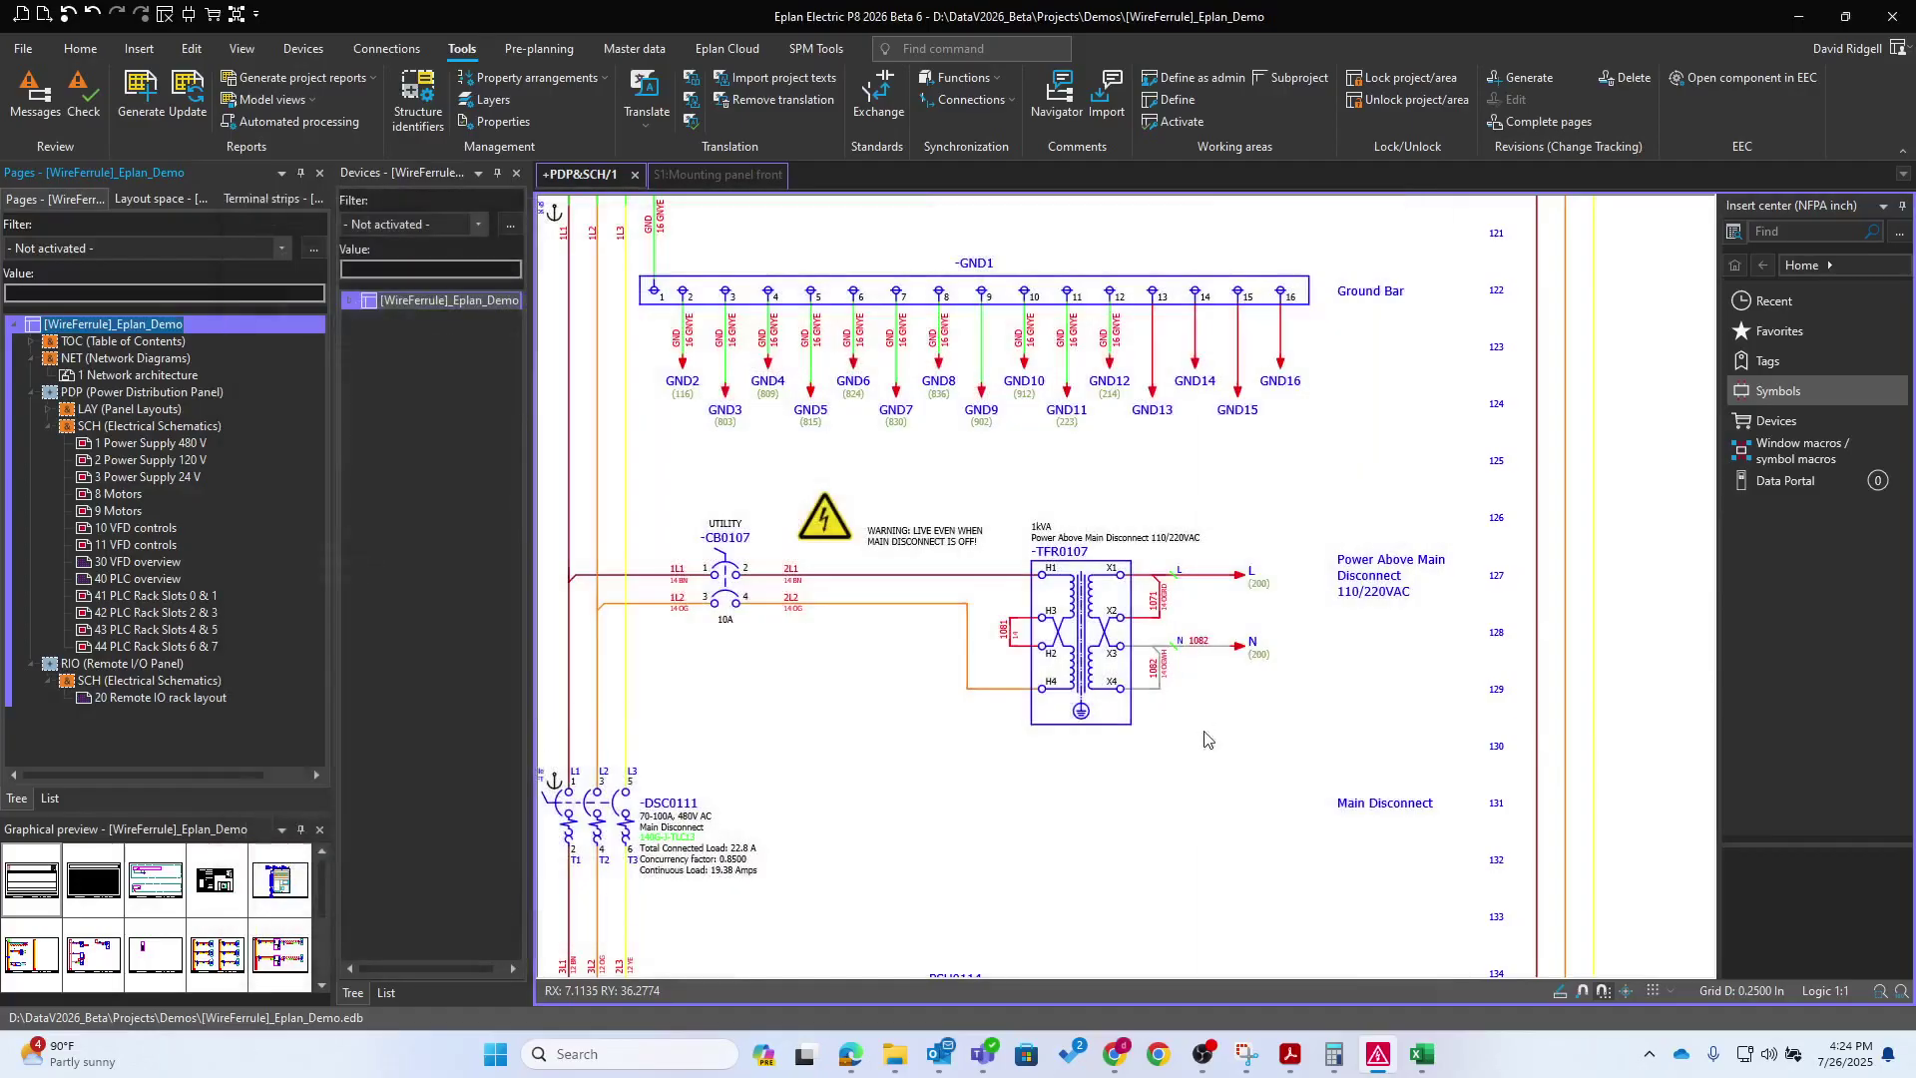
# Switch to the Mounting panel front layout and show connection point designations and directions
pyautogui.click(704, 174)
pyautogui.scroll(2, 819, 429)
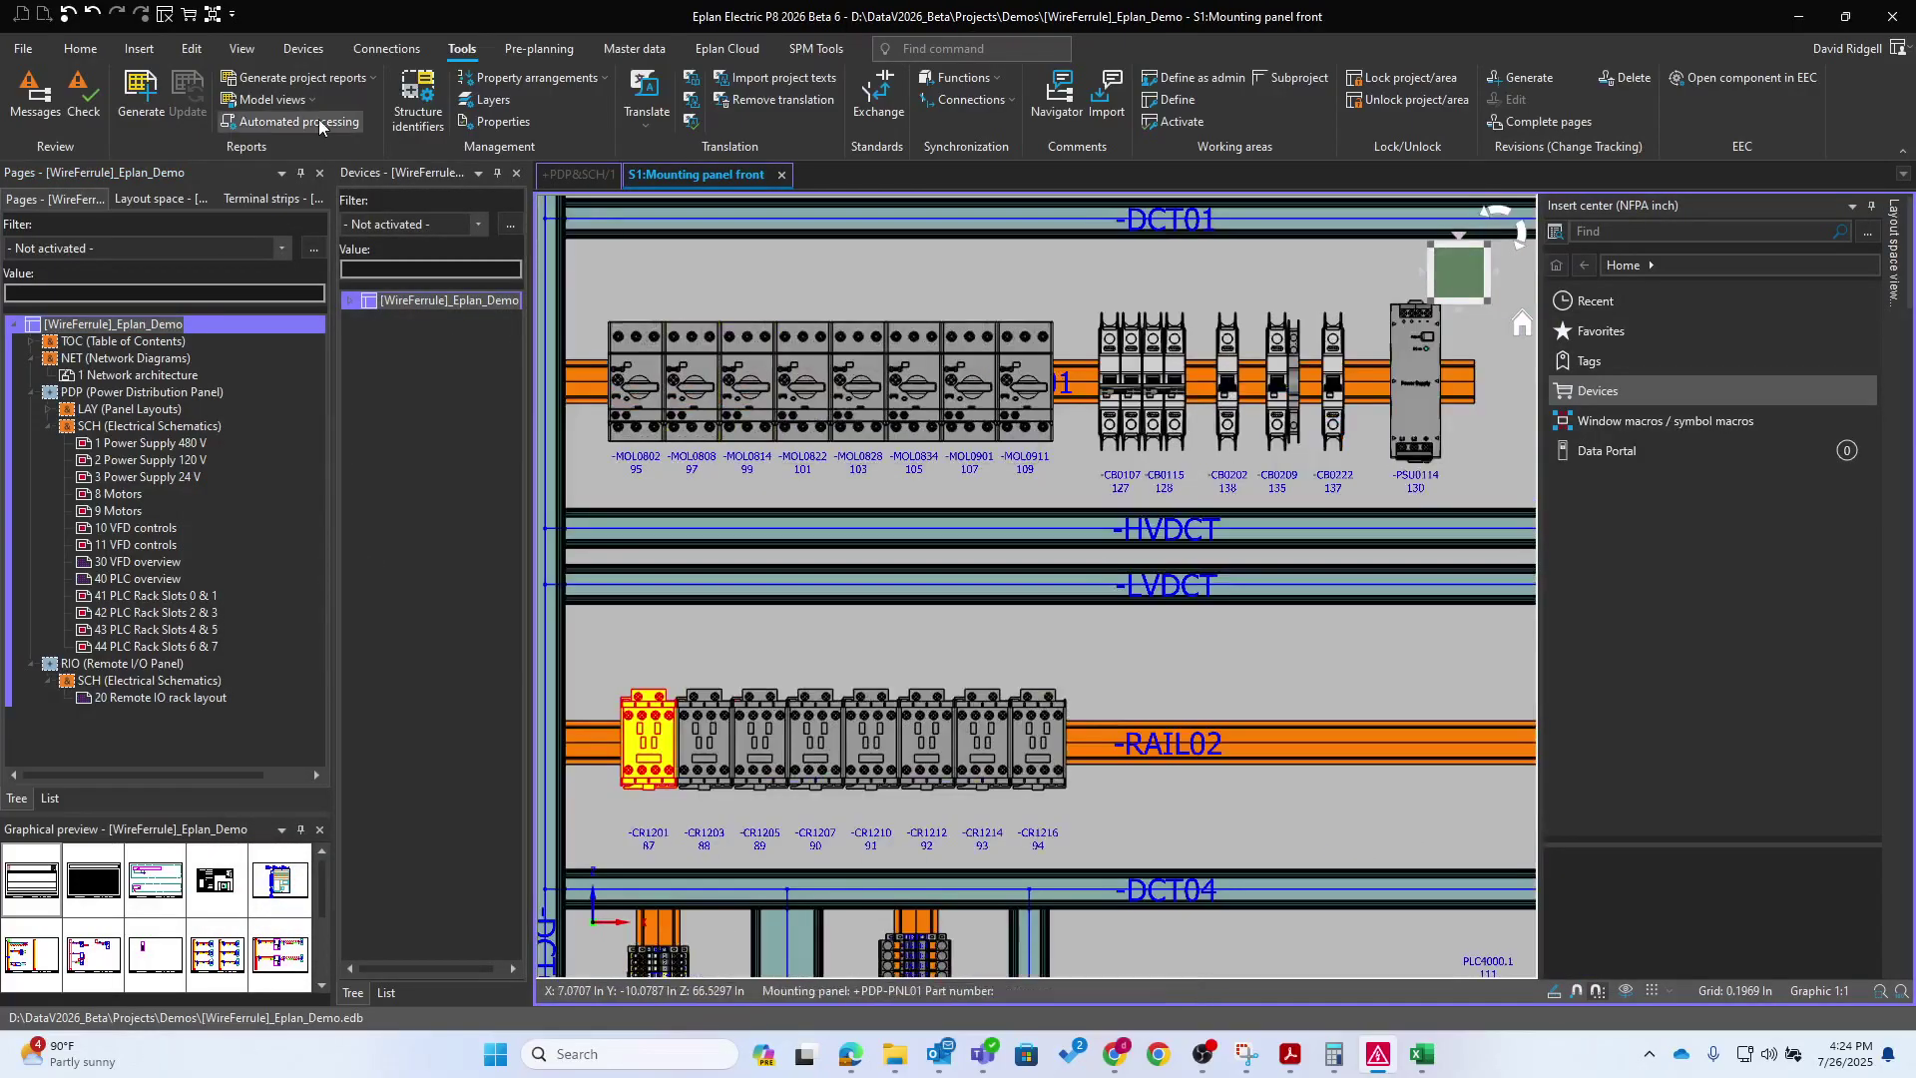
pyautogui.click(245, 52)
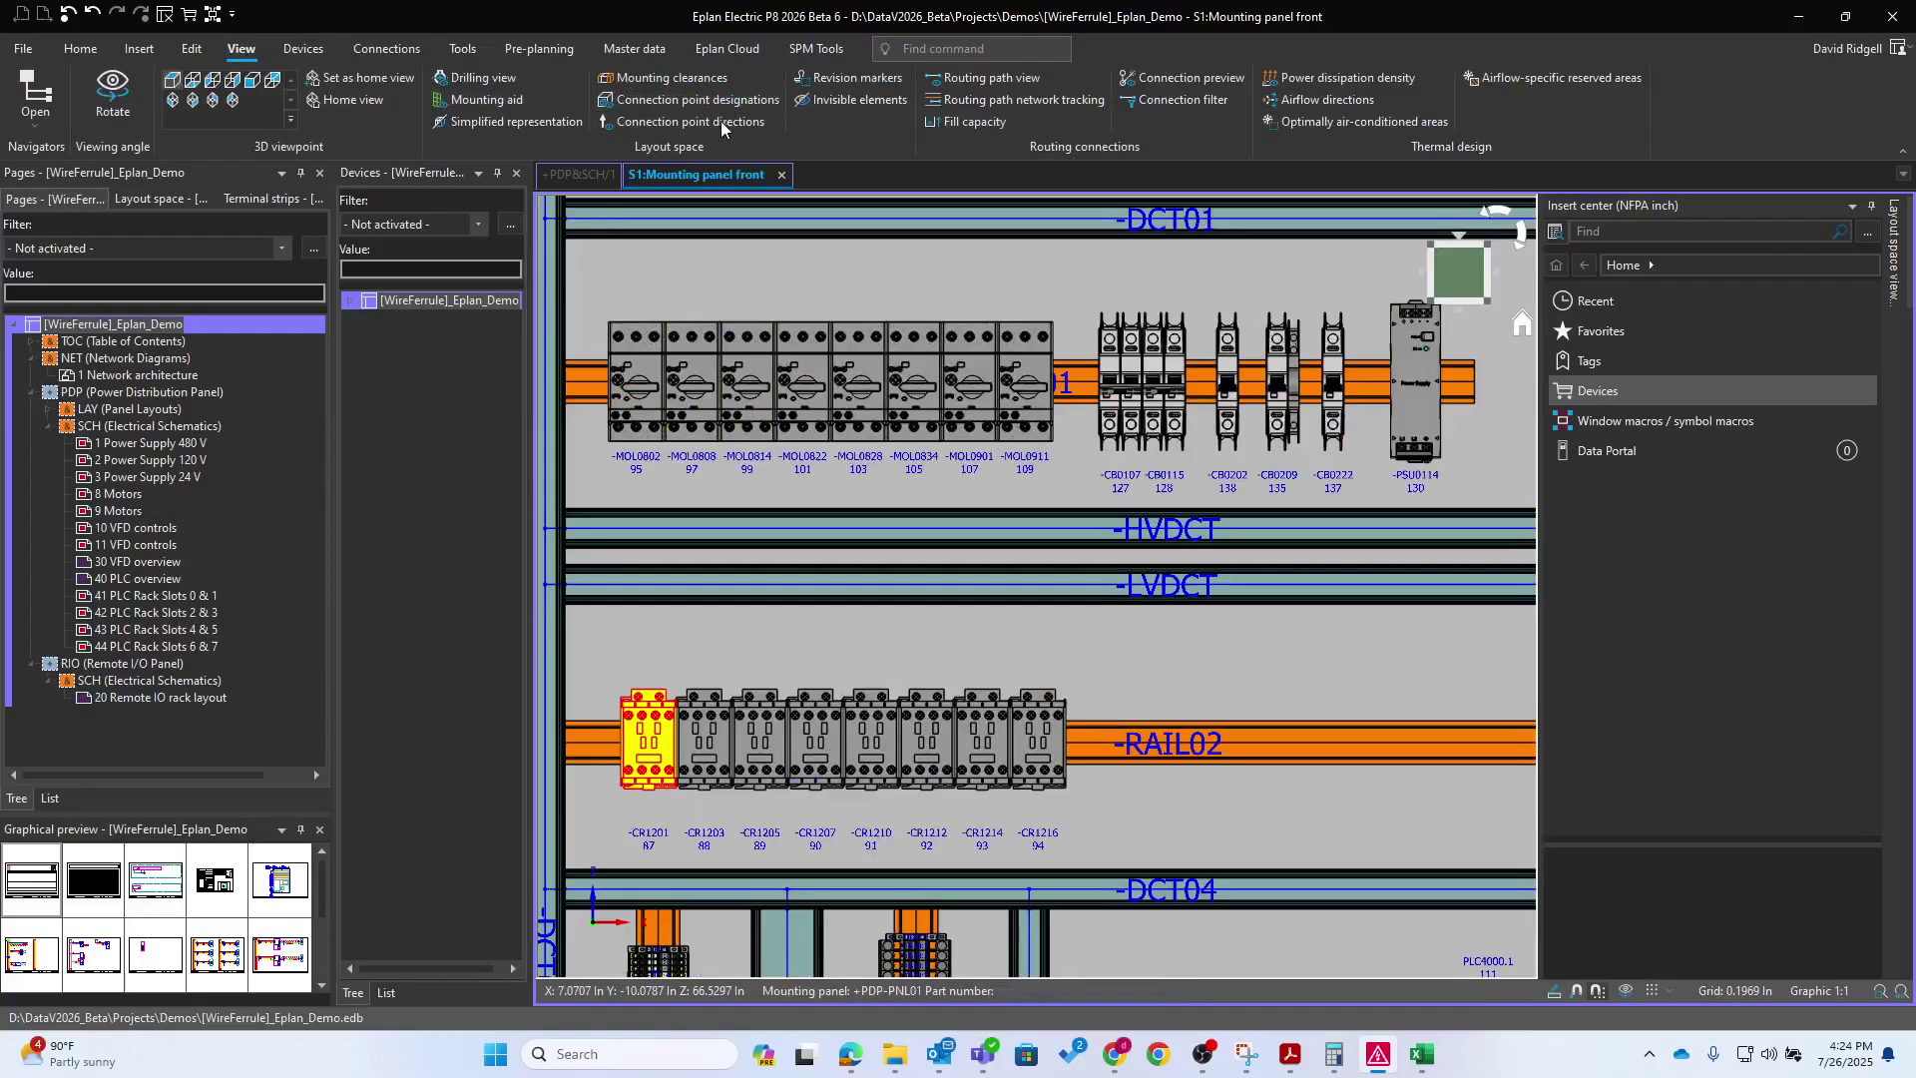
pyautogui.click(698, 100)
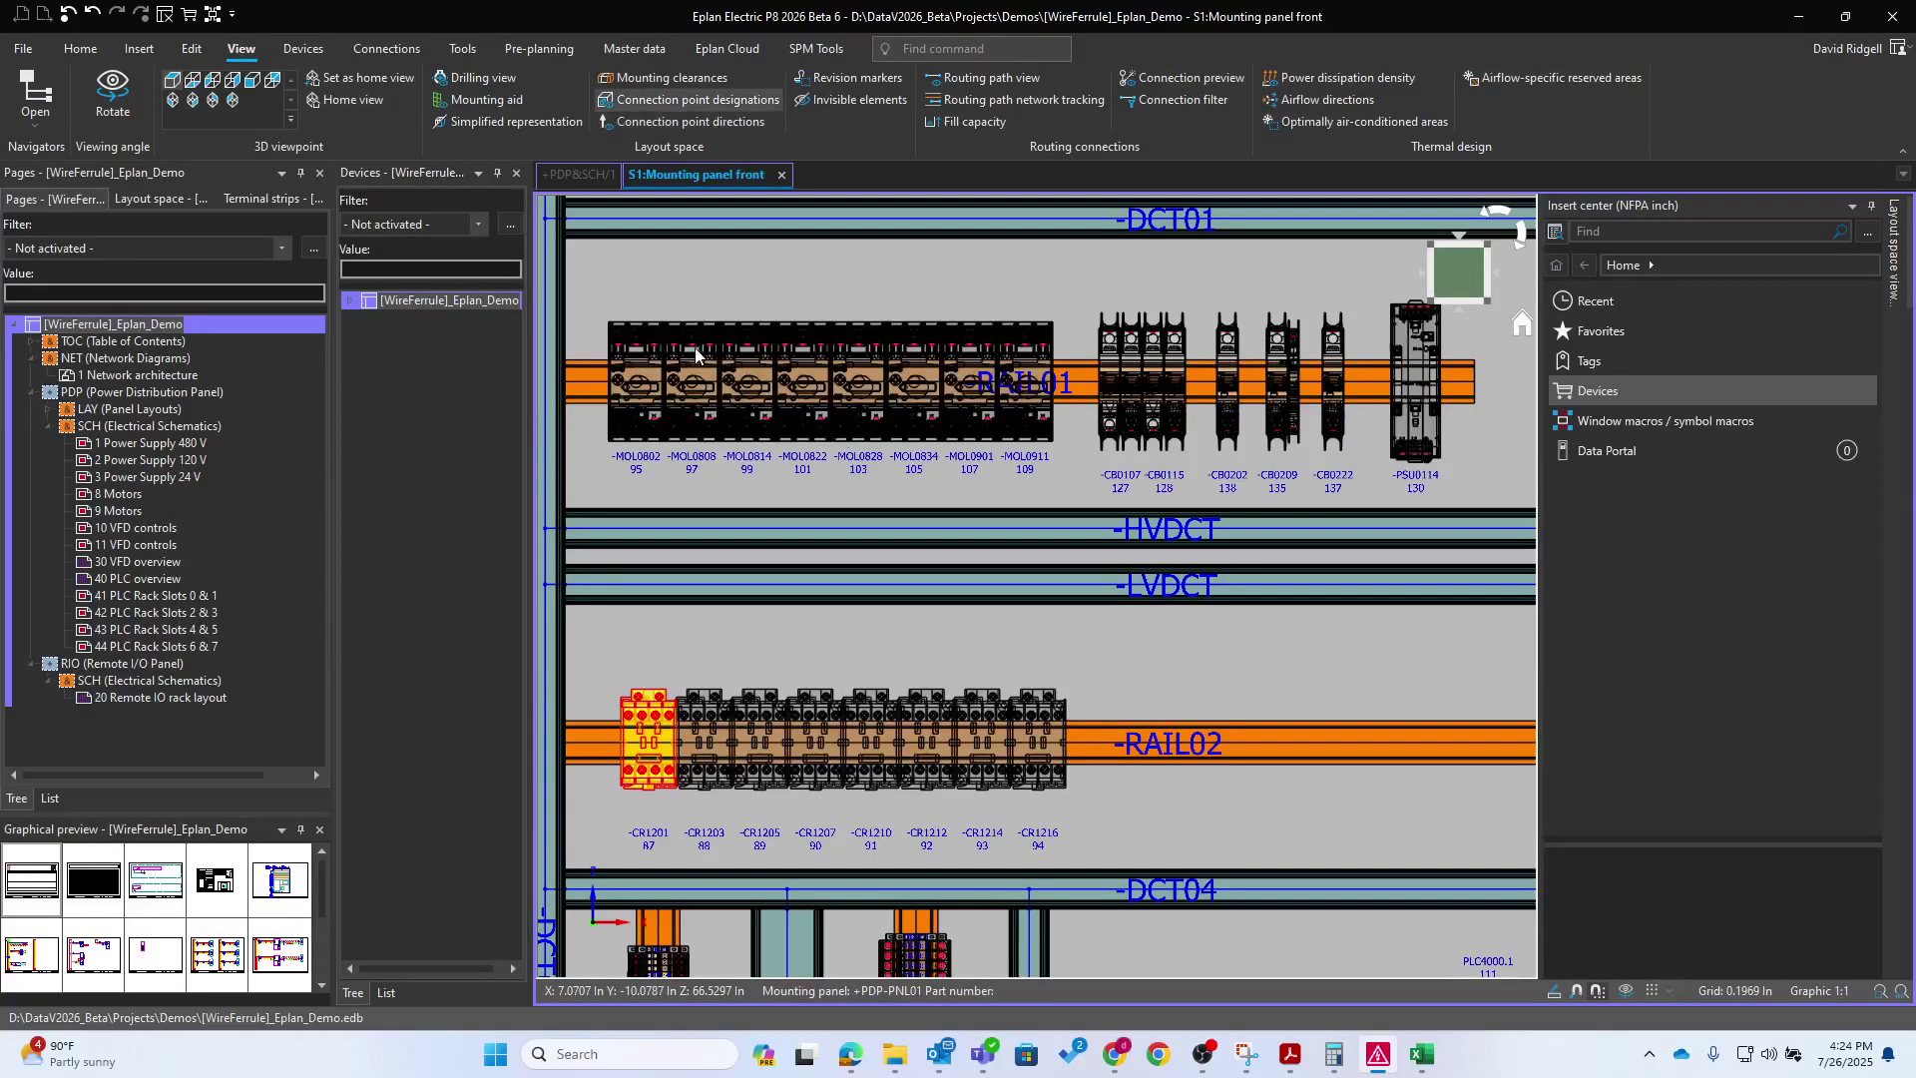
pyautogui.scroll(2, 727, 439)
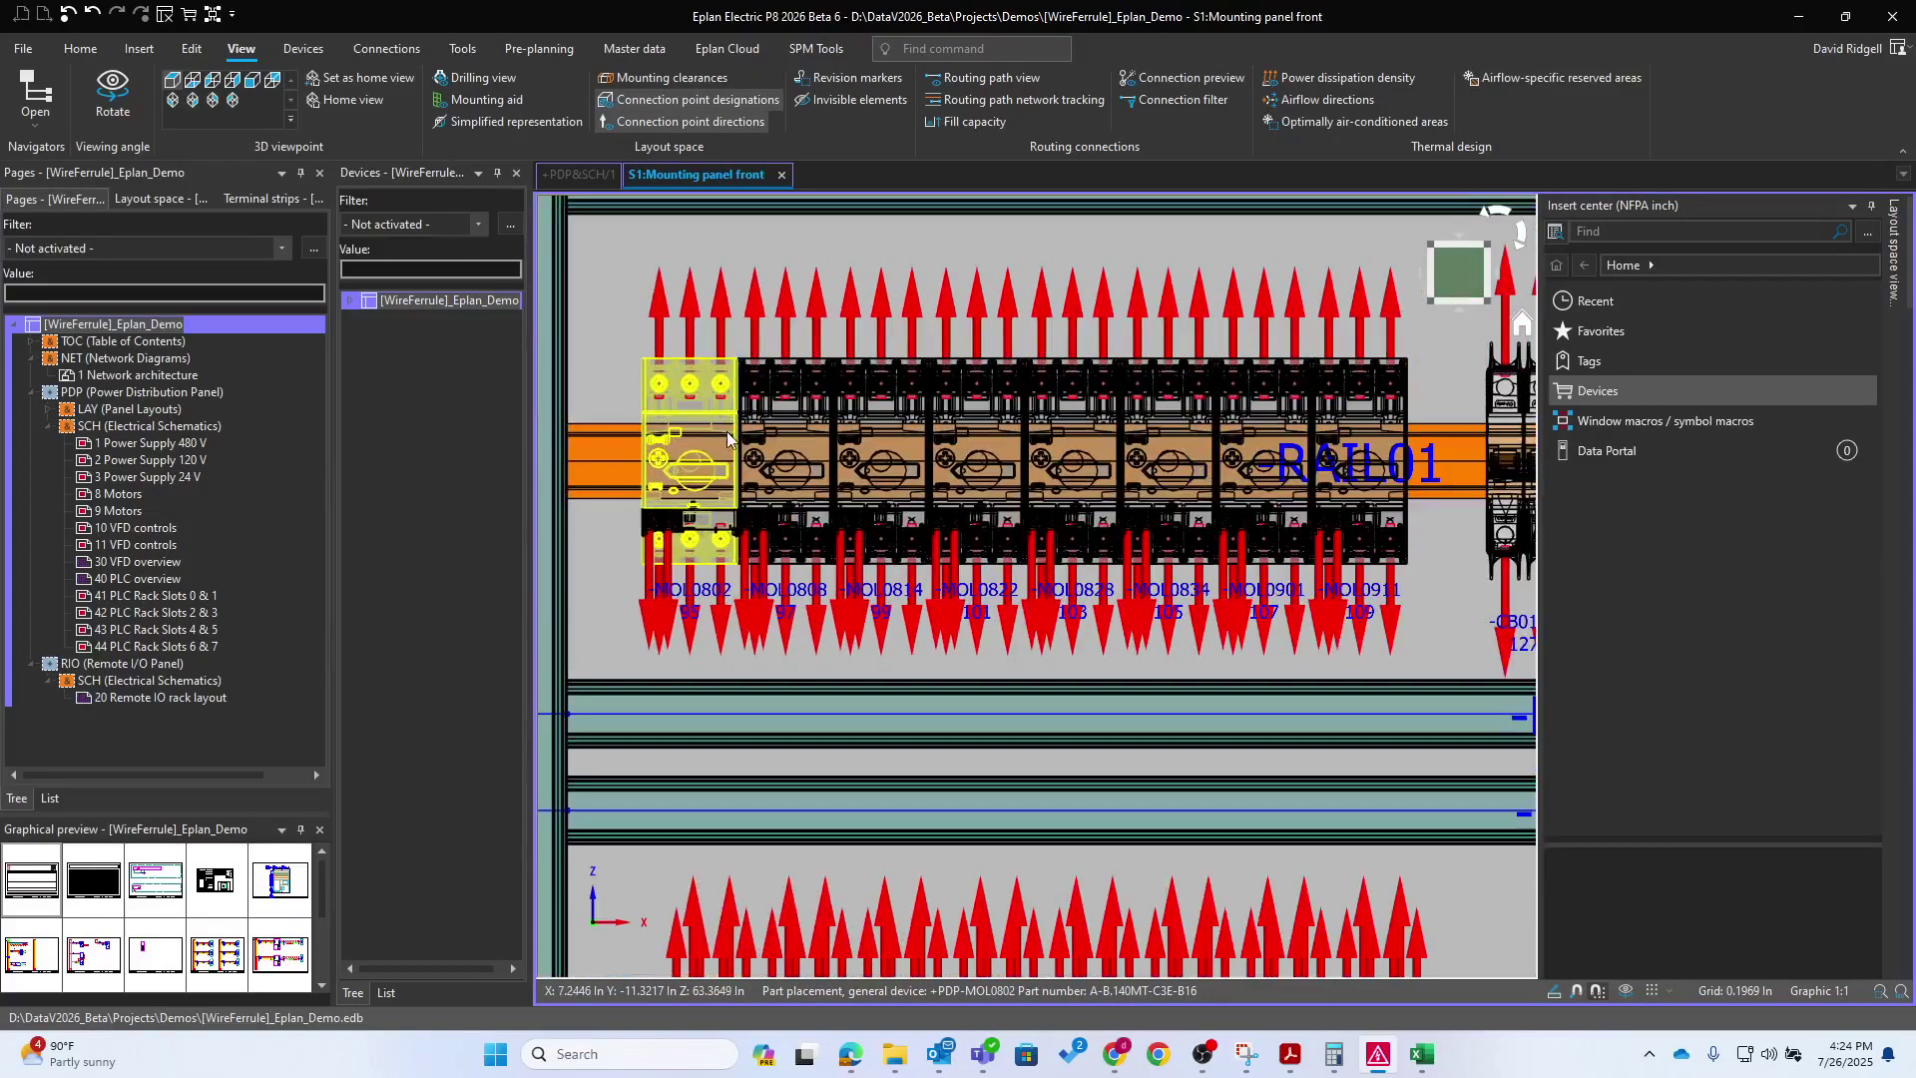
pyautogui.scroll(1, 727, 439)
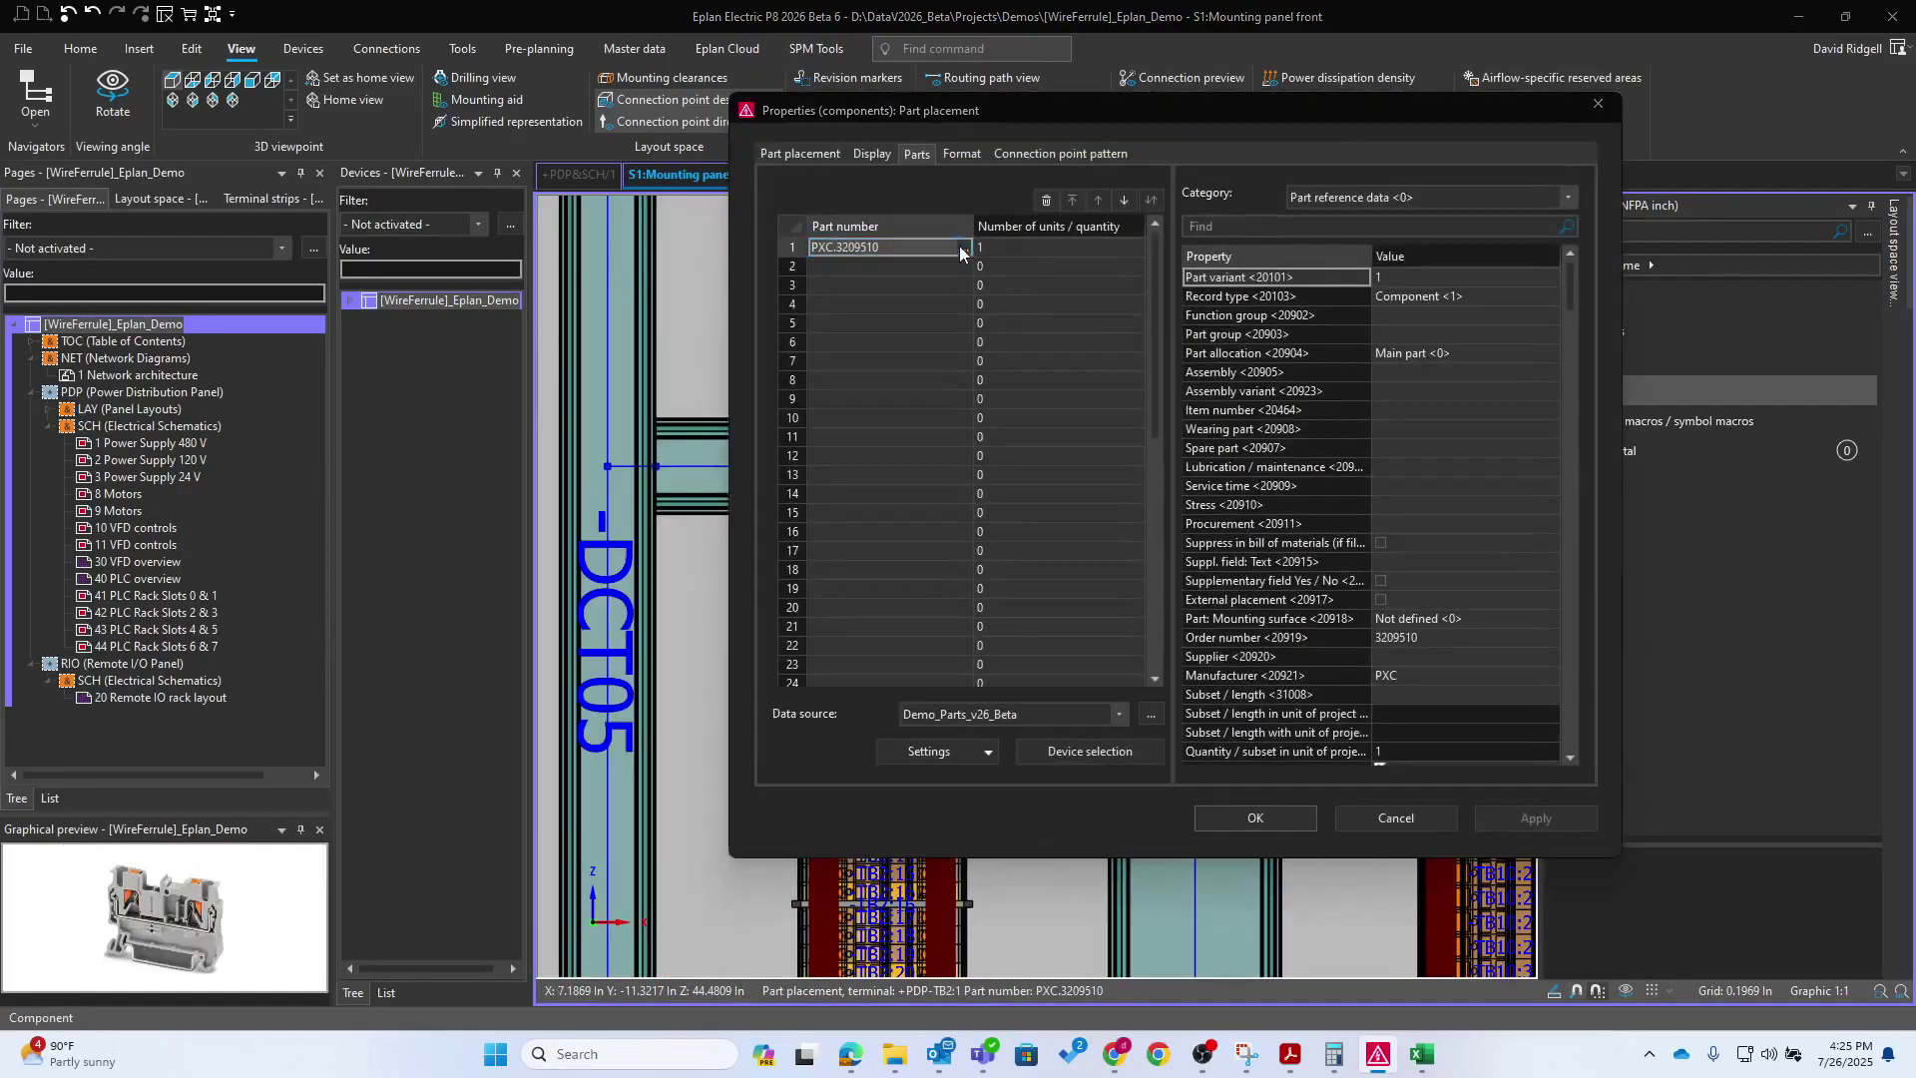
# Open part selection for PXC.3209510 and find its connection point pattern property by searching 'tern'
pyautogui.click(955, 257)
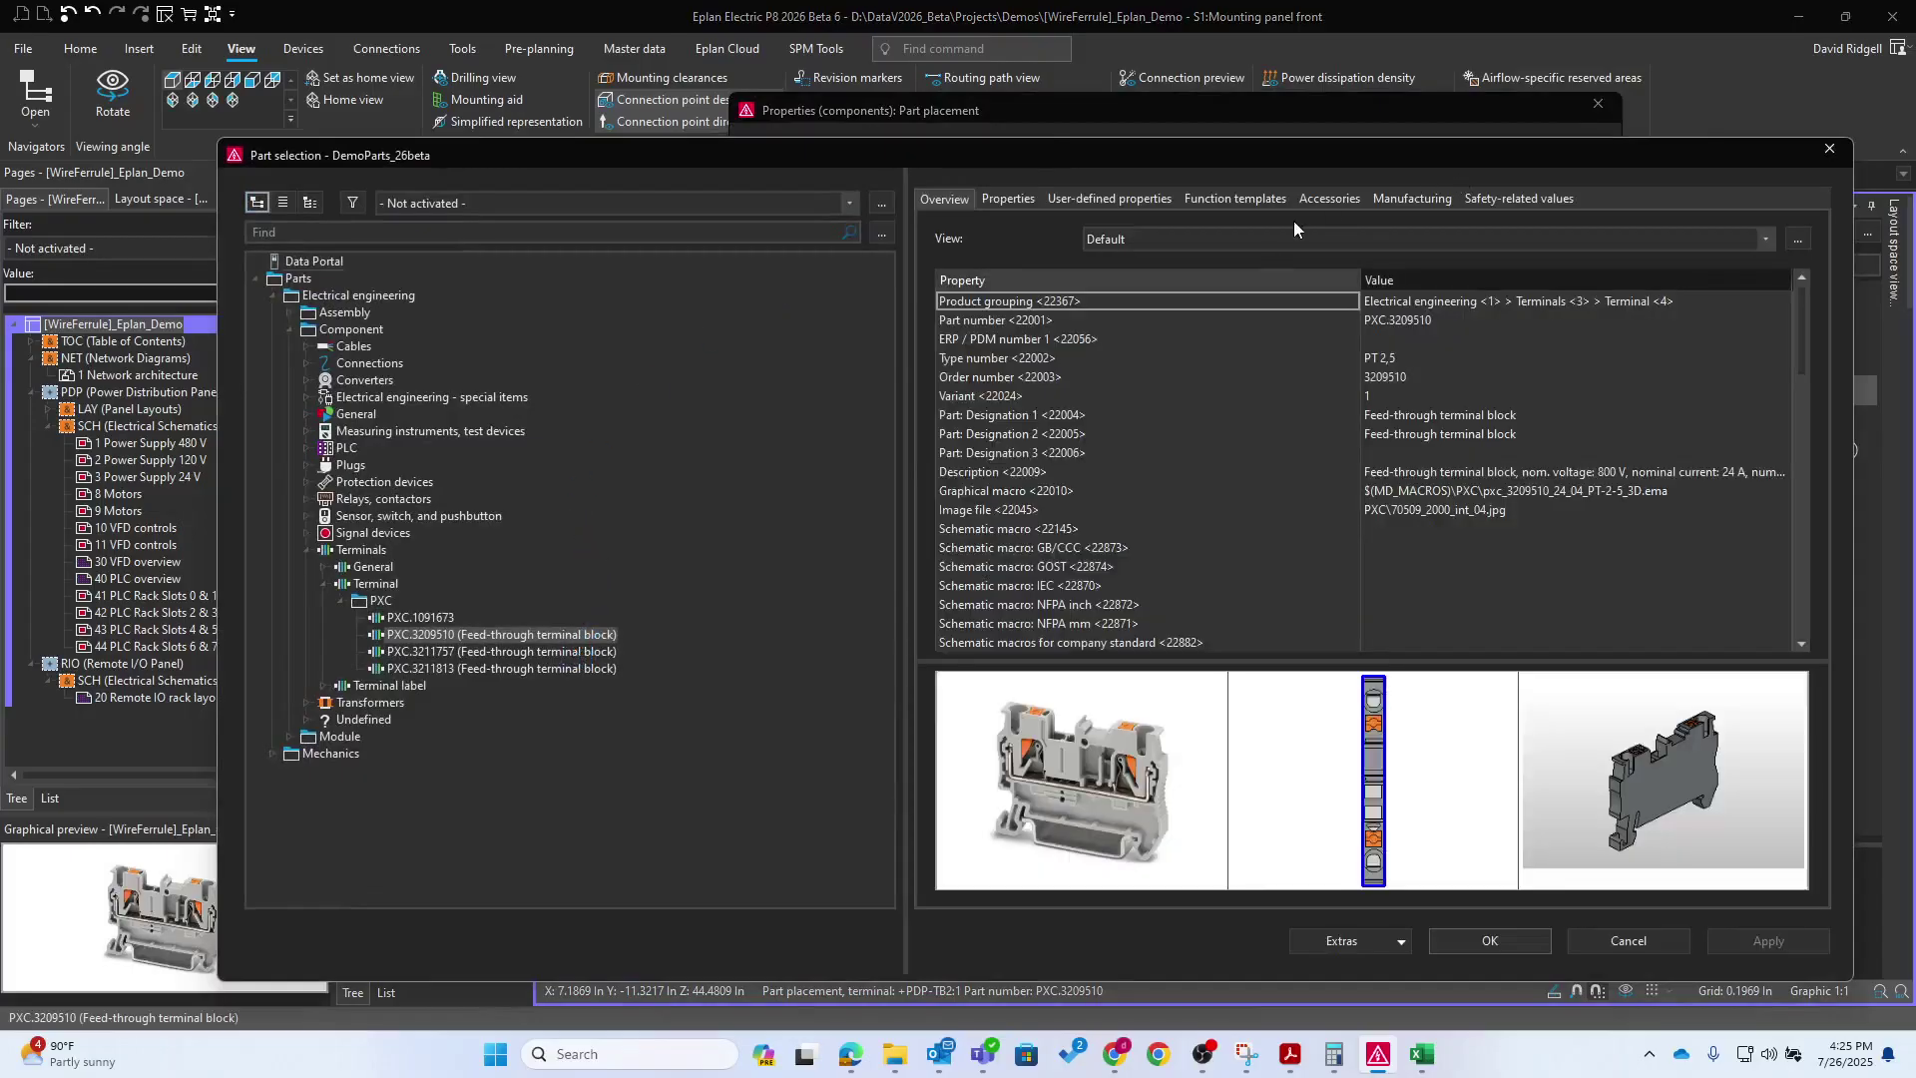
pyautogui.click(1035, 202)
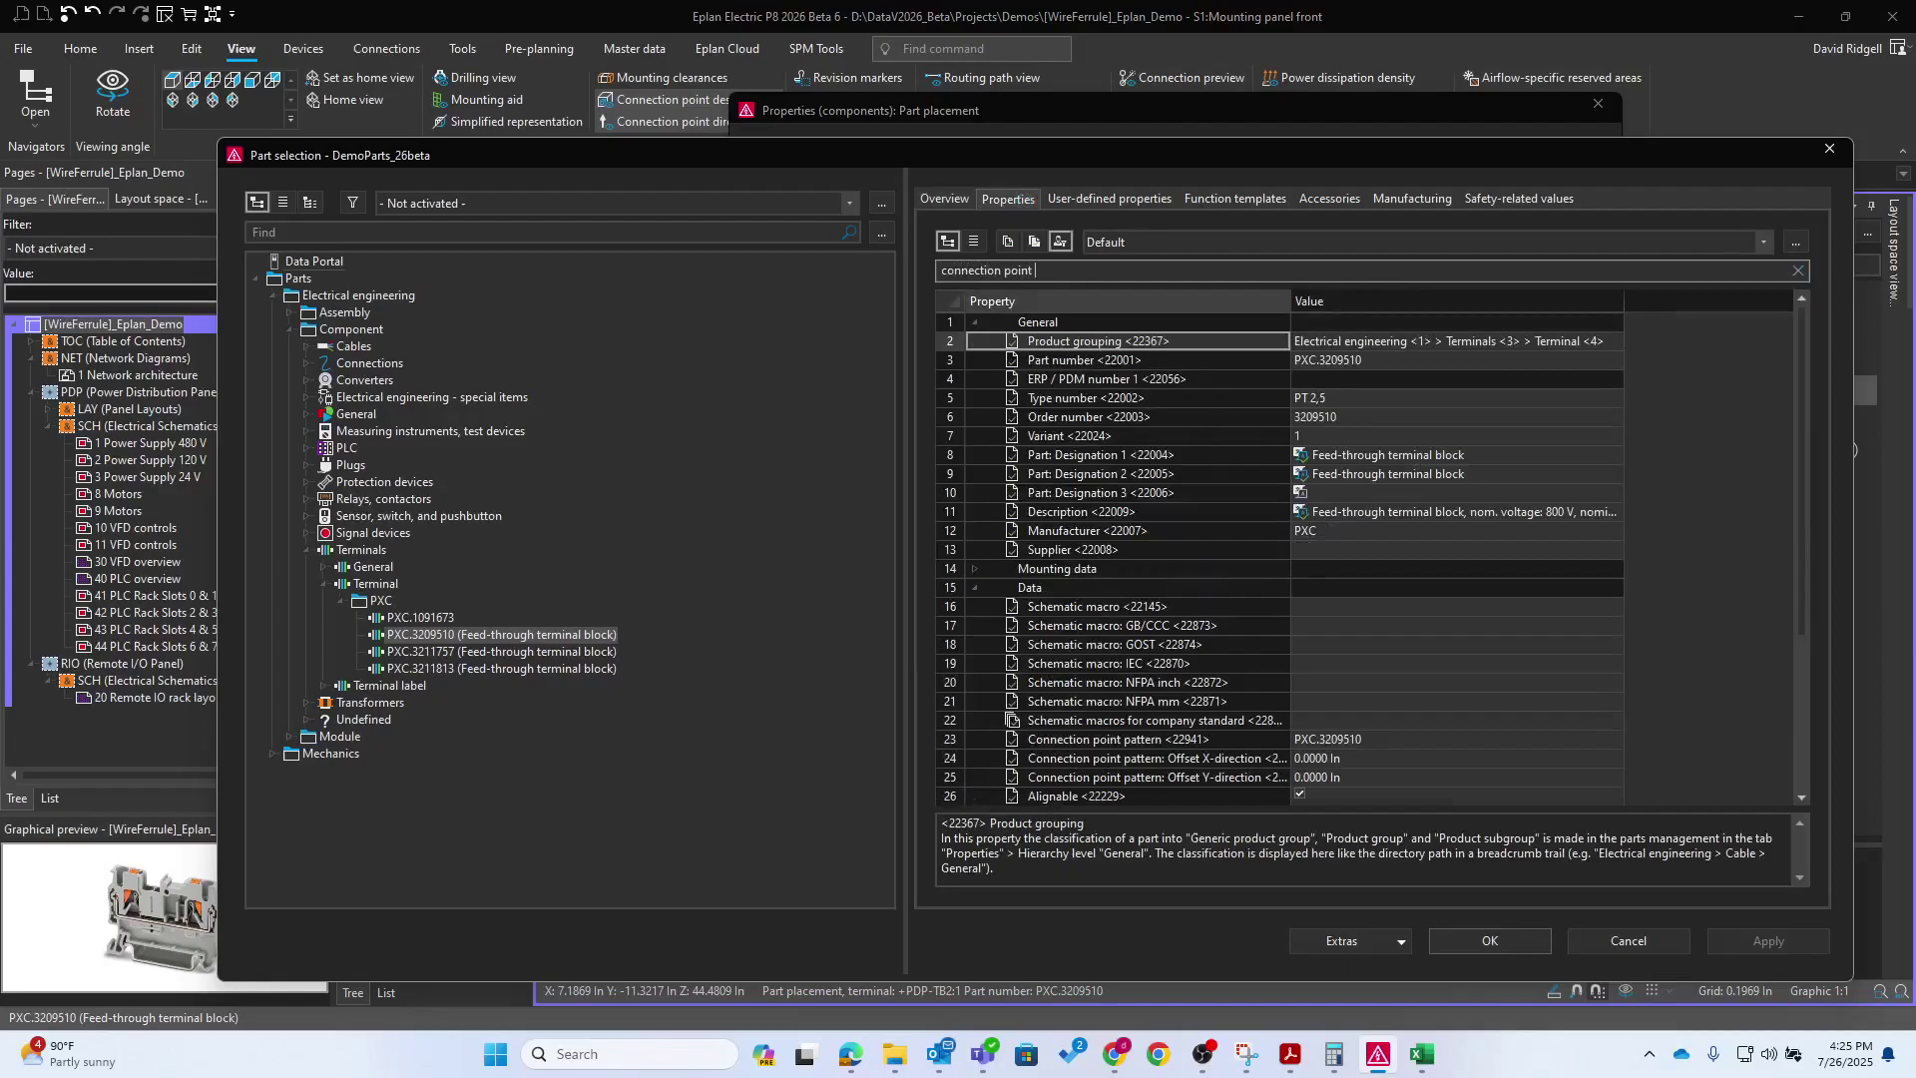
pyautogui.write('tern')
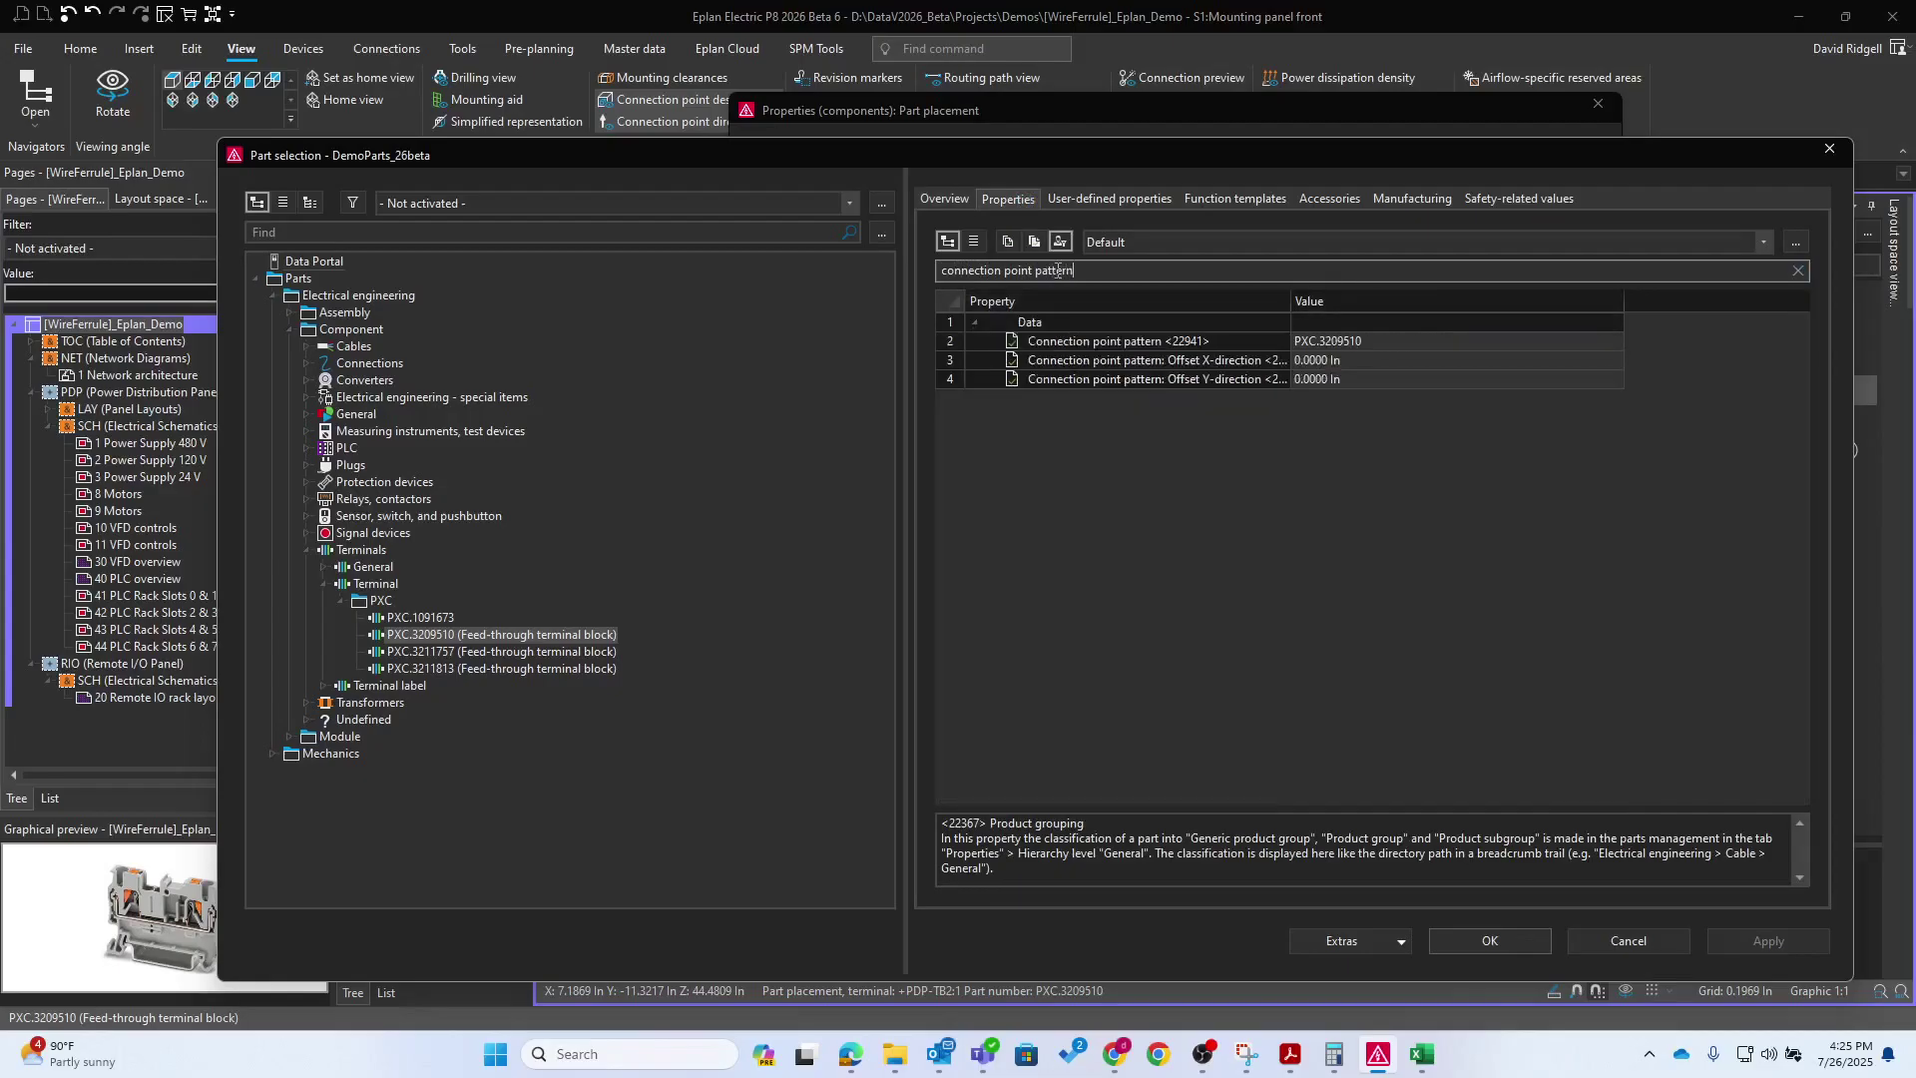
pyautogui.click(1397, 341)
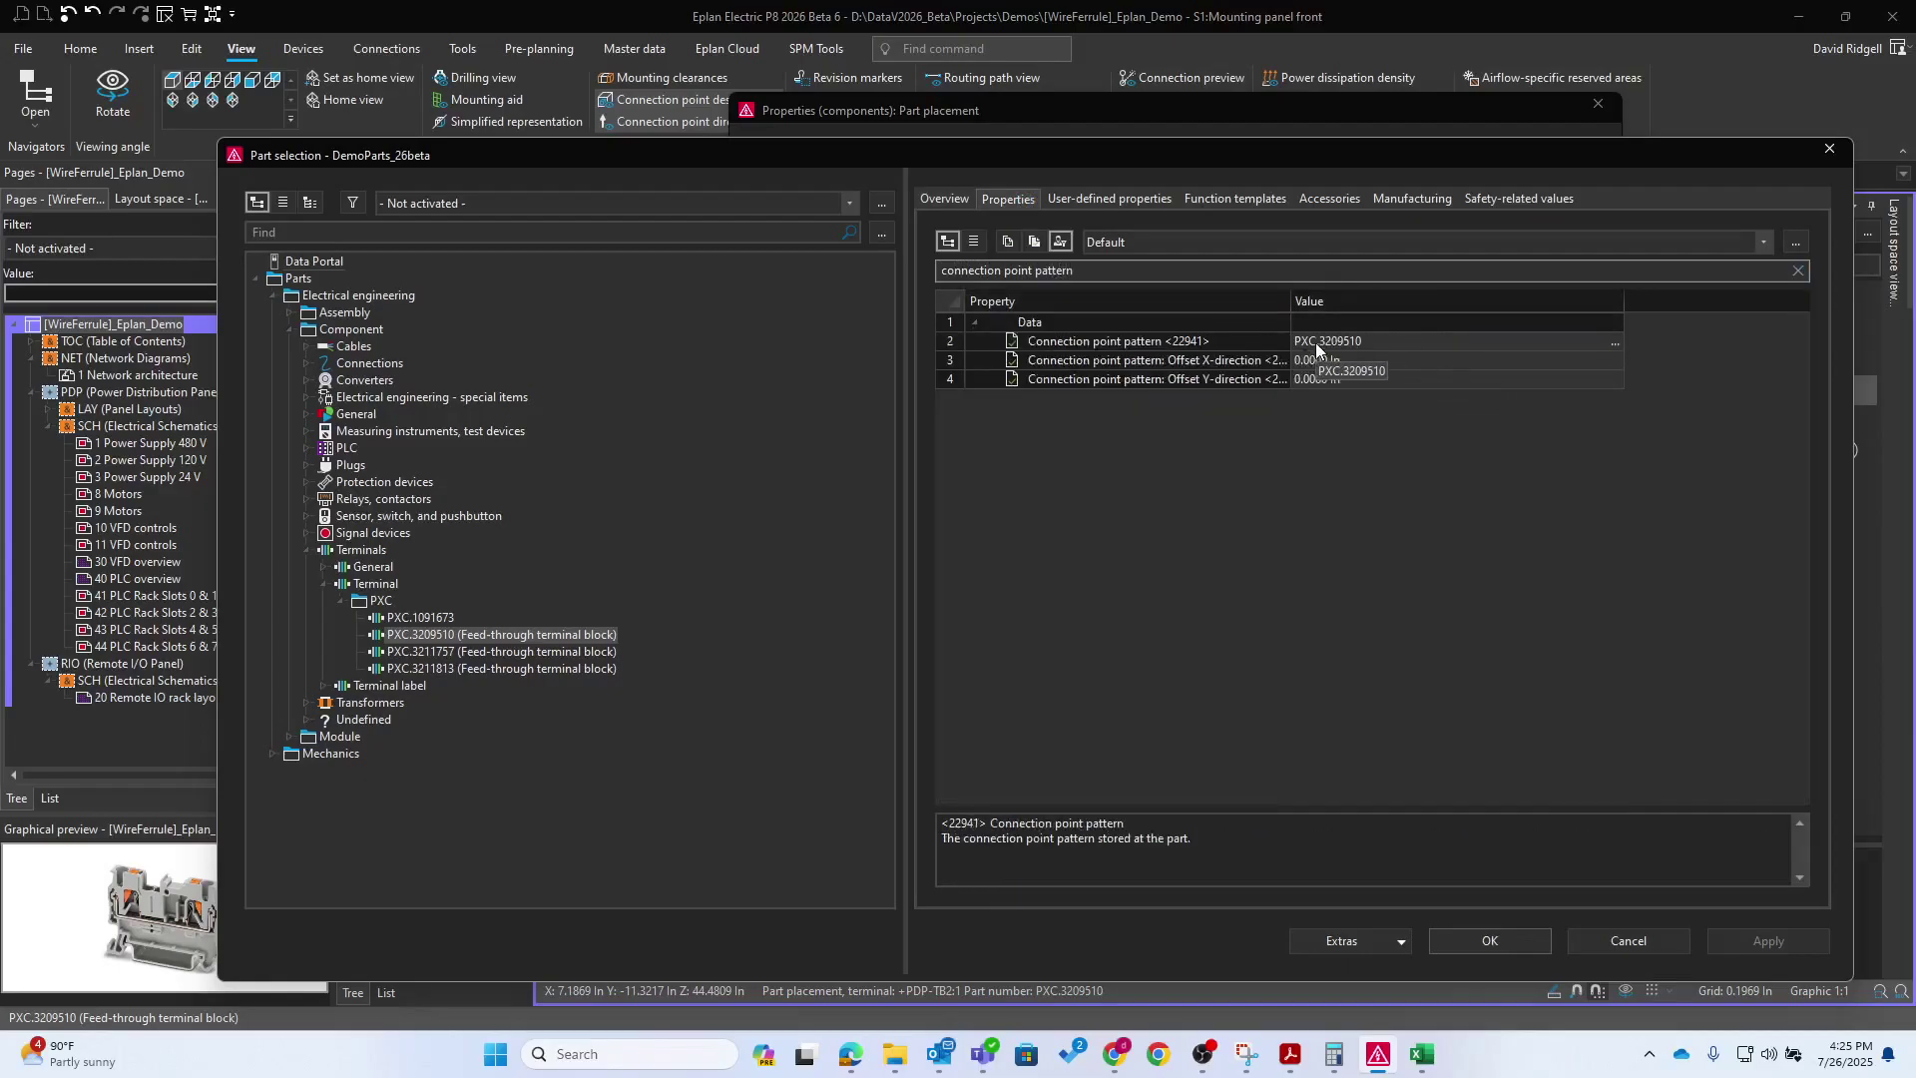
pyautogui.click(1397, 341)
# Check that the pattern's connection points 1 and 2 are push-in, then cancel part selection
pyautogui.click(1614, 342)
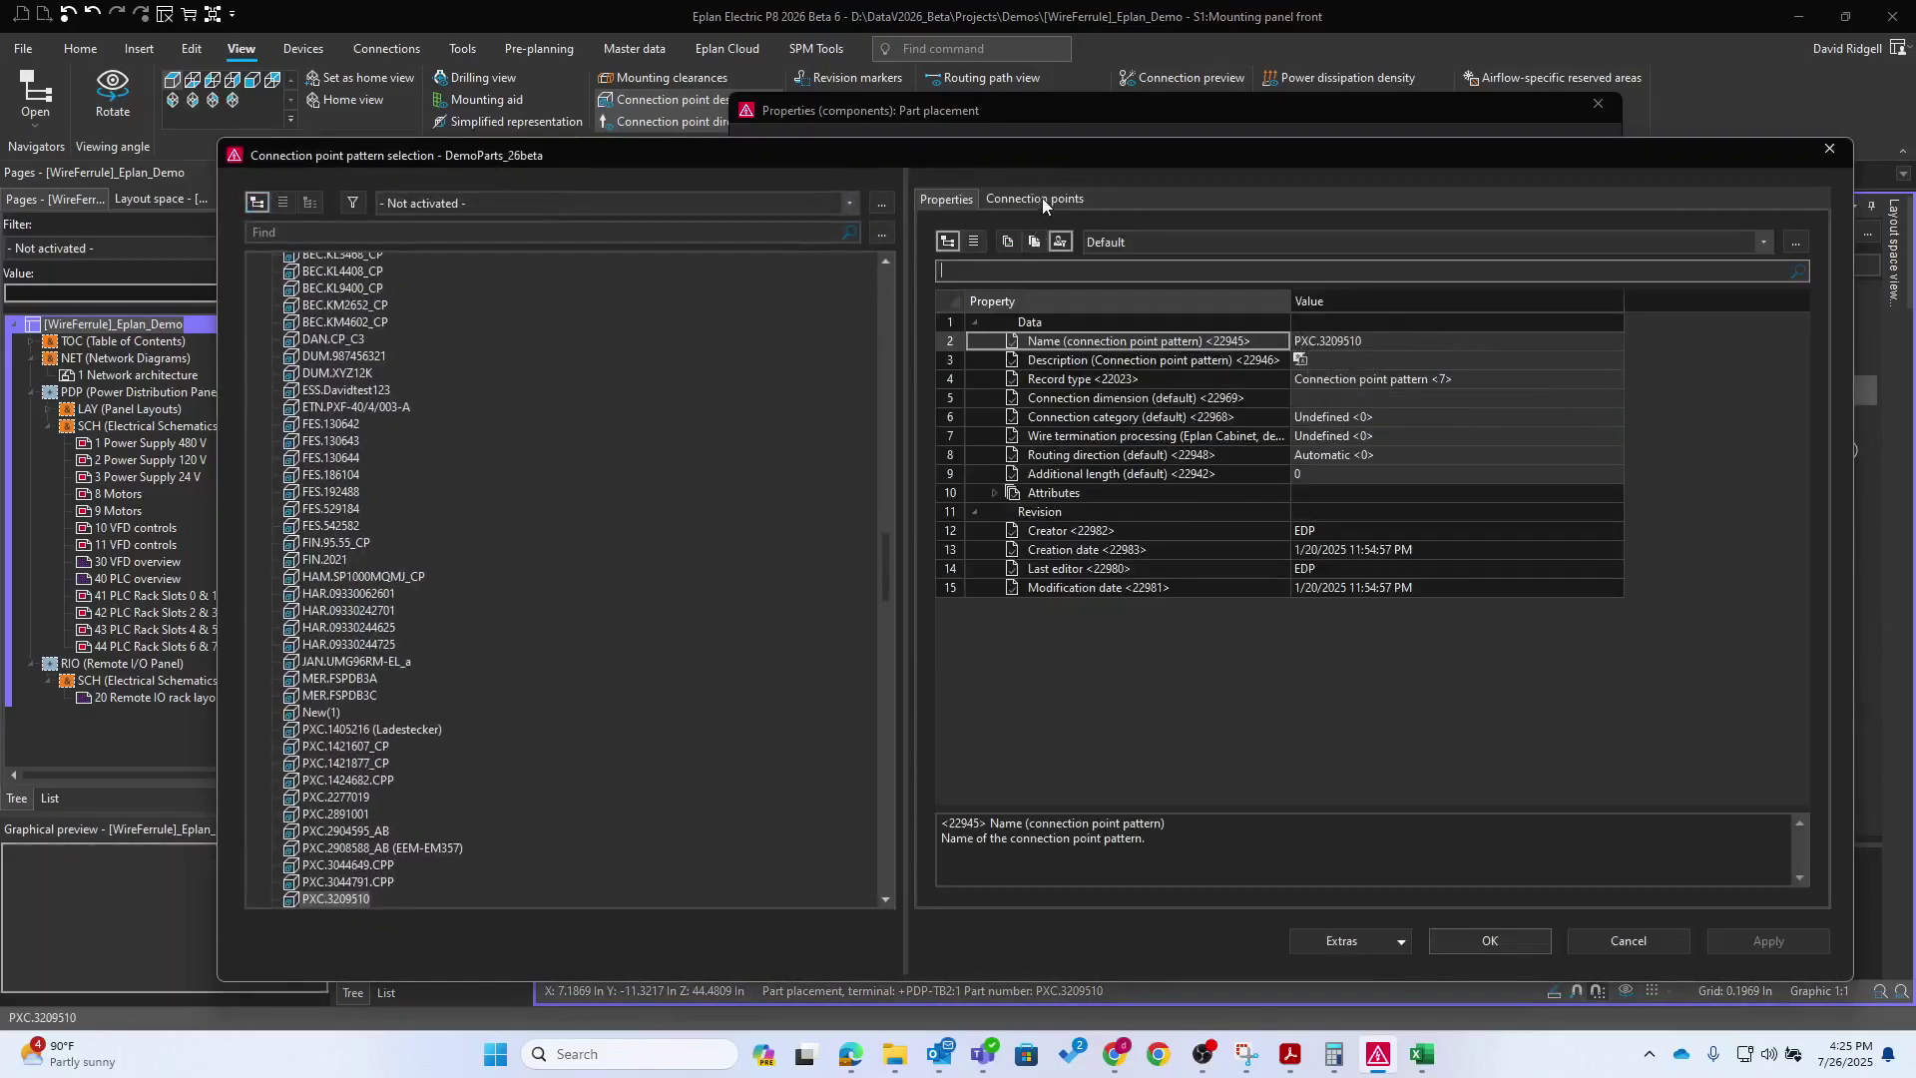
pyautogui.click(1041, 198)
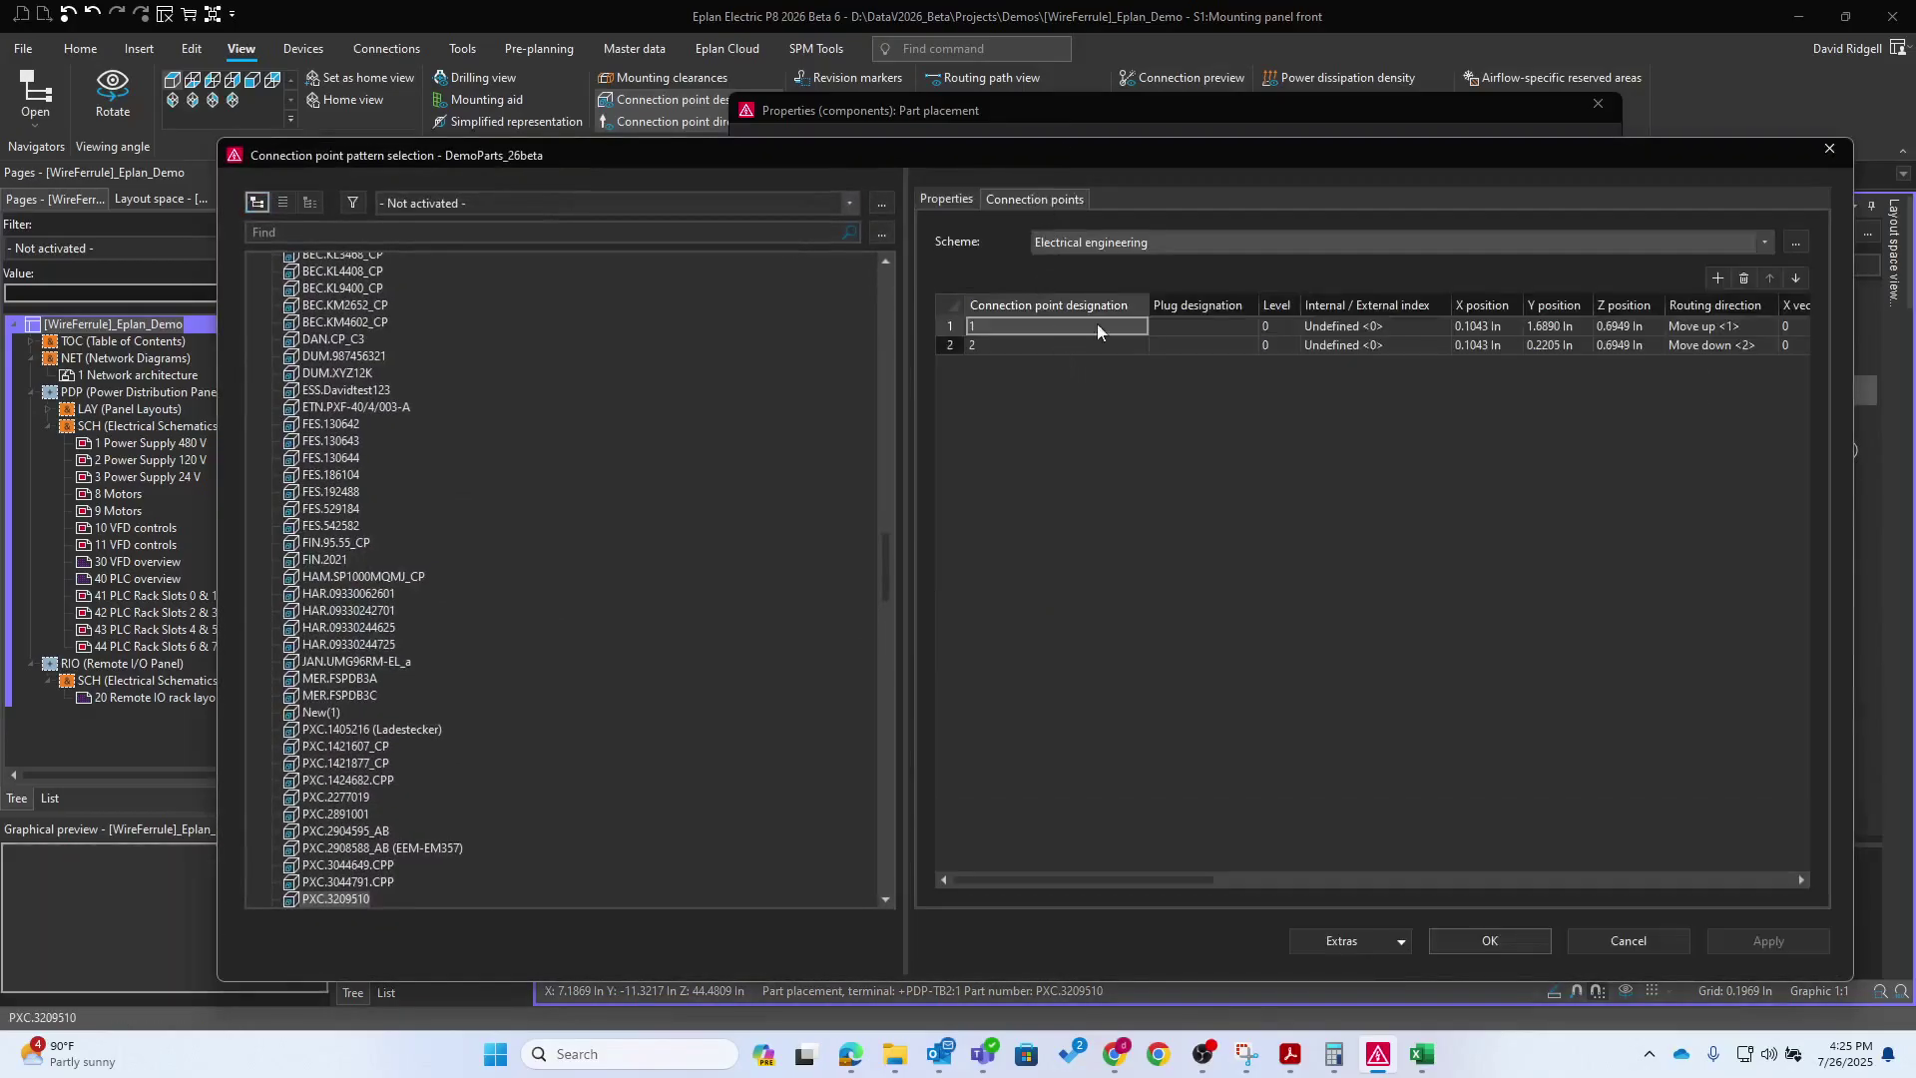
pyautogui.moveTo(1185, 880); pyautogui.dragTo(1188, 925)
pyautogui.click(1629, 943)
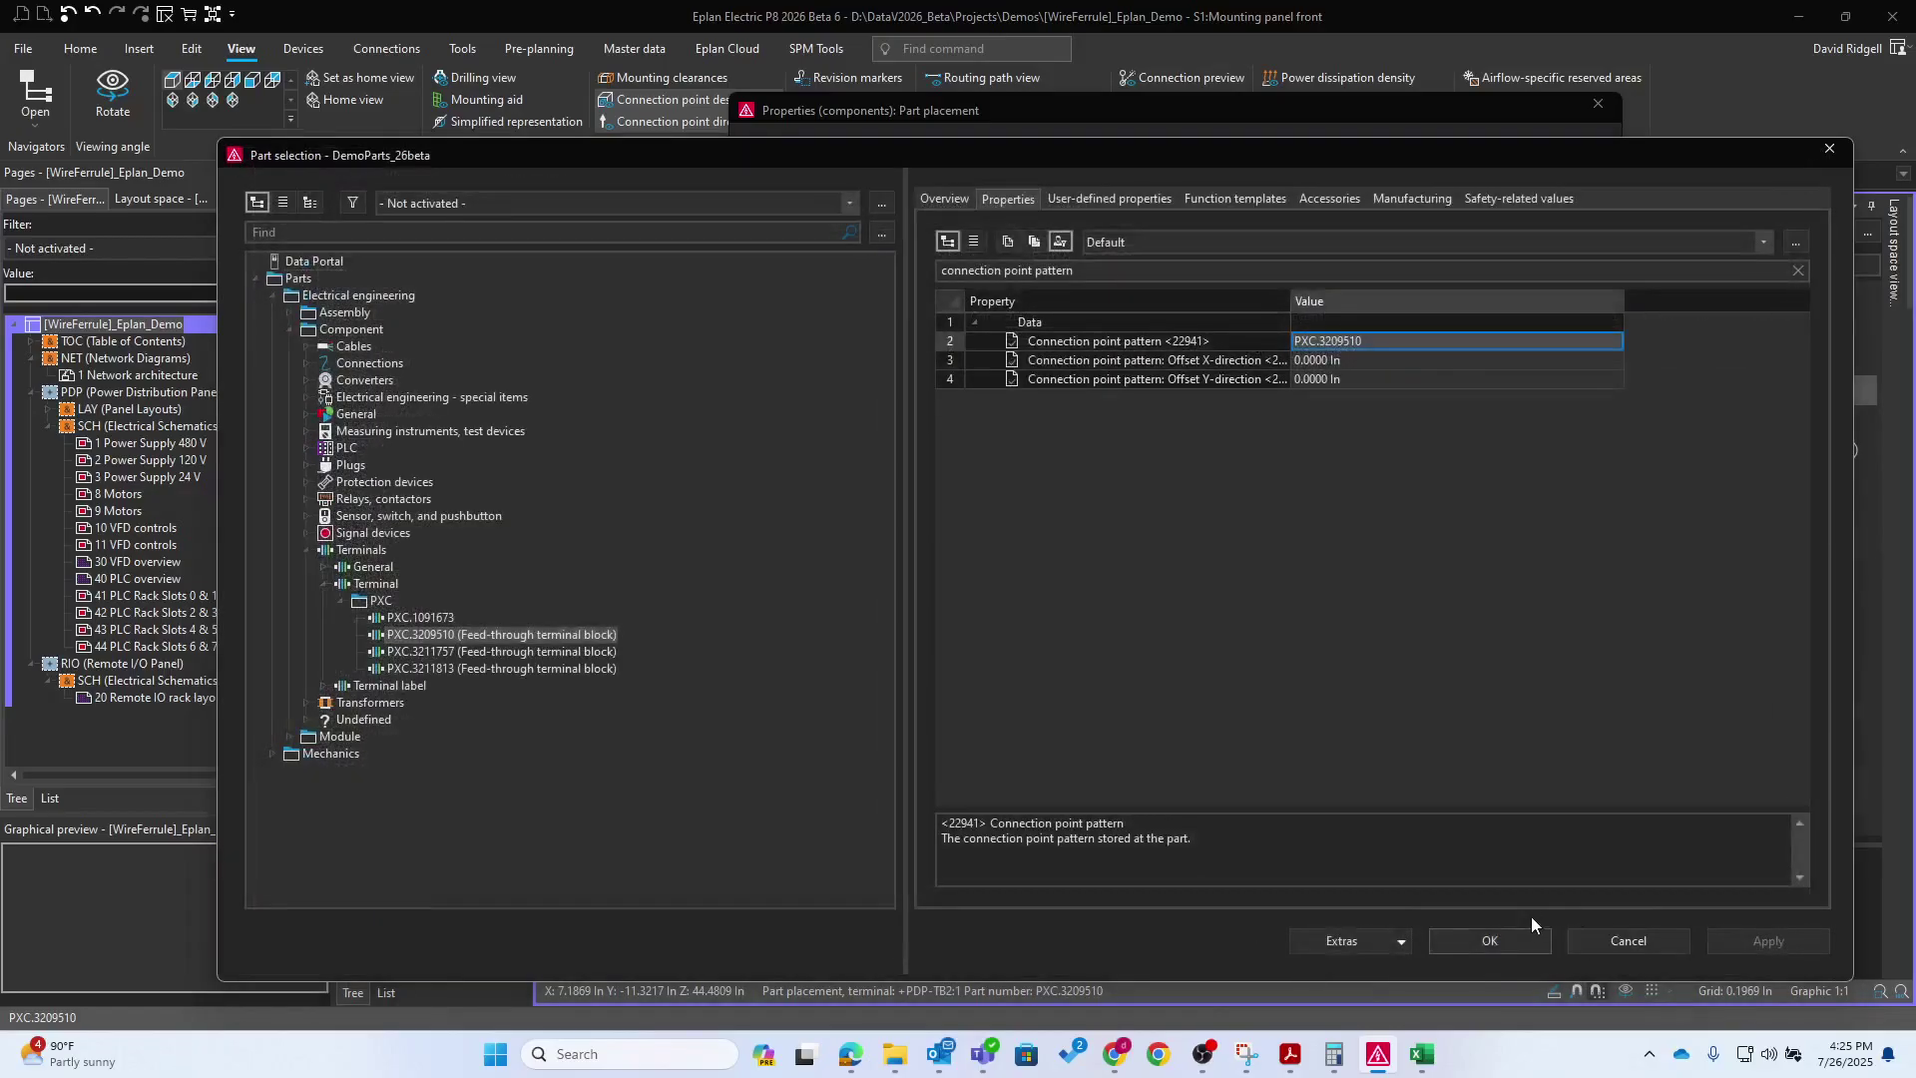
pyautogui.click(1627, 936)
# Cancel the component properties and turn off the connection point designations
pyautogui.click(1398, 813)
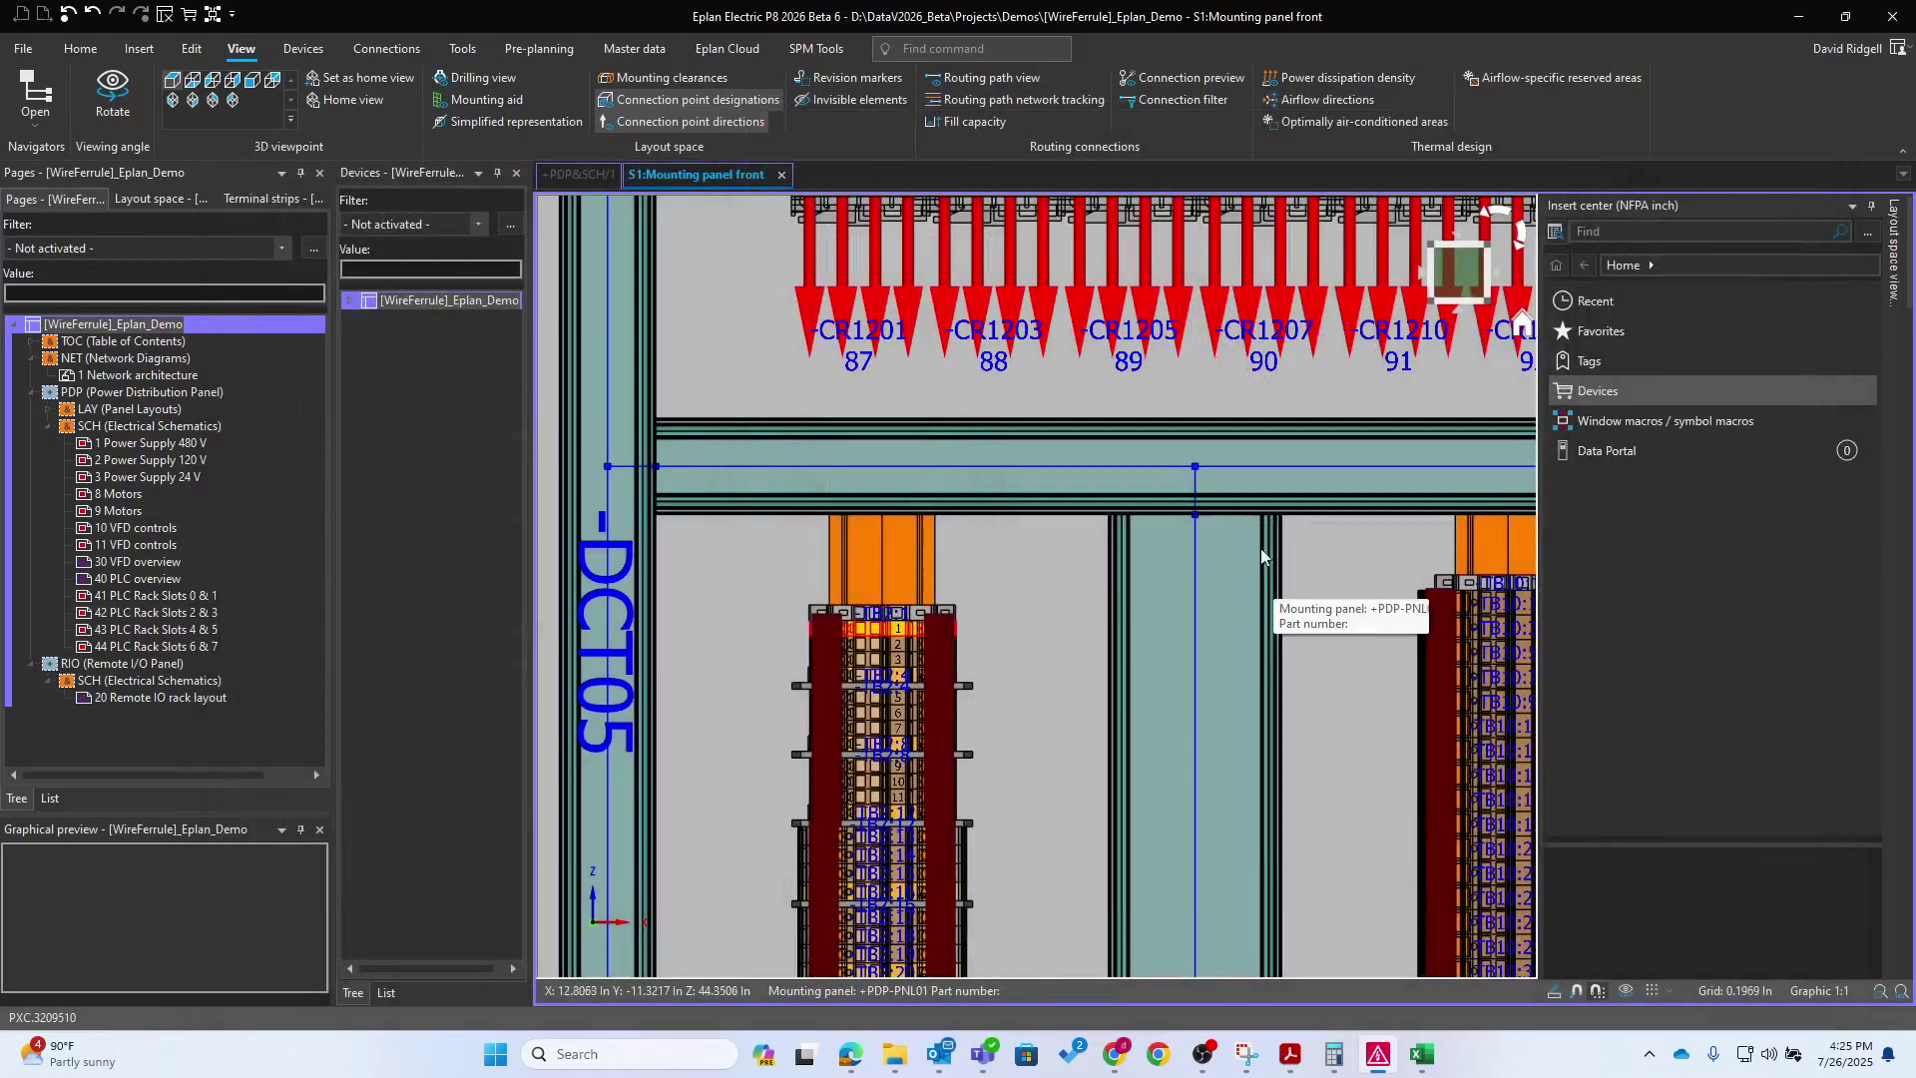
pyautogui.scroll(-3, 1261, 556)
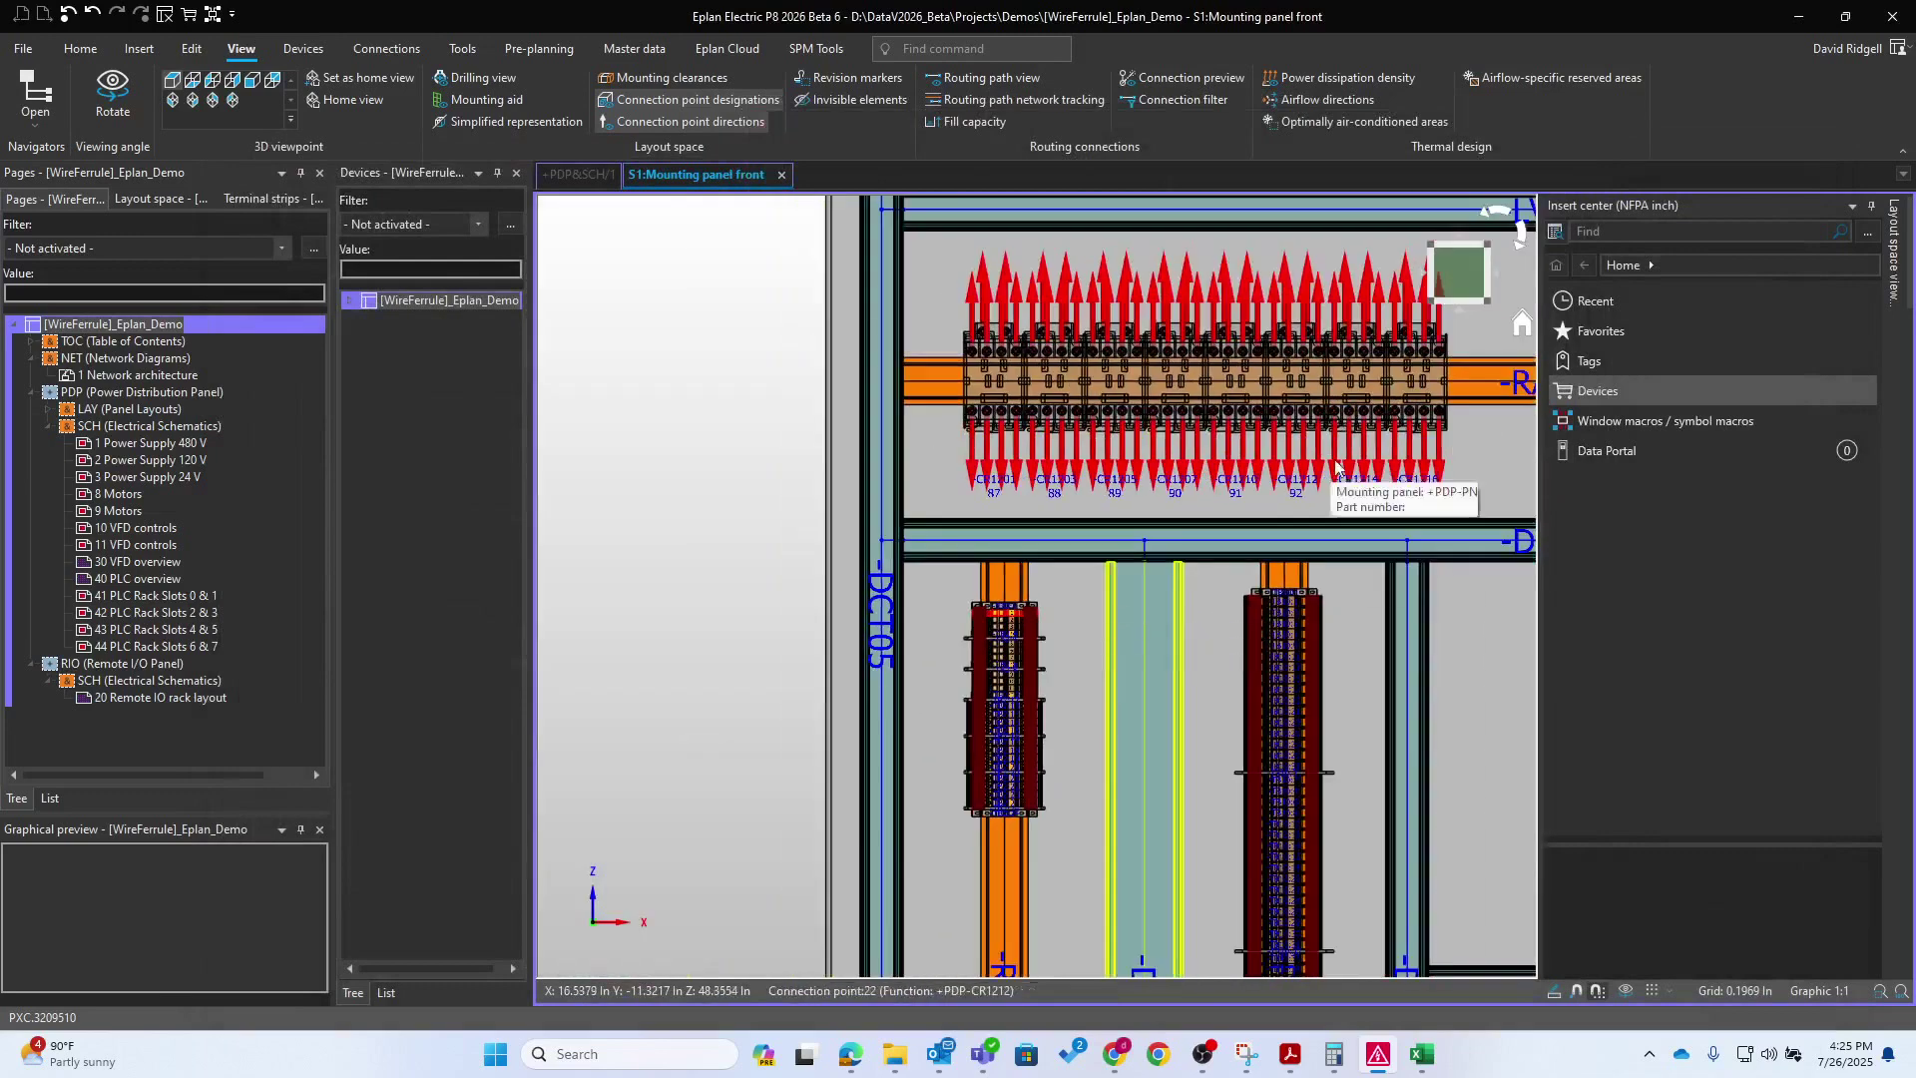
pyautogui.click(696, 100)
# Select the eight contactors on the rail and route their wires through the wire ducts to TB2
pyautogui.moveTo(817, 292); pyautogui.dragTo(1459, 445)
pyautogui.moveTo(1459, 445); pyautogui.dragTo(1332, 452, button='middle')
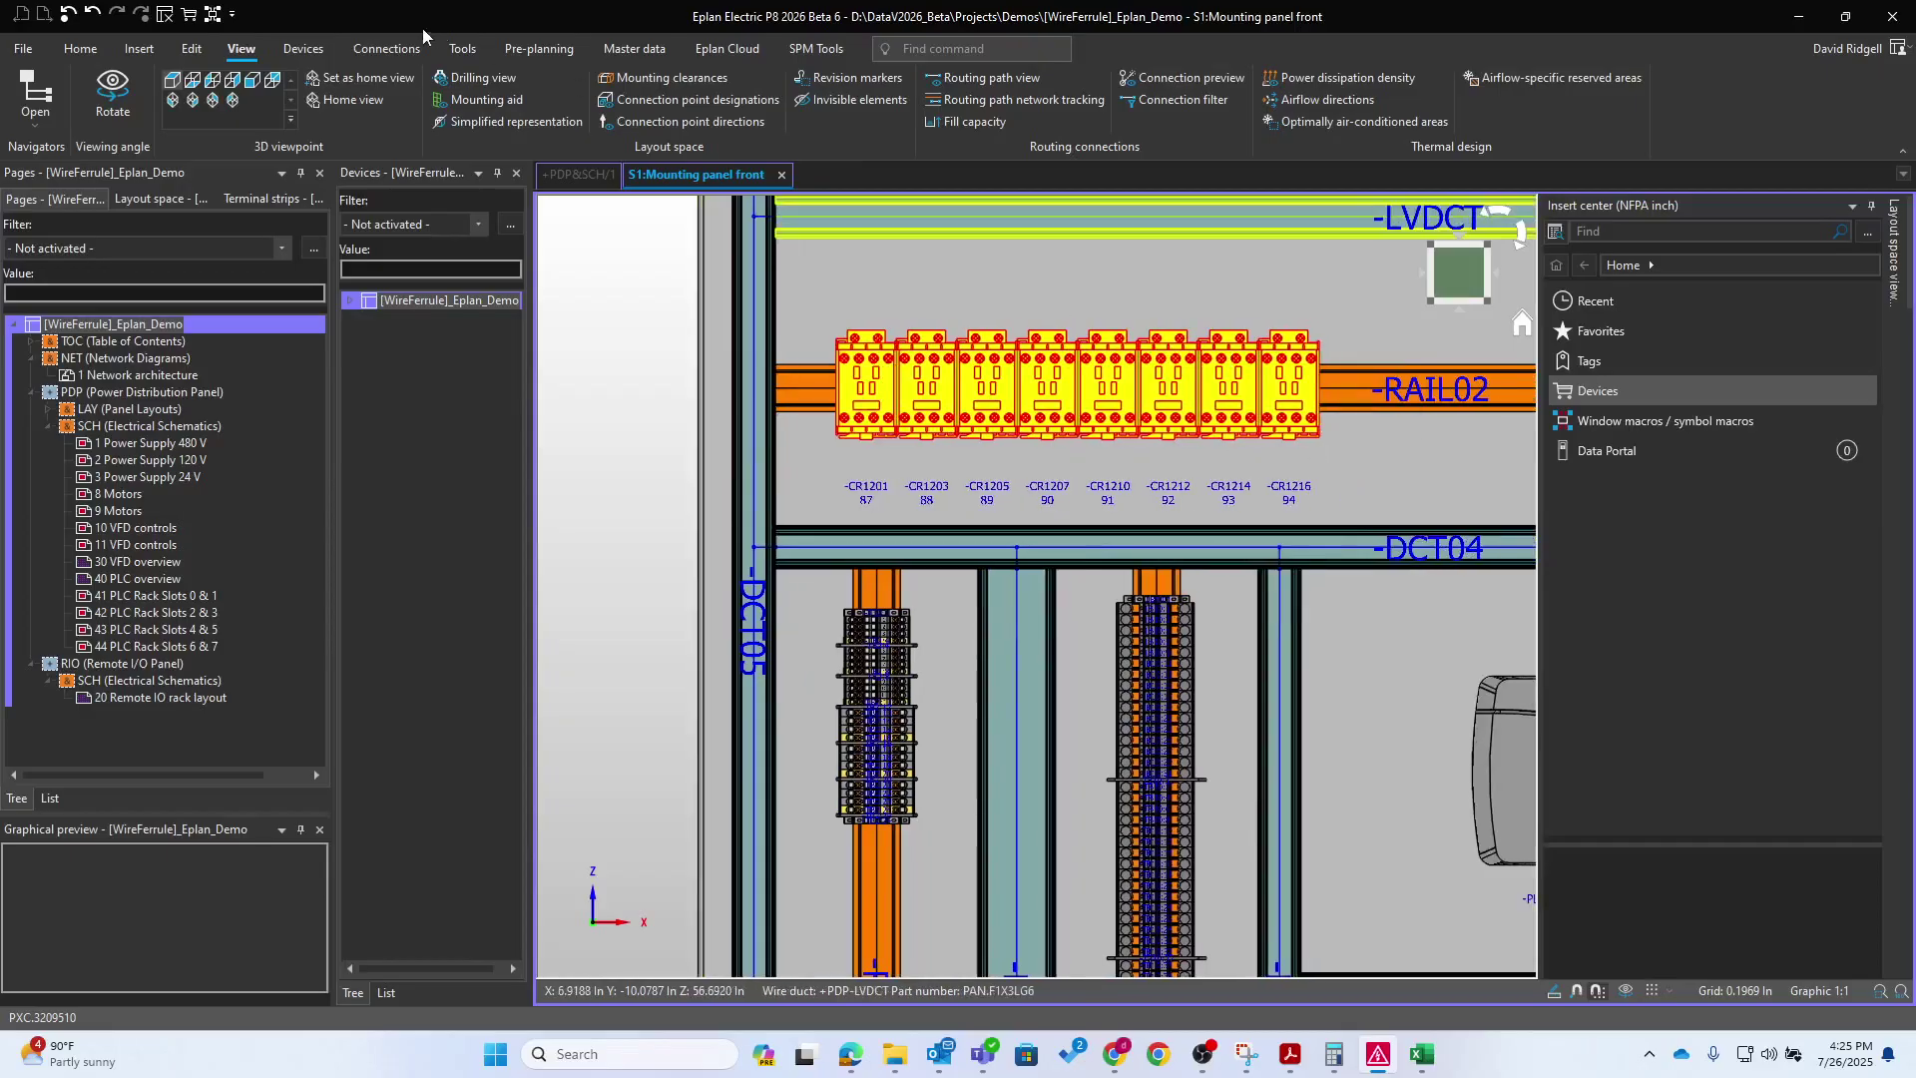
pyautogui.click(191, 47)
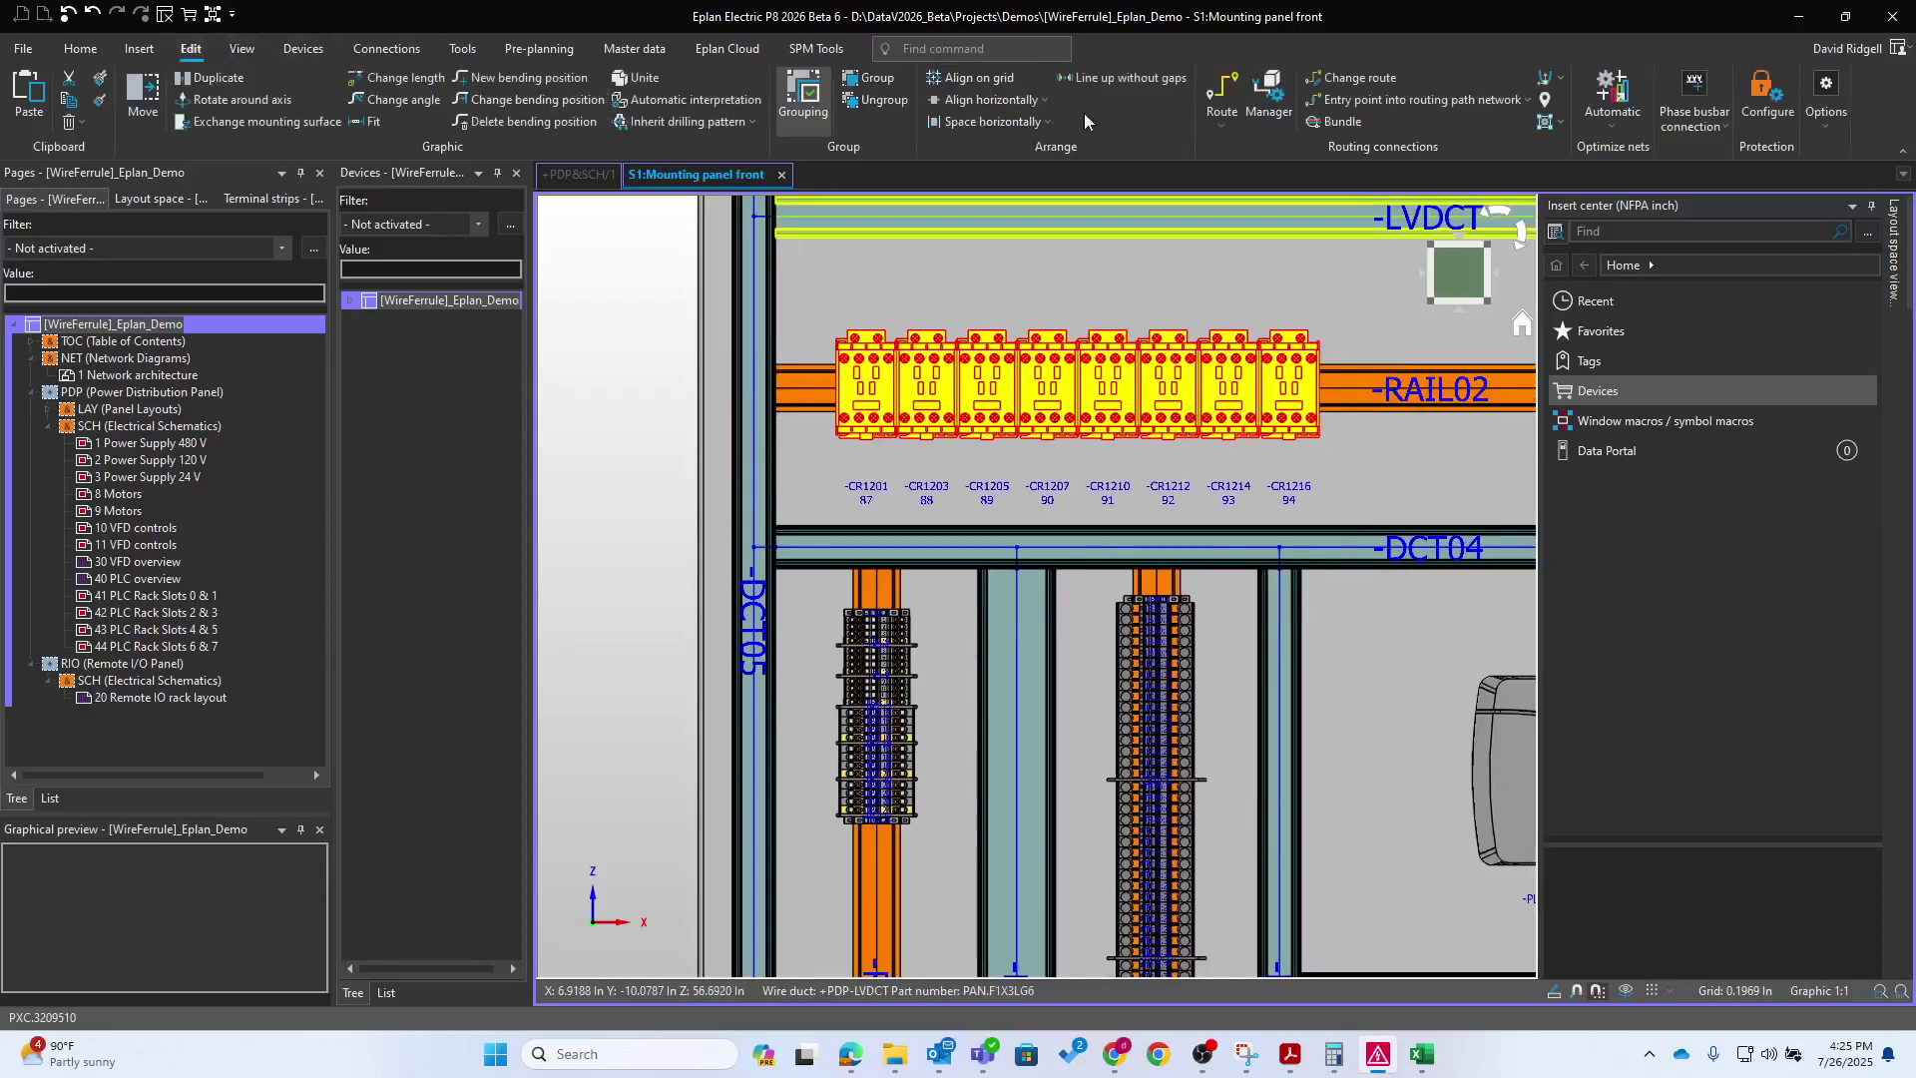
pyautogui.click(1213, 97)
pyautogui.scroll(1, 1033, 436)
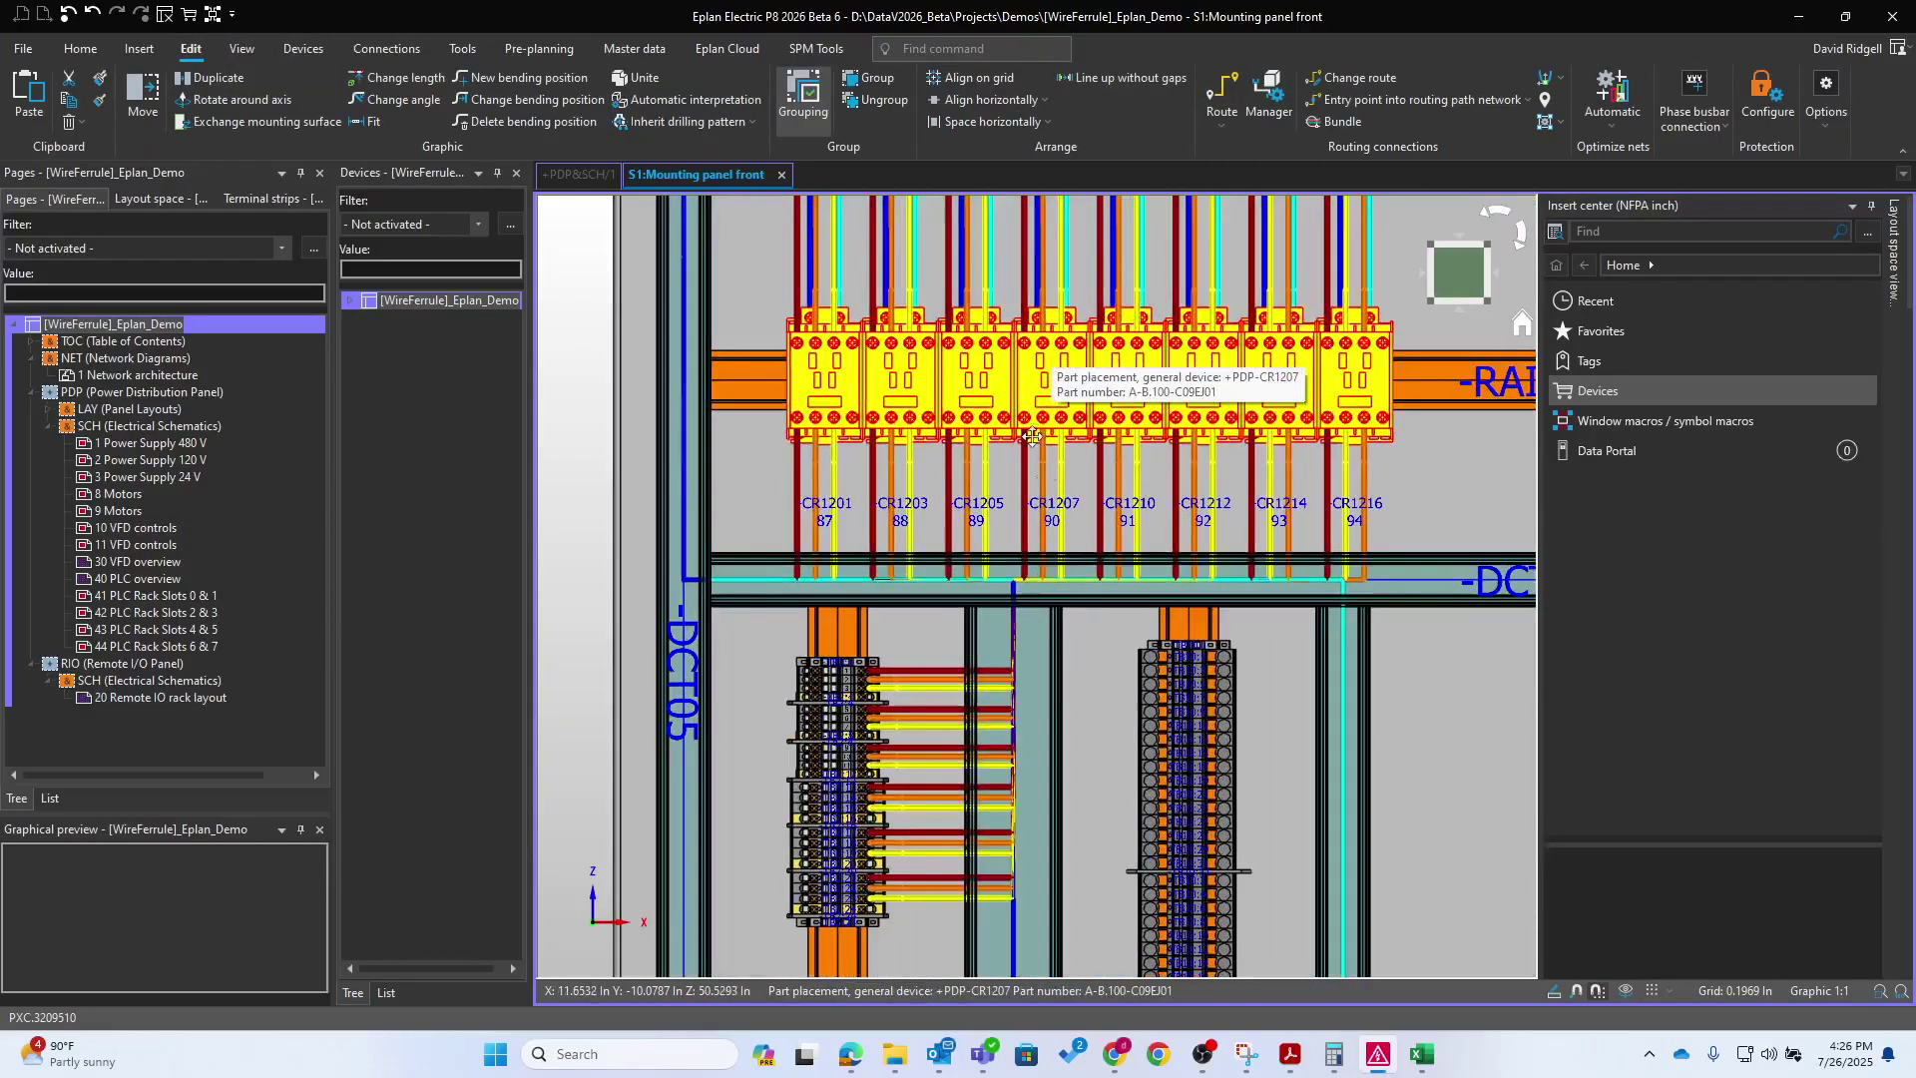
pyautogui.scroll(1, 998, 718)
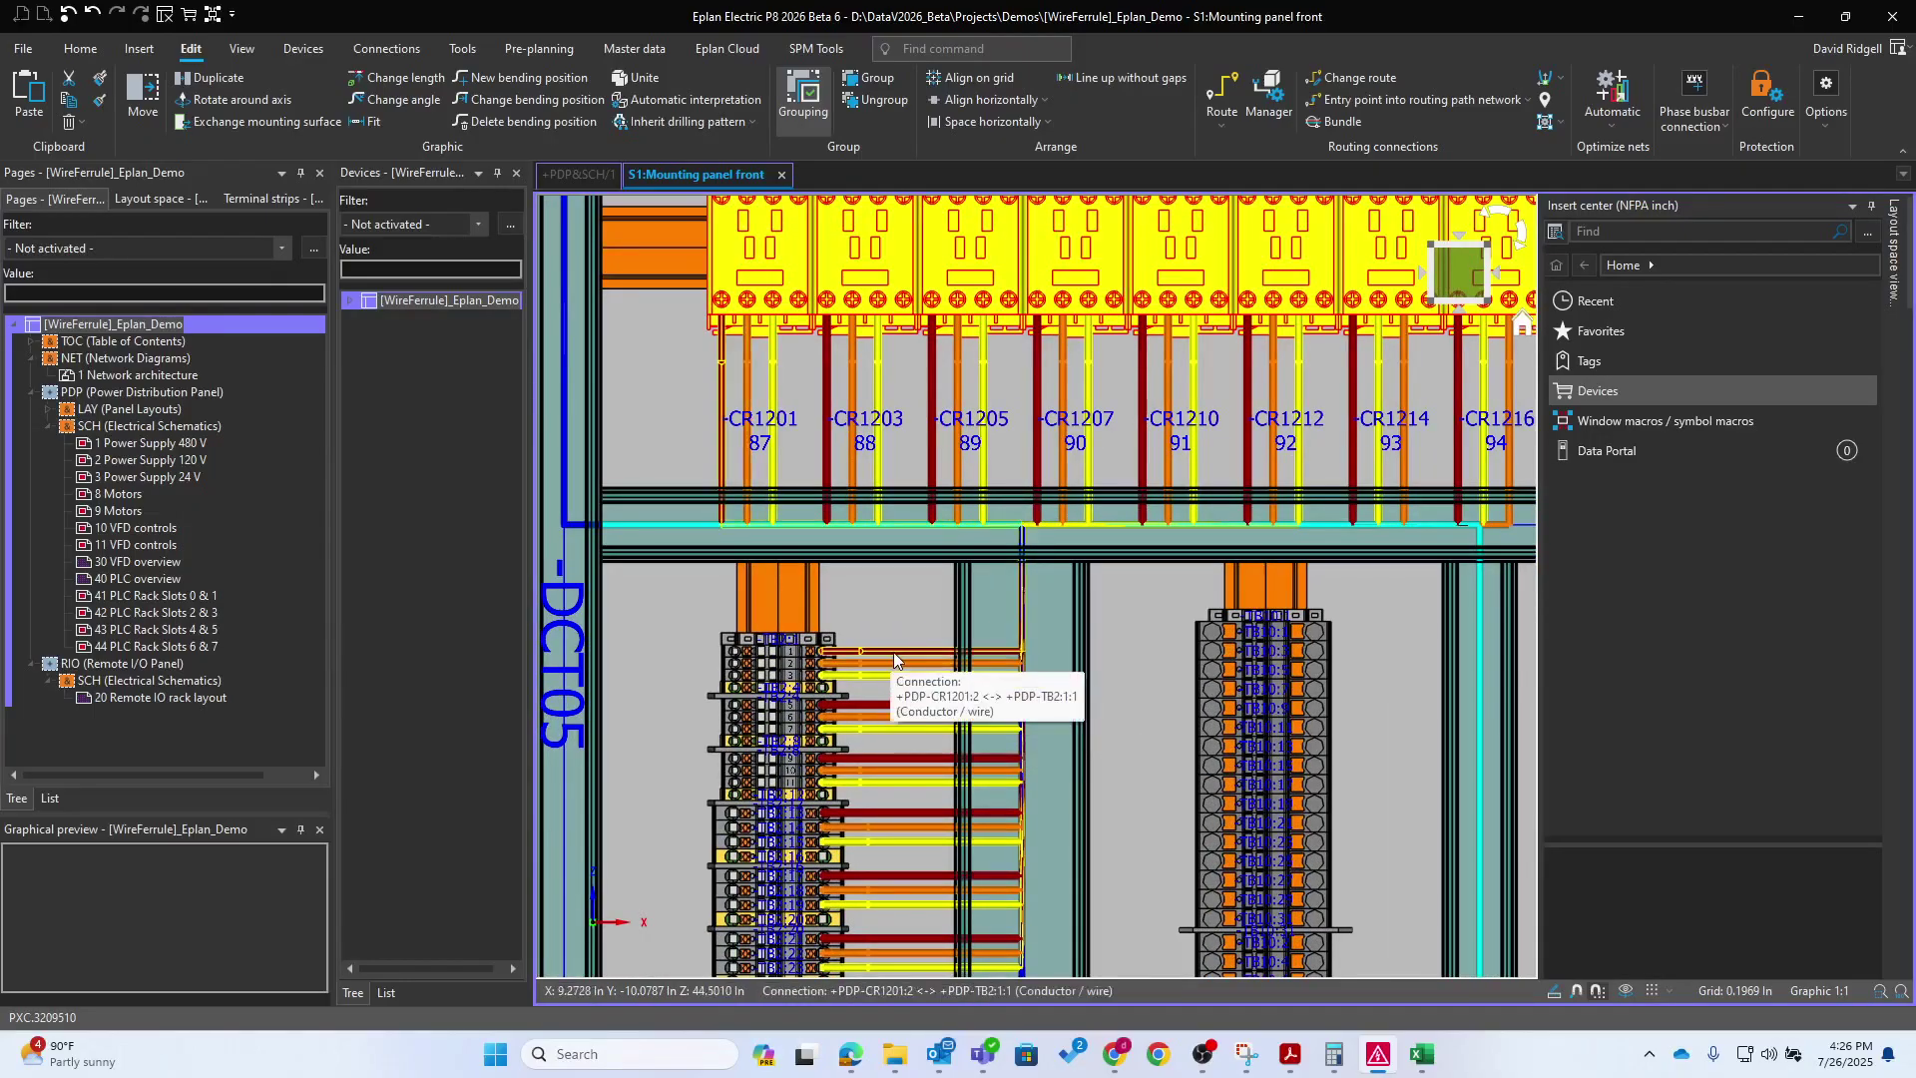
pyautogui.doubleClick(894, 658)
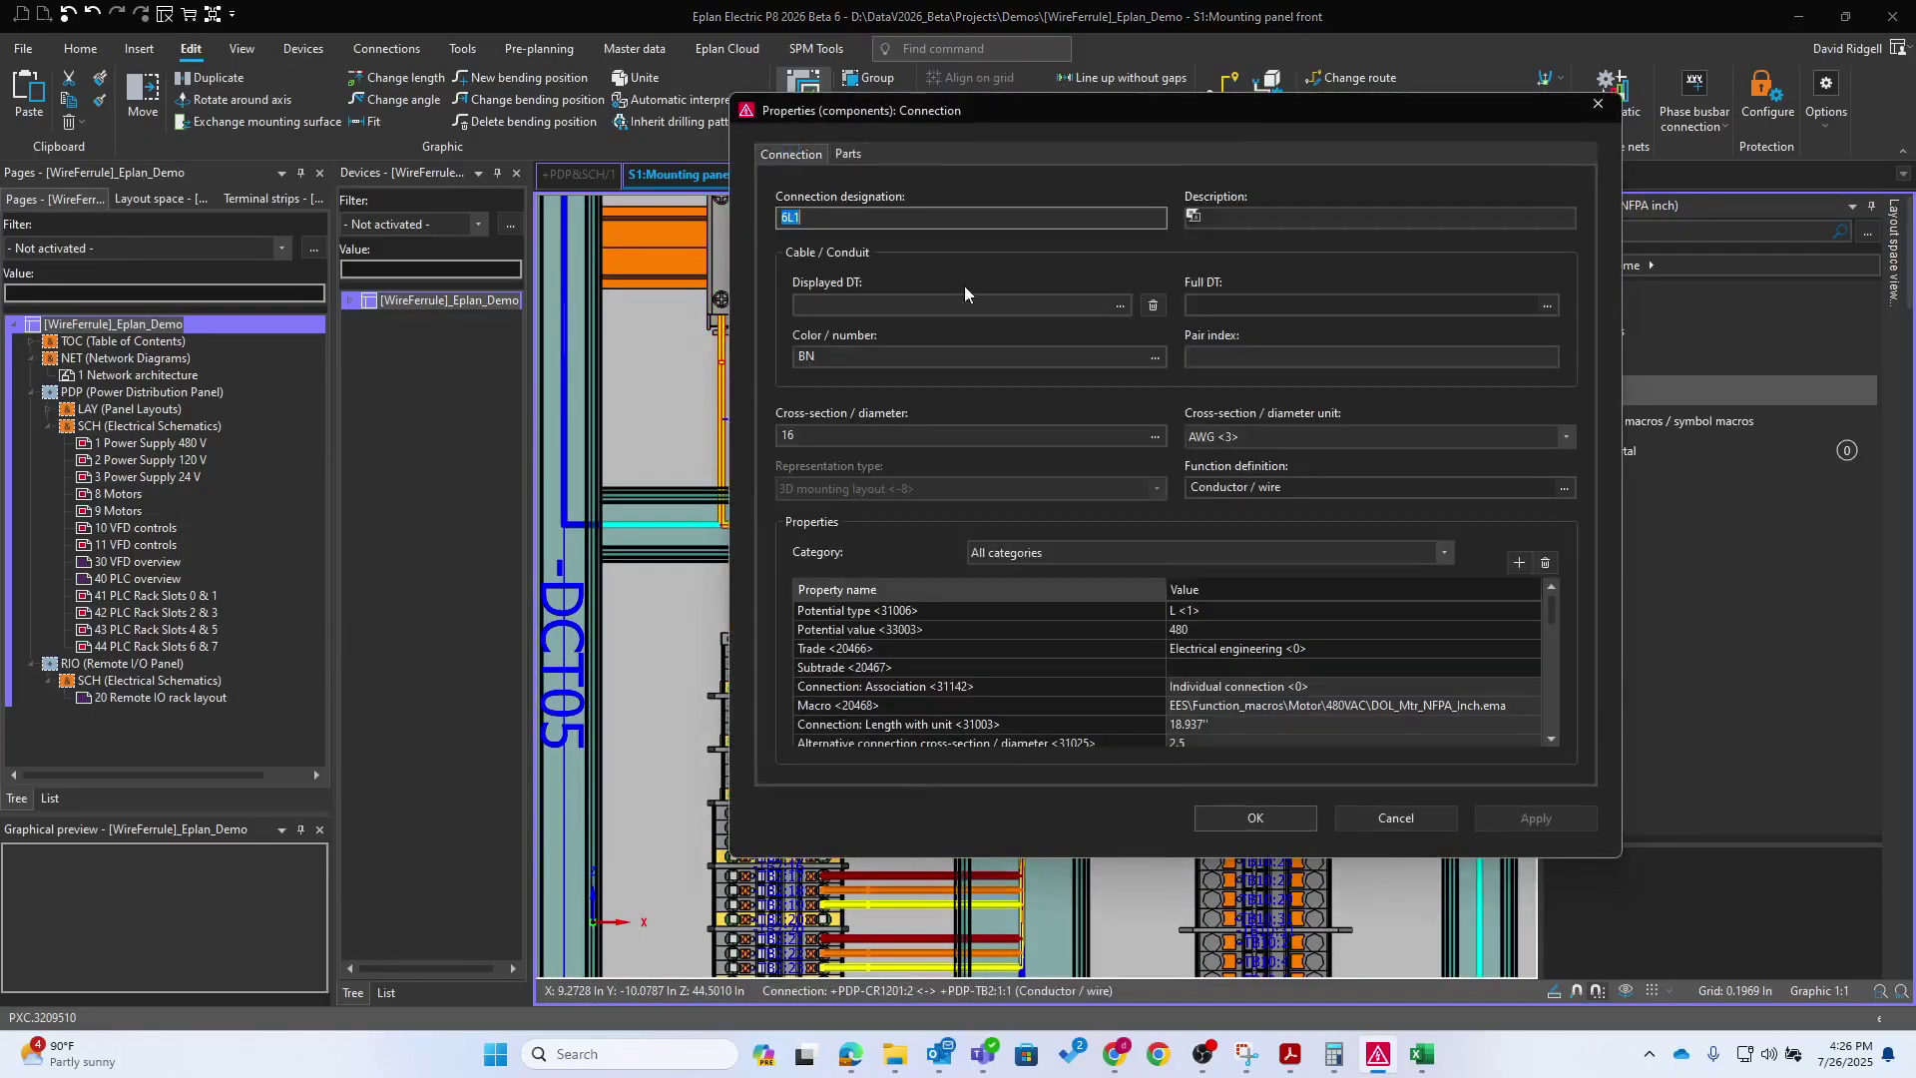
pyautogui.scroll(-5, 1225, 699)
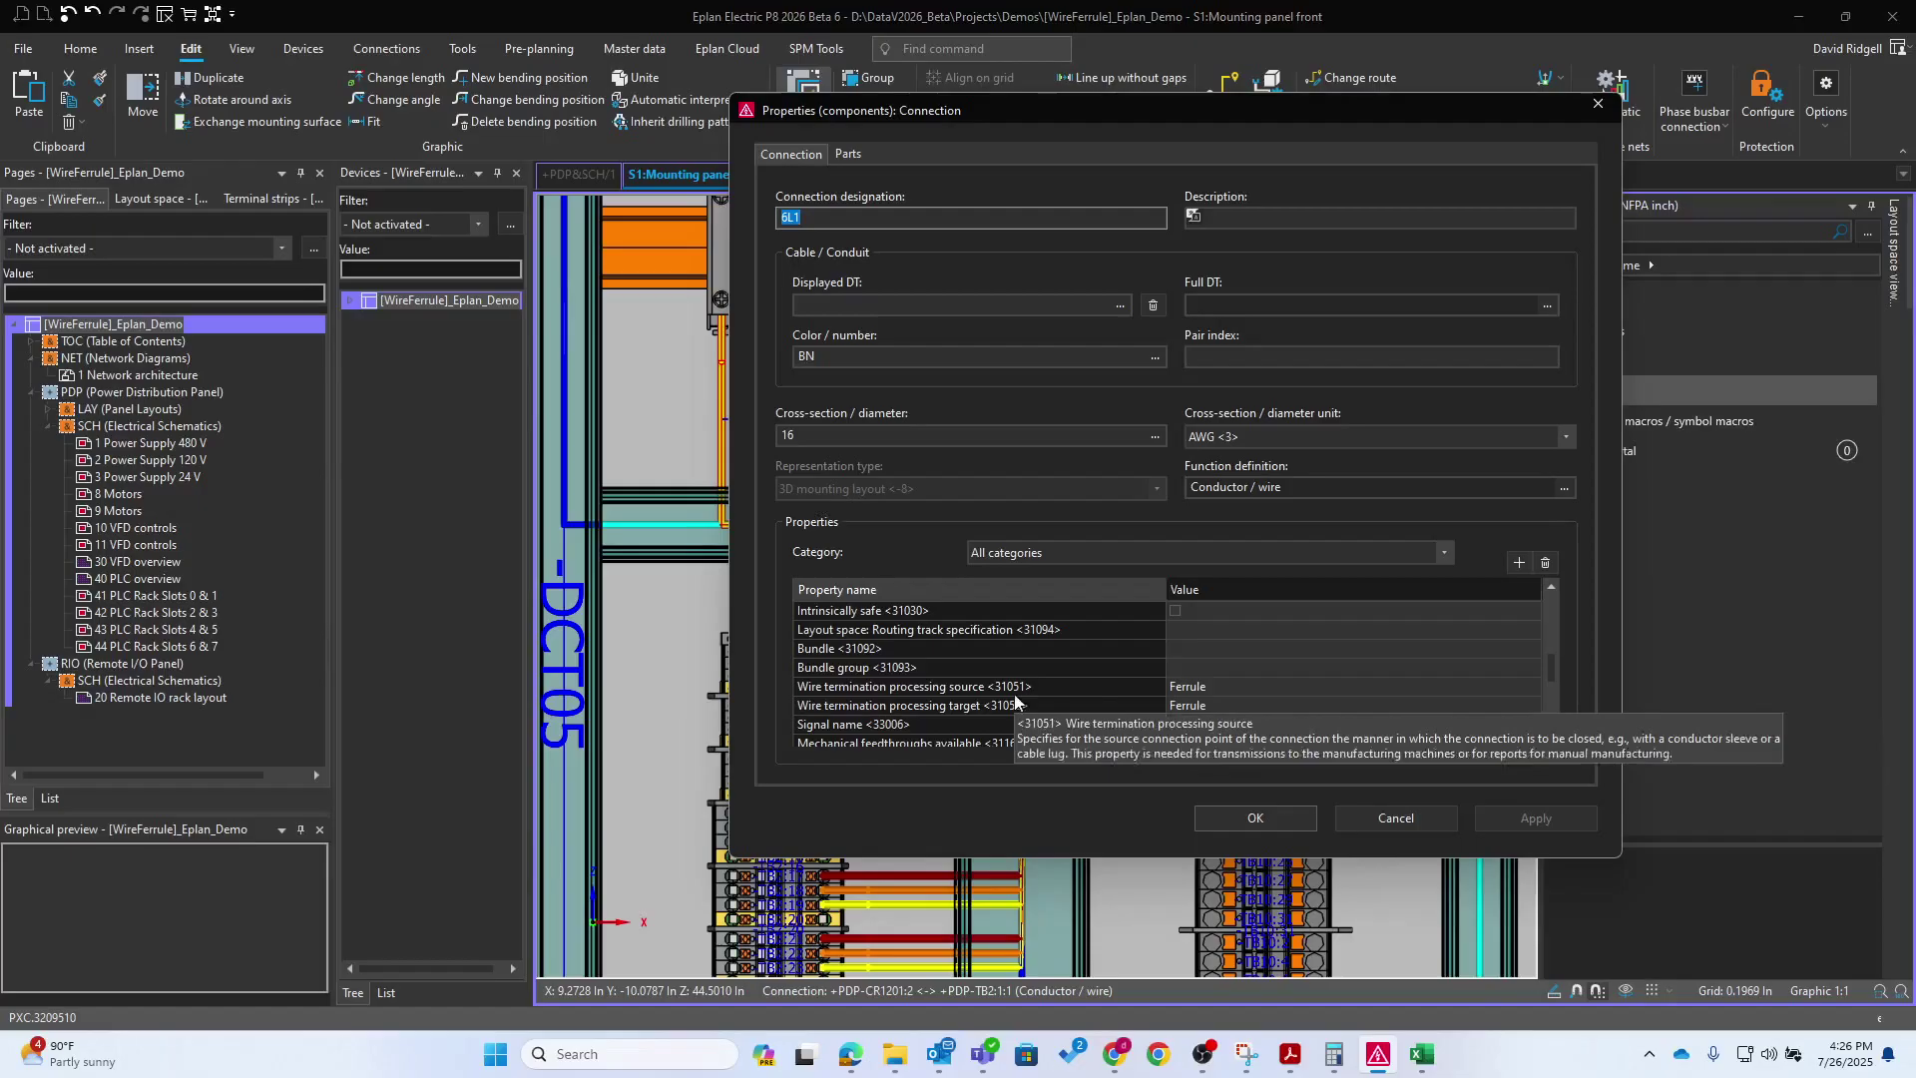
pyautogui.moveTo(1015, 698); pyautogui.dragTo(1175, 707)
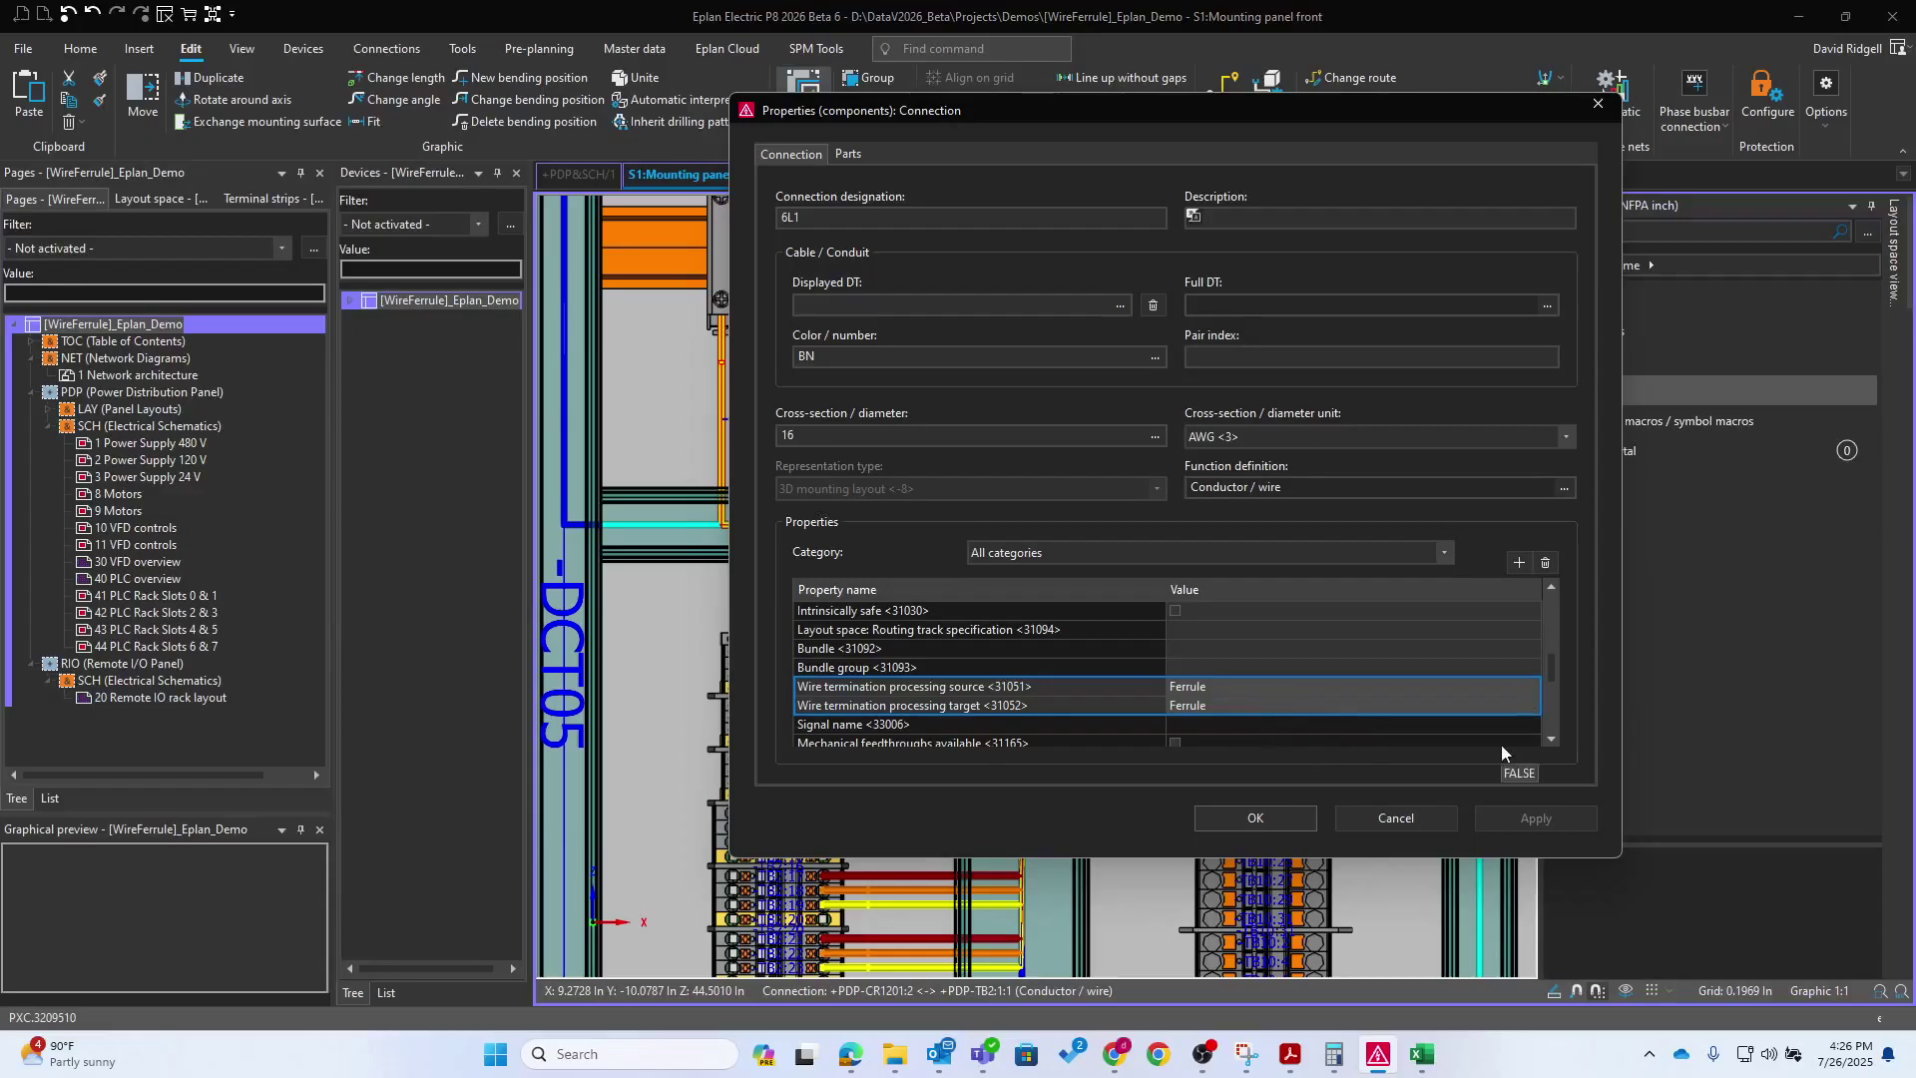
pyautogui.hotkey('alt', 'Tab')
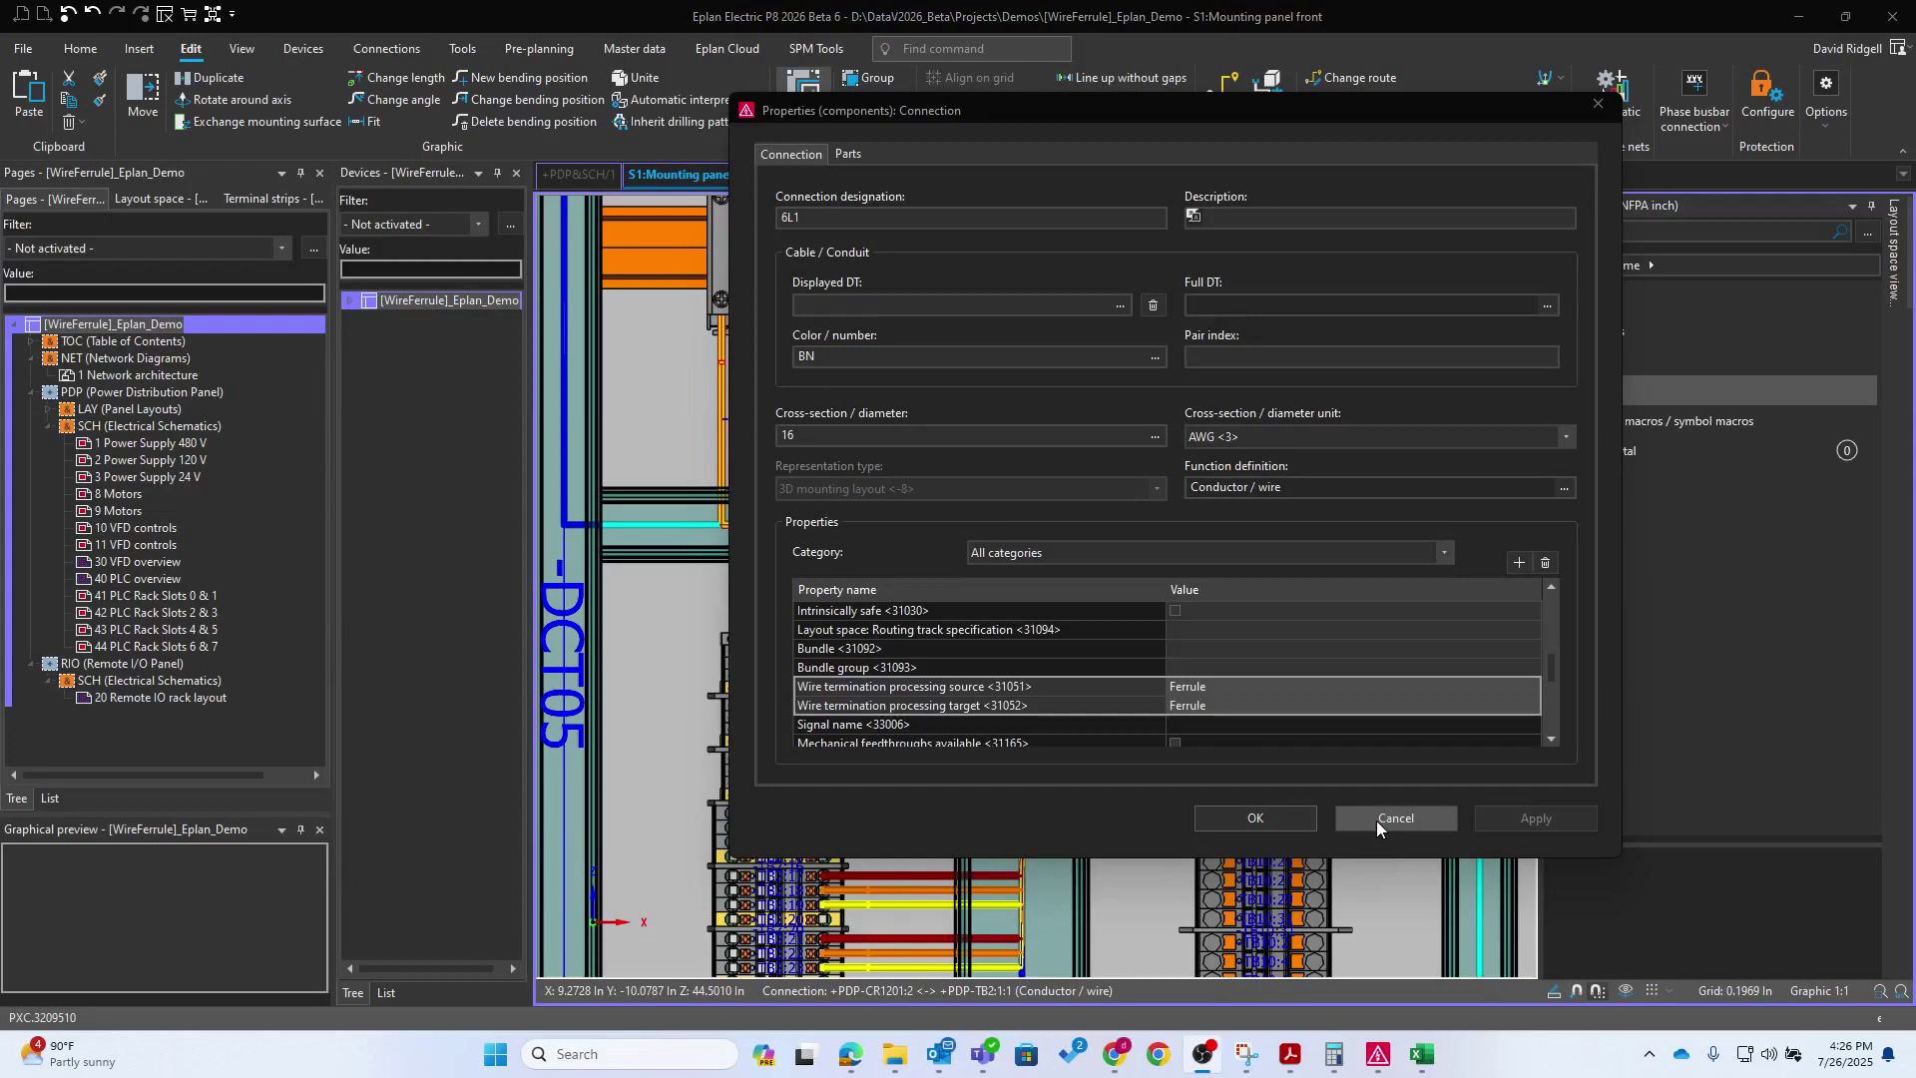
pyautogui.scroll(10, 1042, 660)
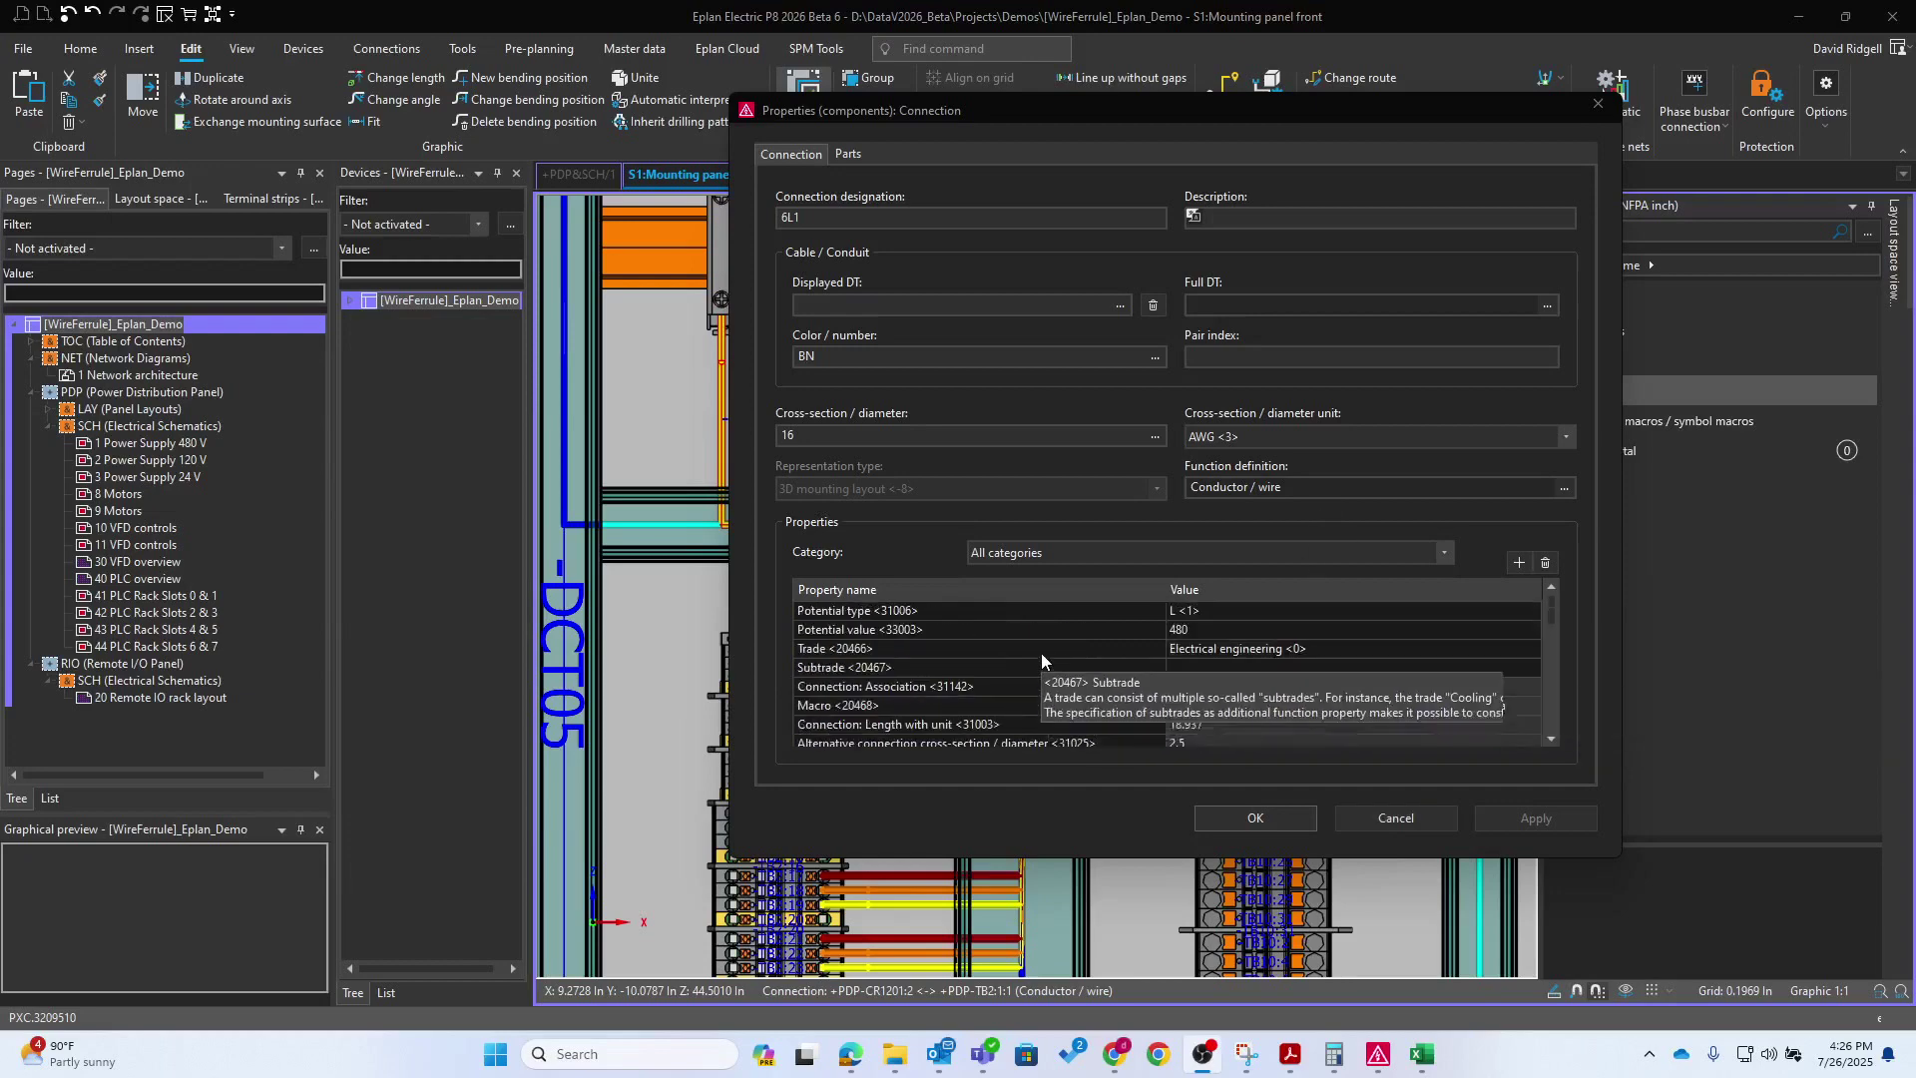
pyautogui.scroll(-10, 1058, 669)
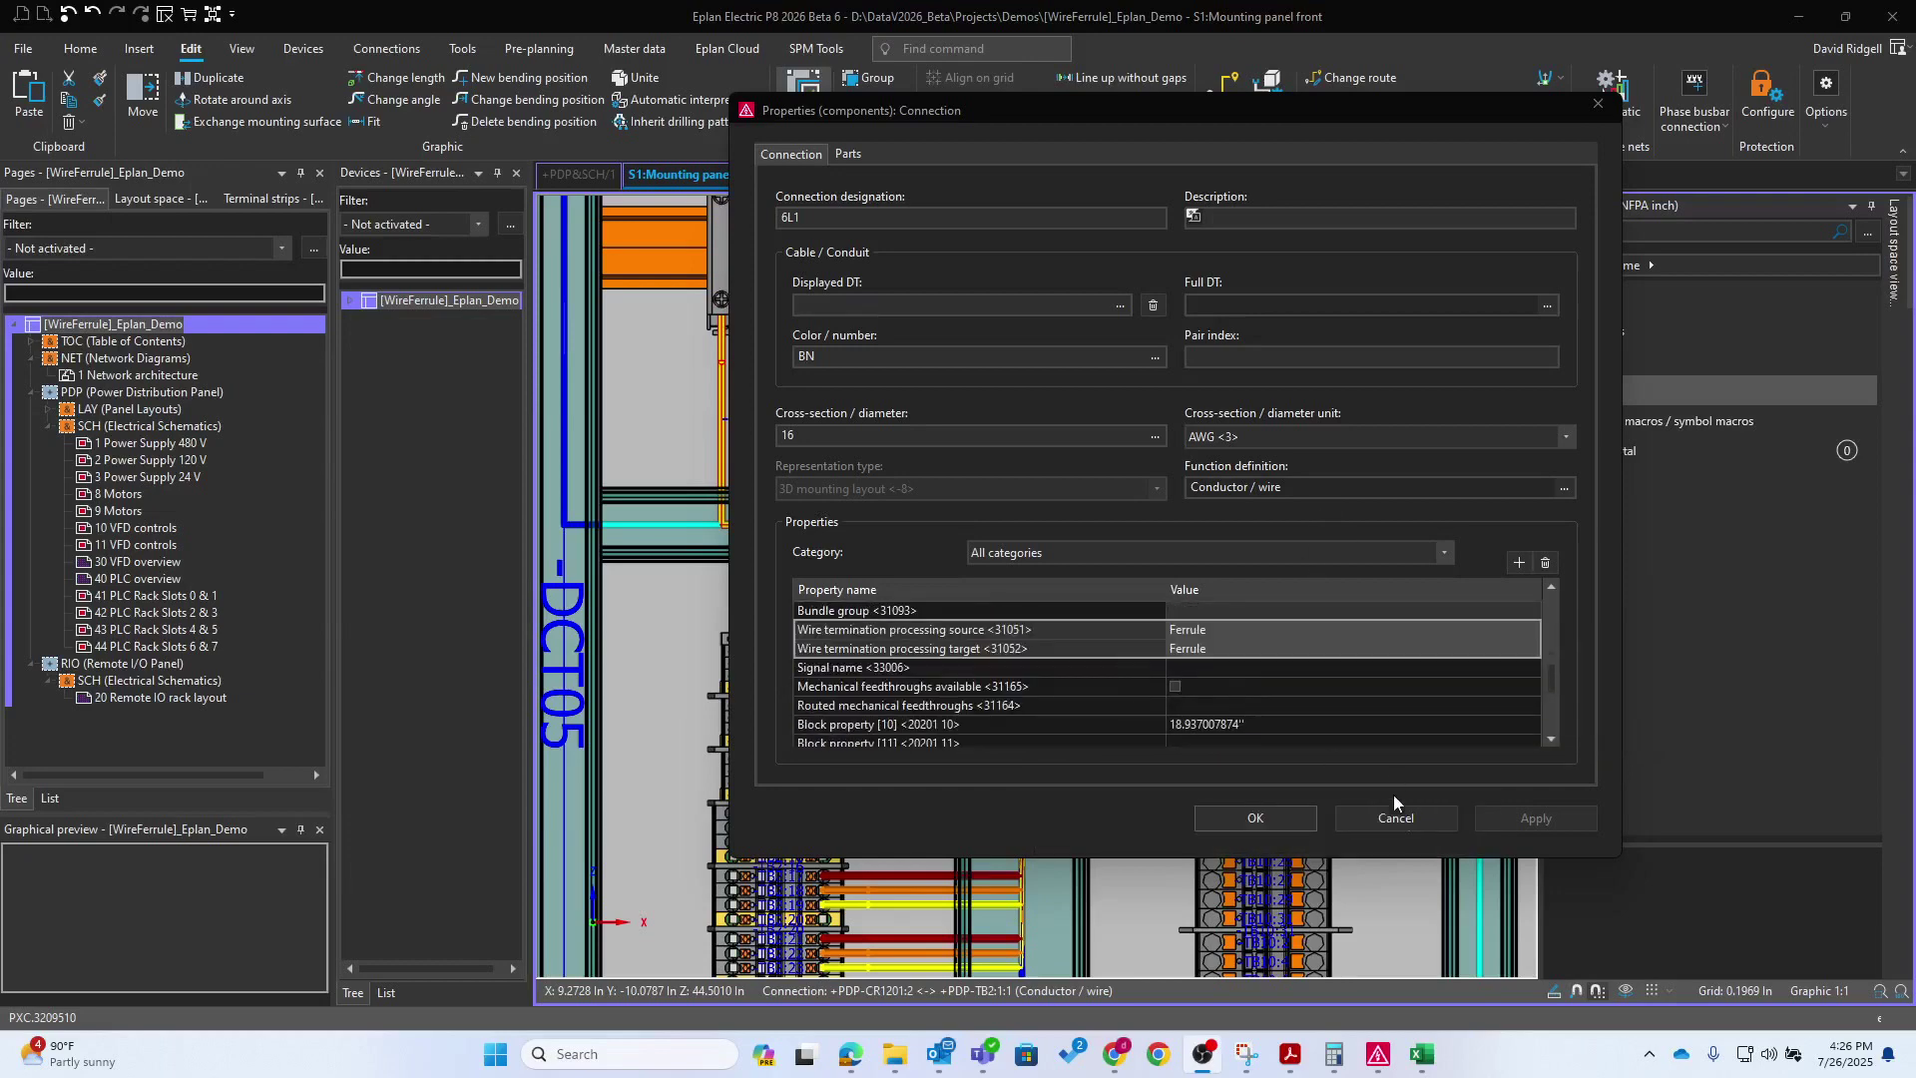
pyautogui.click(1410, 825)
pyautogui.scroll(2, 701, 426)
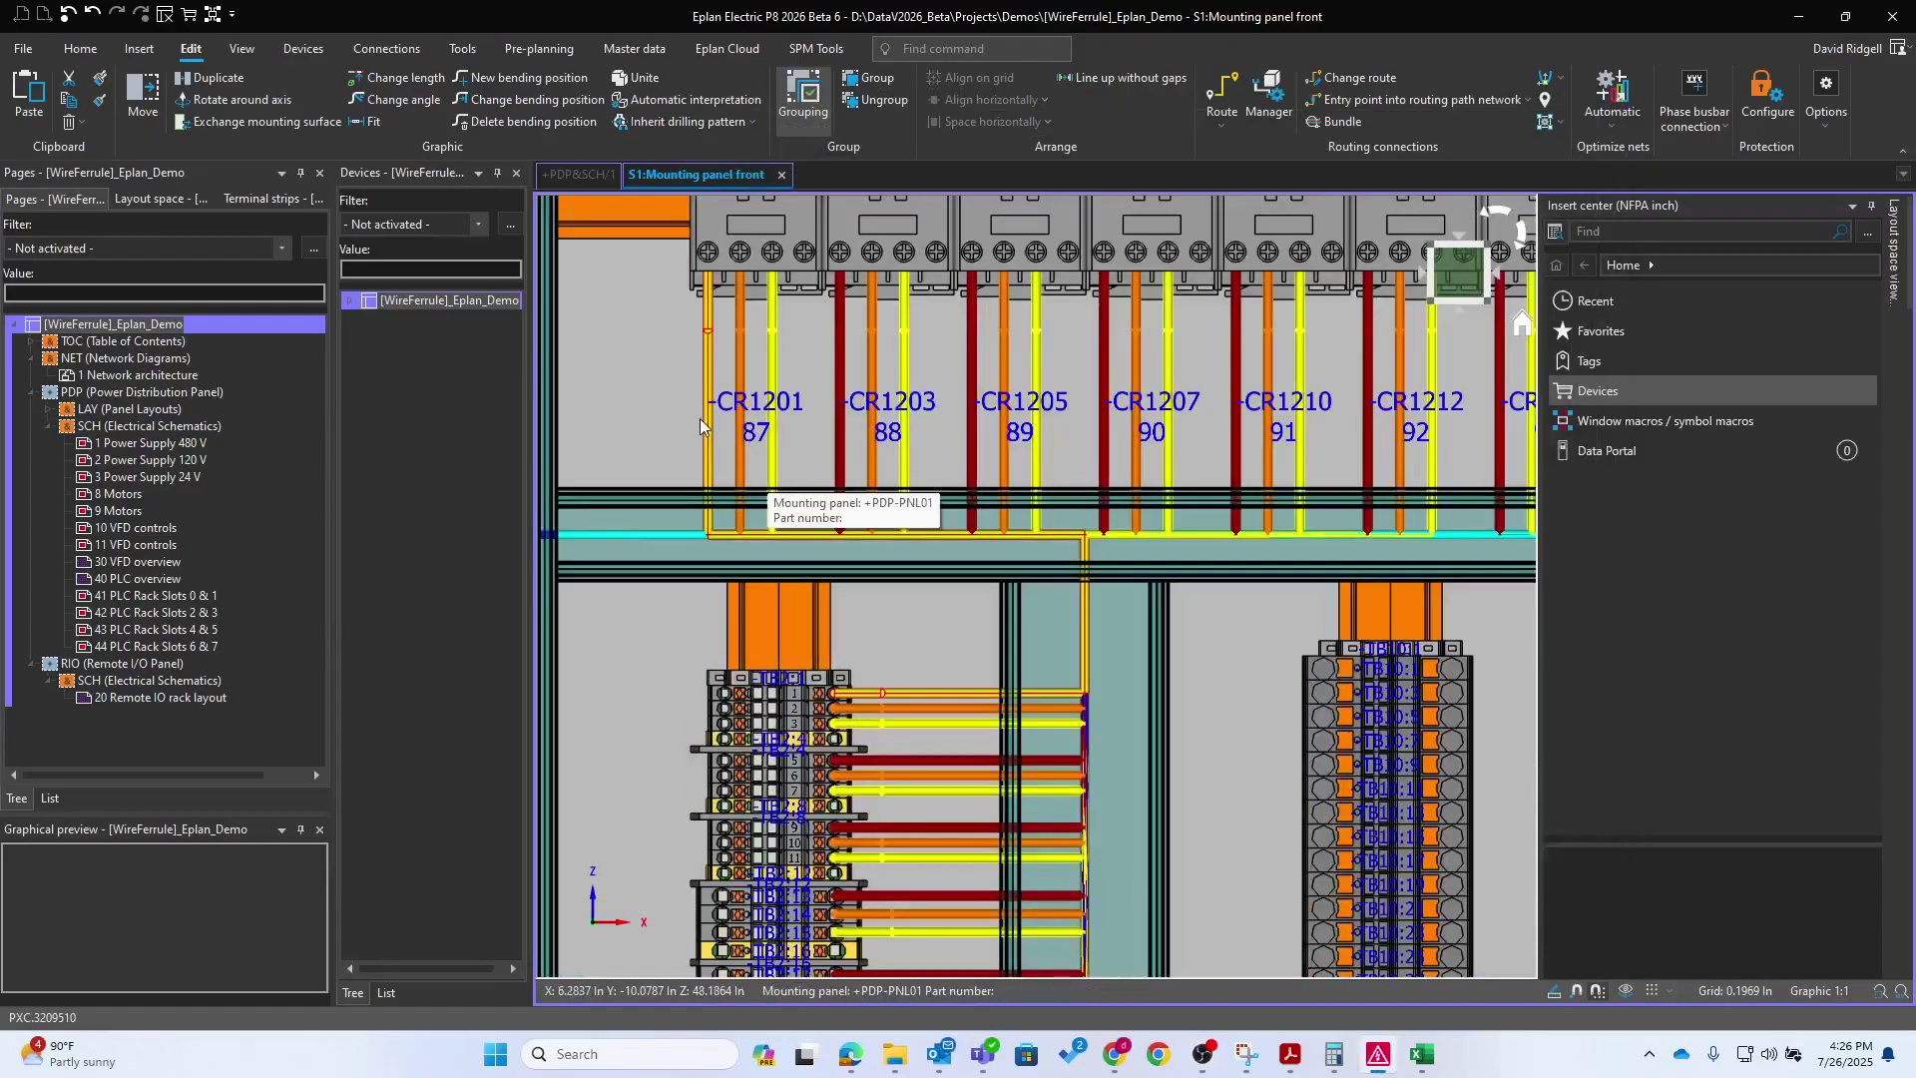
# Jump from relay CR1201 to its schematic and follow the cross-reference to page 8 Motors
pyautogui.scroll(-2, 718, 389)
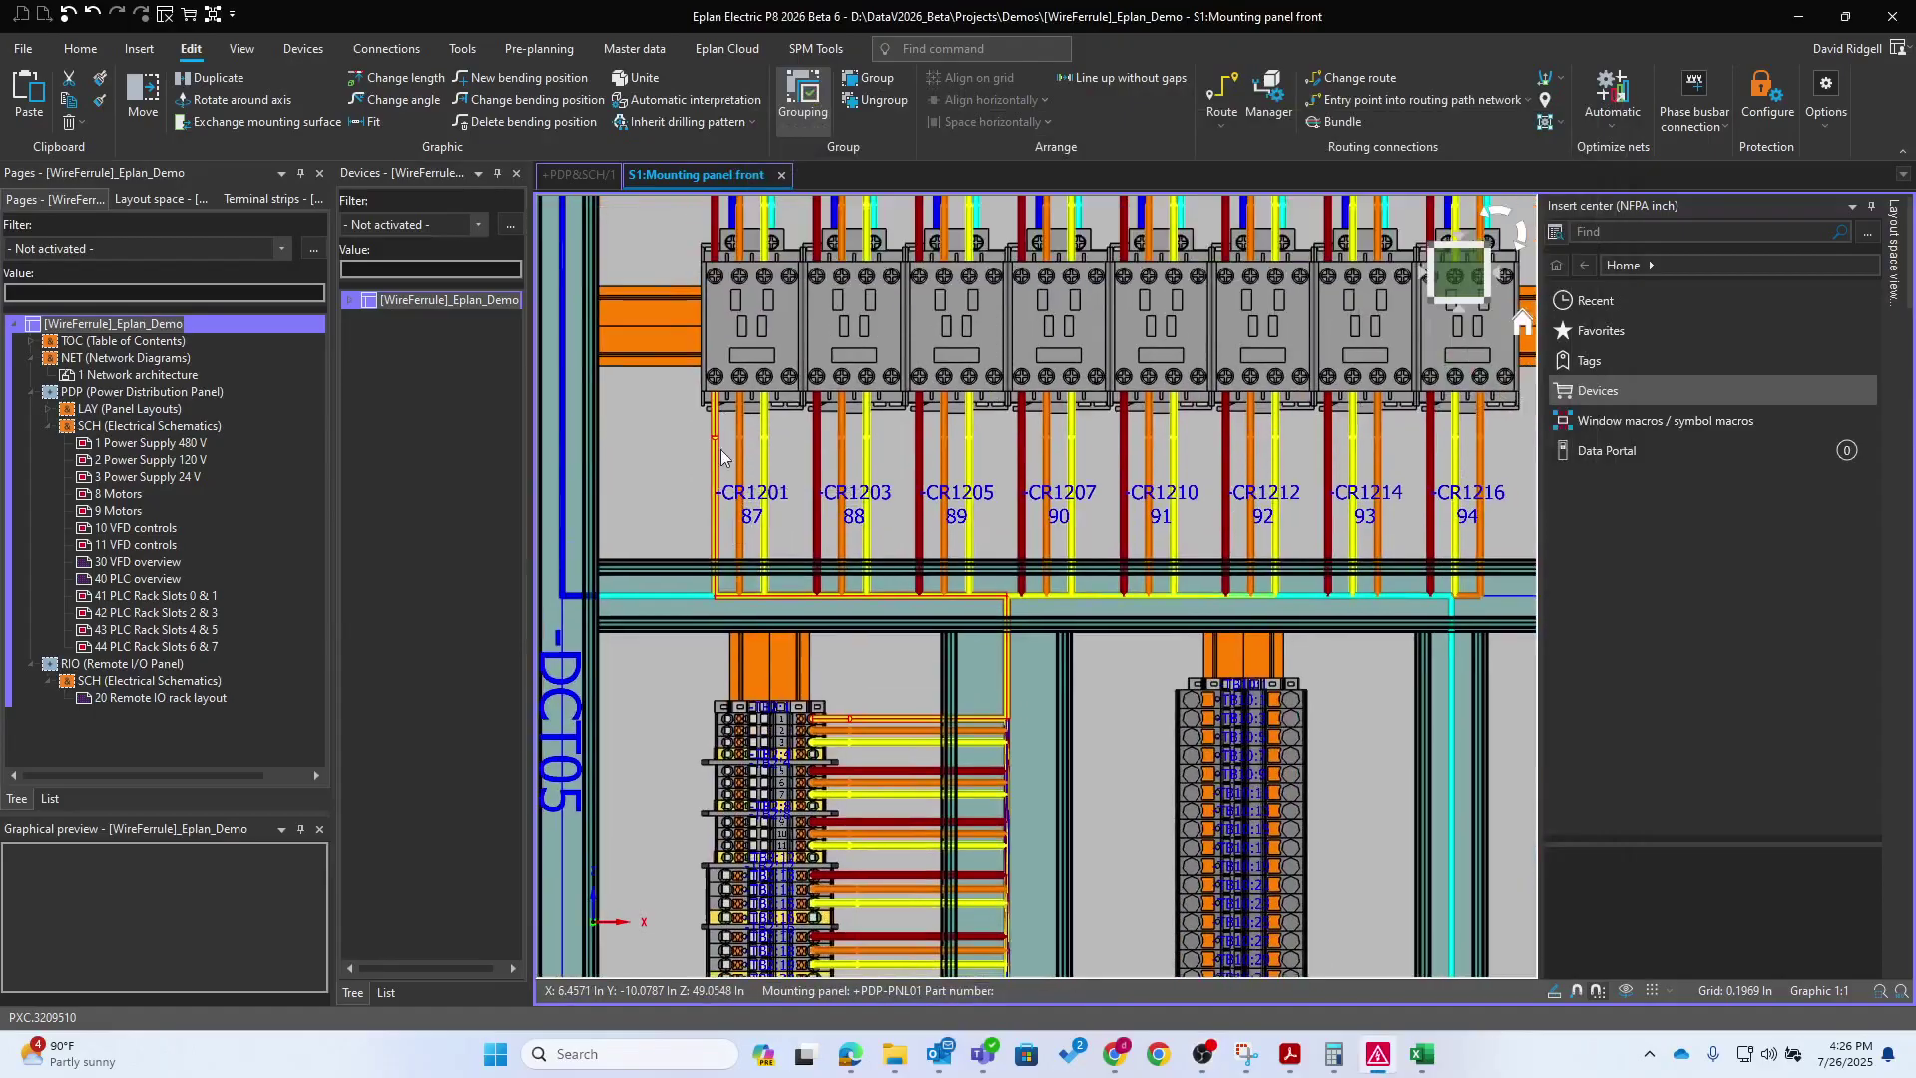
pyautogui.scroll(1, 780, 374)
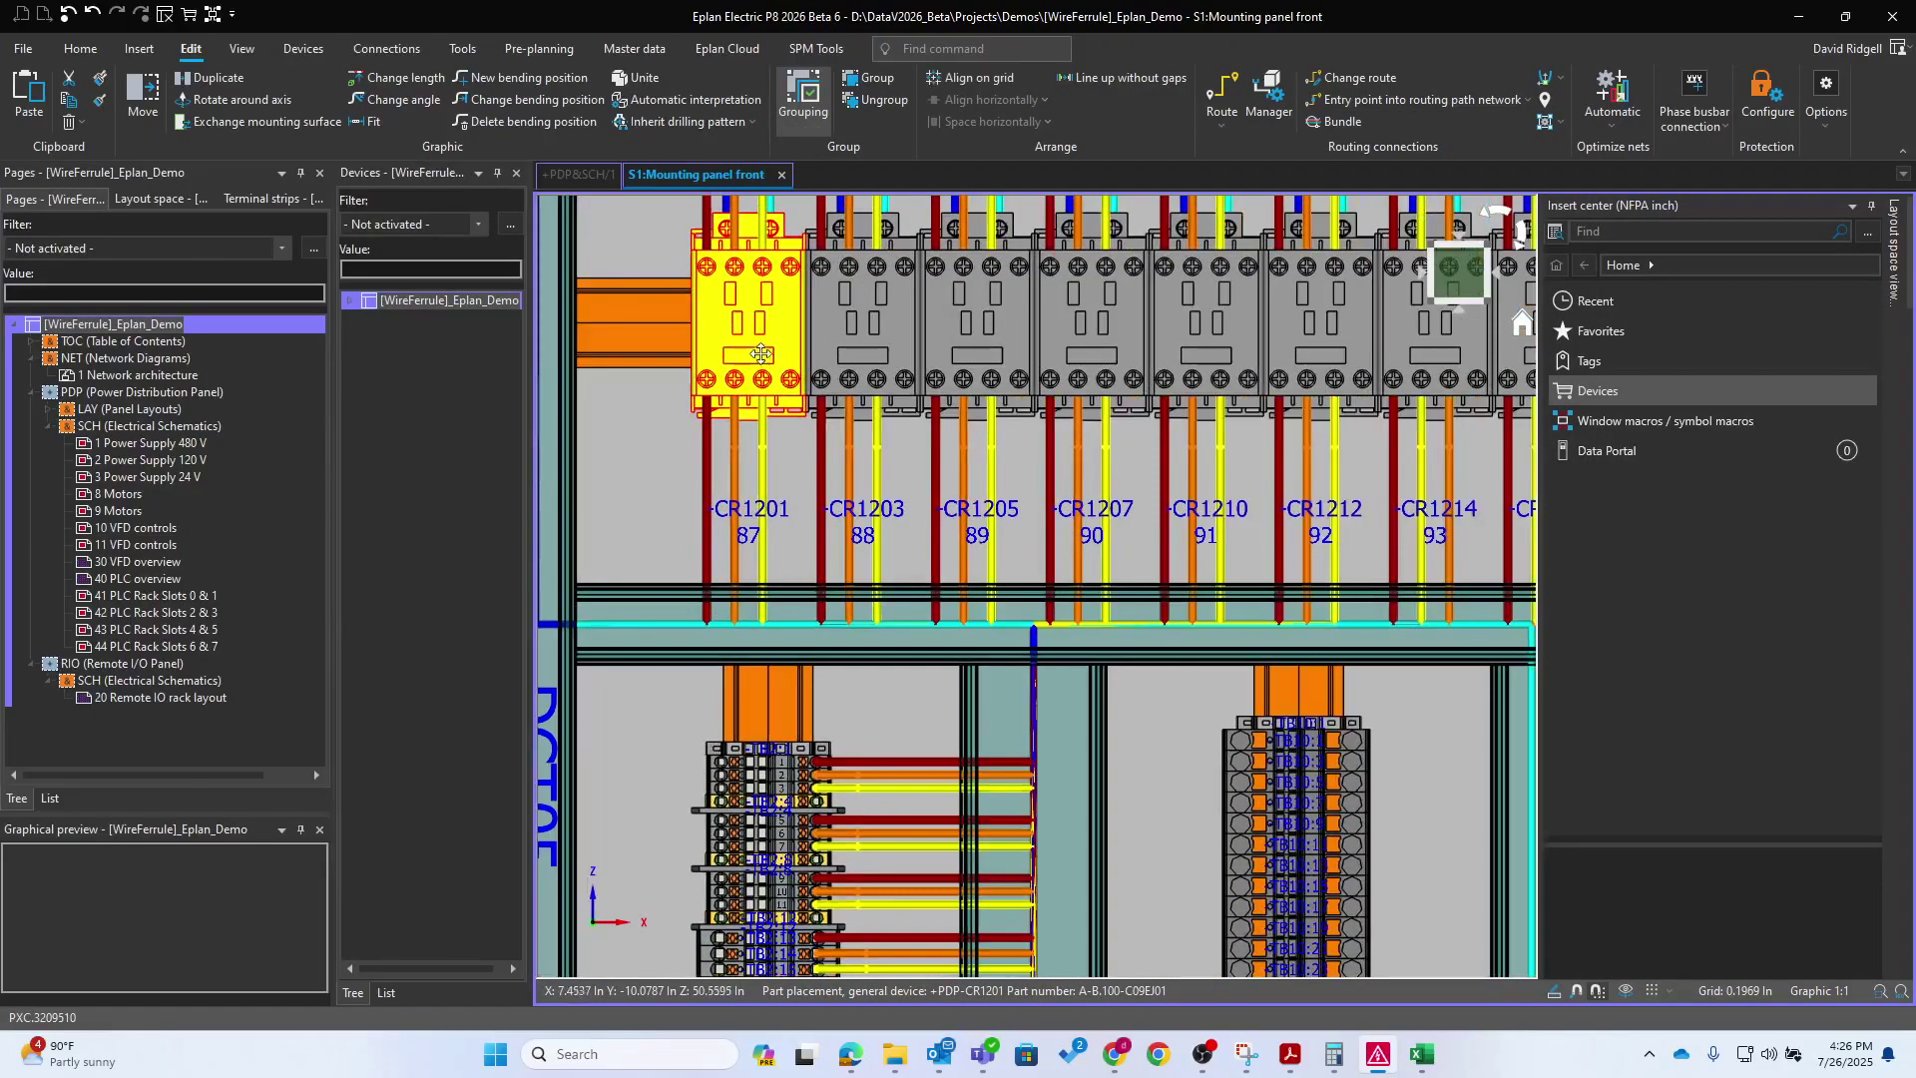
pyautogui.press('f')
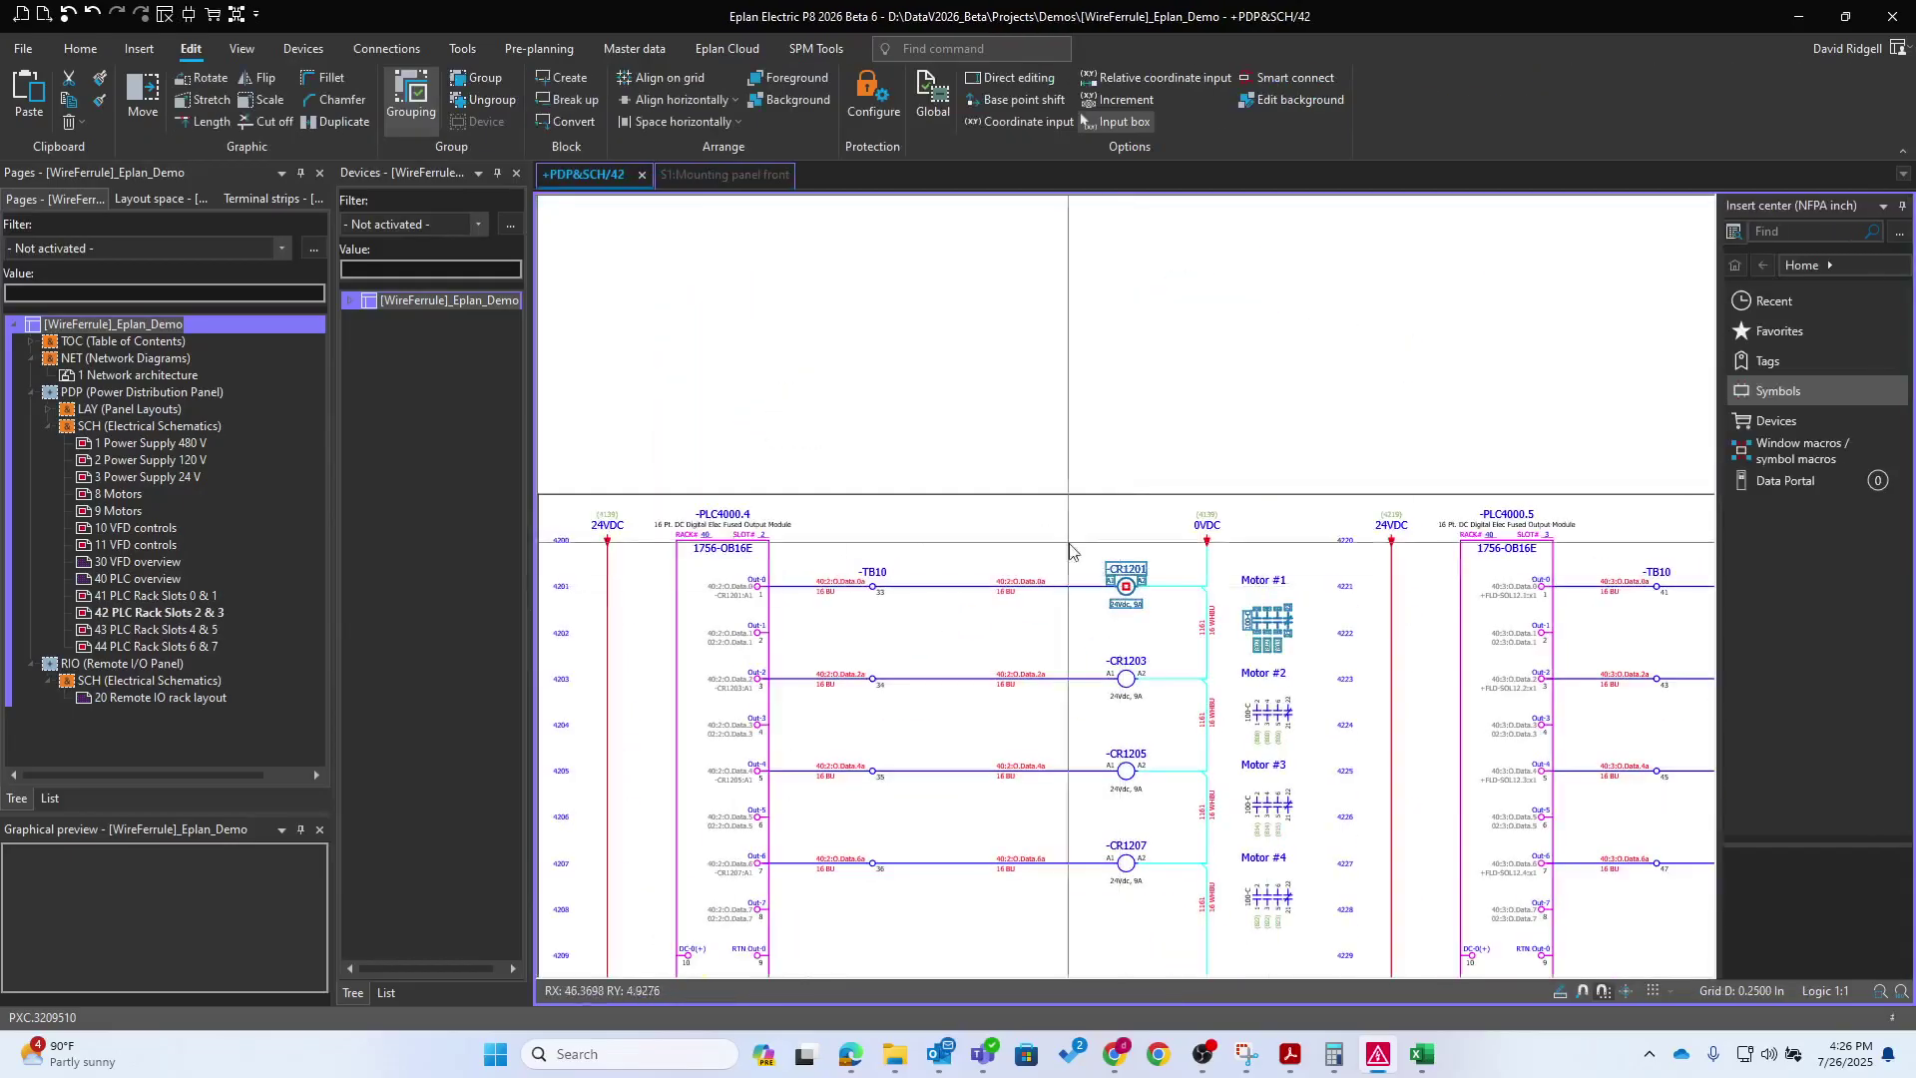
pyautogui.scroll(1, 1297, 639)
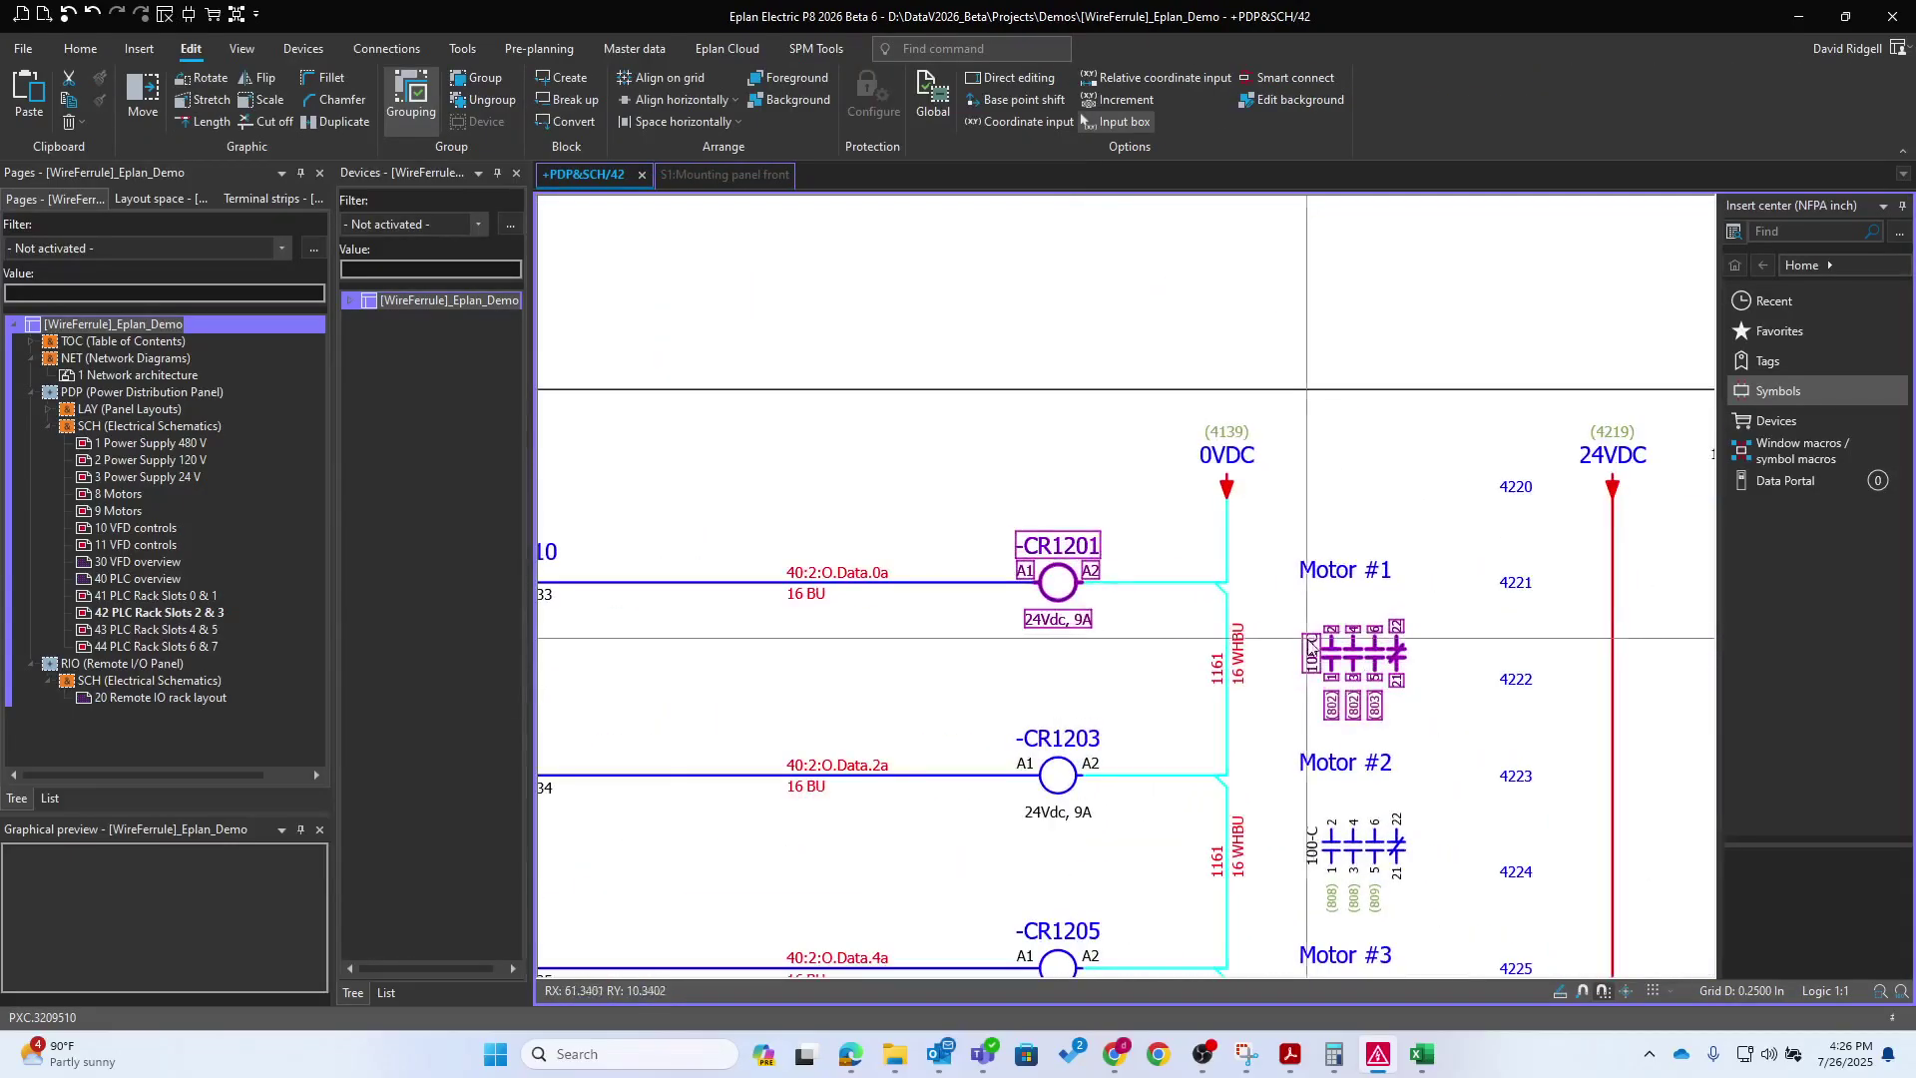
pyautogui.doubleClick(1333, 706)
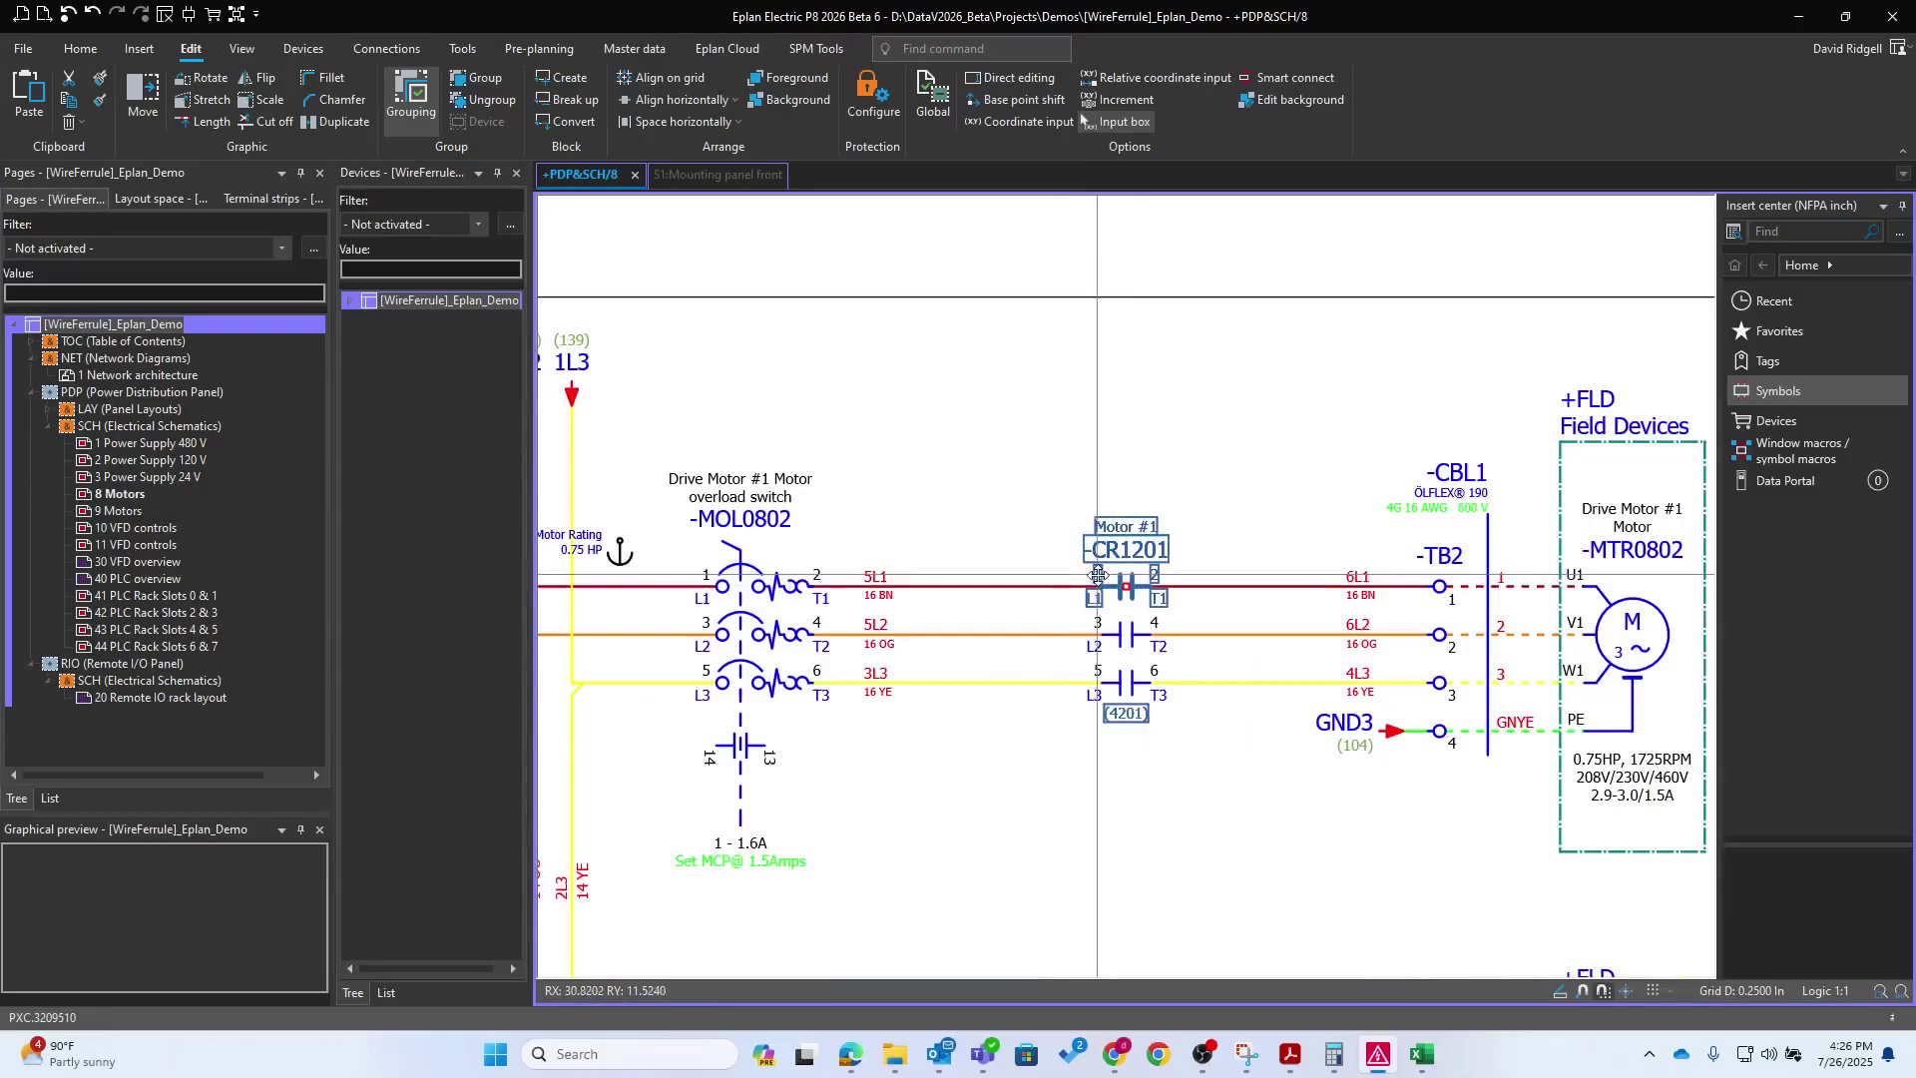
pyautogui.scroll(-1, 986, 649)
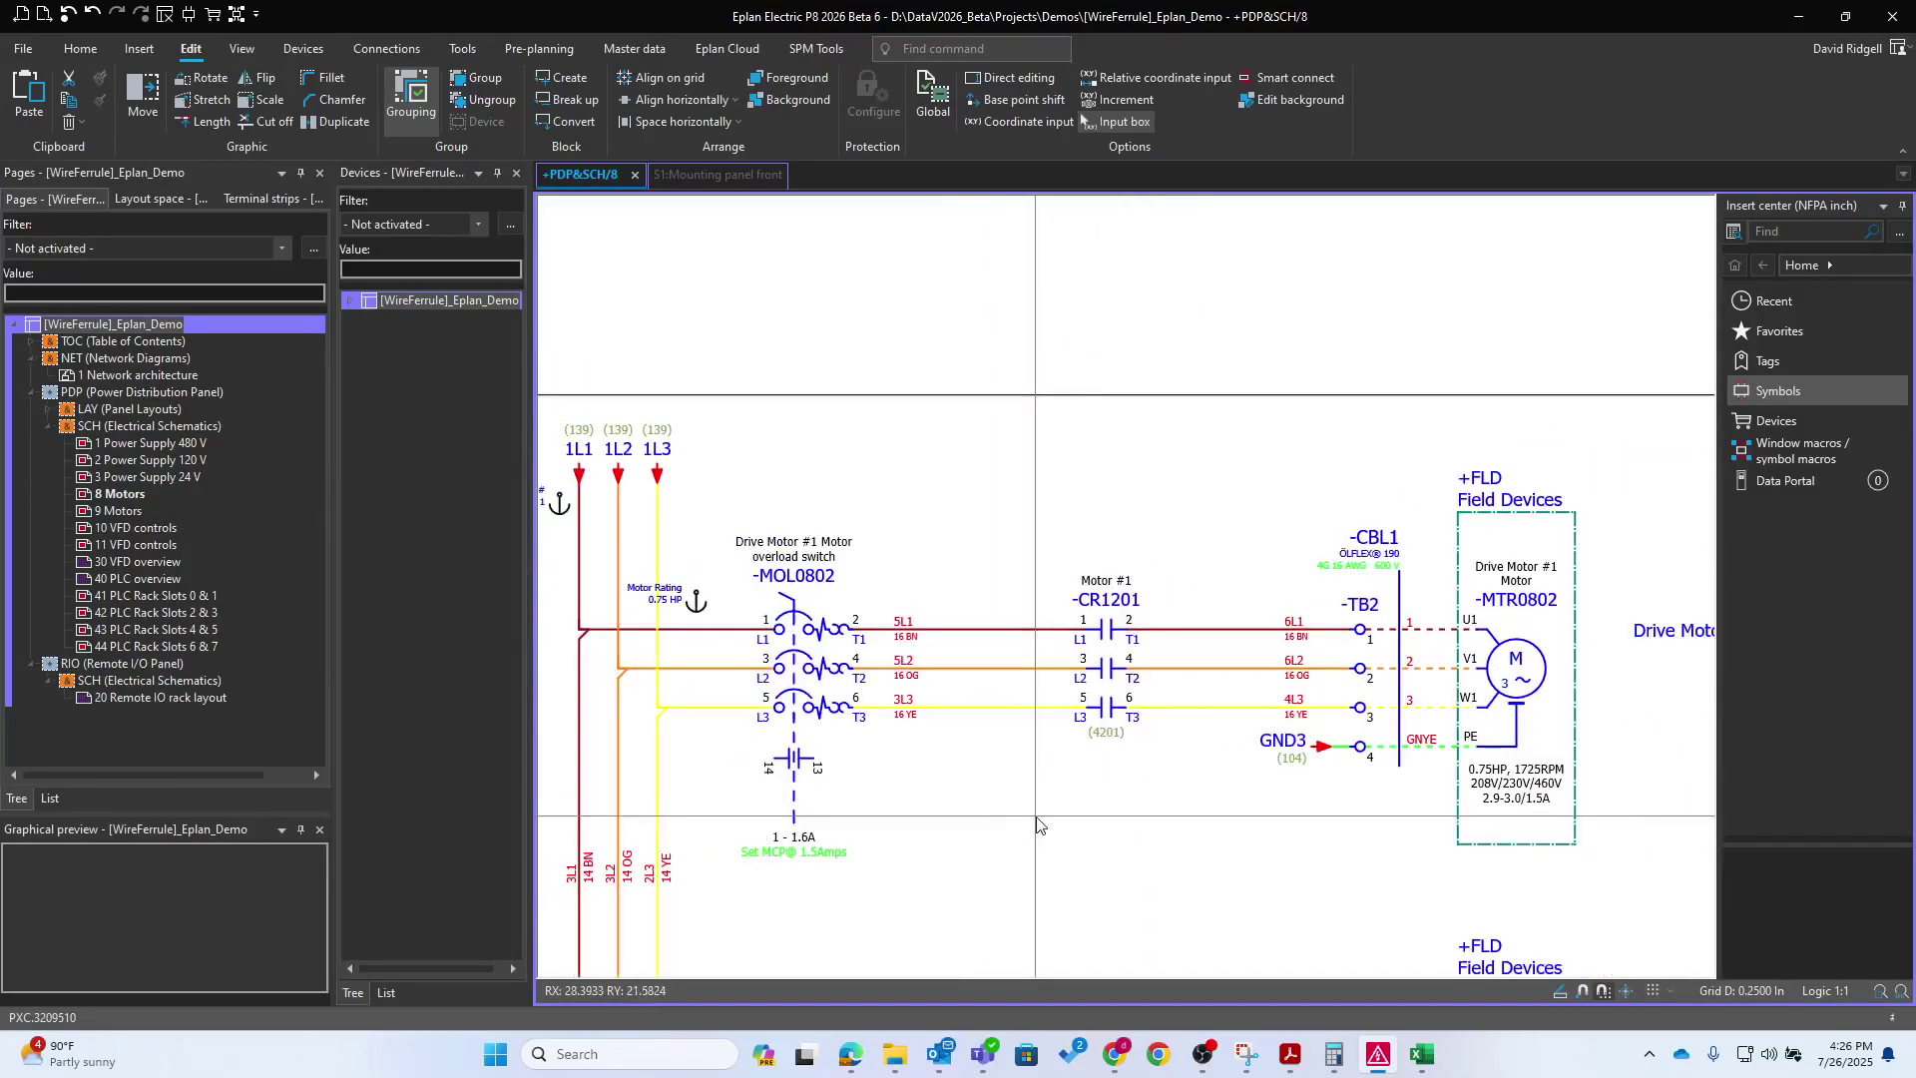
pyautogui.scroll(2, 824, 601)
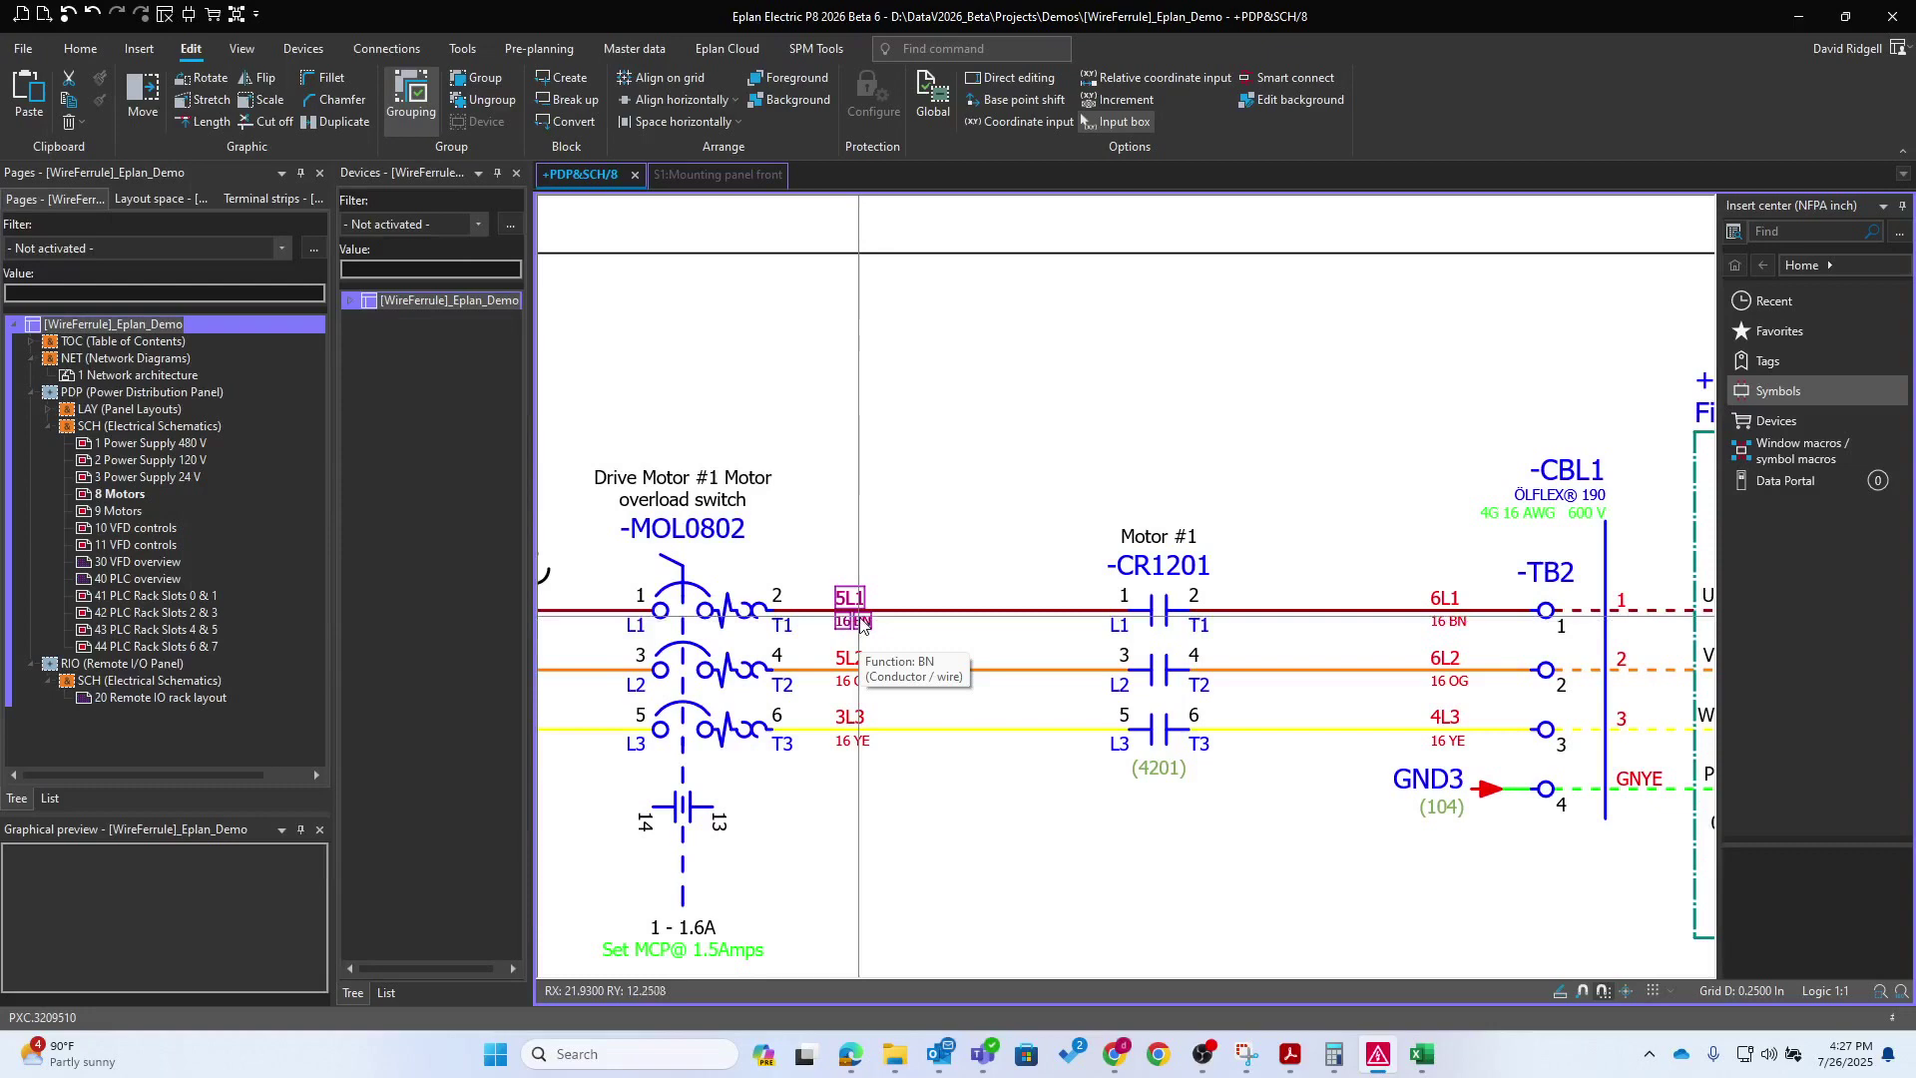
# Open wire 5L1's connection properties and sort the property list by name
pyautogui.doubleClick(860, 621)
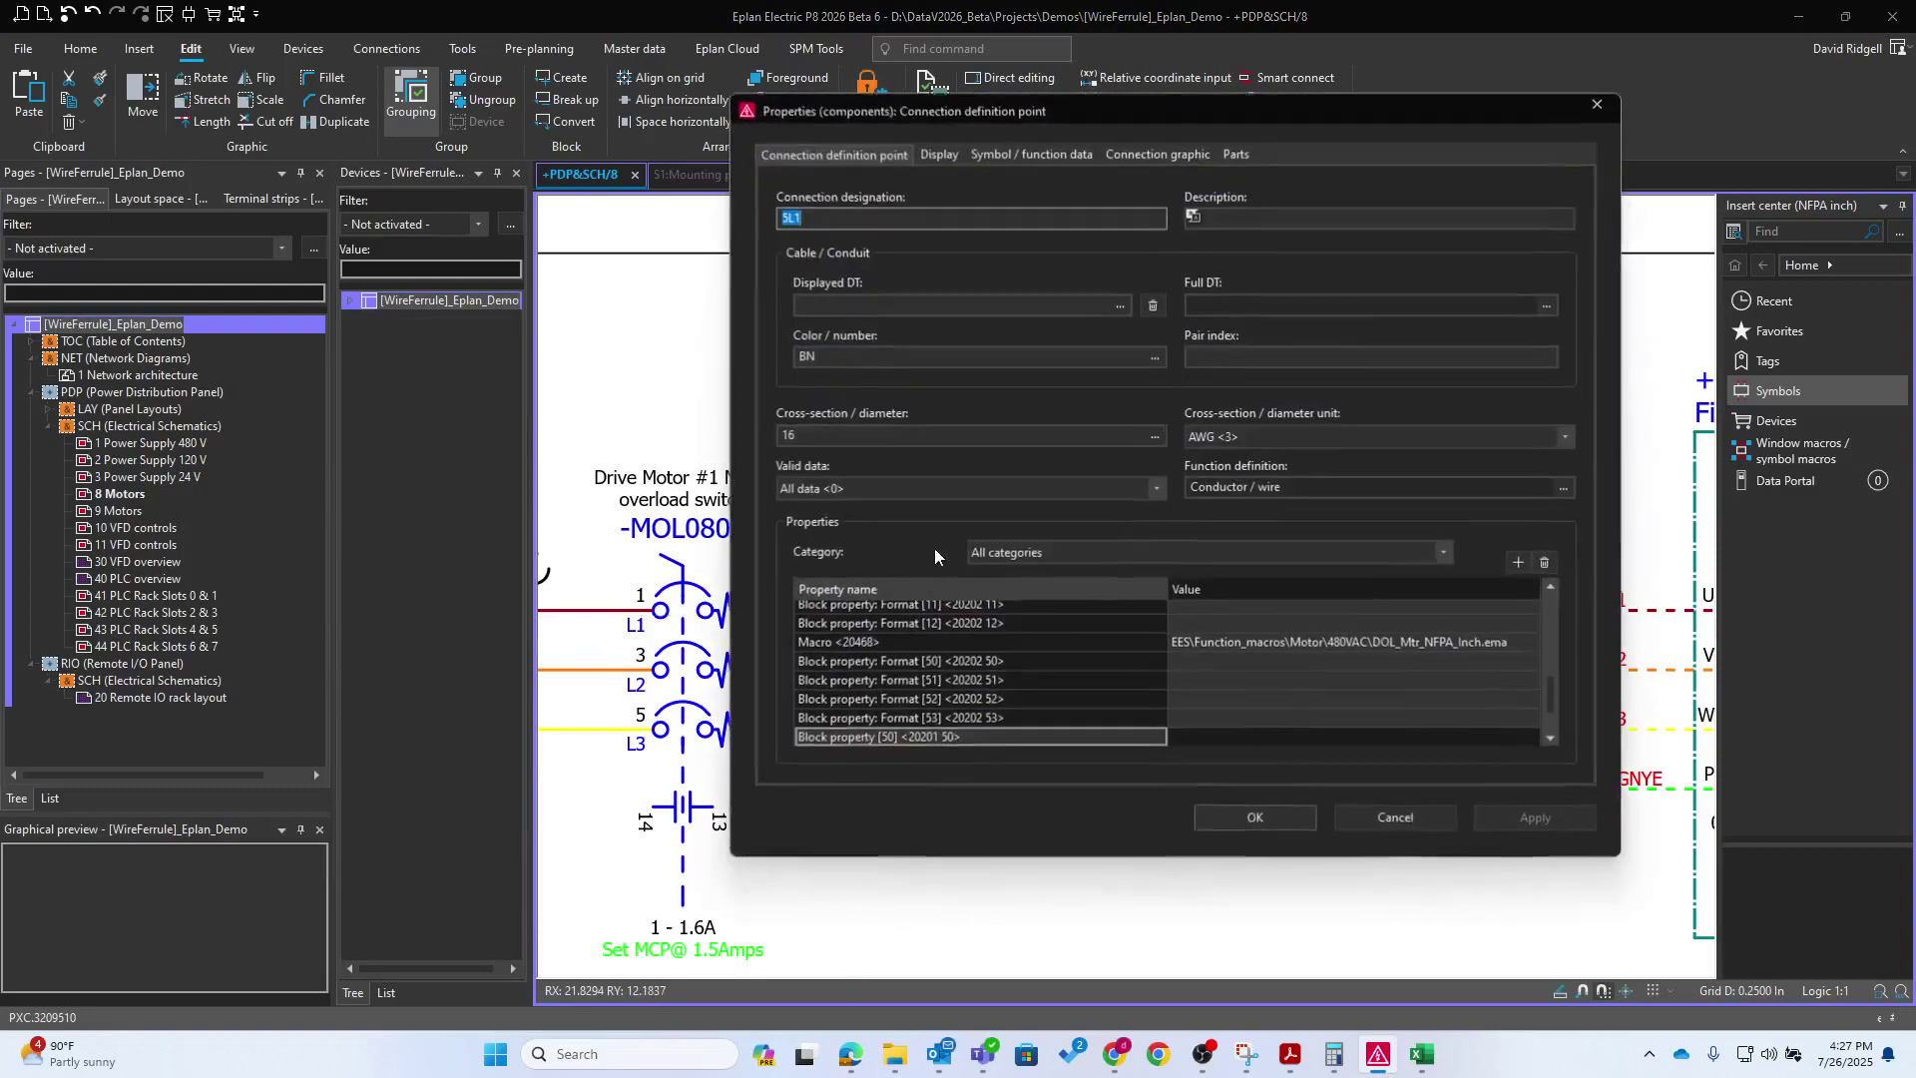
pyautogui.click(988, 662)
pyautogui.scroll(-1, 996, 695)
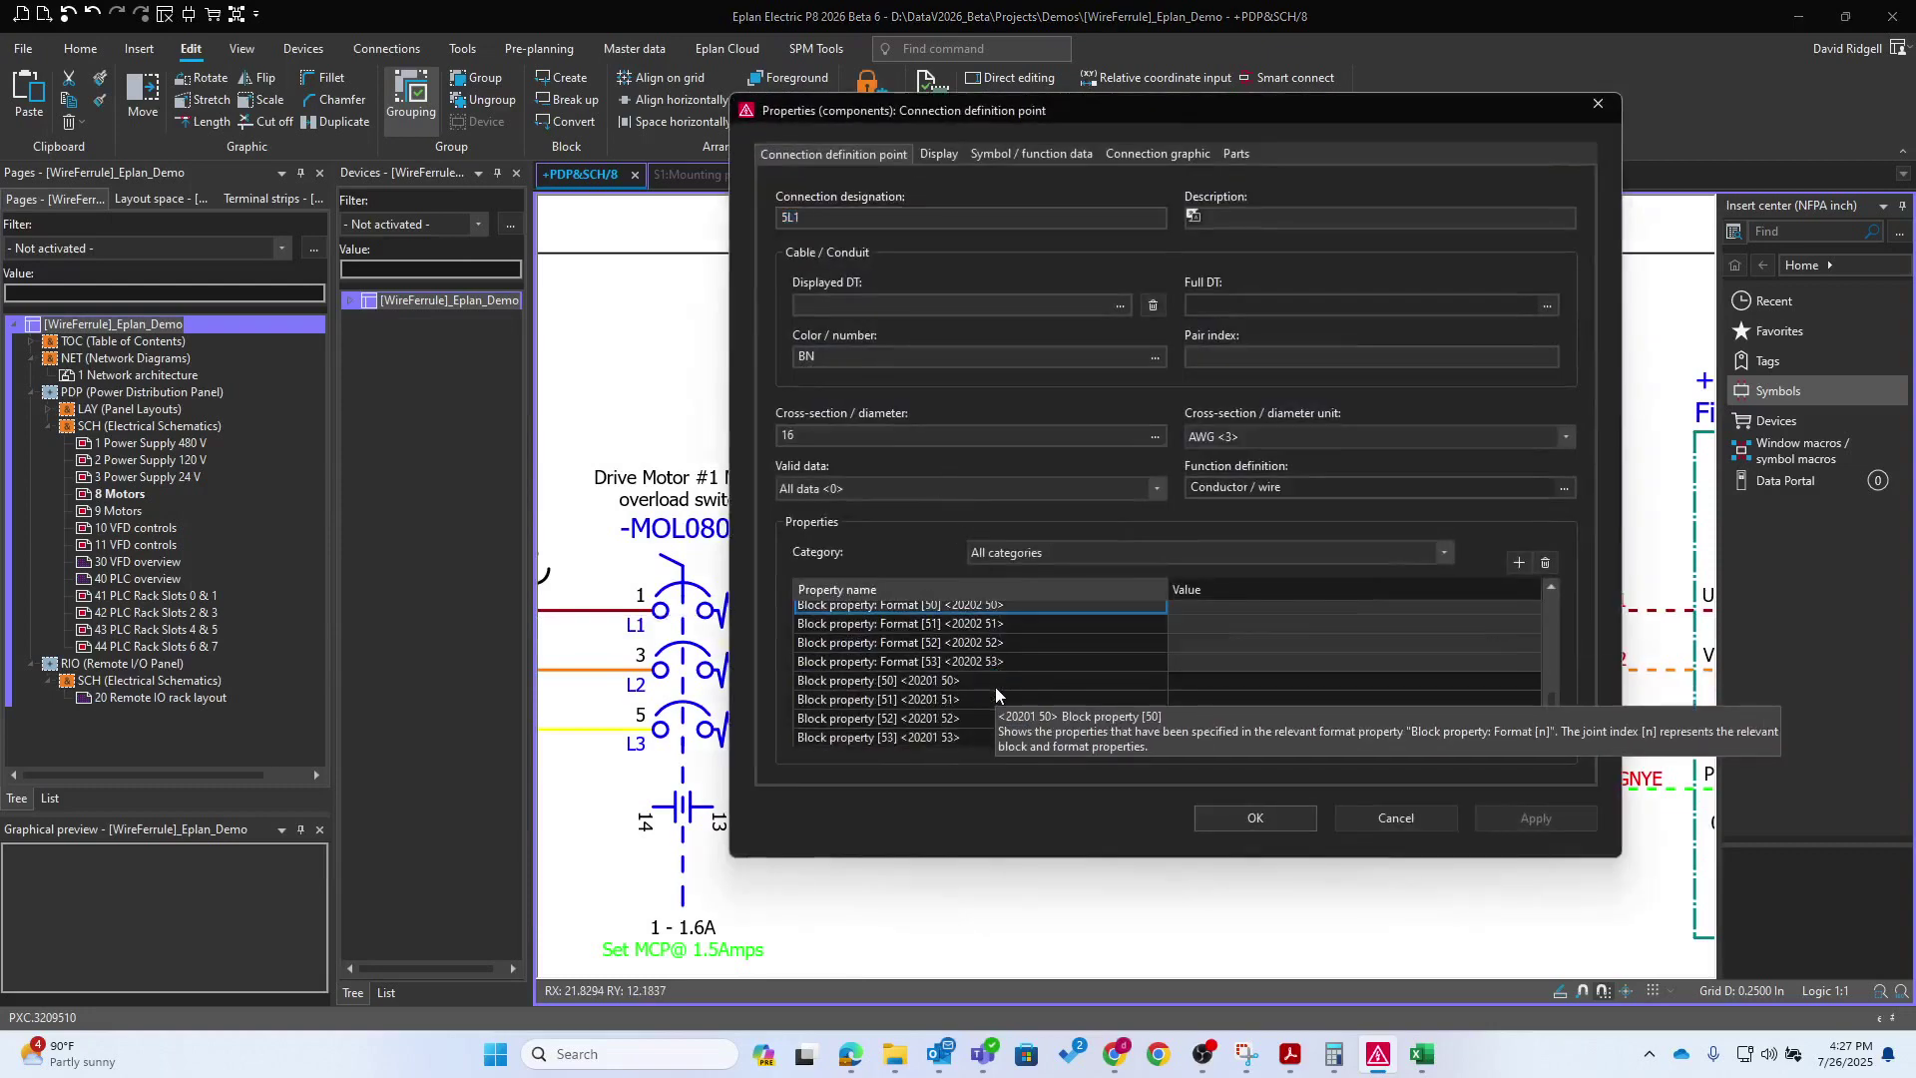
pyautogui.scroll(3, 996, 696)
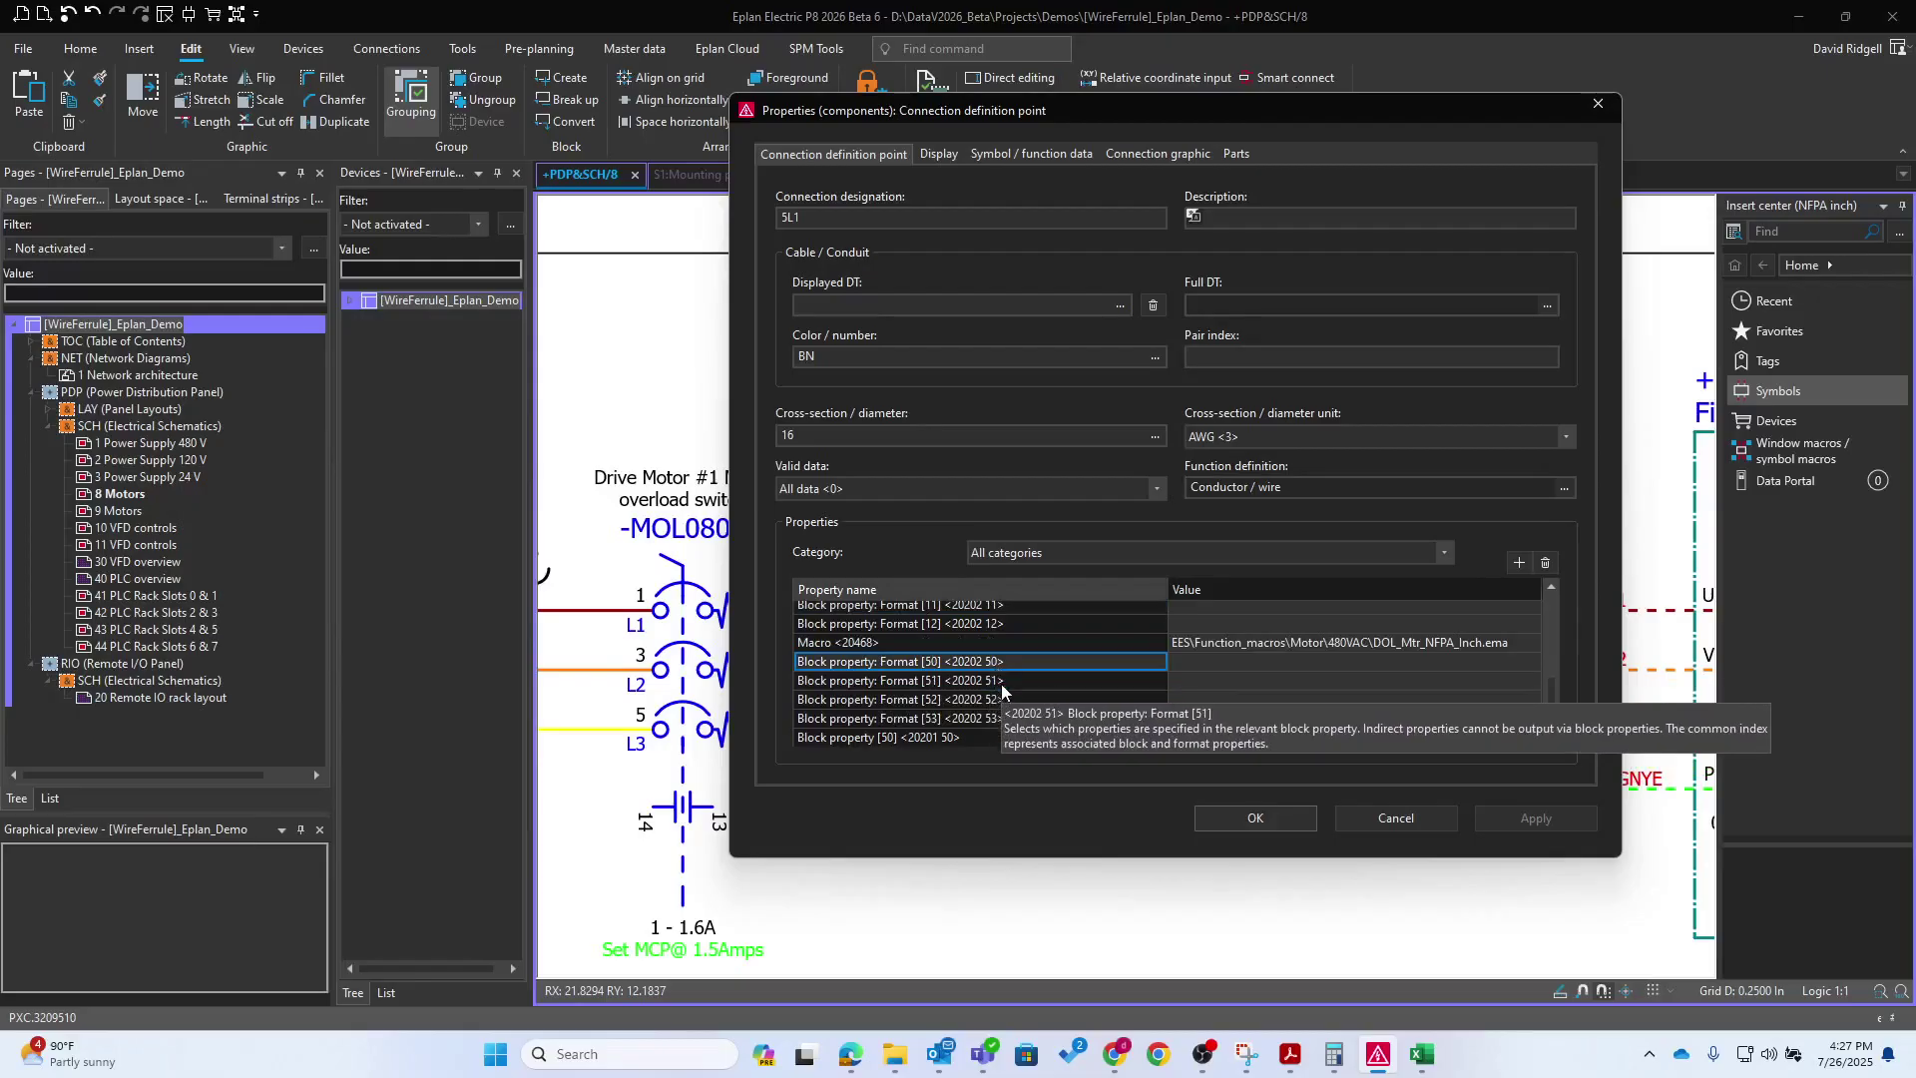
pyautogui.scroll(-1, 998, 698)
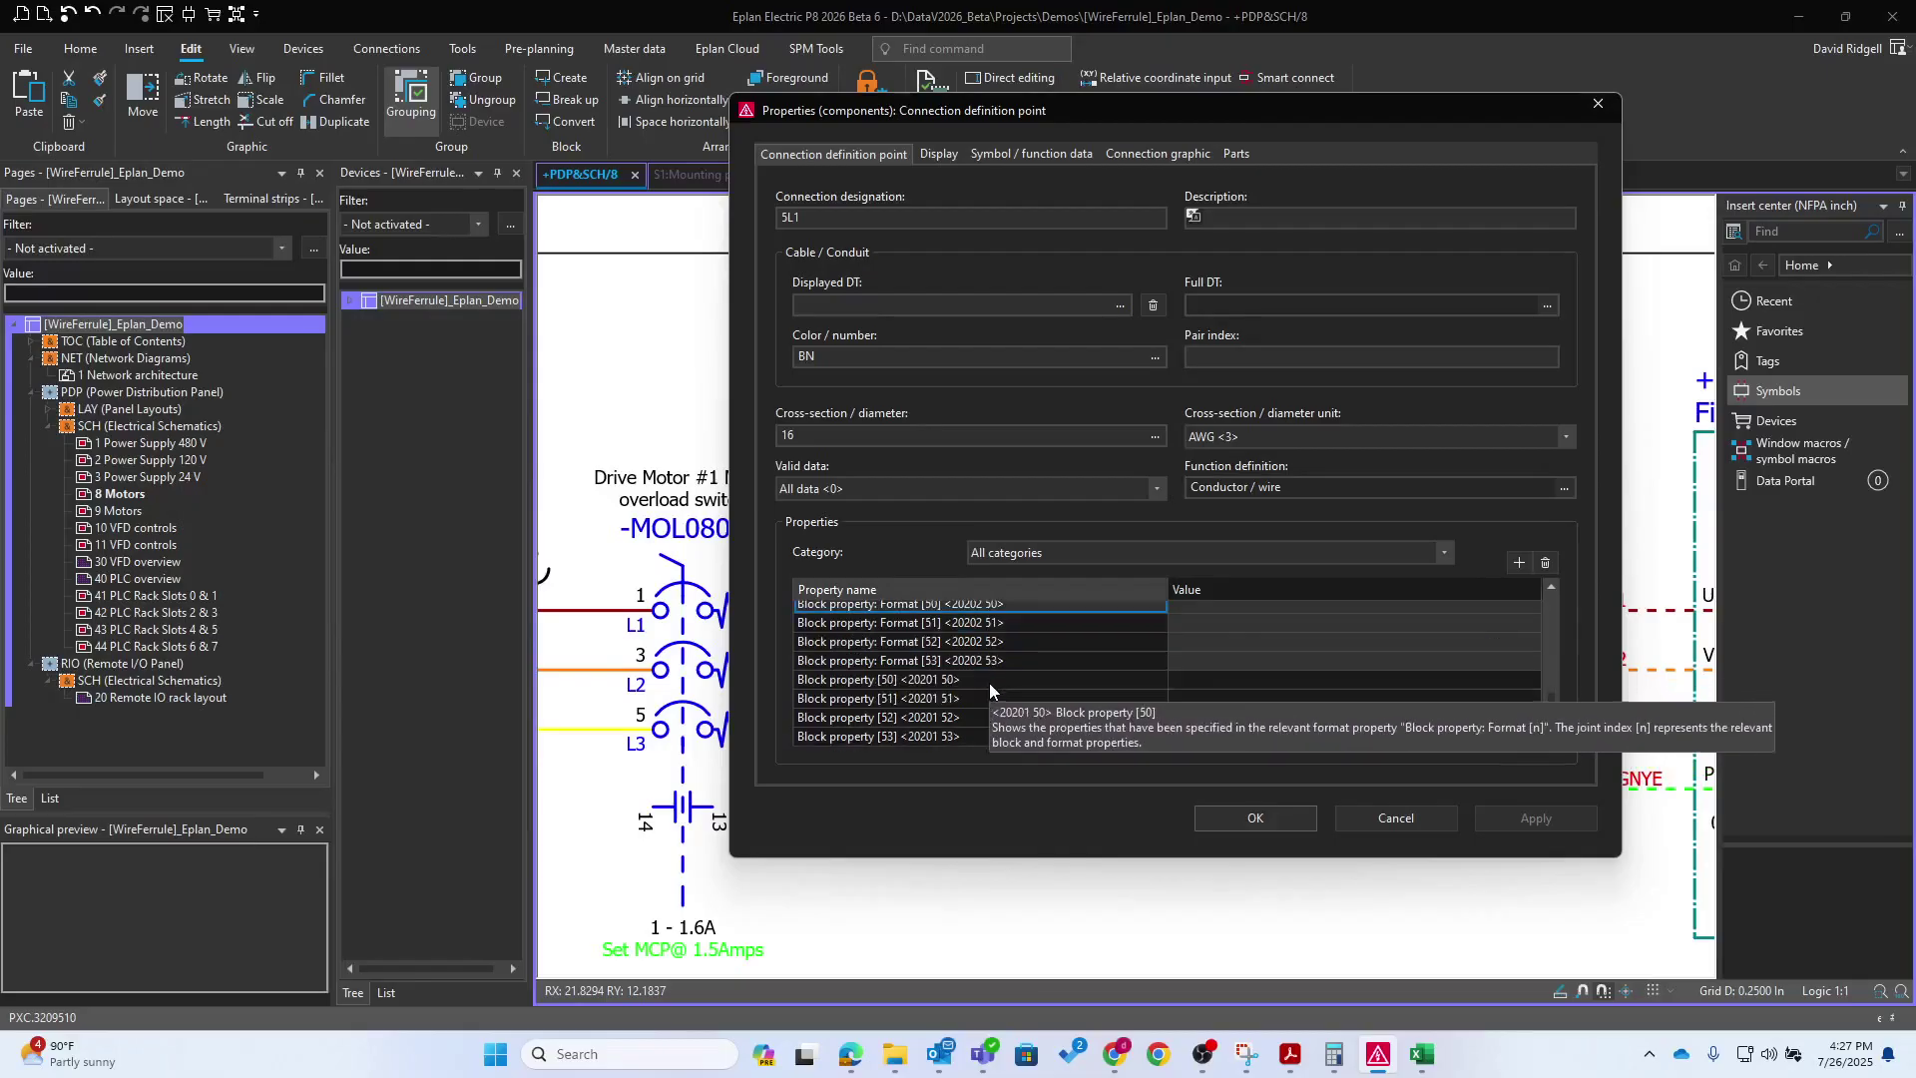
pyautogui.click(1063, 590)
pyautogui.scroll(-2, 1004, 698)
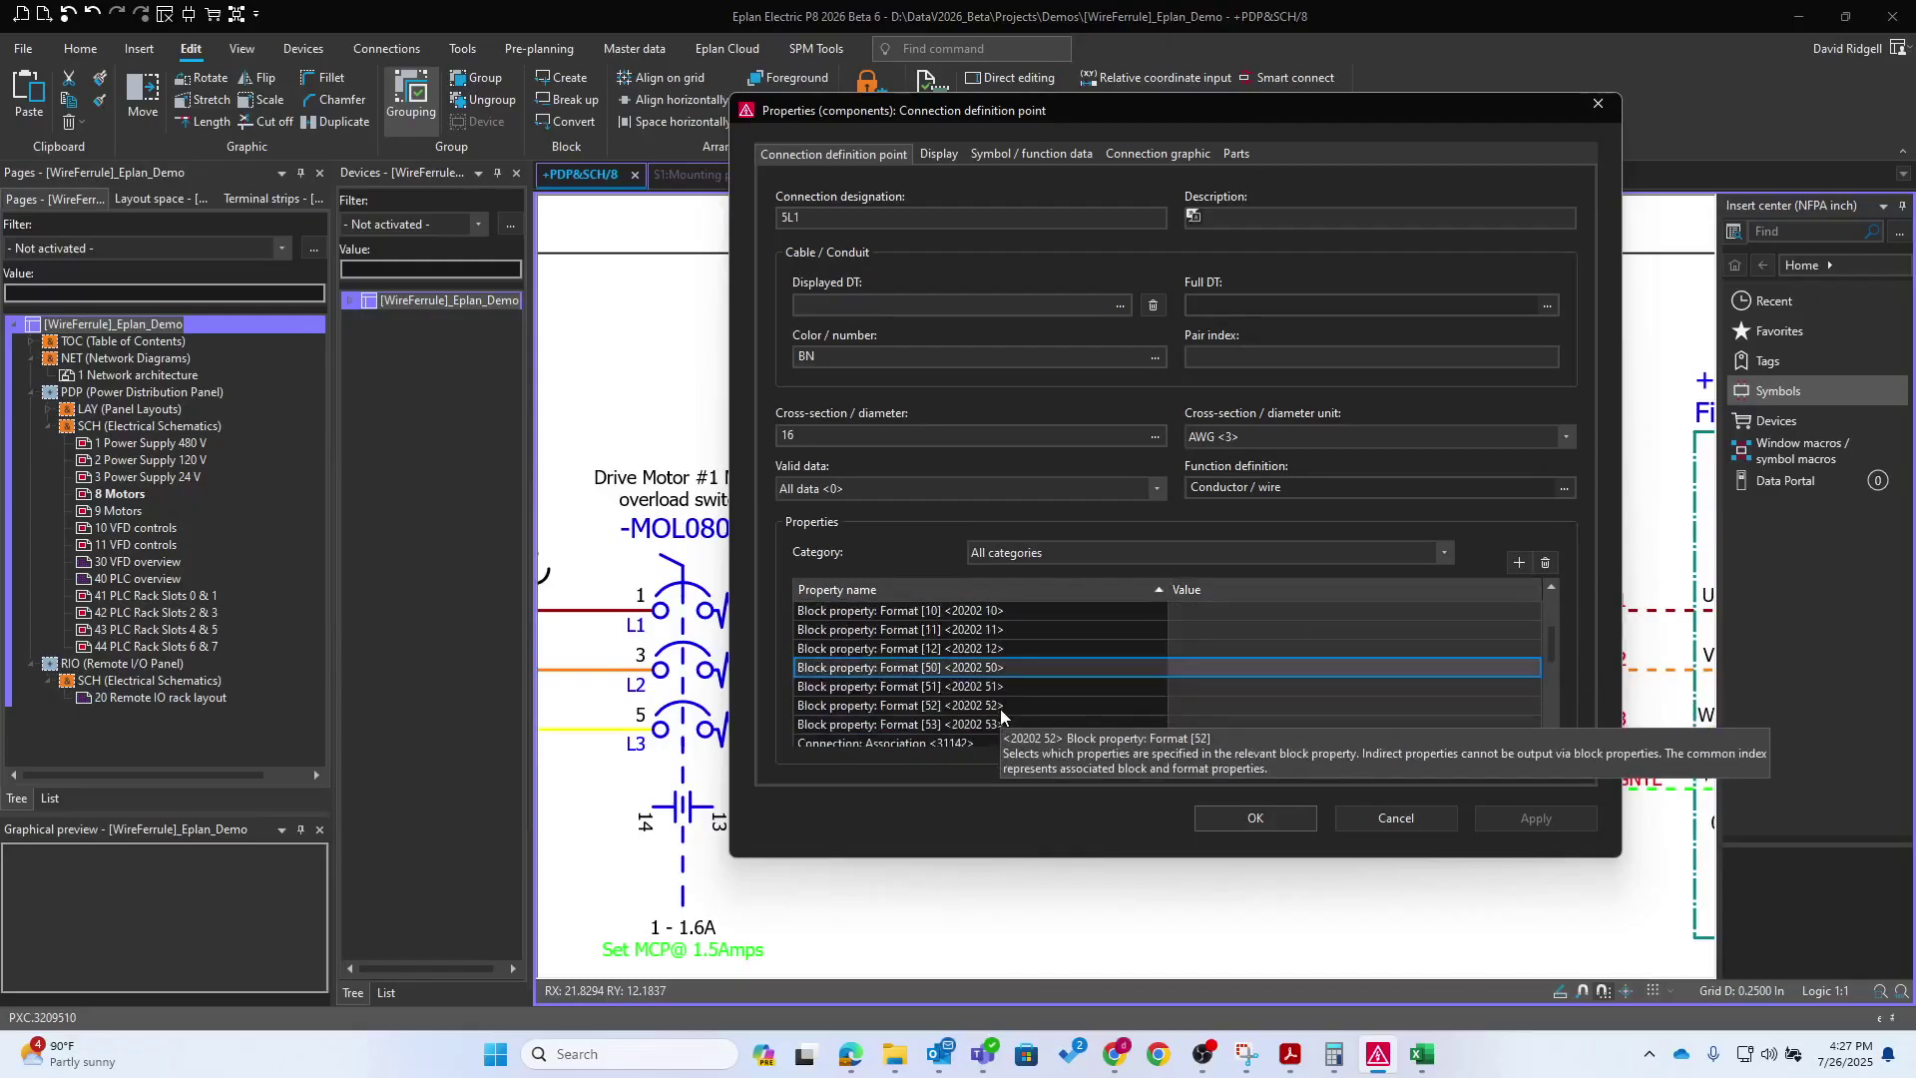
# Add the new Block property: Format rows to 5L1's properties and select the Format [50] value
pyautogui.click(1518, 562)
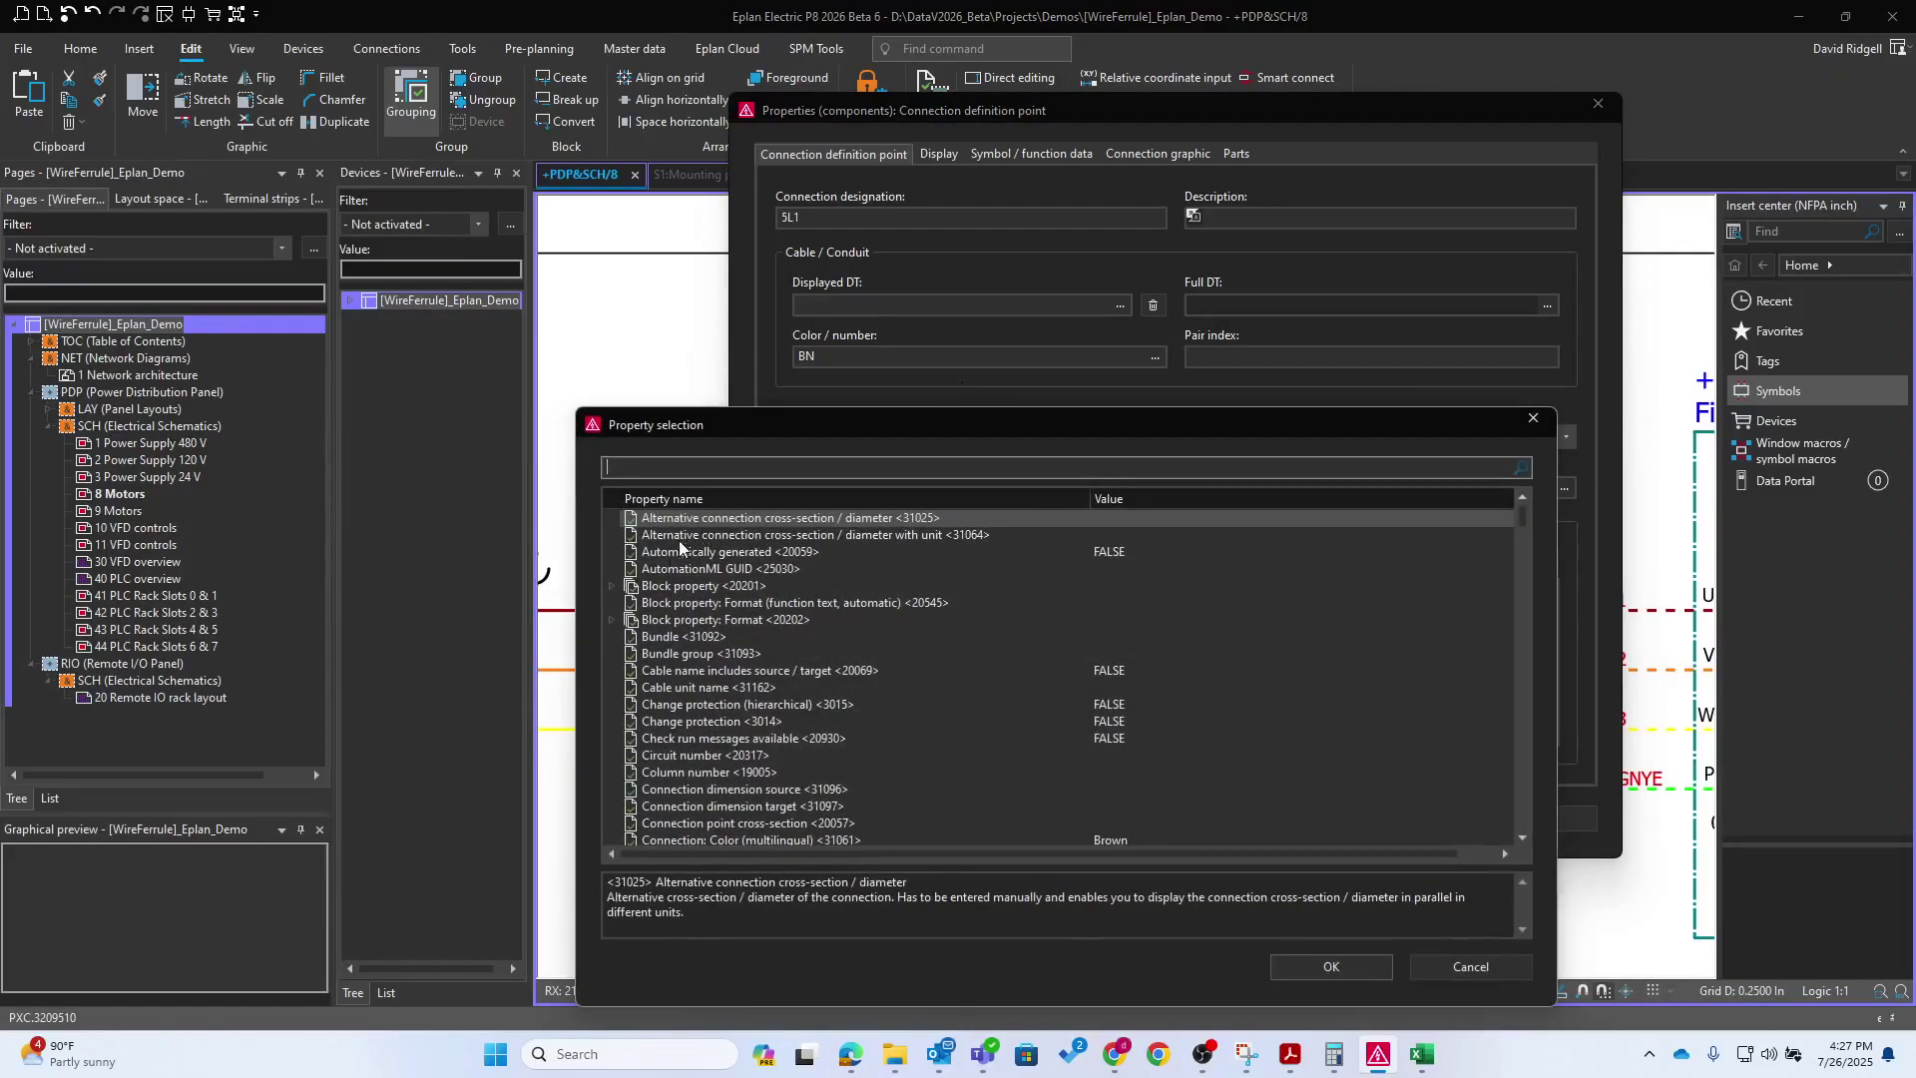
pyautogui.doubleClick(718, 620)
pyautogui.scroll(-15, 878, 669)
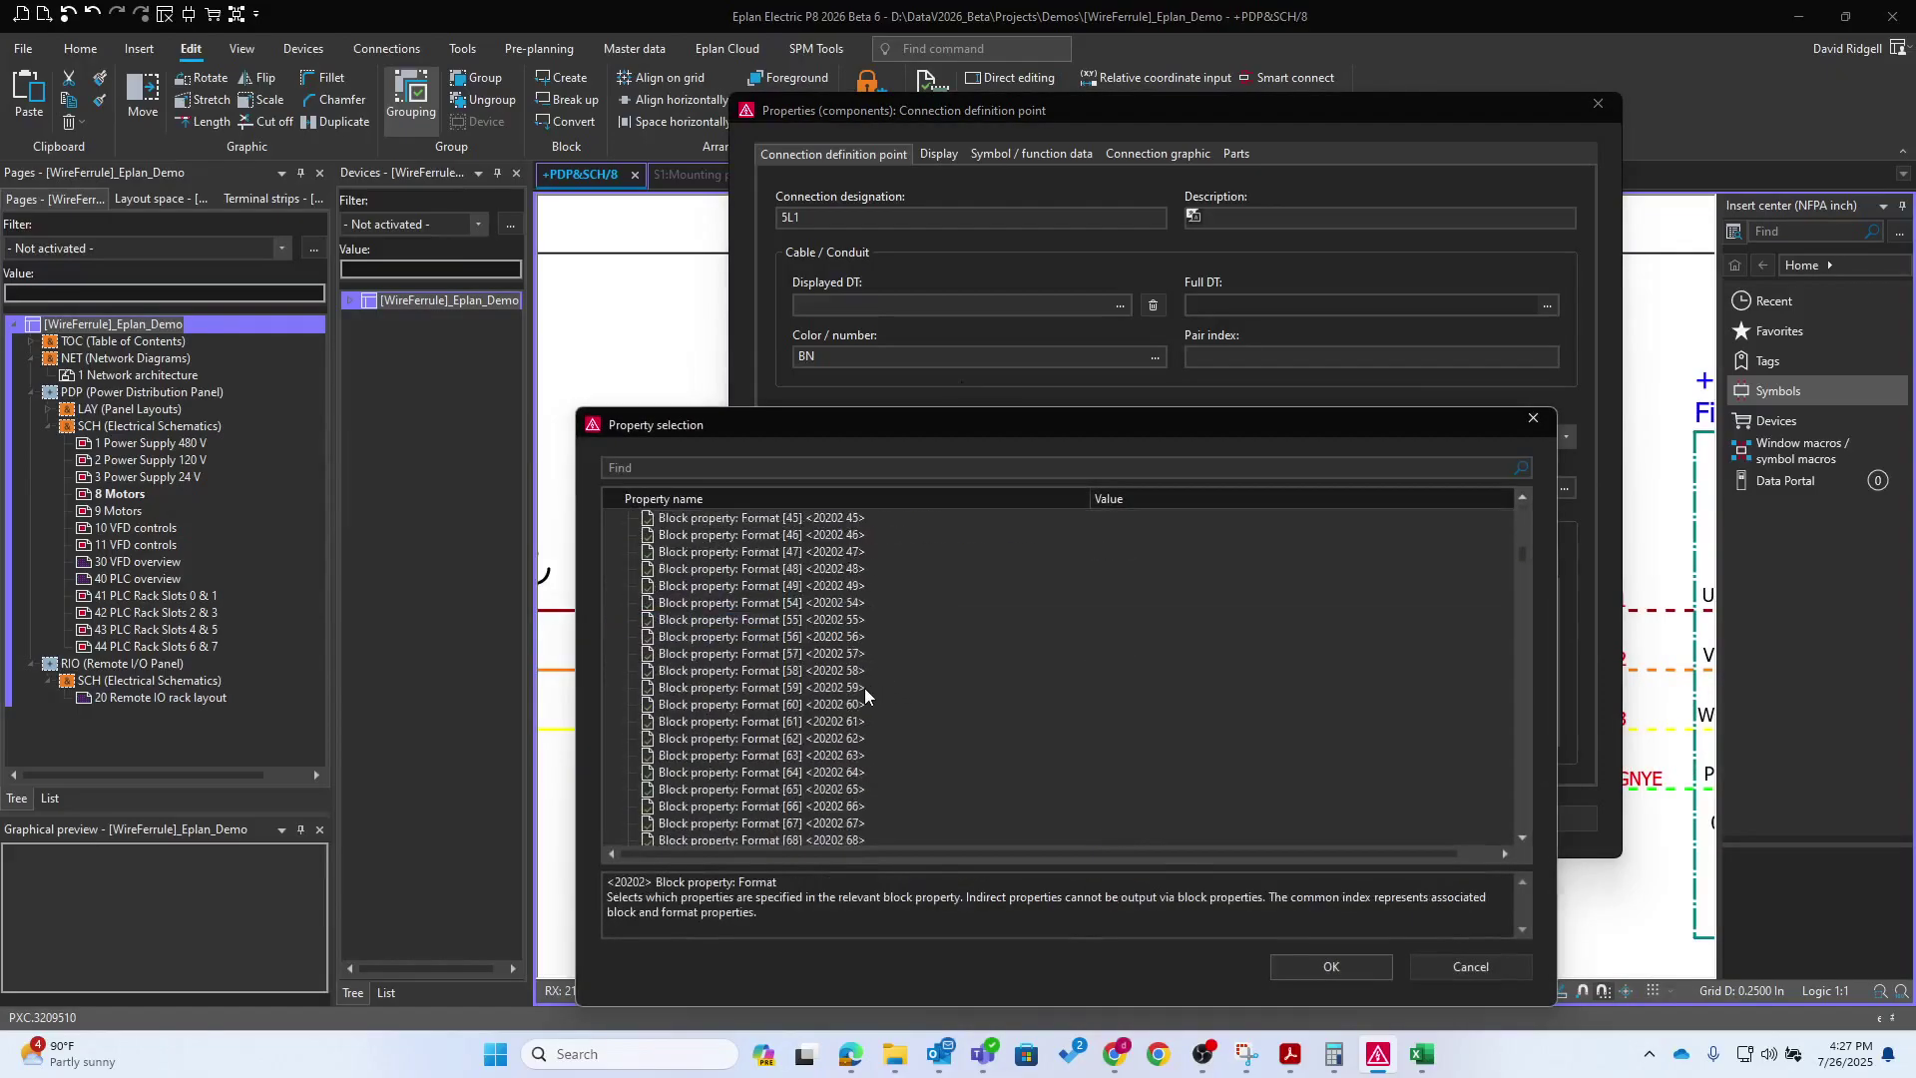
pyautogui.click(824, 600)
pyautogui.keyDown('shift'); pyautogui.click(814, 635); pyautogui.keyUp('shift')
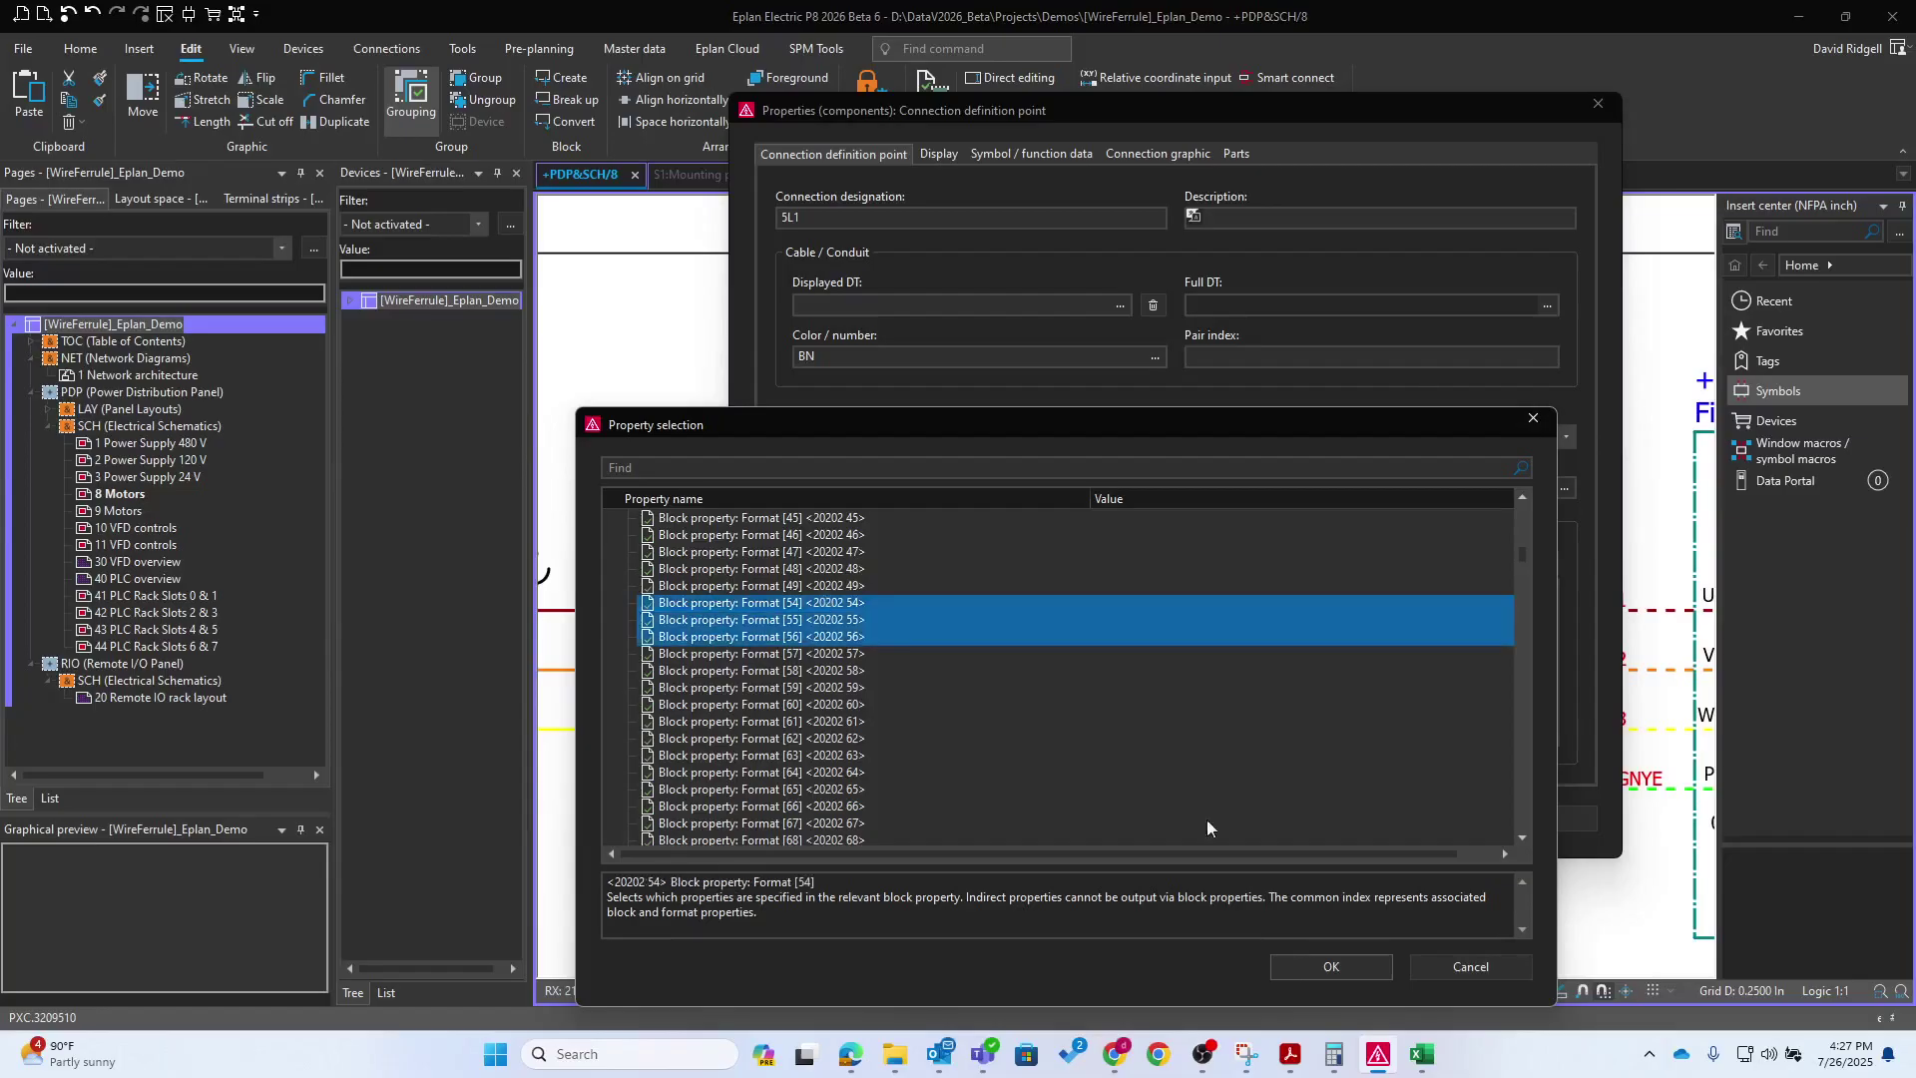
pyautogui.click(1331, 966)
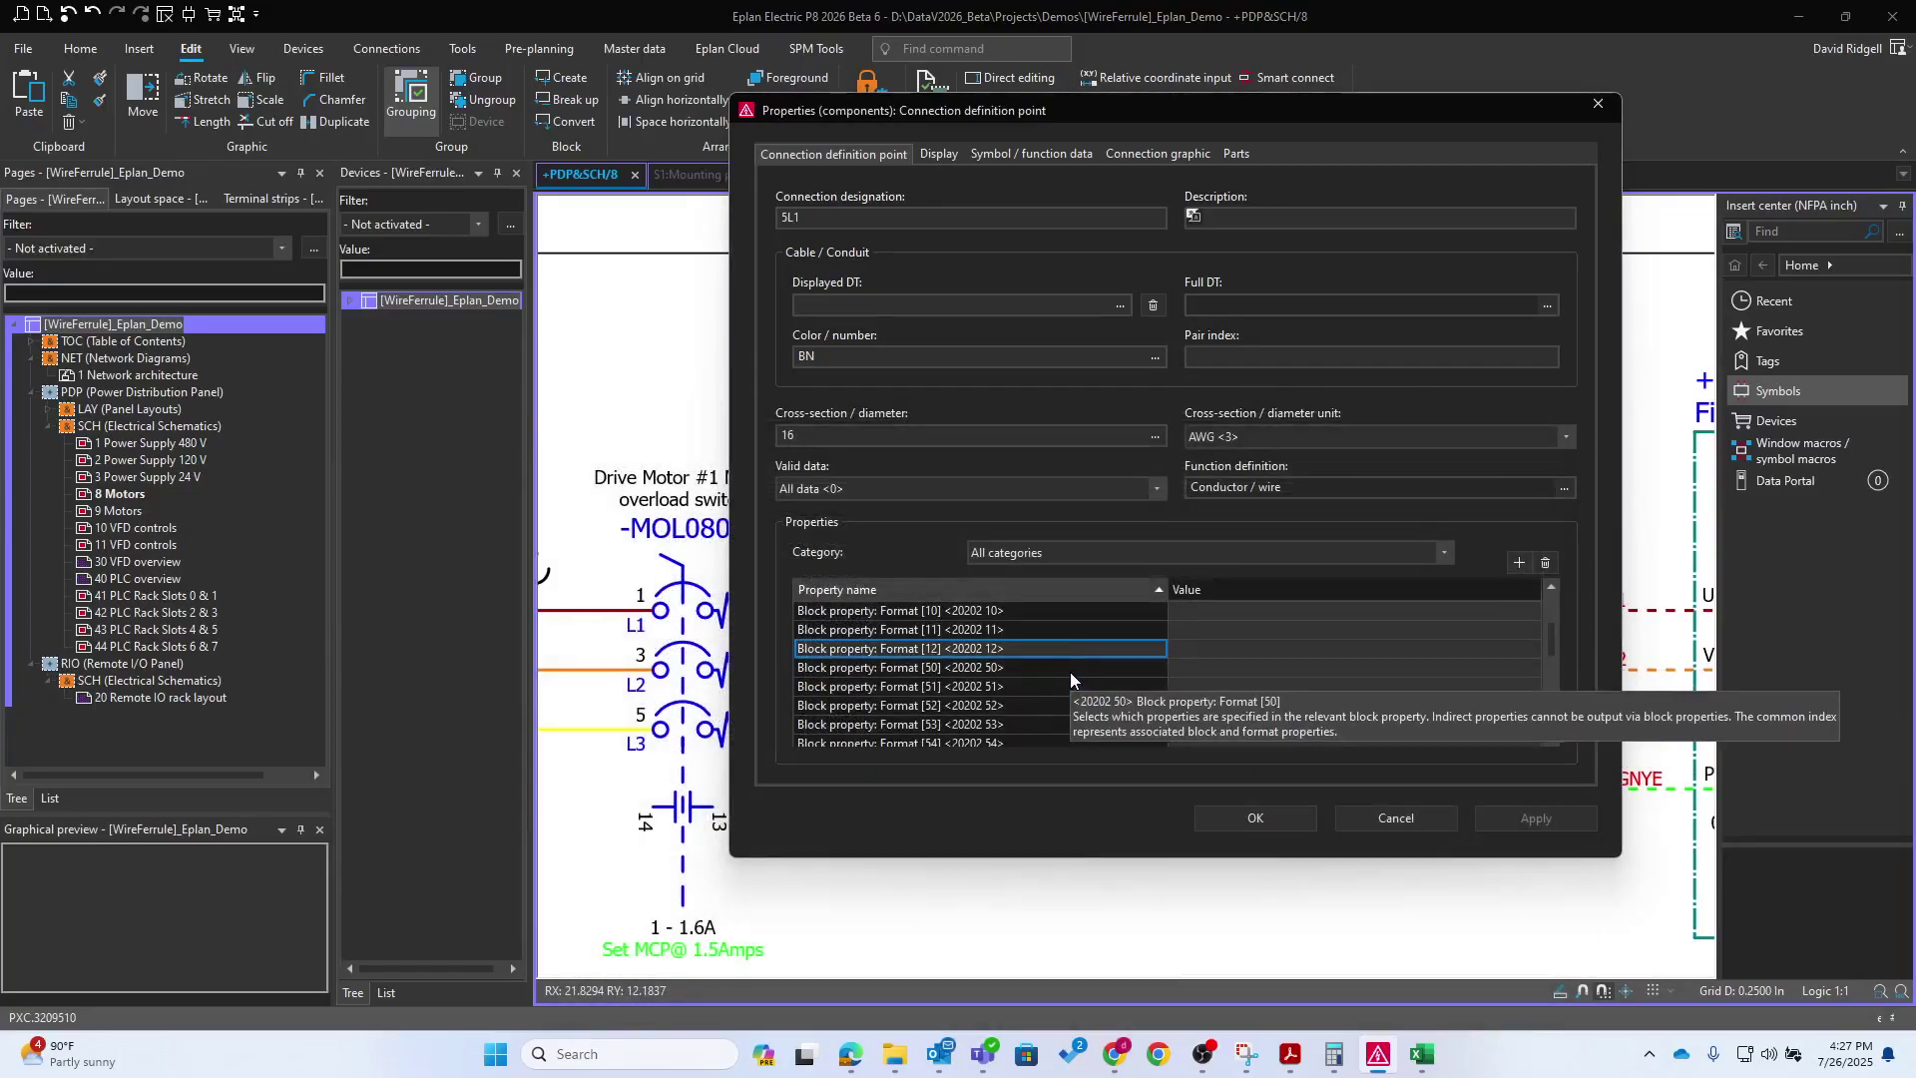
pyautogui.click(1441, 667)
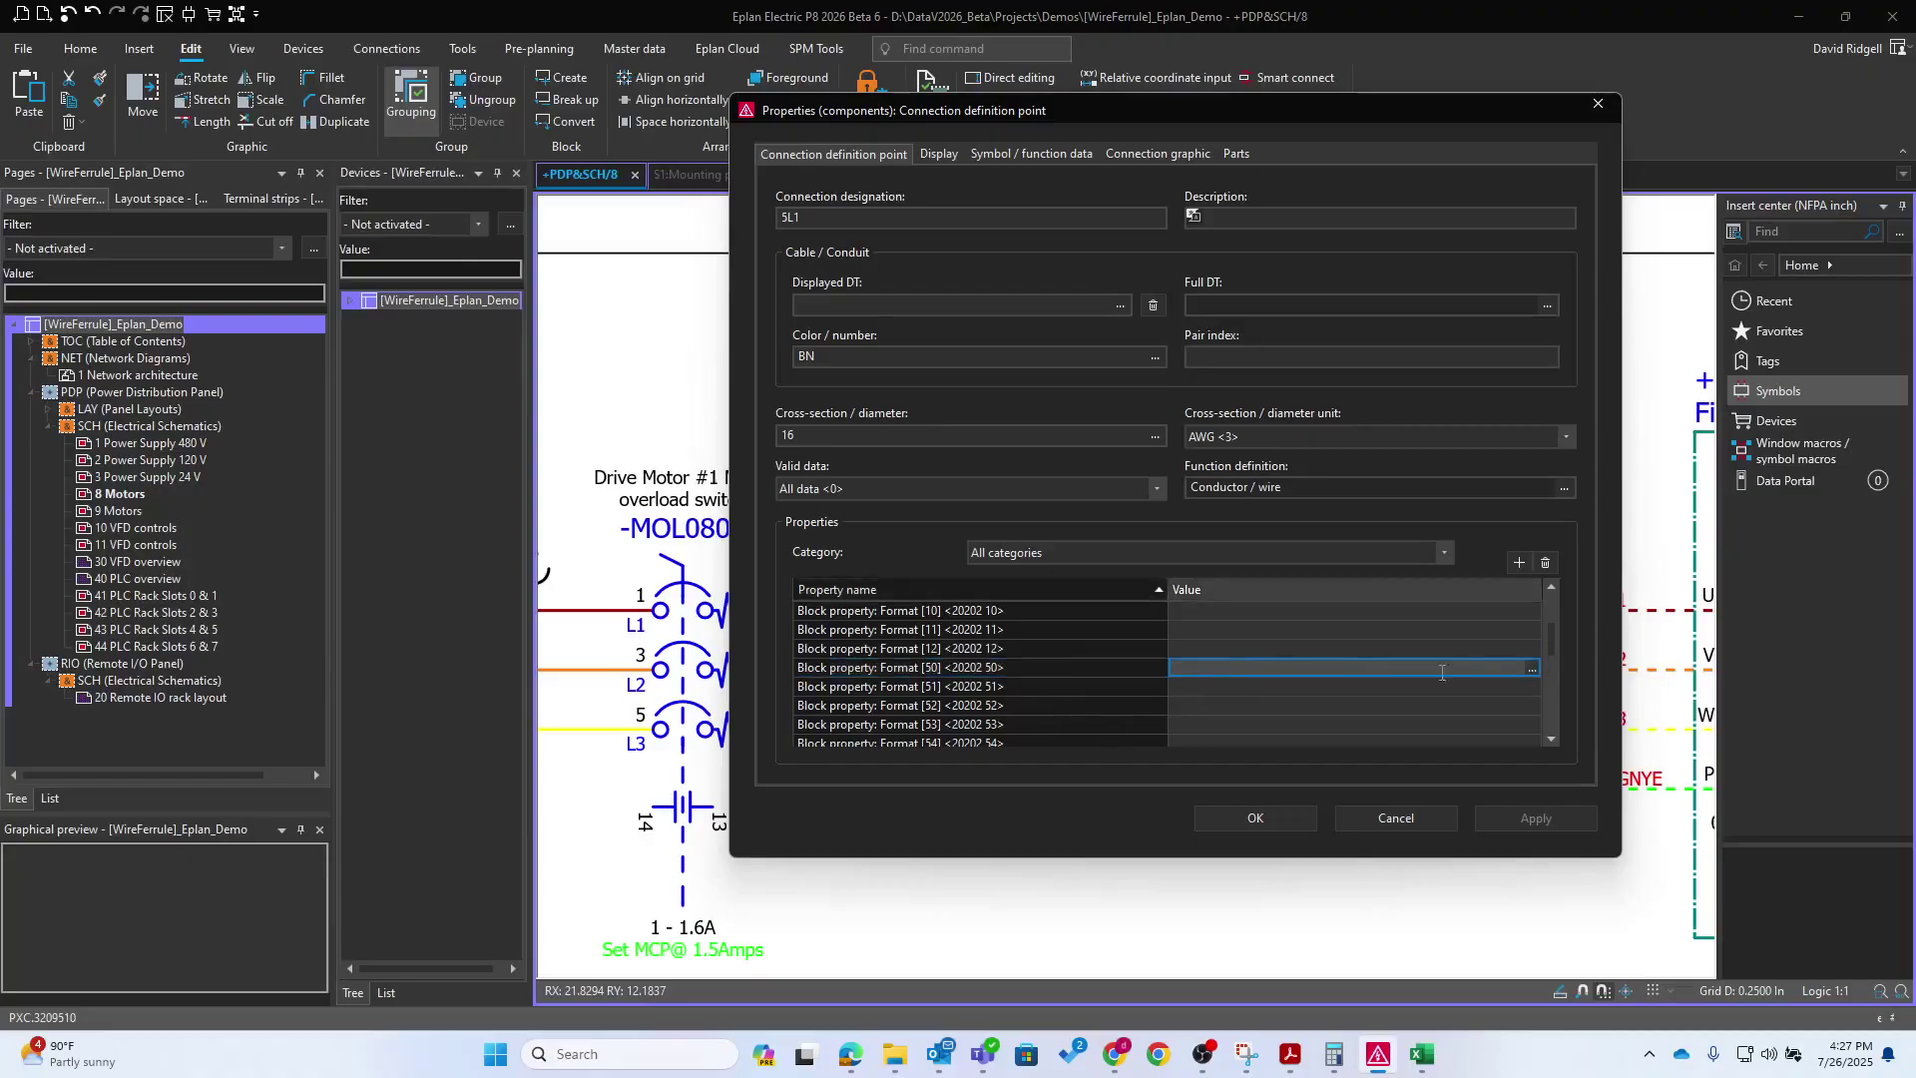
# Set Format [50] to the Connection: Cross-section / diameter <31002> element, previewing 16
pyautogui.click(1532, 667)
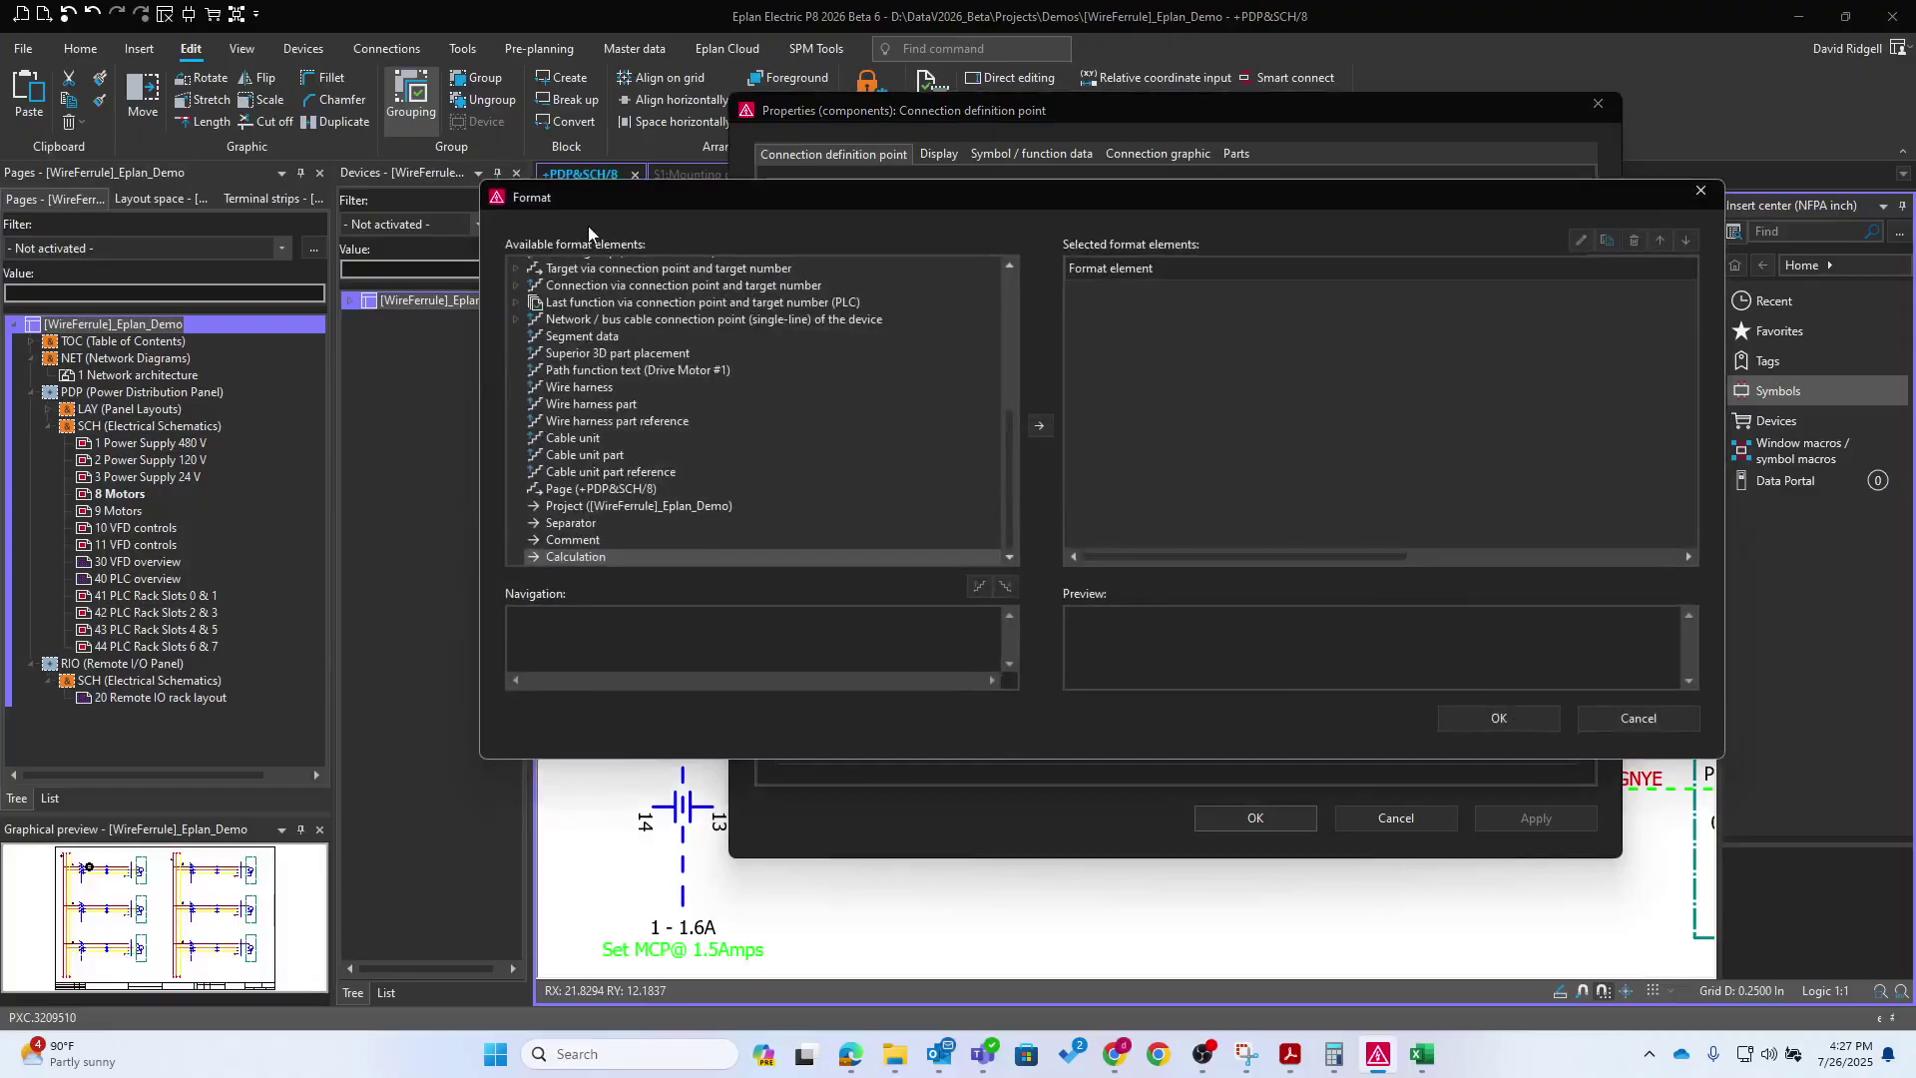
pyautogui.click(513, 266)
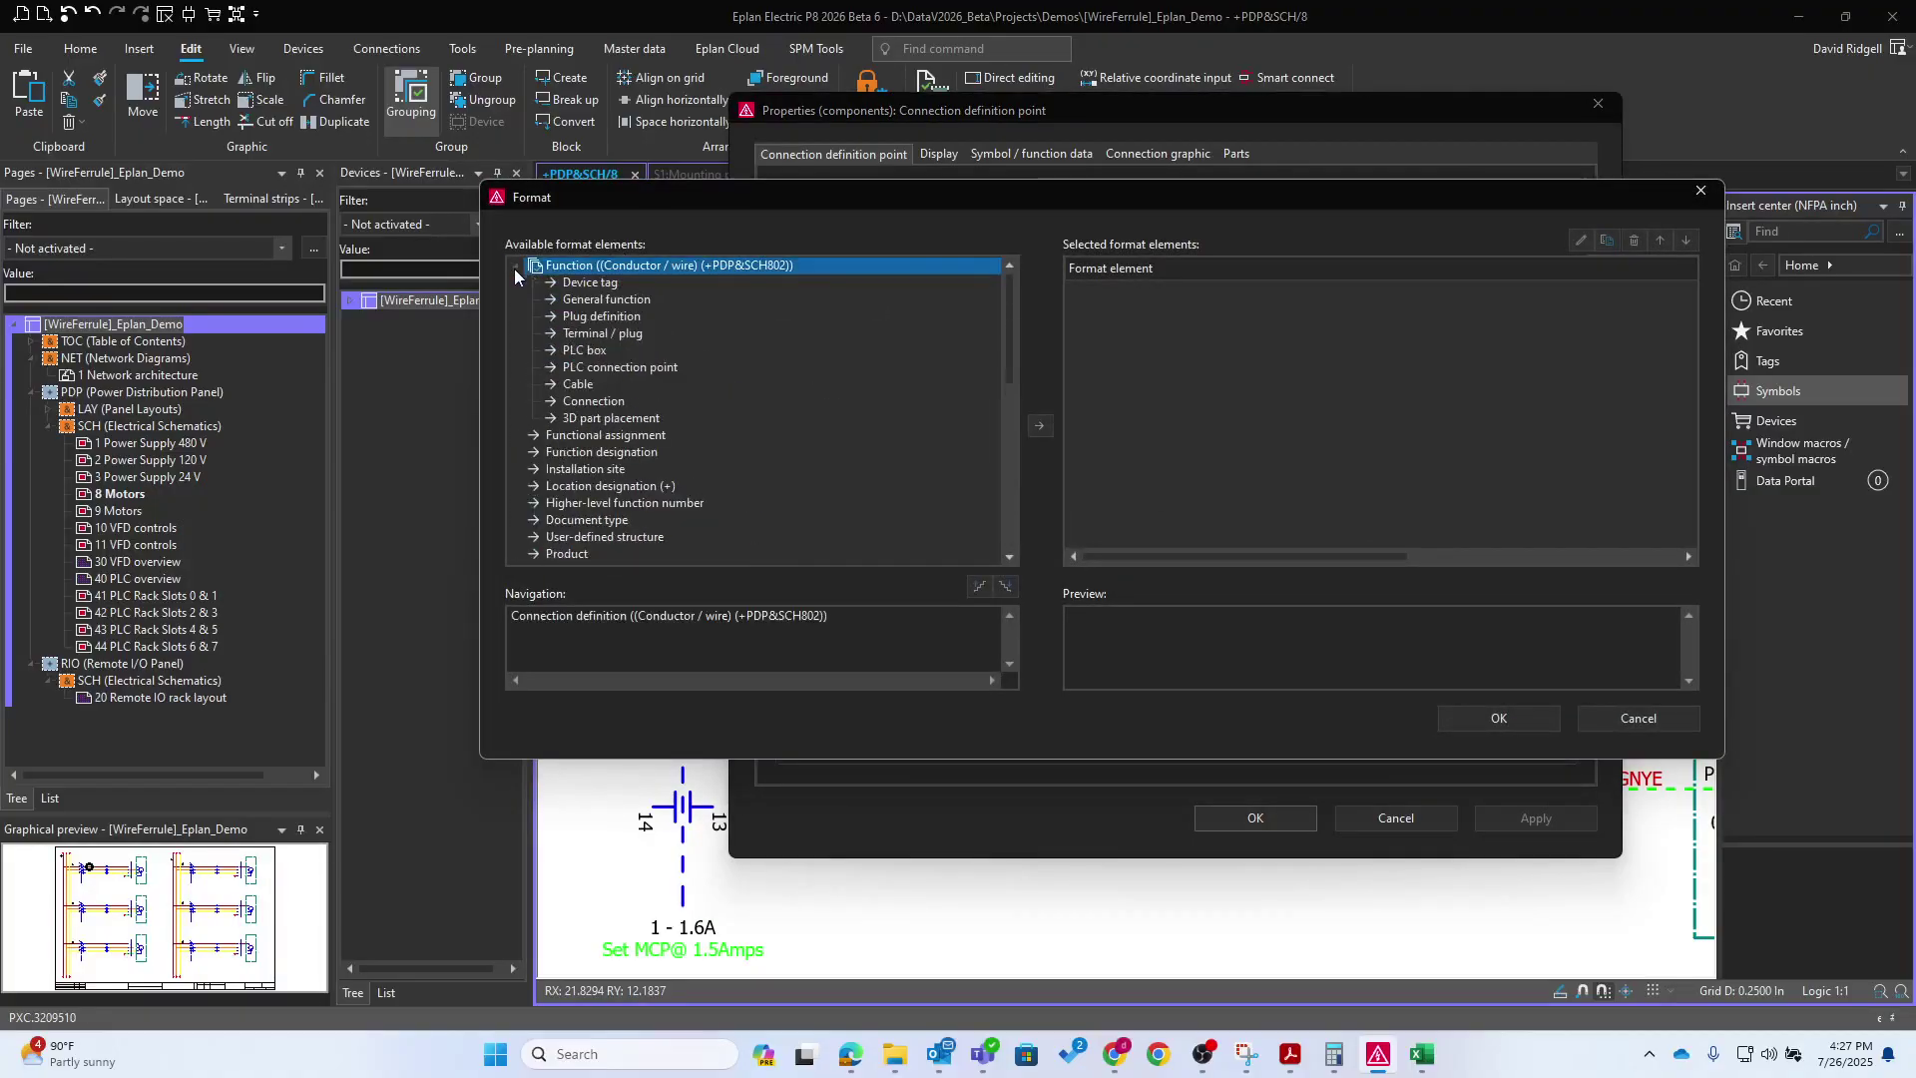
pyautogui.click(609, 402)
pyautogui.doubleClick(602, 402)
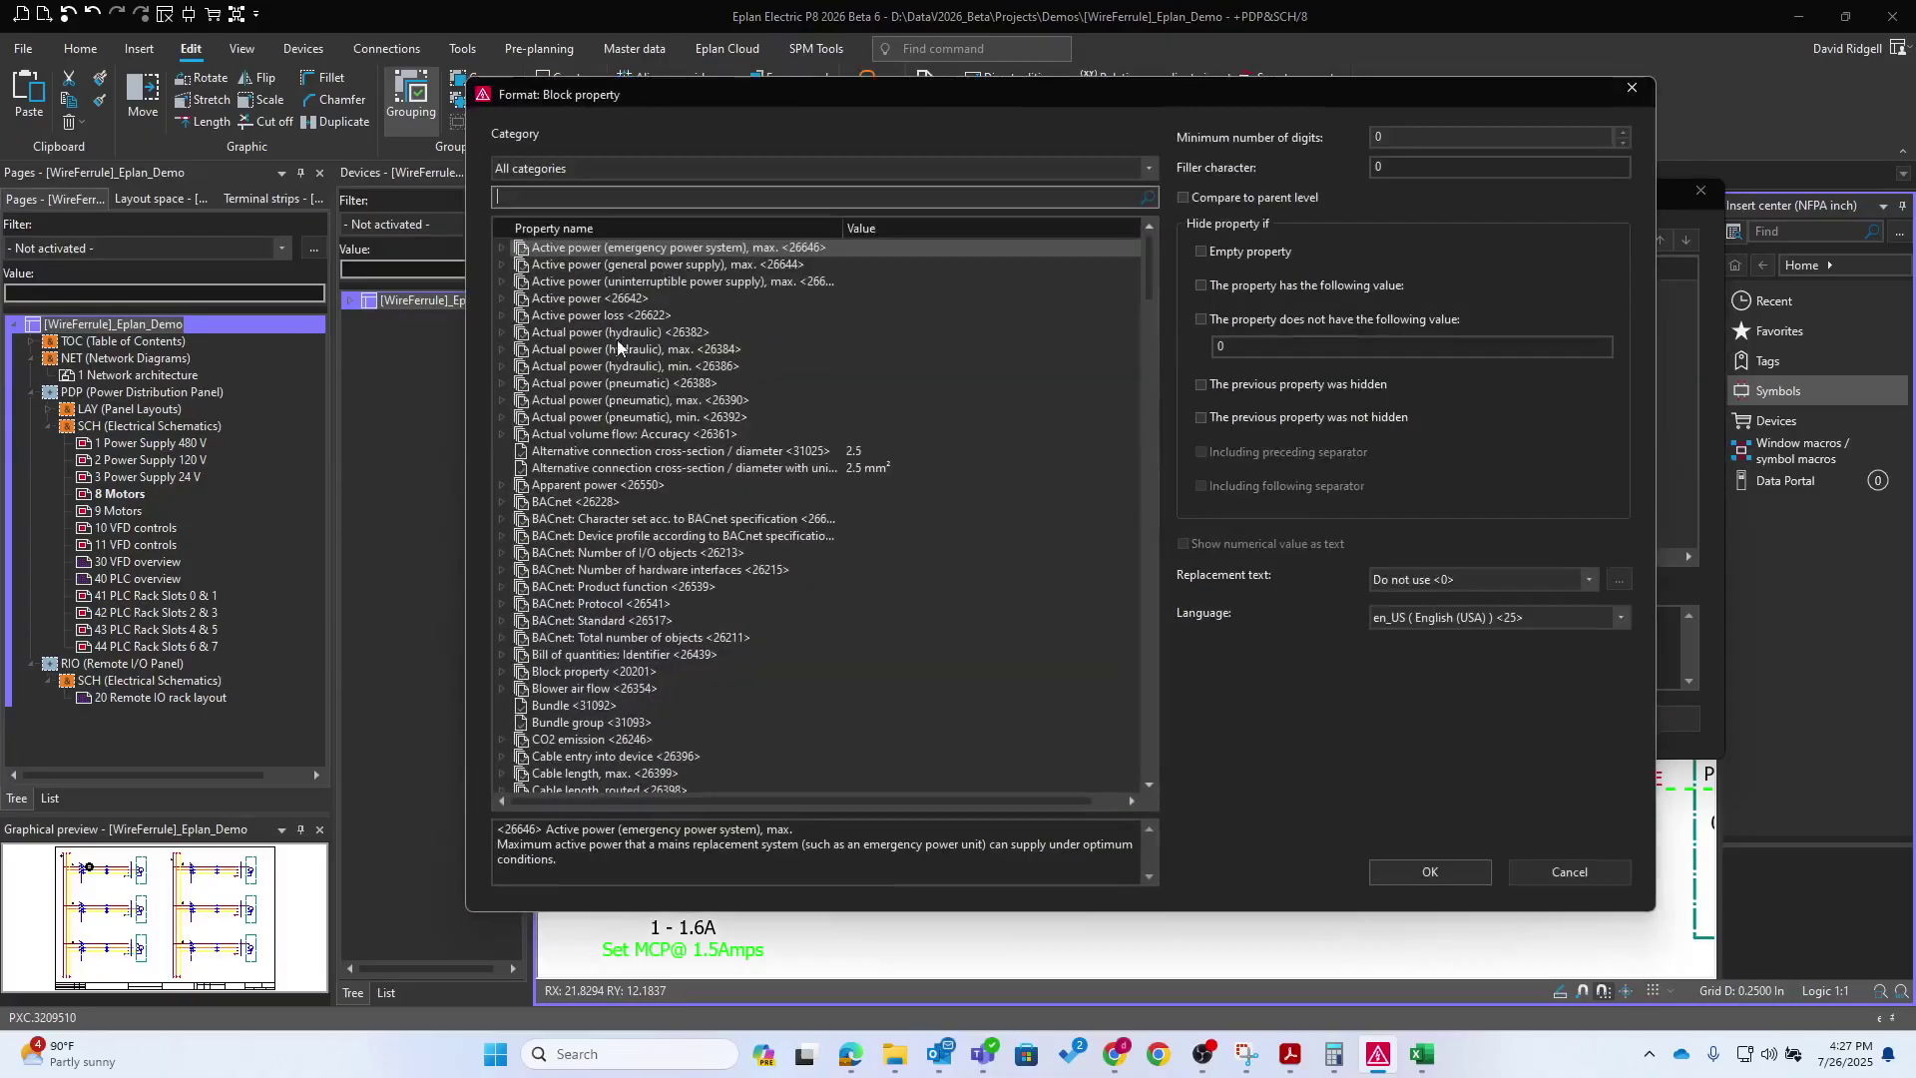
pyautogui.write('cross sec')
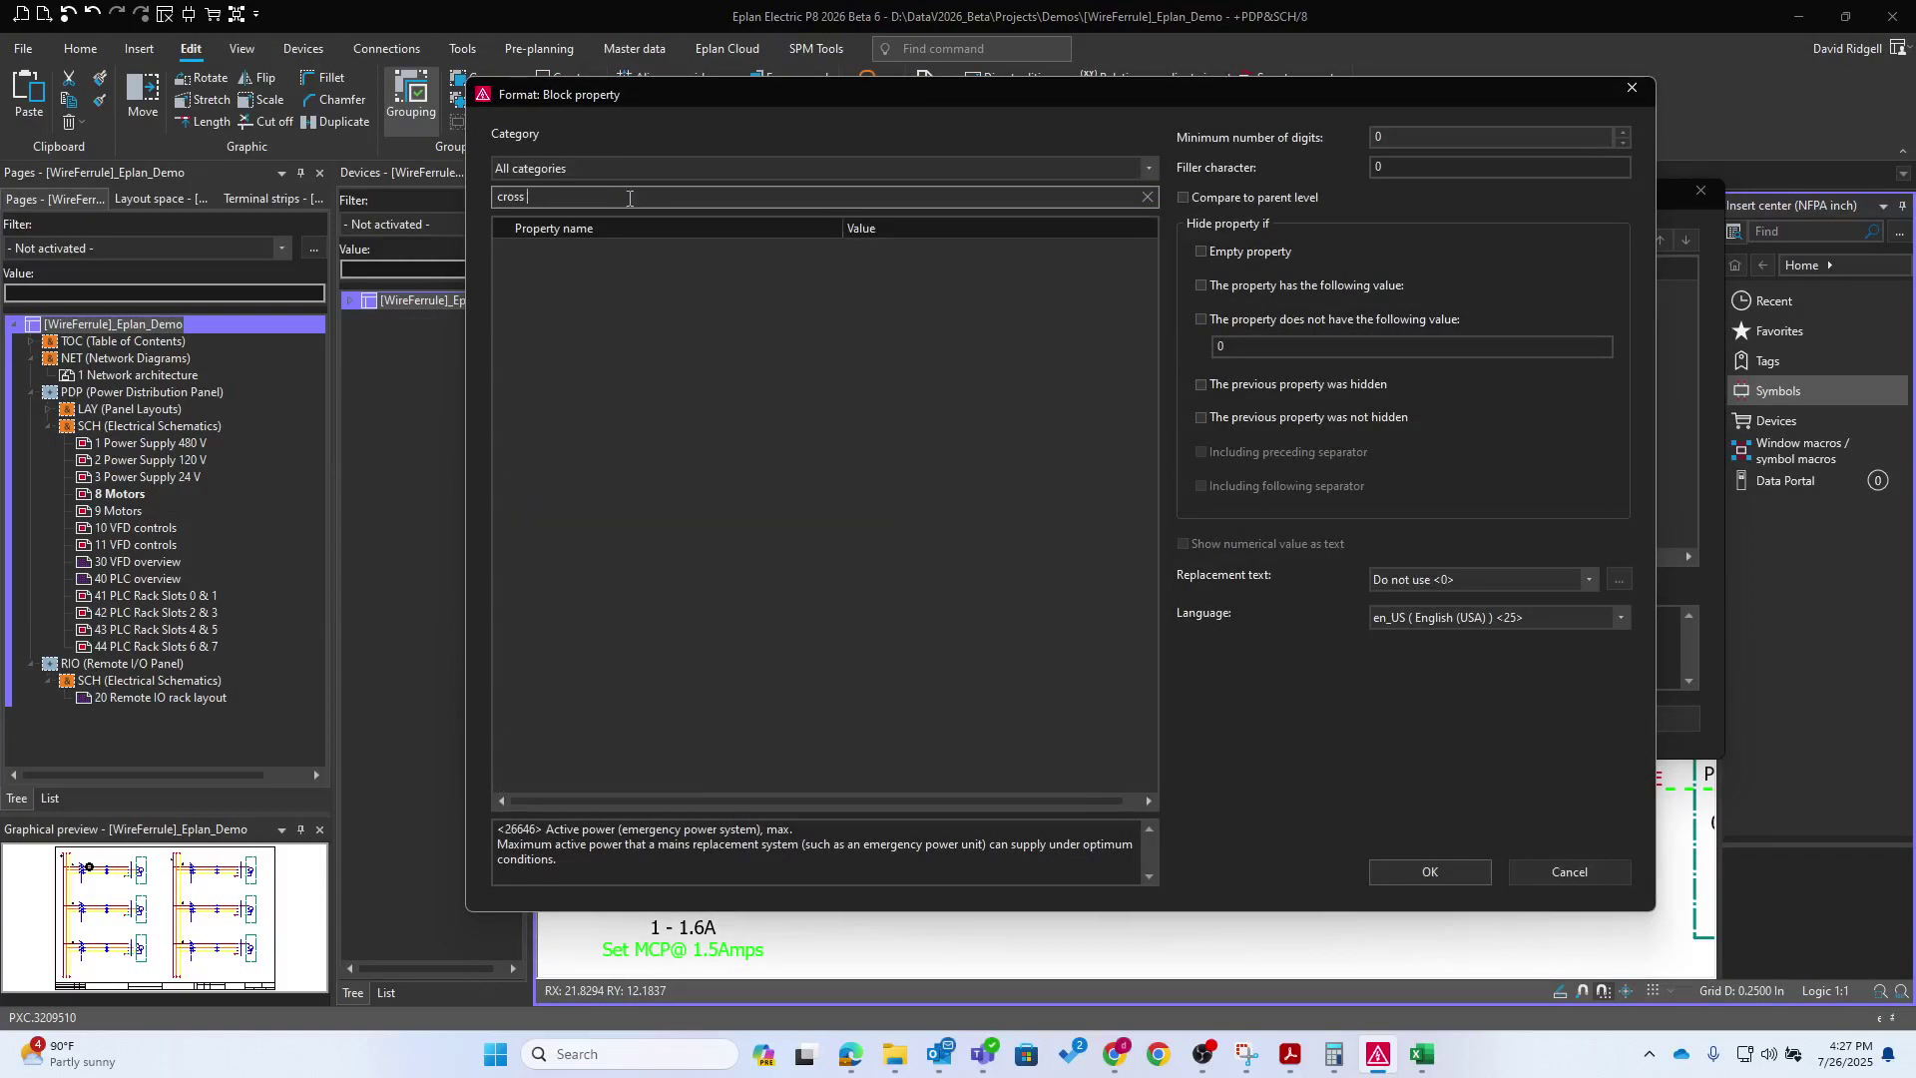
pyautogui.press('BackSpace')
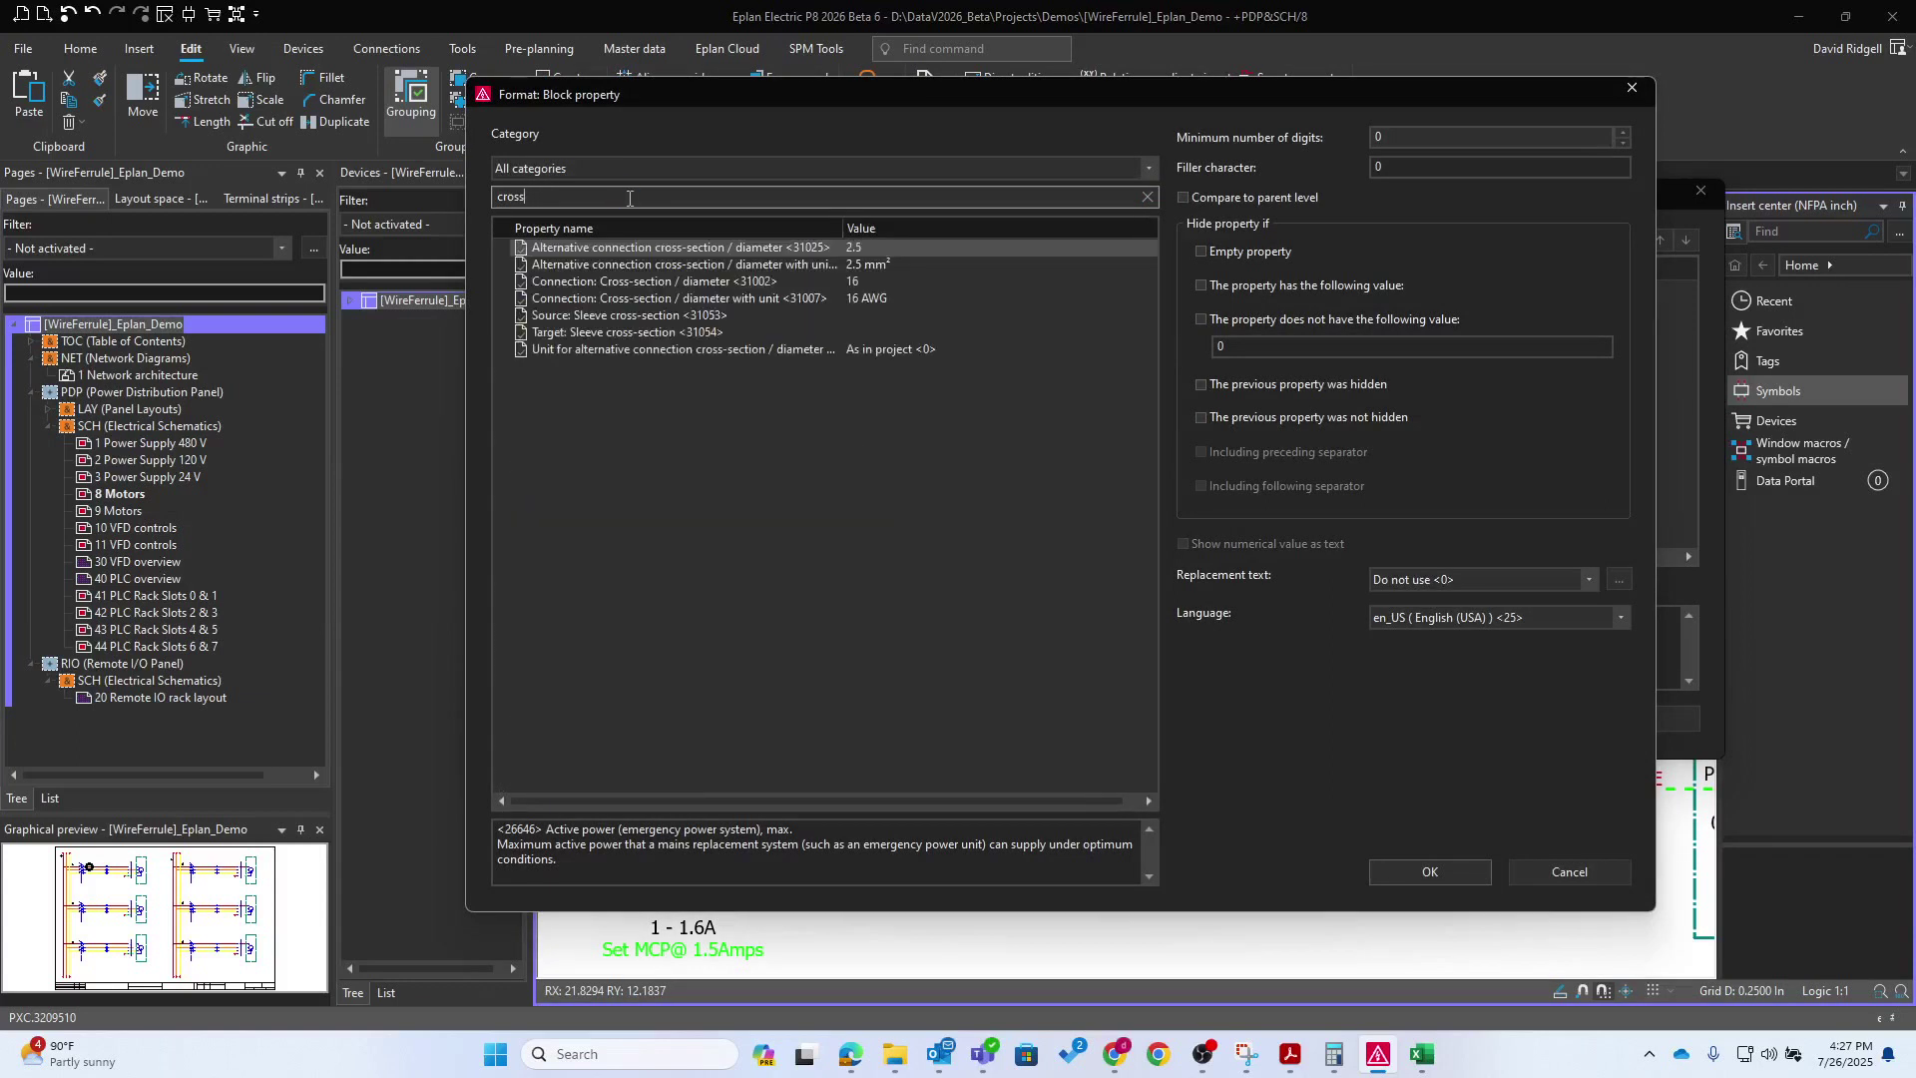
pyautogui.click(662, 285)
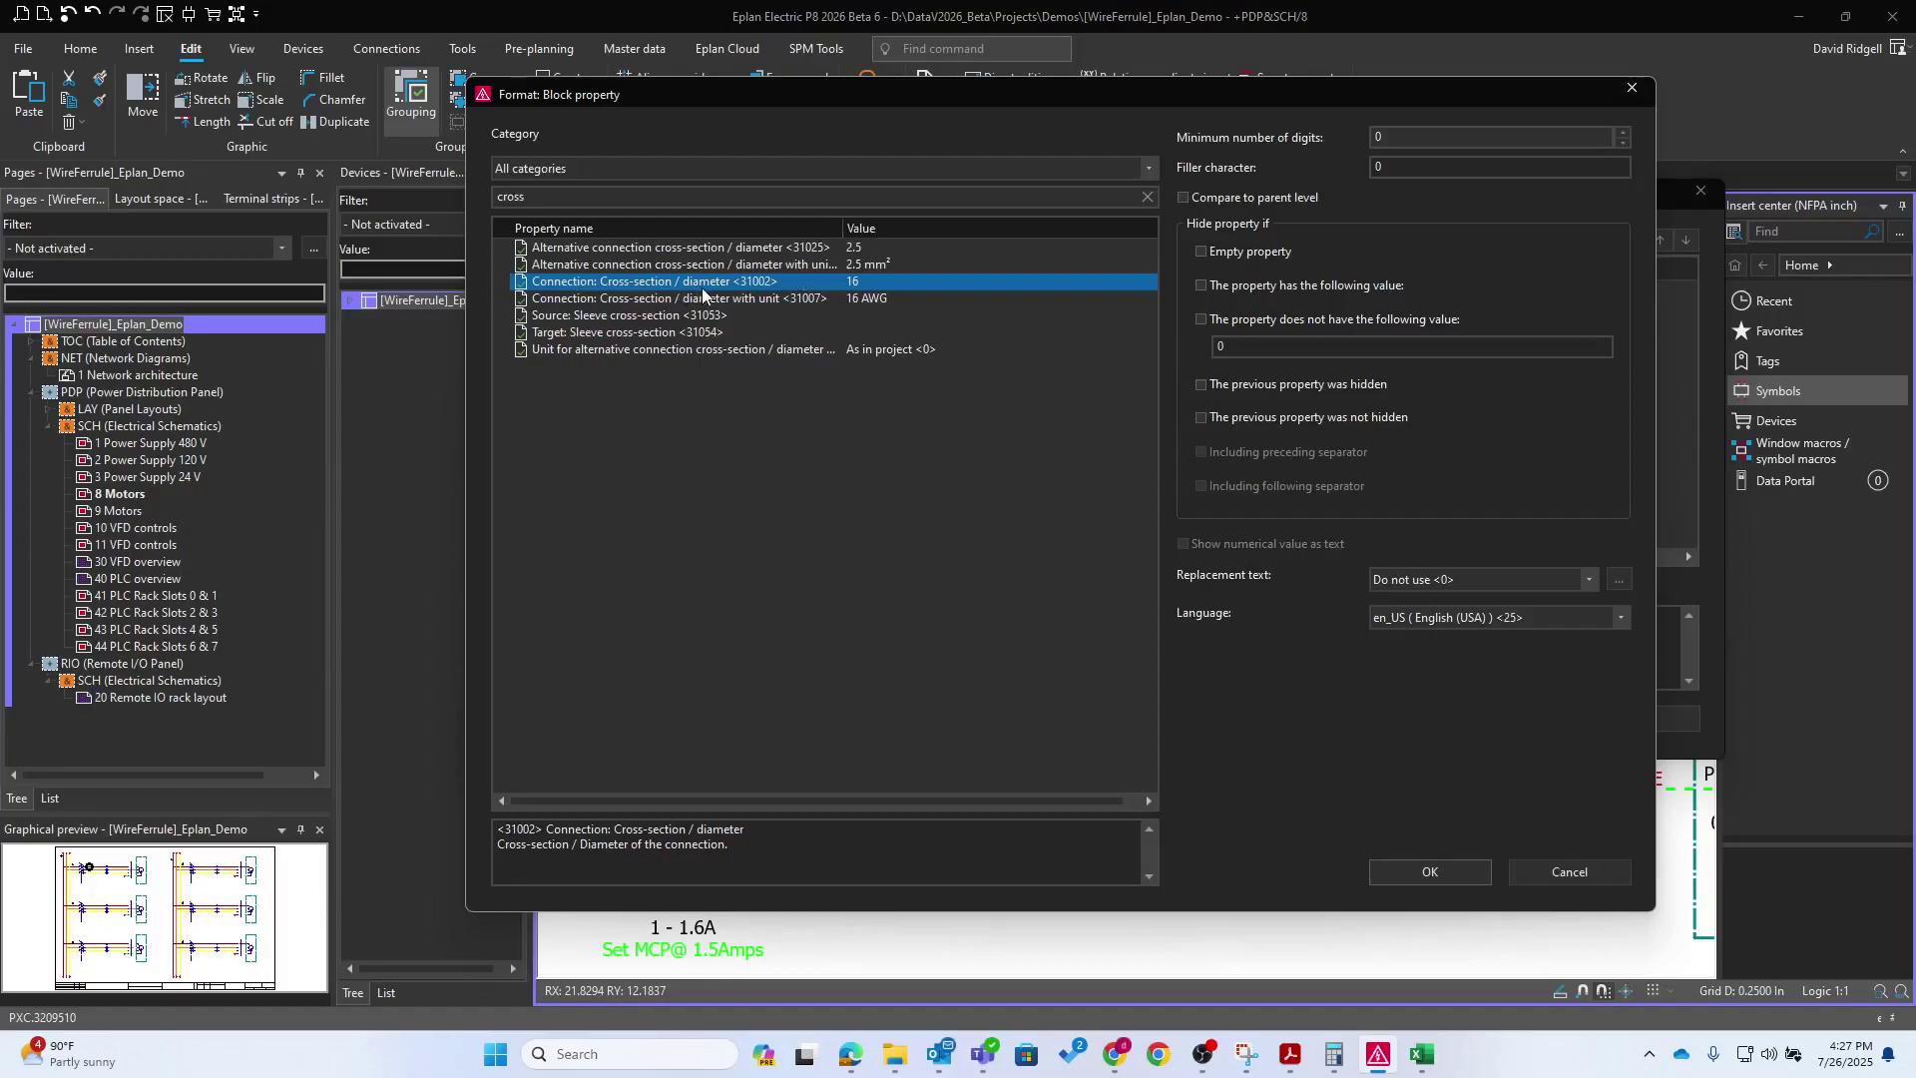
pyautogui.doubleClick(687, 284)
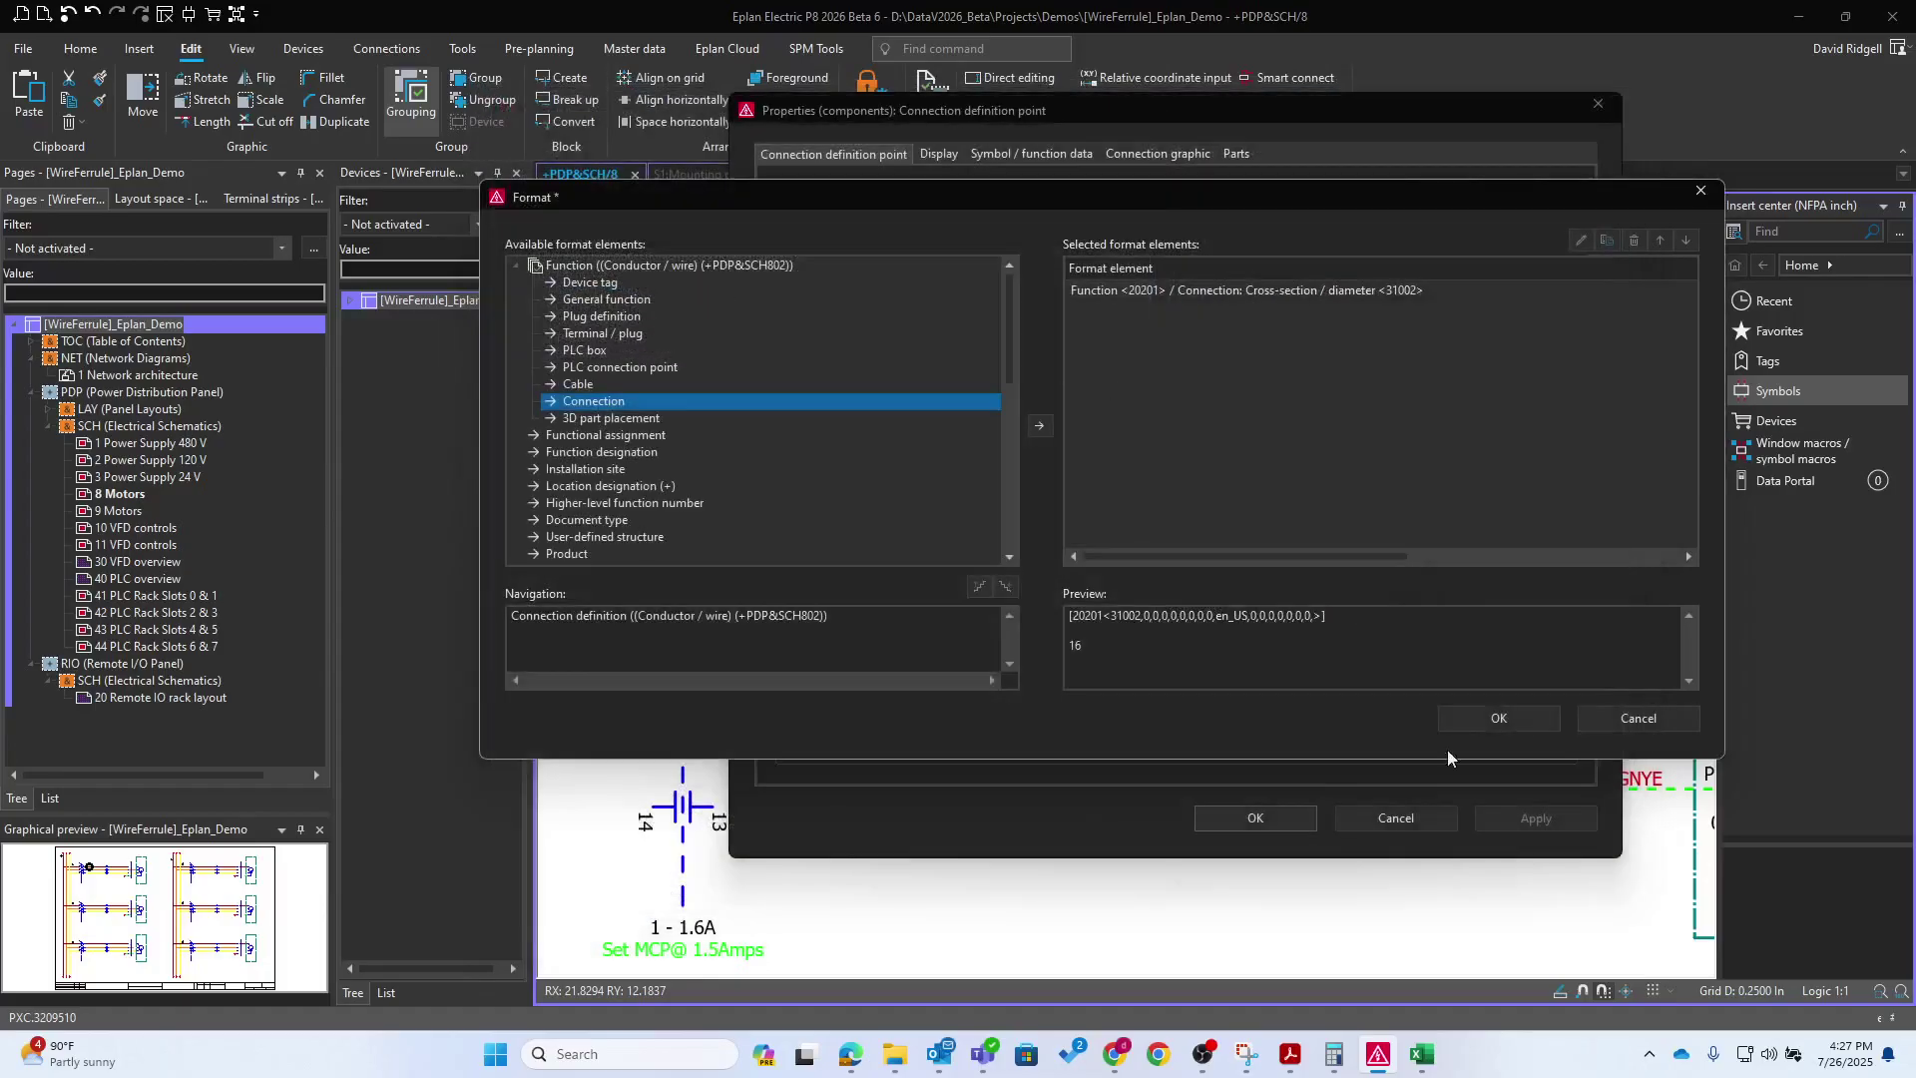
pyautogui.click(1485, 720)
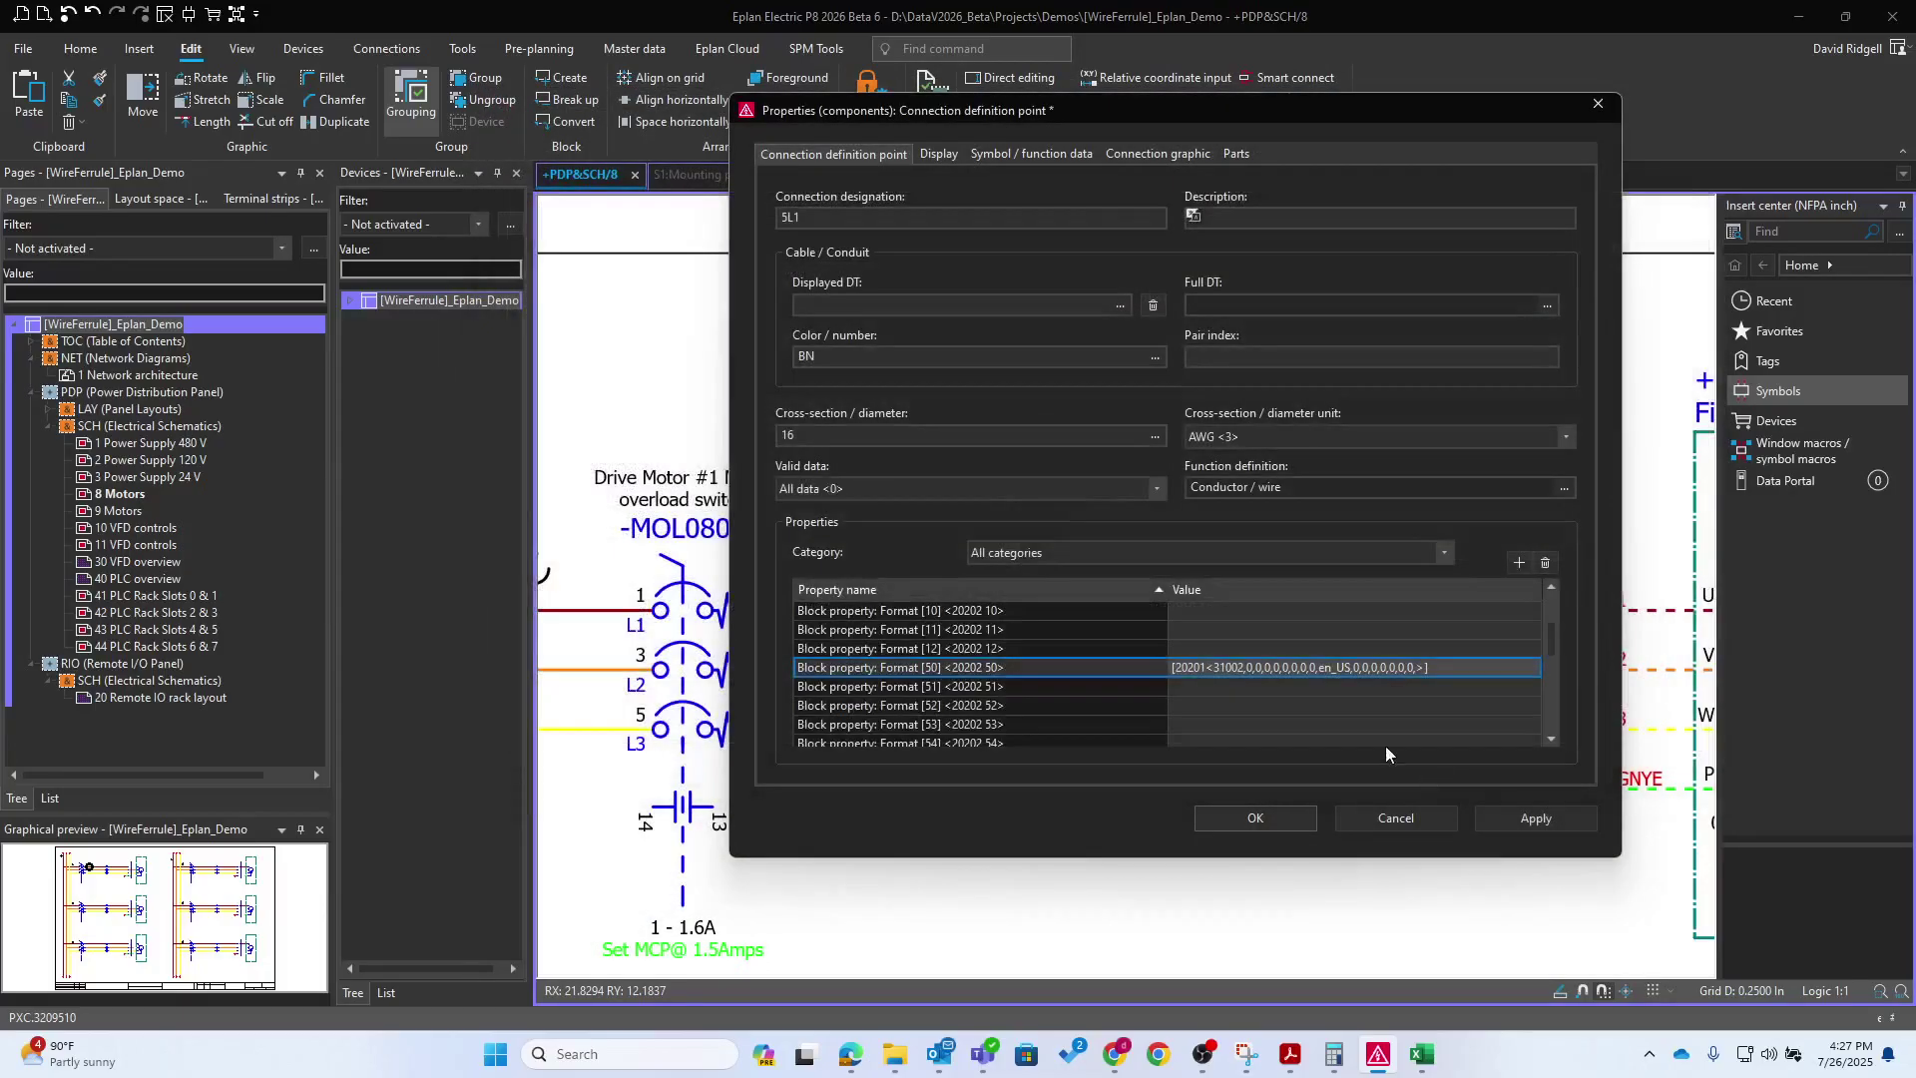
pyautogui.click(1533, 667)
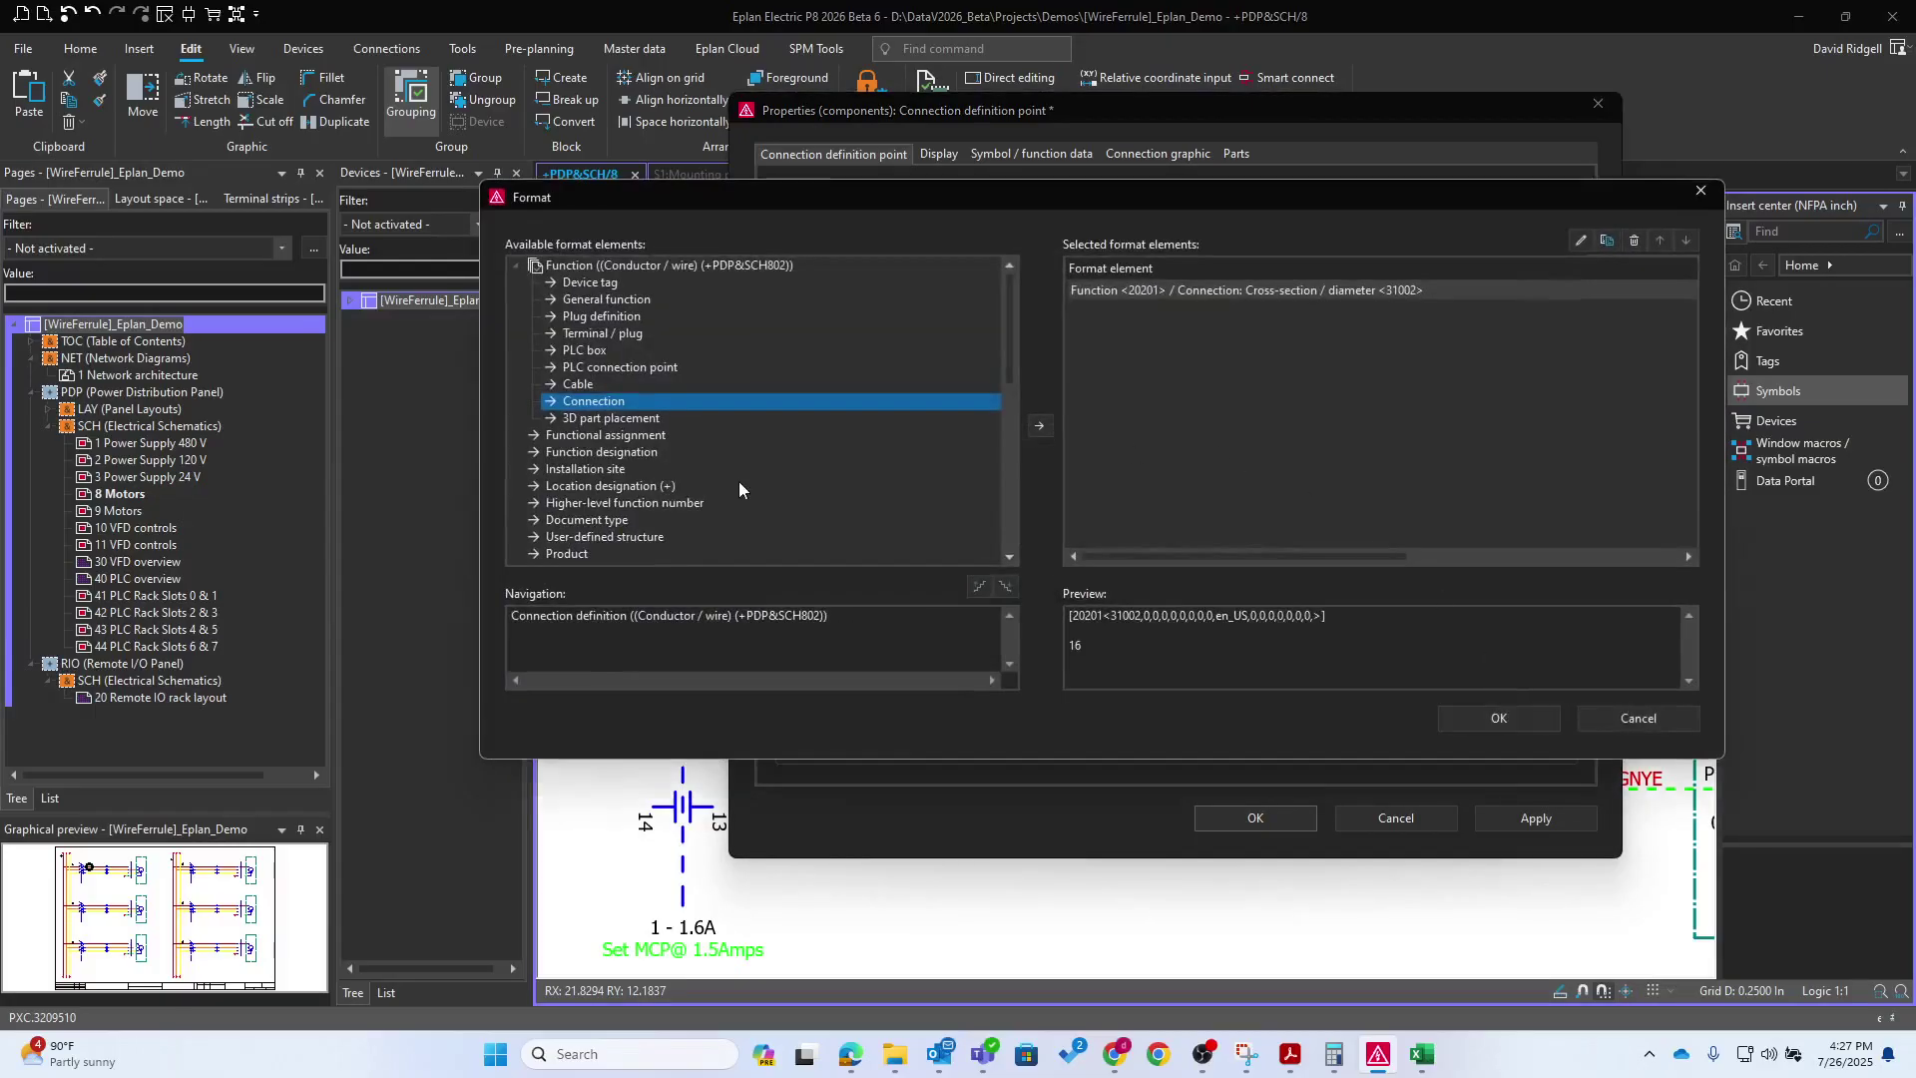
# In the format editor, navigate Other representation types to Function 1 of the 3D mounting layout
pyautogui.click(517, 265)
pyautogui.scroll(-3, 589, 361)
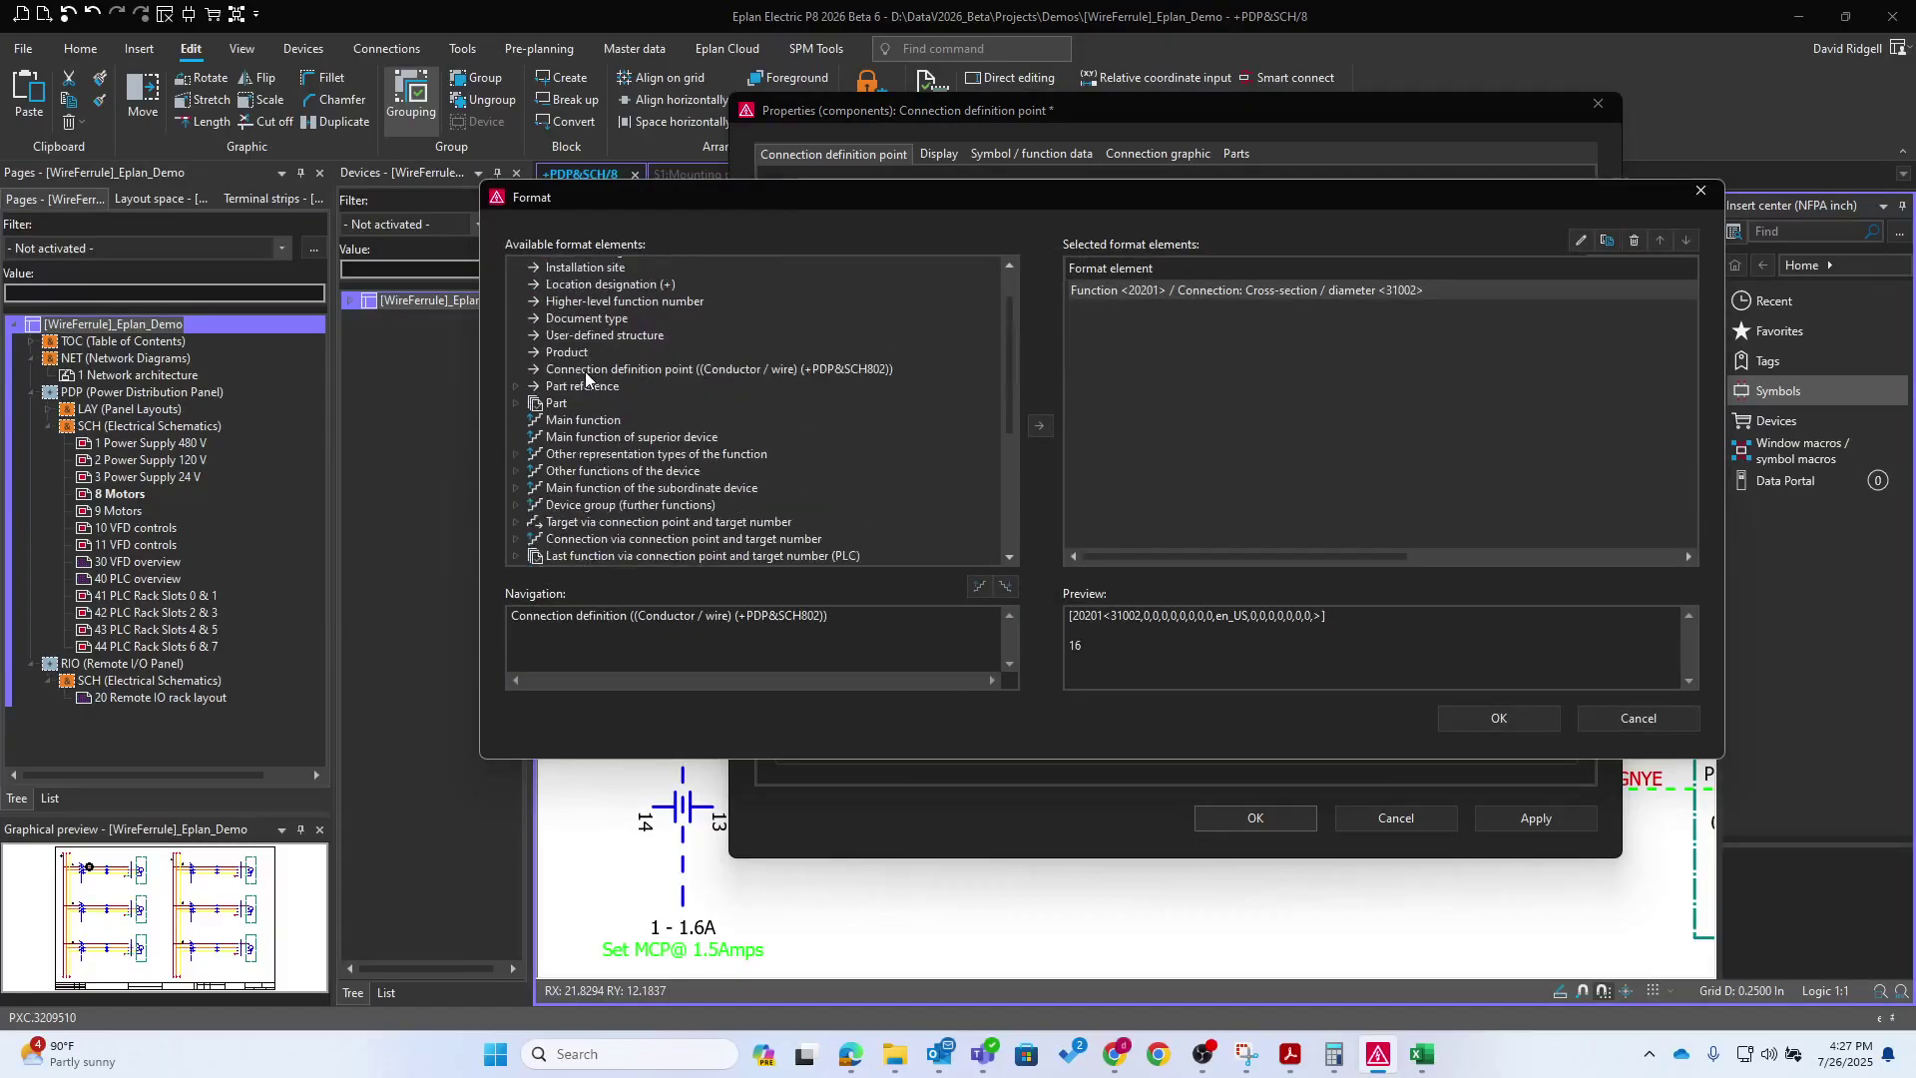
pyautogui.doubleClick(530, 457)
pyautogui.doubleClick(535, 473)
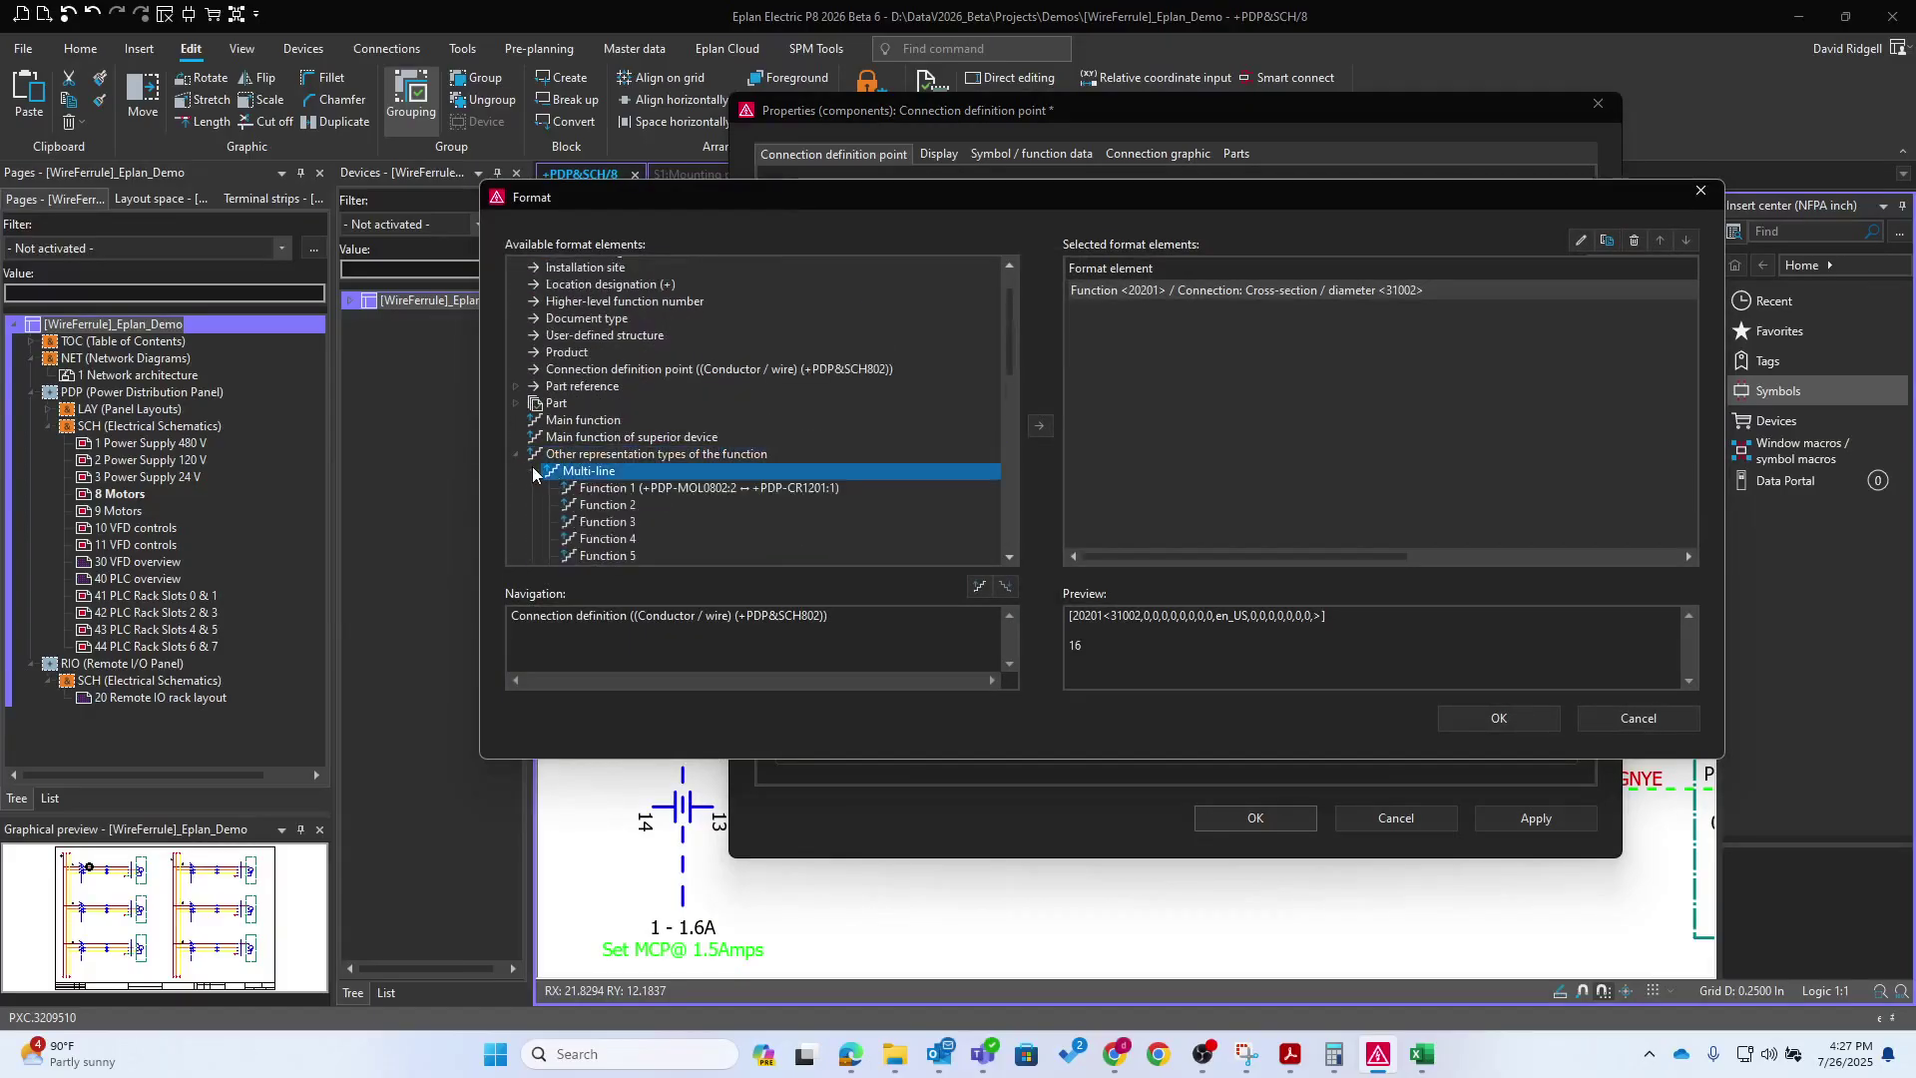
pyautogui.click(533, 473)
pyautogui.scroll(-1, 537, 489)
pyautogui.doubleClick(535, 506)
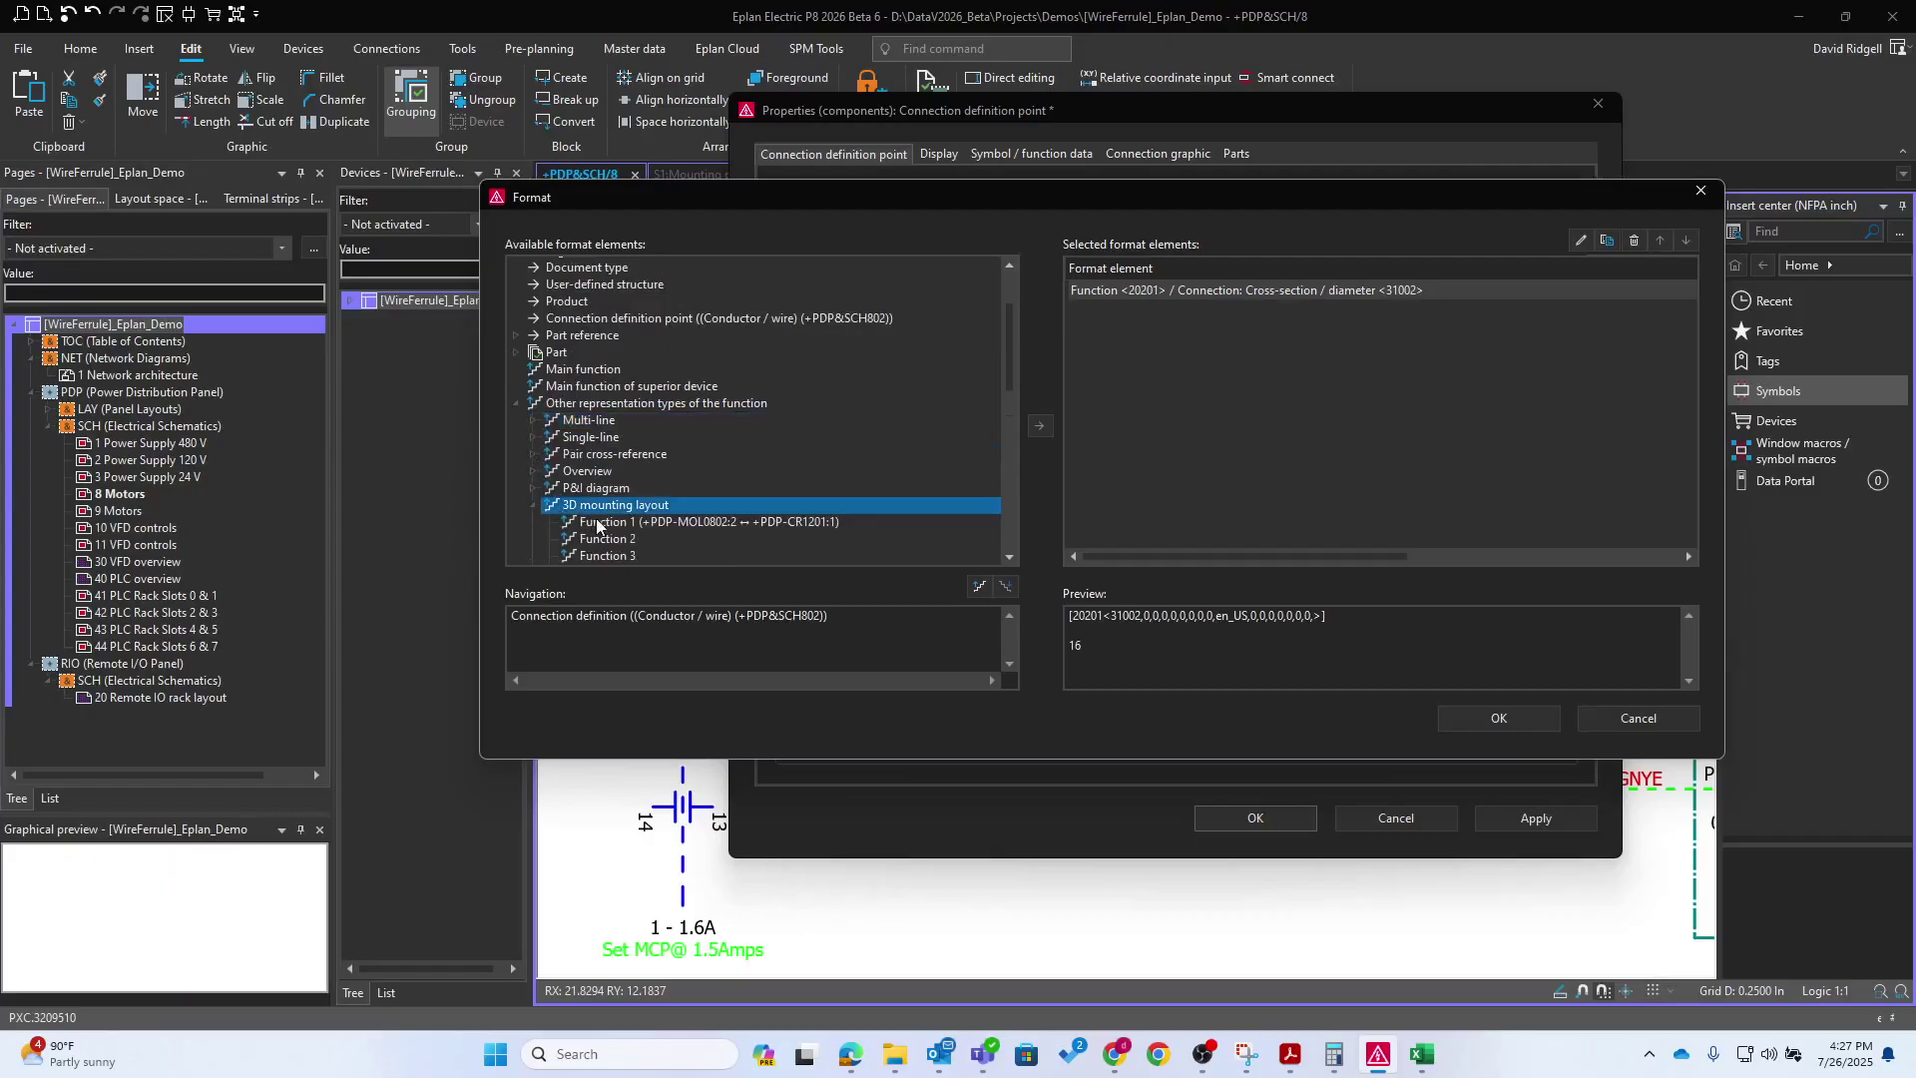
pyautogui.click(597, 526)
pyautogui.click(979, 586)
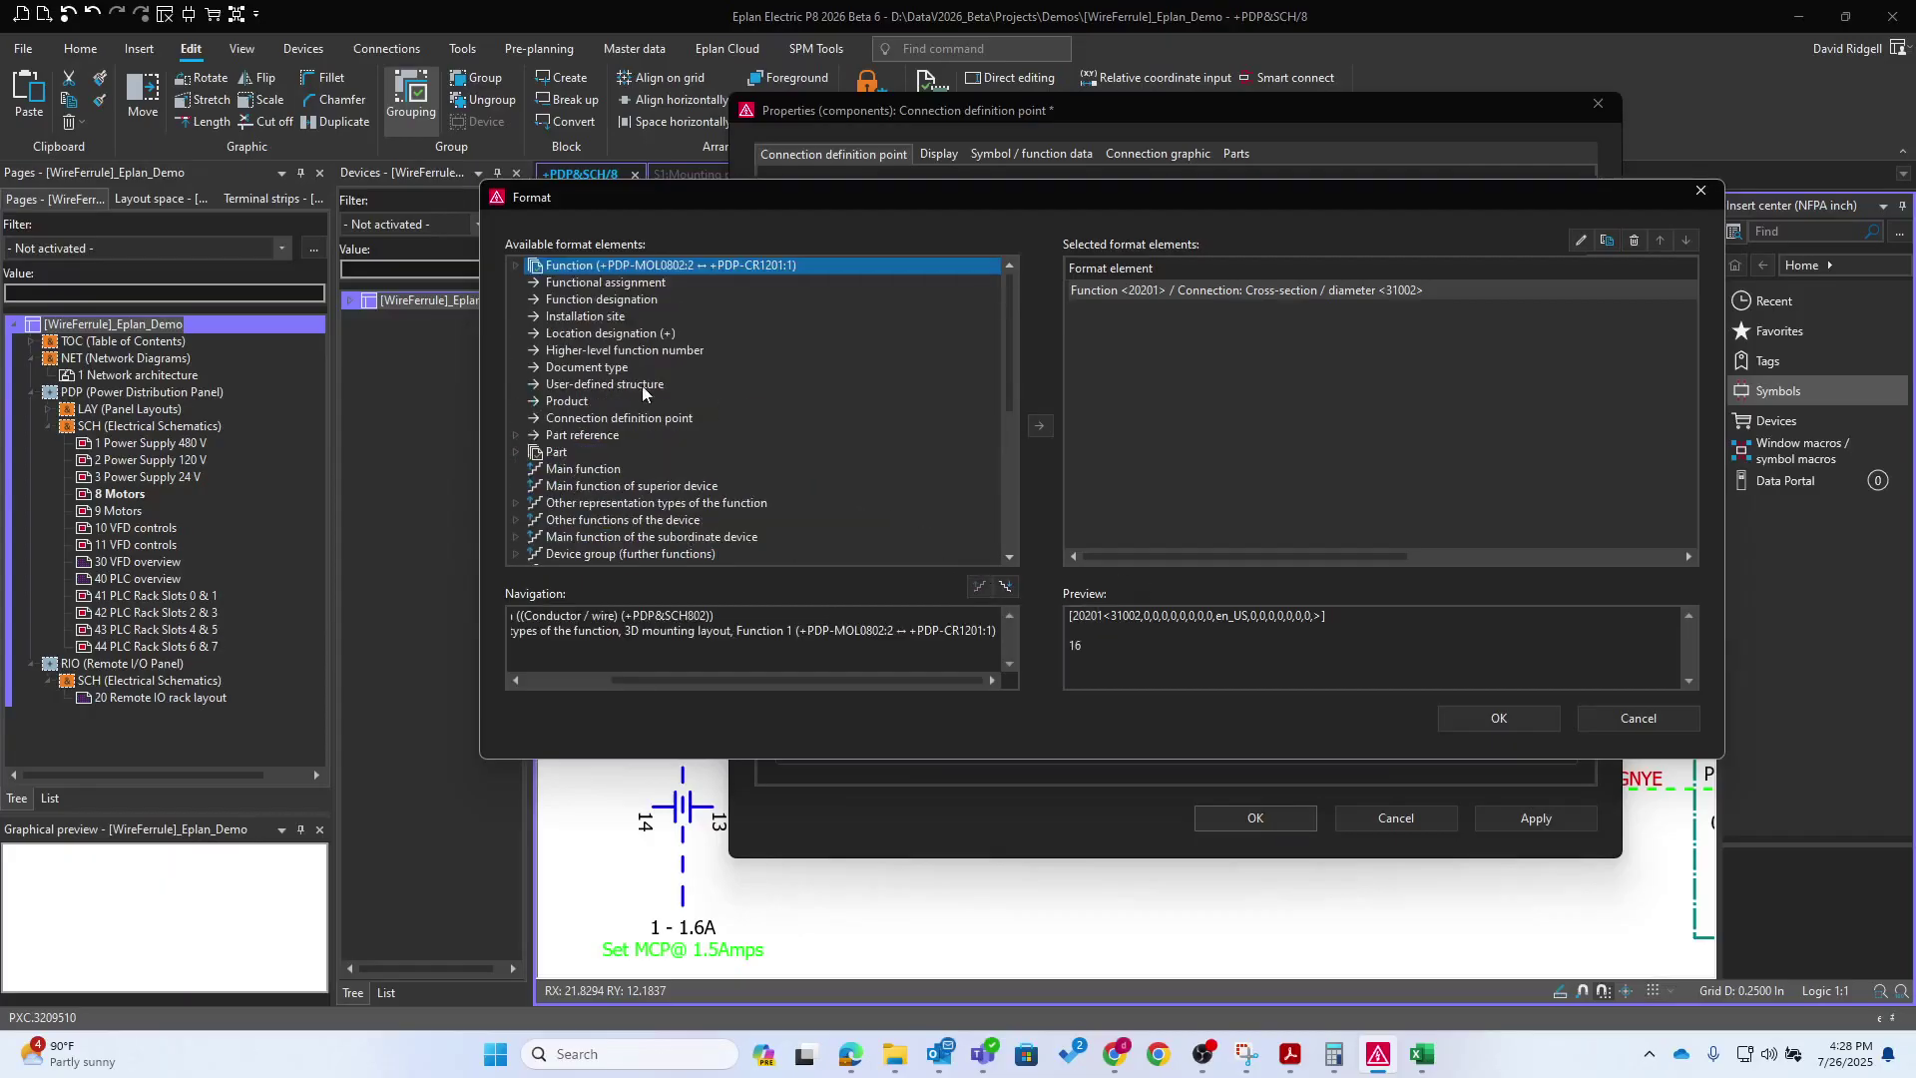
pyautogui.click(516, 266)
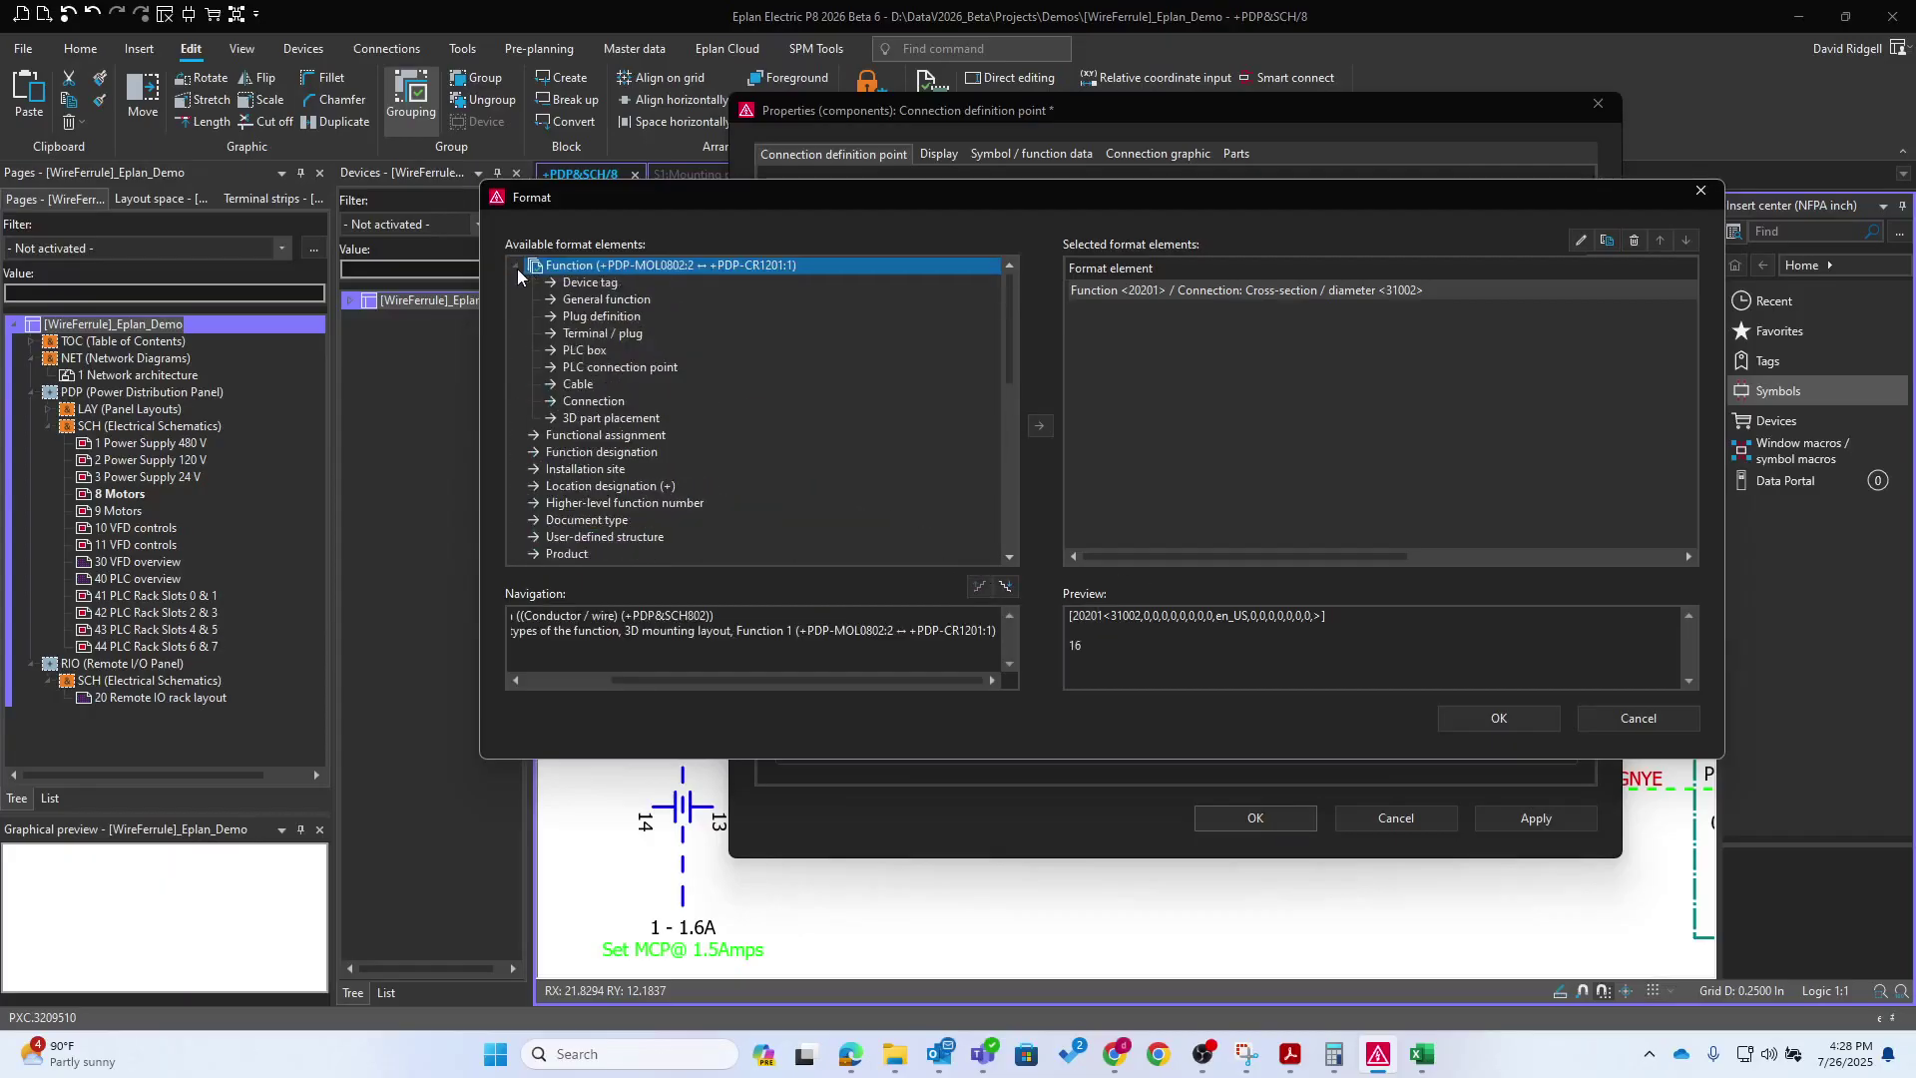
# Append Wire termination processing source <31051> to Format [50], making the preview read 16Ferrule
pyautogui.doubleClick(597, 399)
pyautogui.scroll(-20, 639, 373)
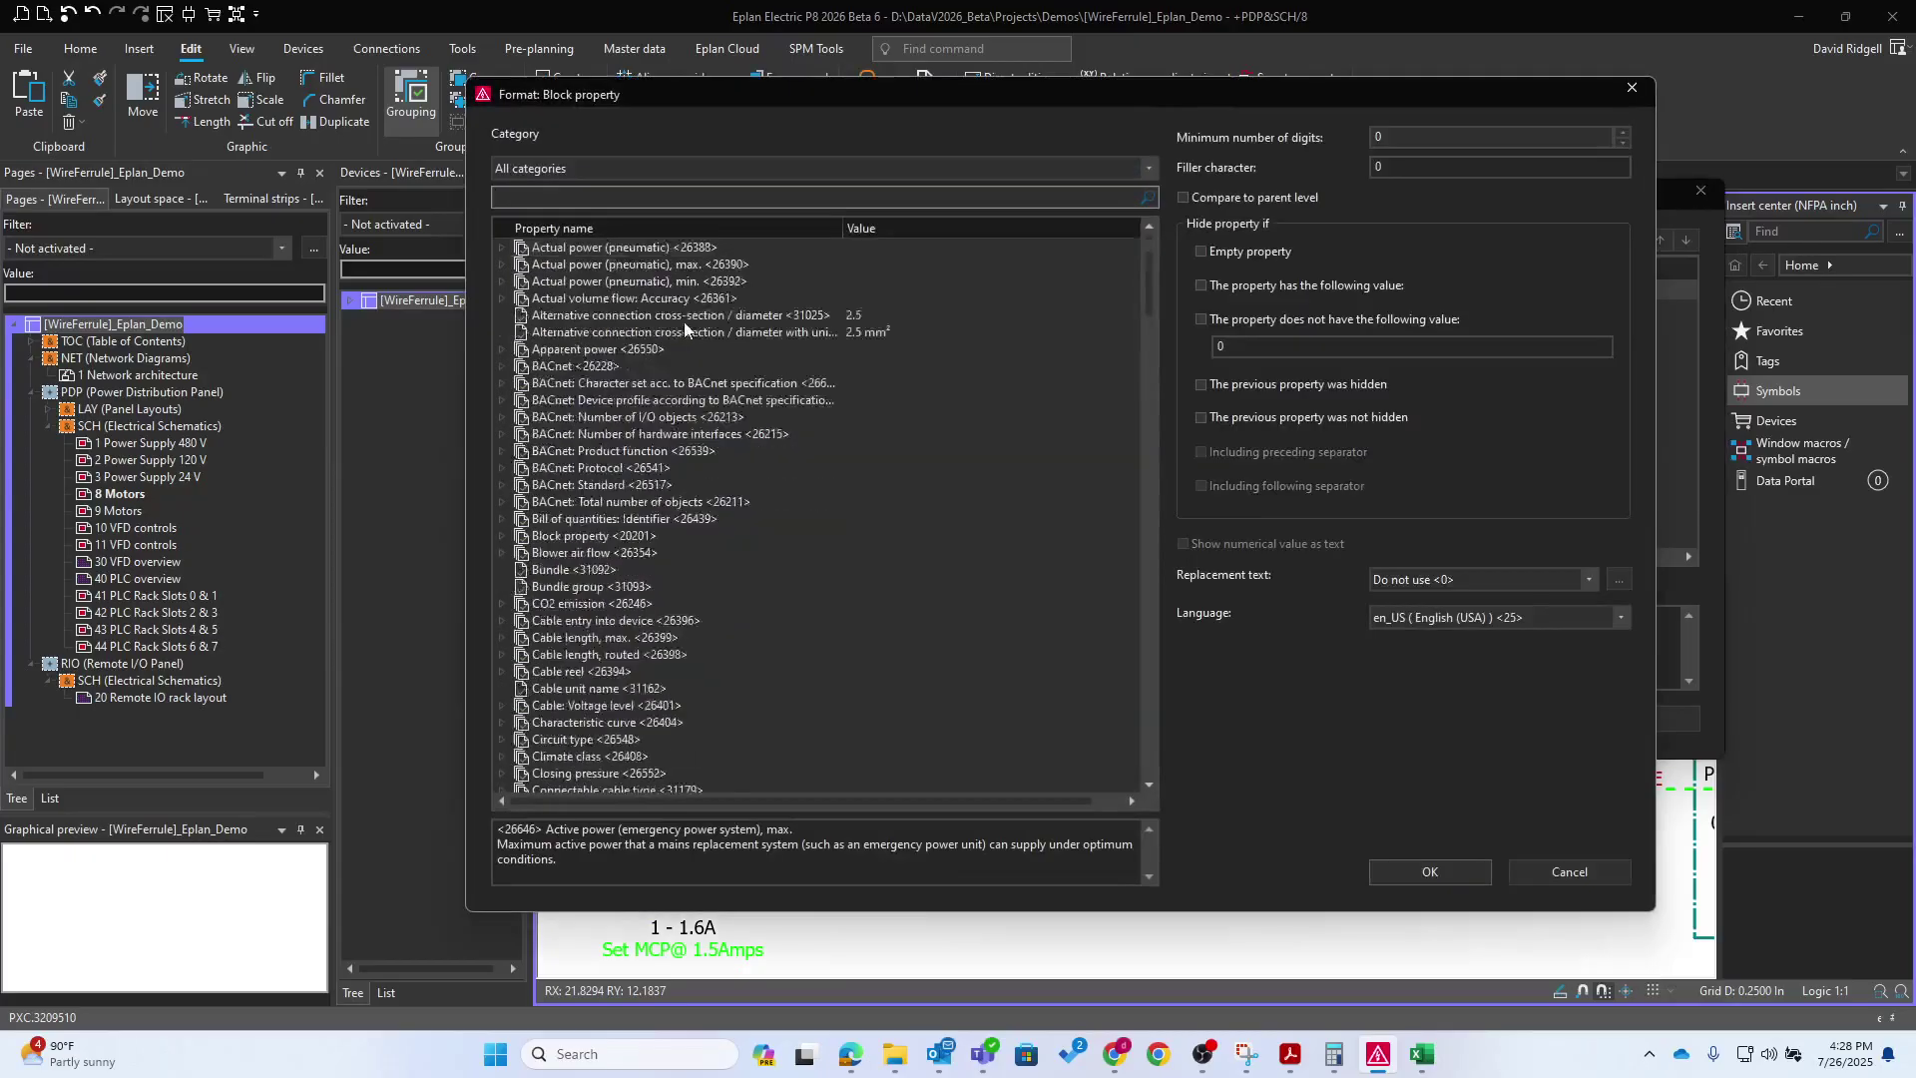
pyautogui.write('process')
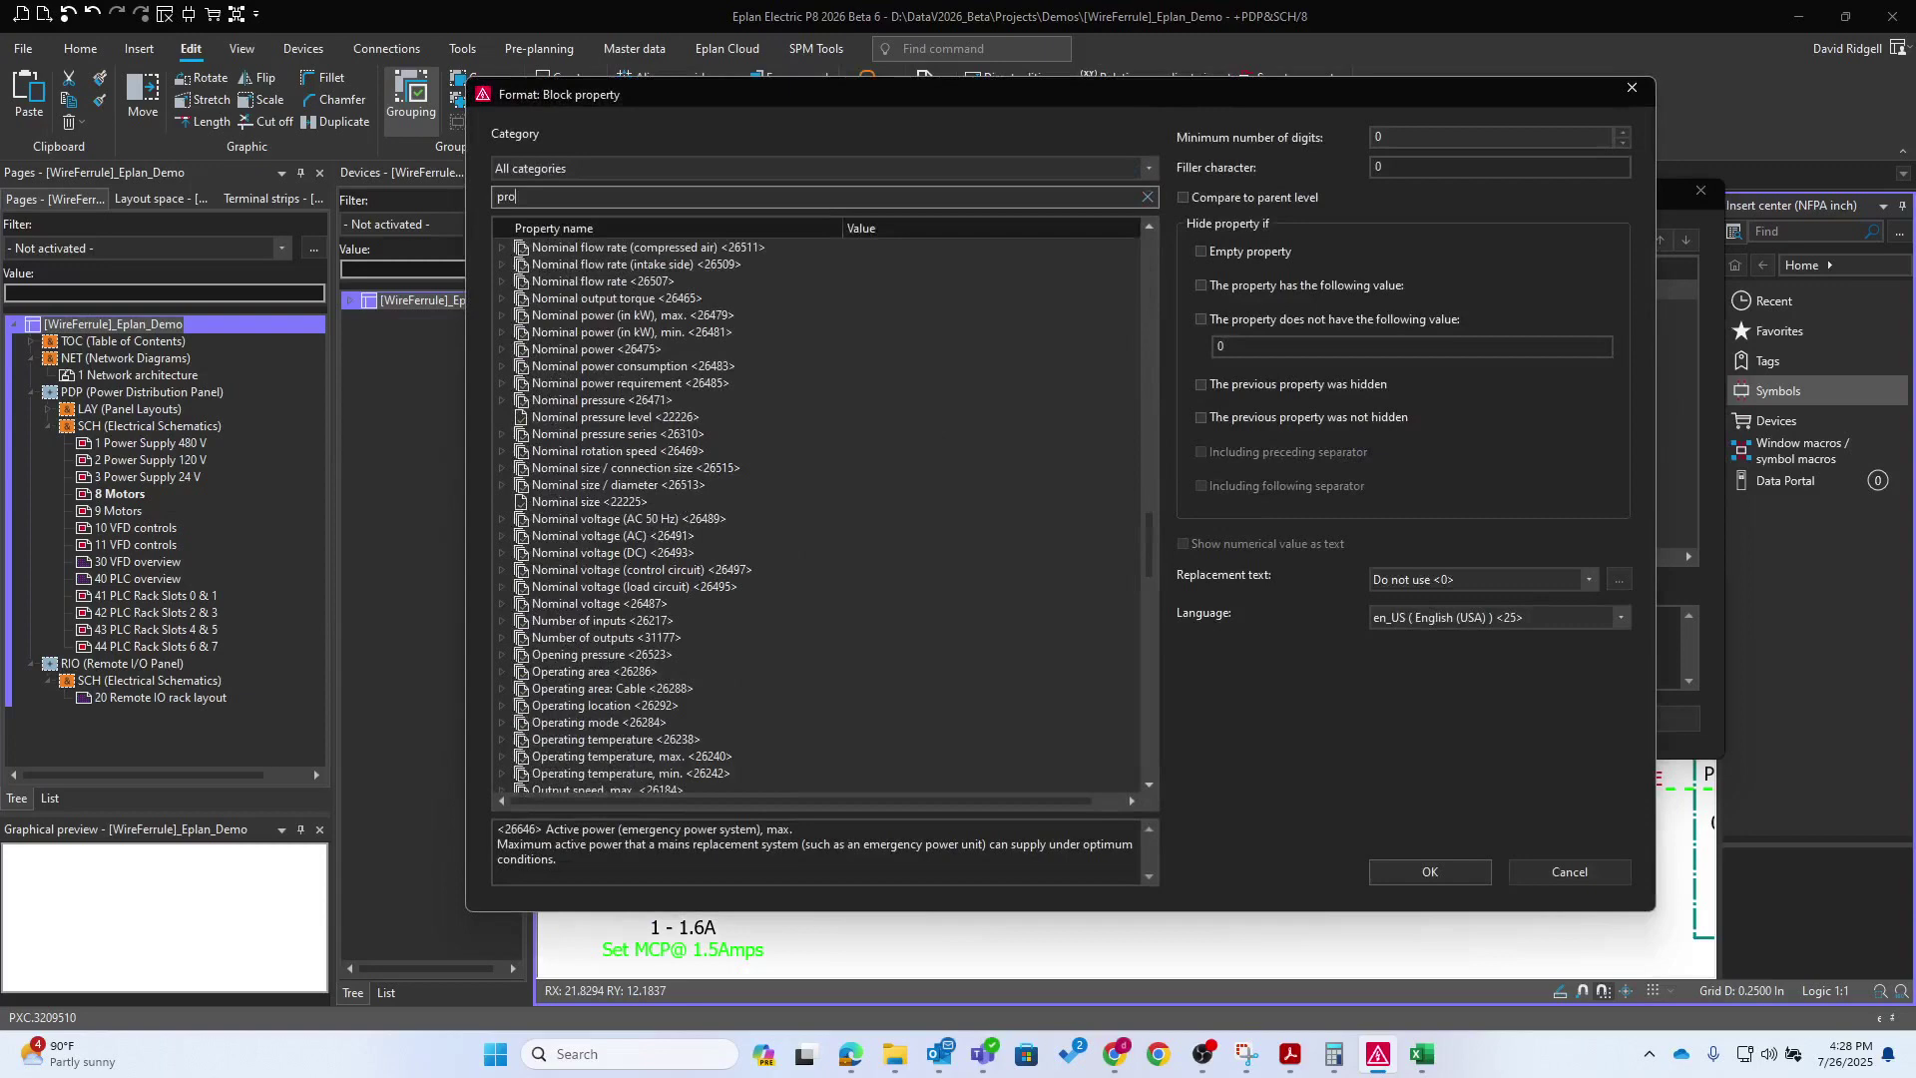
pyautogui.click(522, 251)
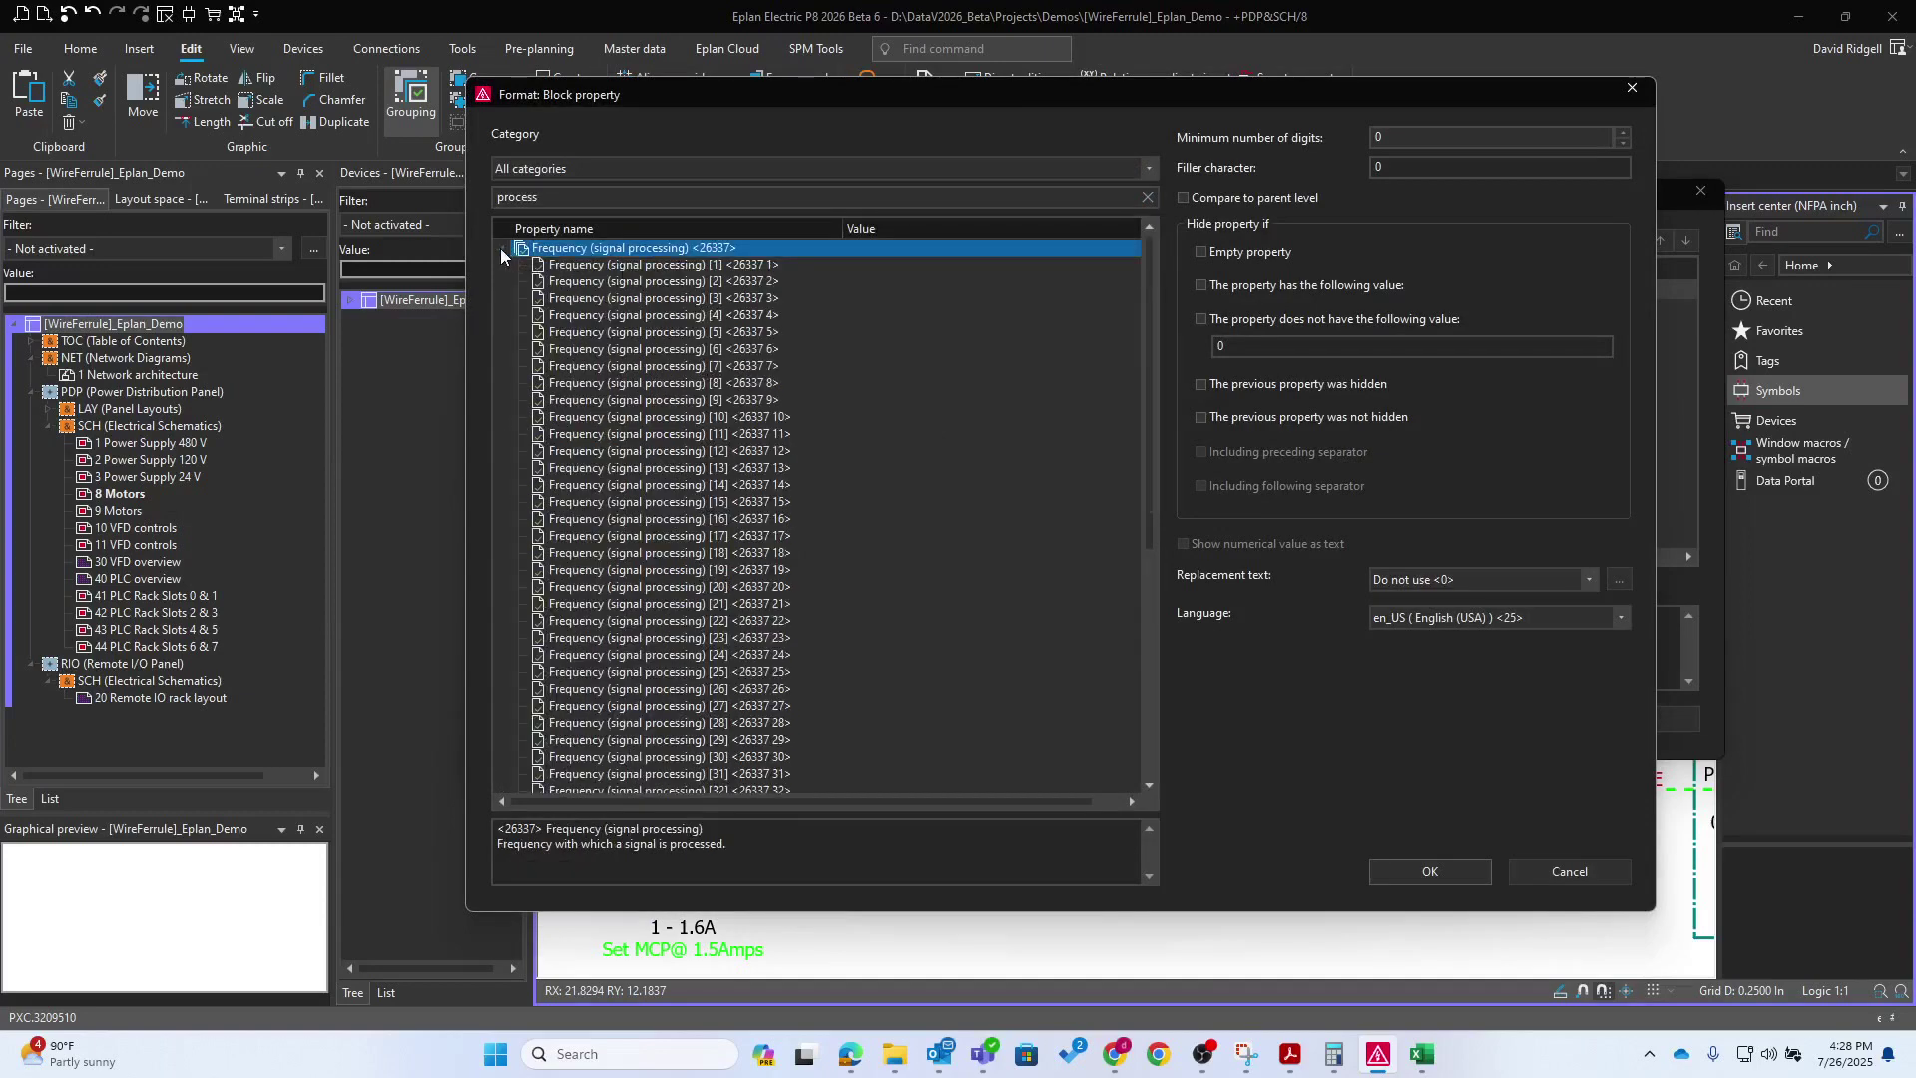
pyautogui.click(501, 247)
pyautogui.click(709, 317)
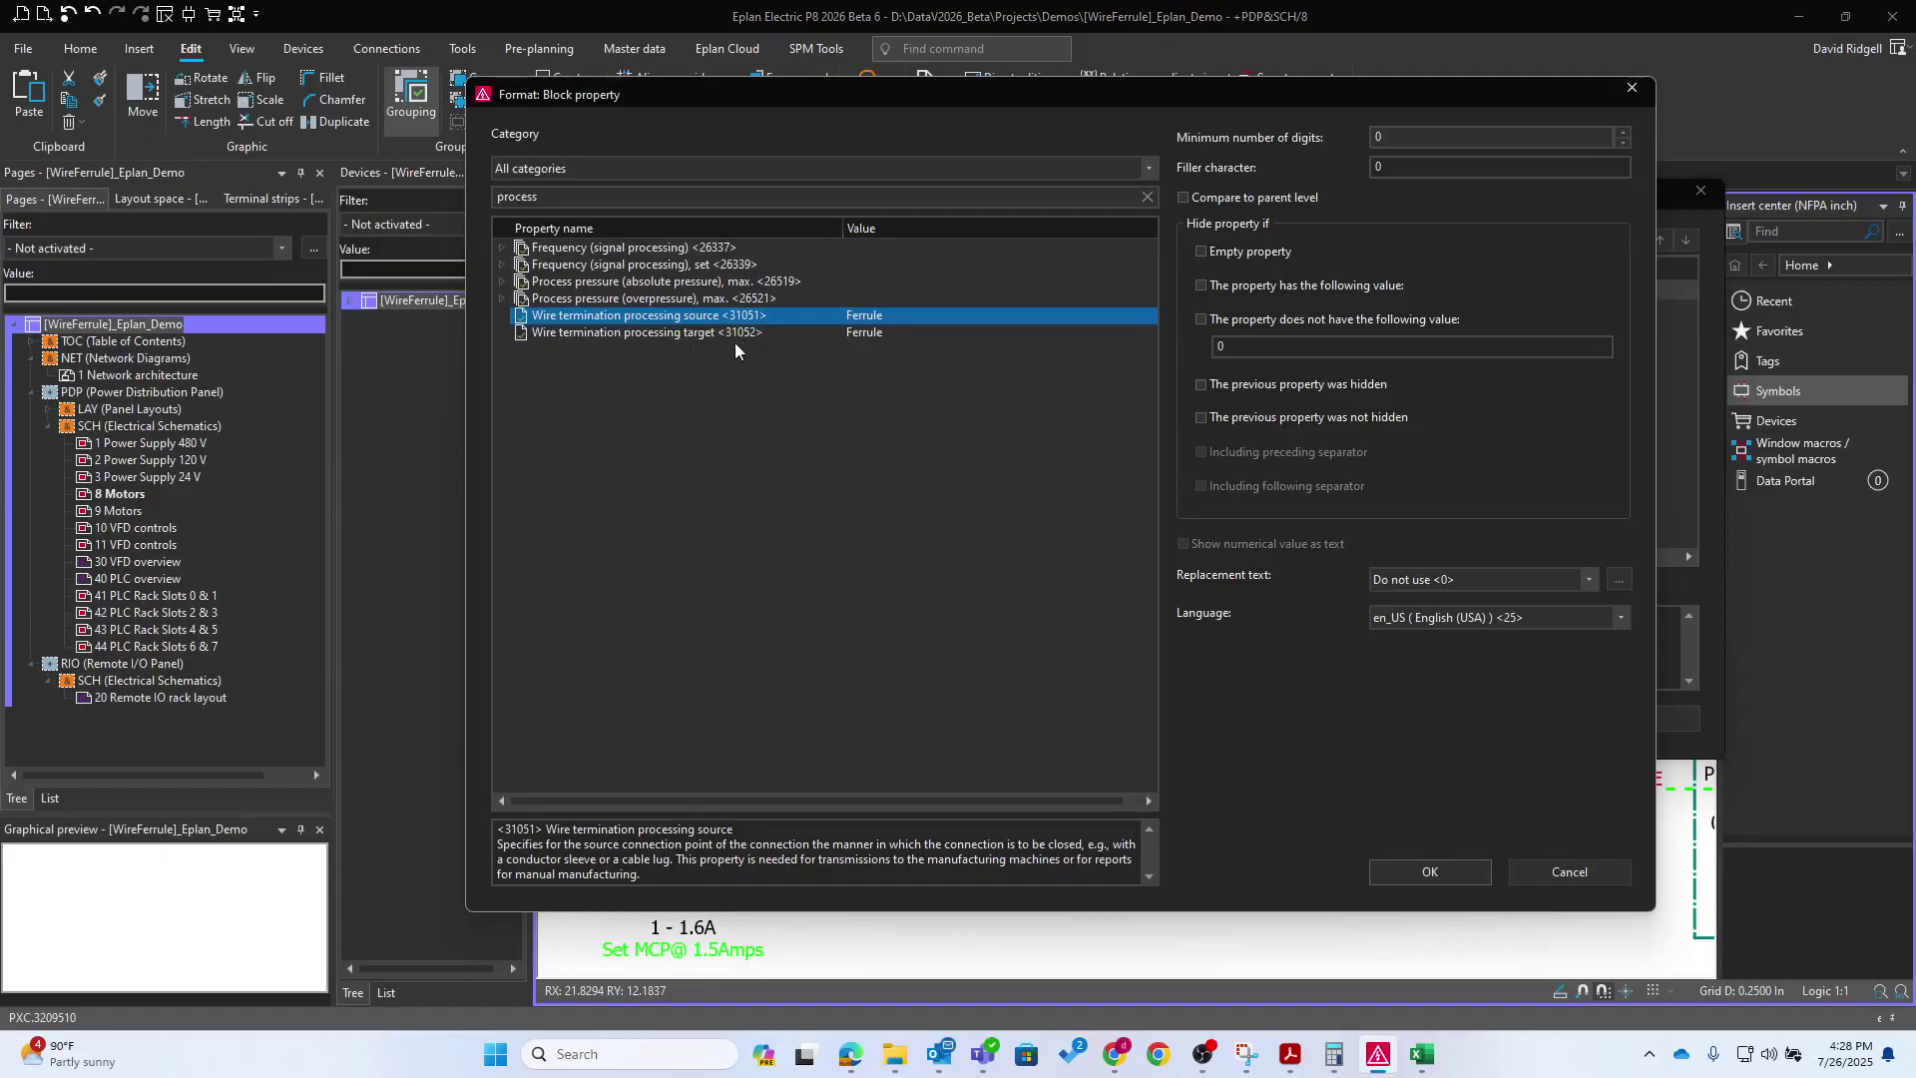
pyautogui.doubleClick(727, 315)
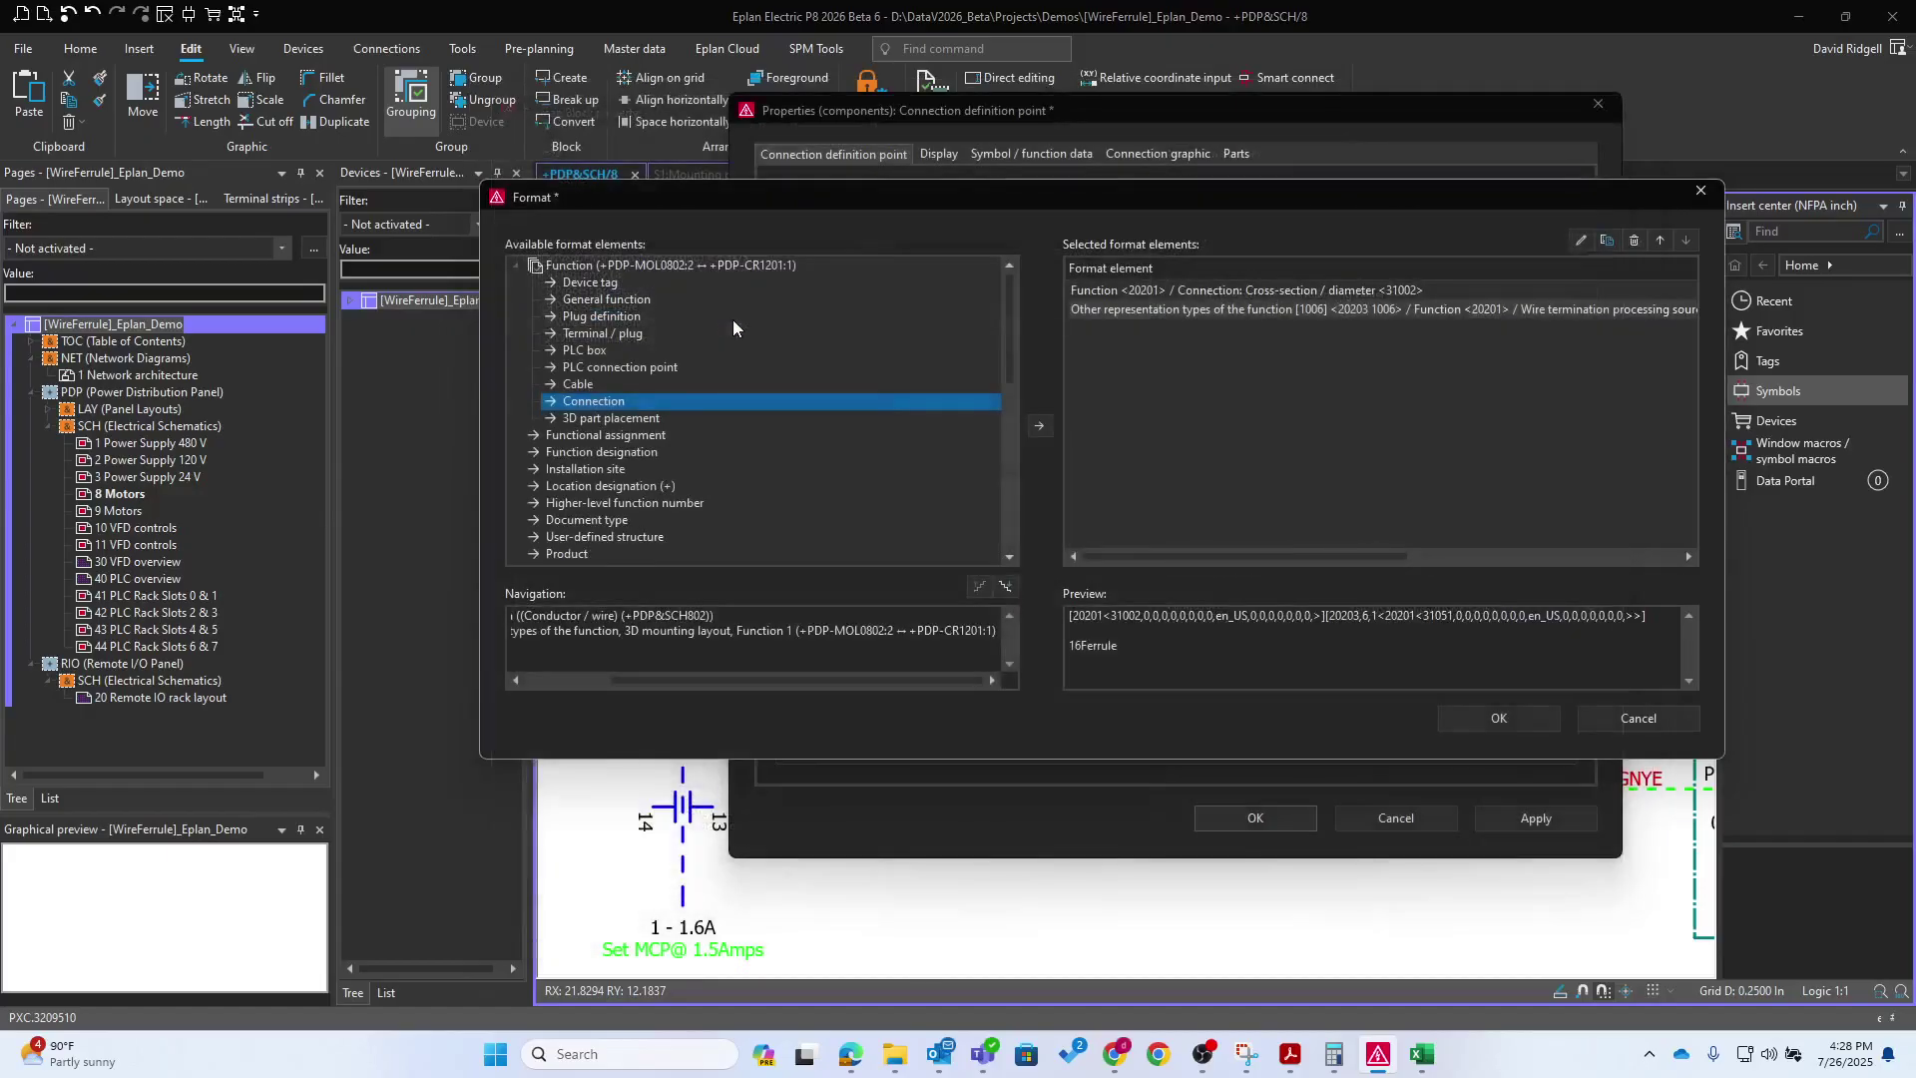
# Copy the Format [50] string into Format [51] using termination processing target <31052>, and apply
pyautogui.click(1501, 710)
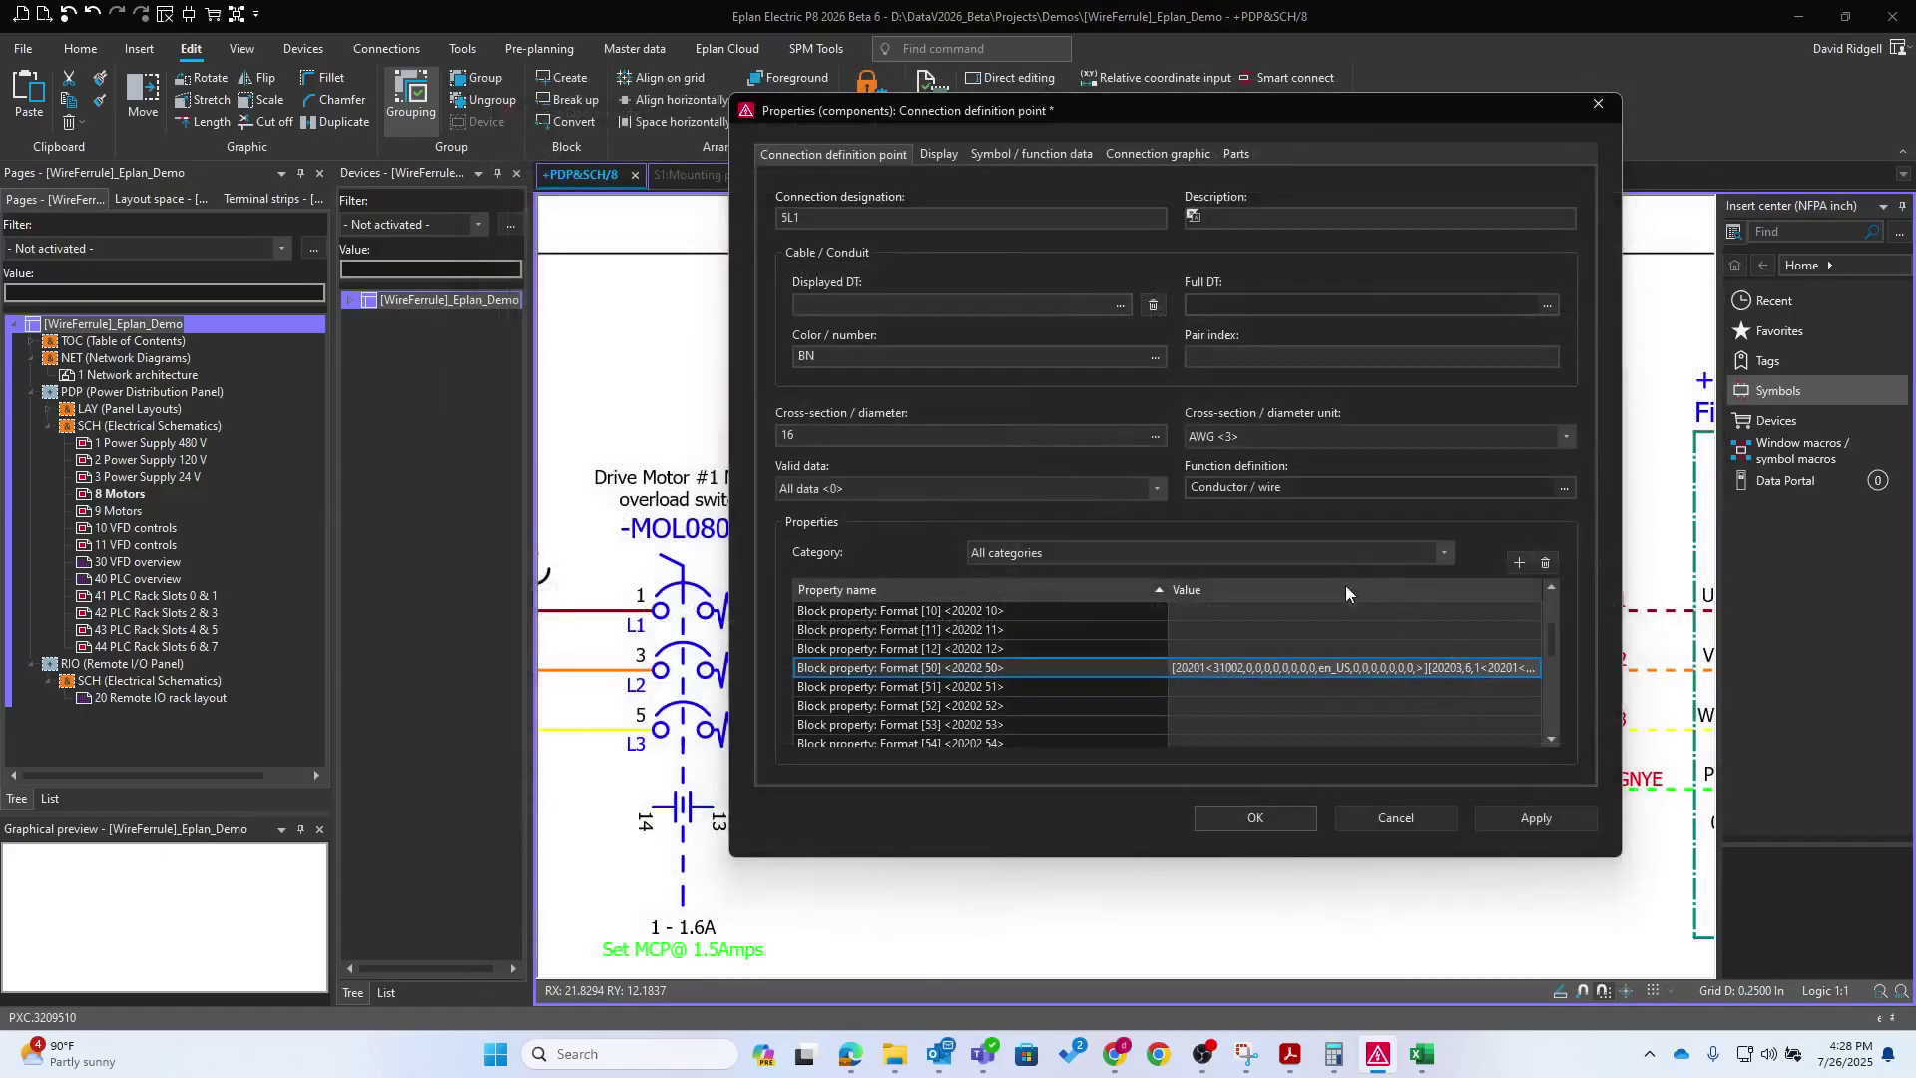
pyautogui.click(1308, 687)
pyautogui.hotkey('ctrl', 'v')
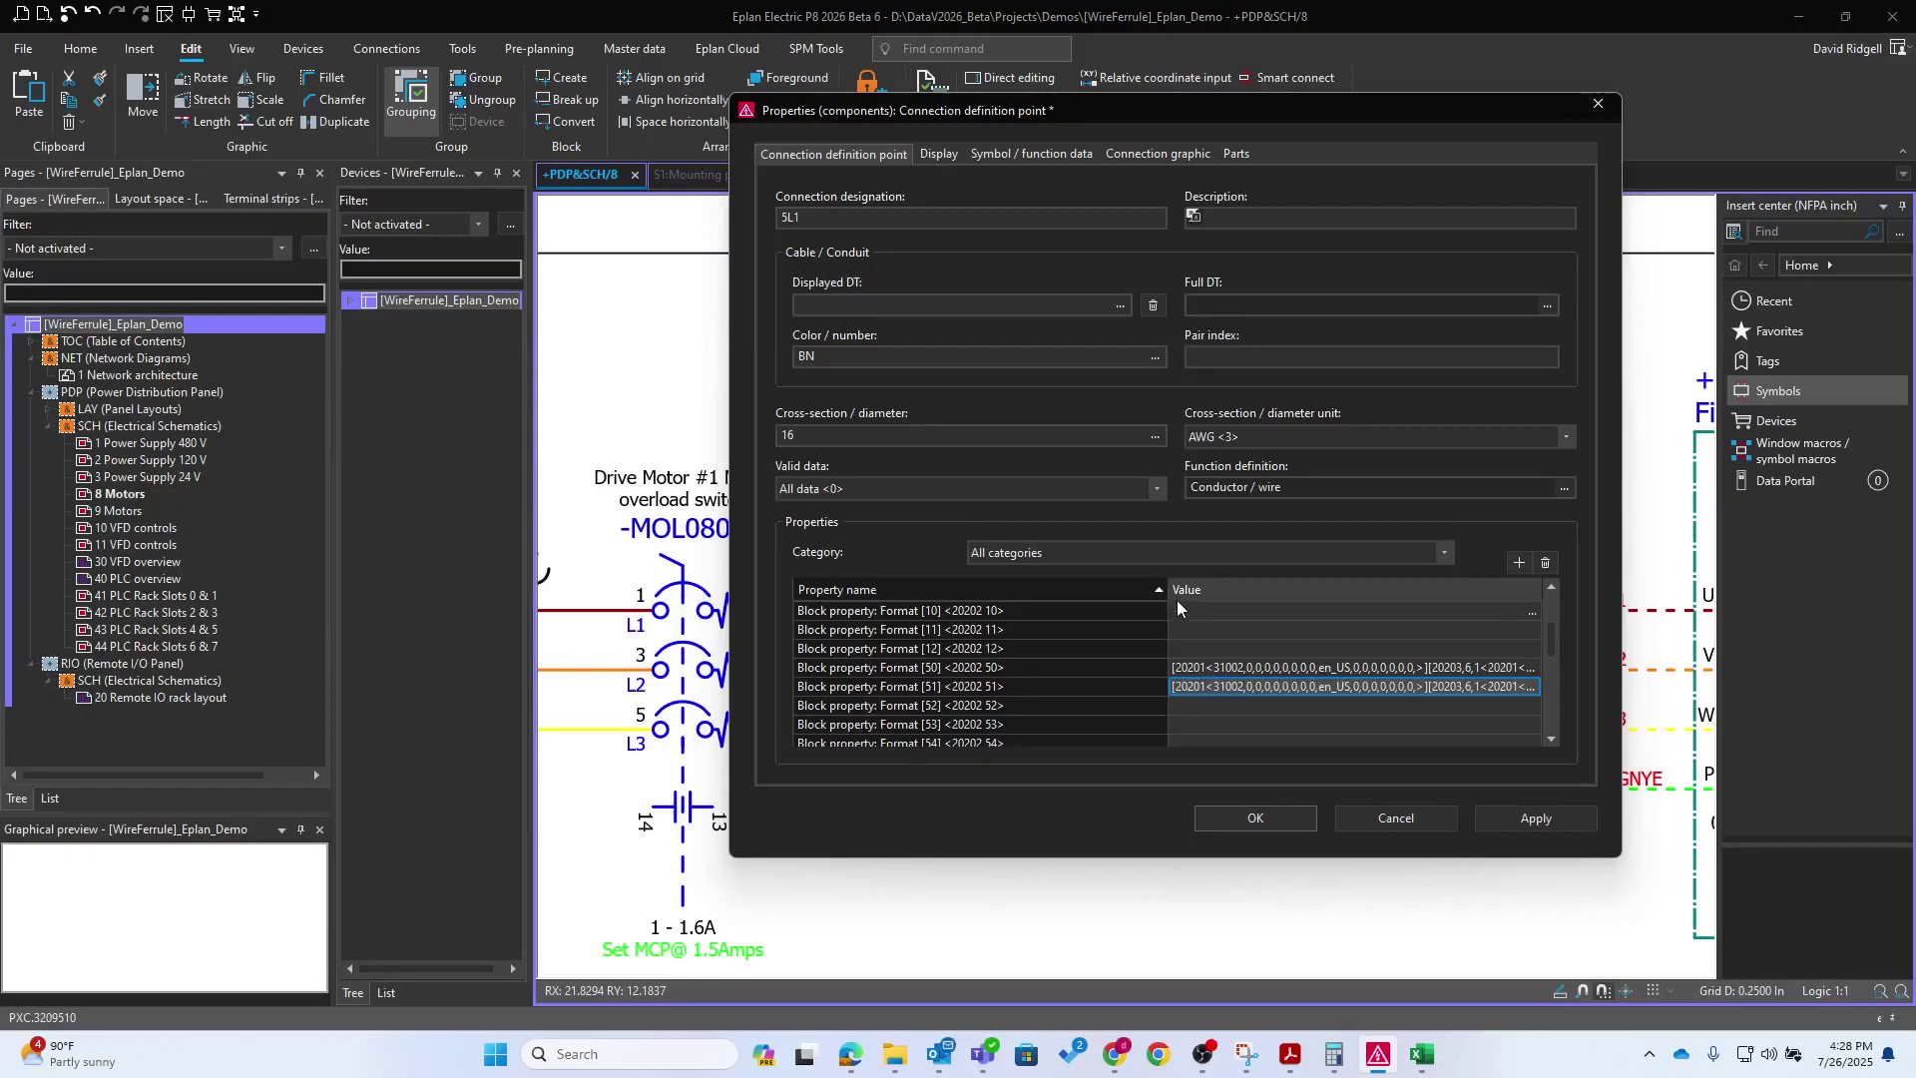
pyautogui.moveTo(1168, 581); pyautogui.dragTo(1065, 588)
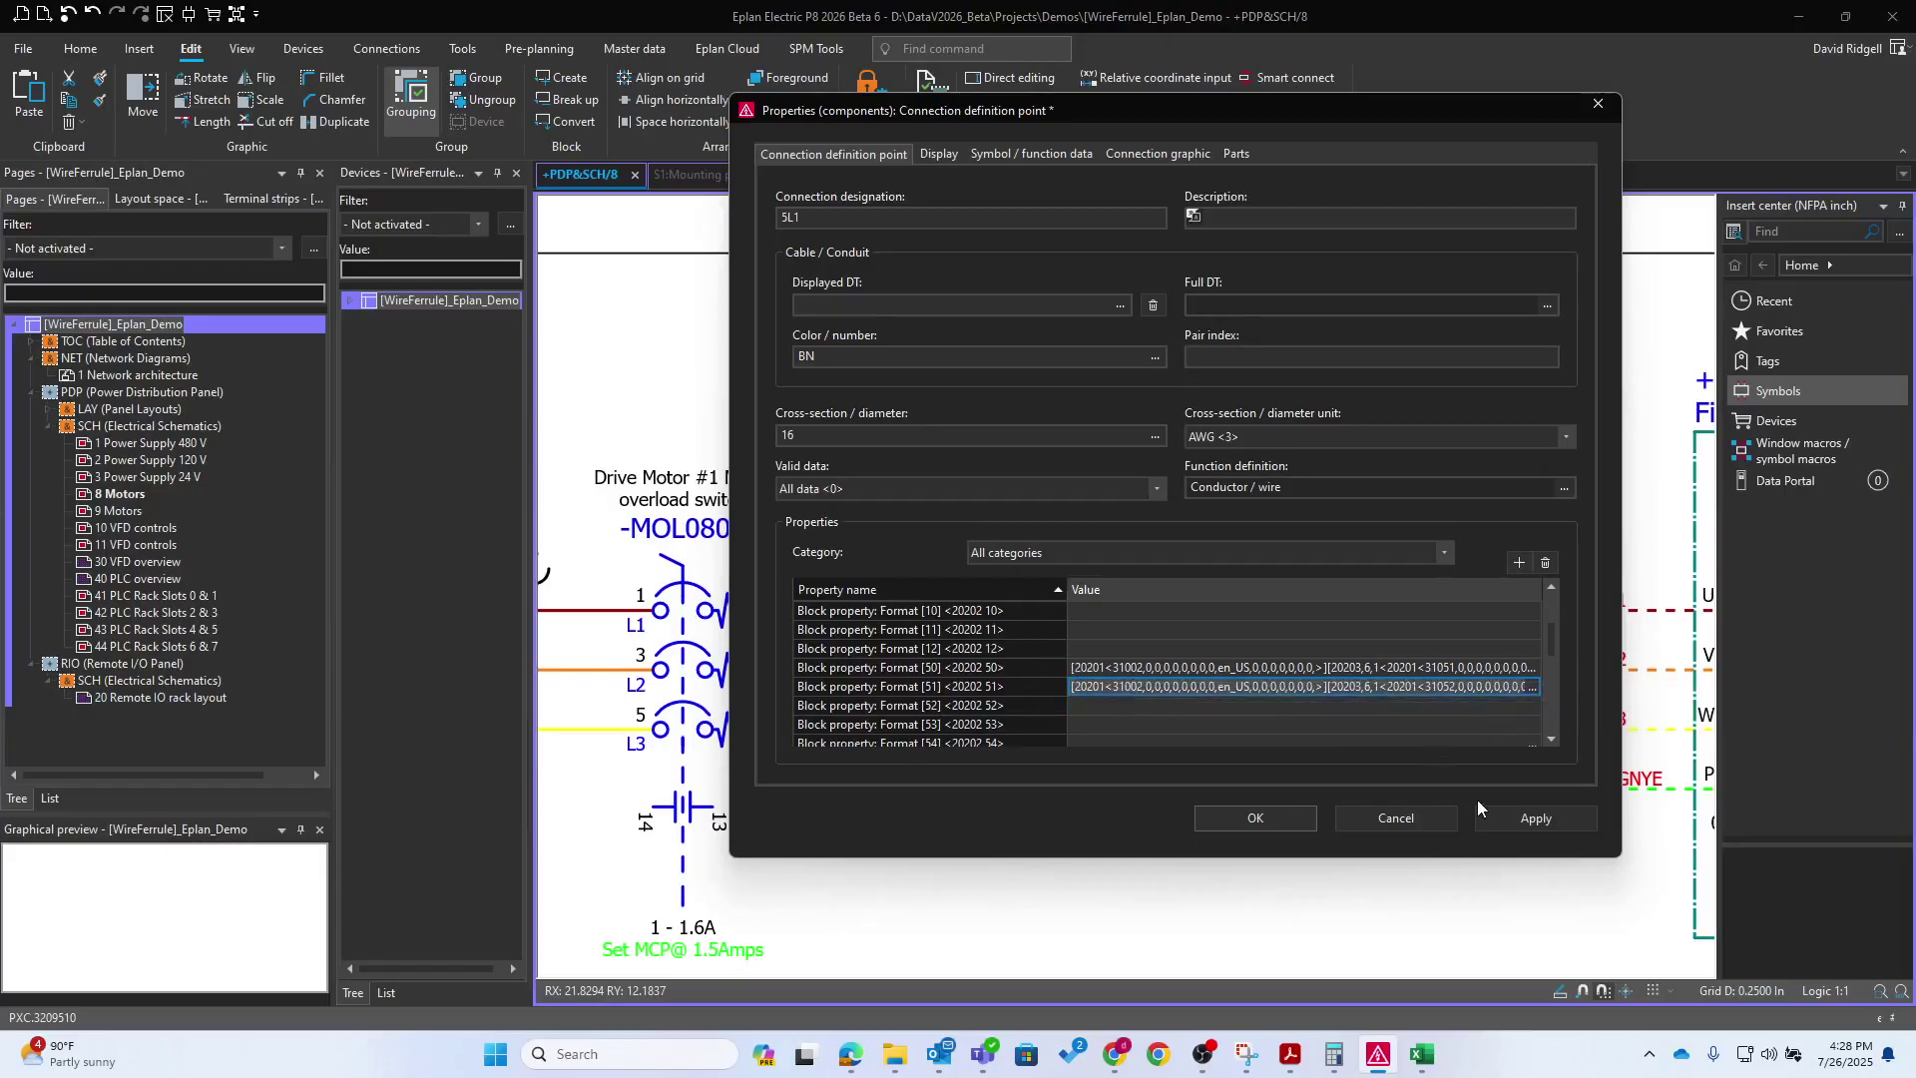
pyautogui.click(1497, 821)
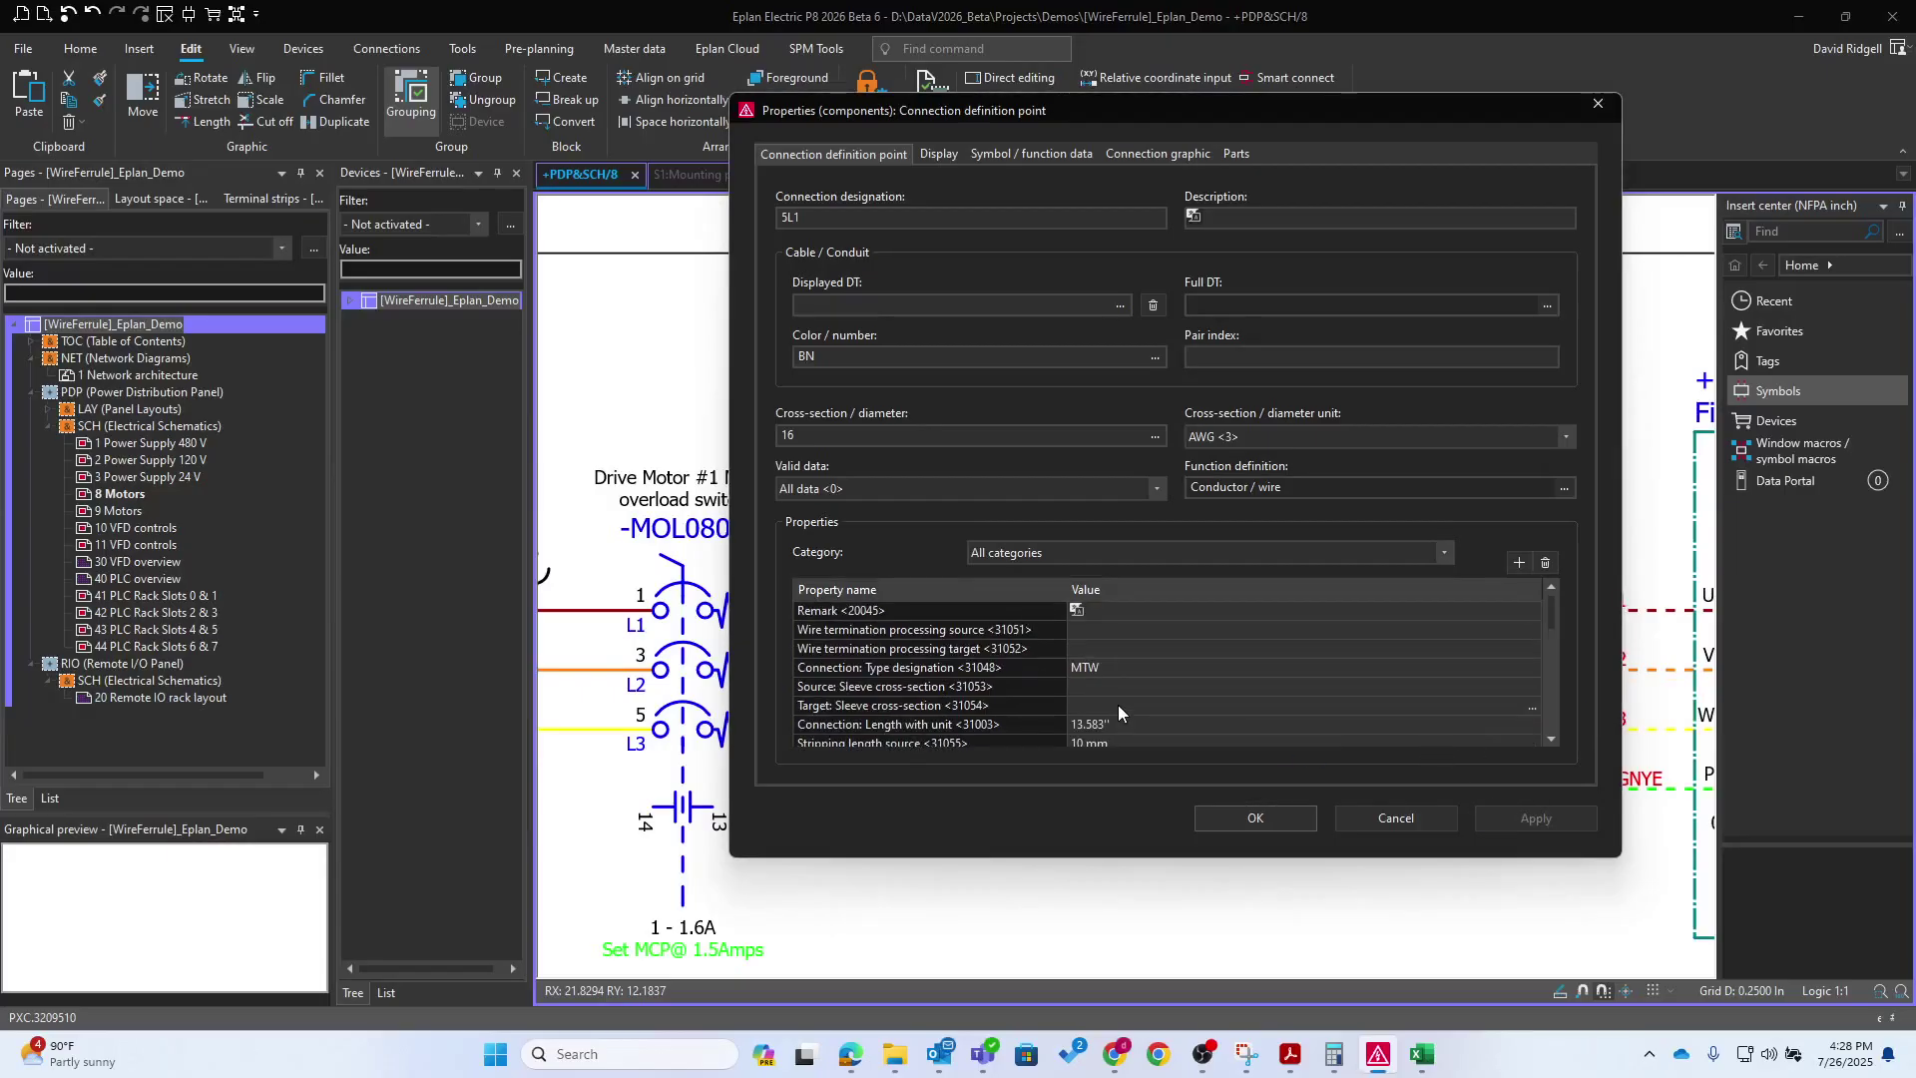
# Verify Block properties [50] and [51] both read 16Ferrule, then select the empty Format [52] value
pyautogui.click(871, 648)
pyautogui.keyDown('shift'); pyautogui.click(1128, 664); pyautogui.keyUp('shift')
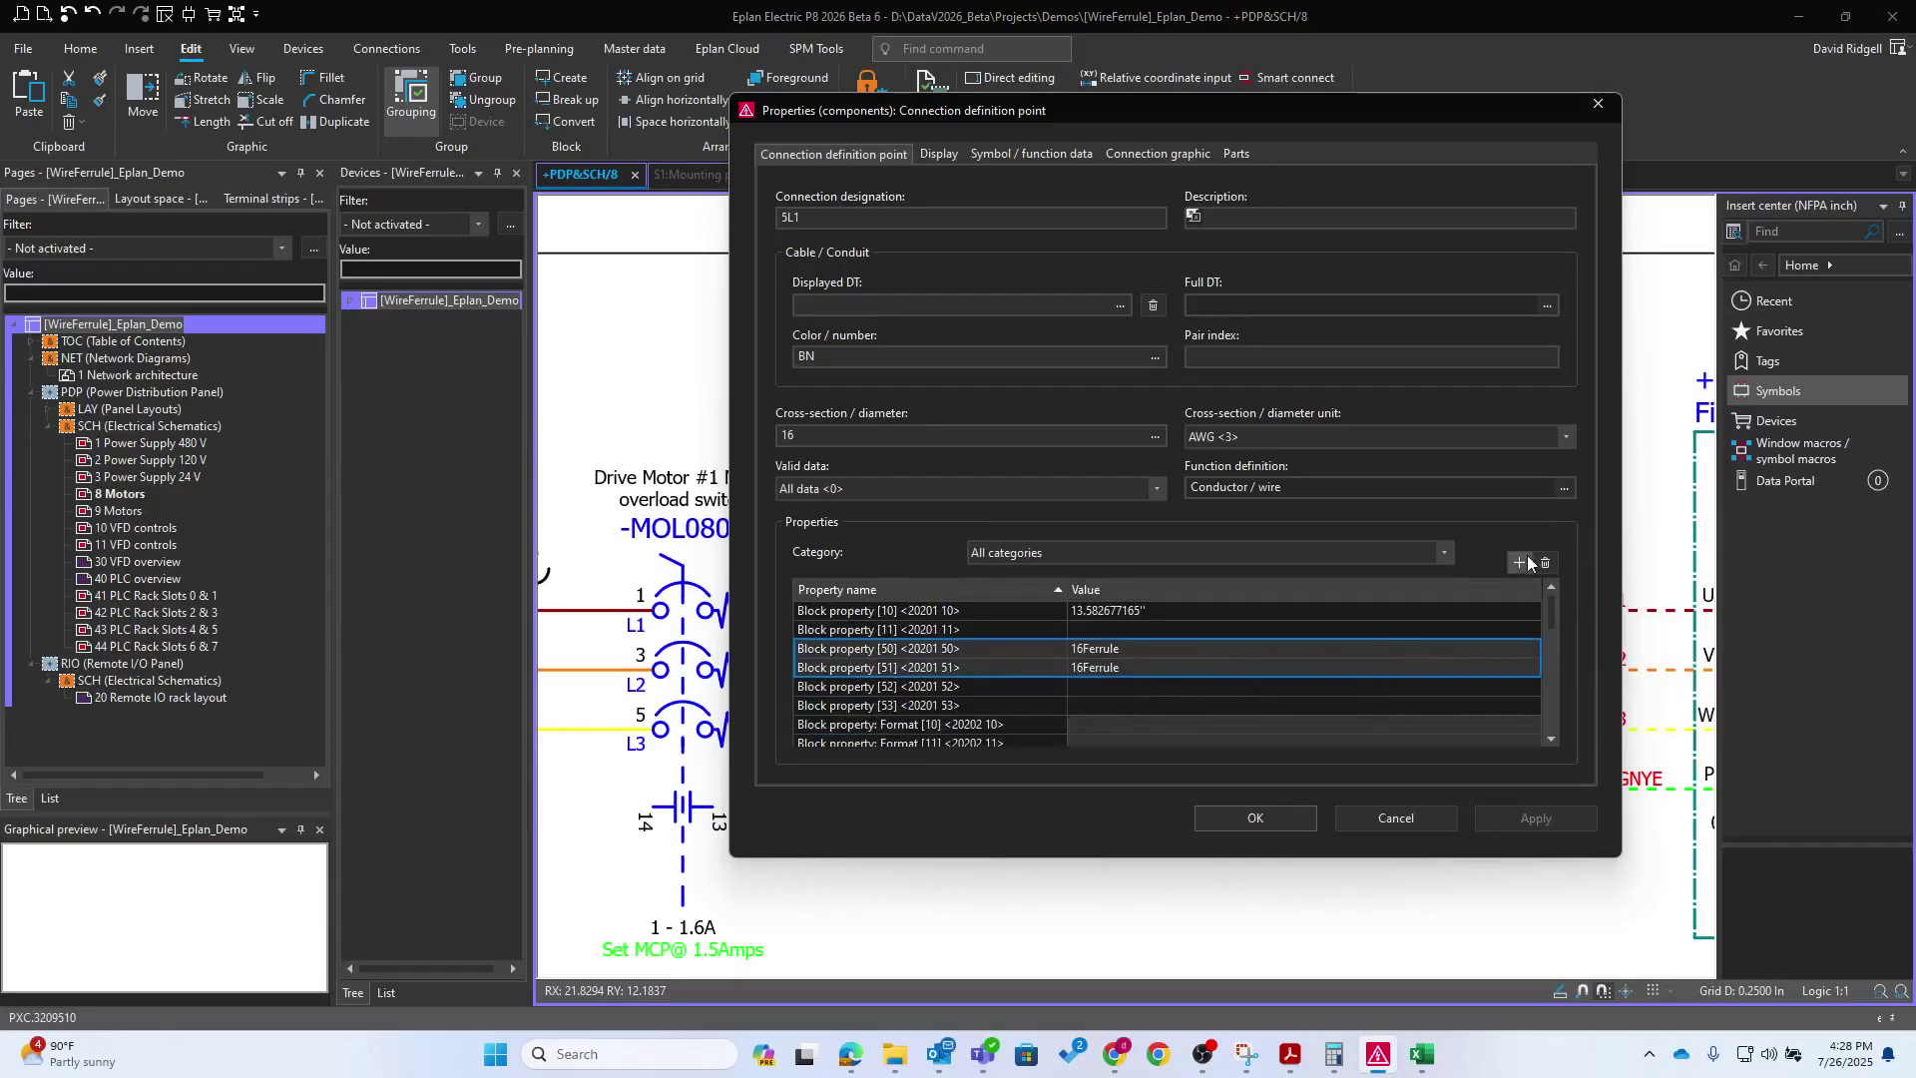
pyautogui.click(1118, 666)
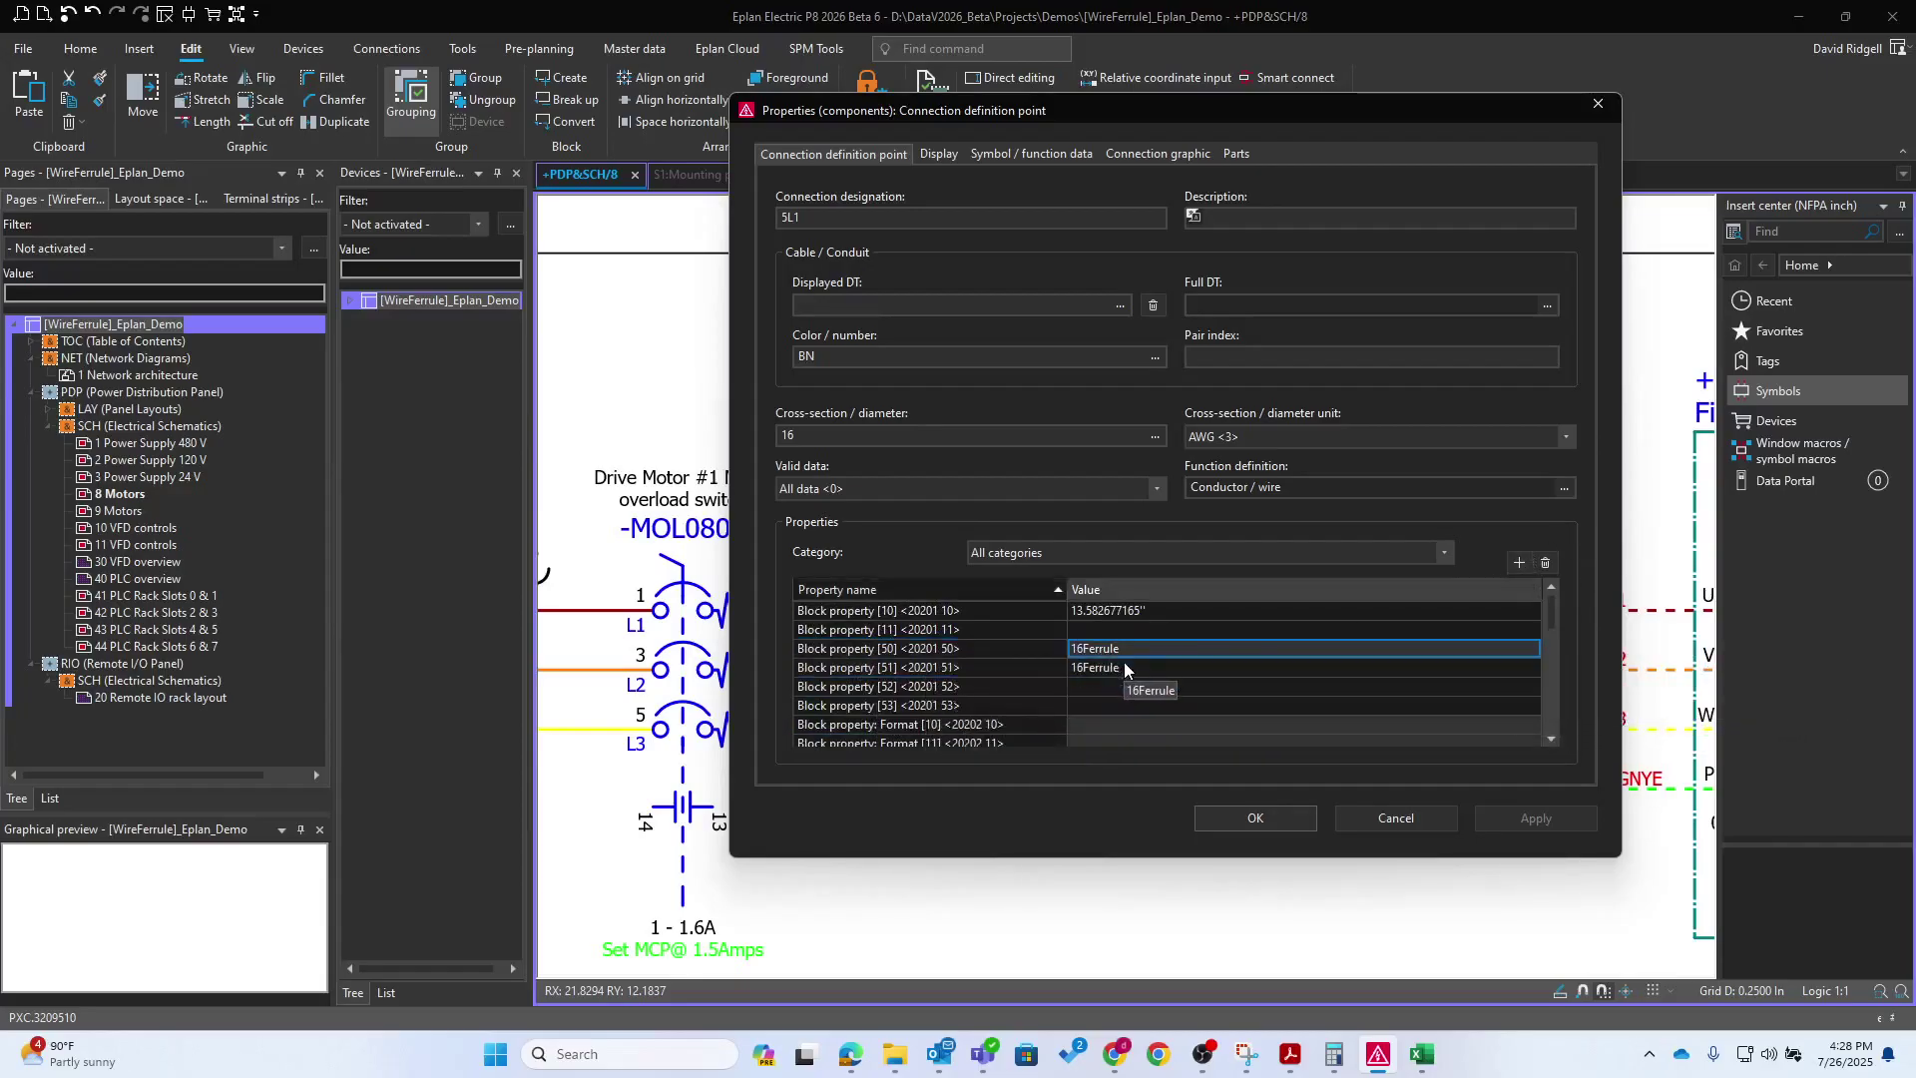
pyautogui.scroll(-1, 1155, 698)
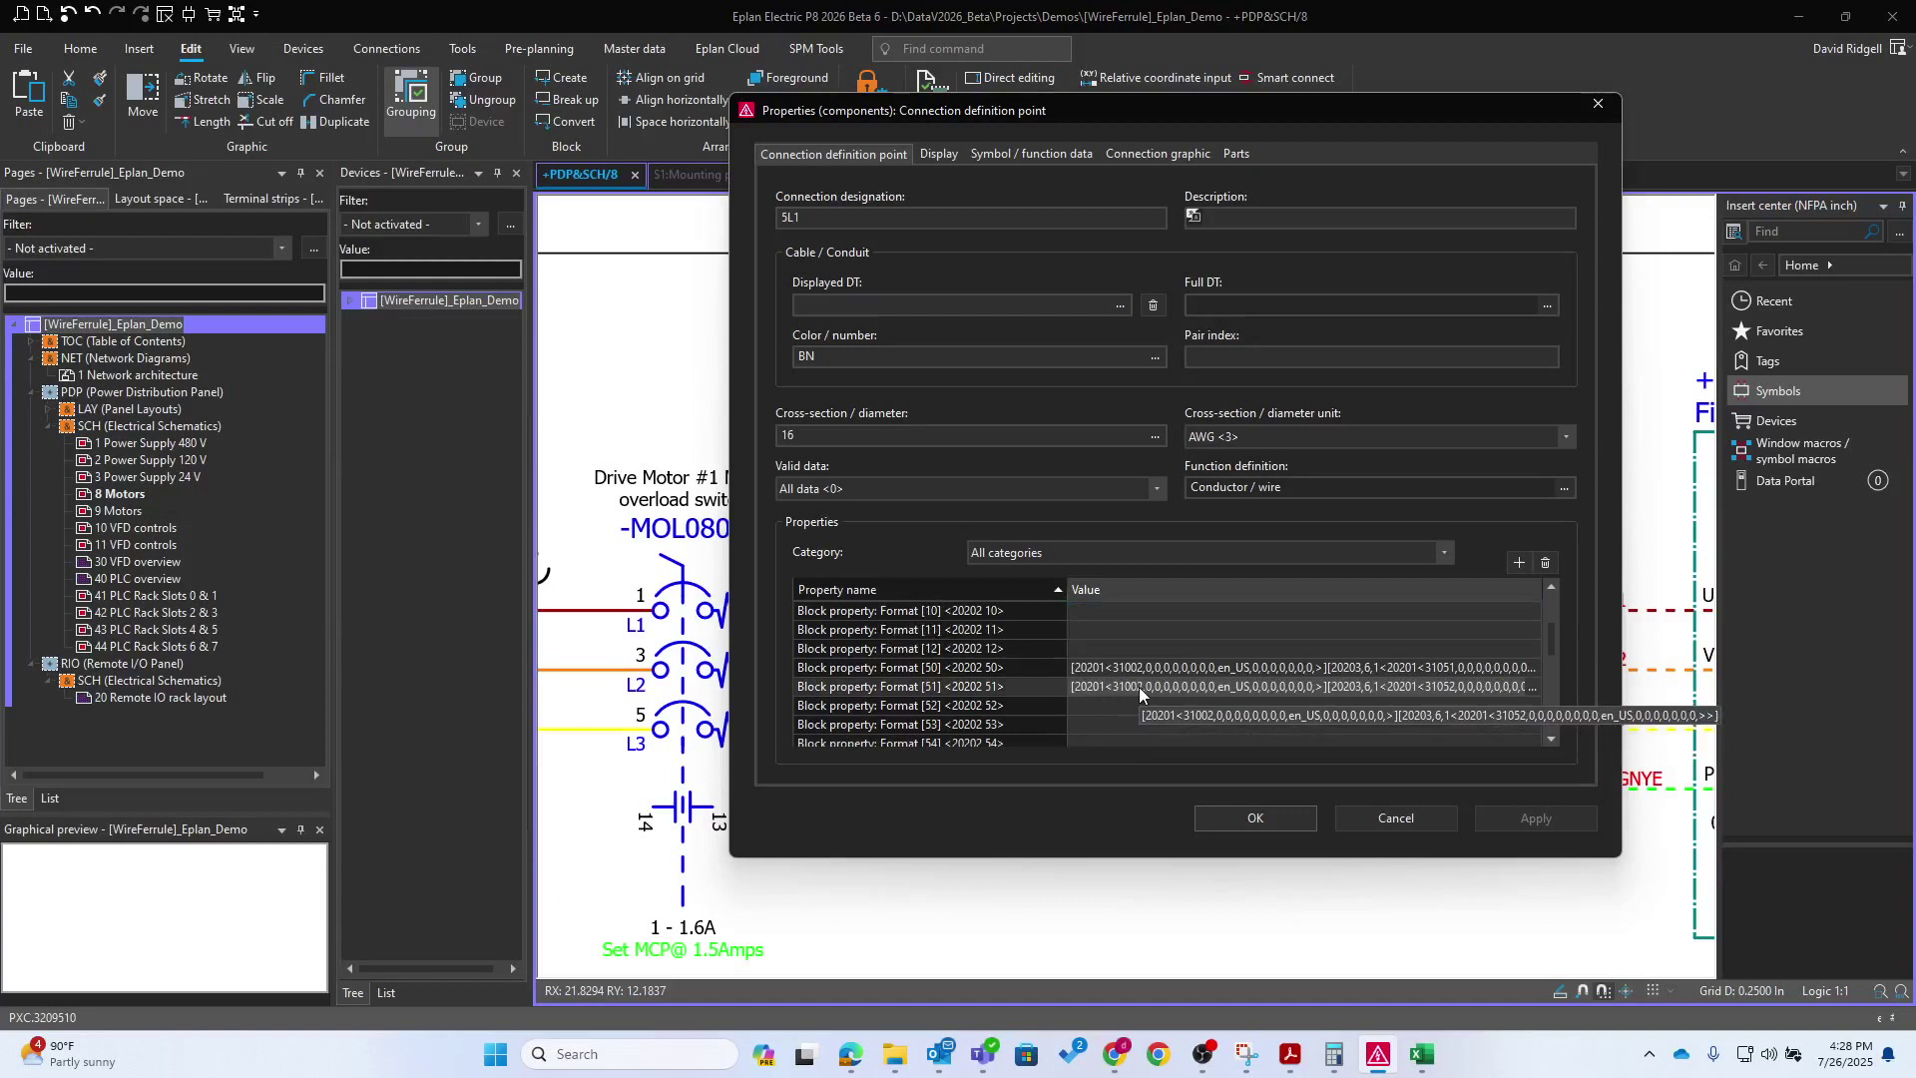
pyautogui.scroll(-1, 1140, 686)
pyautogui.click(1108, 667)
pyautogui.click(1104, 709)
pyautogui.scroll(-1, 1139, 714)
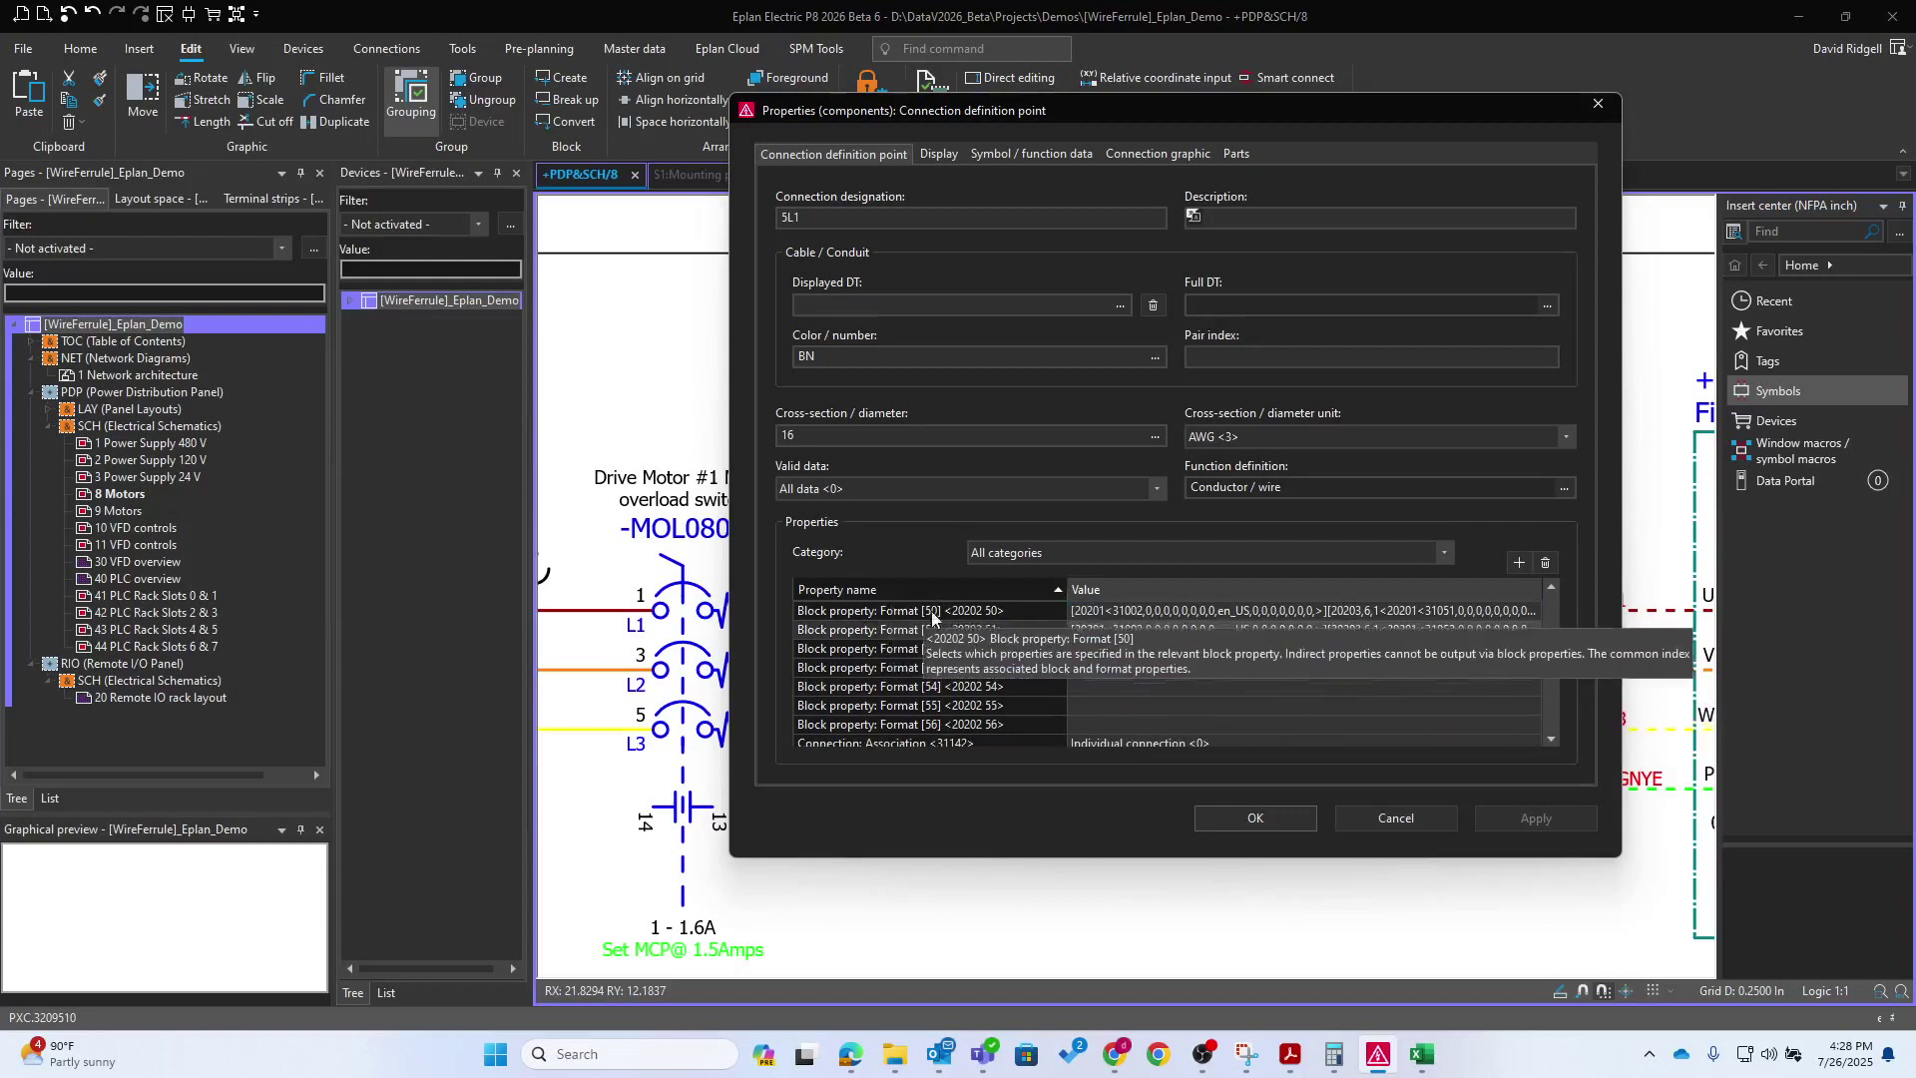
# Define Format [52] as Block property [50] with replacement text from table 50
pyautogui.click(976, 644)
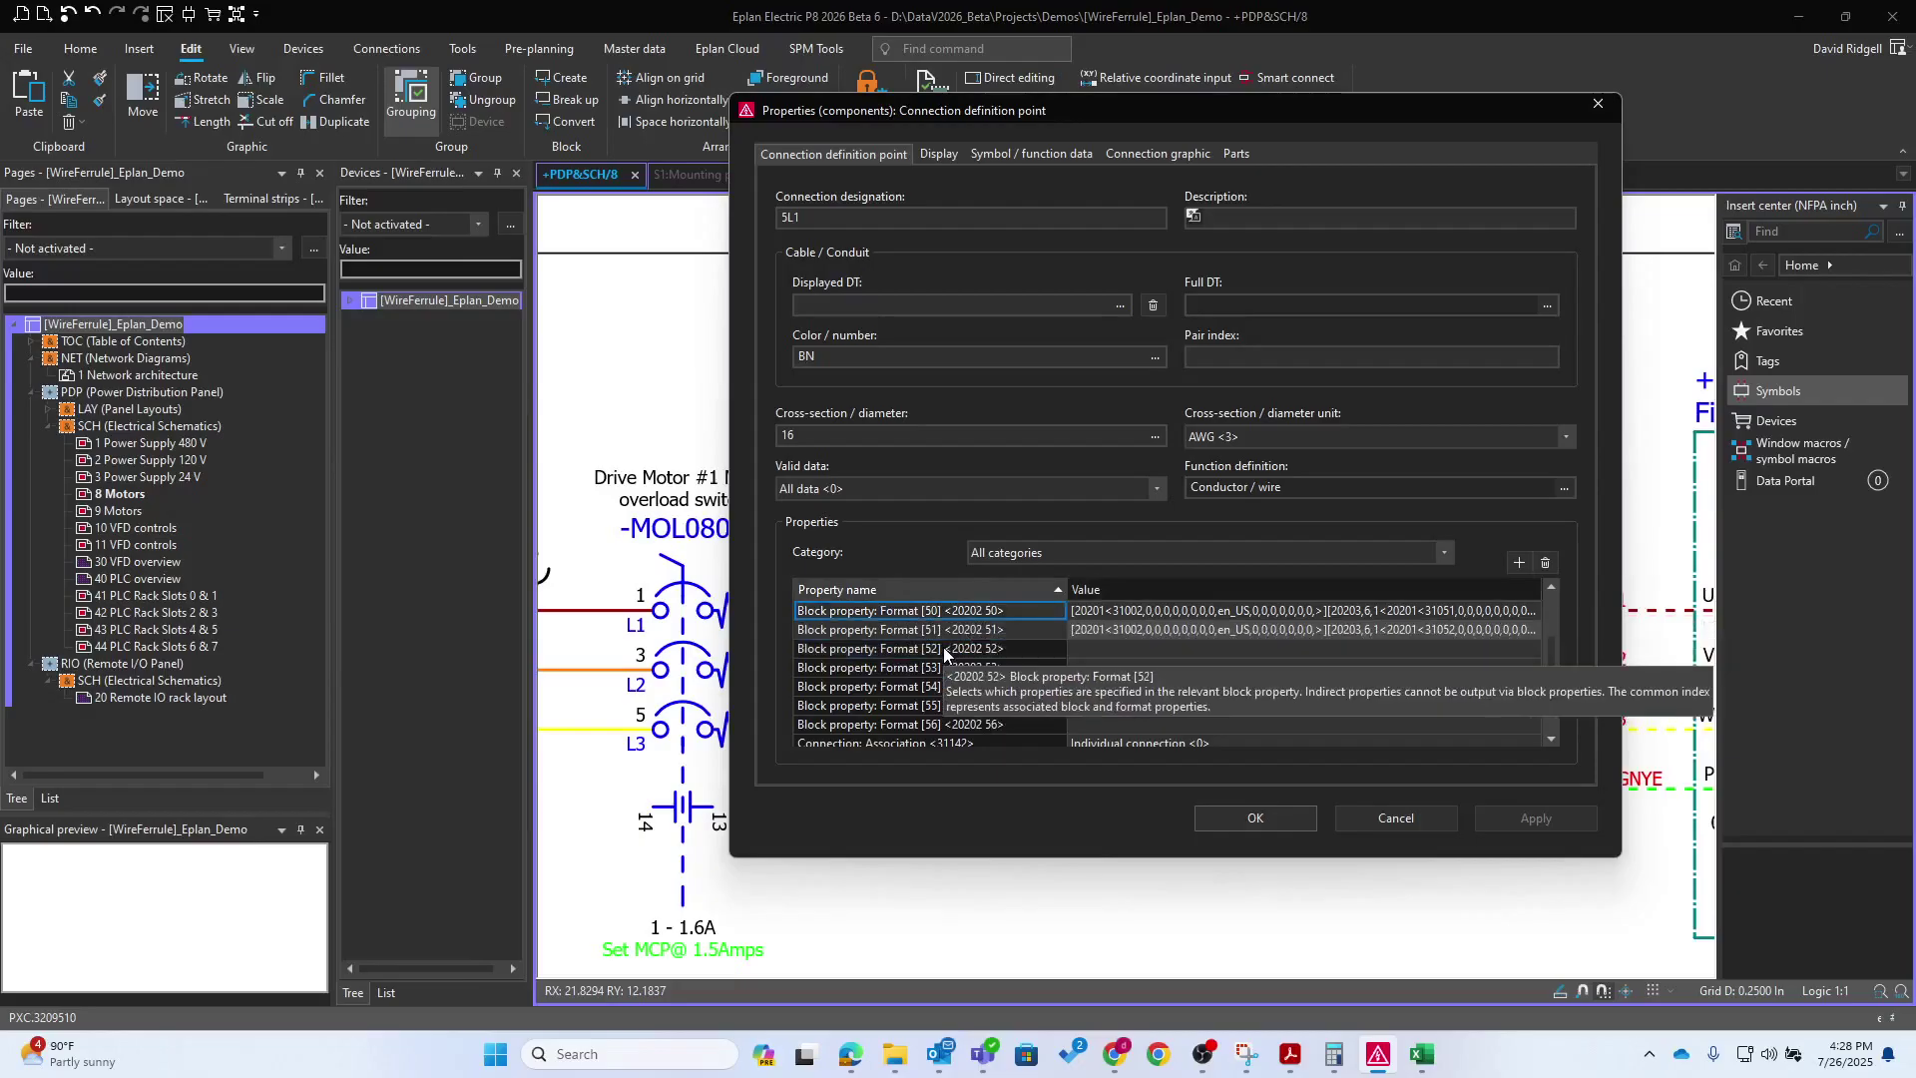
pyautogui.click(1468, 650)
pyautogui.click(1532, 649)
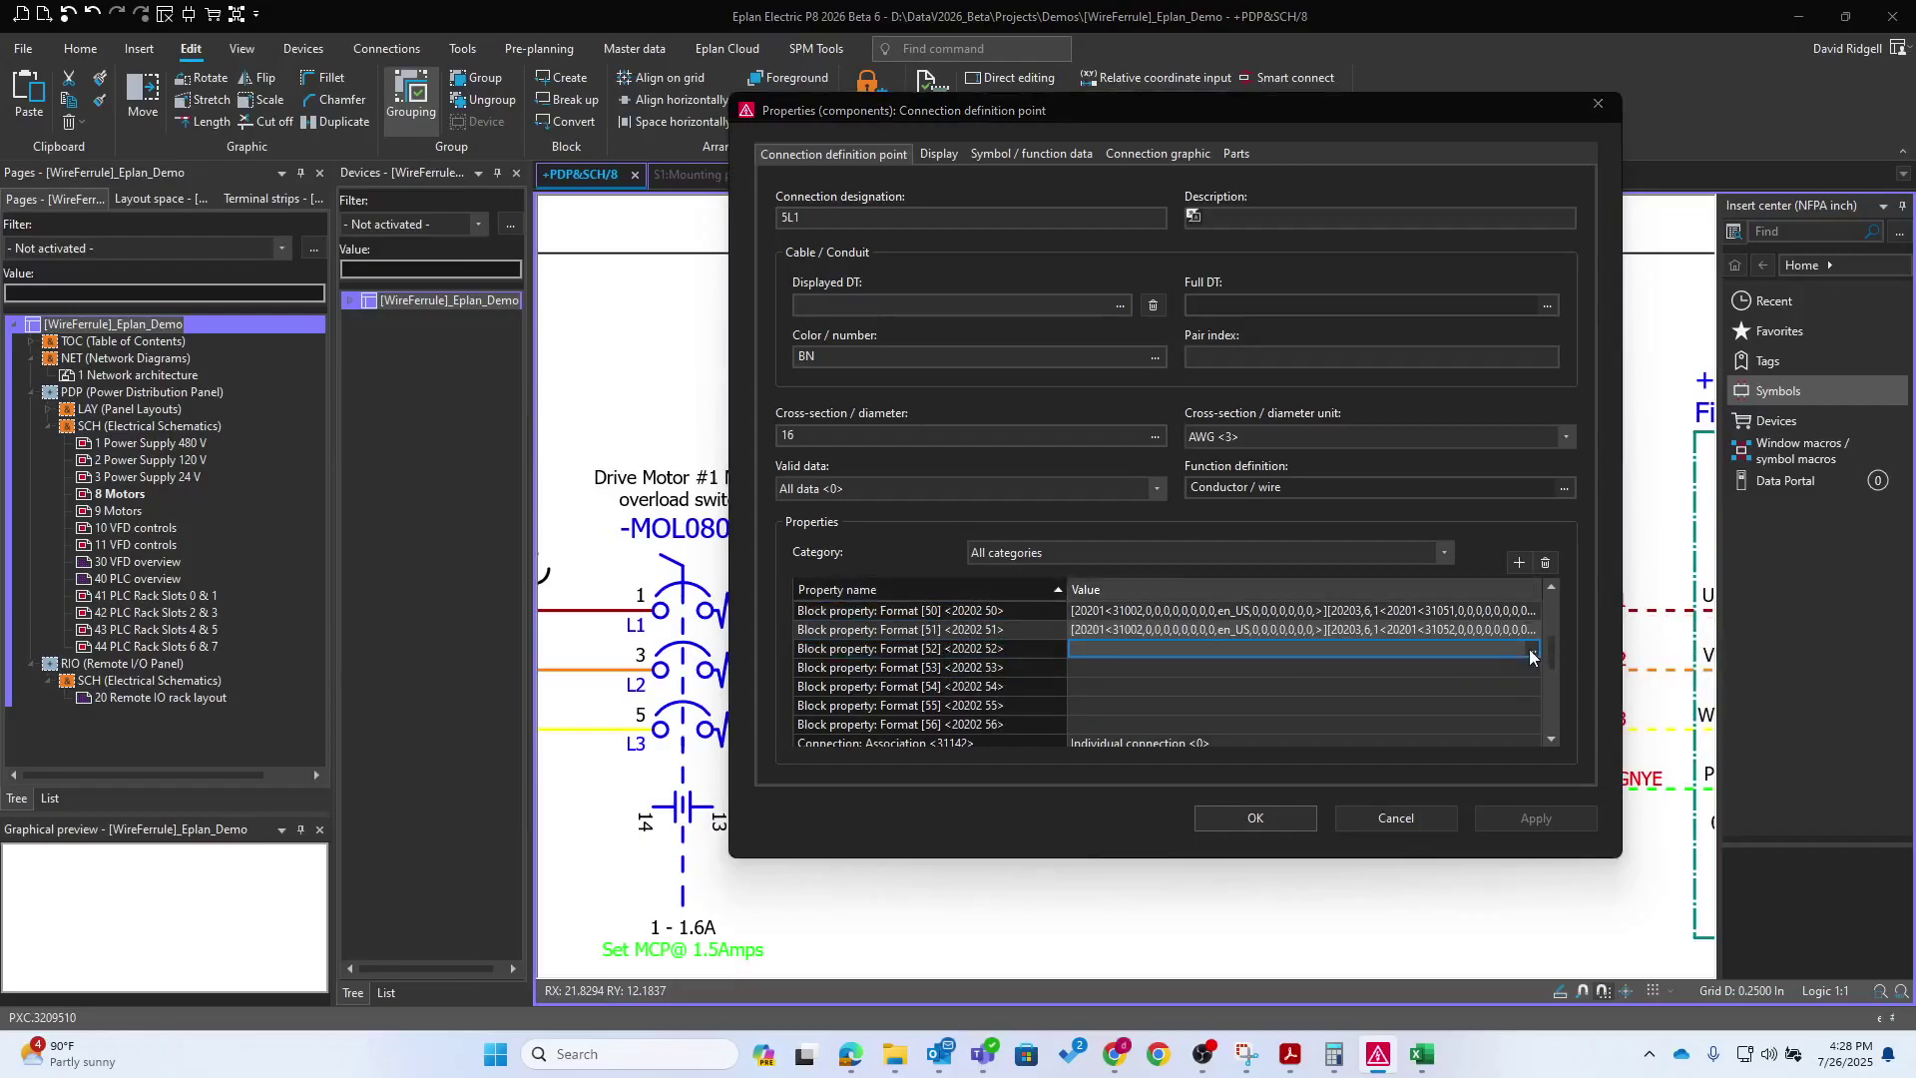
pyautogui.click(516, 265)
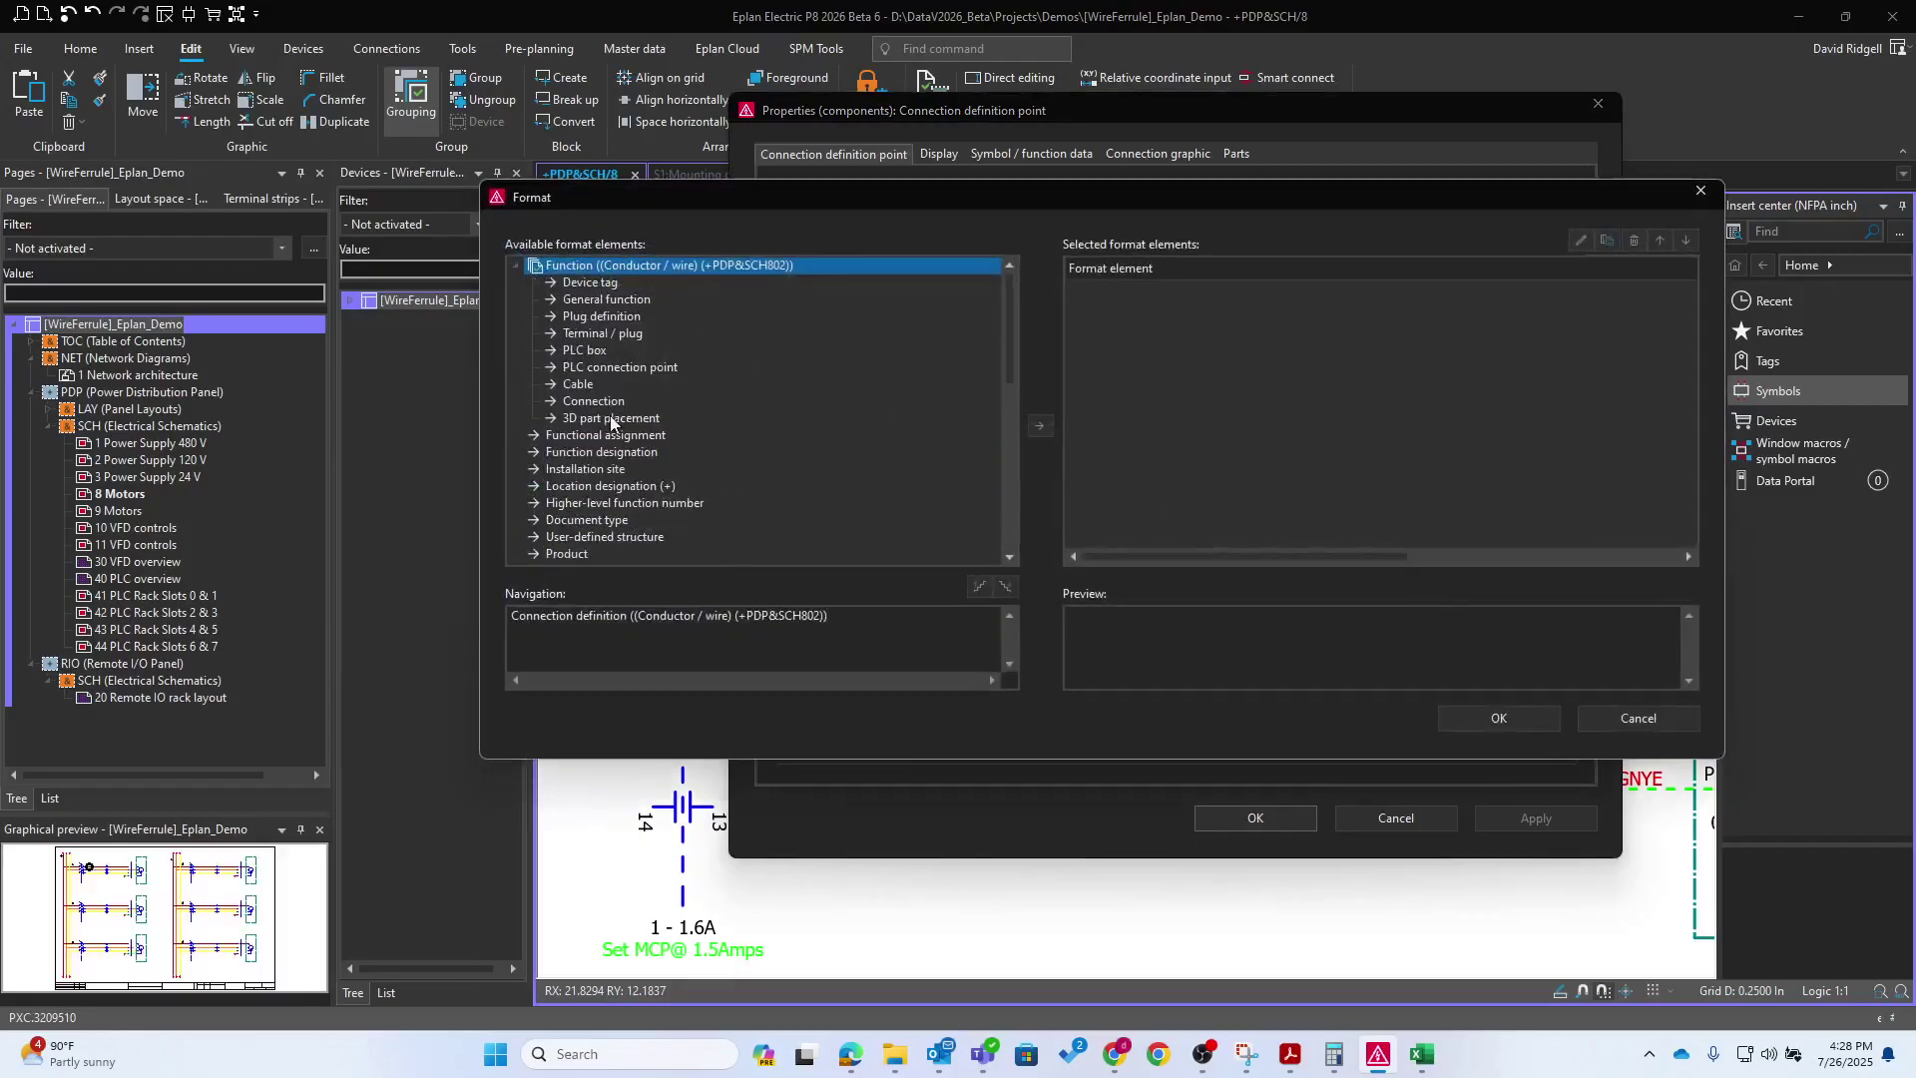
pyautogui.doubleClick(611, 417)
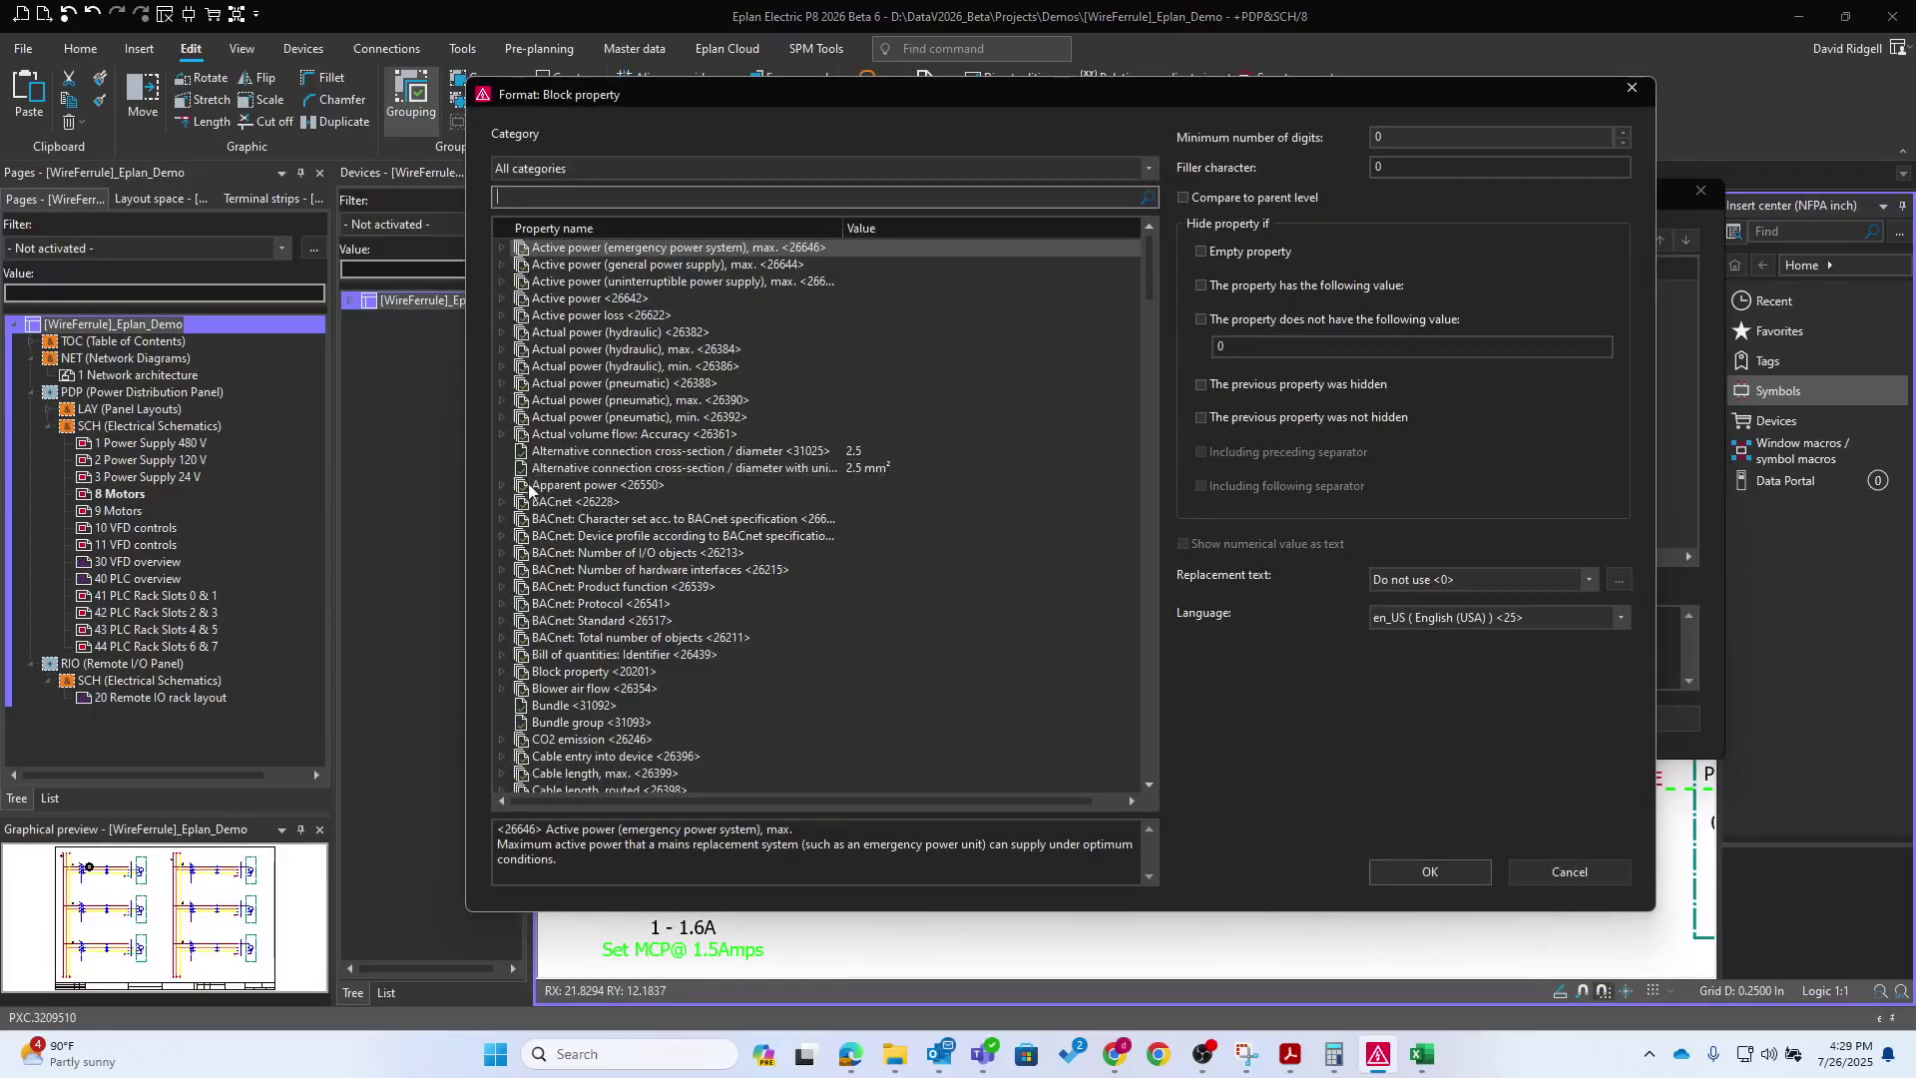
pyautogui.scroll(-3, 527, 499)
pyautogui.doubleClick(589, 519)
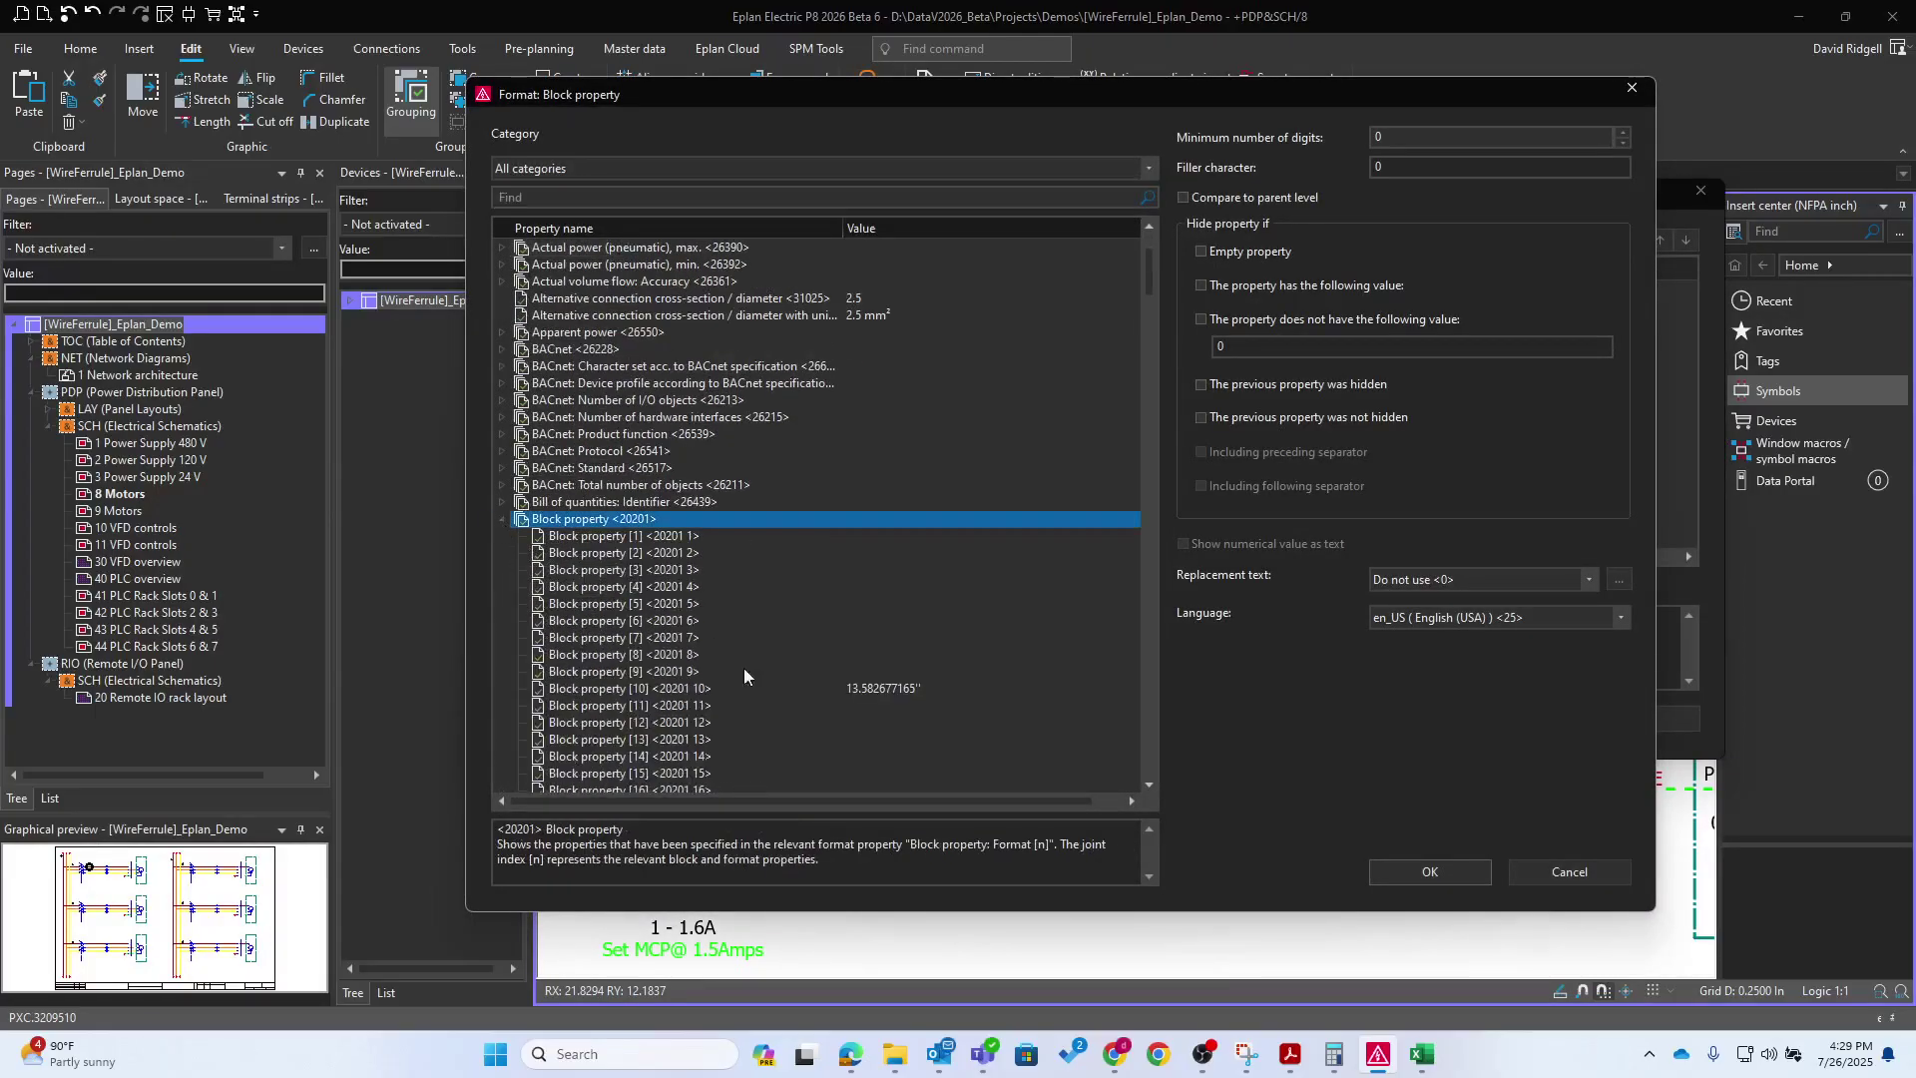
pyautogui.scroll(-12, 744, 668)
pyautogui.click(677, 754)
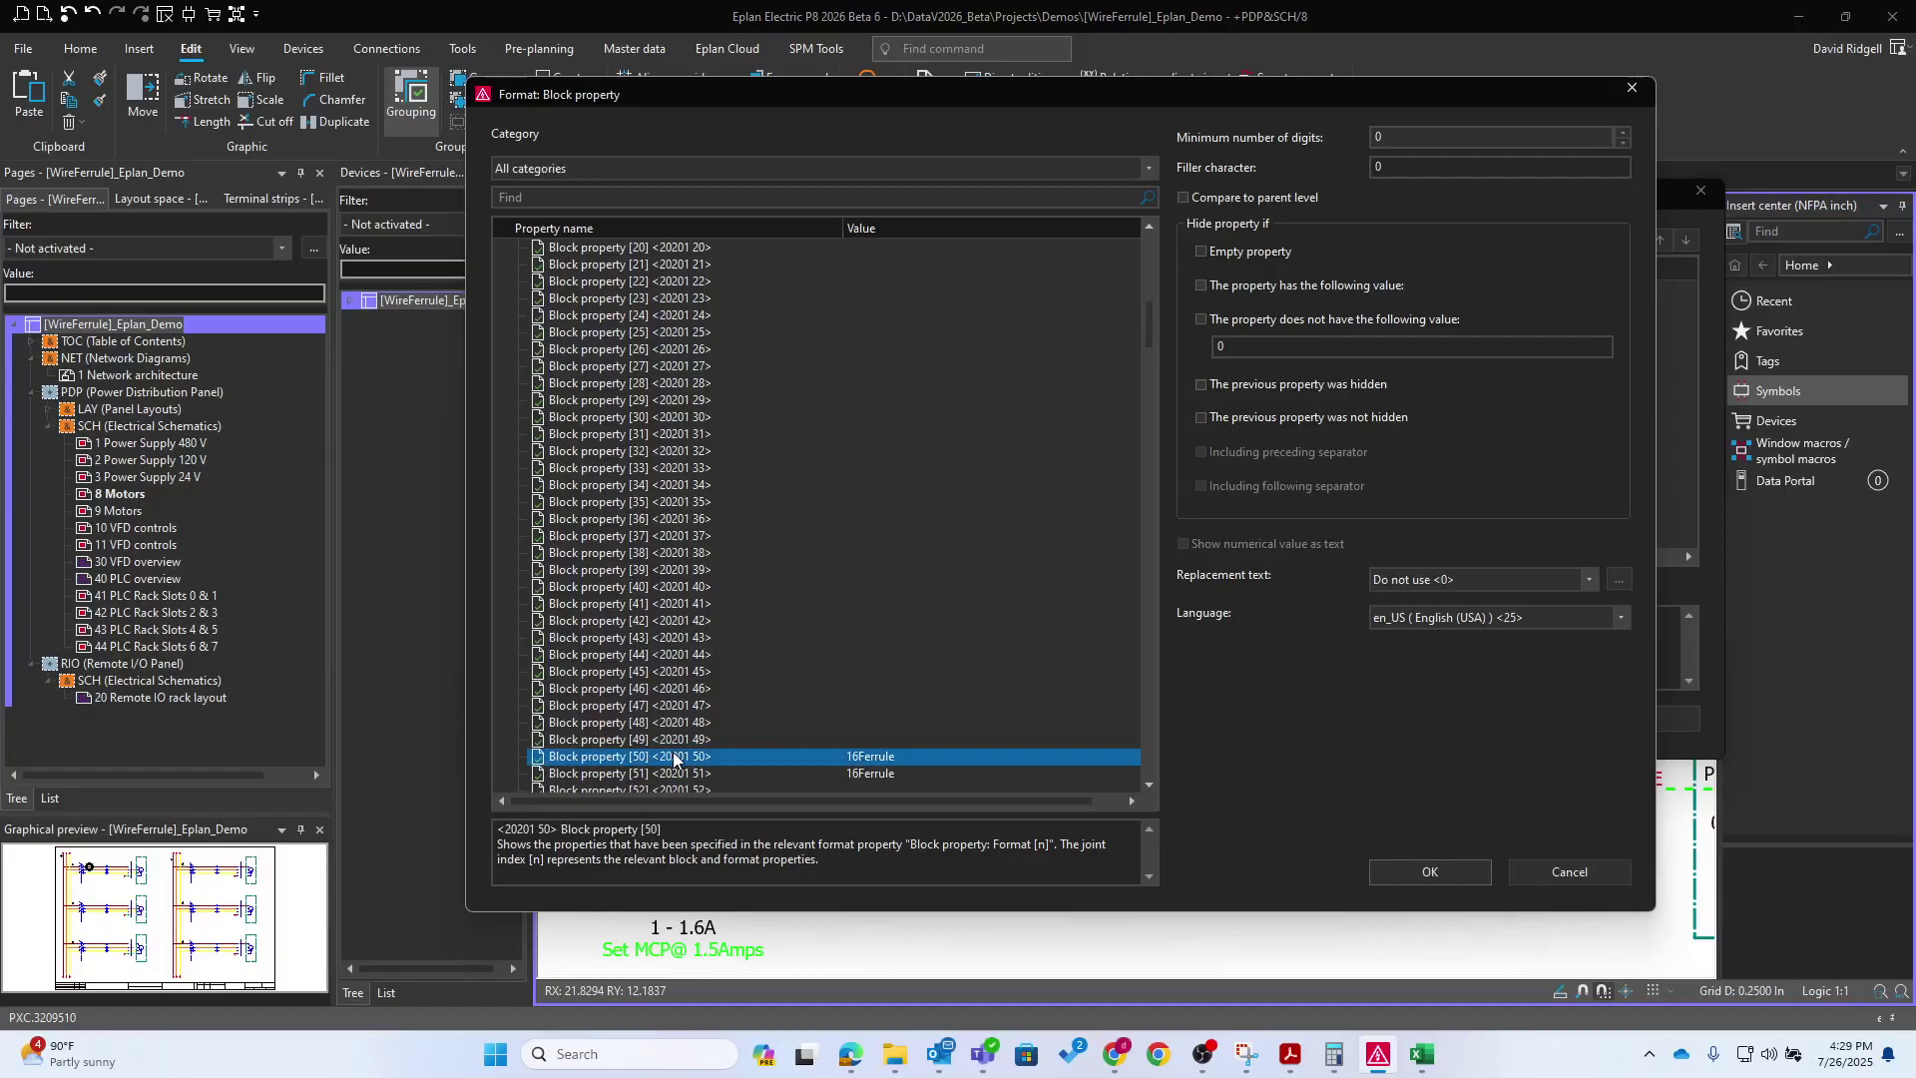
pyautogui.click(1555, 575)
pyautogui.scroll(-7, 1500, 411)
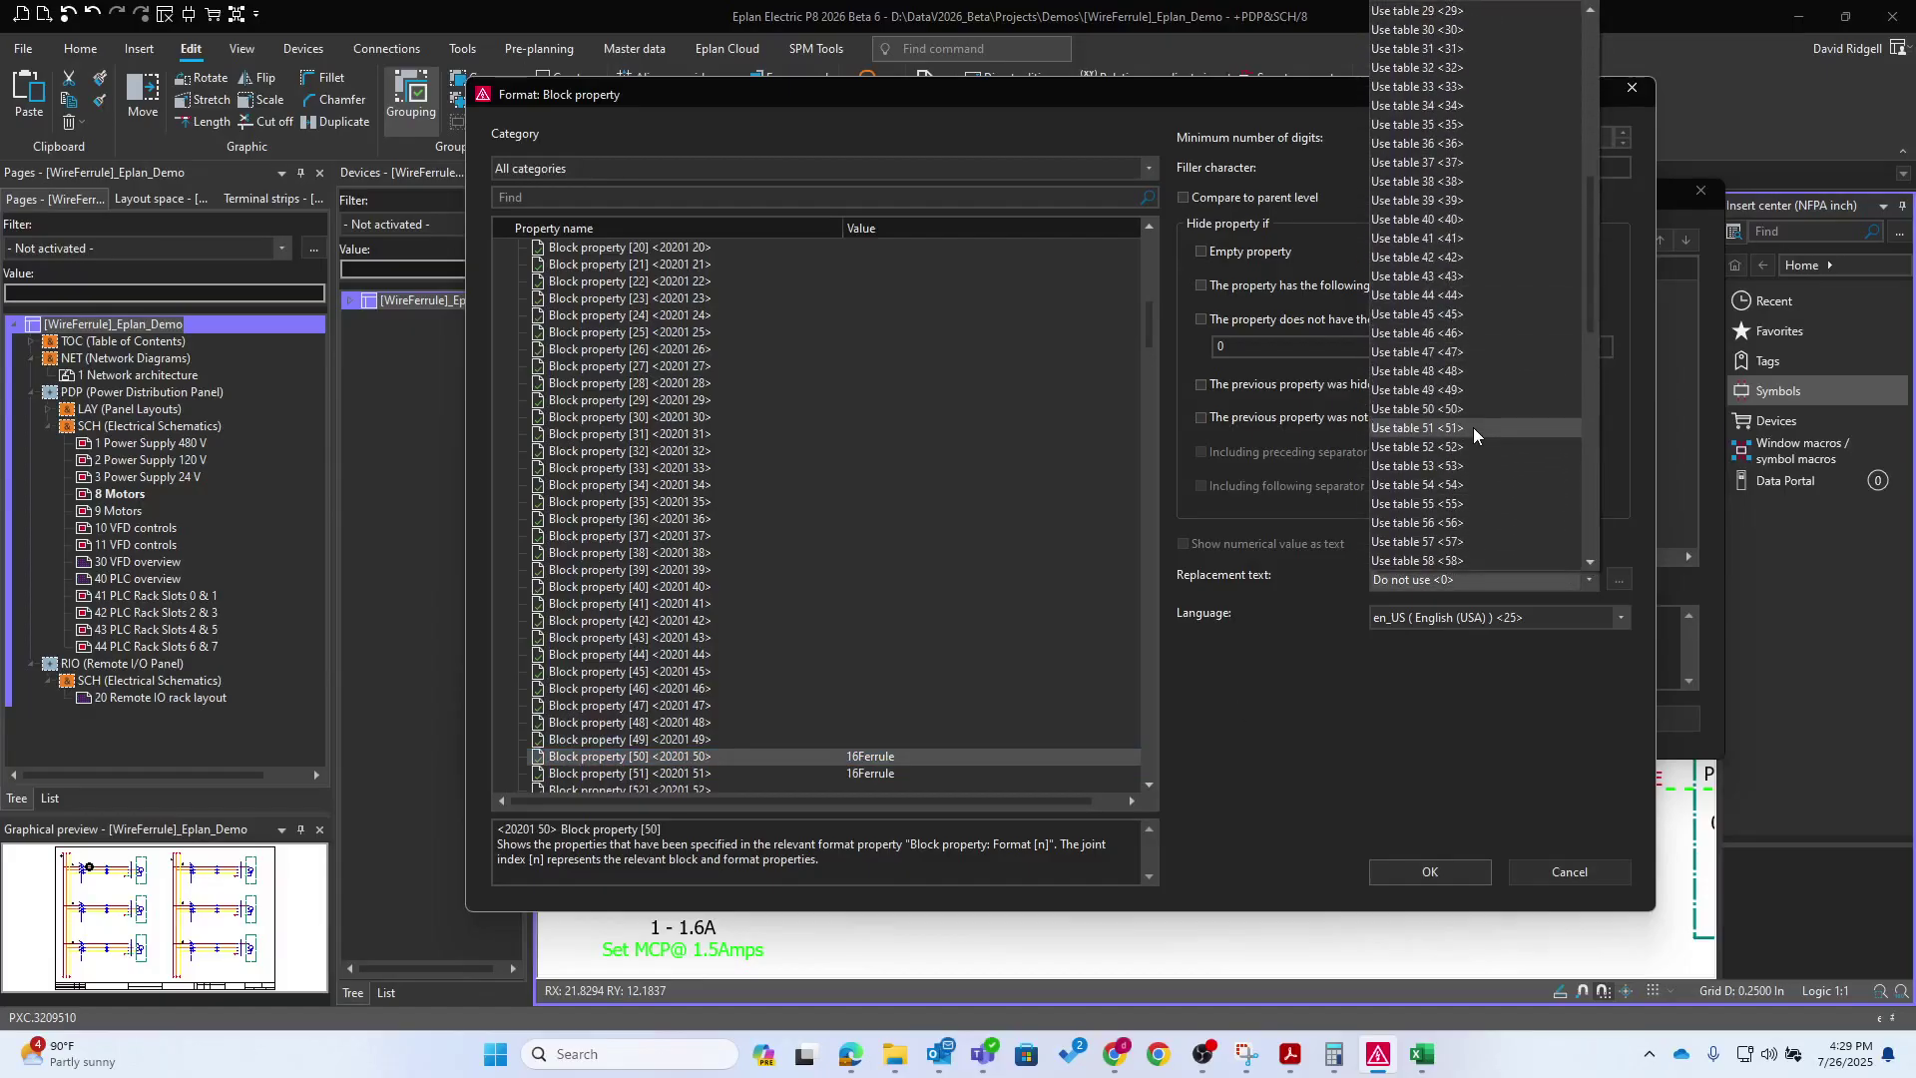
pyautogui.scroll(-3, 1475, 441)
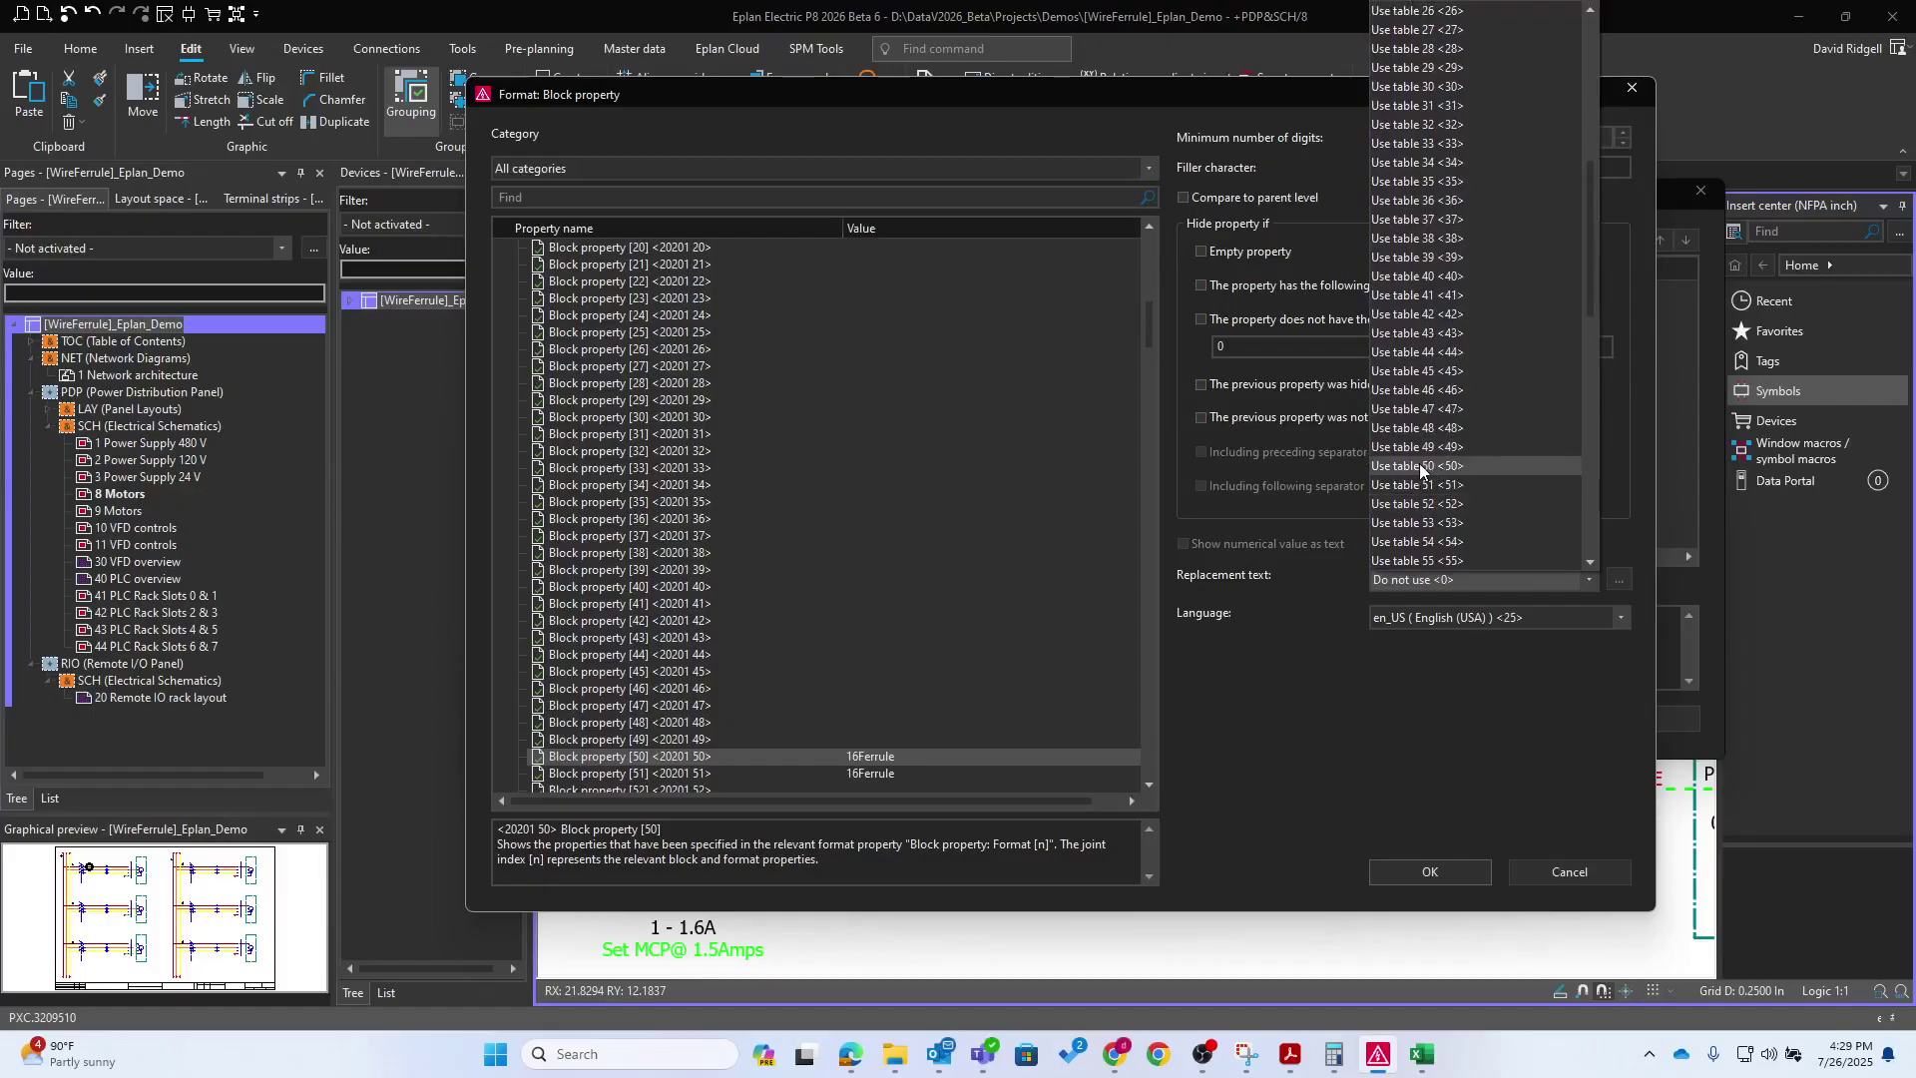
pyautogui.click(1419, 466)
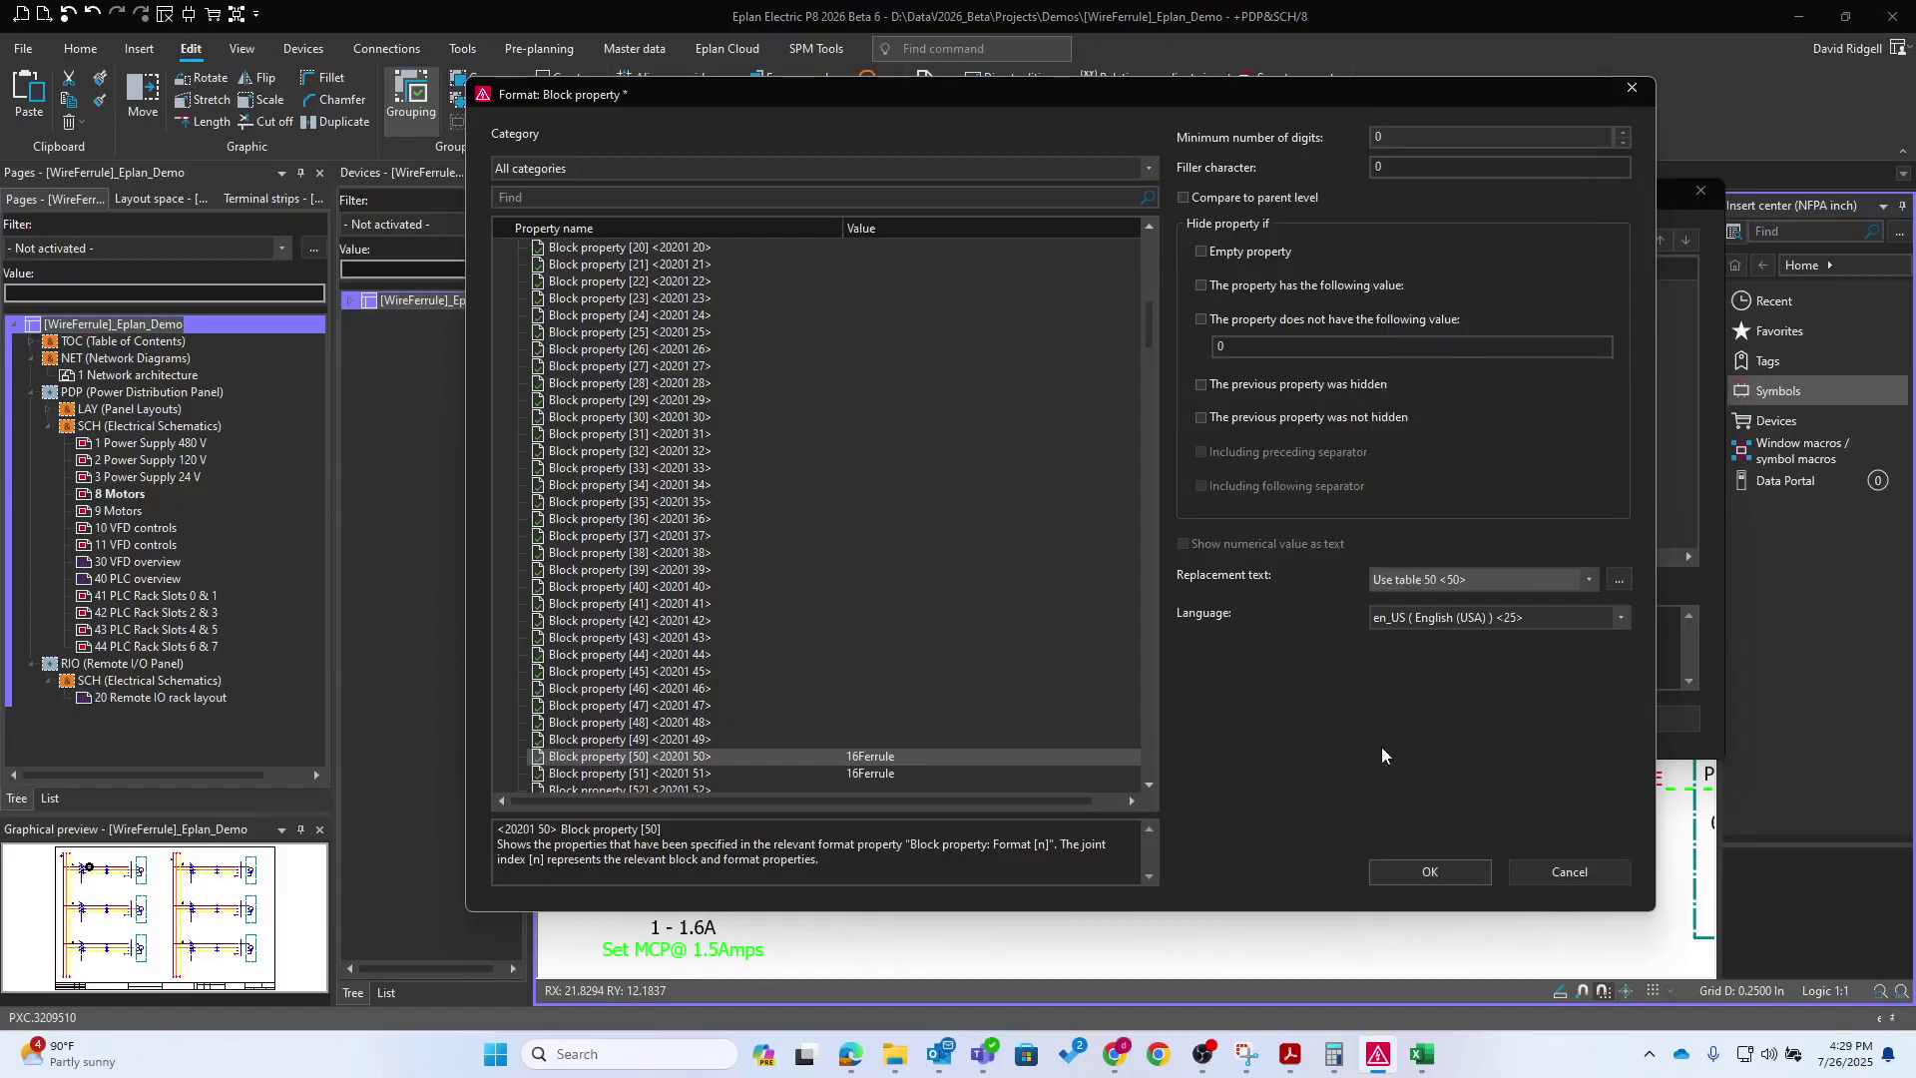
pyautogui.click(1447, 877)
pyautogui.click(1497, 718)
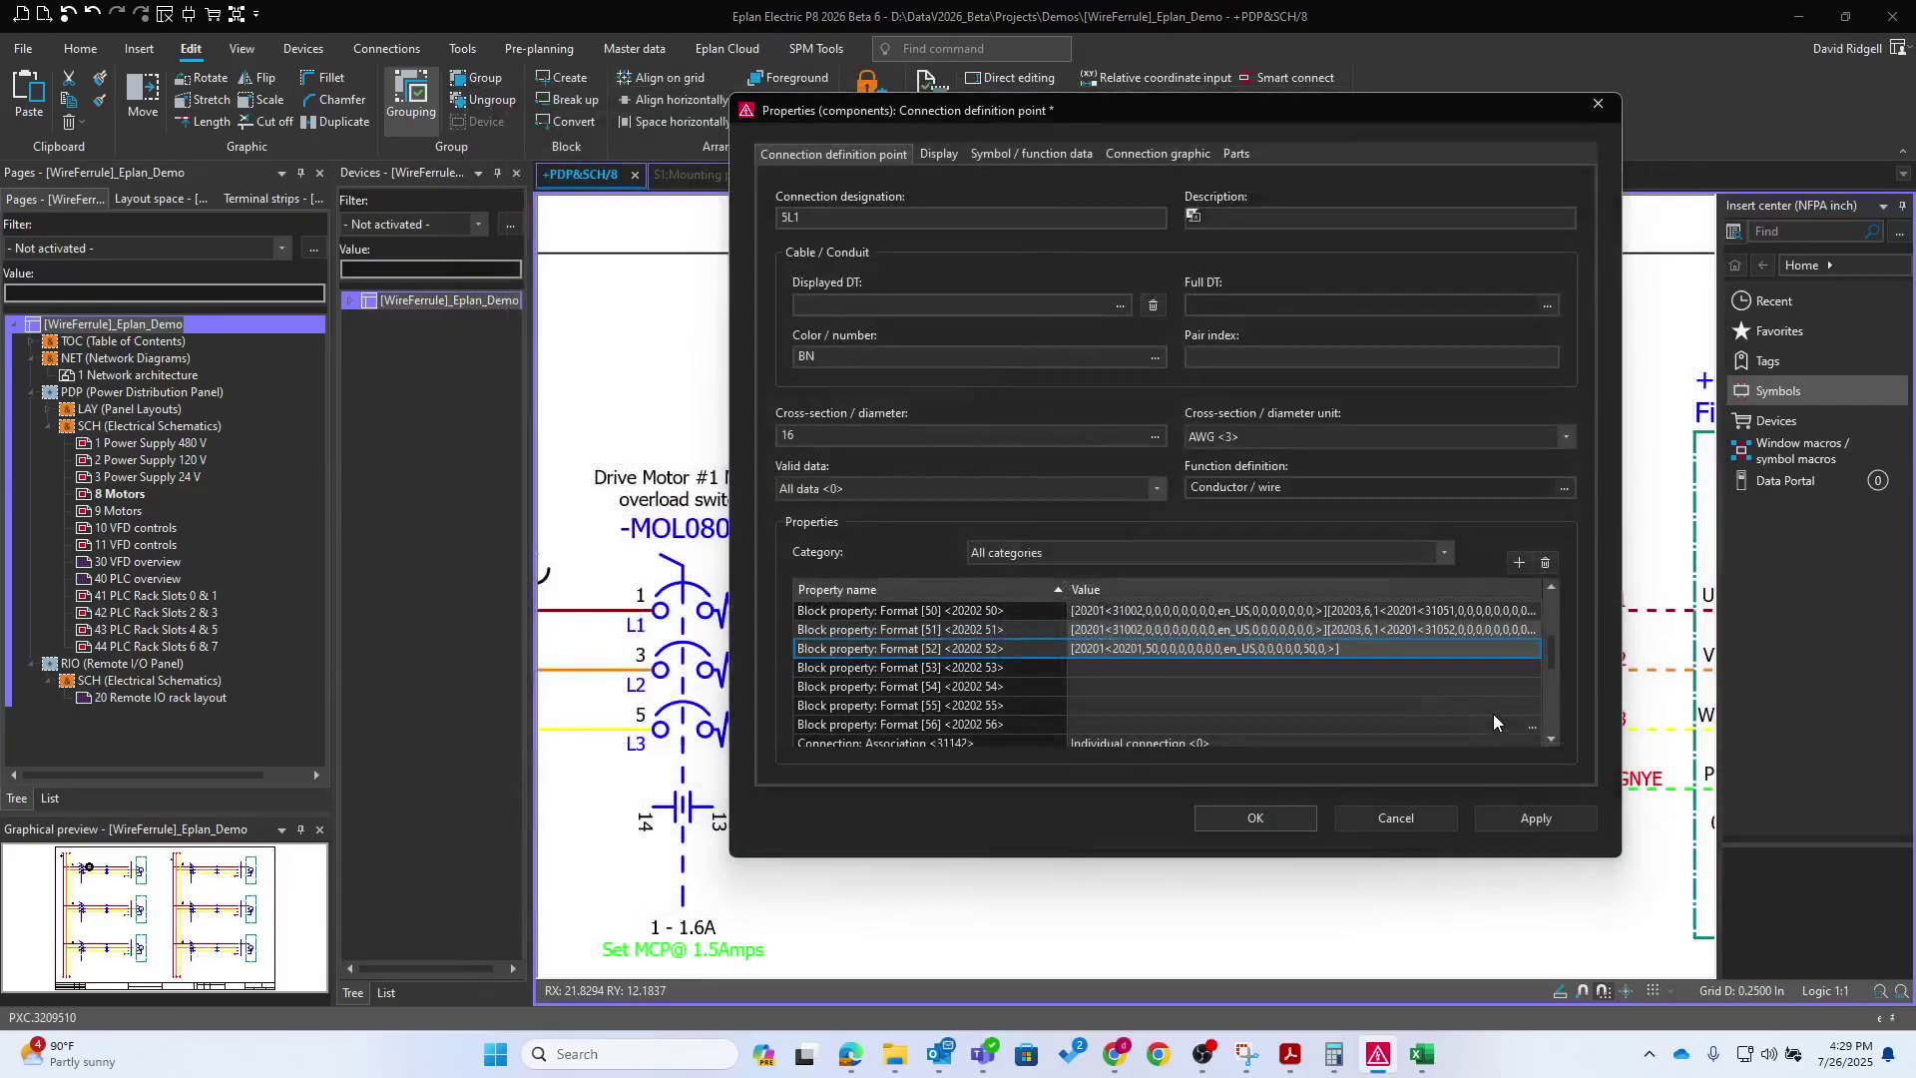
# Paste the definition into Format [53], change its index to Block property [51], and apply
pyautogui.click(1120, 663)
pyautogui.write('[20201<20201,50,0,0,0,0,0,0,0,en_US,0,0,0,0,0,50,0,>]')
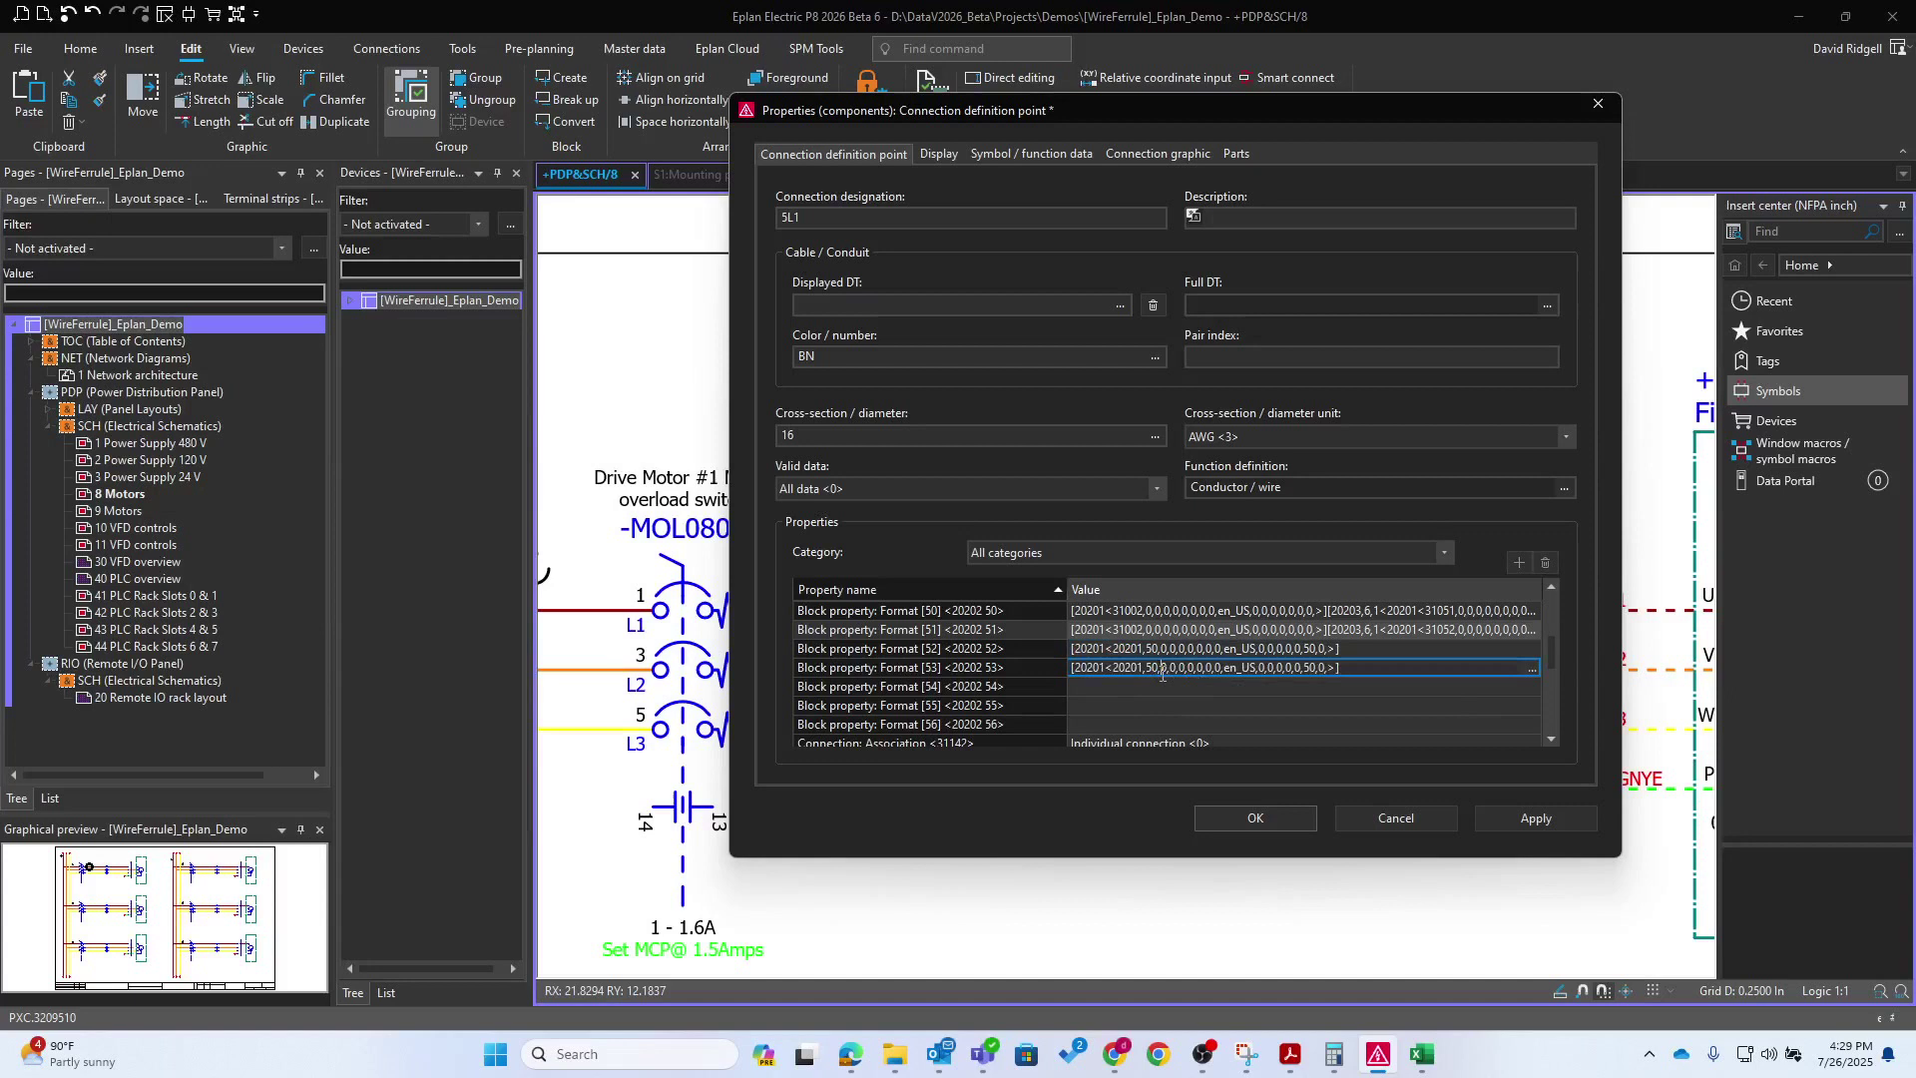
pyautogui.press('Delete')
pyautogui.write('1')
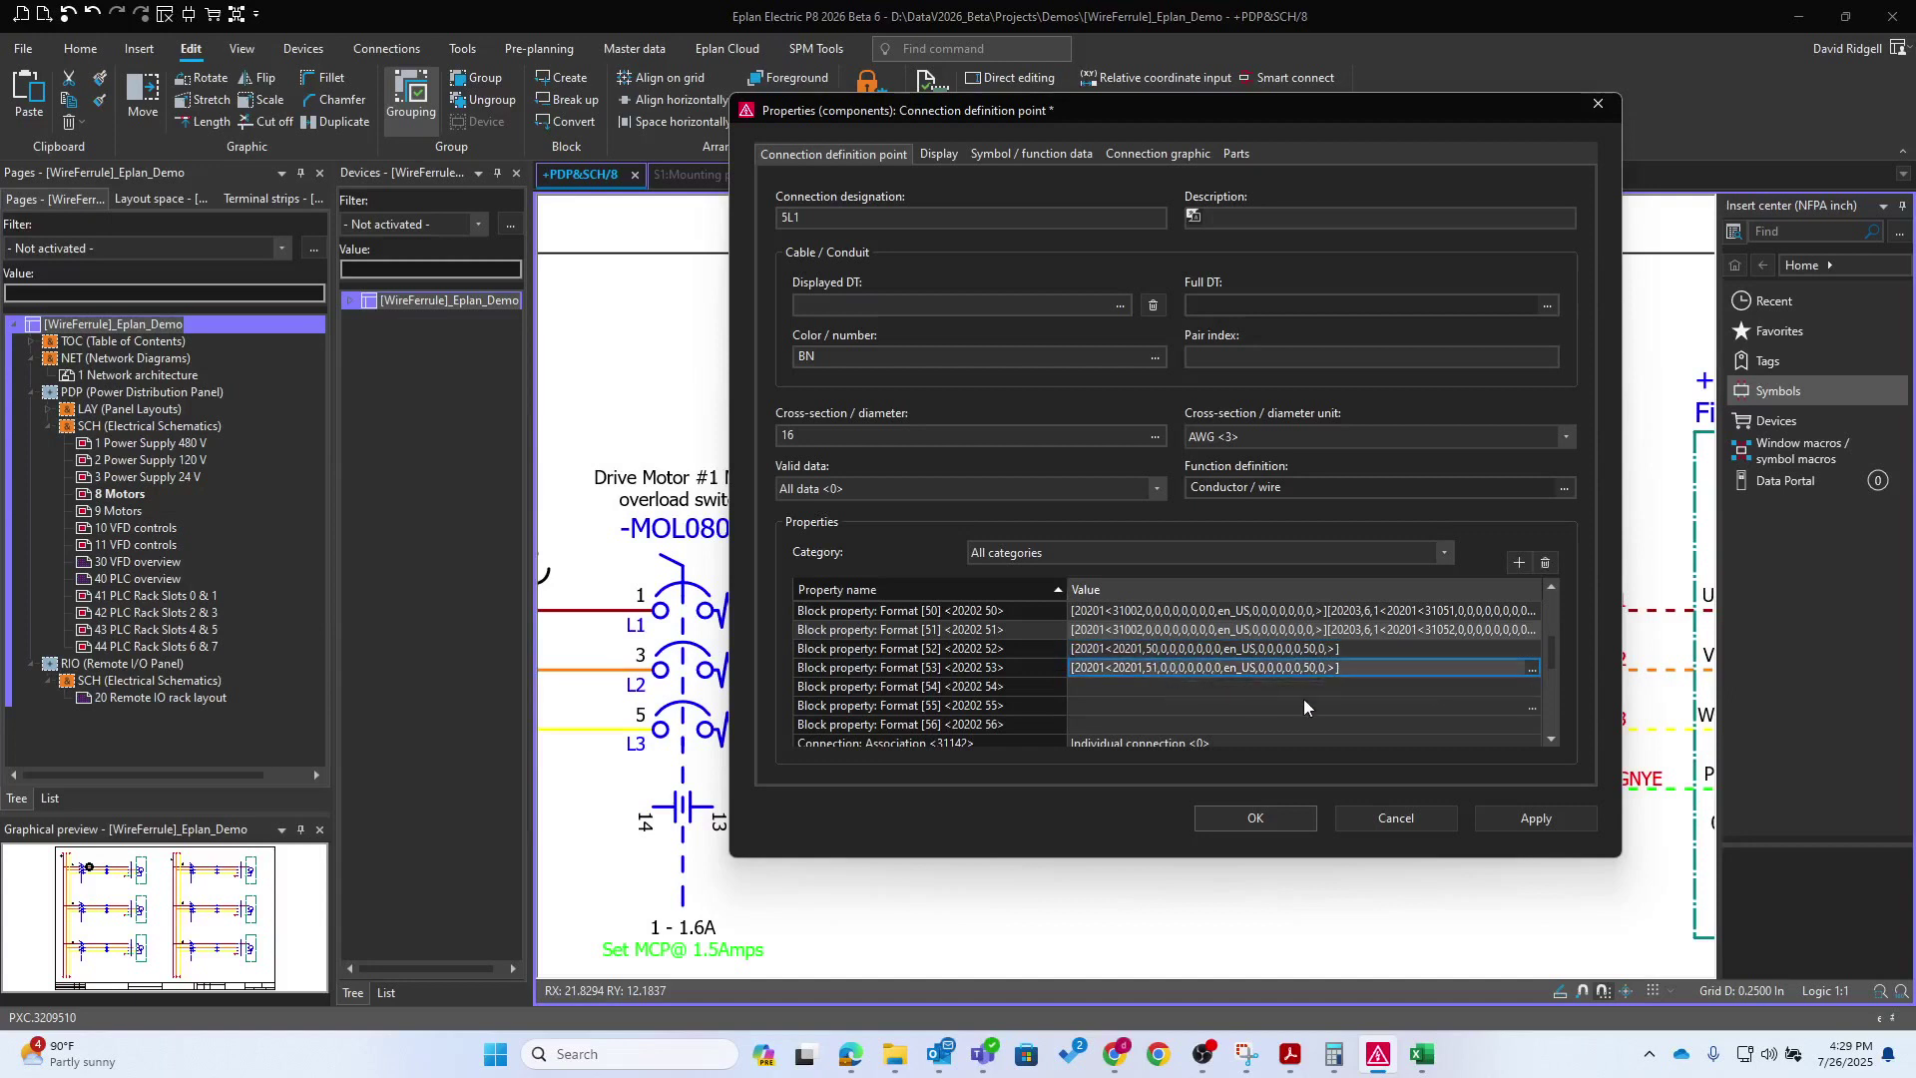
pyautogui.click(1549, 826)
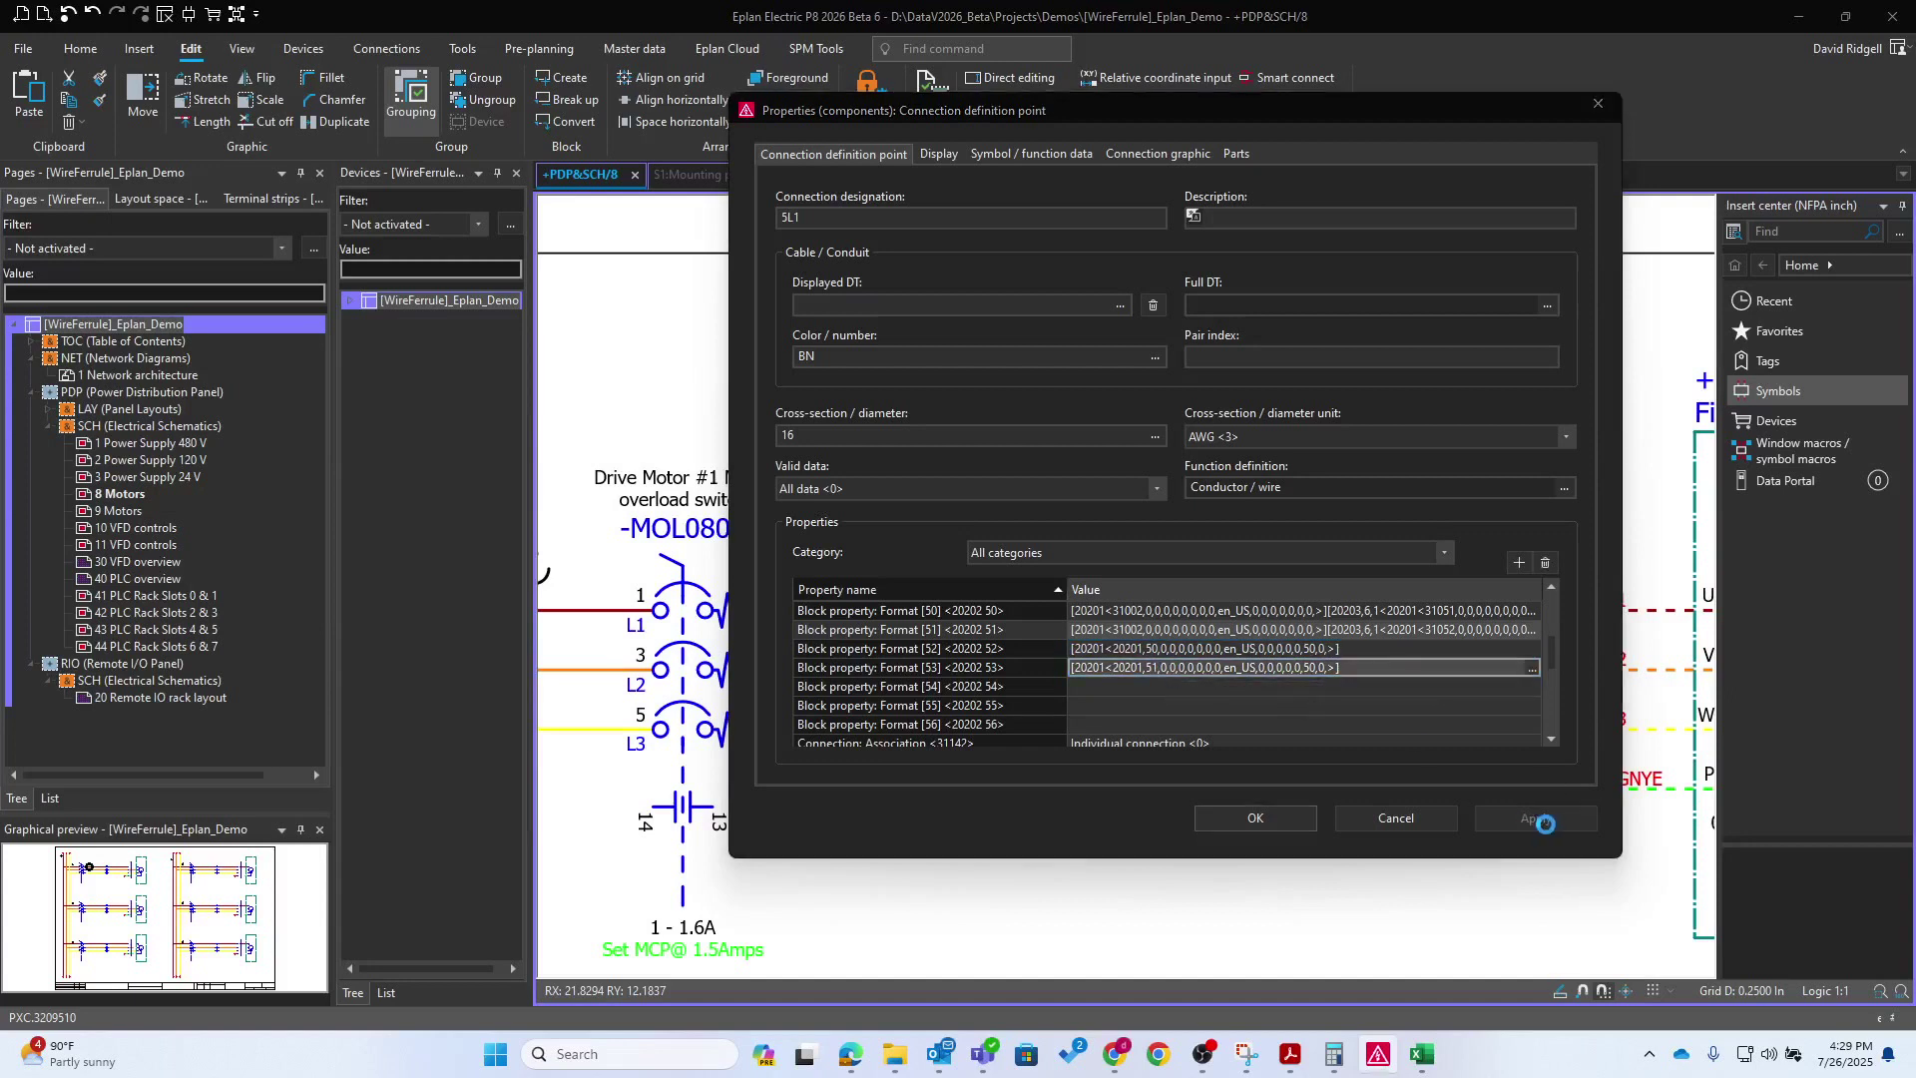
# Close the 5L1 connection properties and cancel a stray empty text insertion
pyautogui.click(1258, 818)
pyautogui.scroll(-3, 1106, 529)
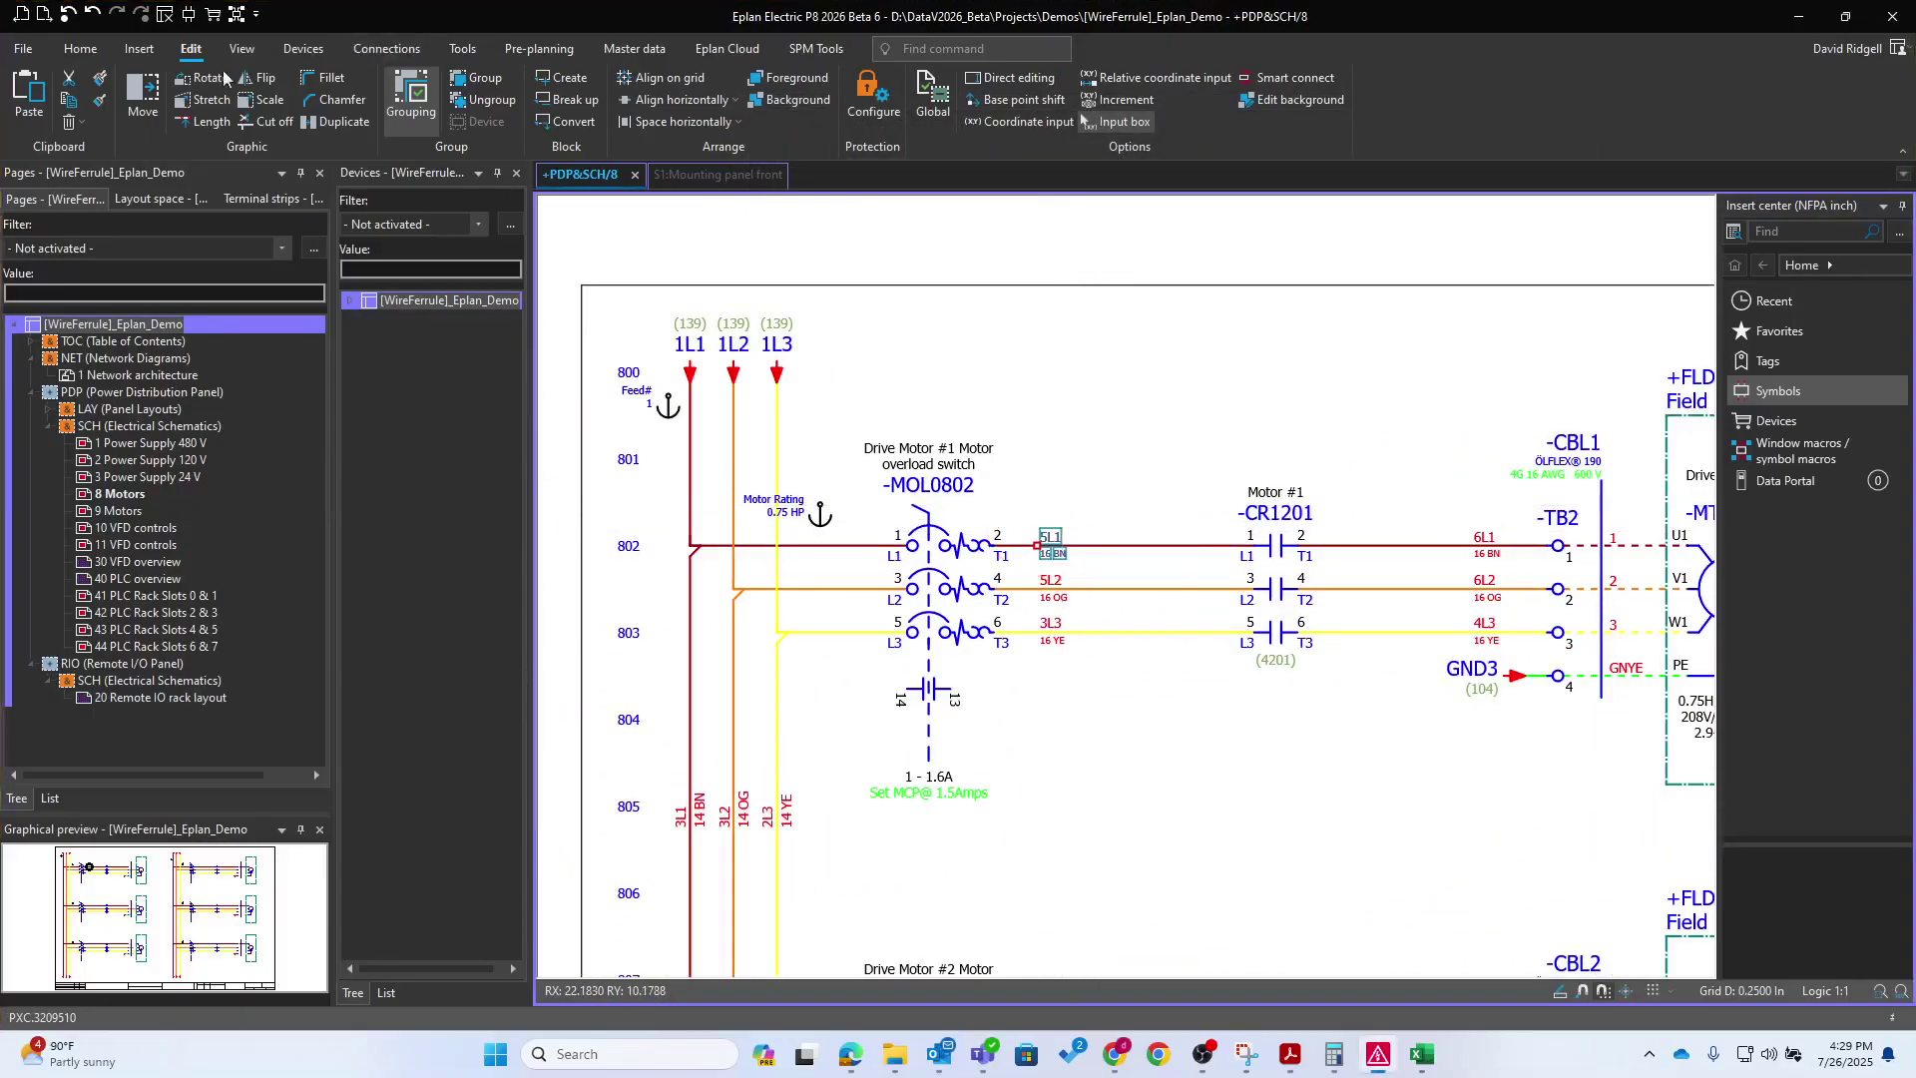
pyautogui.click(124, 52)
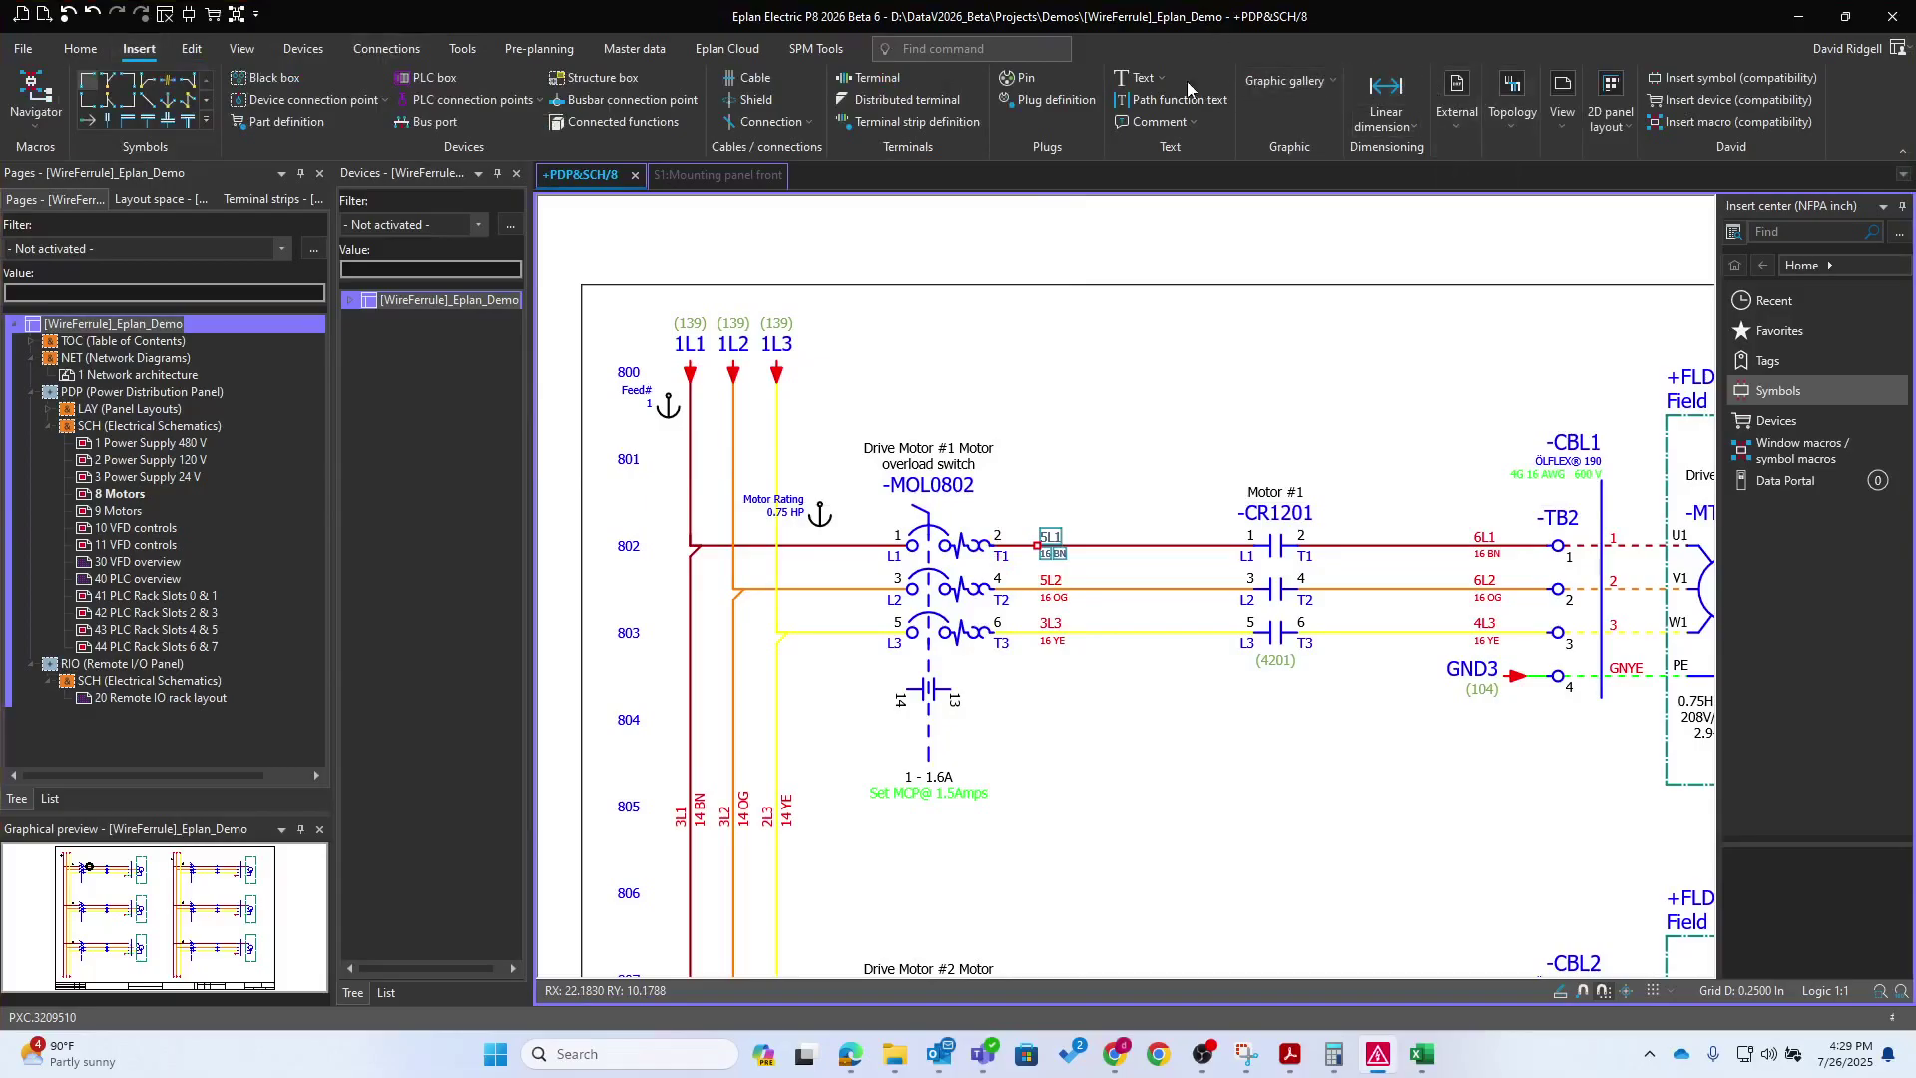
pyautogui.click(1144, 86)
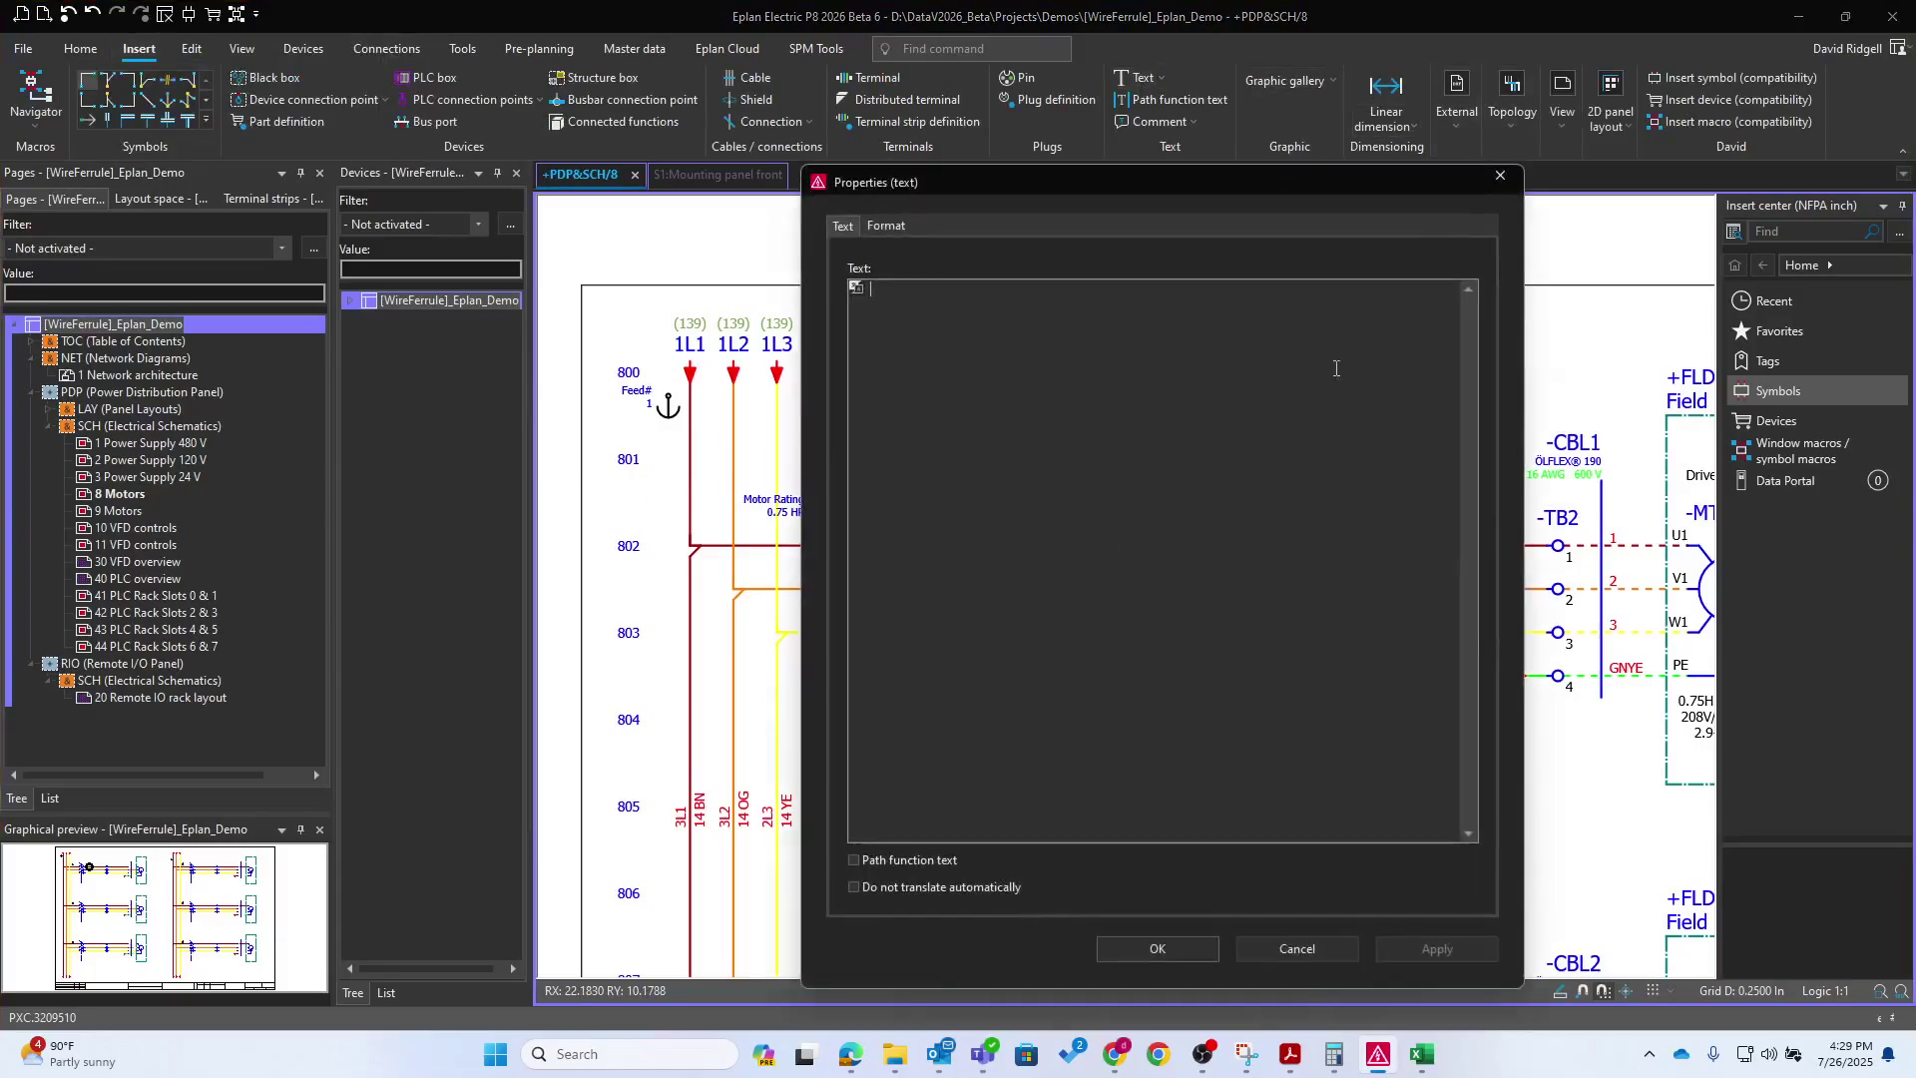
pyautogui.press('Escape')
# Draw a rectangle around the 5L1 wire label beside overload switch MOL0802
pyautogui.click(1287, 81)
pyautogui.click(1295, 126)
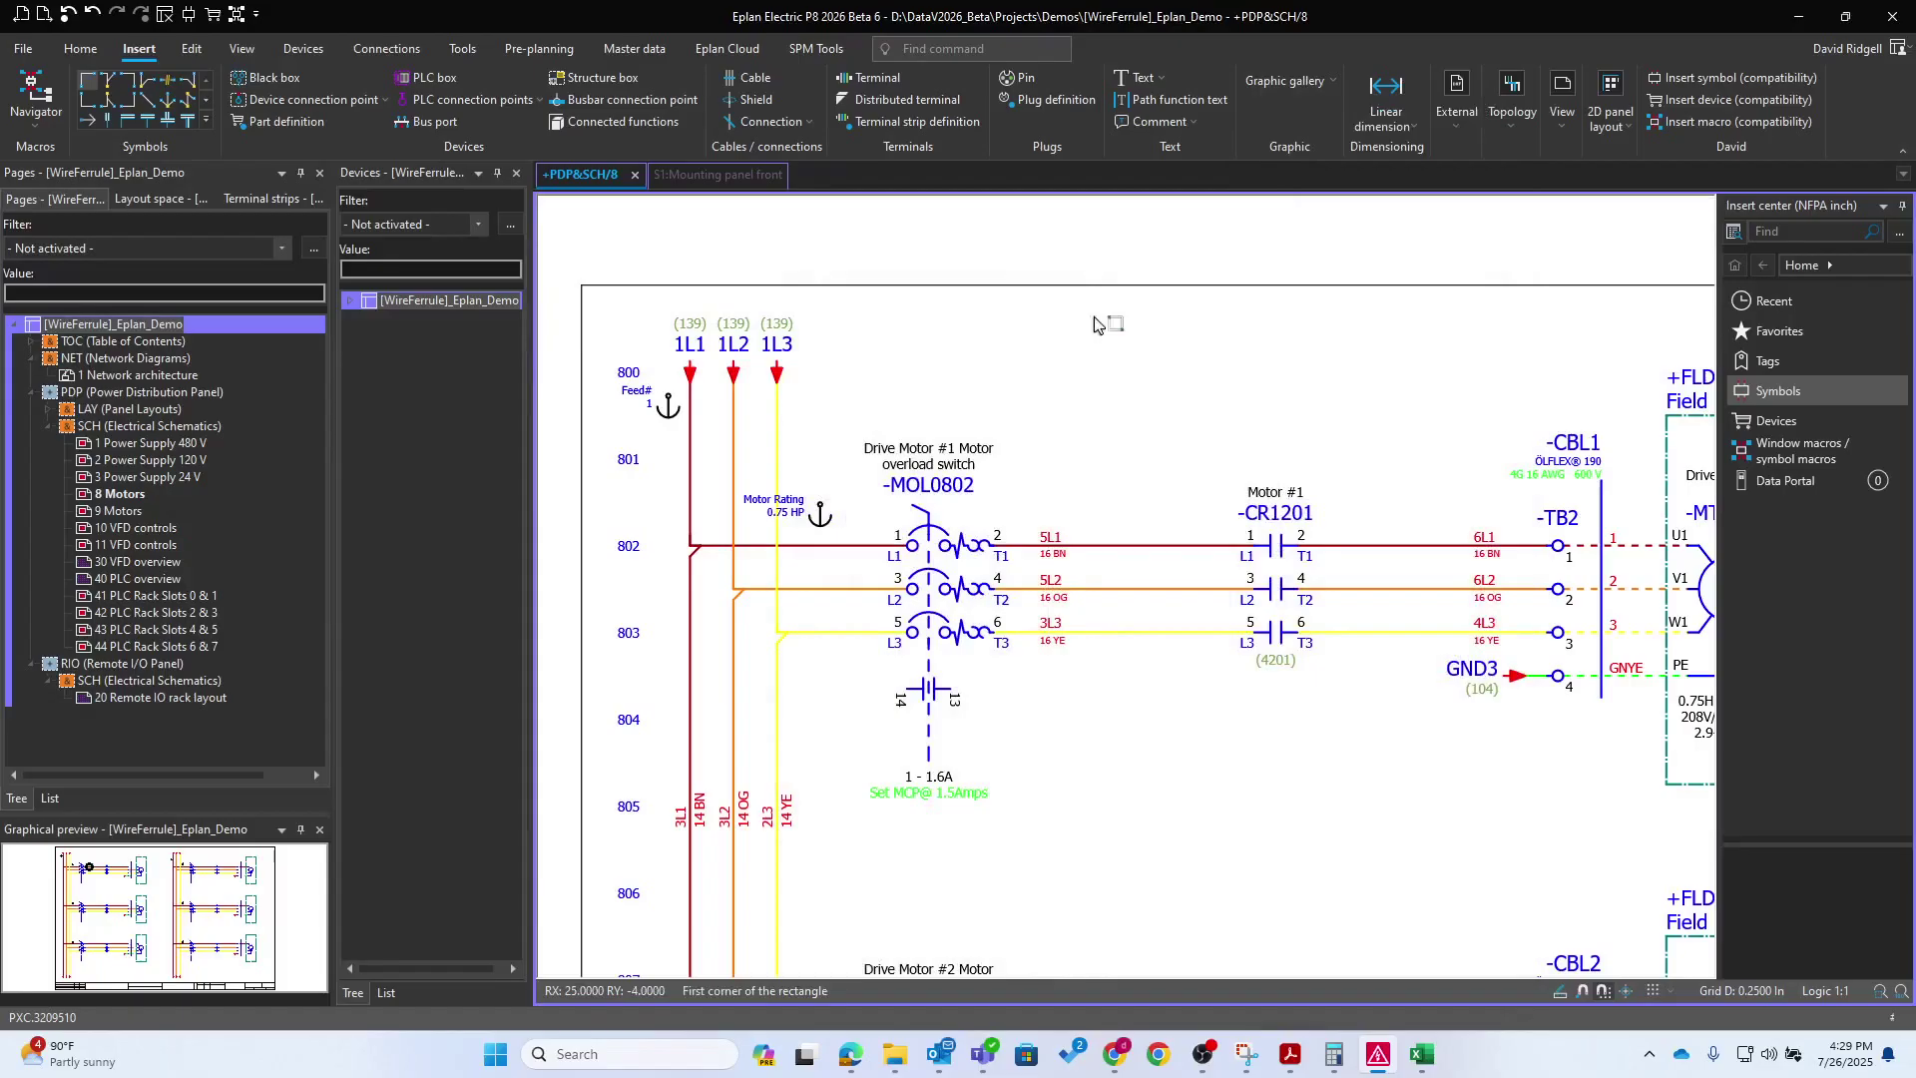
pyautogui.click(1015, 480)
pyautogui.click(1081, 567)
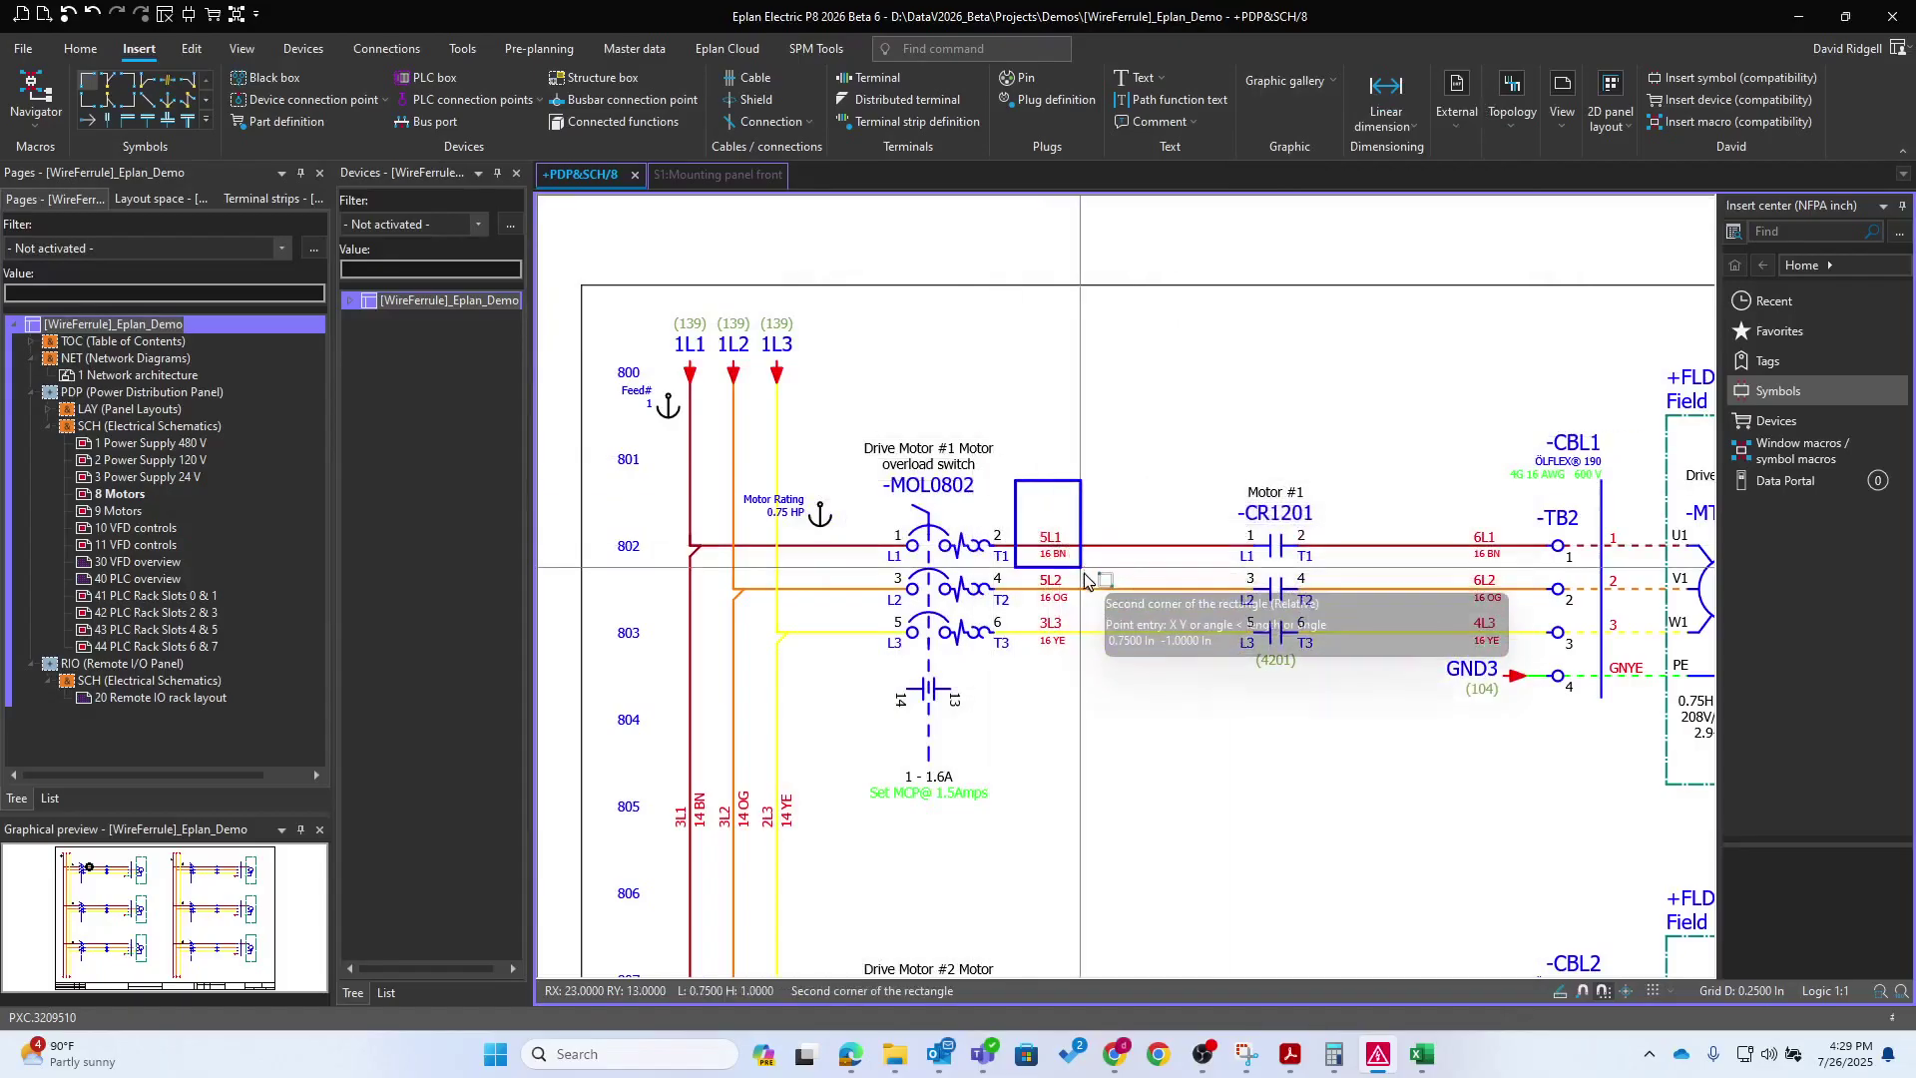
pyautogui.press('Escape')
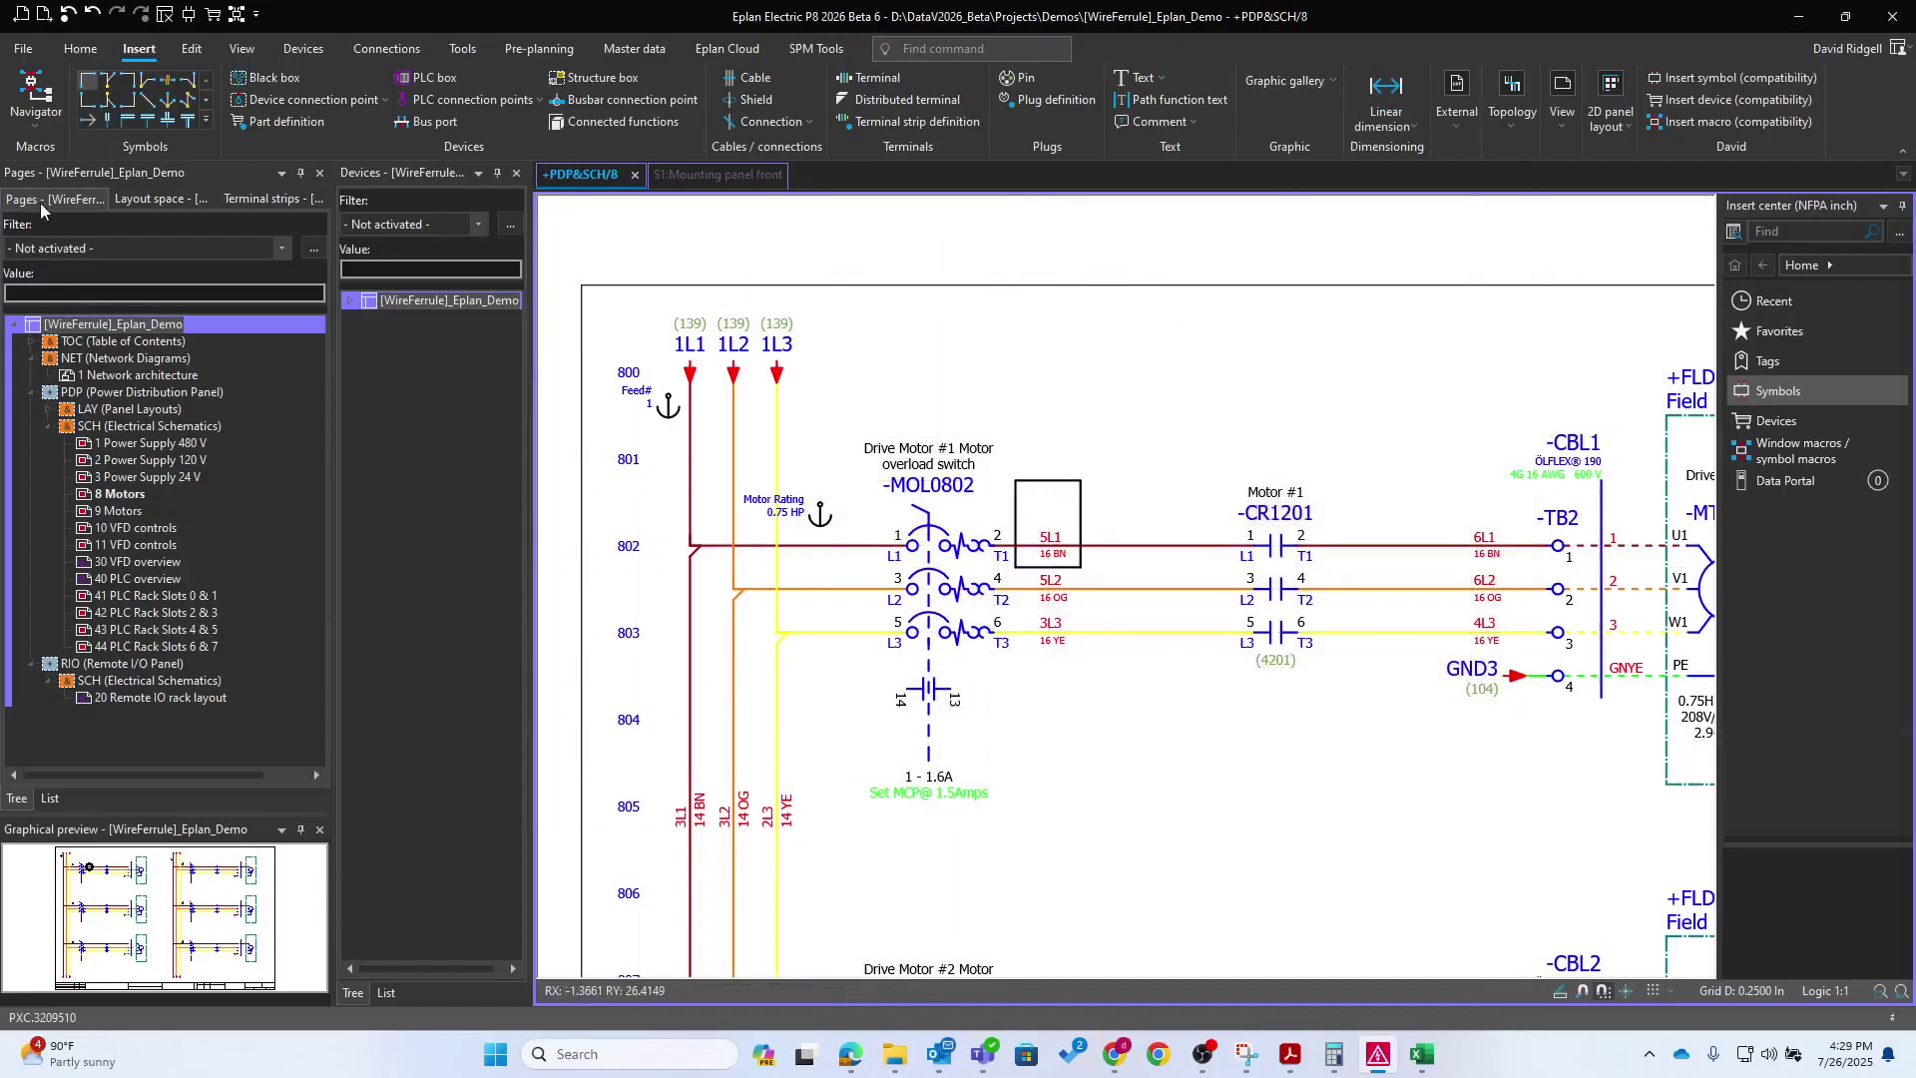
pyautogui.click(135, 326)
# Open the project's Replacement text [50] table from Project properties
pyautogui.rightClick(136, 326)
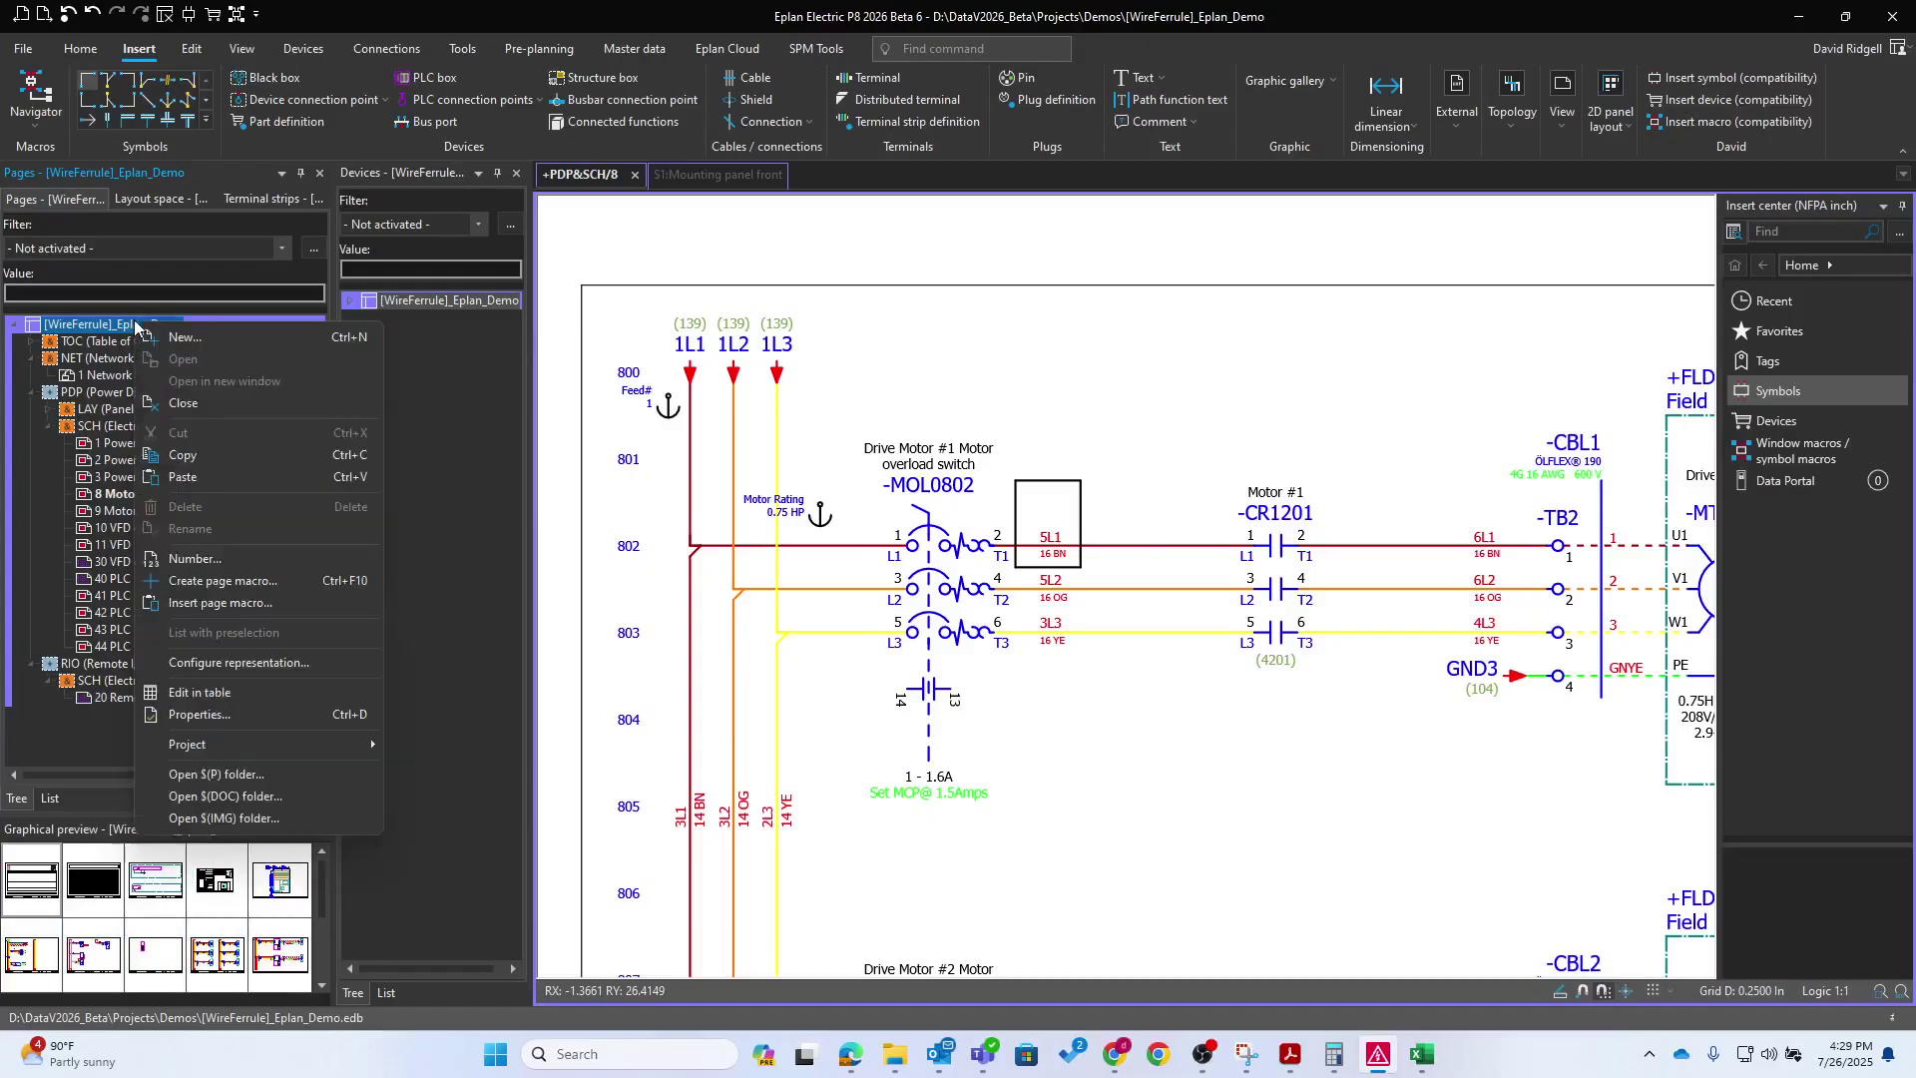
pyautogui.click(239, 715)
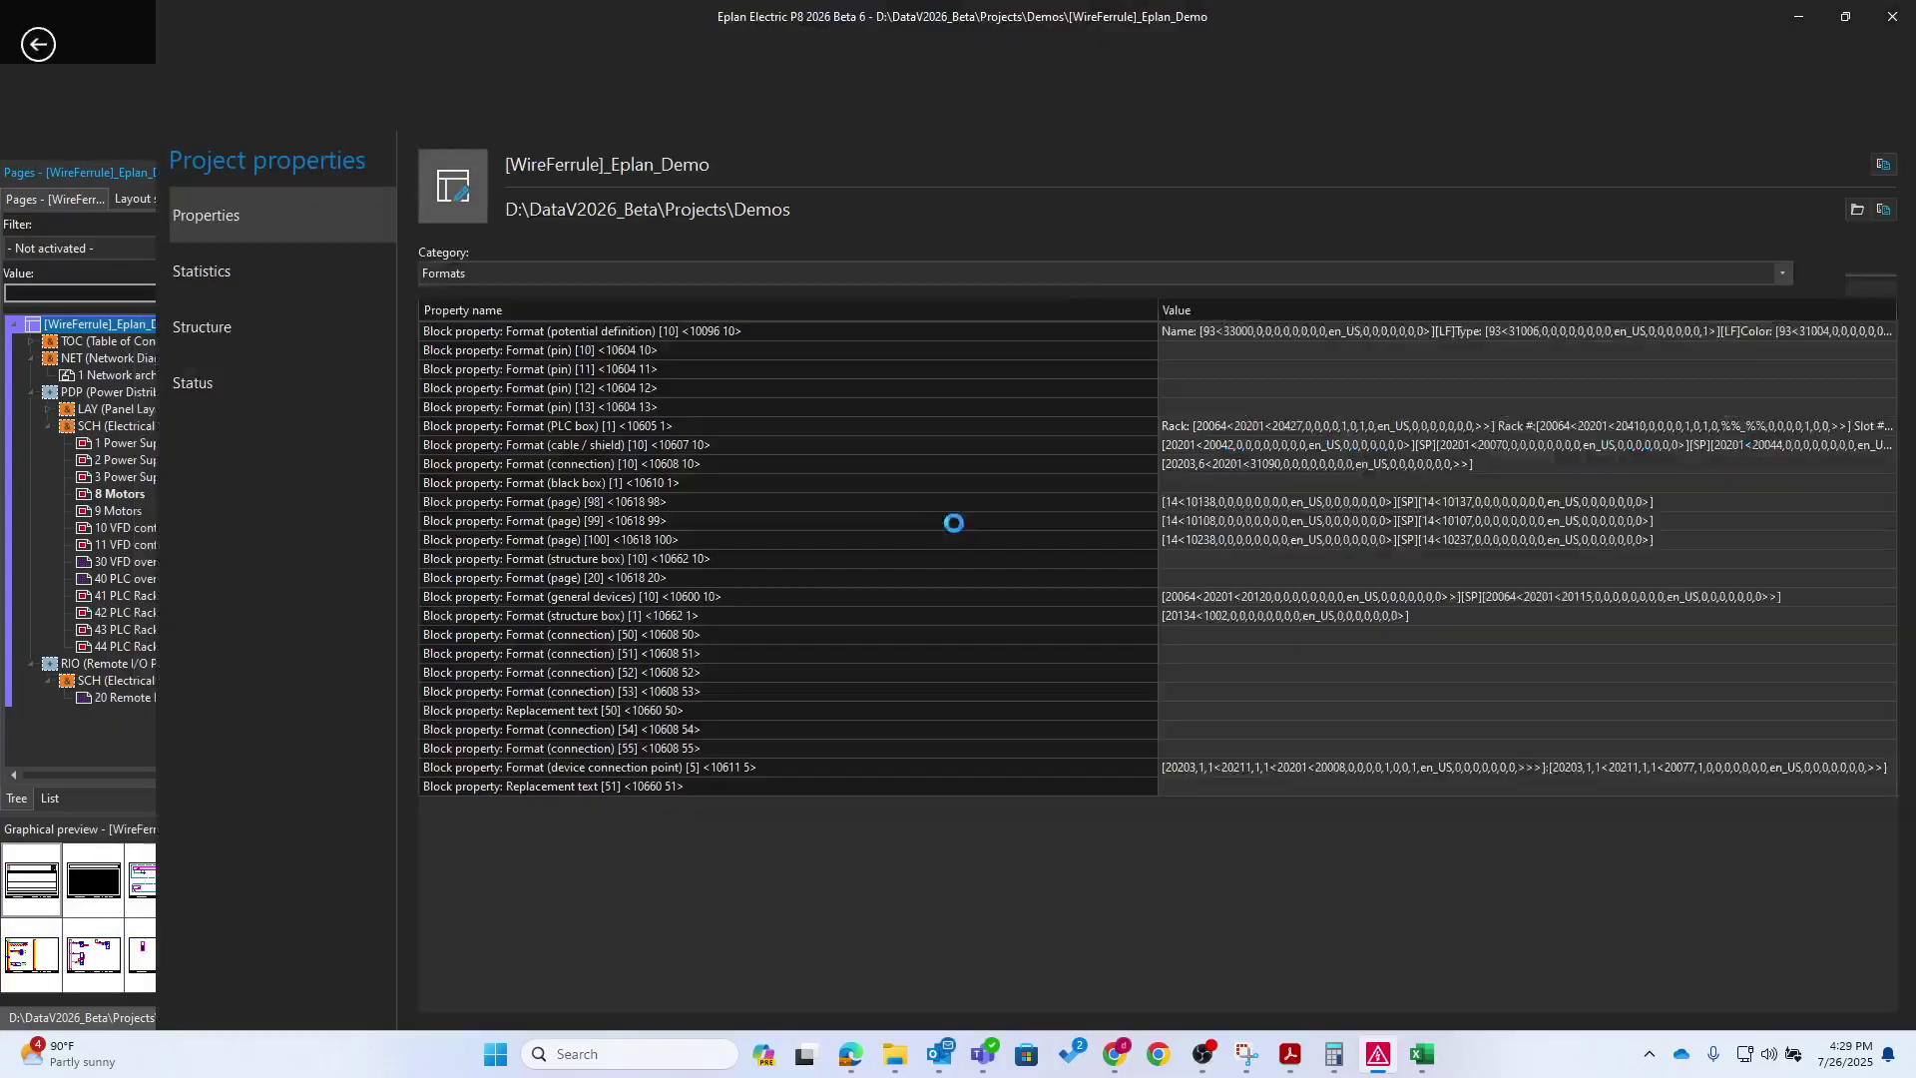
pyautogui.click(685, 638)
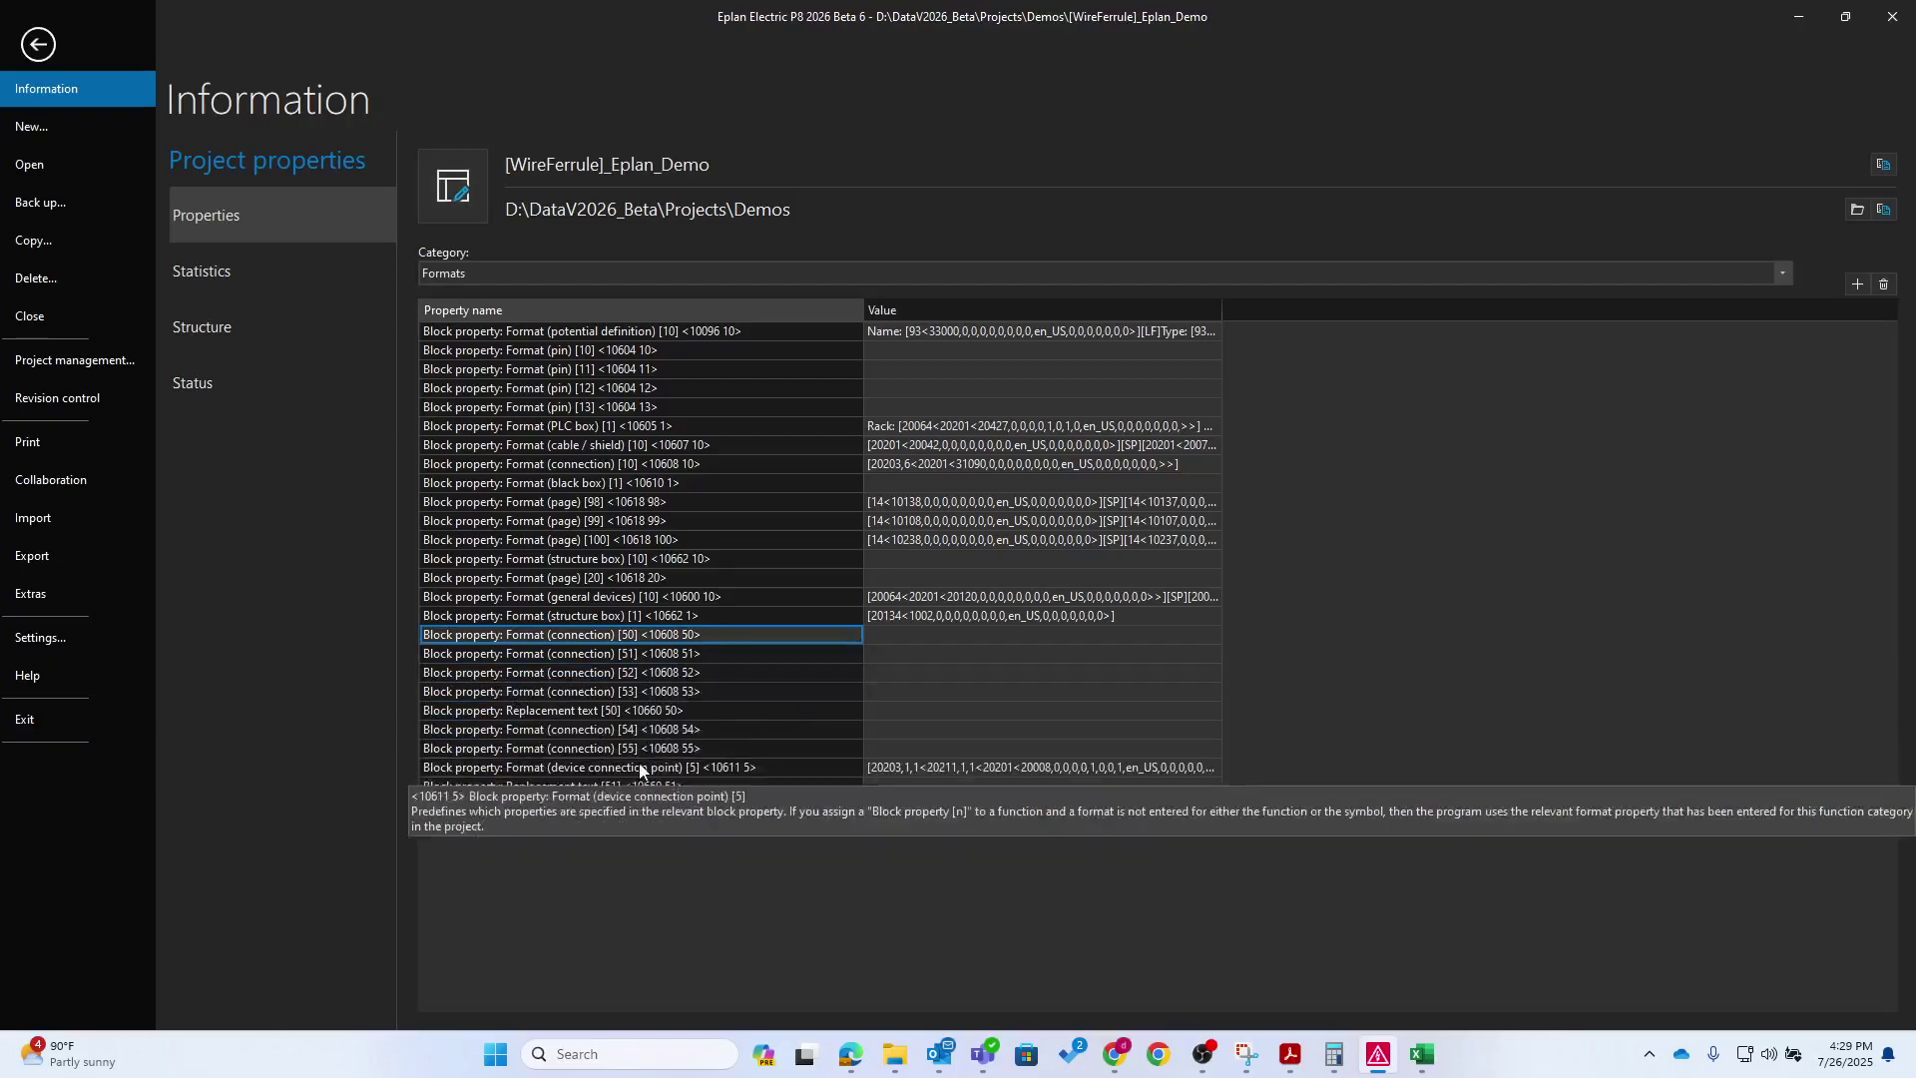
pyautogui.click(641, 711)
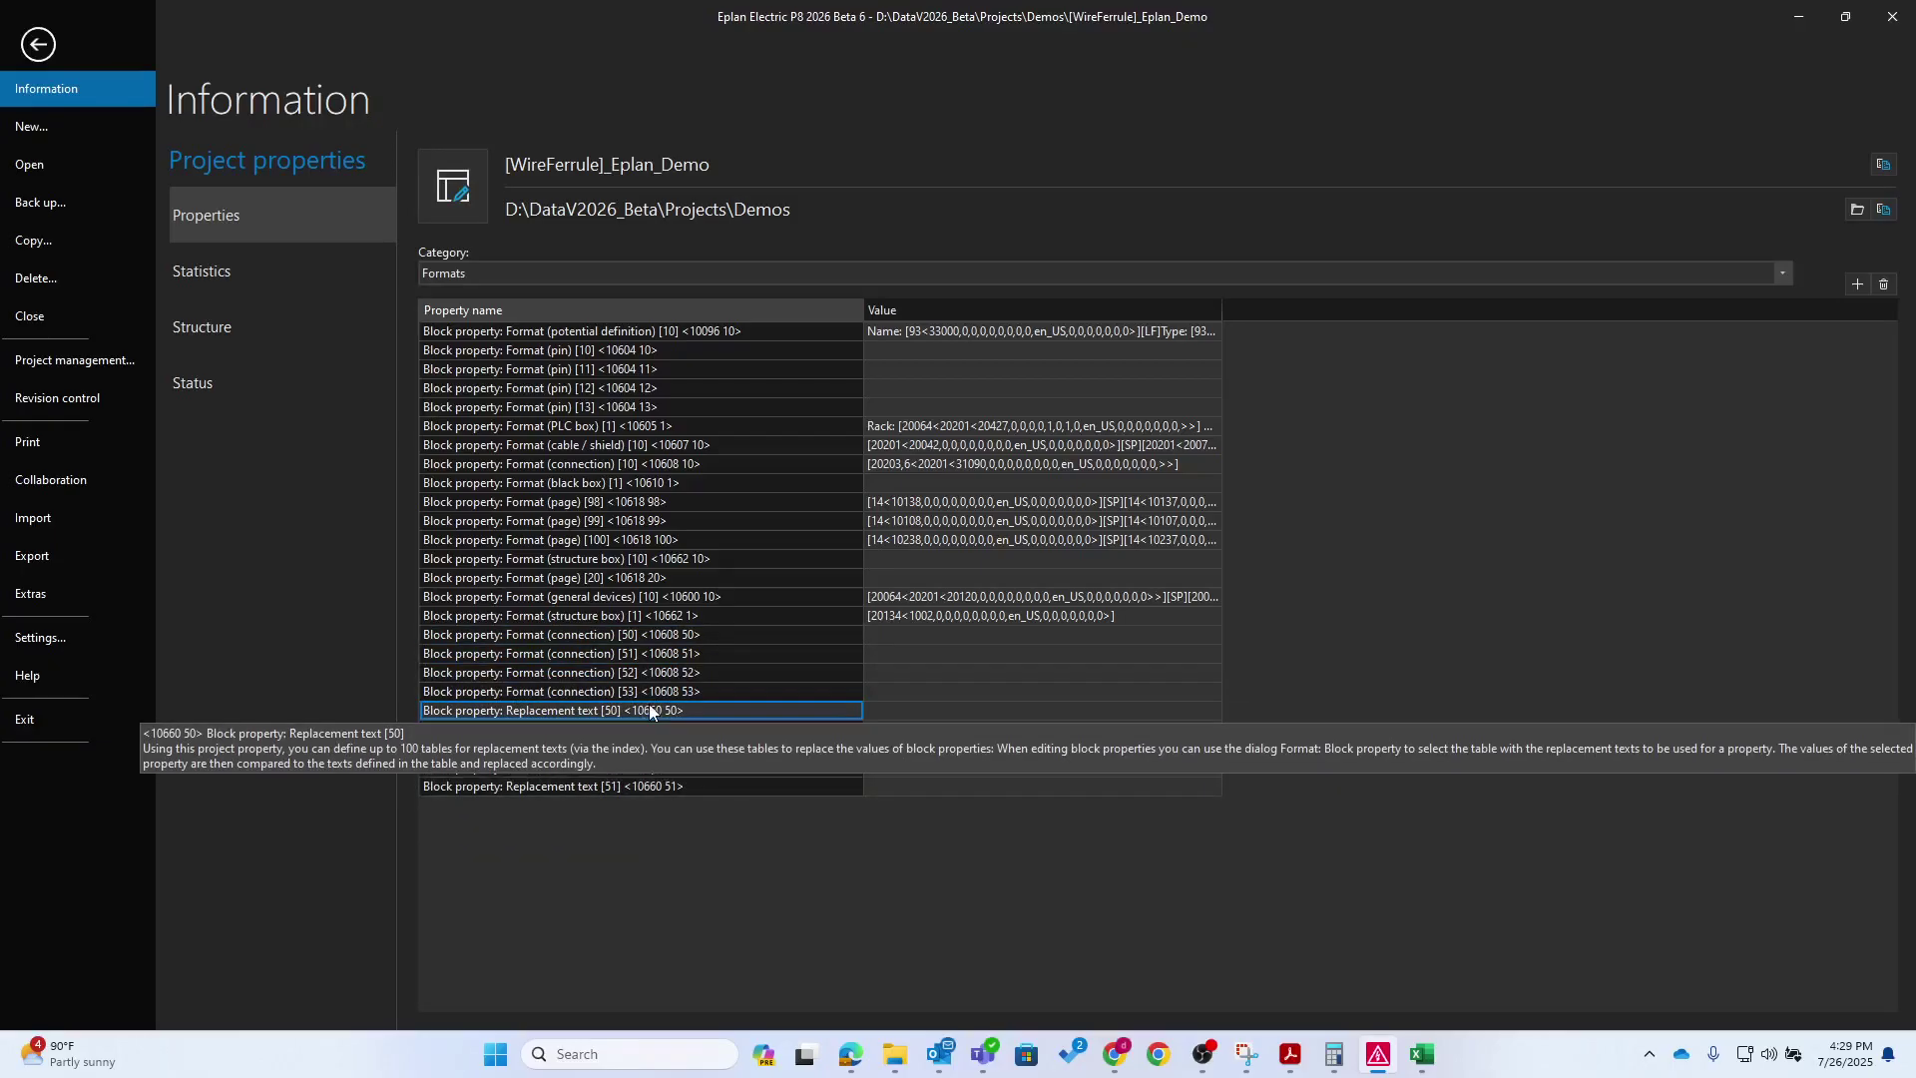
pyautogui.click(1048, 710)
pyautogui.click(1211, 713)
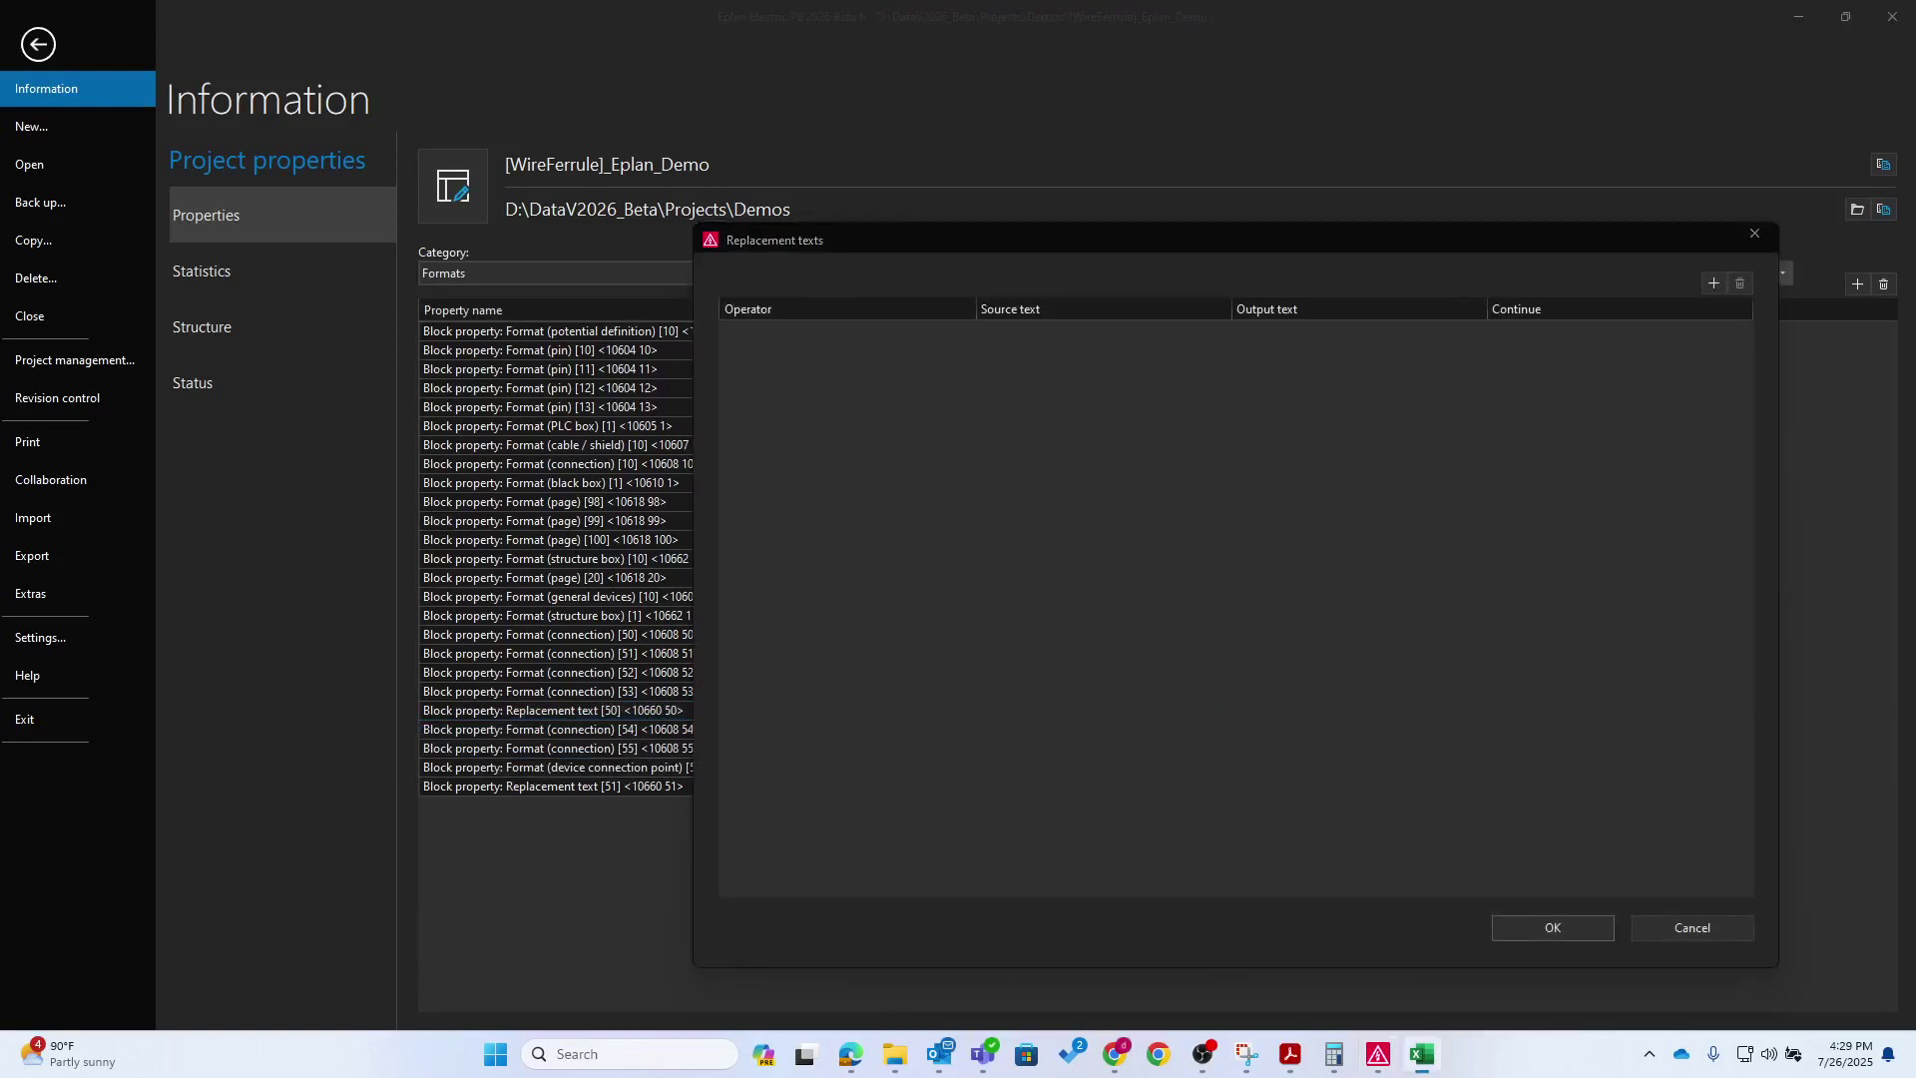
# Add a replacement rule mapping 16Ferrule to PAN.FSD78-8-D
pyautogui.click(1712, 285)
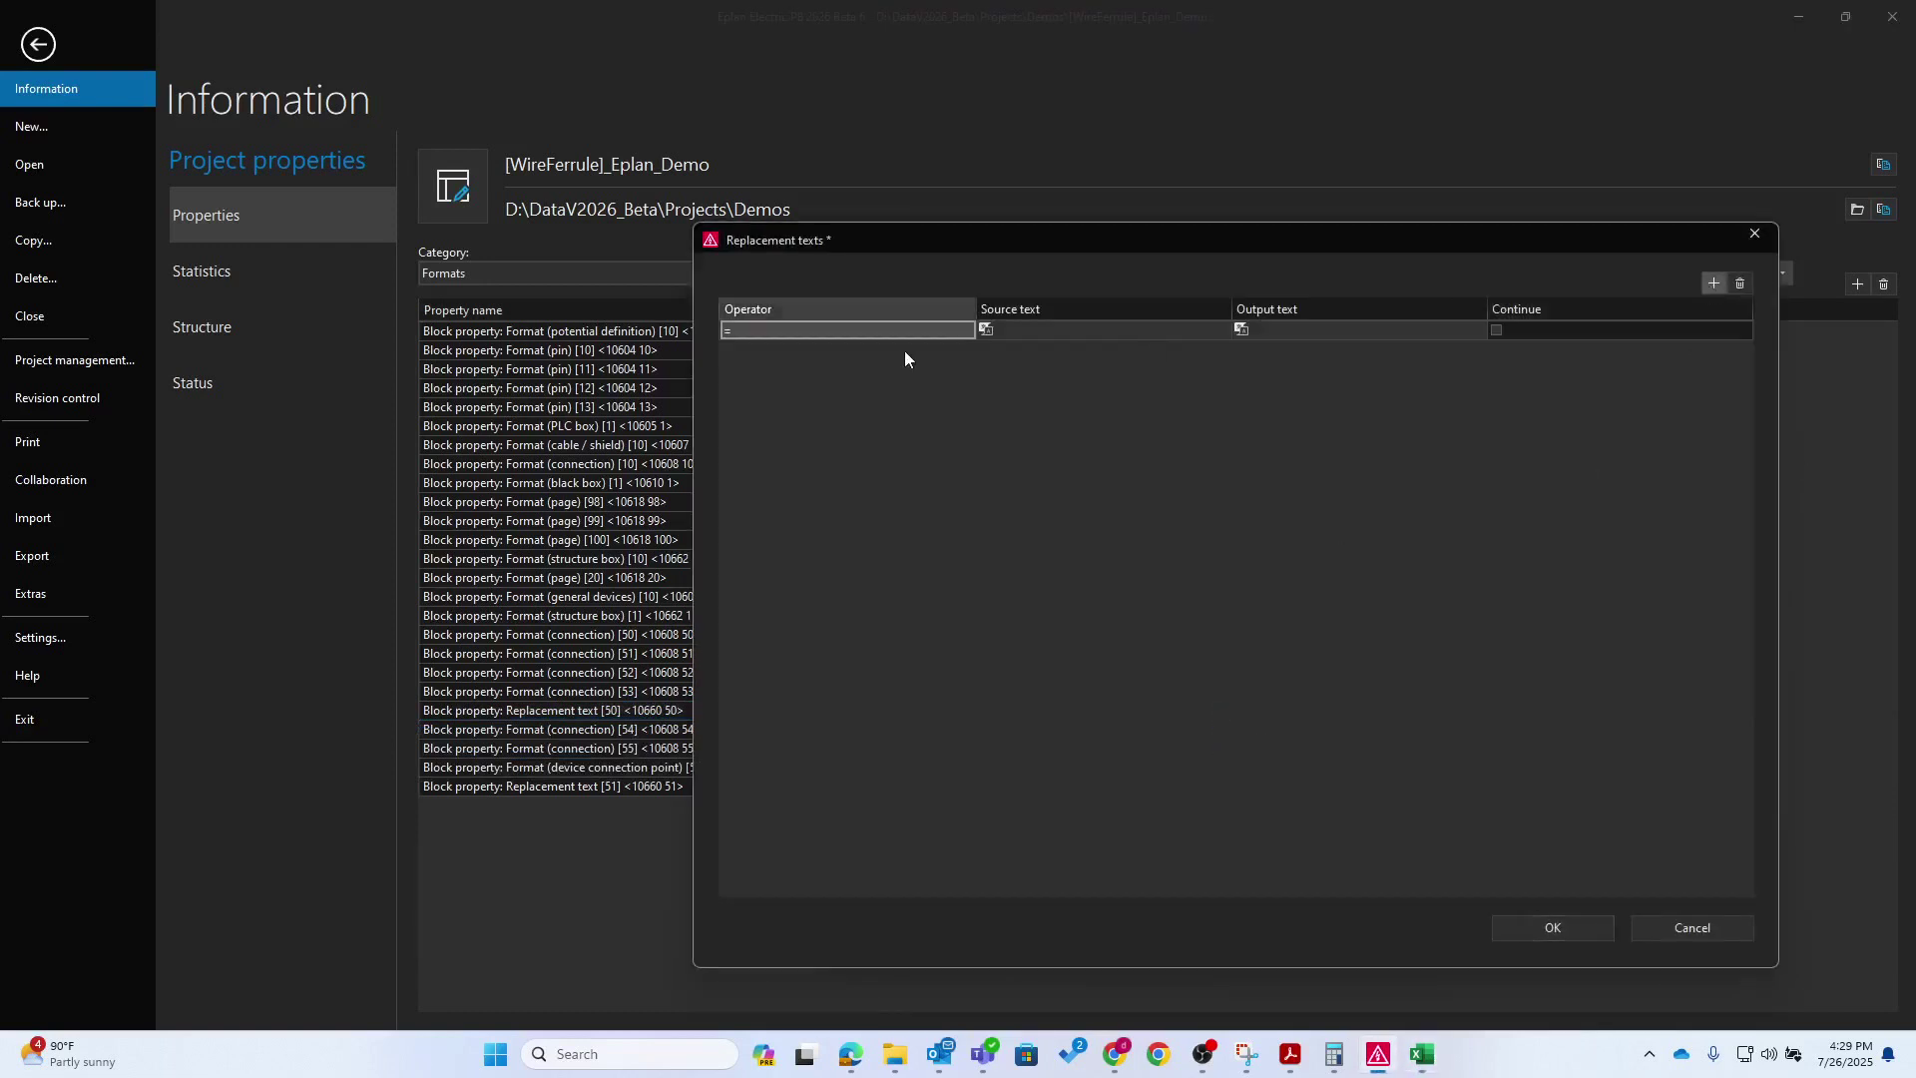
pyautogui.click(1052, 327)
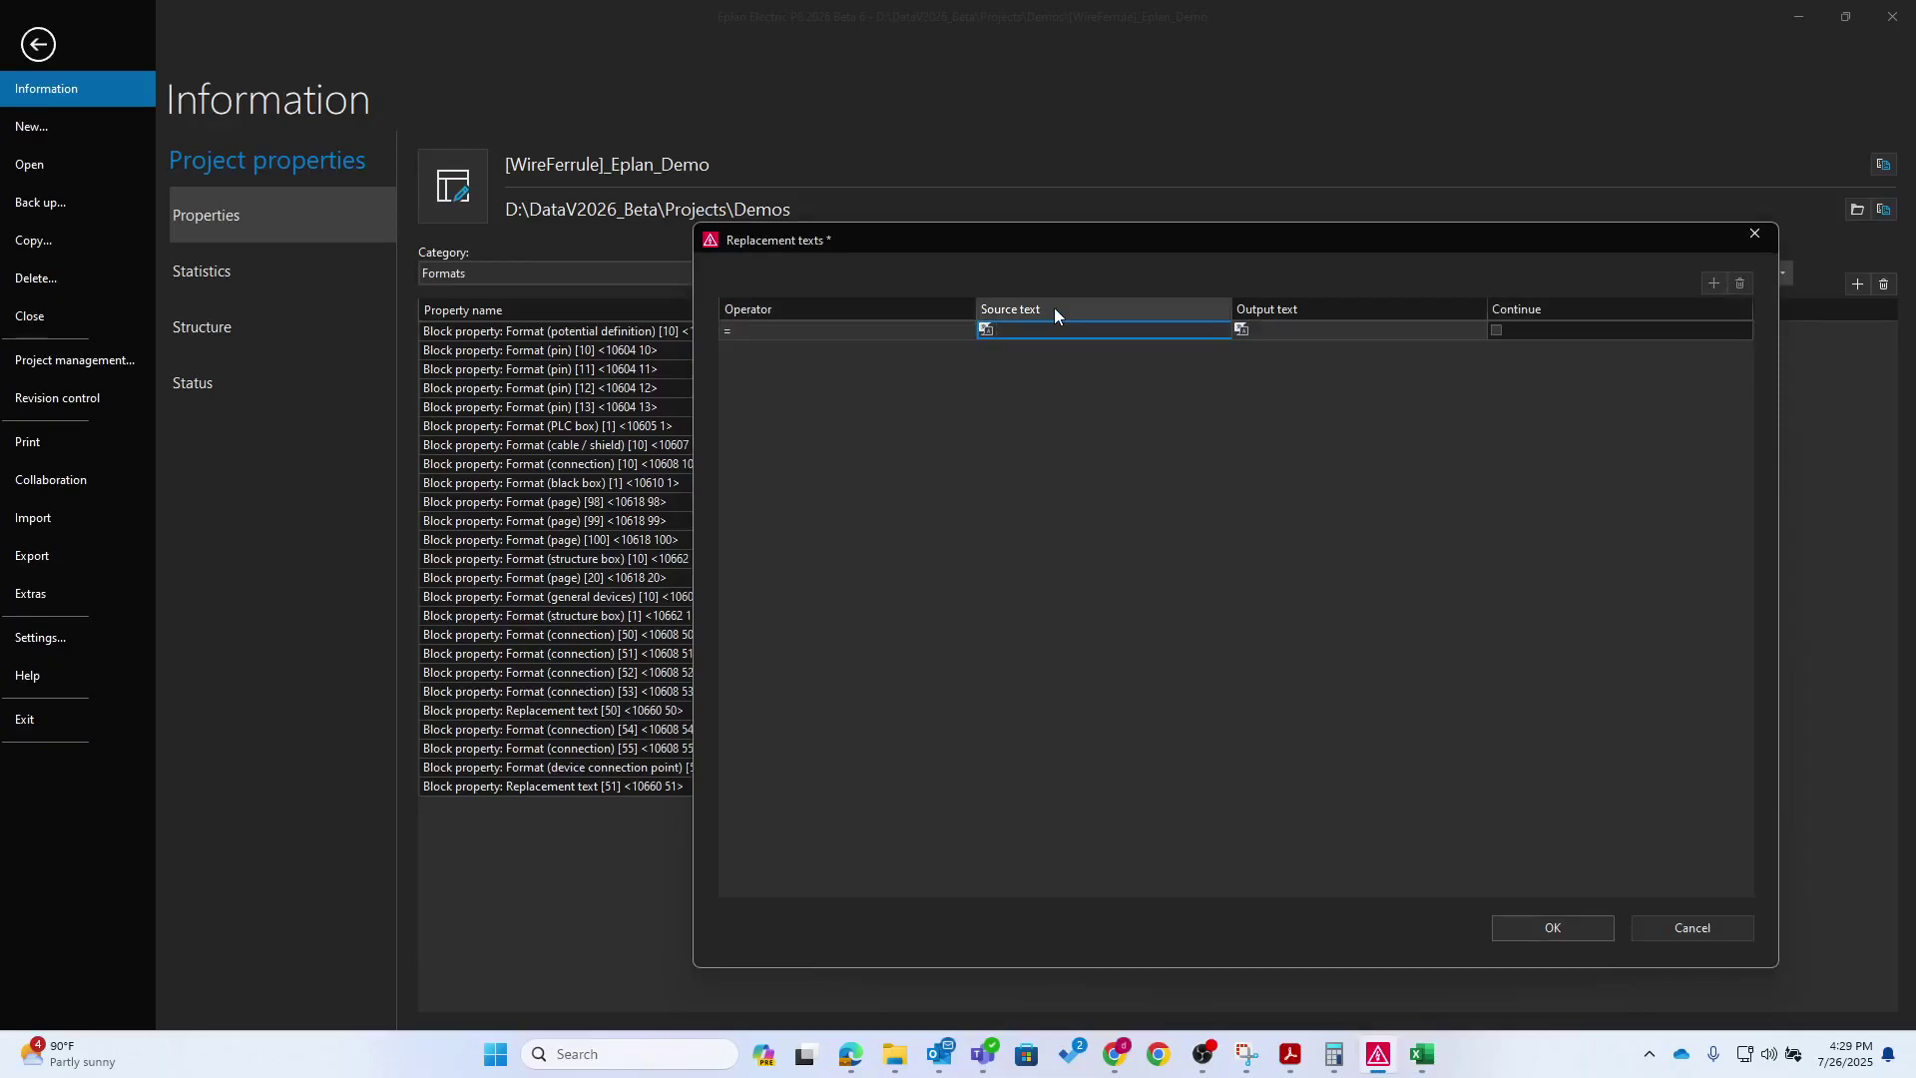
pyautogui.write('16Ferrule')
pyautogui.press('Return')
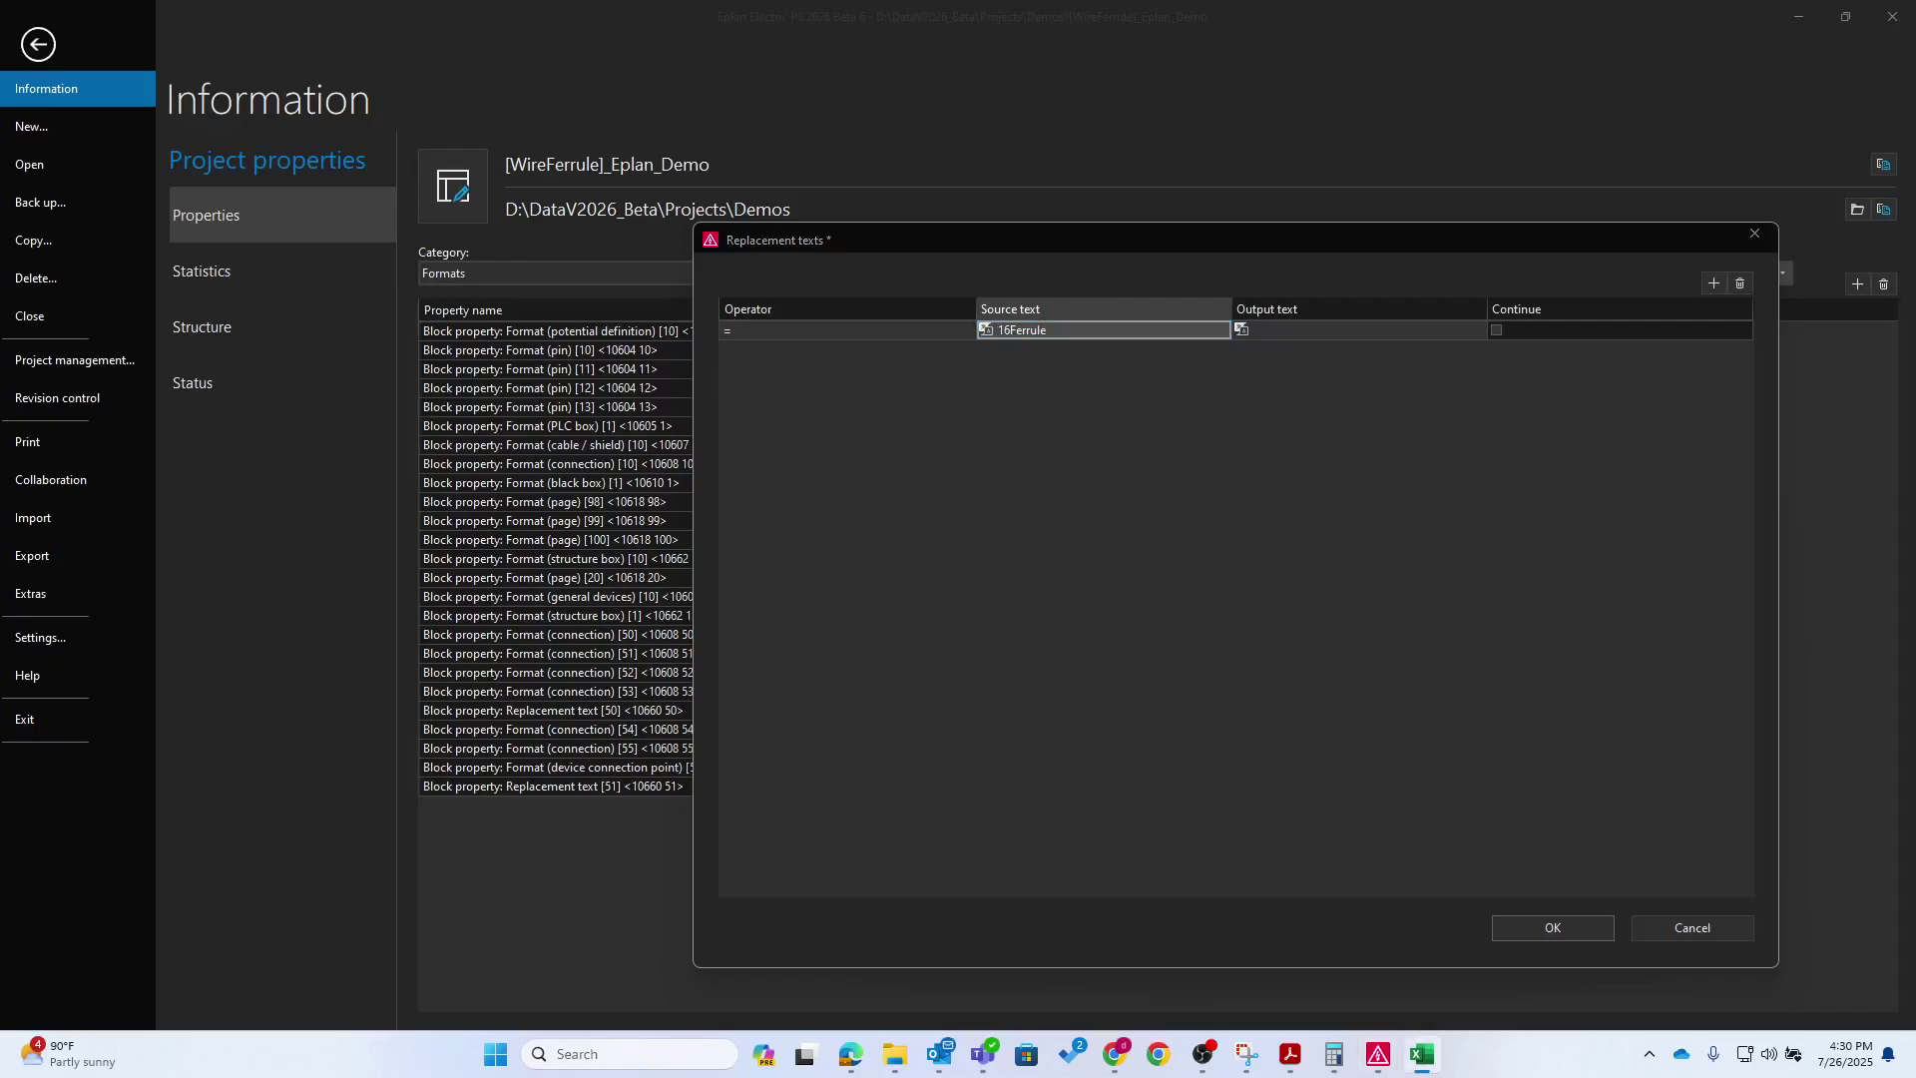
pyautogui.click(1252, 329)
pyautogui.write('PAN.FSD78-8-D')
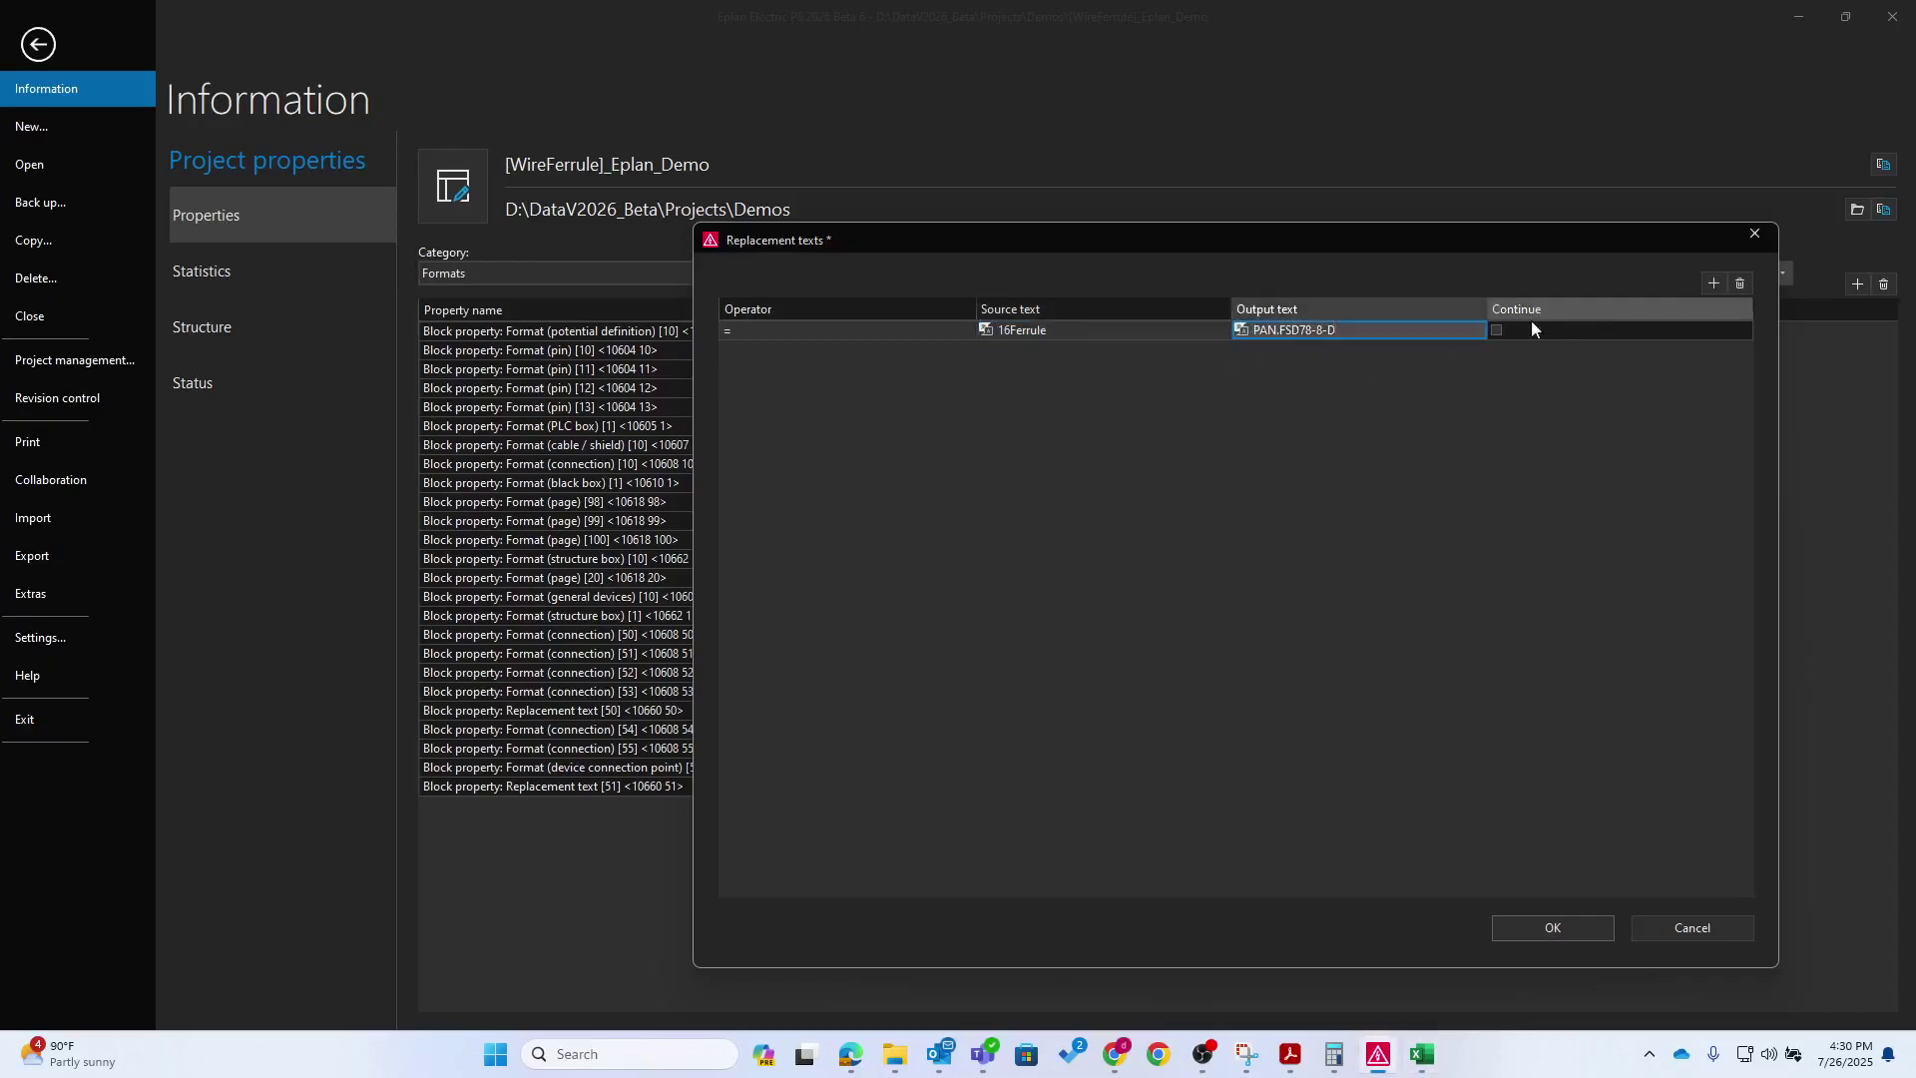
pyautogui.click(1298, 331)
pyautogui.moveTo(1336, 333); pyautogui.dragTo(1281, 352)
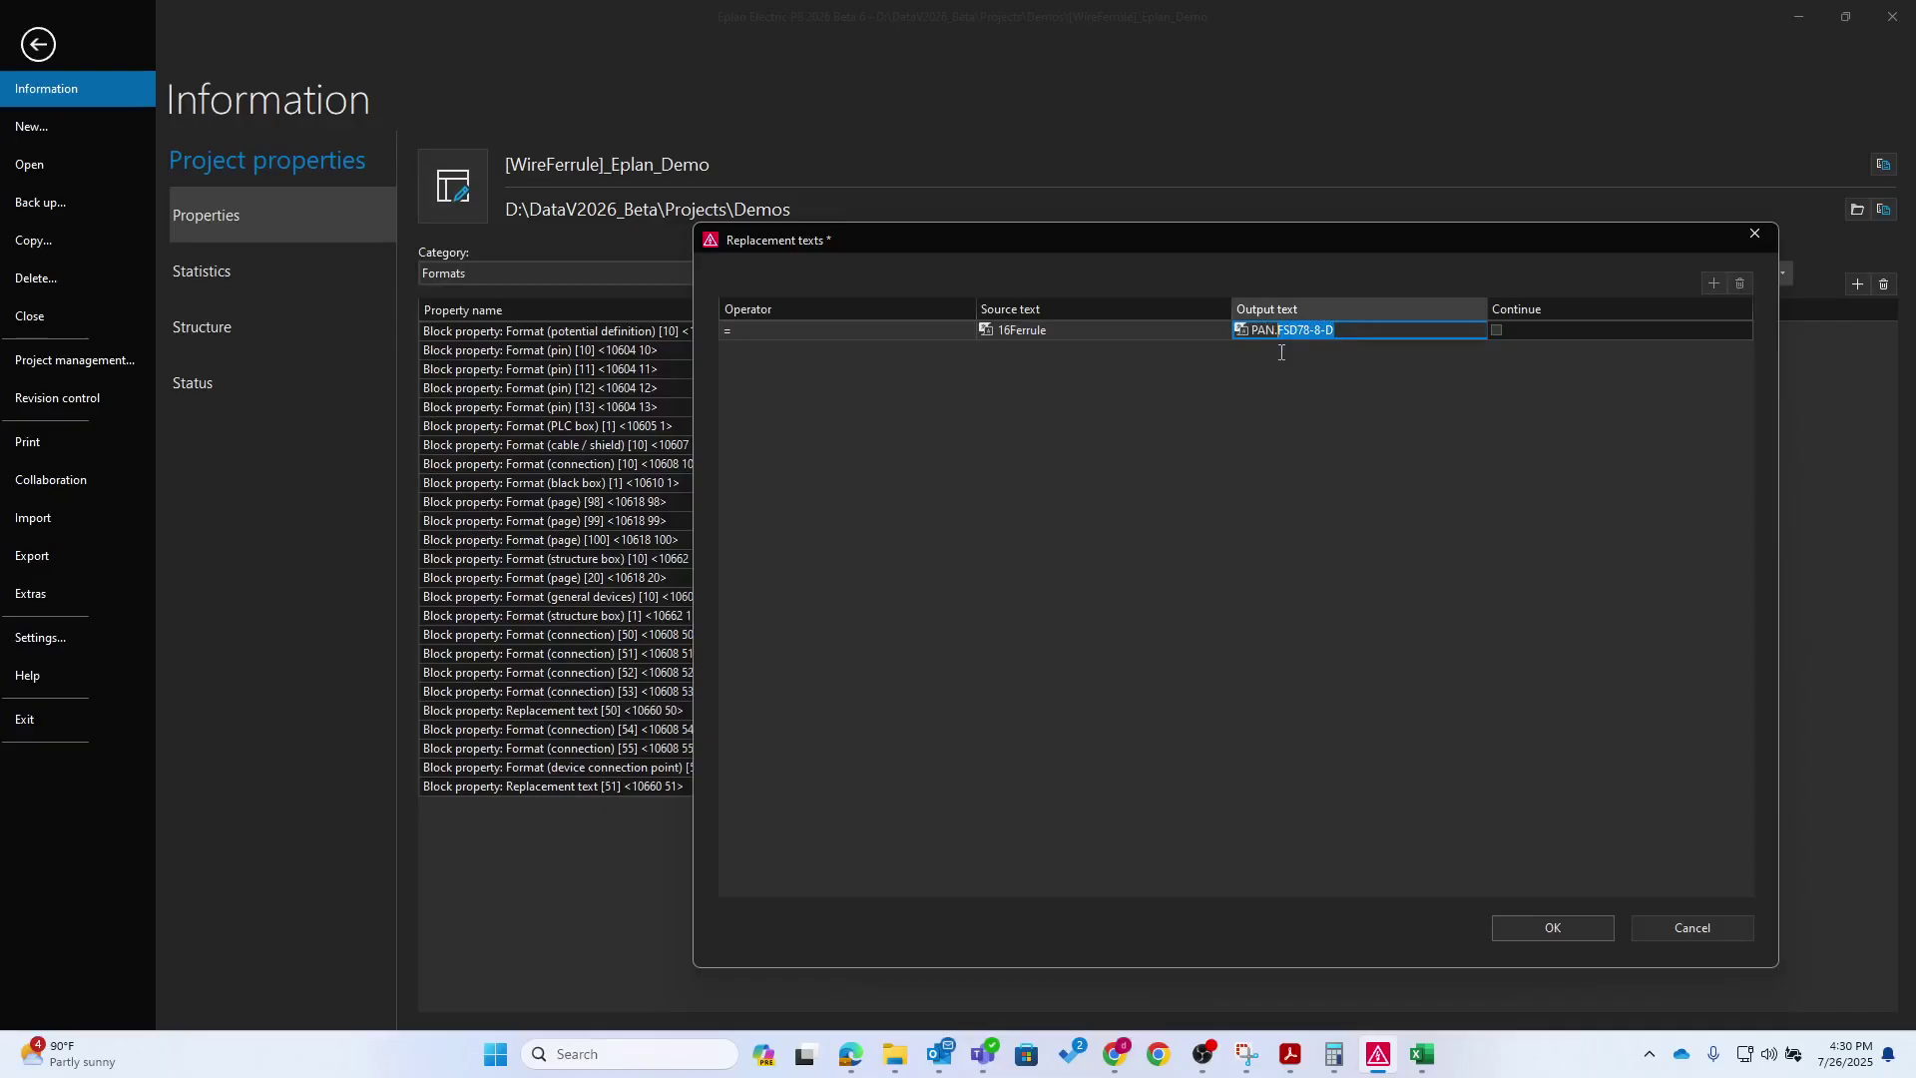
pyautogui.click(1711, 283)
# Add rules mapping 14Ferrule to PAN.FSD80-8-D and 12Ferrule to PAN.FSD81-12-C
pyautogui.click(1711, 283)
pyautogui.click(1711, 283)
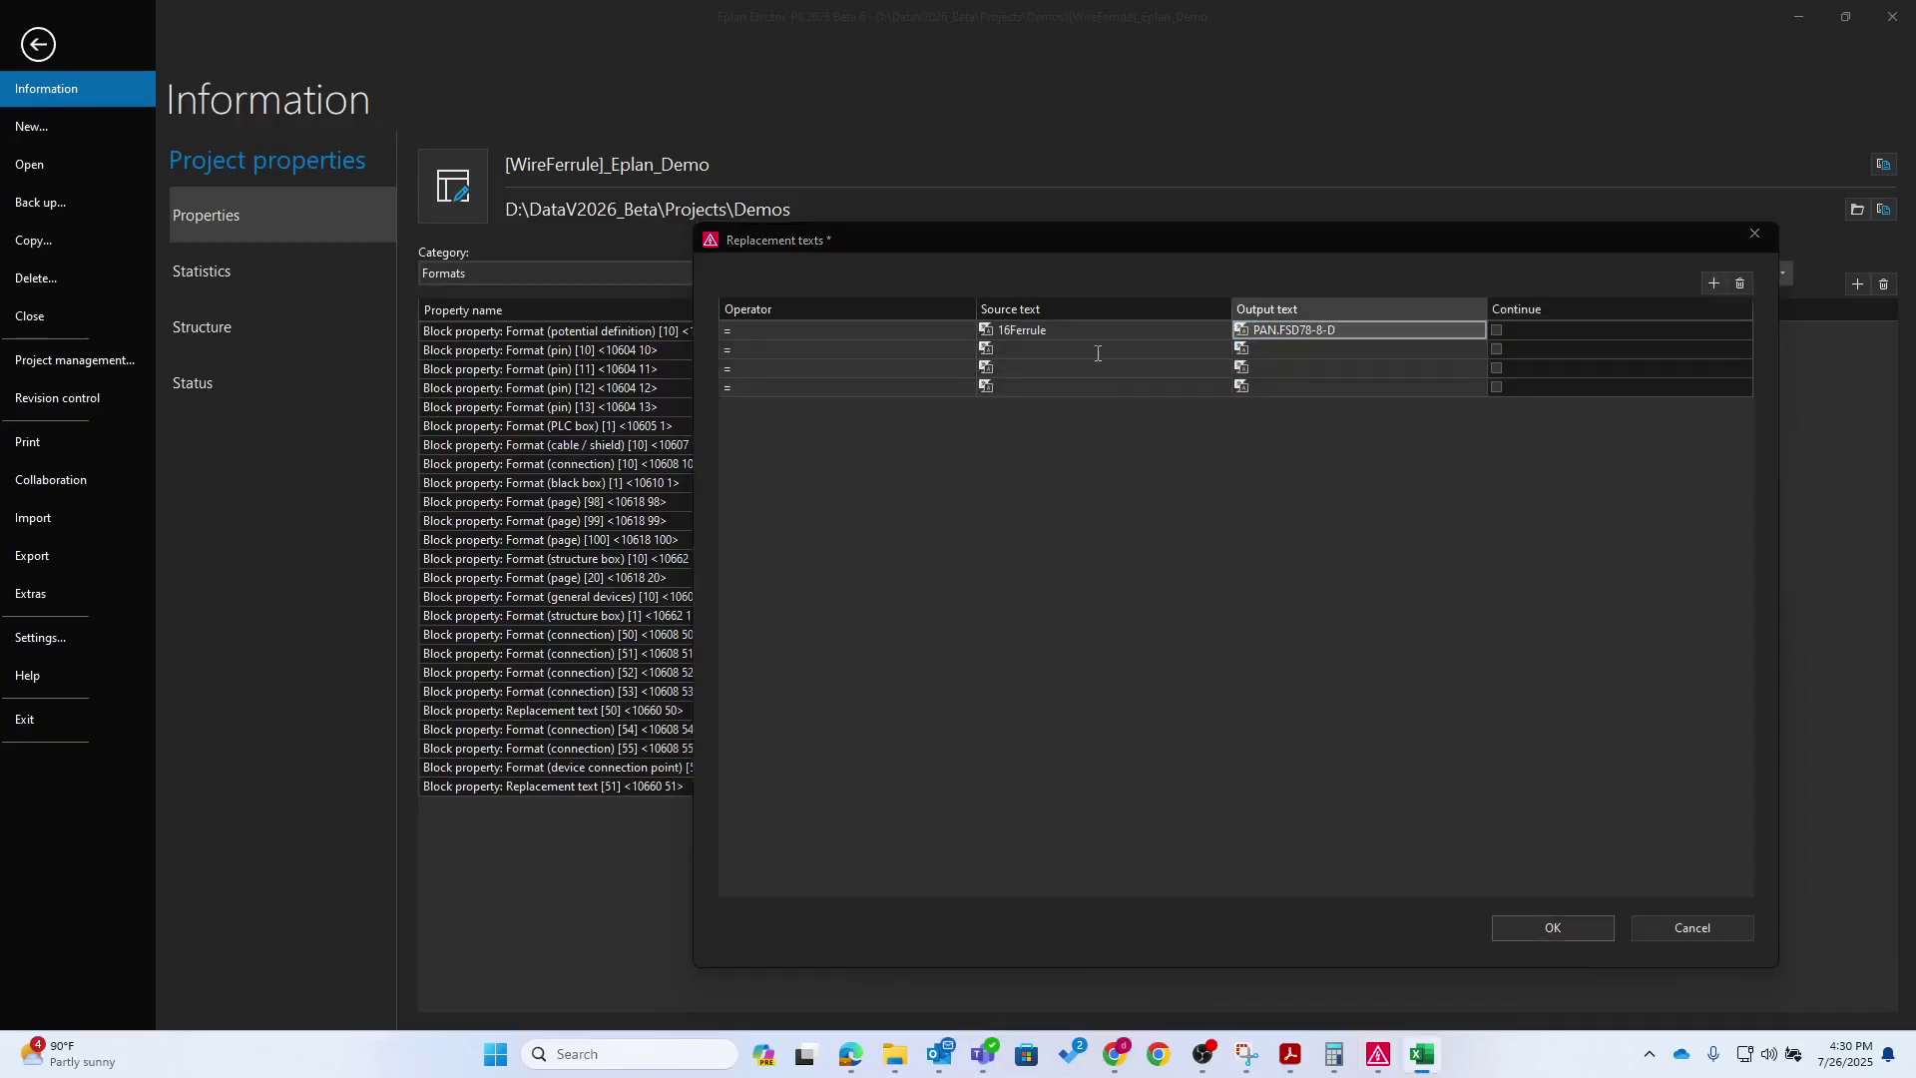
pyautogui.click(1046, 347)
pyautogui.write('14Ferrule')
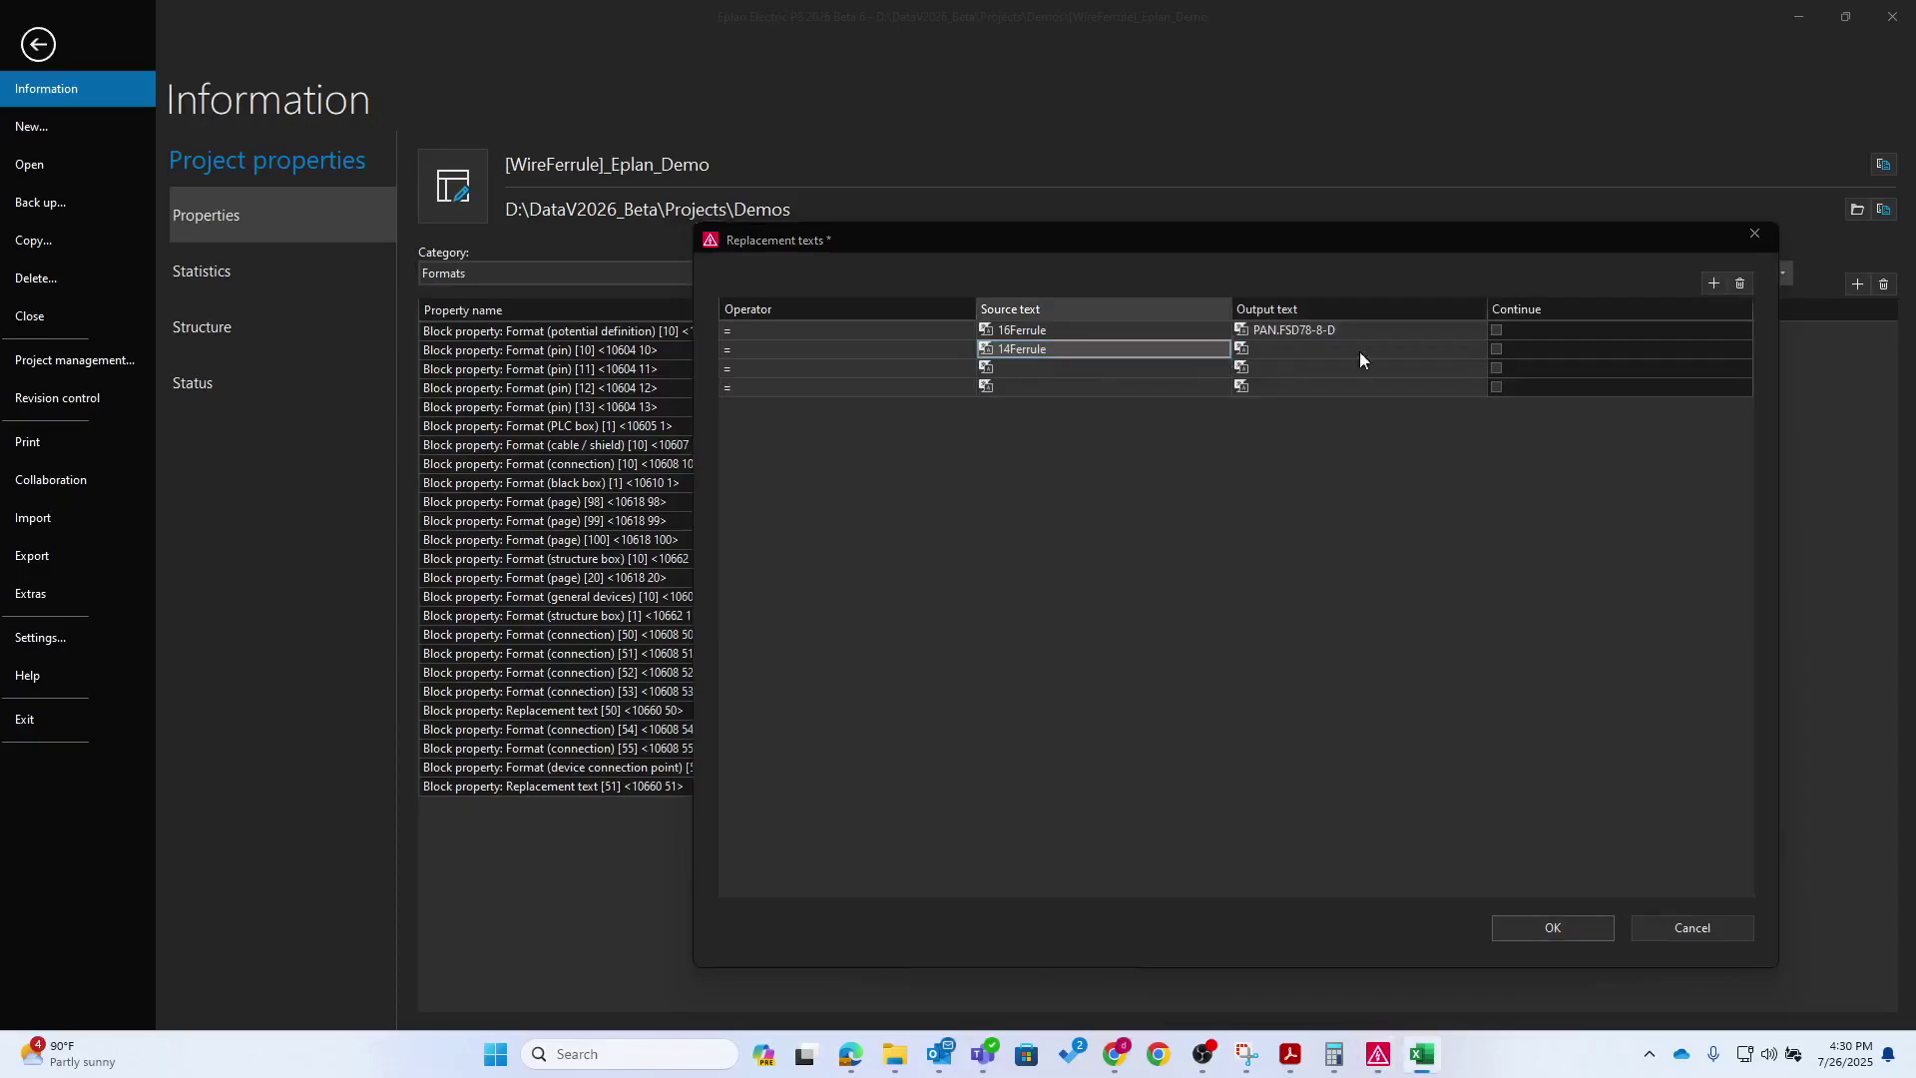
pyautogui.click(1359, 351)
pyautogui.write('PAN.FSD80-8-D')
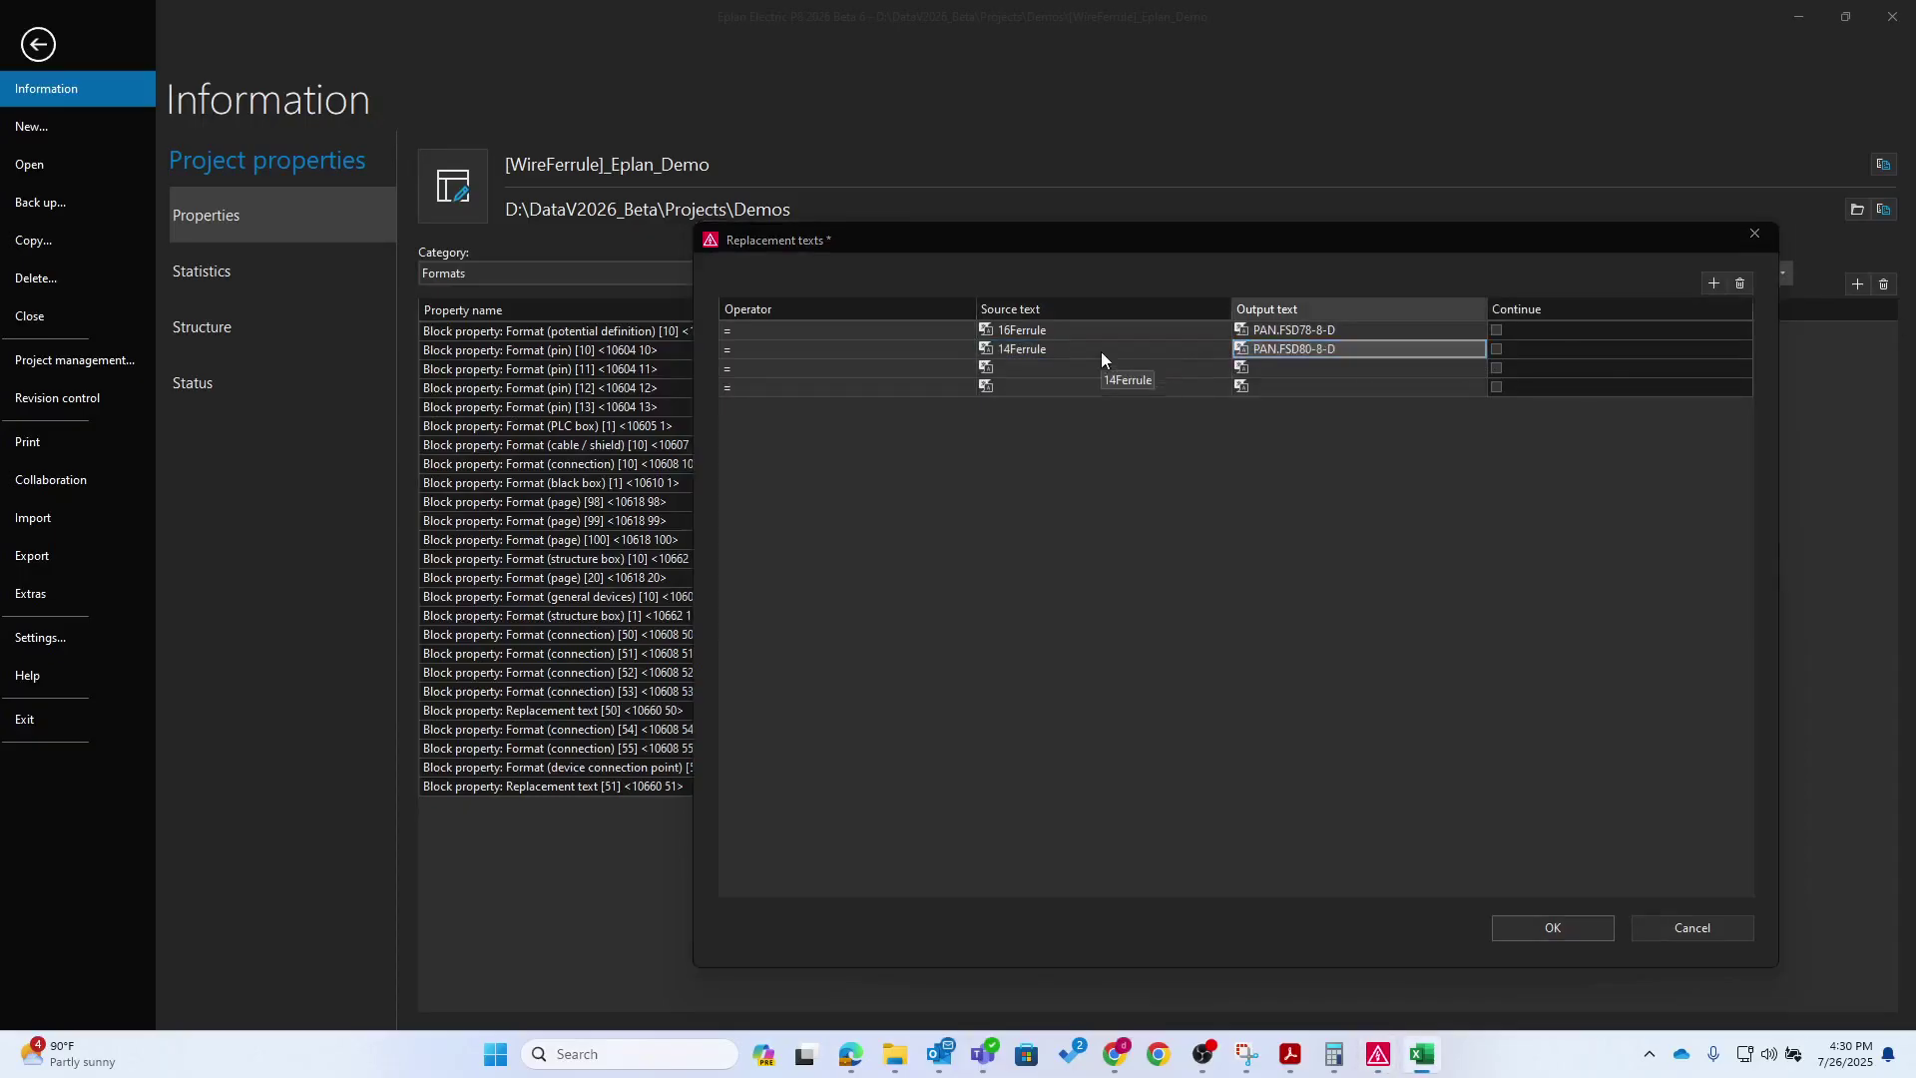
pyautogui.click(1068, 366)
pyautogui.click(1047, 368)
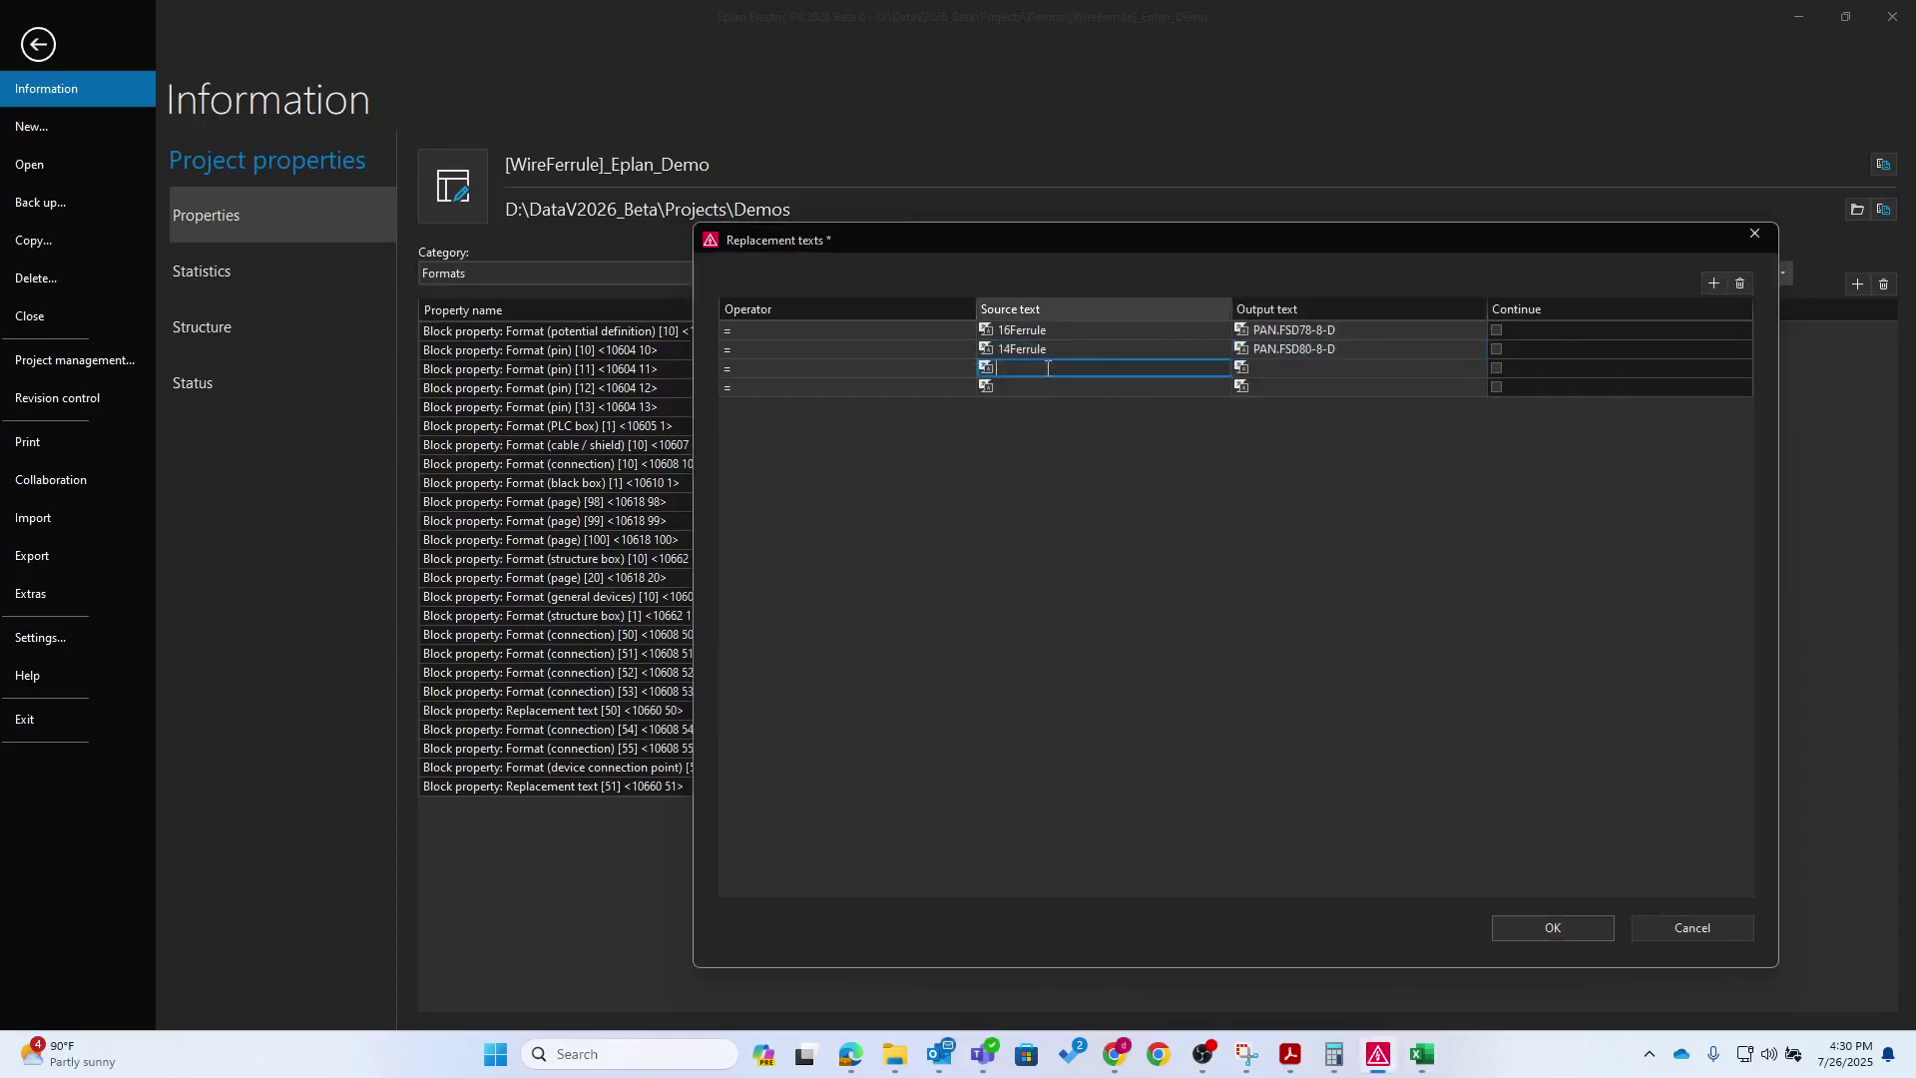
pyautogui.press('Return')
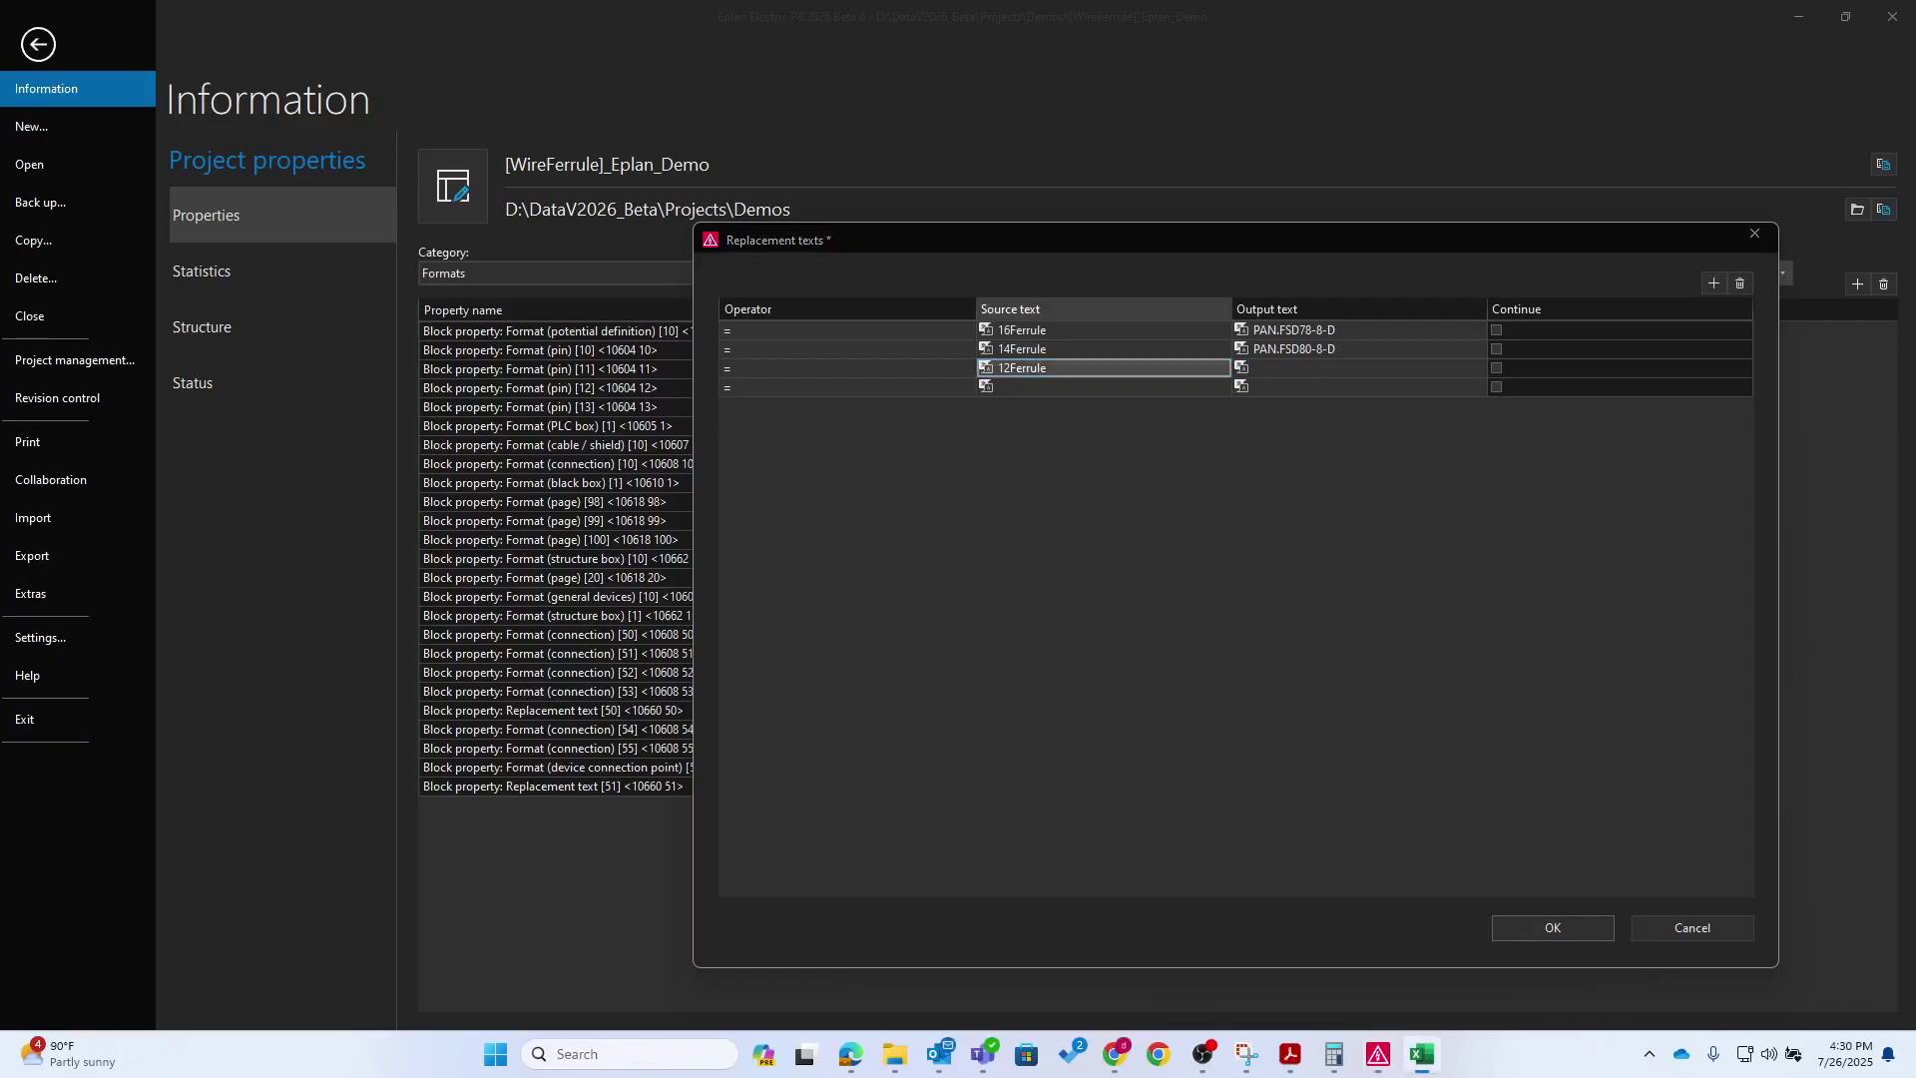
pyautogui.click(1290, 368)
pyautogui.write('PAN.FSD81-12-C')
# Map 18Ferrule to PAN.FSD76-6-D and save the replacement table
pyautogui.click(1036, 385)
pyautogui.write('18Ferrule')
pyautogui.hotkey('alt', 'Tab')
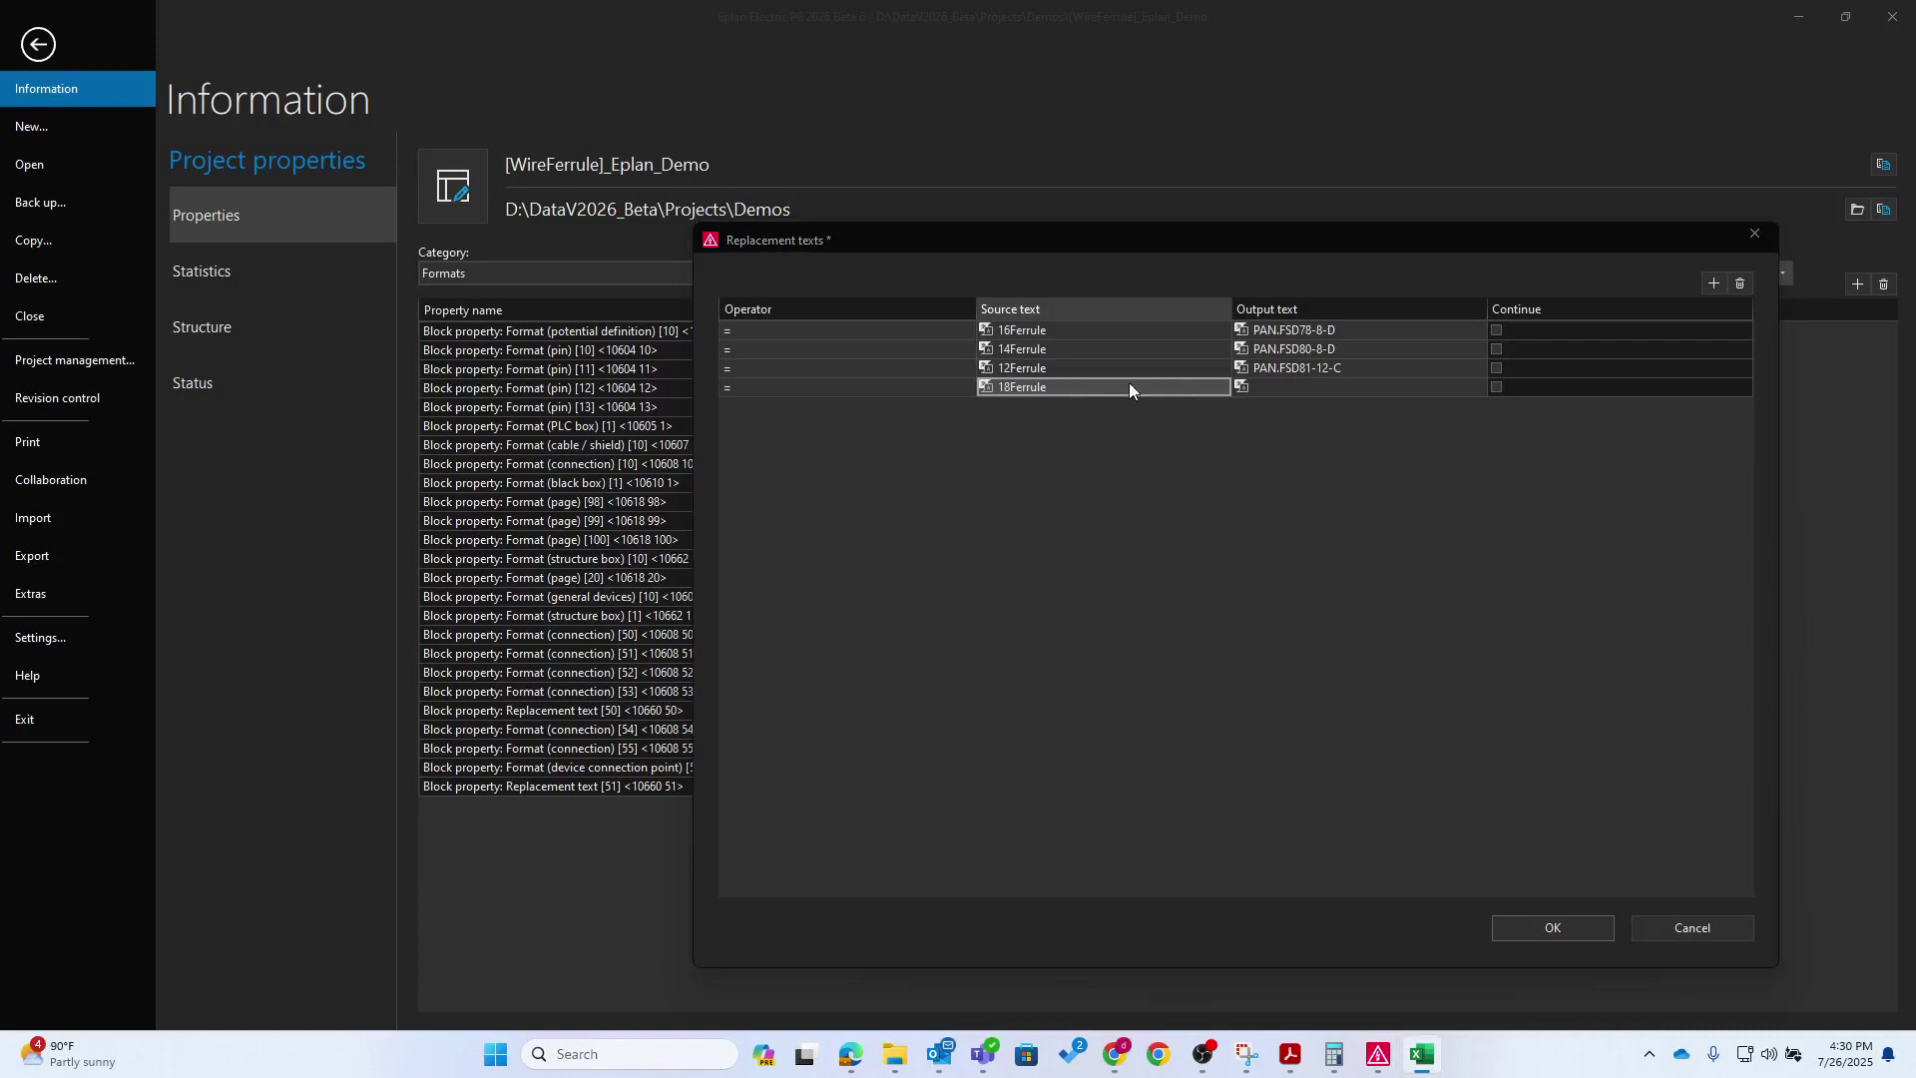
pyautogui.click(1287, 387)
pyautogui.write('PAN.FSD76-6-D')
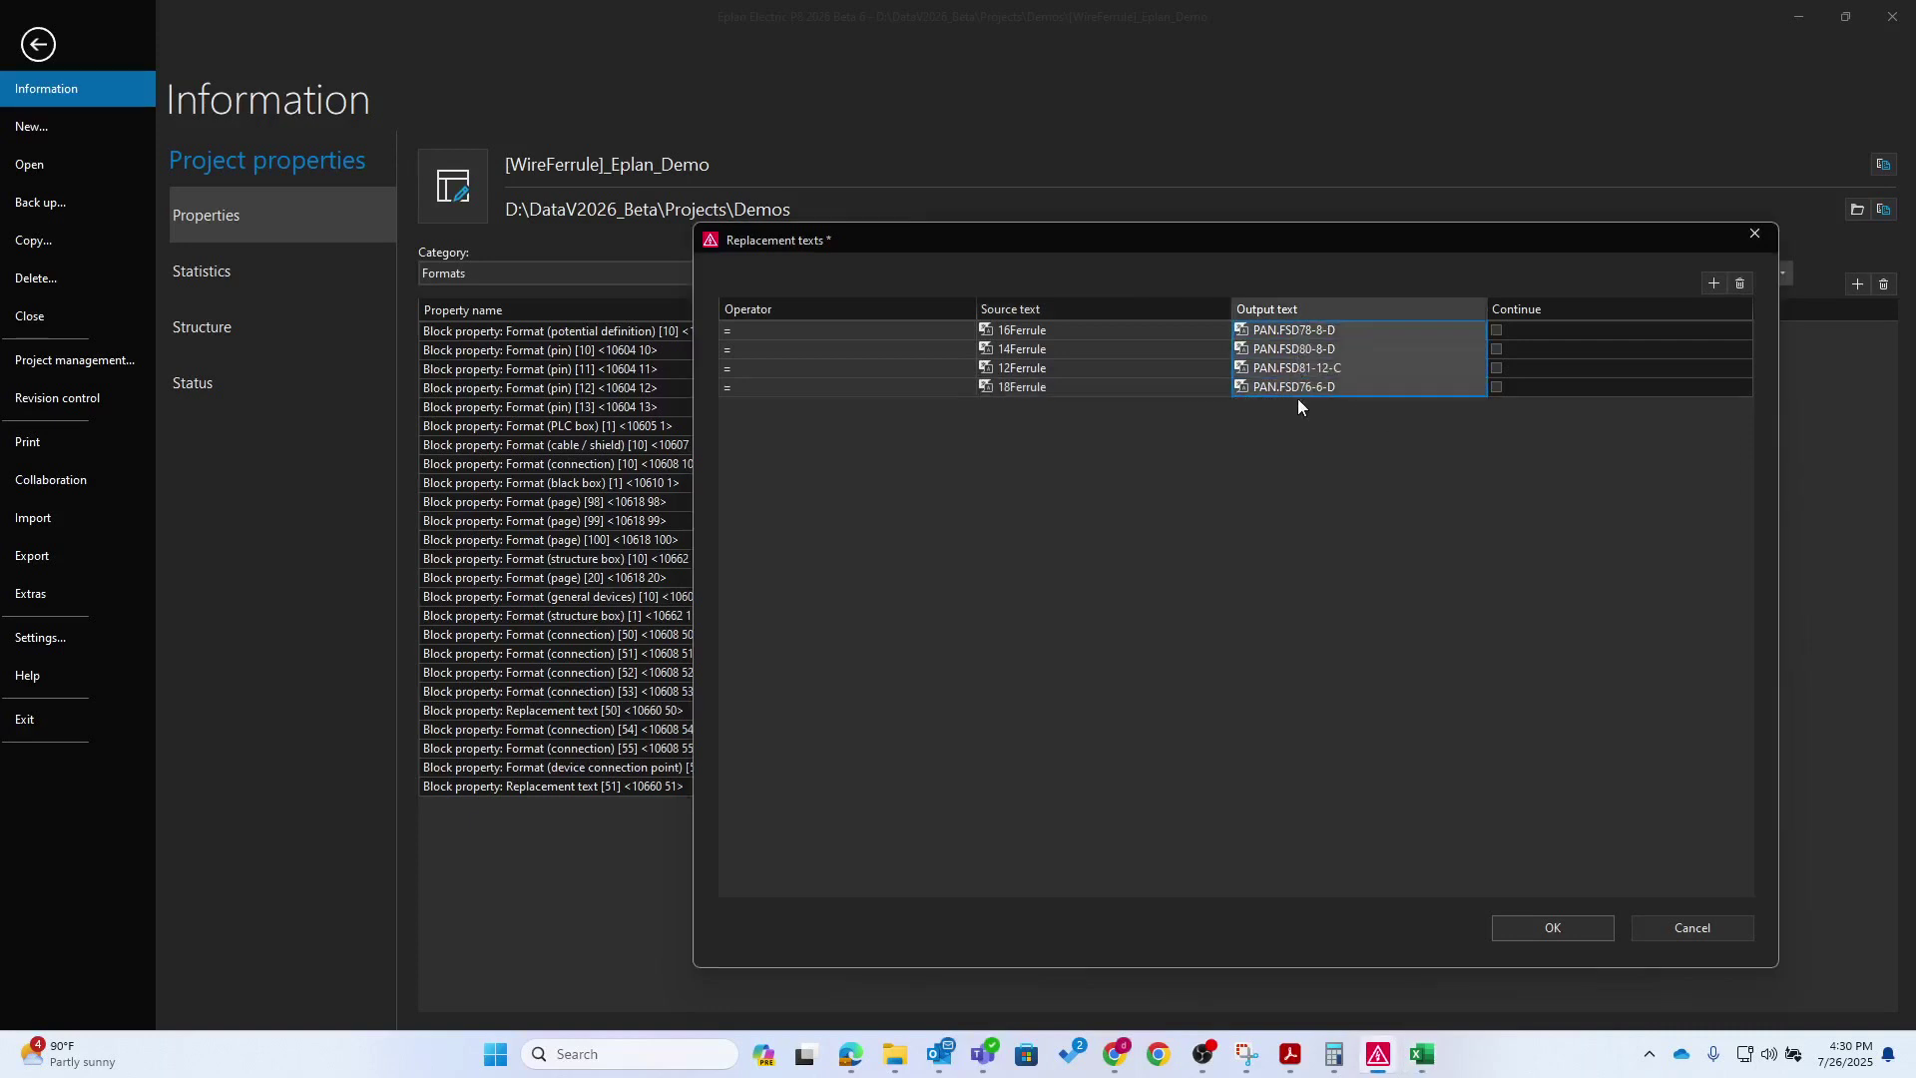
pyautogui.click(968, 469)
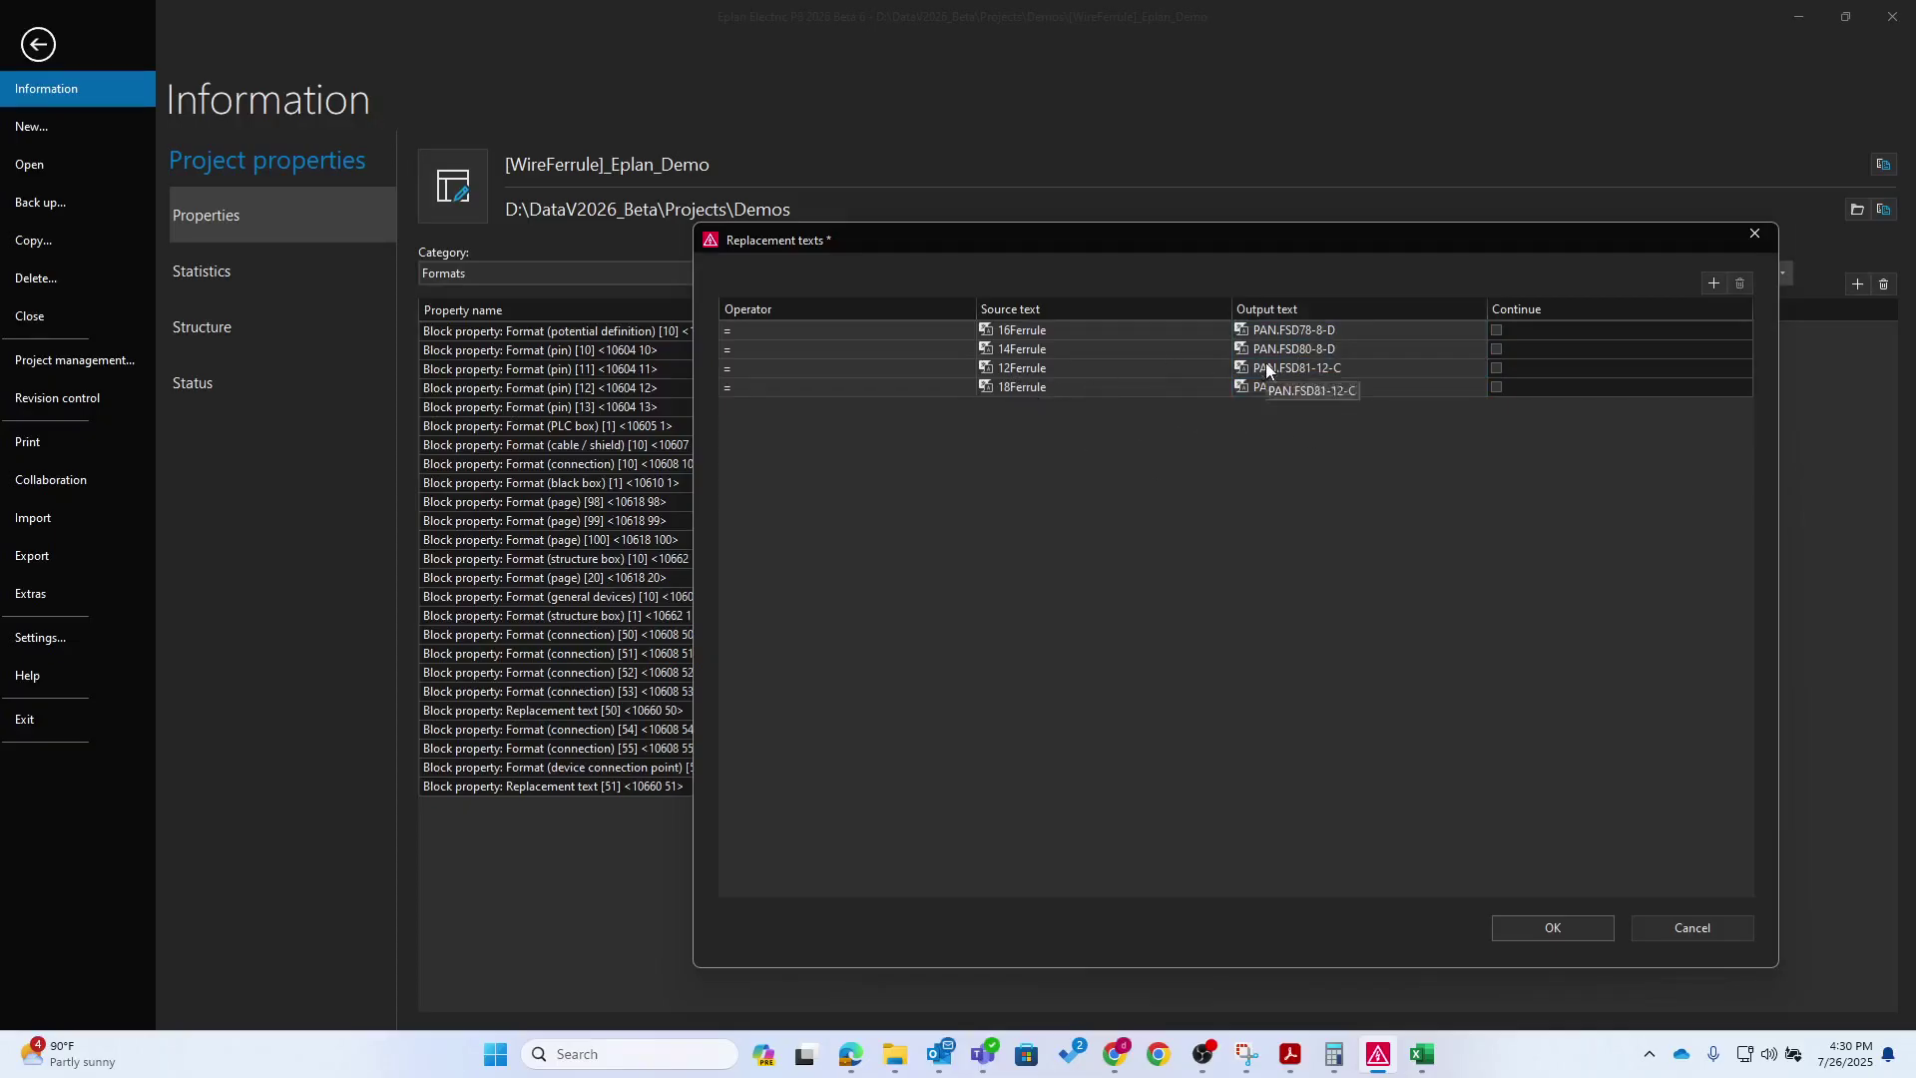
pyautogui.click(1574, 928)
pyautogui.click(1099, 856)
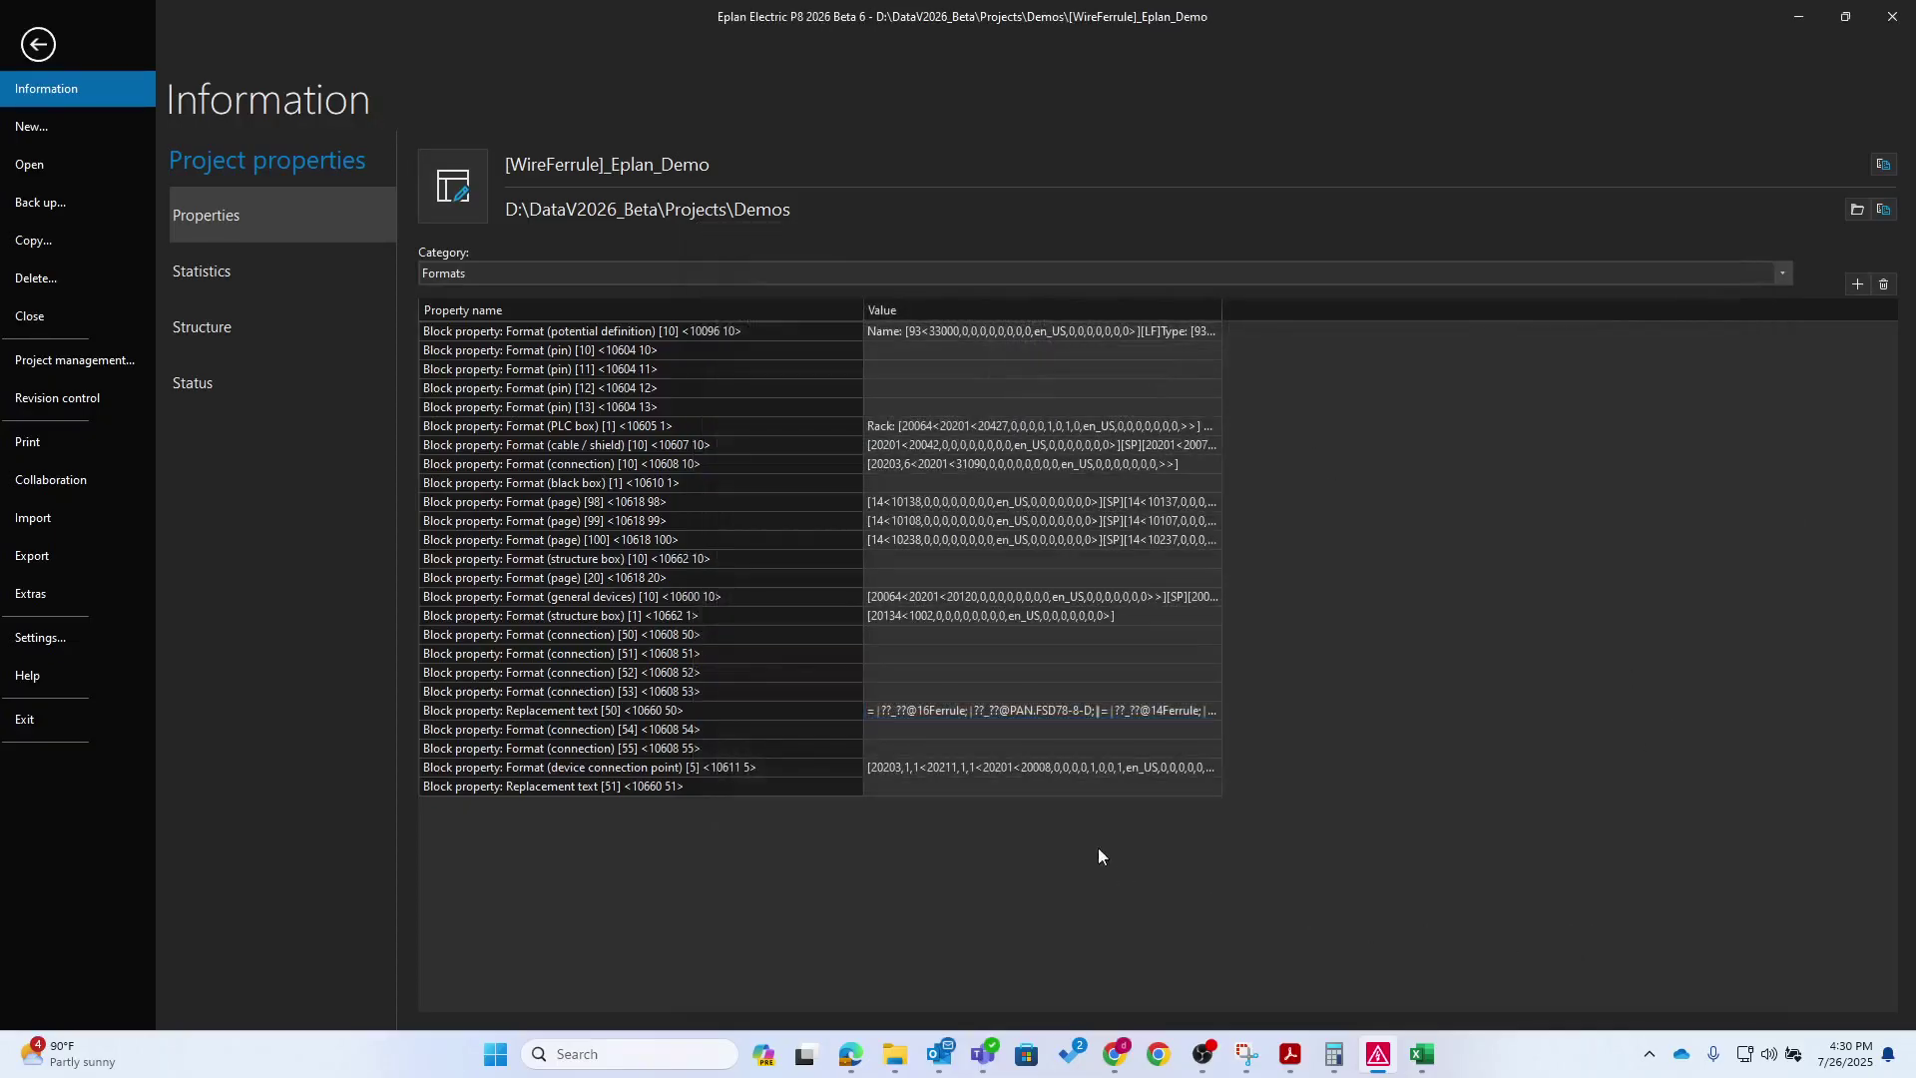
# Return to the schematic and view wire 5L1's Block property [52] and [53] values, sorted by name
pyautogui.click(37, 45)
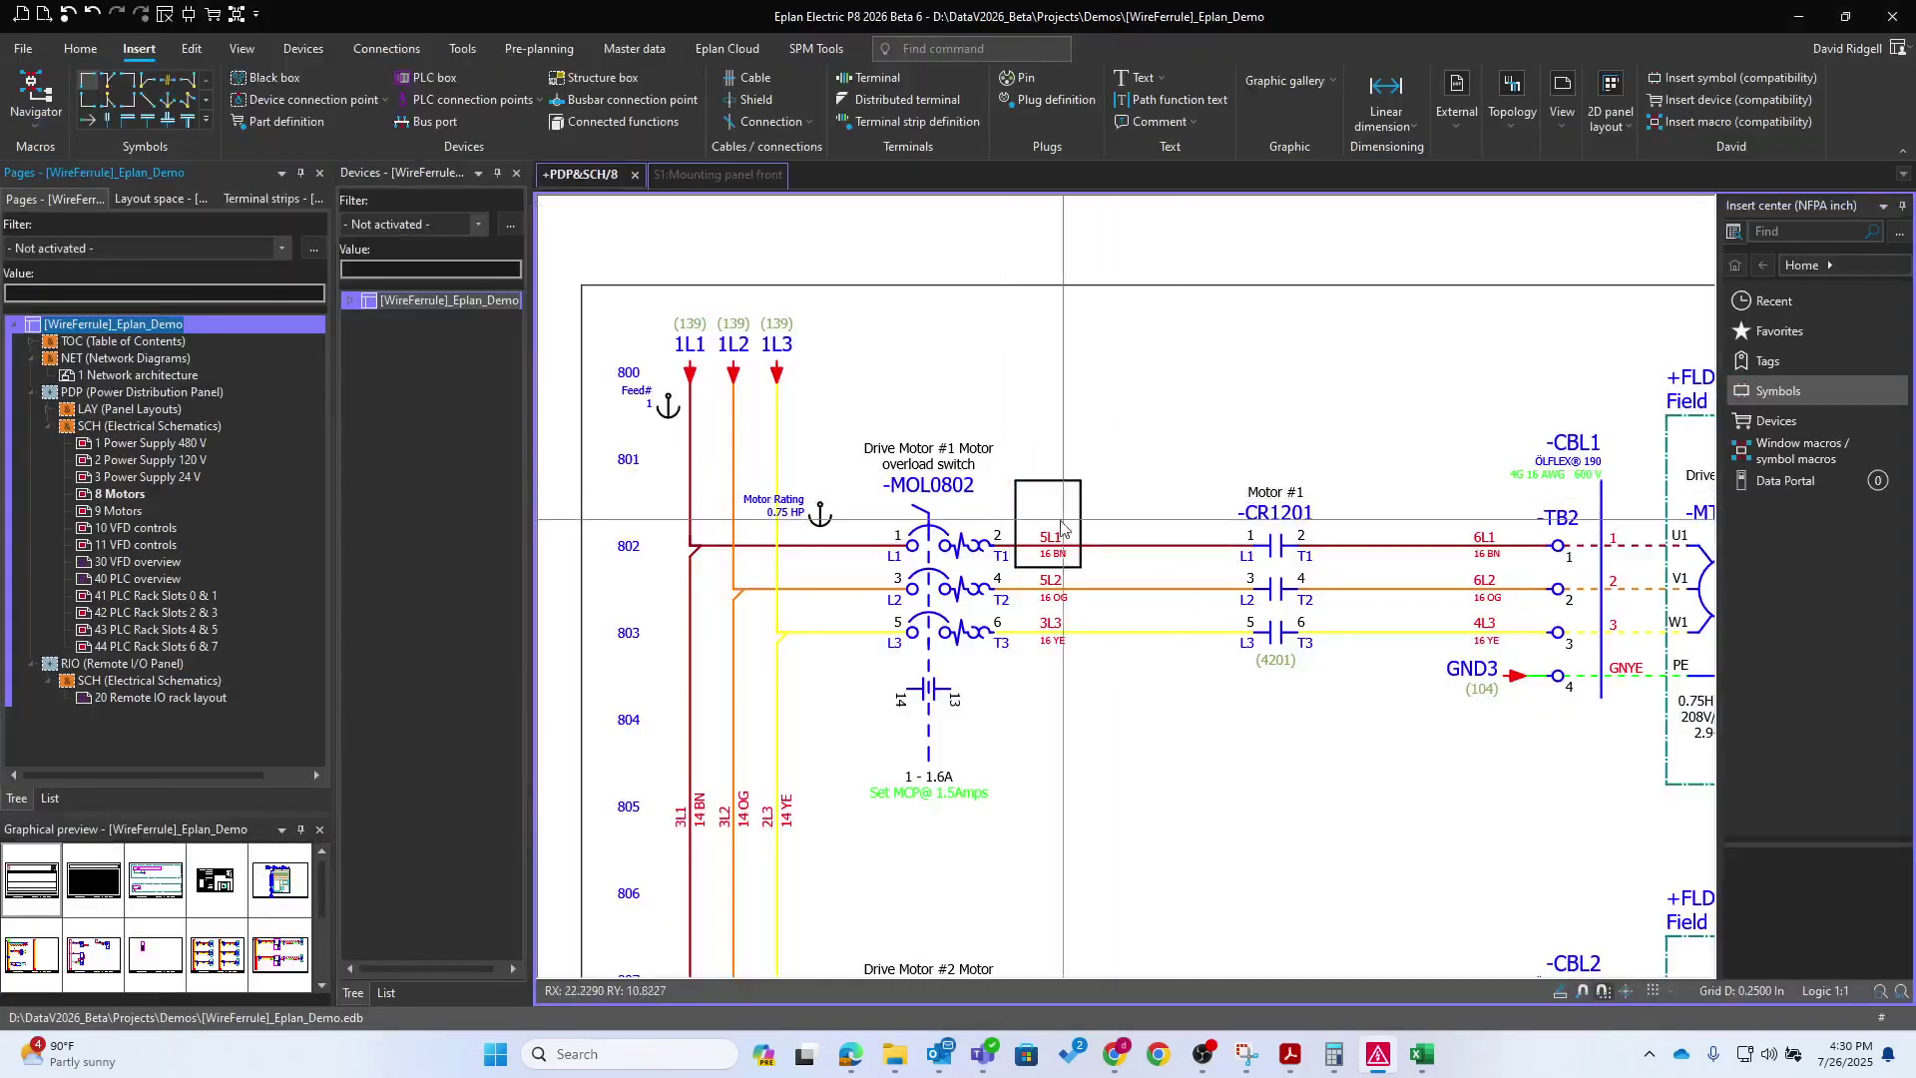
pyautogui.doubleClick(1045, 538)
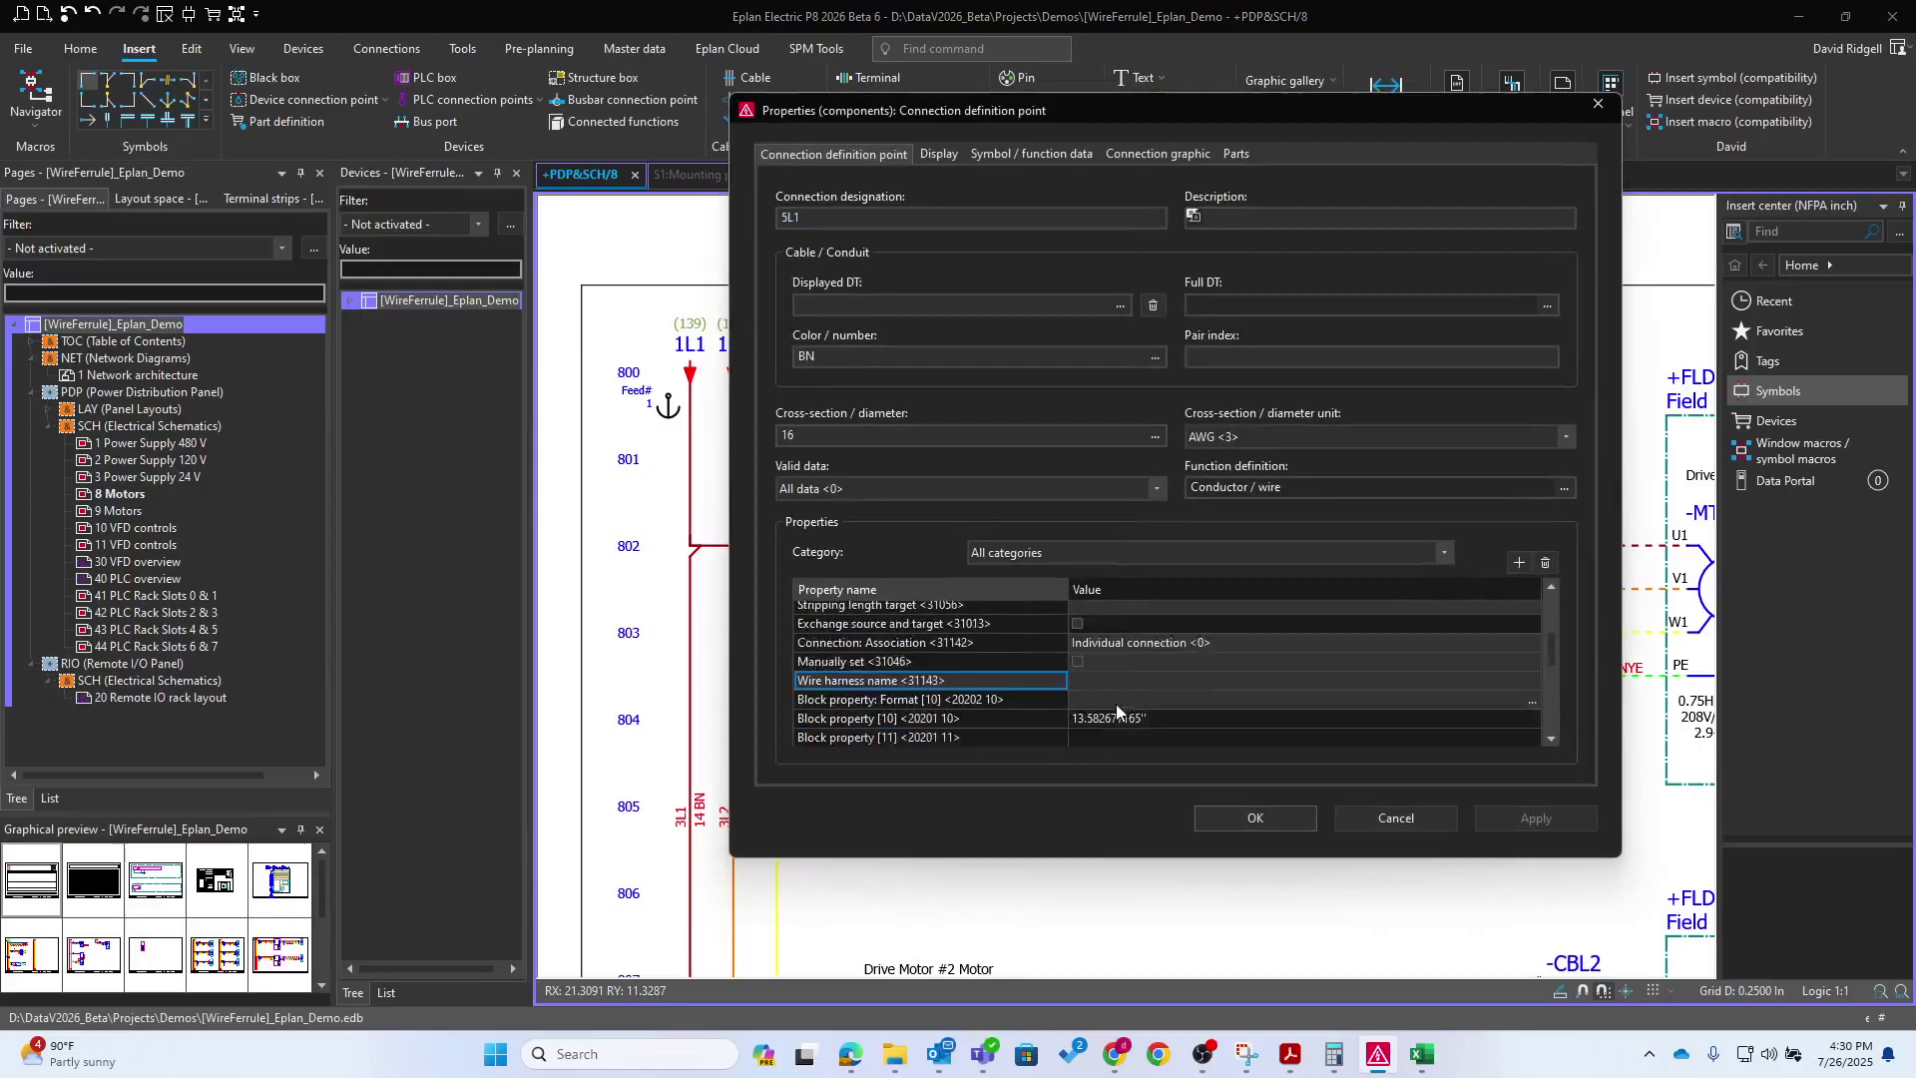
pyautogui.click(978, 585)
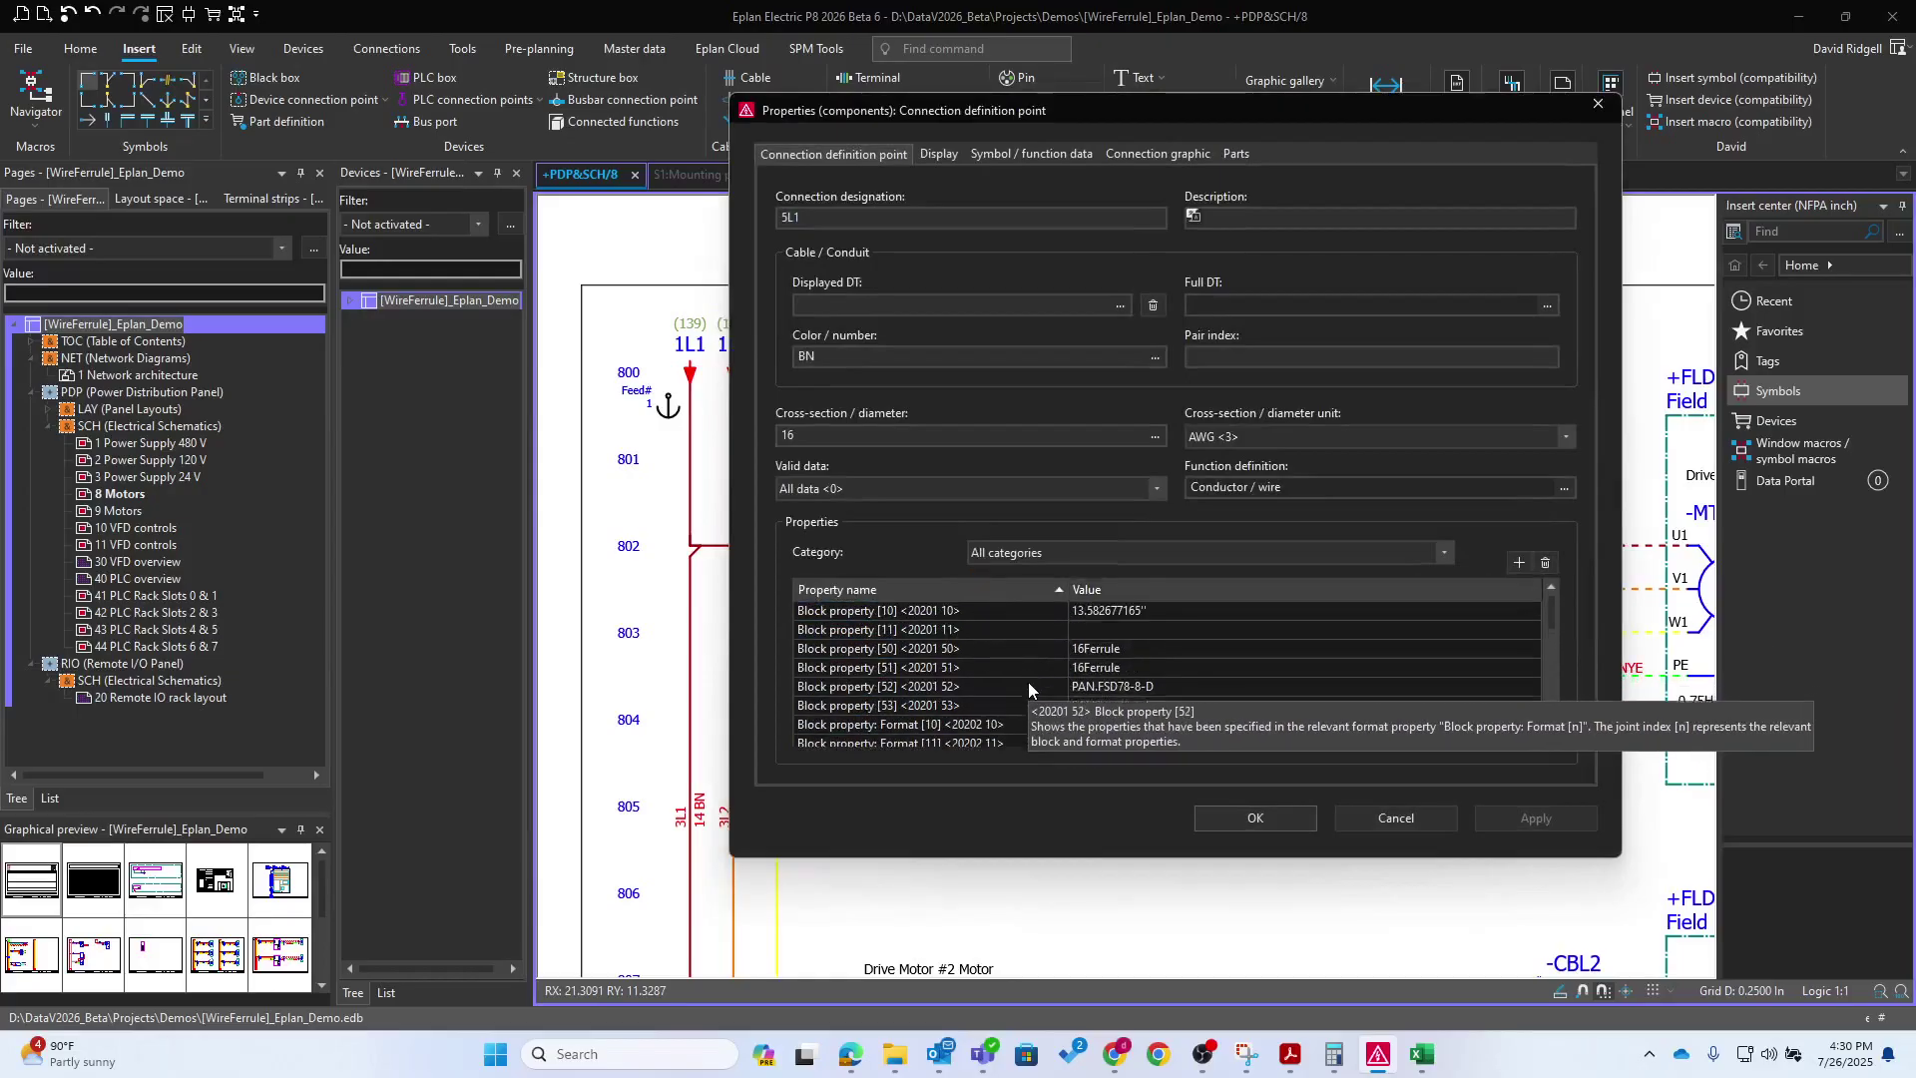
pyautogui.moveTo(978, 689); pyautogui.dragTo(1141, 708)
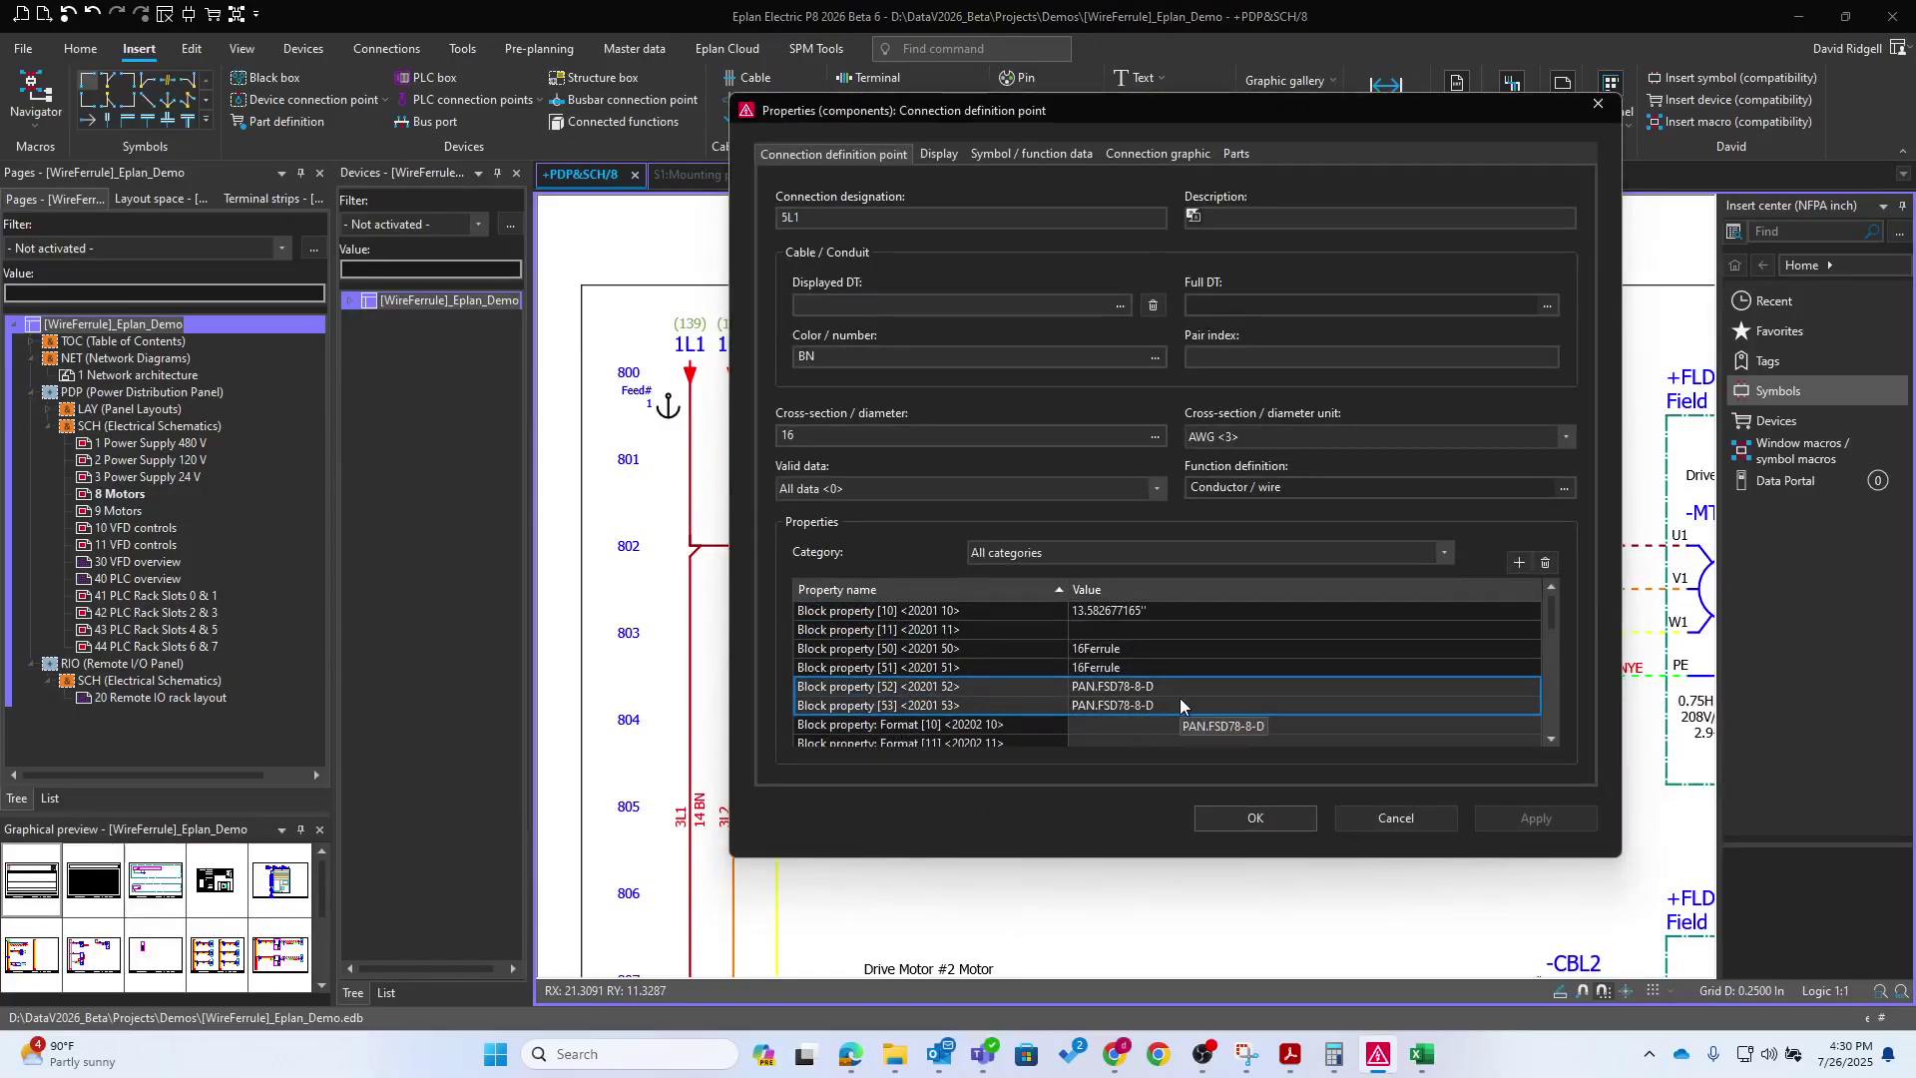
pyautogui.scroll(-1, 1190, 704)
pyautogui.scroll(1, 1150, 674)
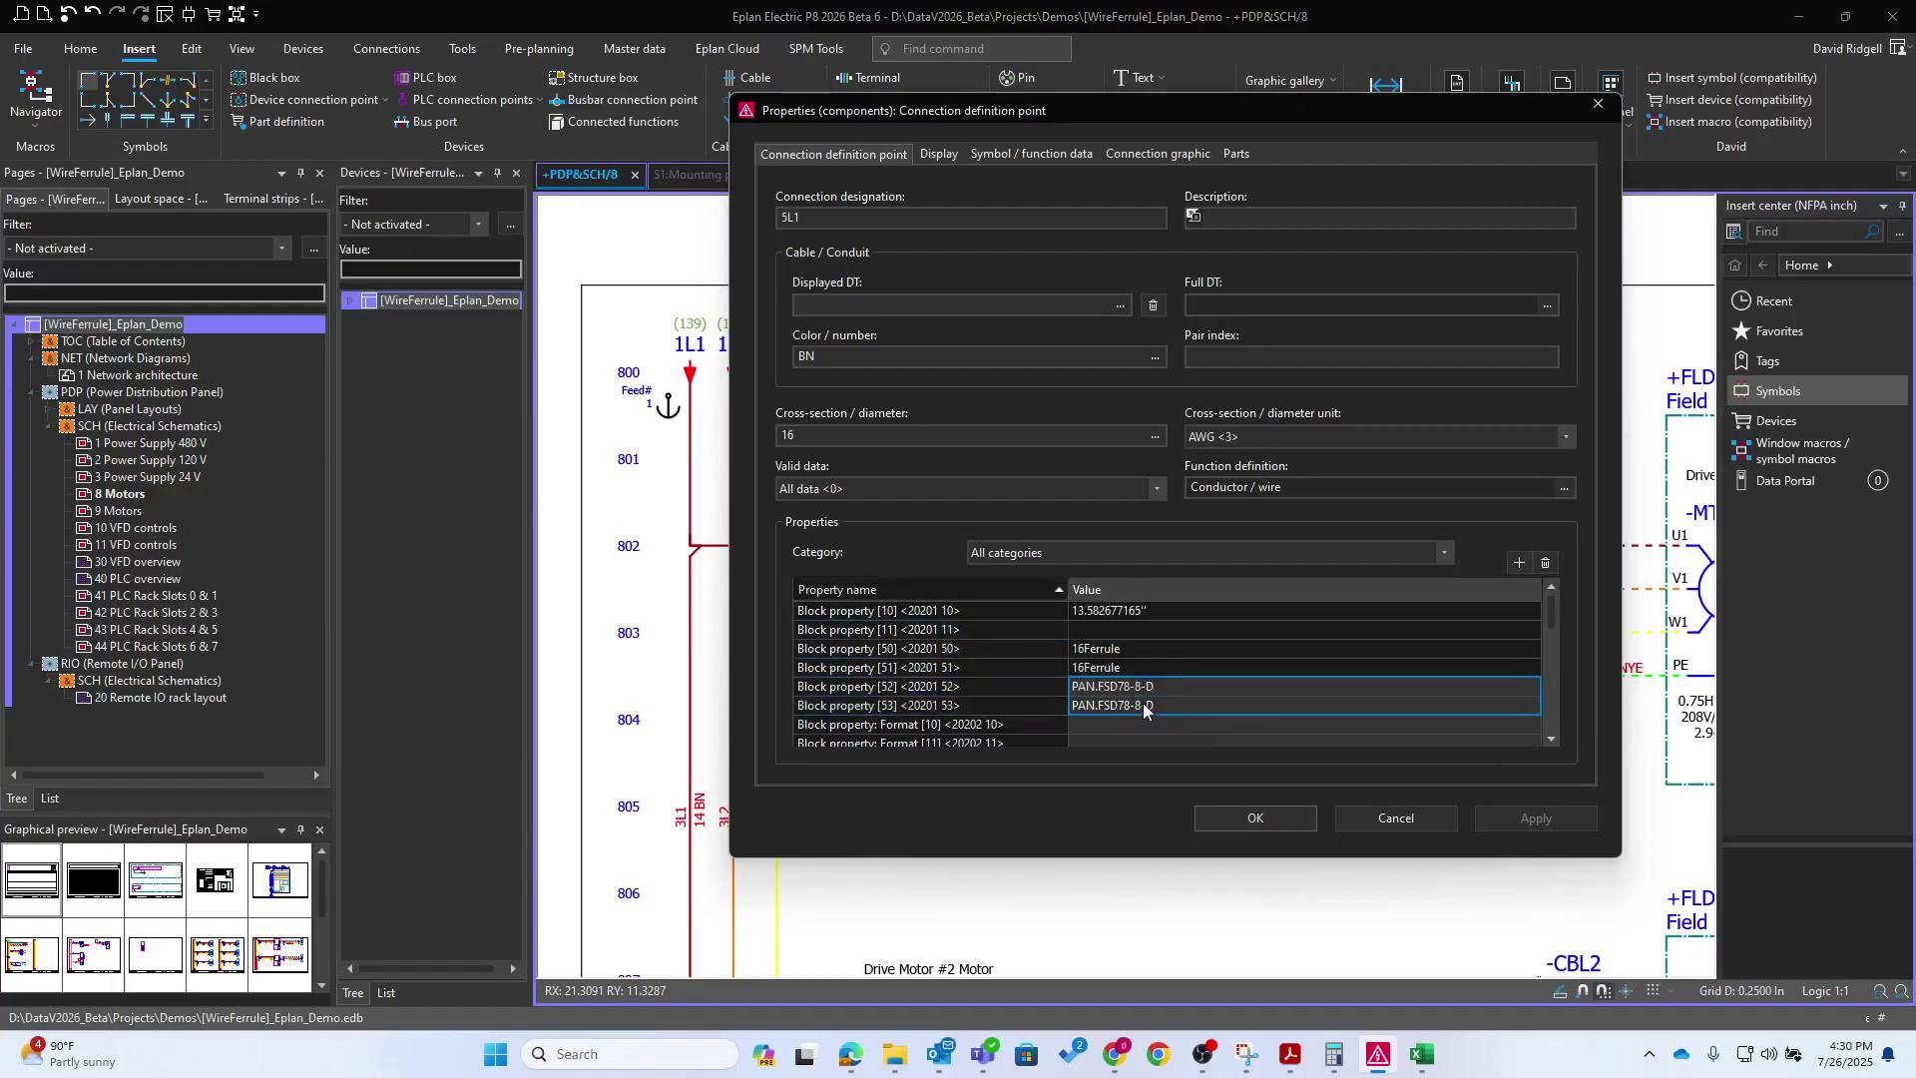
# Open the format editor for wire 5L1's Format [54] property
pyautogui.click(1225, 703)
pyautogui.scroll(-1, 1237, 682)
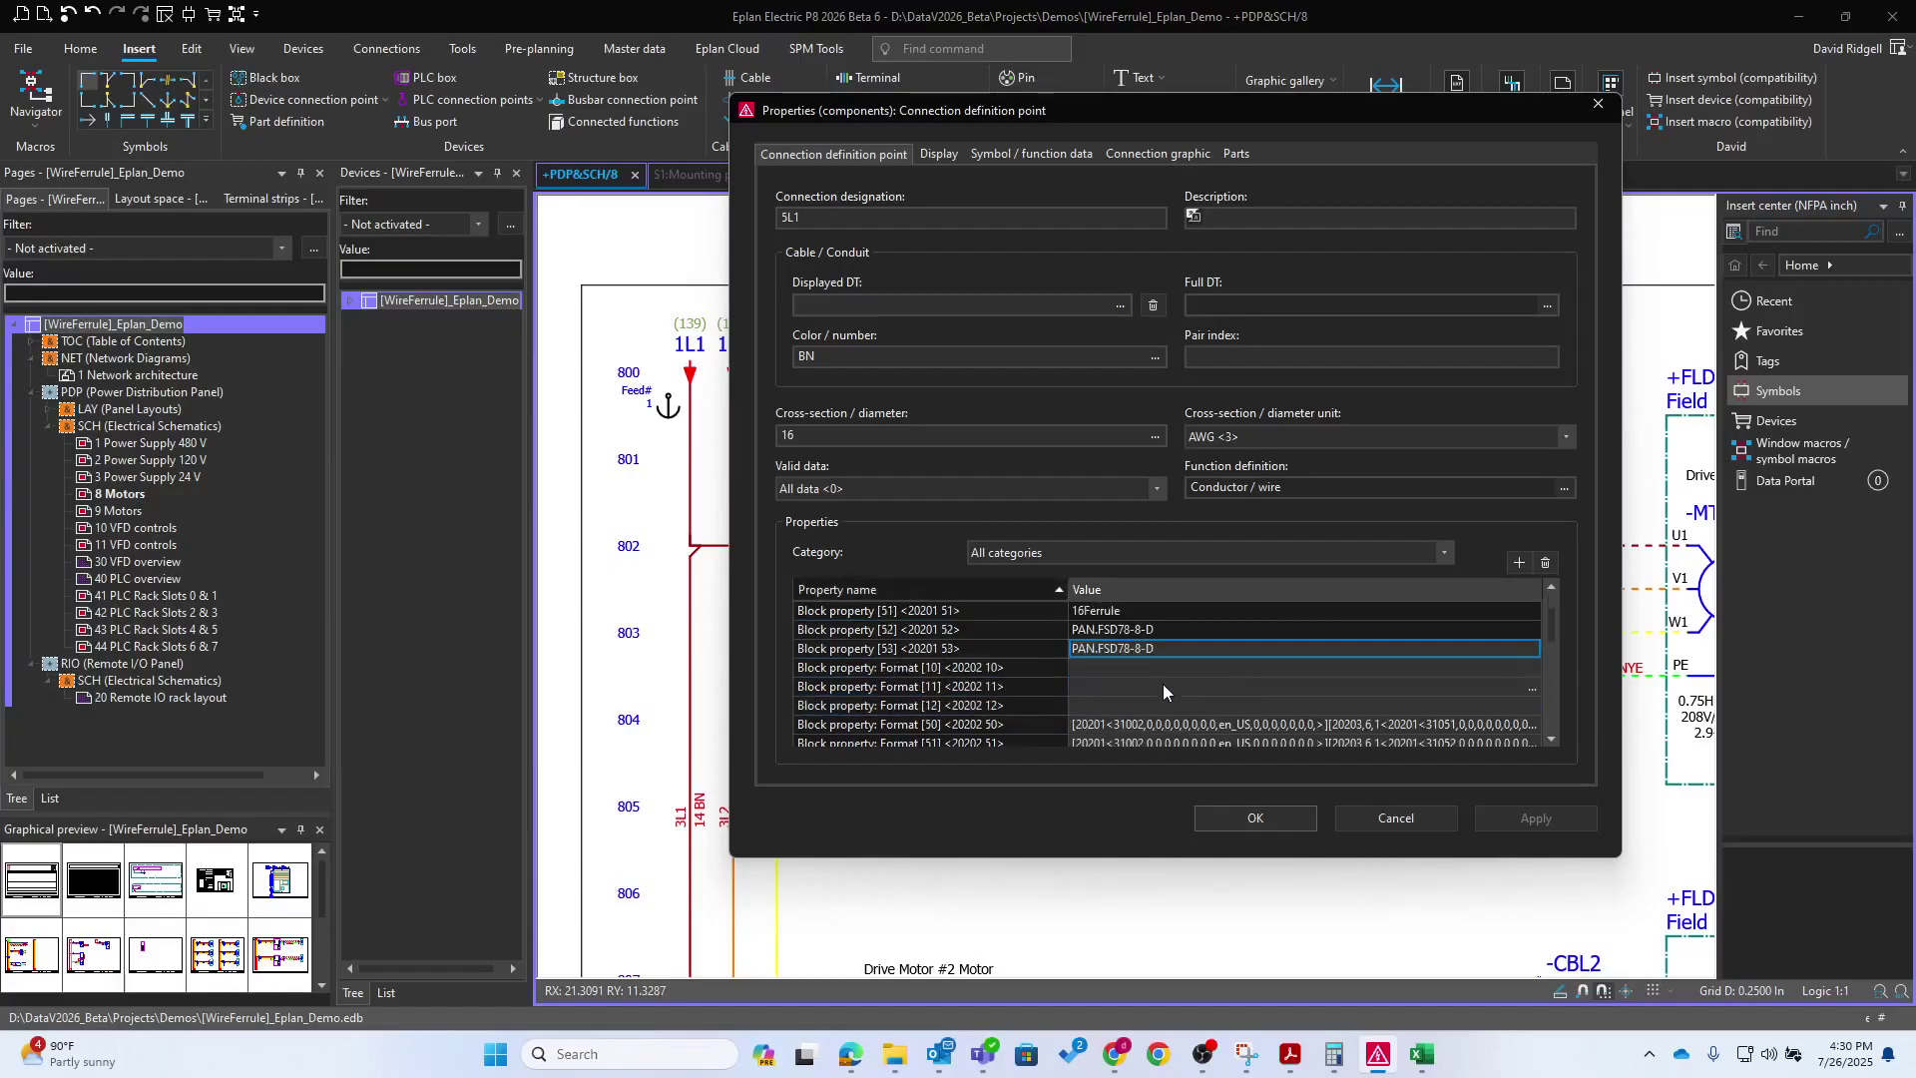
pyautogui.scroll(-1, 1168, 689)
pyautogui.scroll(-1, 1088, 708)
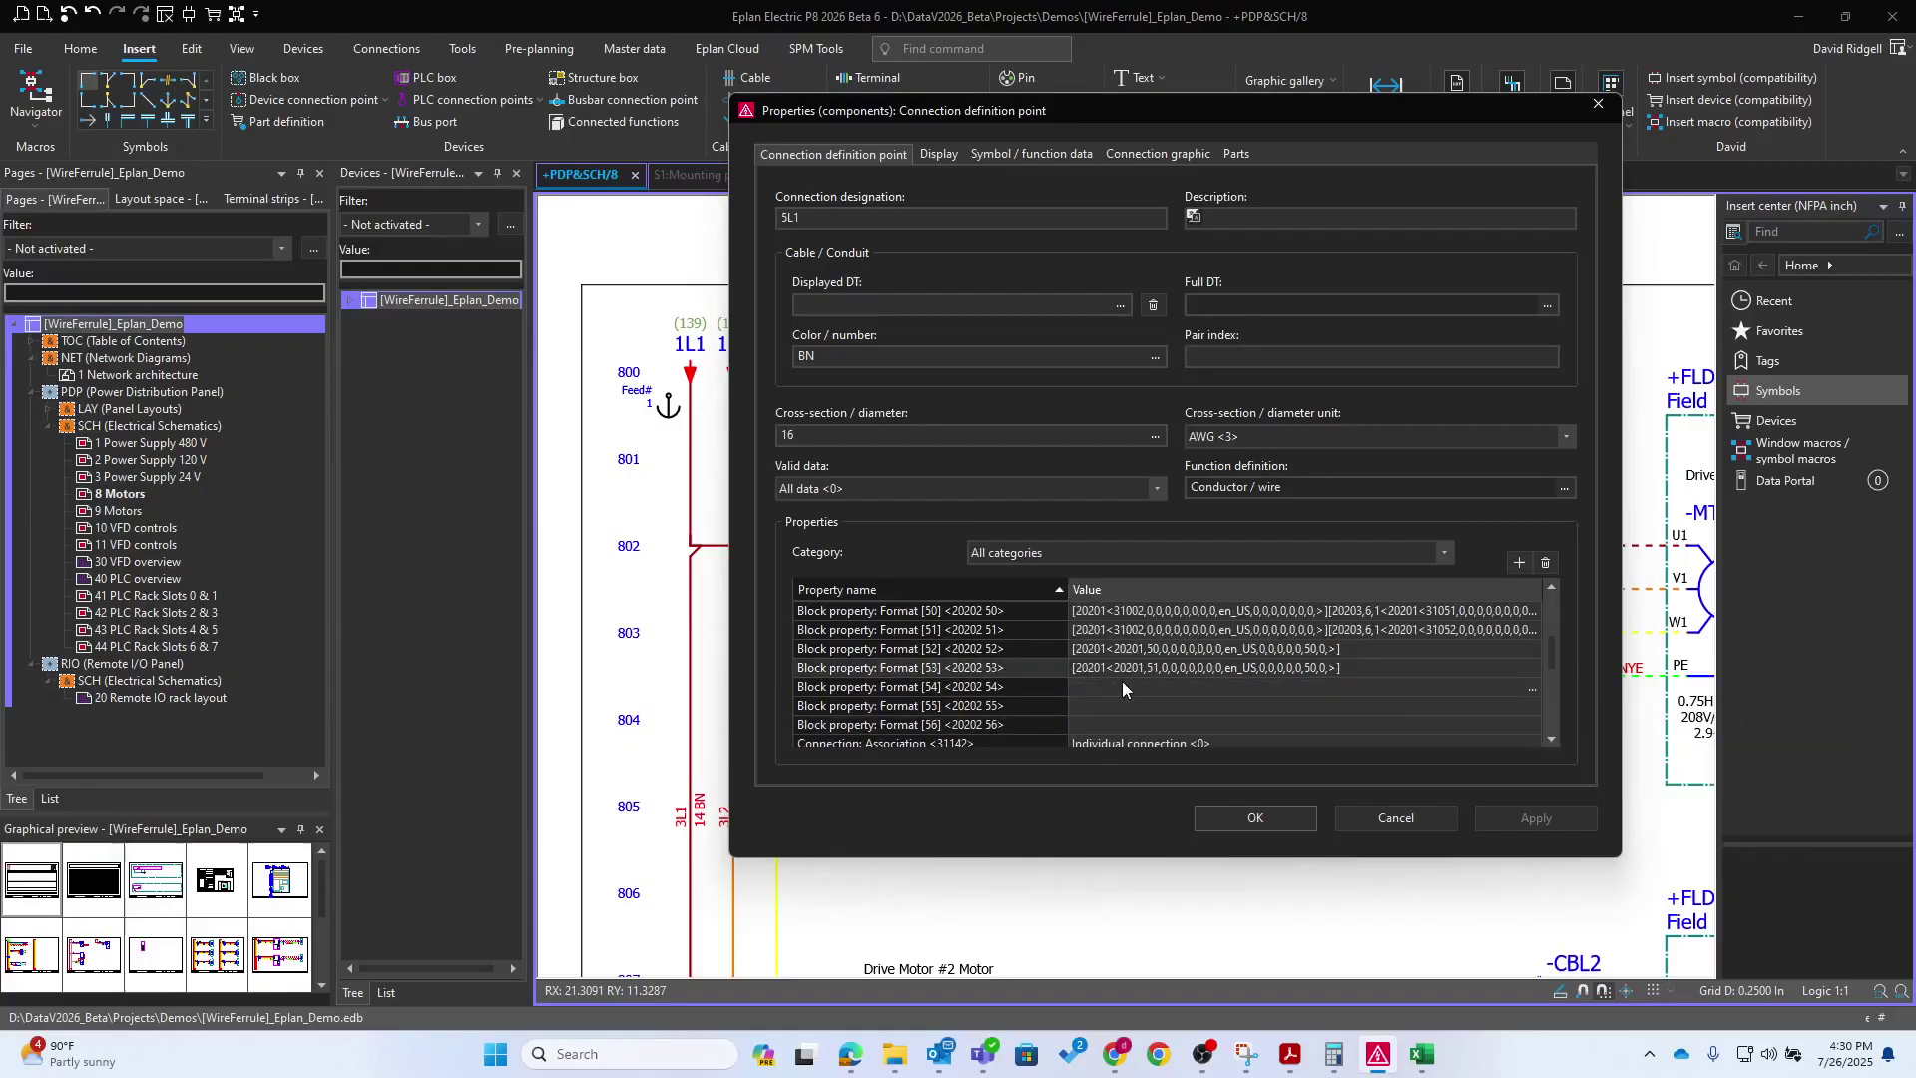
pyautogui.click(1133, 689)
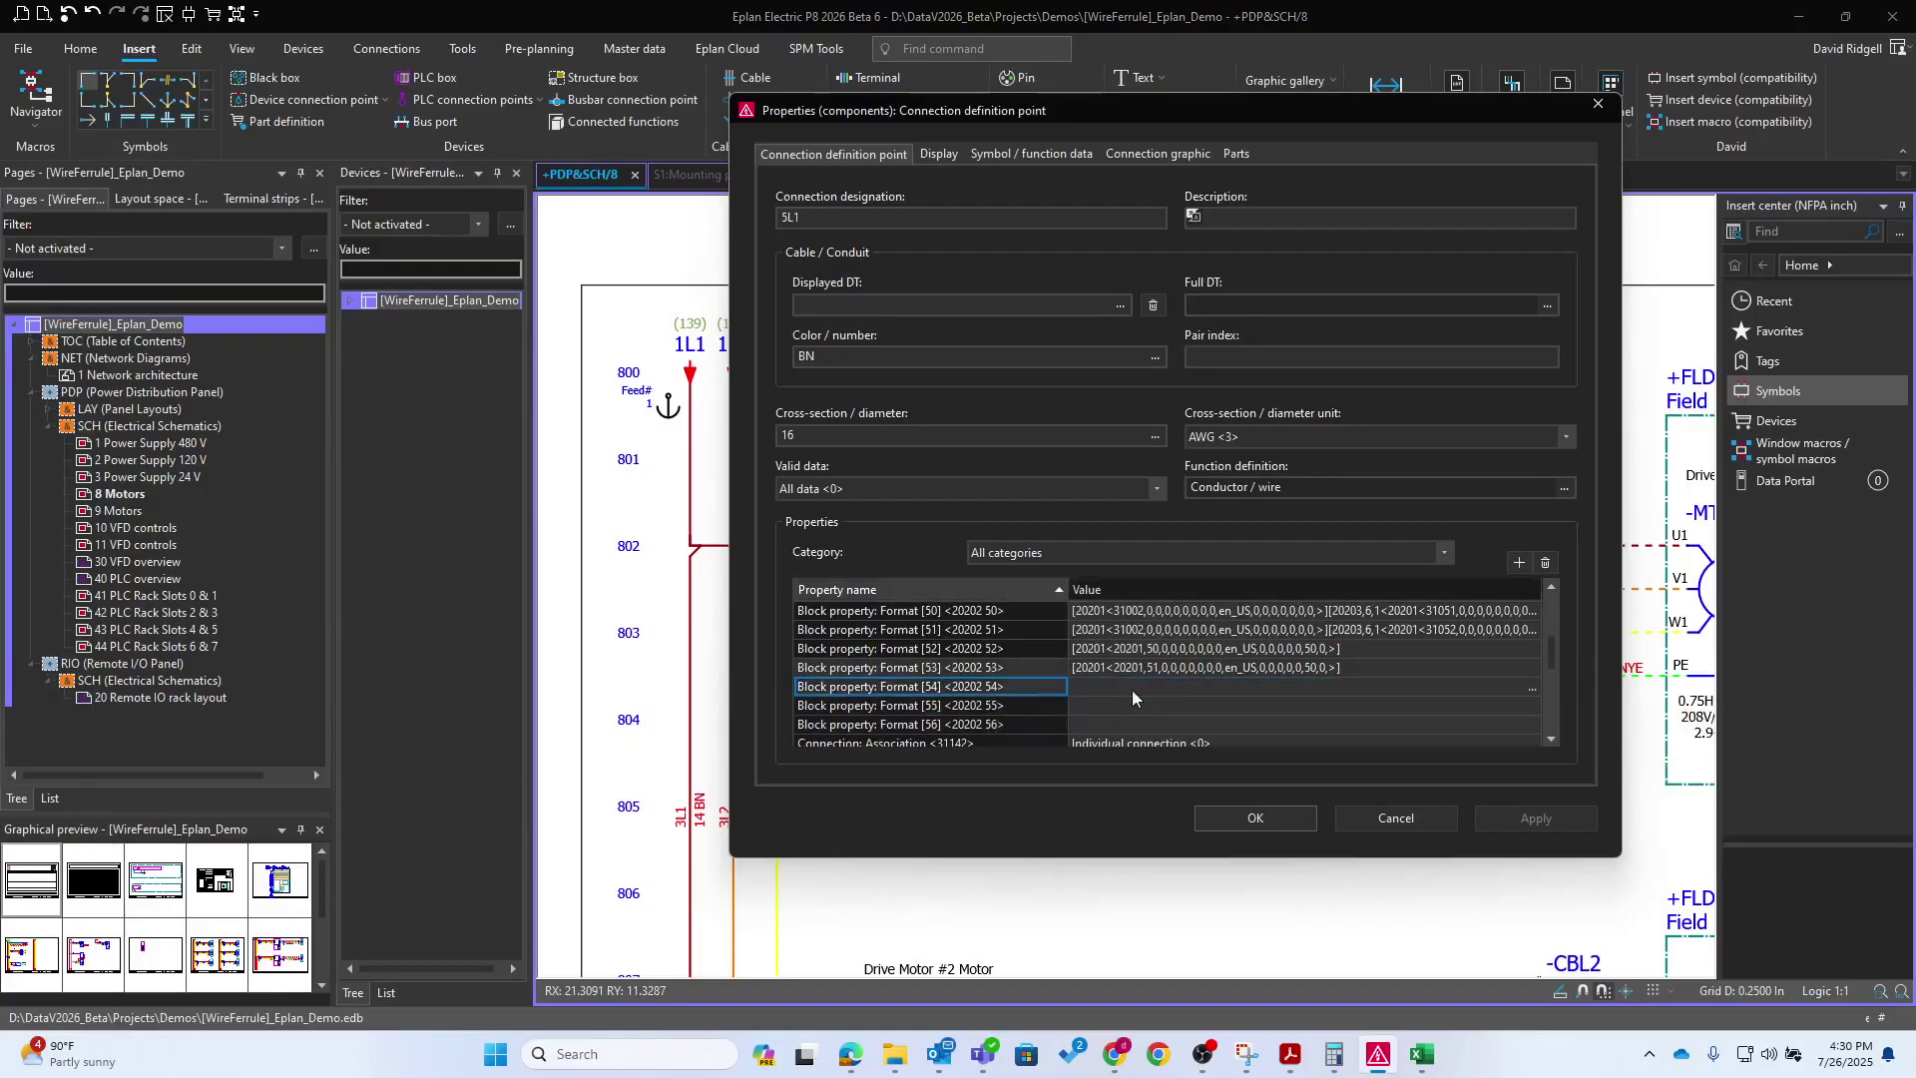
pyautogui.click(1452, 689)
pyautogui.click(1532, 689)
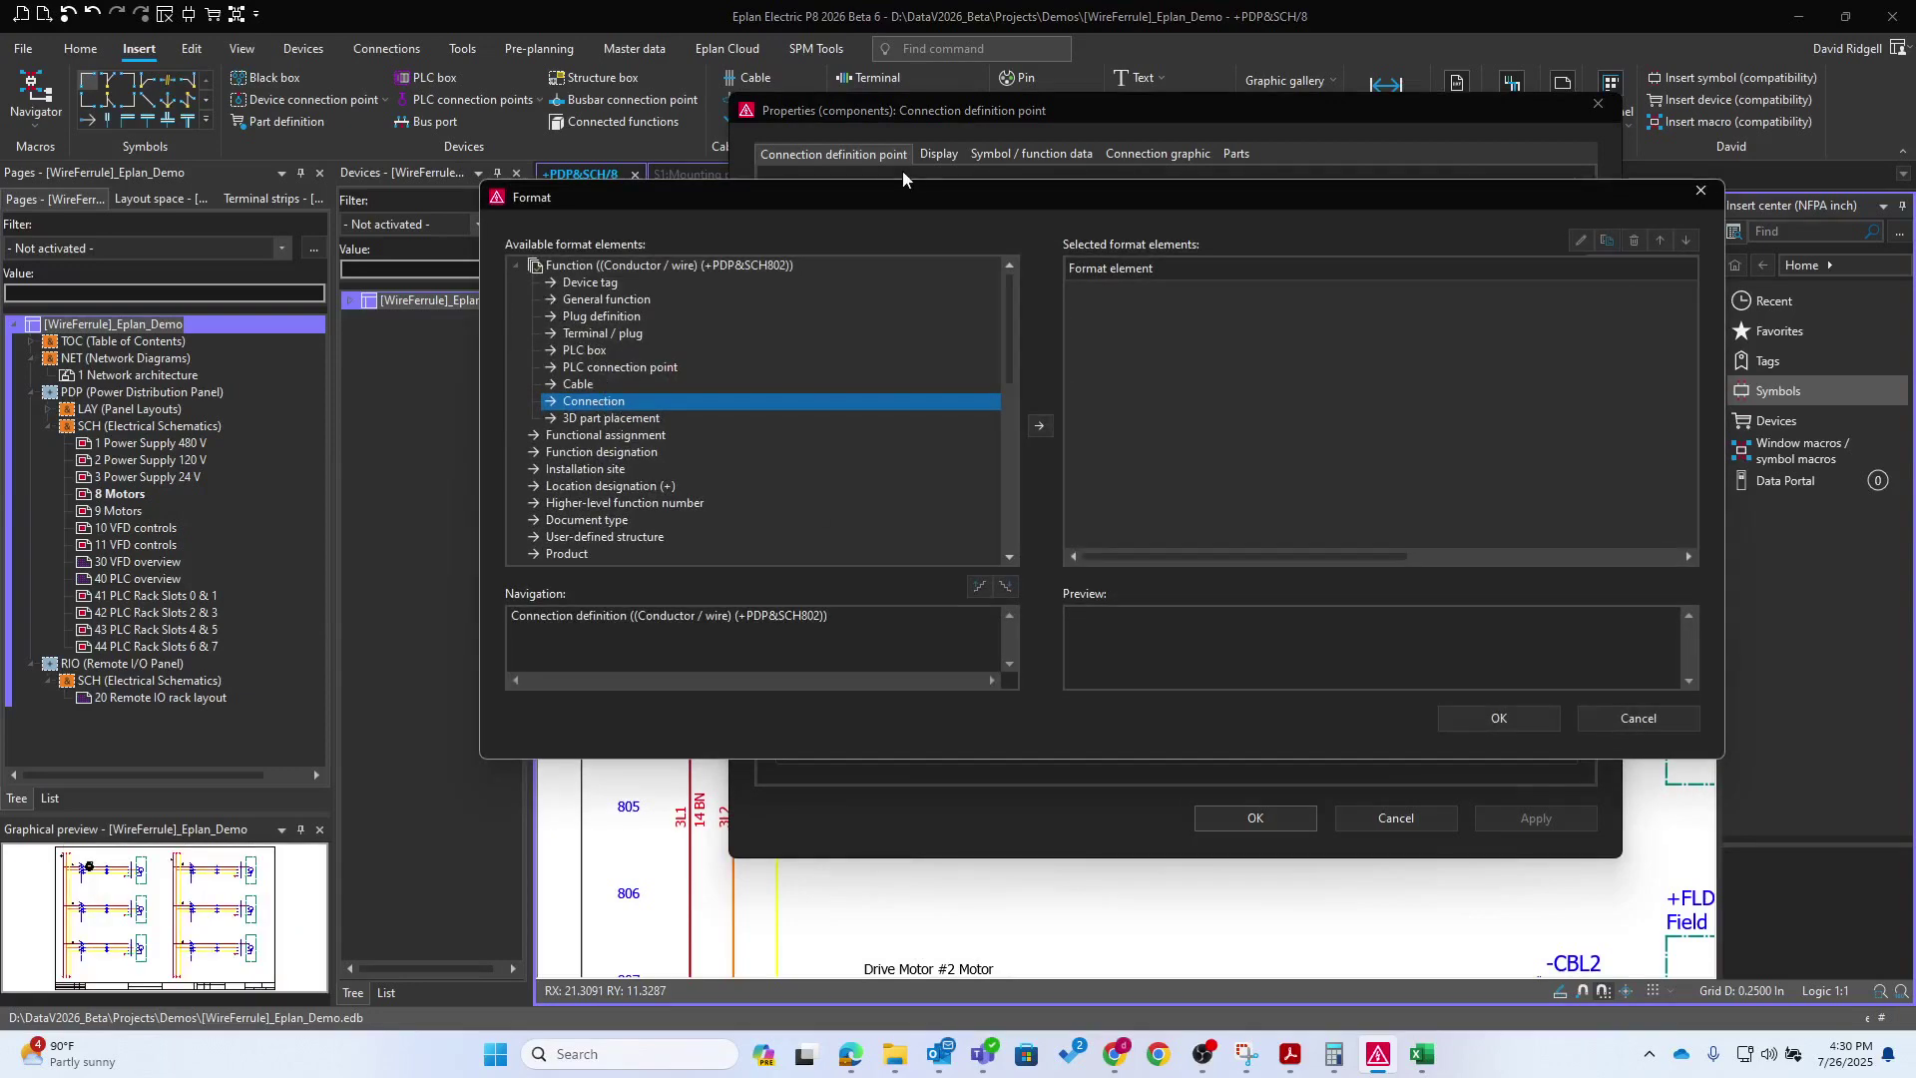
# Set Format [54] to Connection Block property [52] with replacement table 51
pyautogui.doubleClick(594, 402)
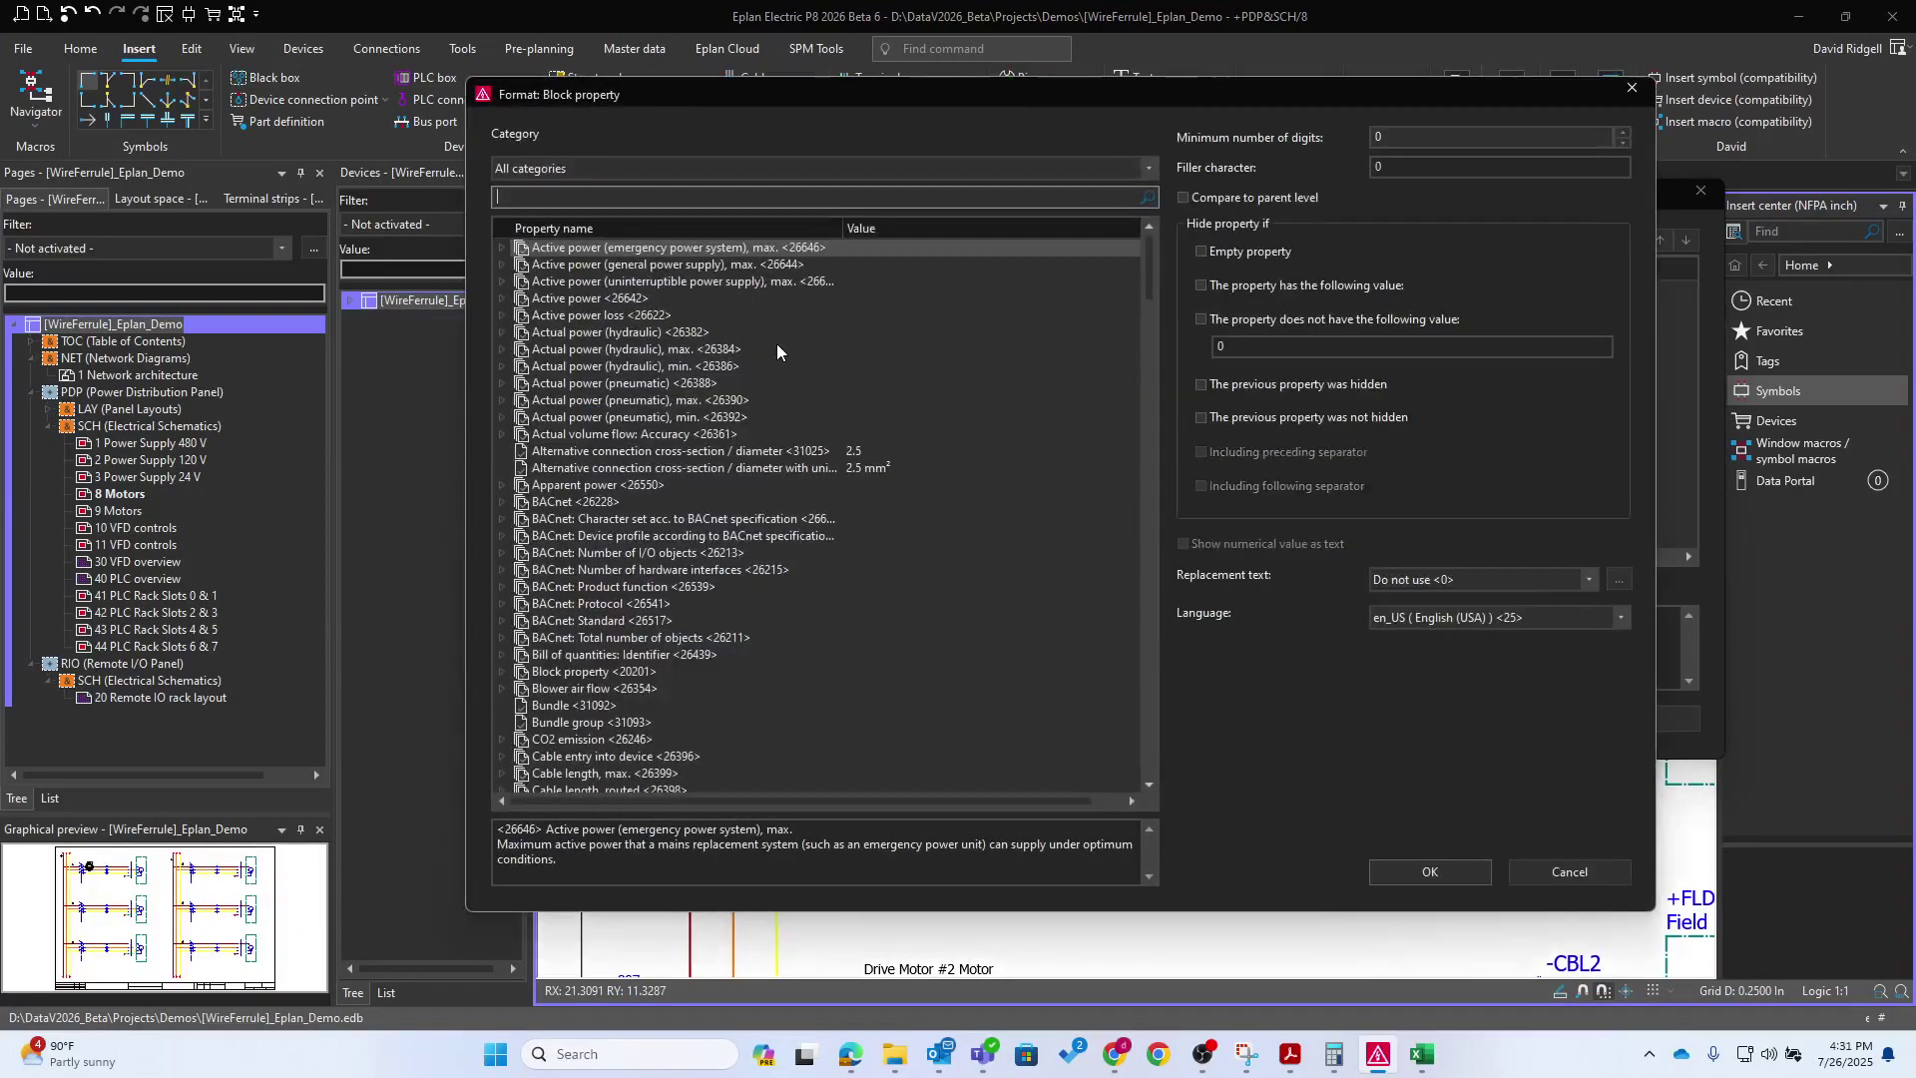
pyautogui.click(502, 672)
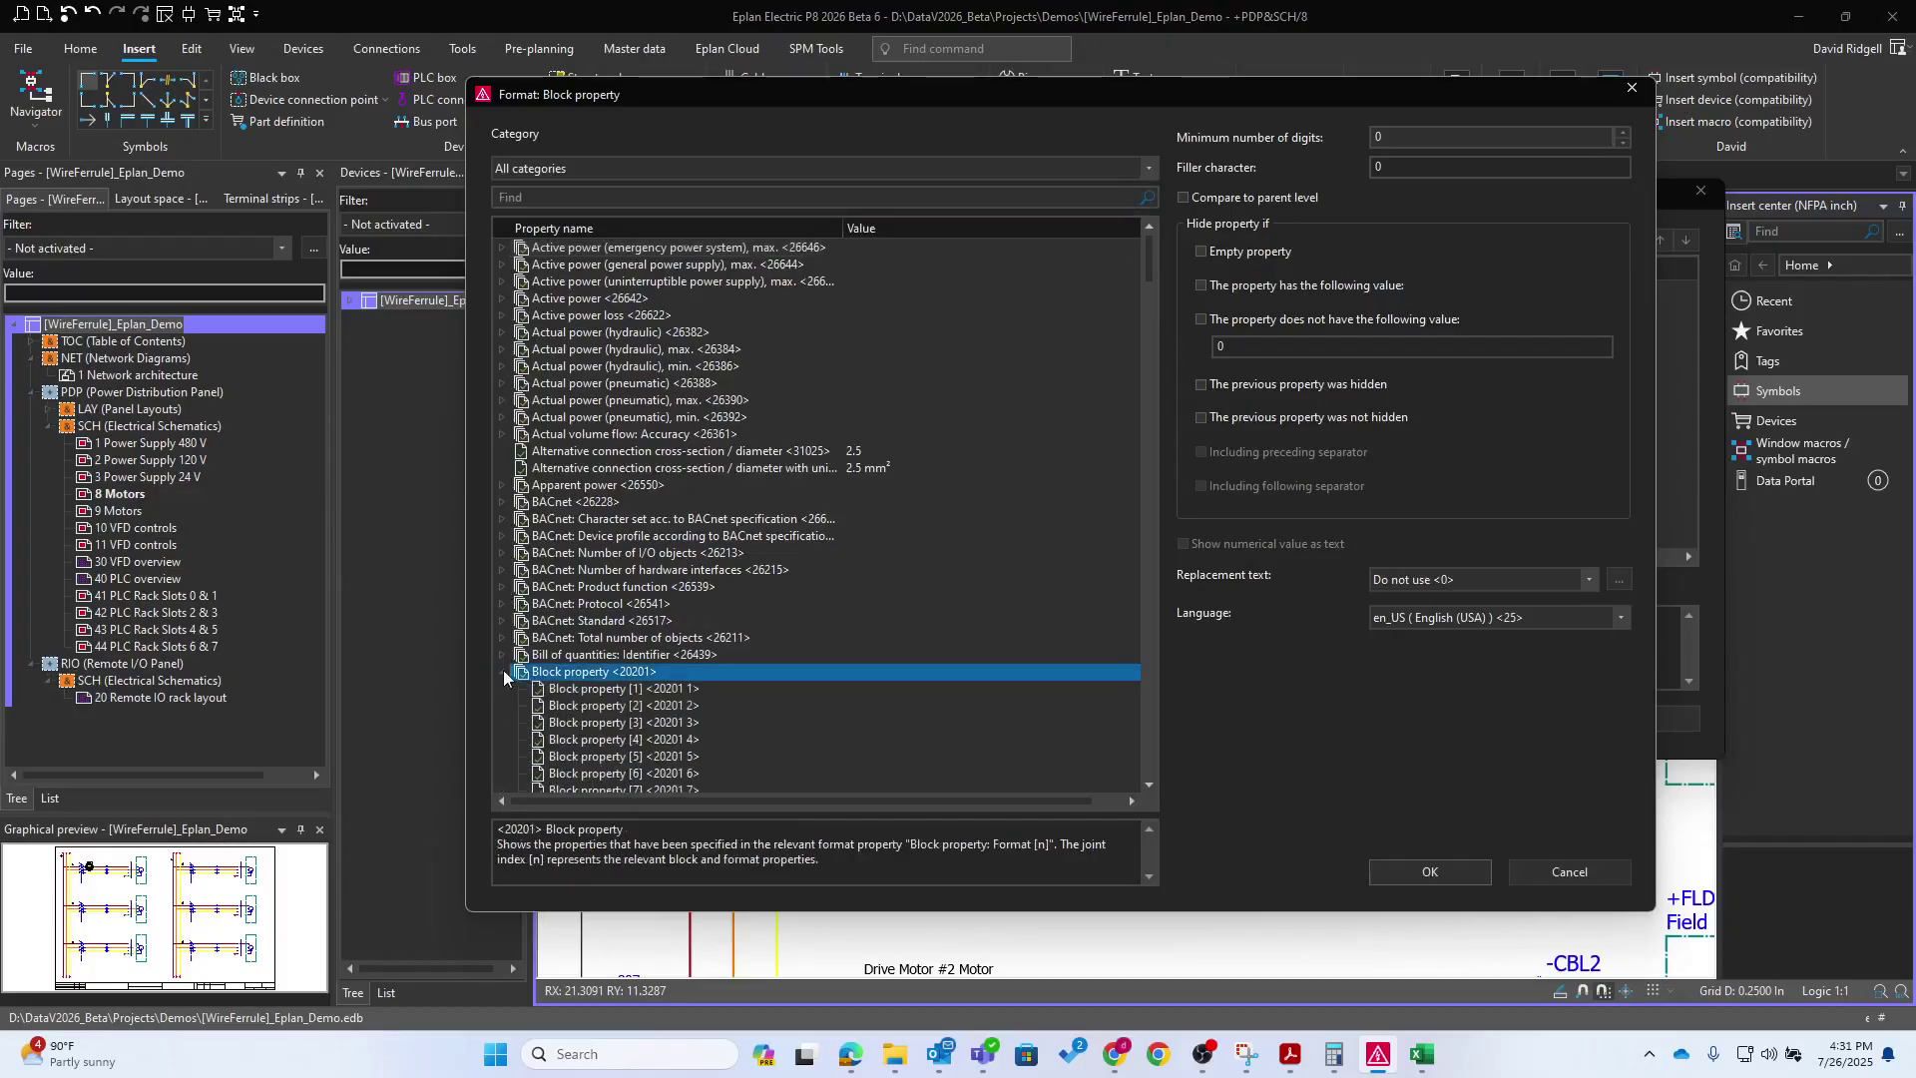
pyautogui.scroll(-16, 668, 638)
pyautogui.click(684, 746)
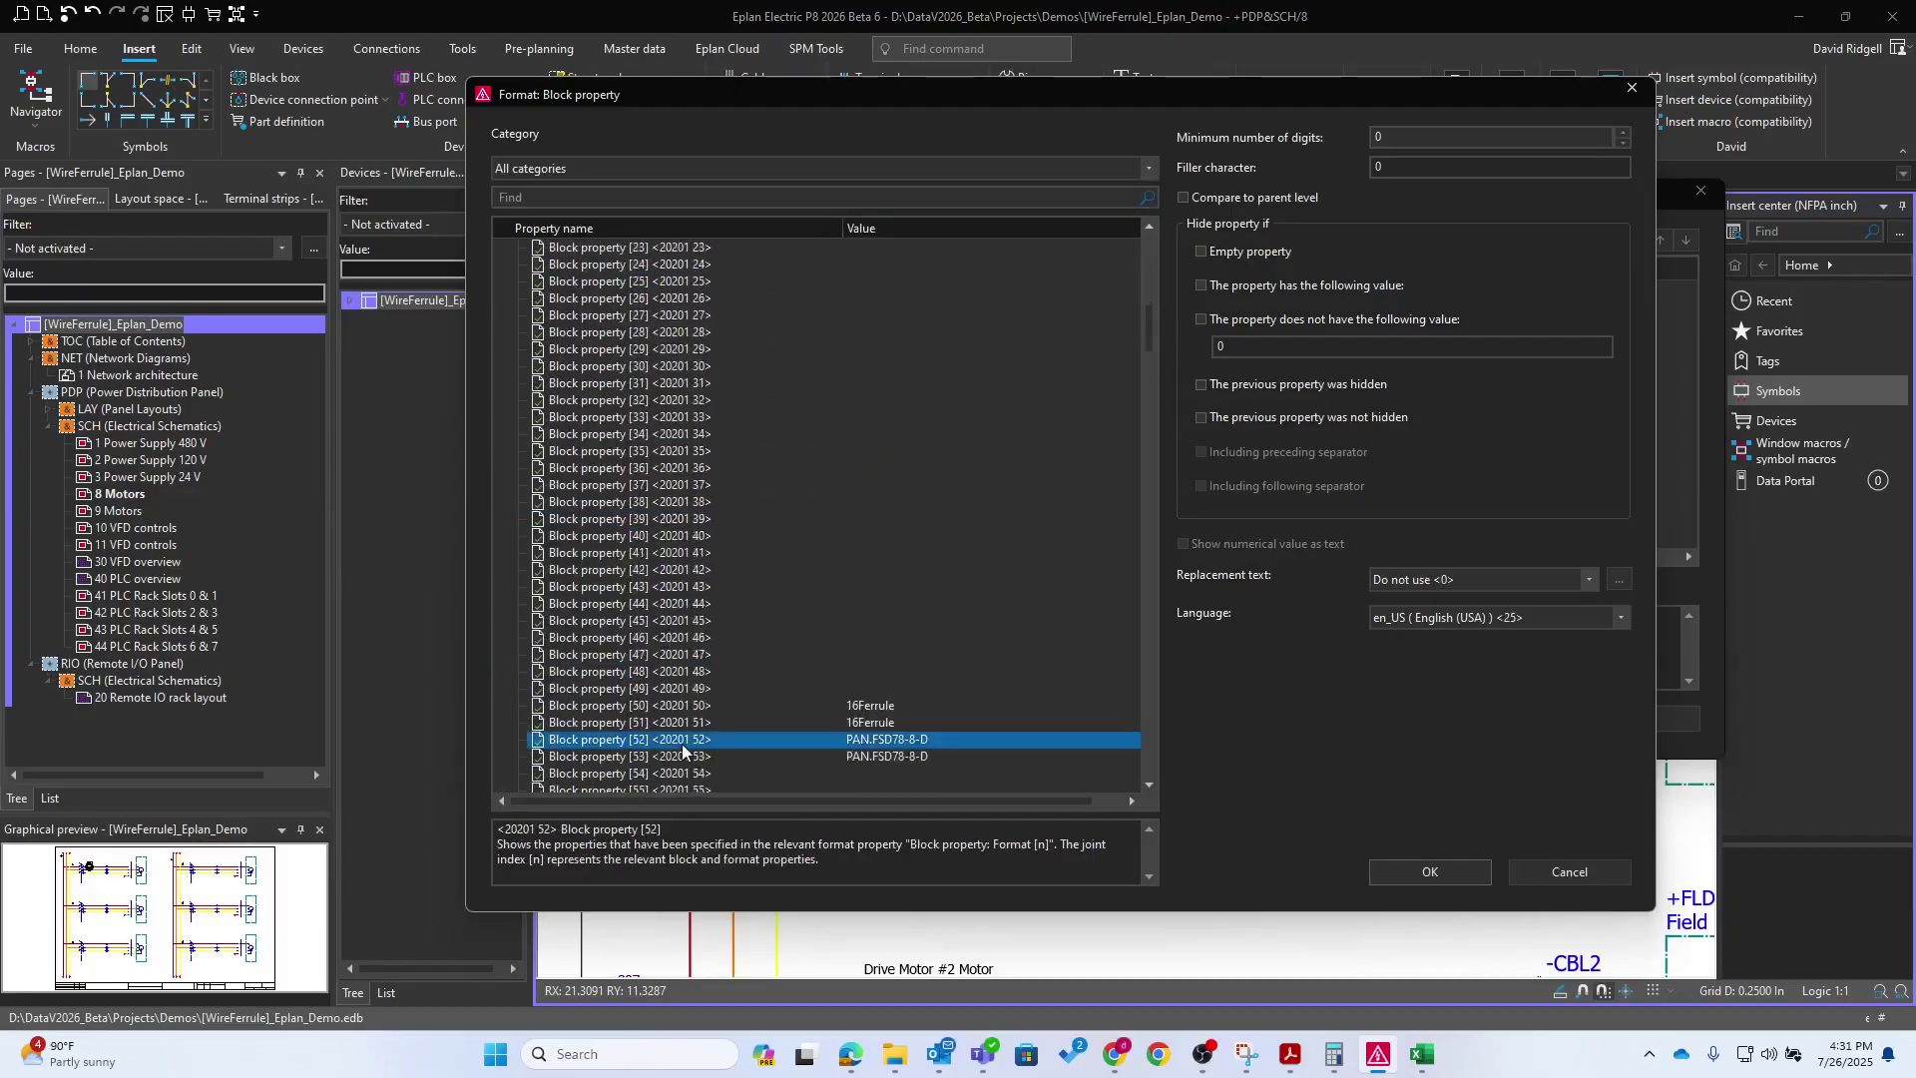
pyautogui.click(1489, 578)
pyautogui.scroll(-12, 1487, 469)
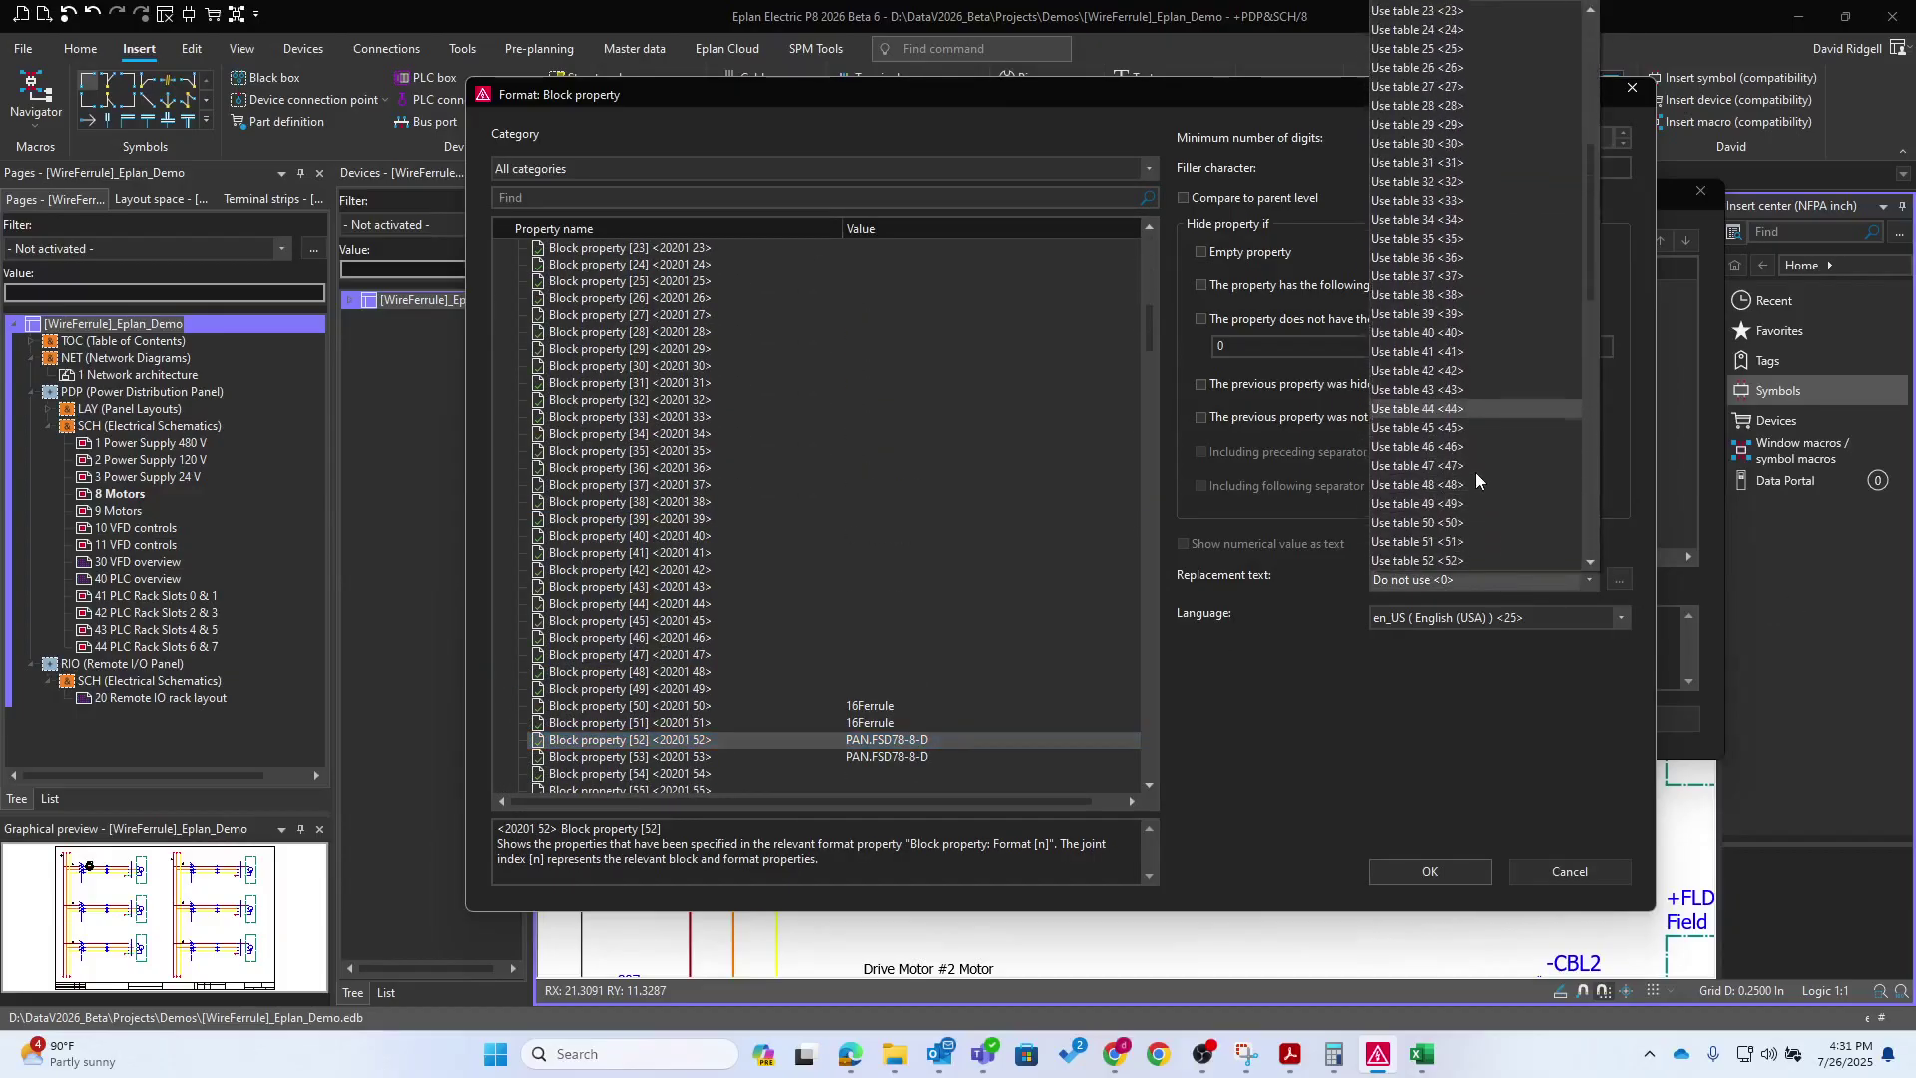
pyautogui.click(1449, 313)
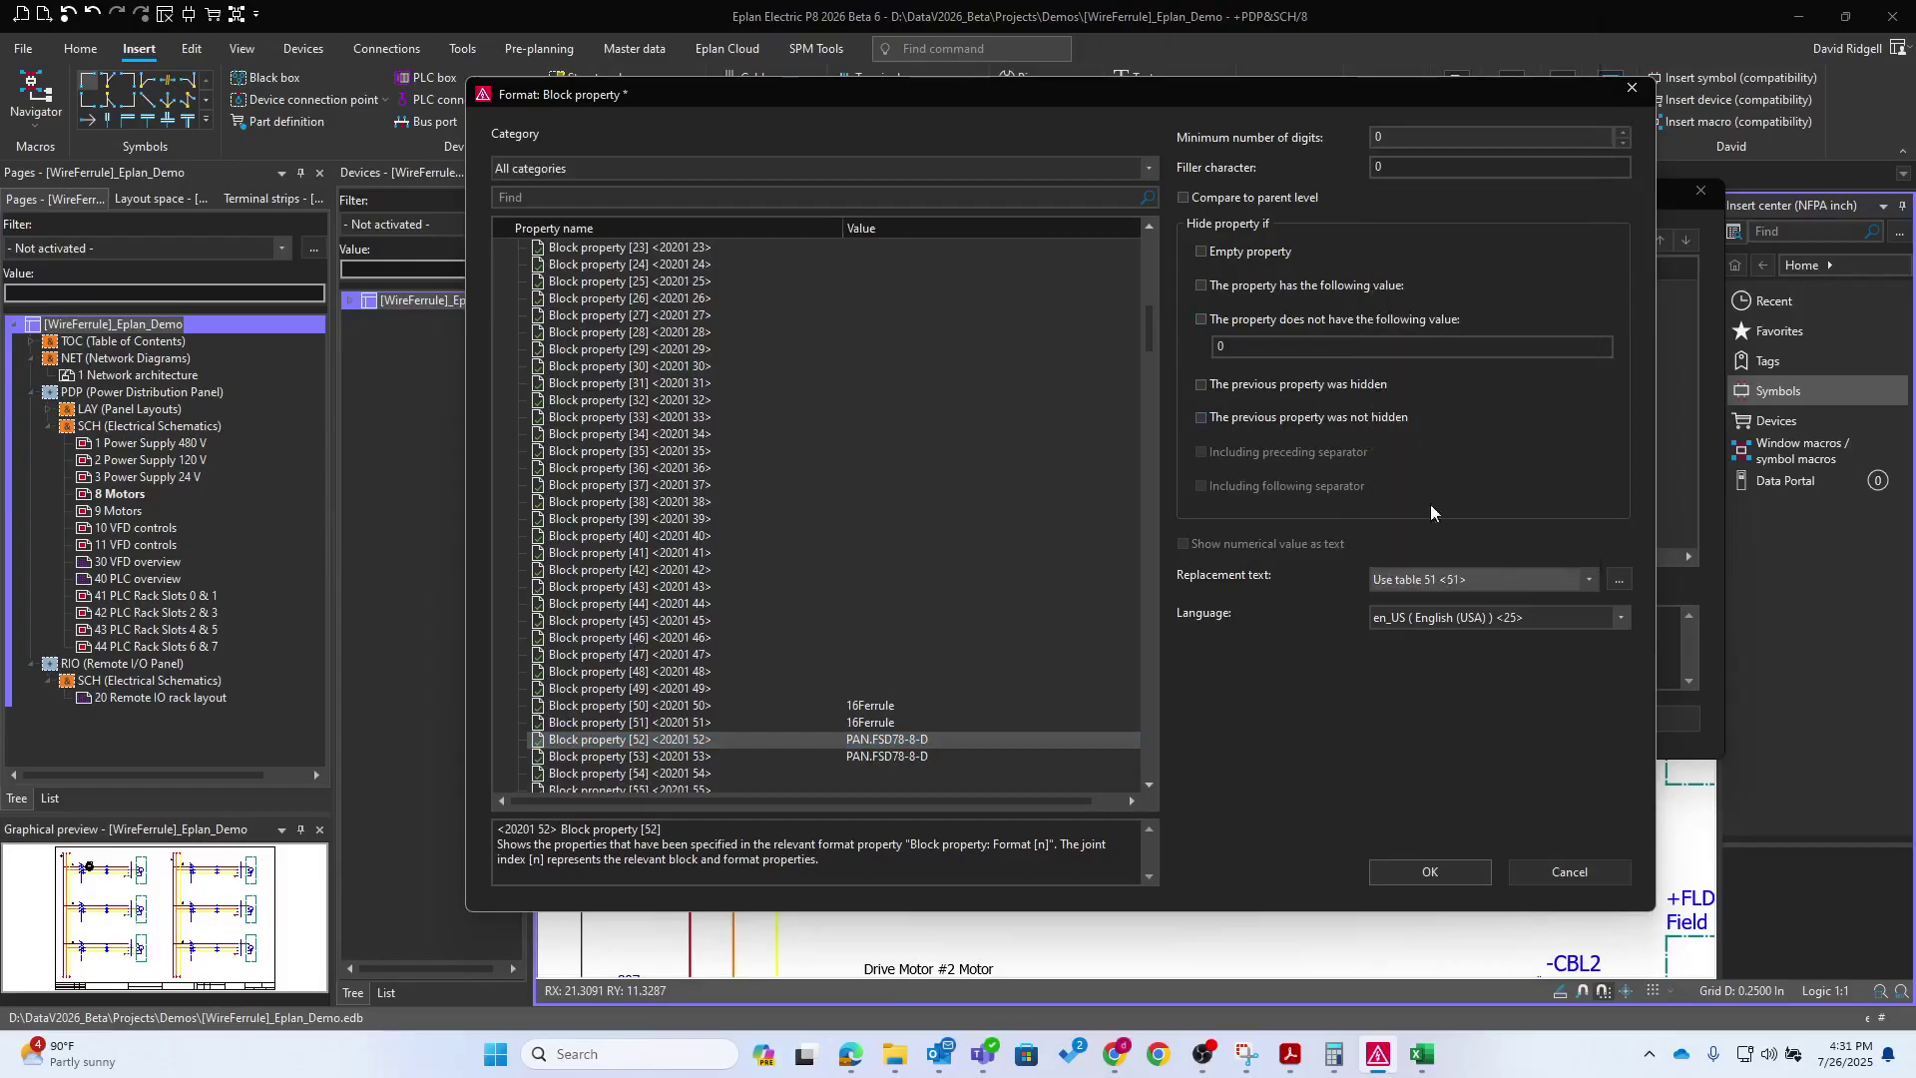
pyautogui.click(1451, 879)
pyautogui.click(1481, 717)
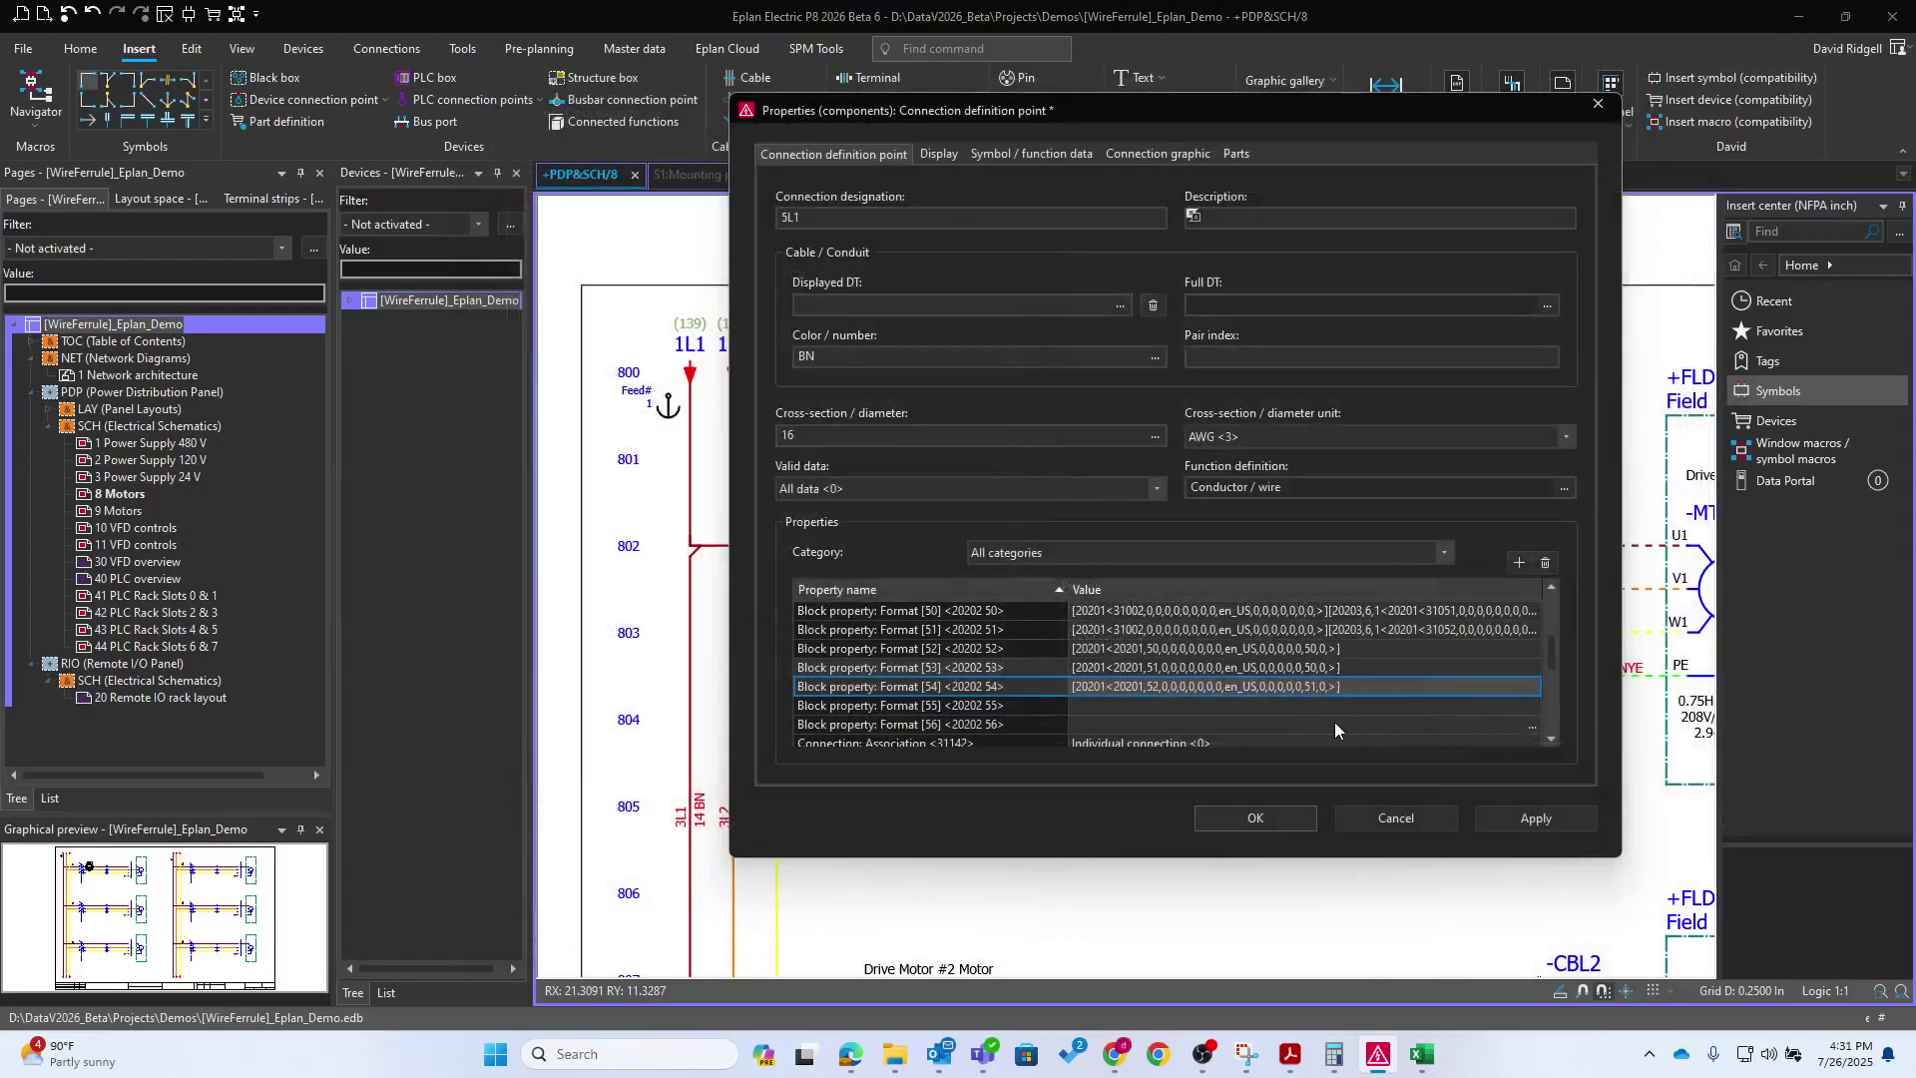
pyautogui.click(1187, 721)
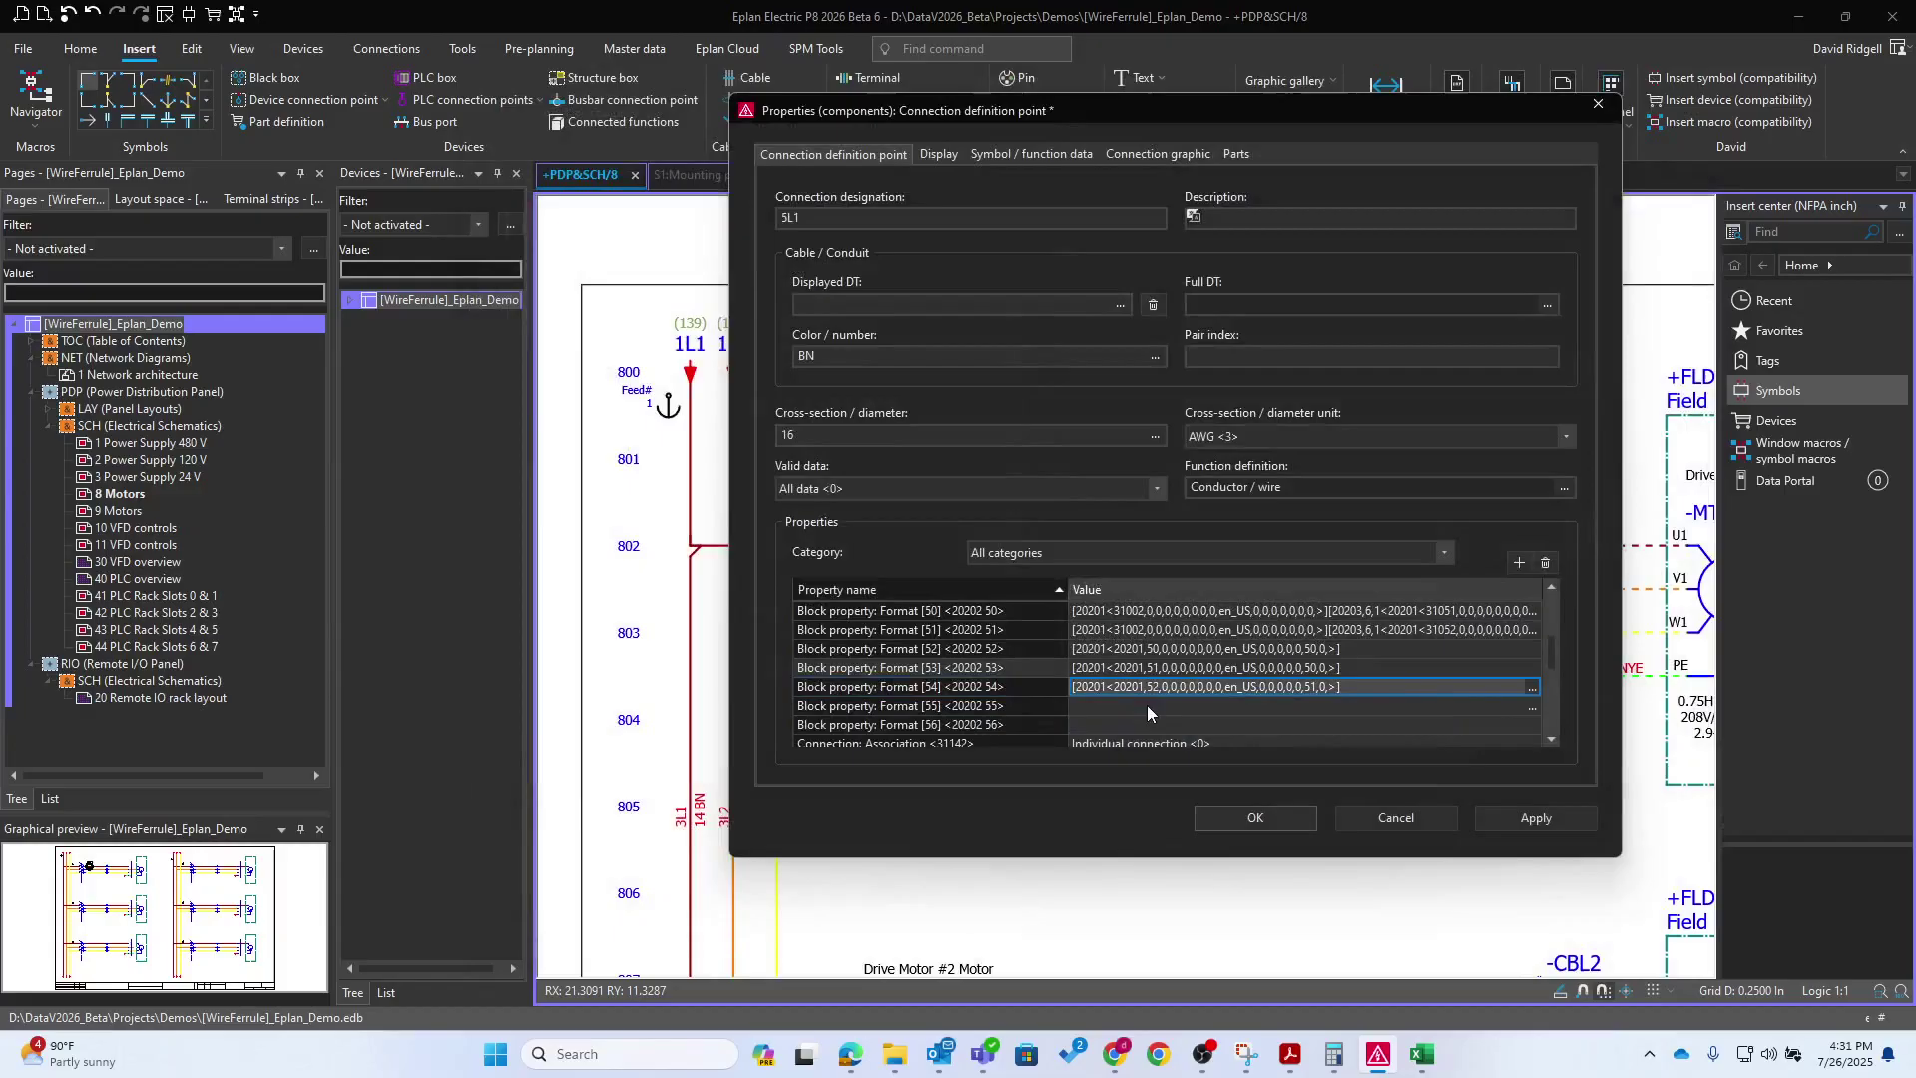
# Change Format [55] to reference Block property [53]
pyautogui.click(1147, 705)
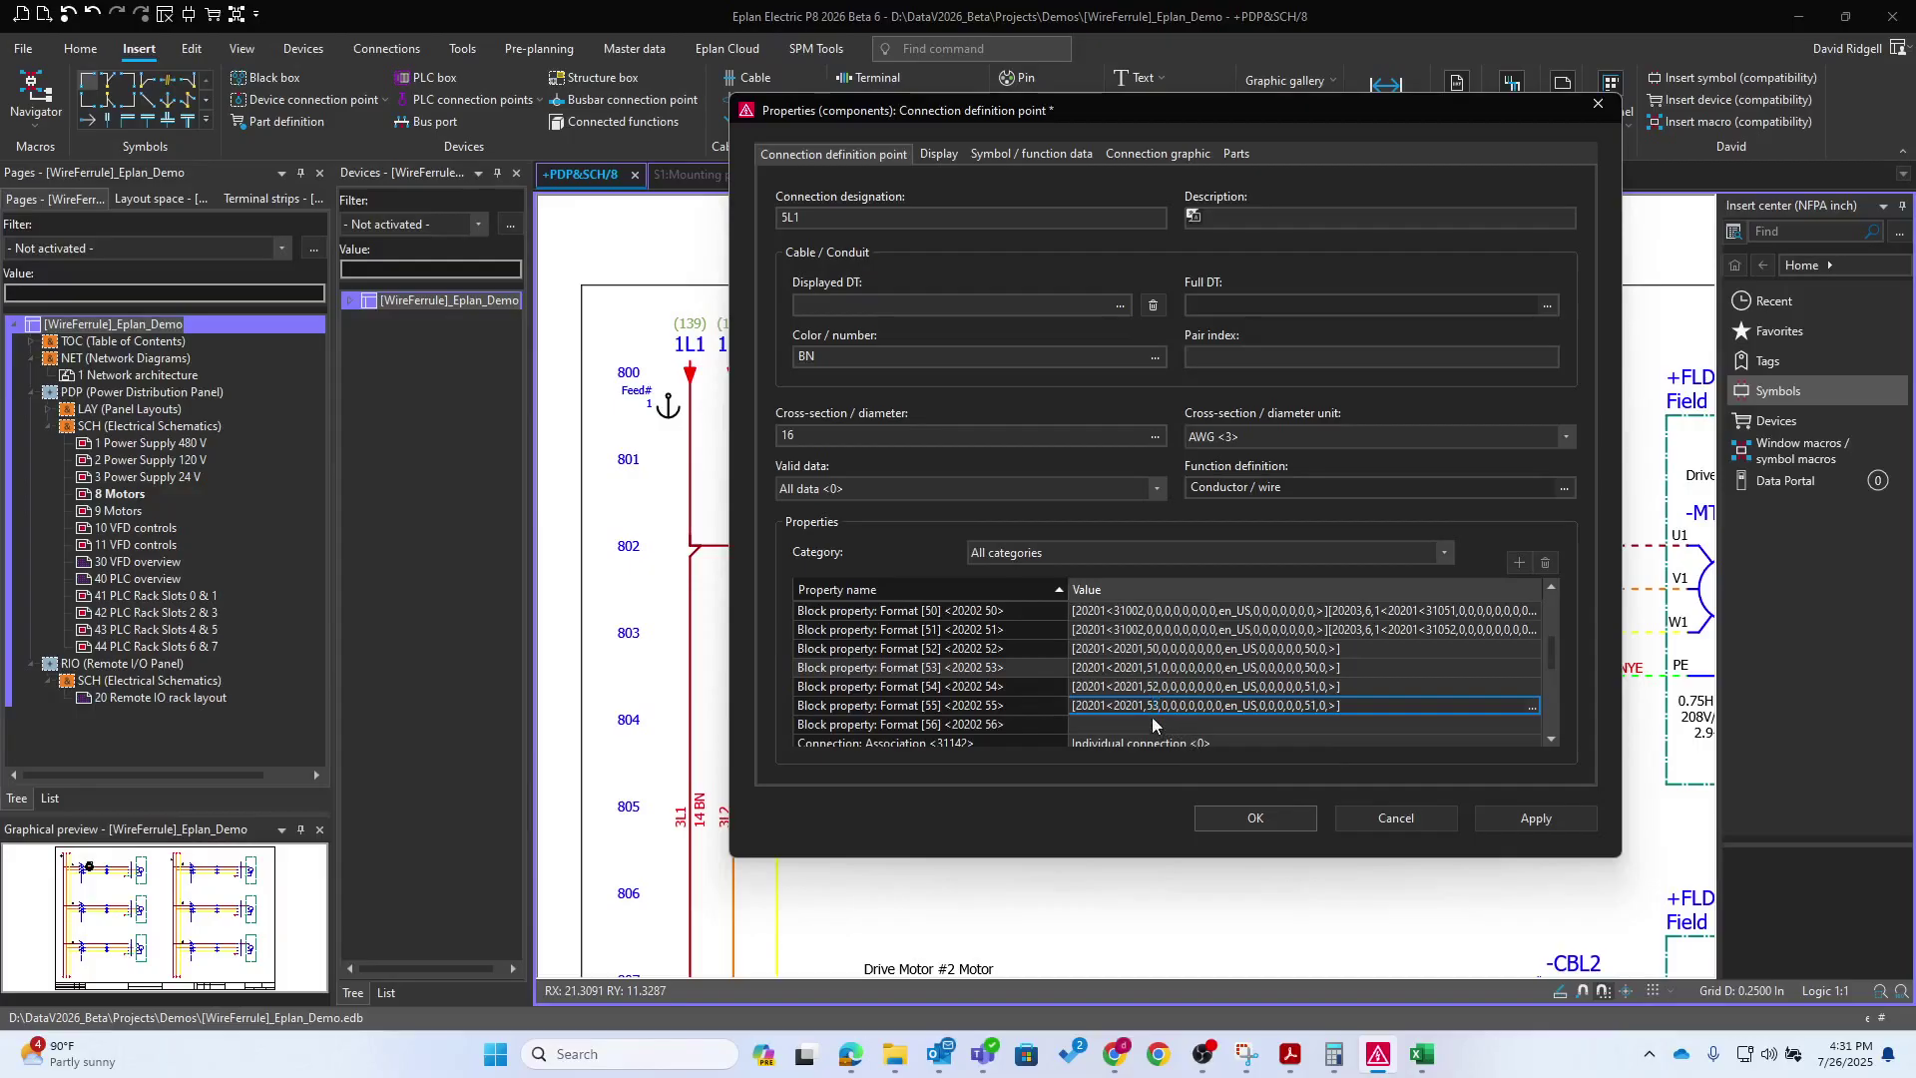
pyautogui.write('3')
pyautogui.click(931, 669)
pyautogui.click(1203, 706)
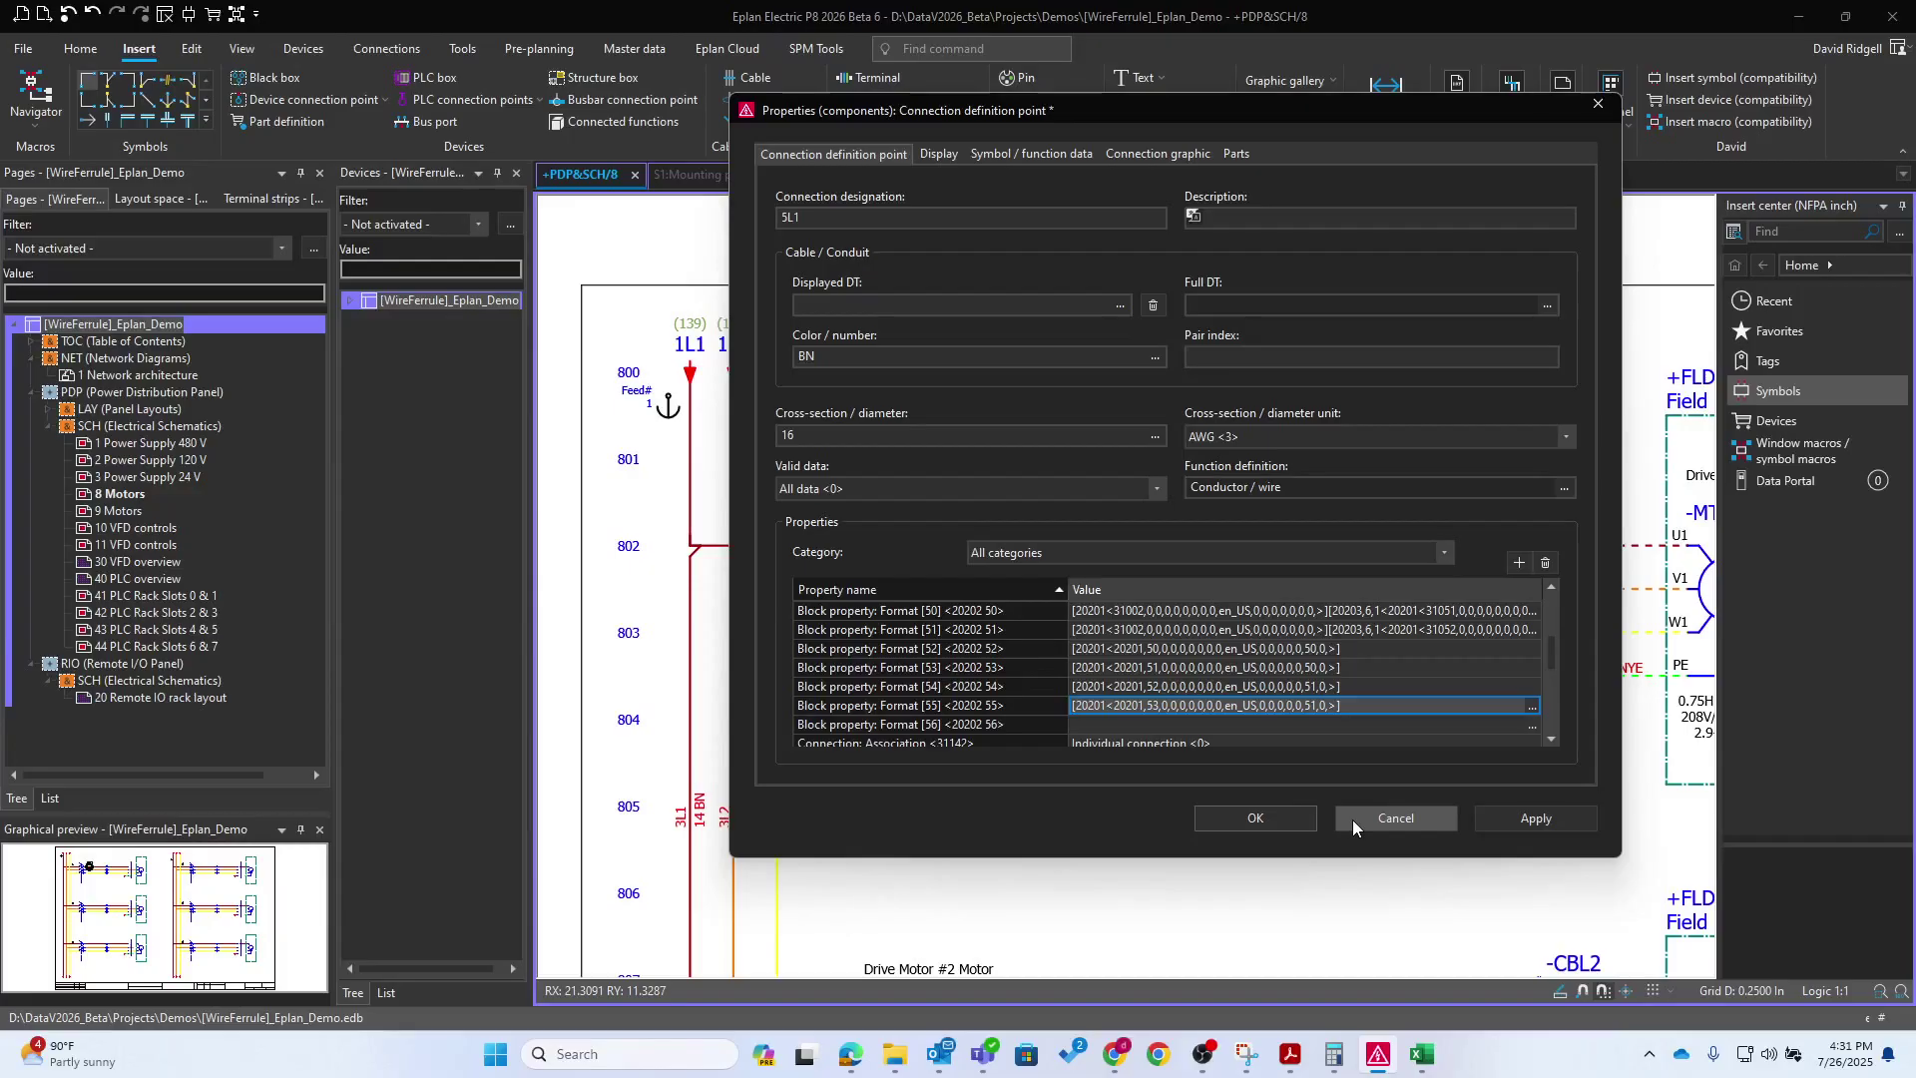
pyautogui.click(1272, 689)
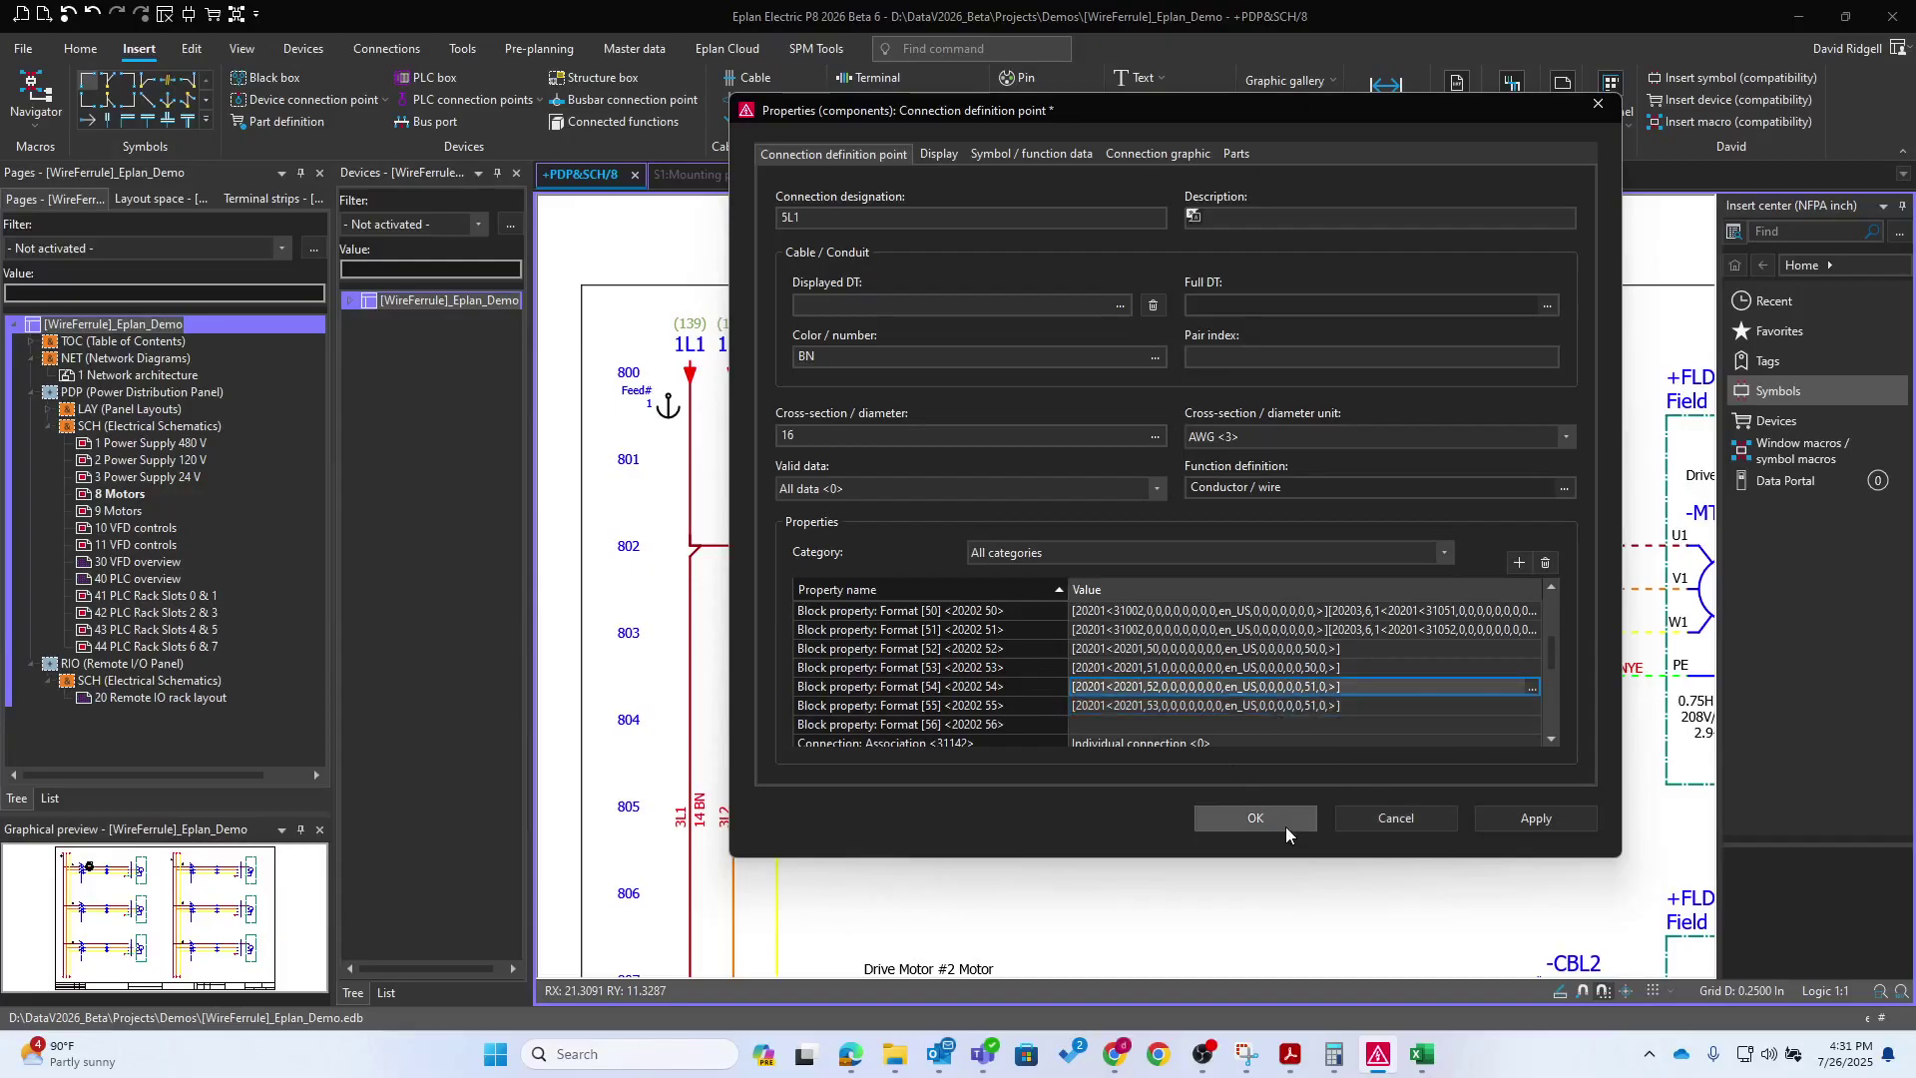
# Close the connection properties and open the project's Replacement text [51] table
pyautogui.click(1255, 818)
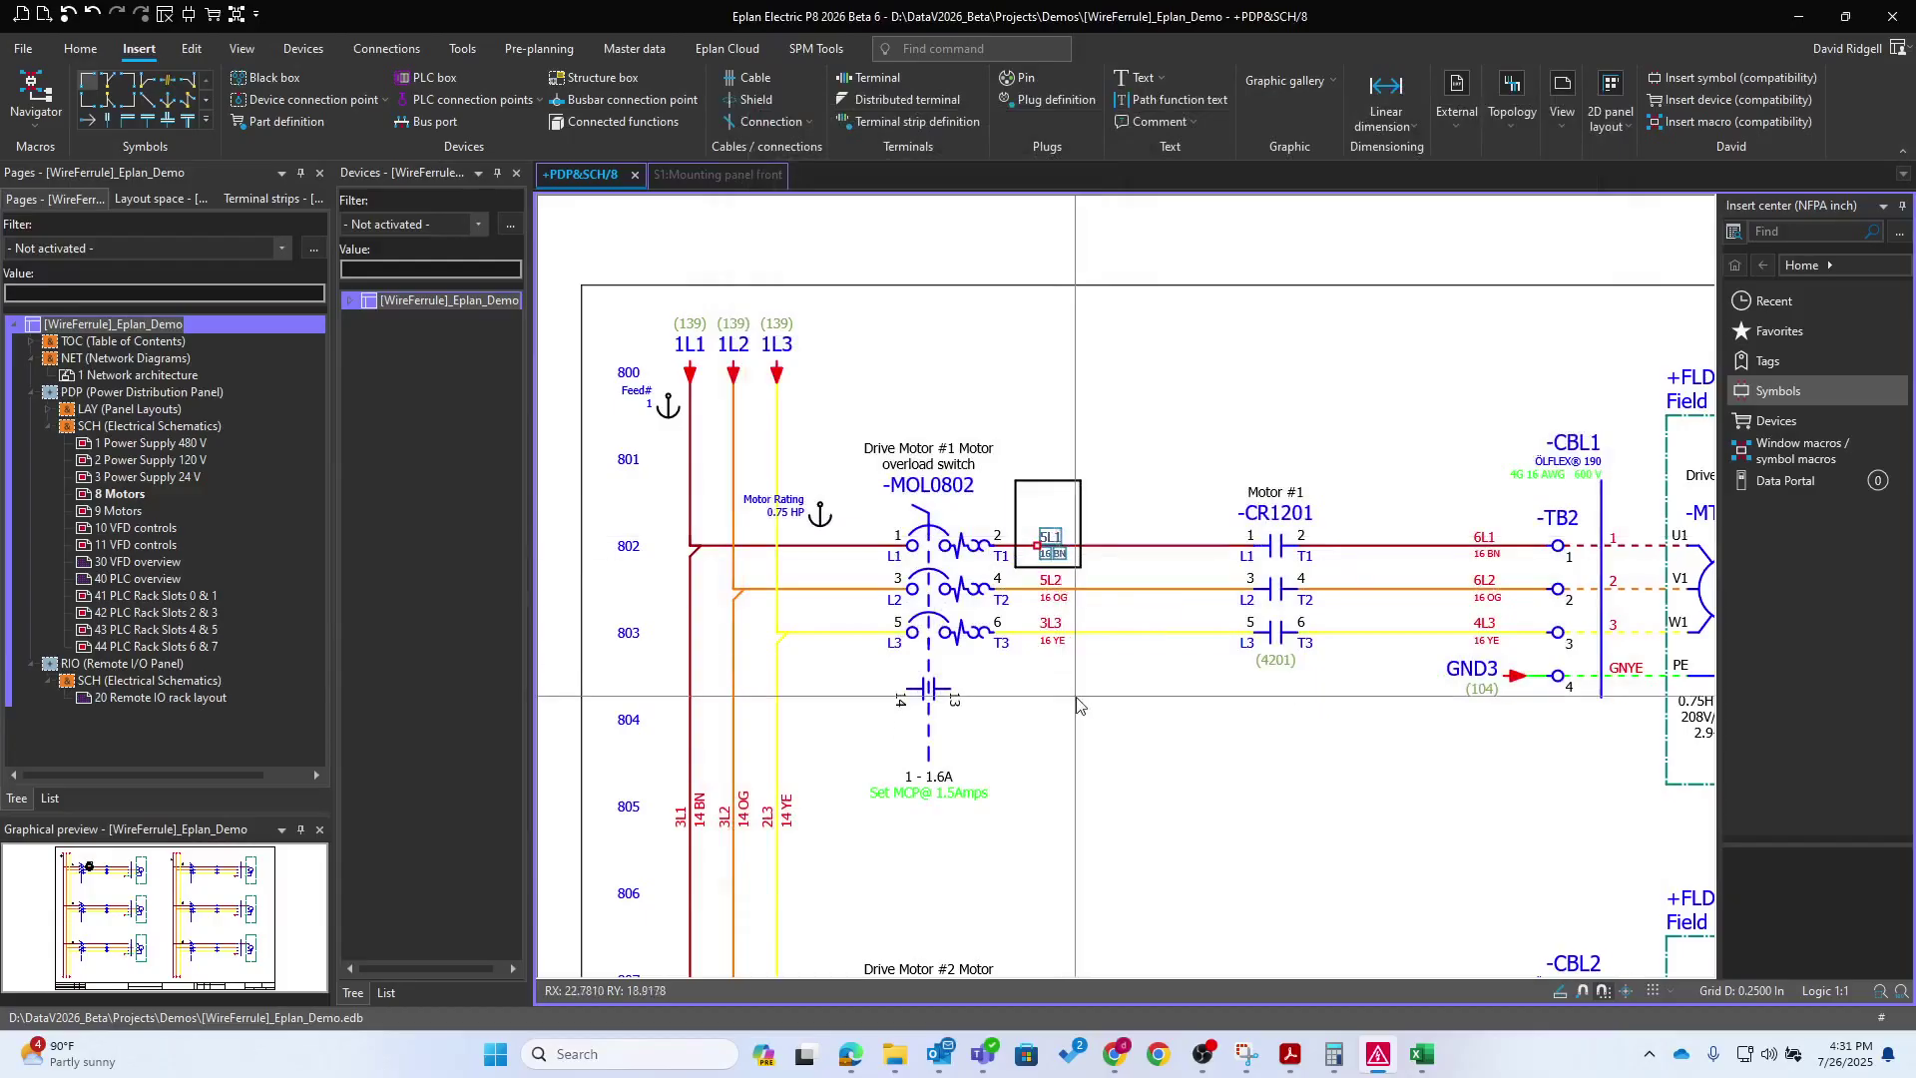
pyautogui.rightClick(114, 496)
pyautogui.click(222, 731)
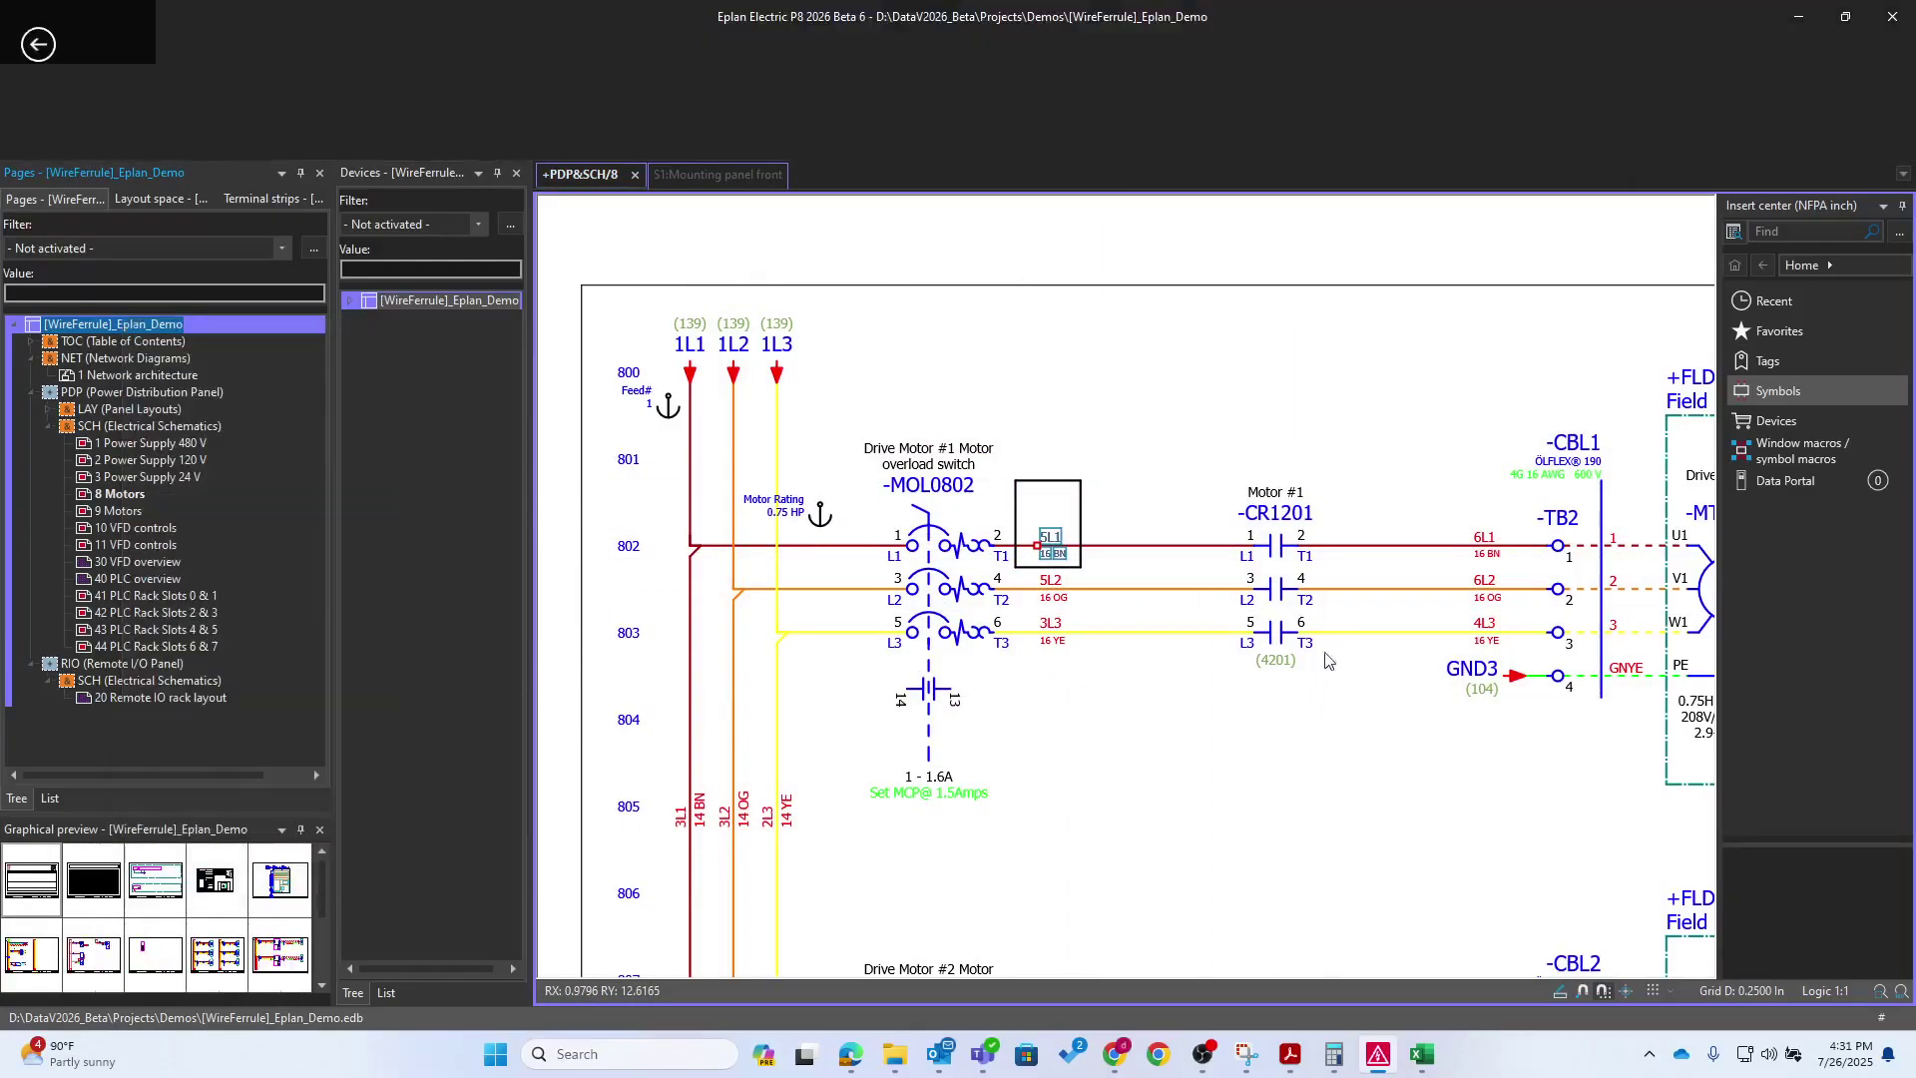
pyautogui.click(543, 788)
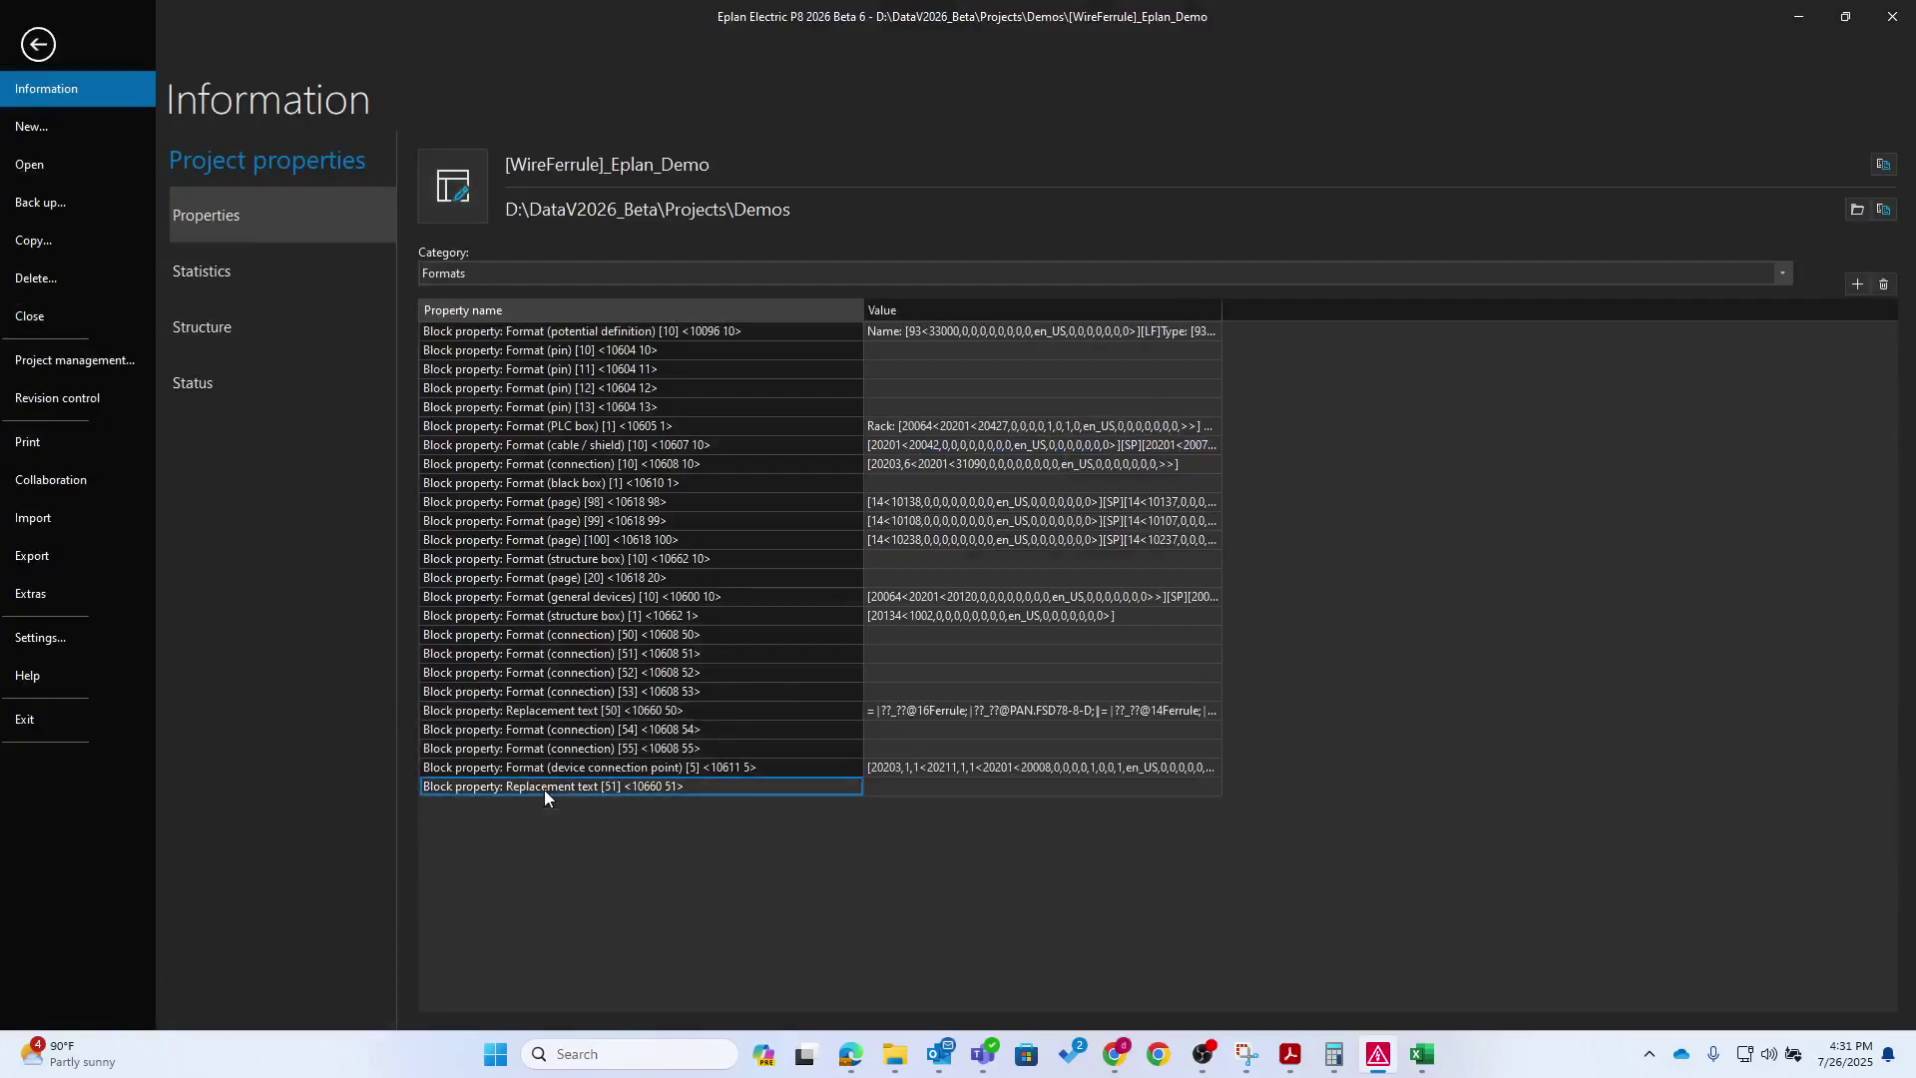
pyautogui.click(1212, 788)
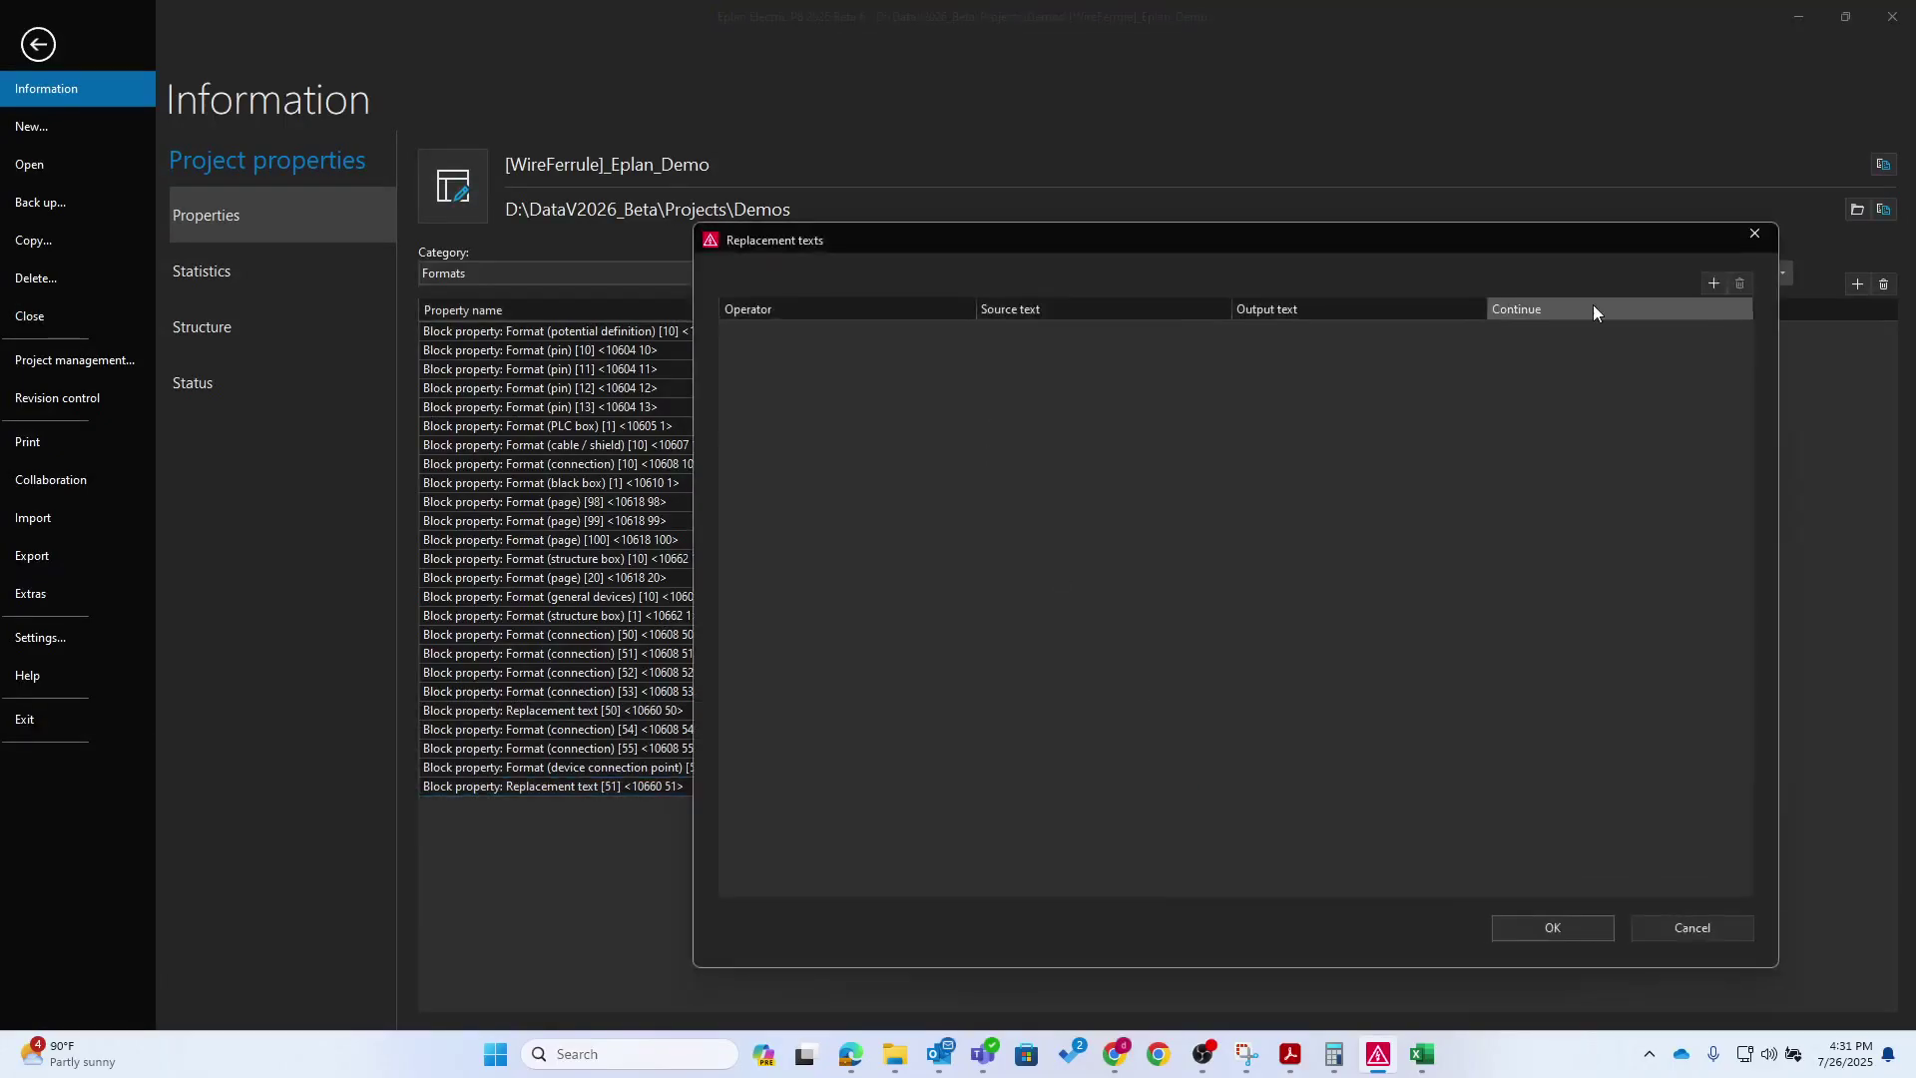
# Add a Regular expression rule mapping ^(?!PAN).* to N/A and confirm
pyautogui.click(1714, 283)
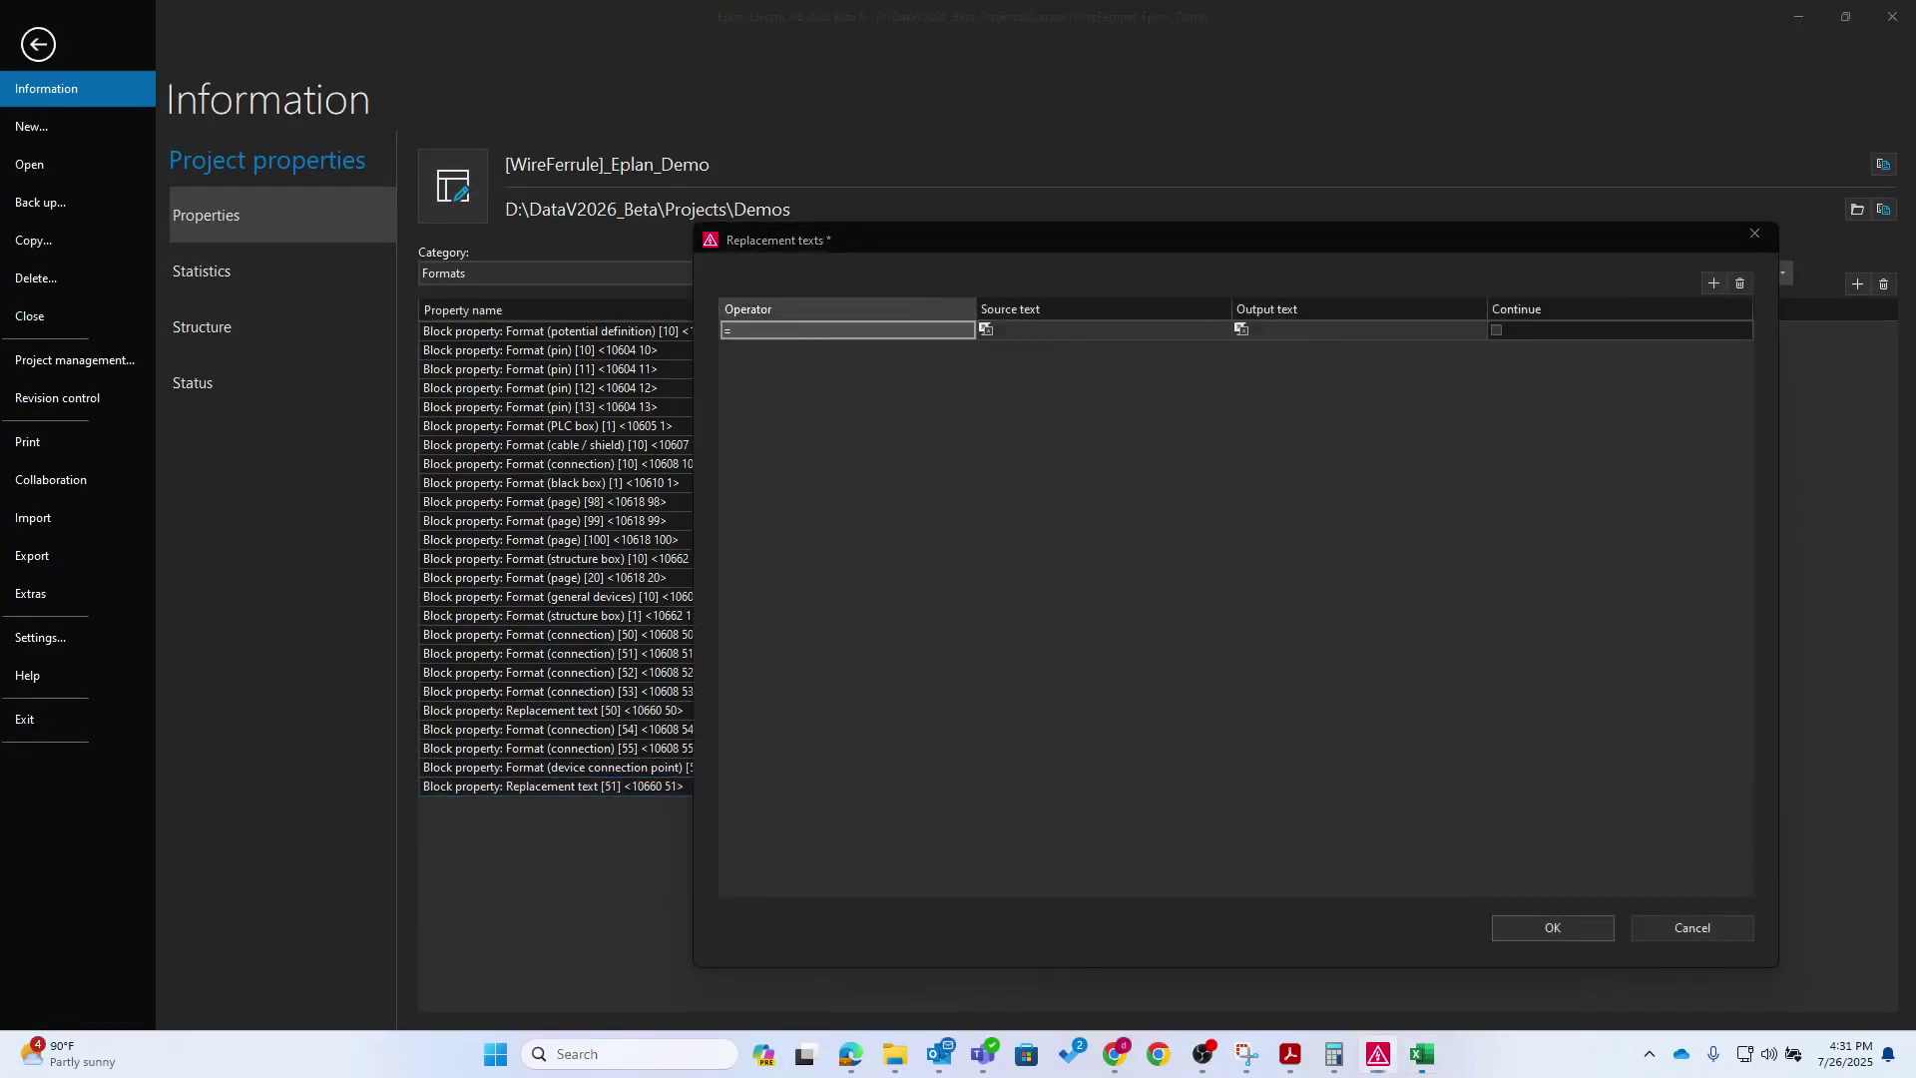
pyautogui.press('Tab')
pyautogui.click(966, 331)
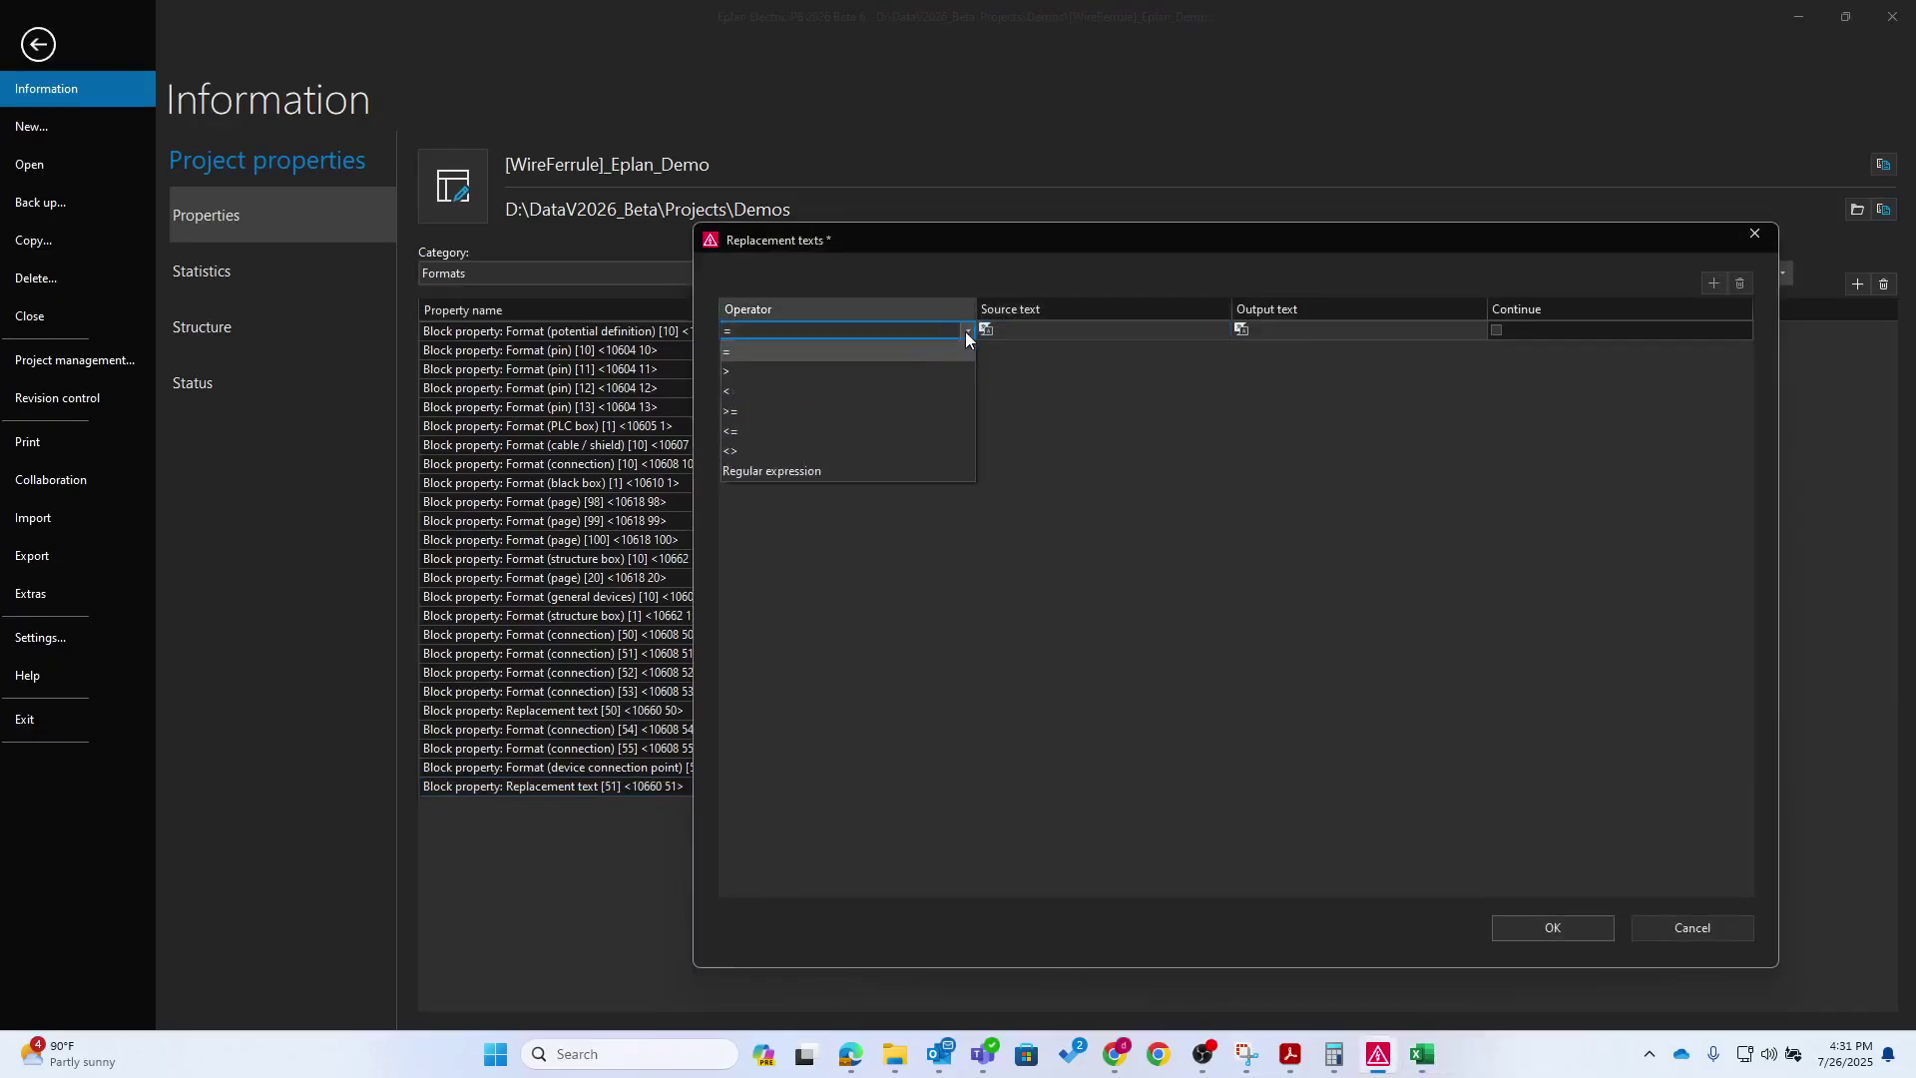
pyautogui.click(794, 471)
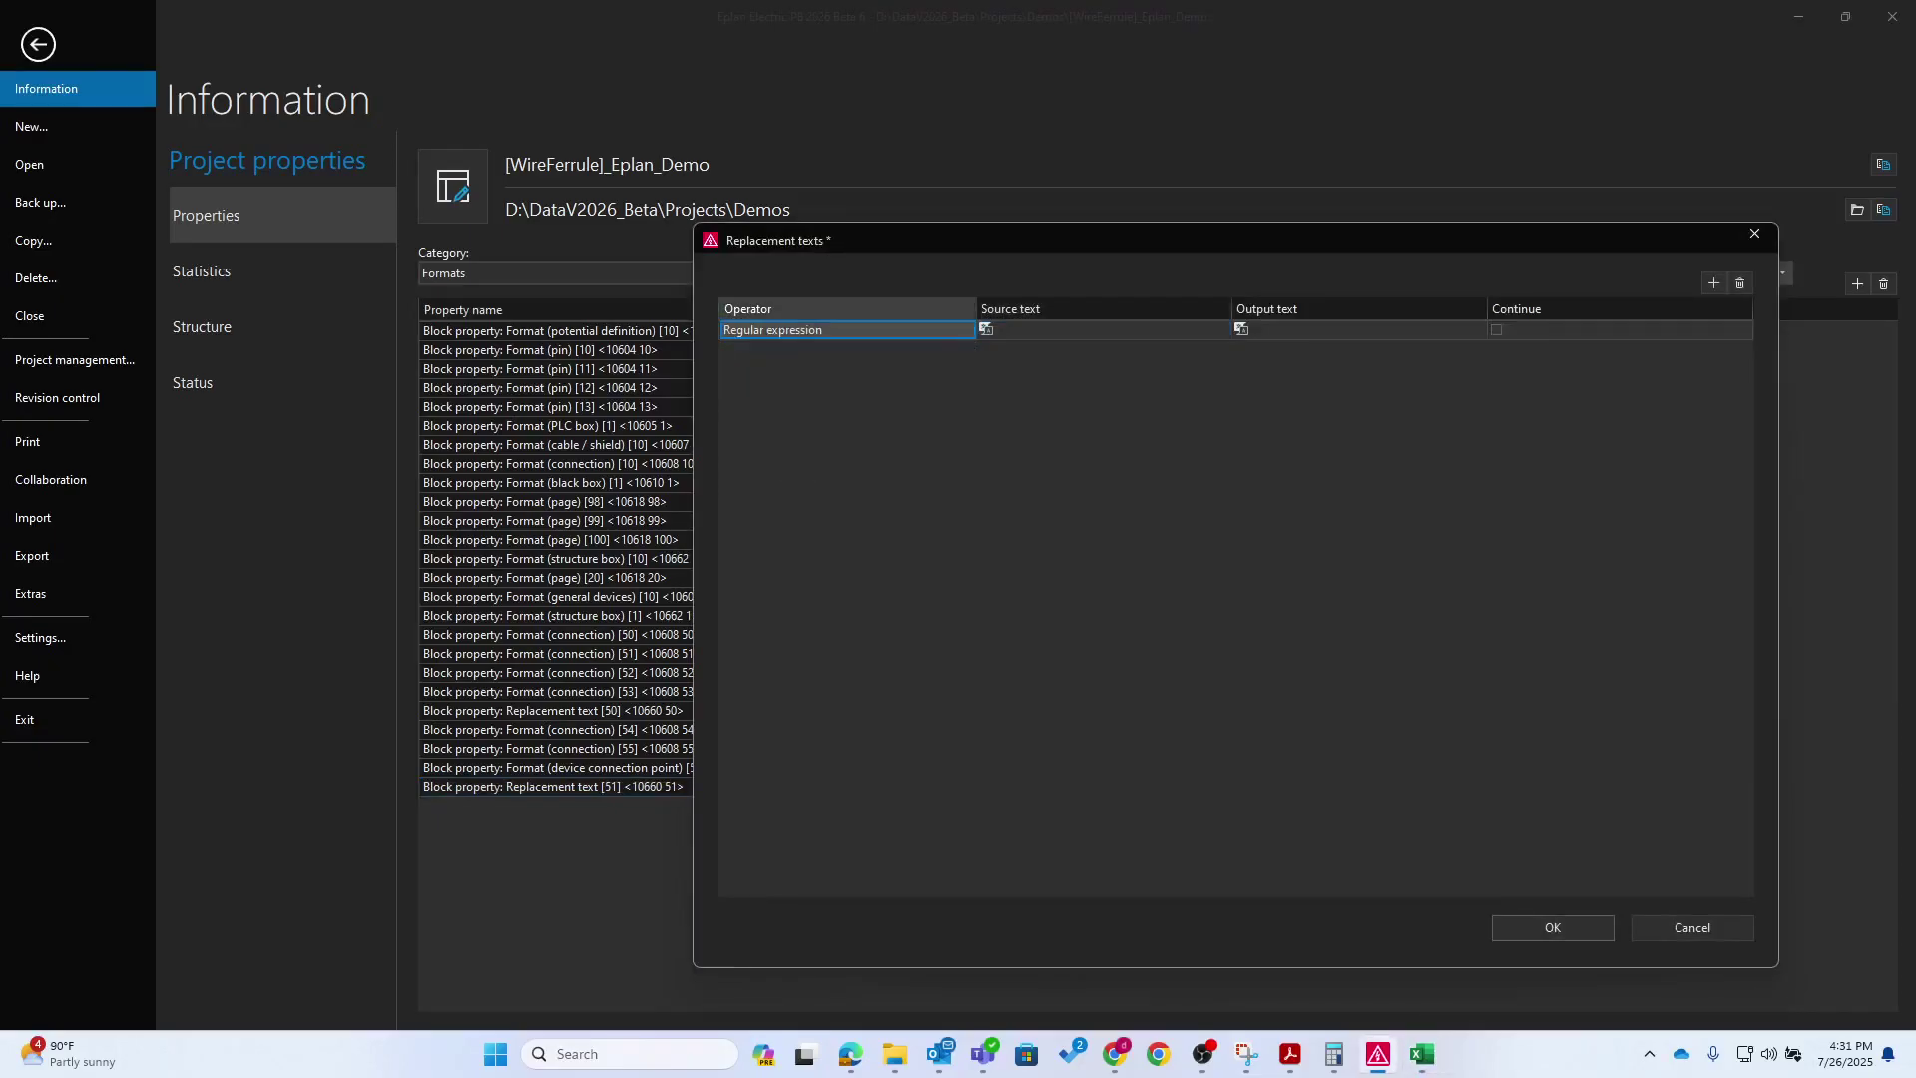
pyautogui.click(1165, 332)
pyautogui.write('^(?!PAN).*')
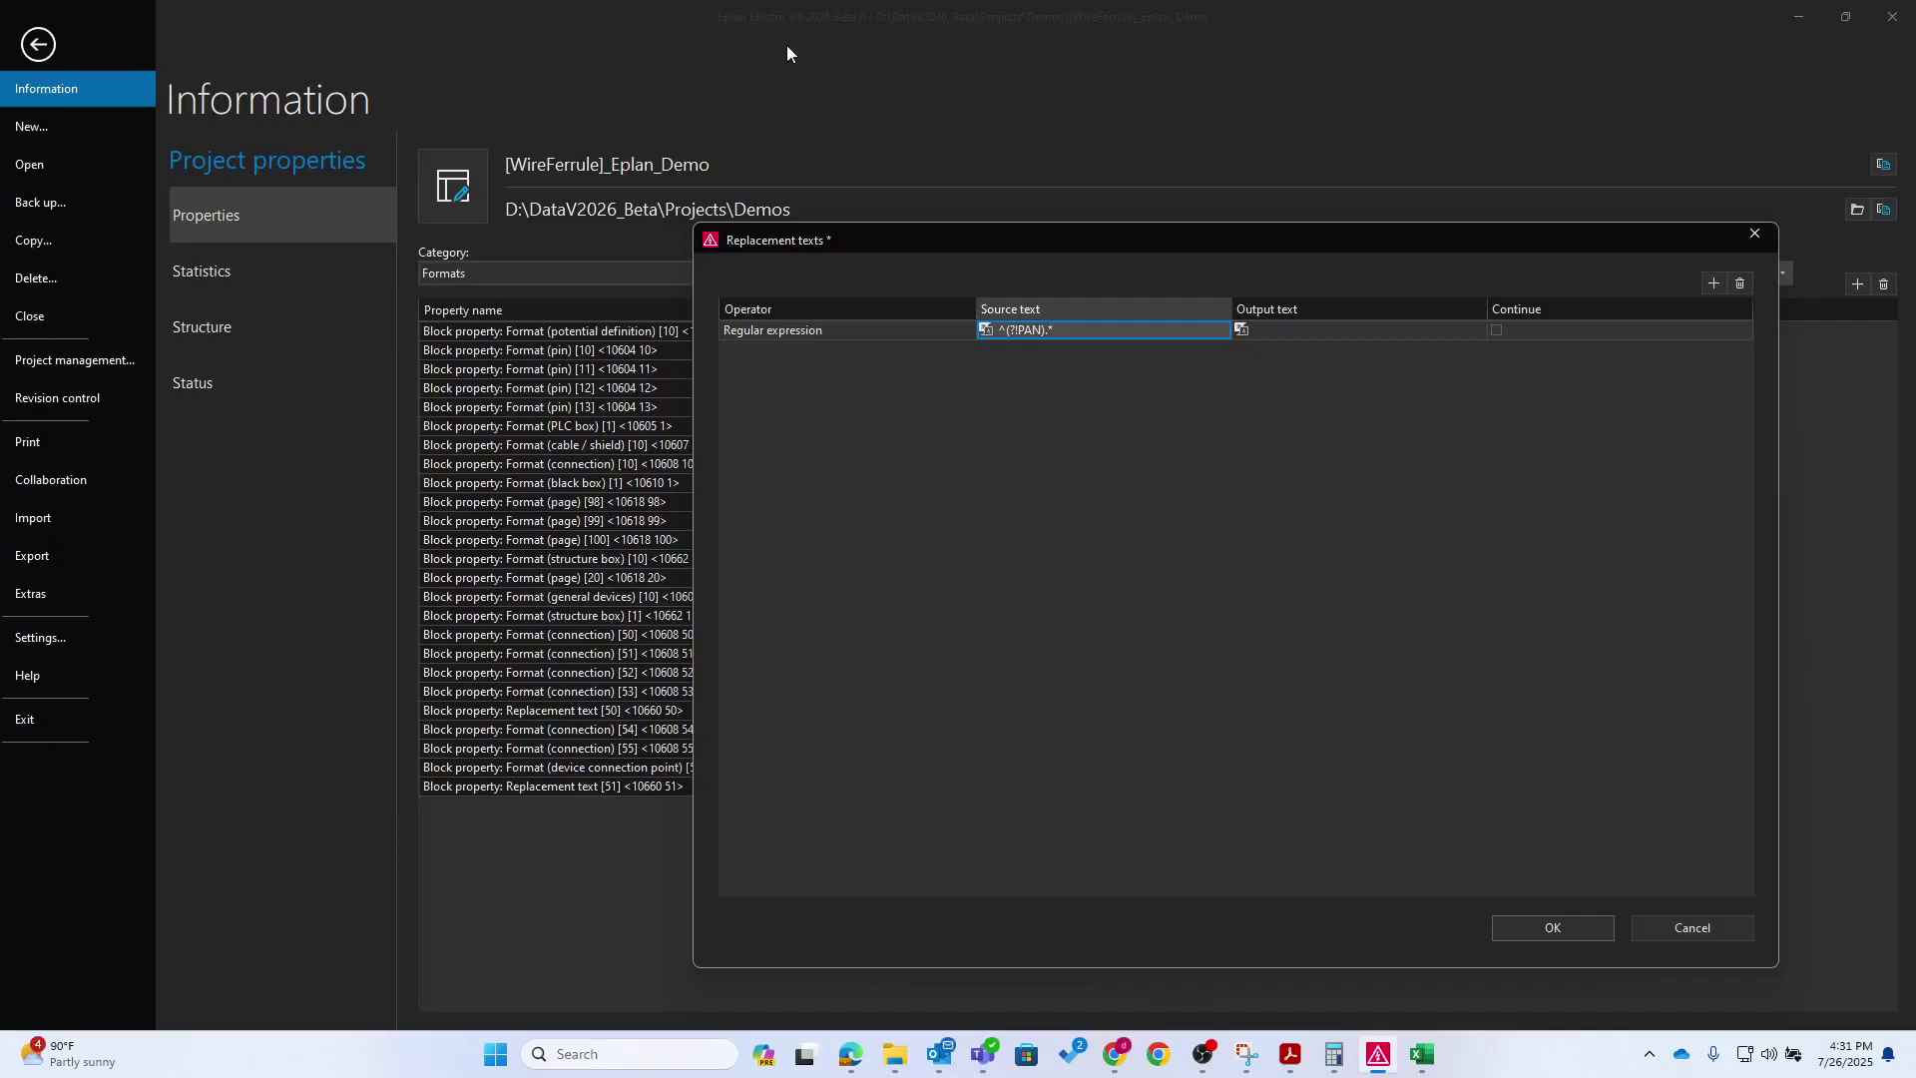
pyautogui.click(1178, 332)
pyautogui.click(1337, 332)
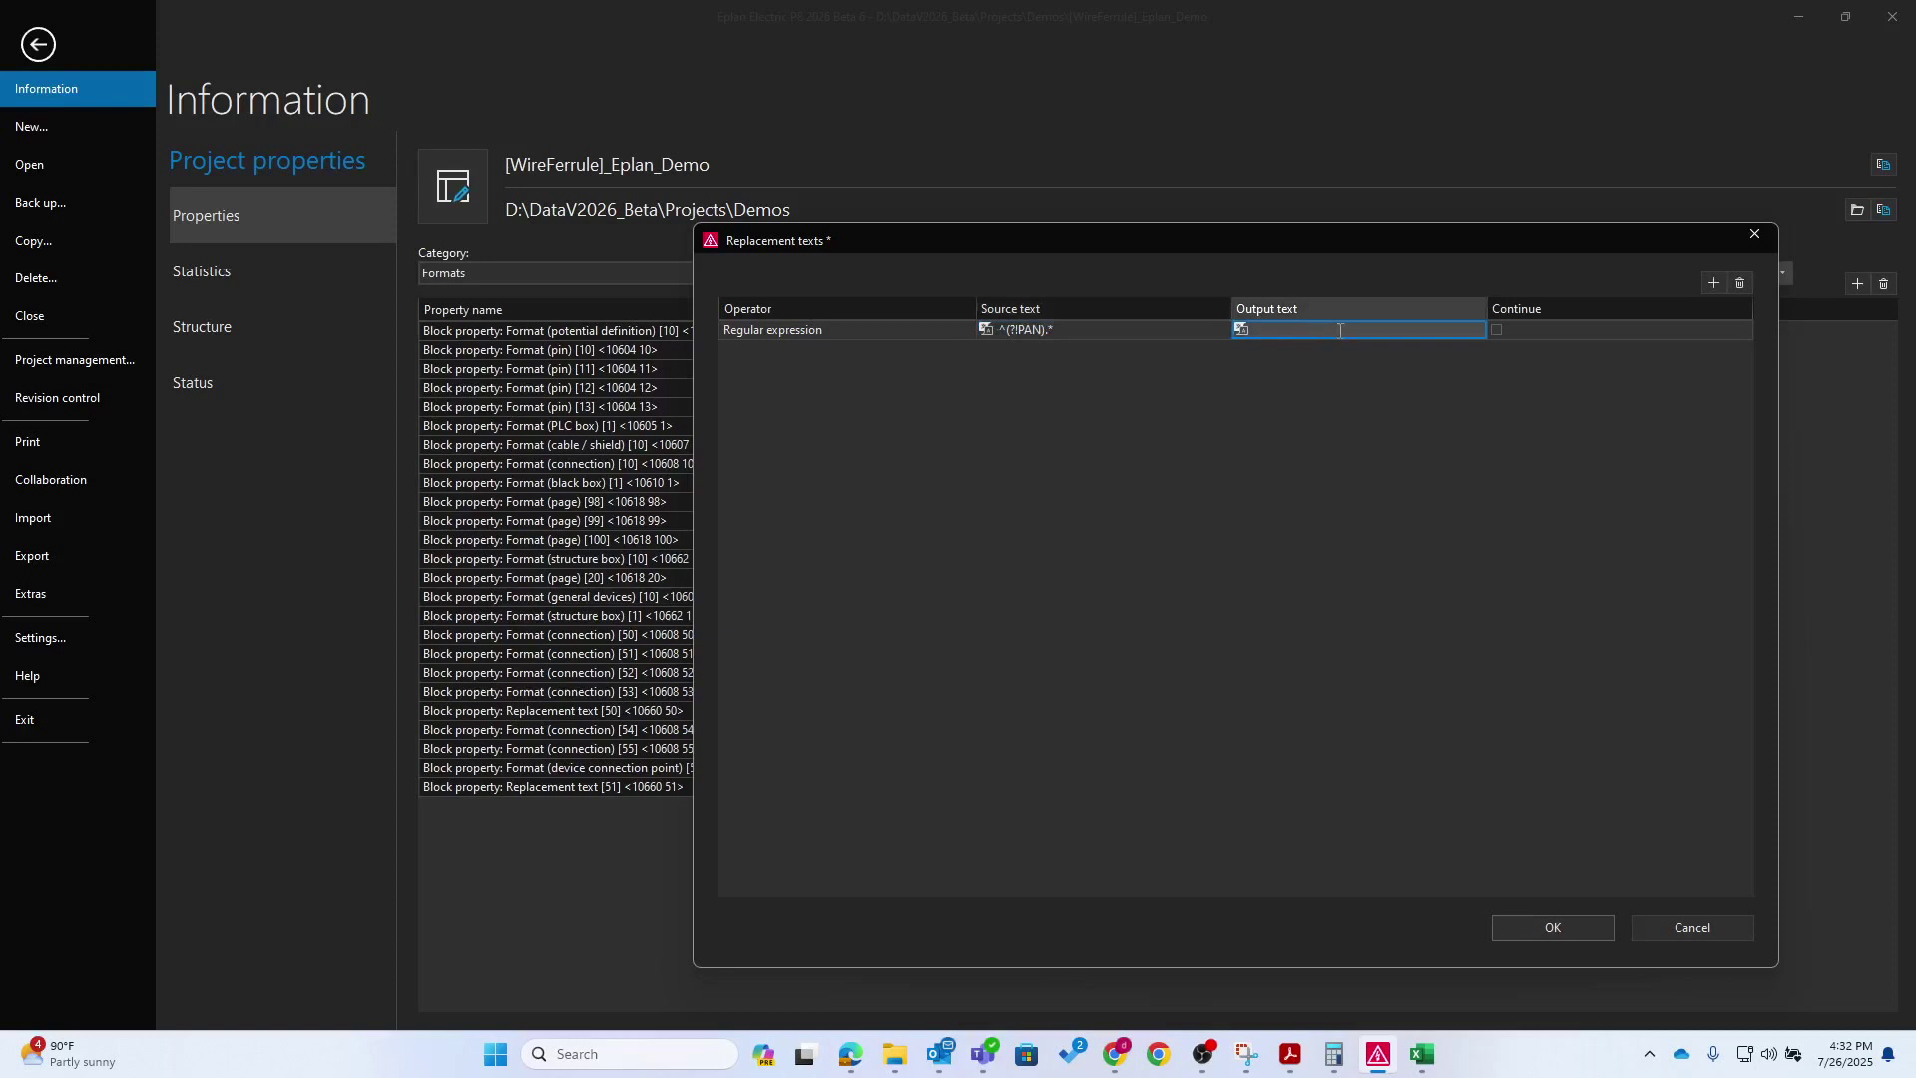
pyautogui.write('N/A')
pyautogui.click(1275, 375)
pyautogui.click(1551, 926)
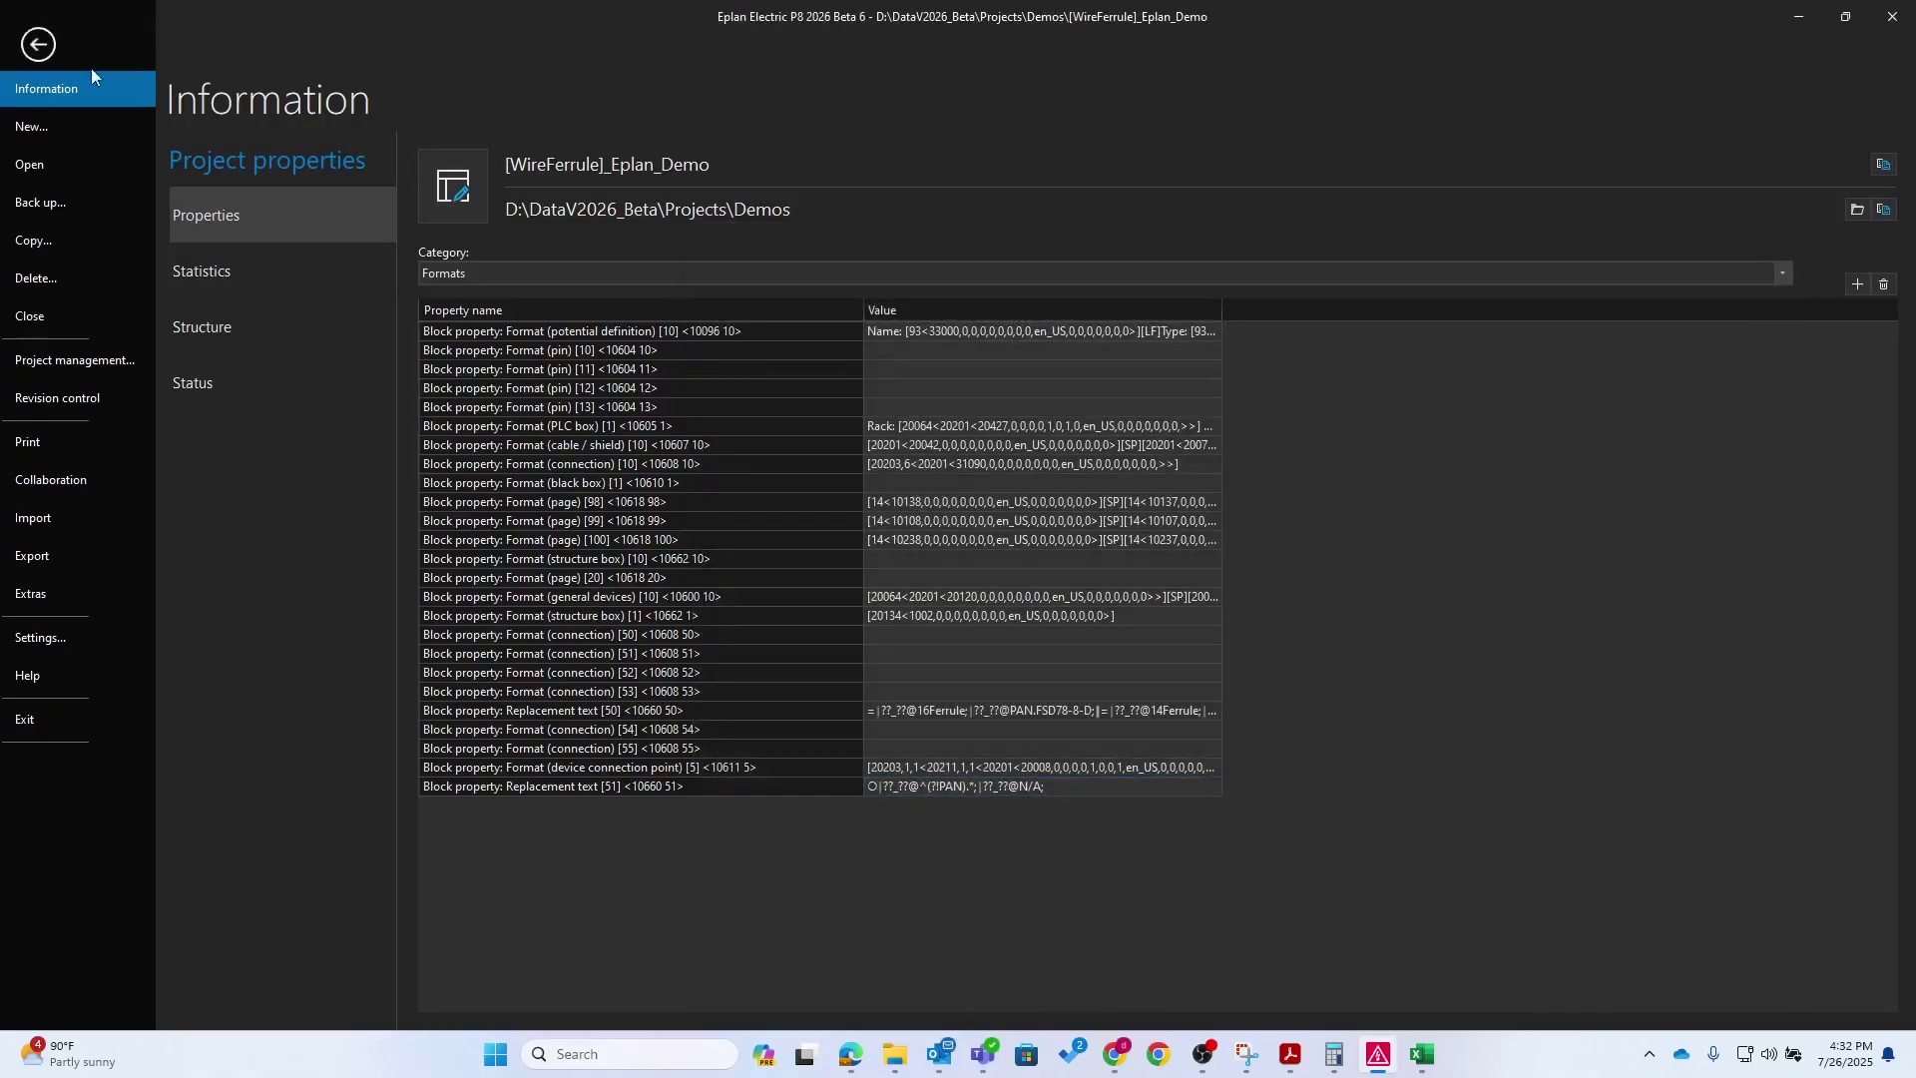
# Copy wire 5L1's Format [50]–[55] values from its connection properties
pyautogui.click(38, 43)
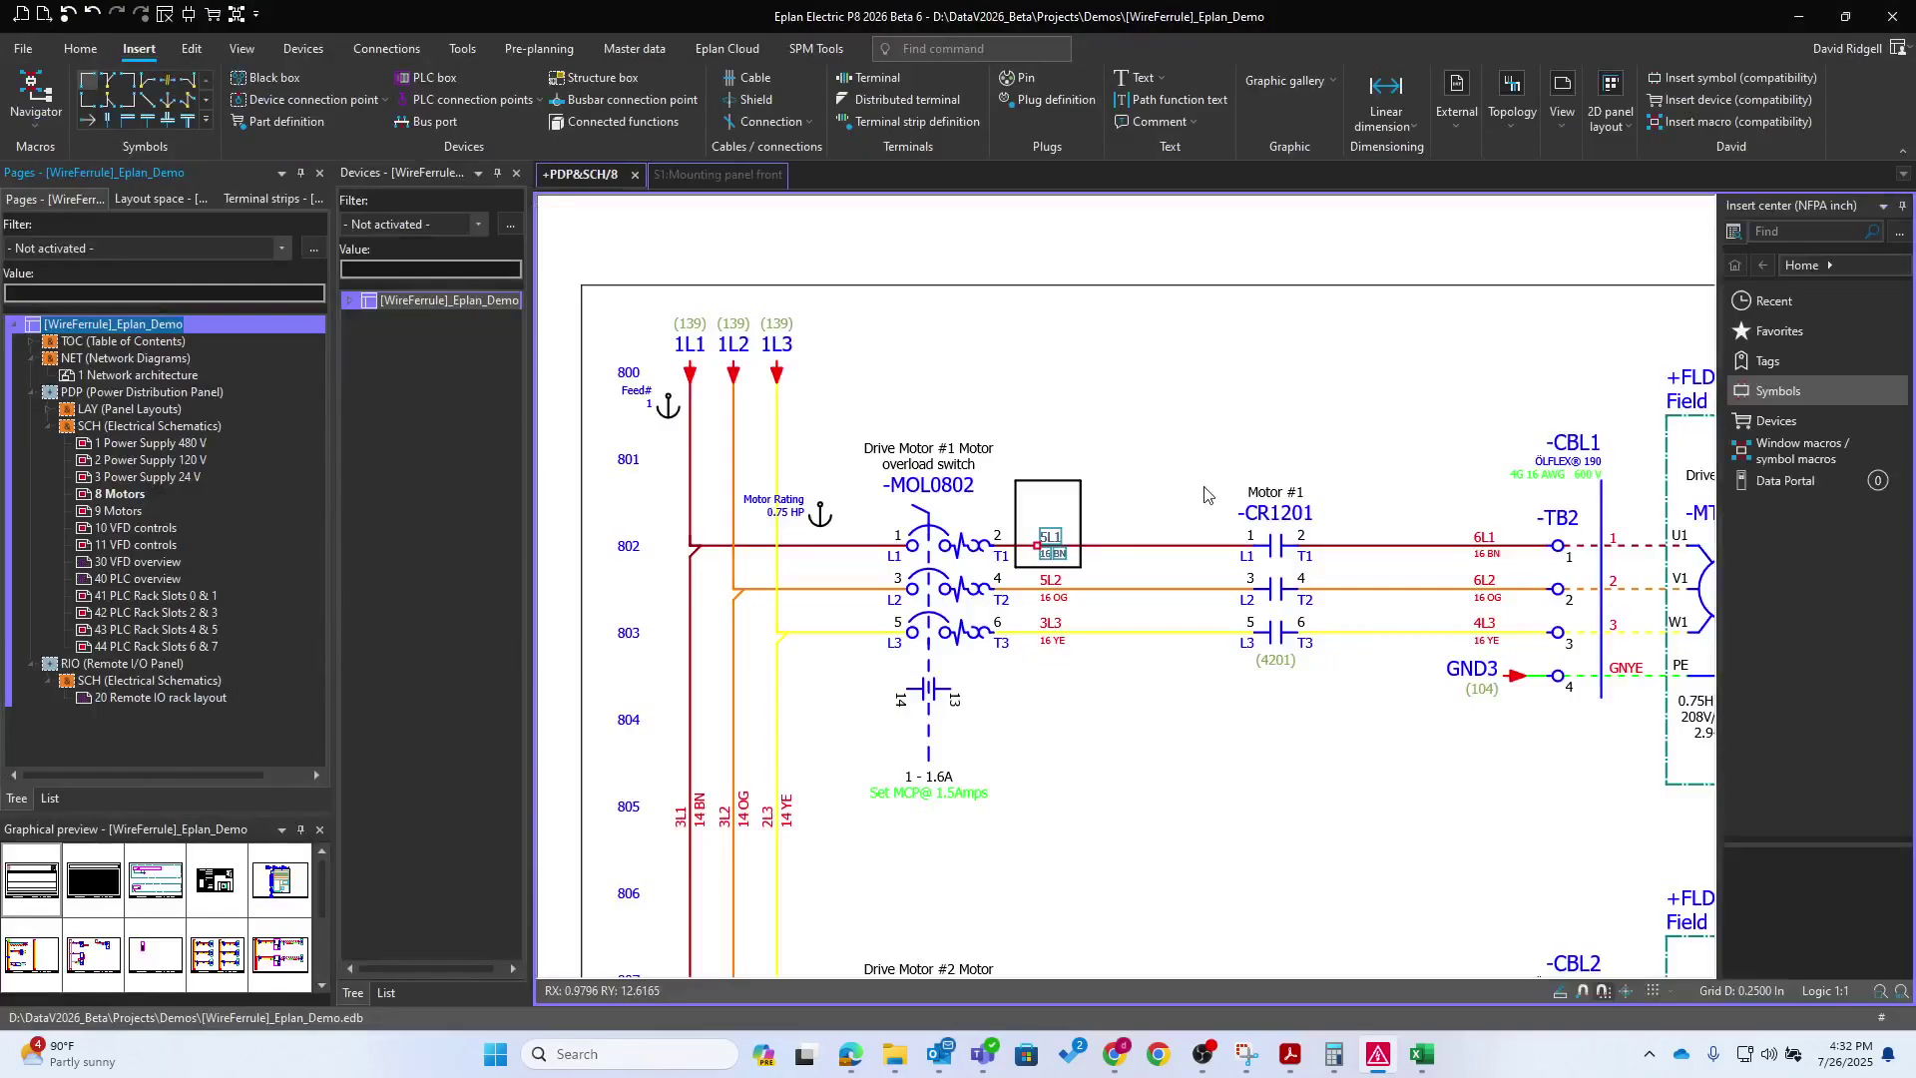
pyautogui.doubleClick(1060, 542)
pyautogui.scroll(-10, 1148, 684)
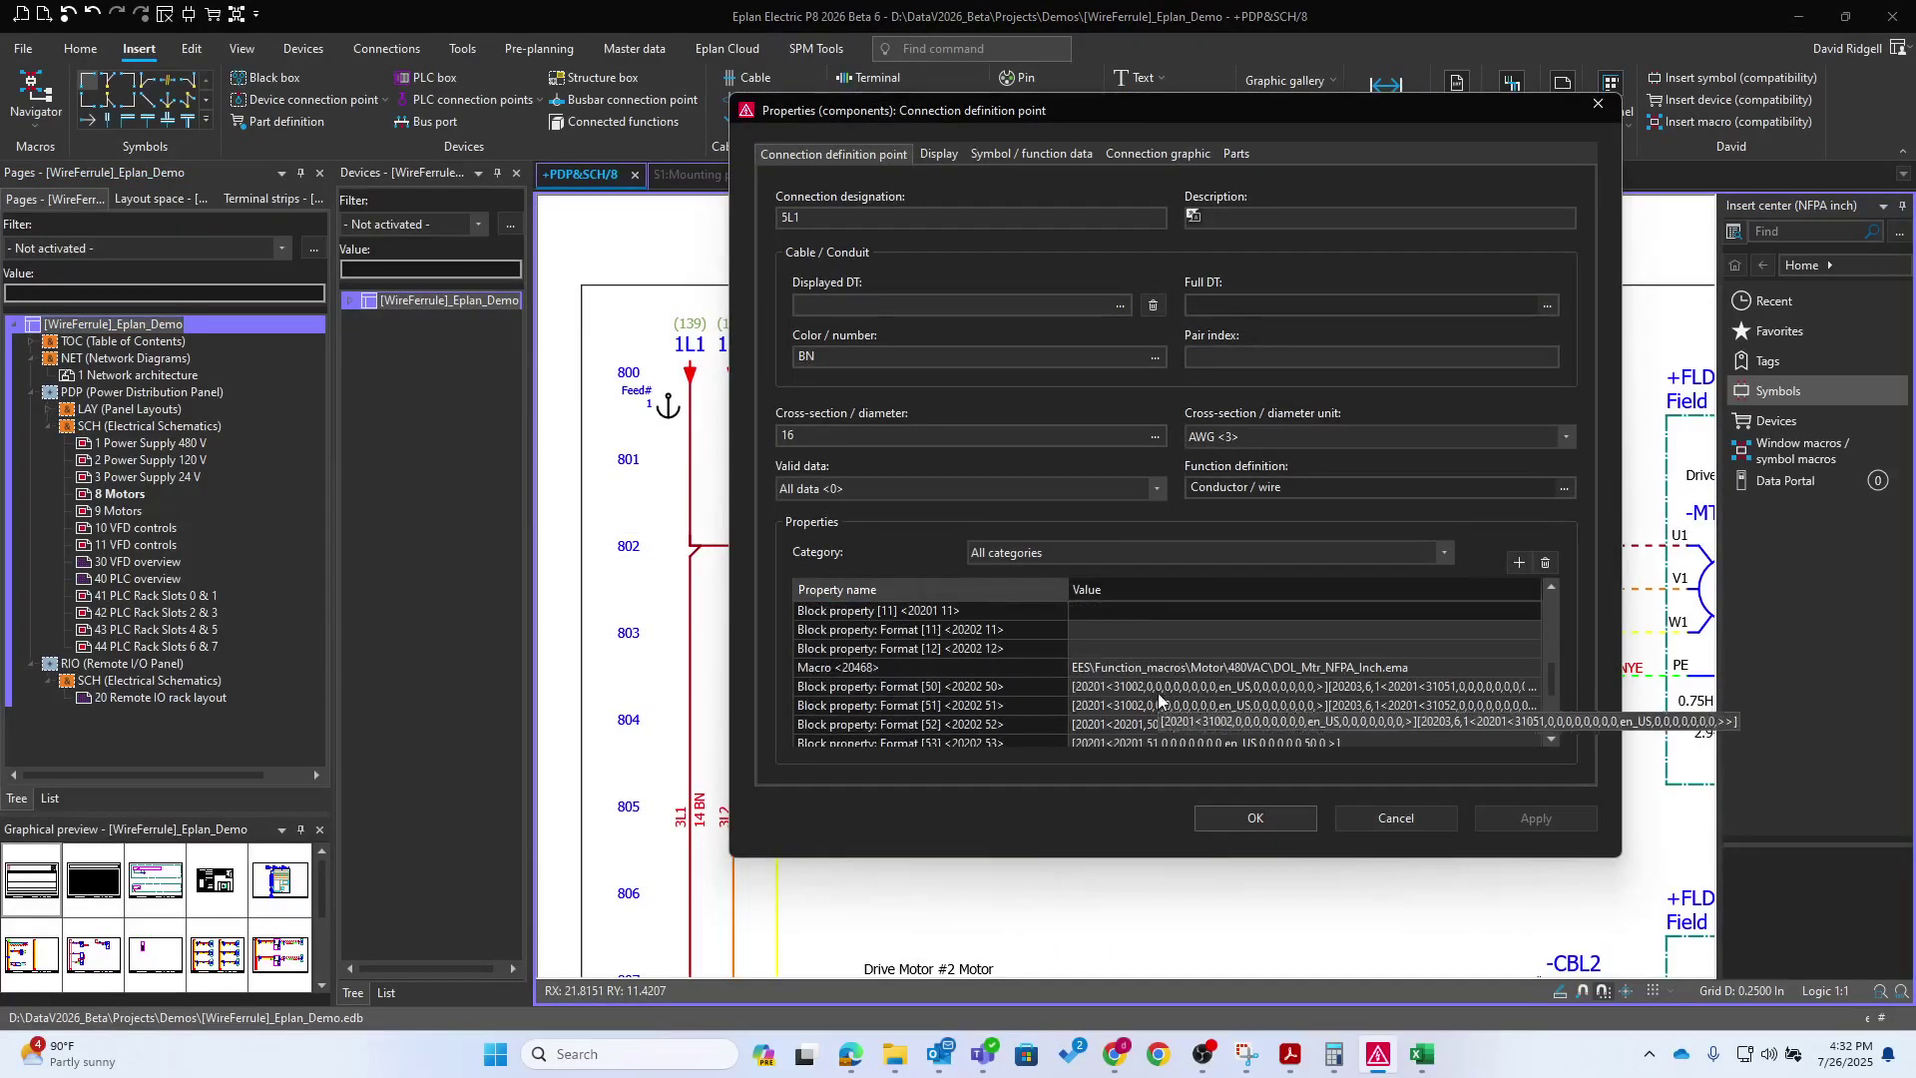
pyautogui.scroll(1, 1063, 653)
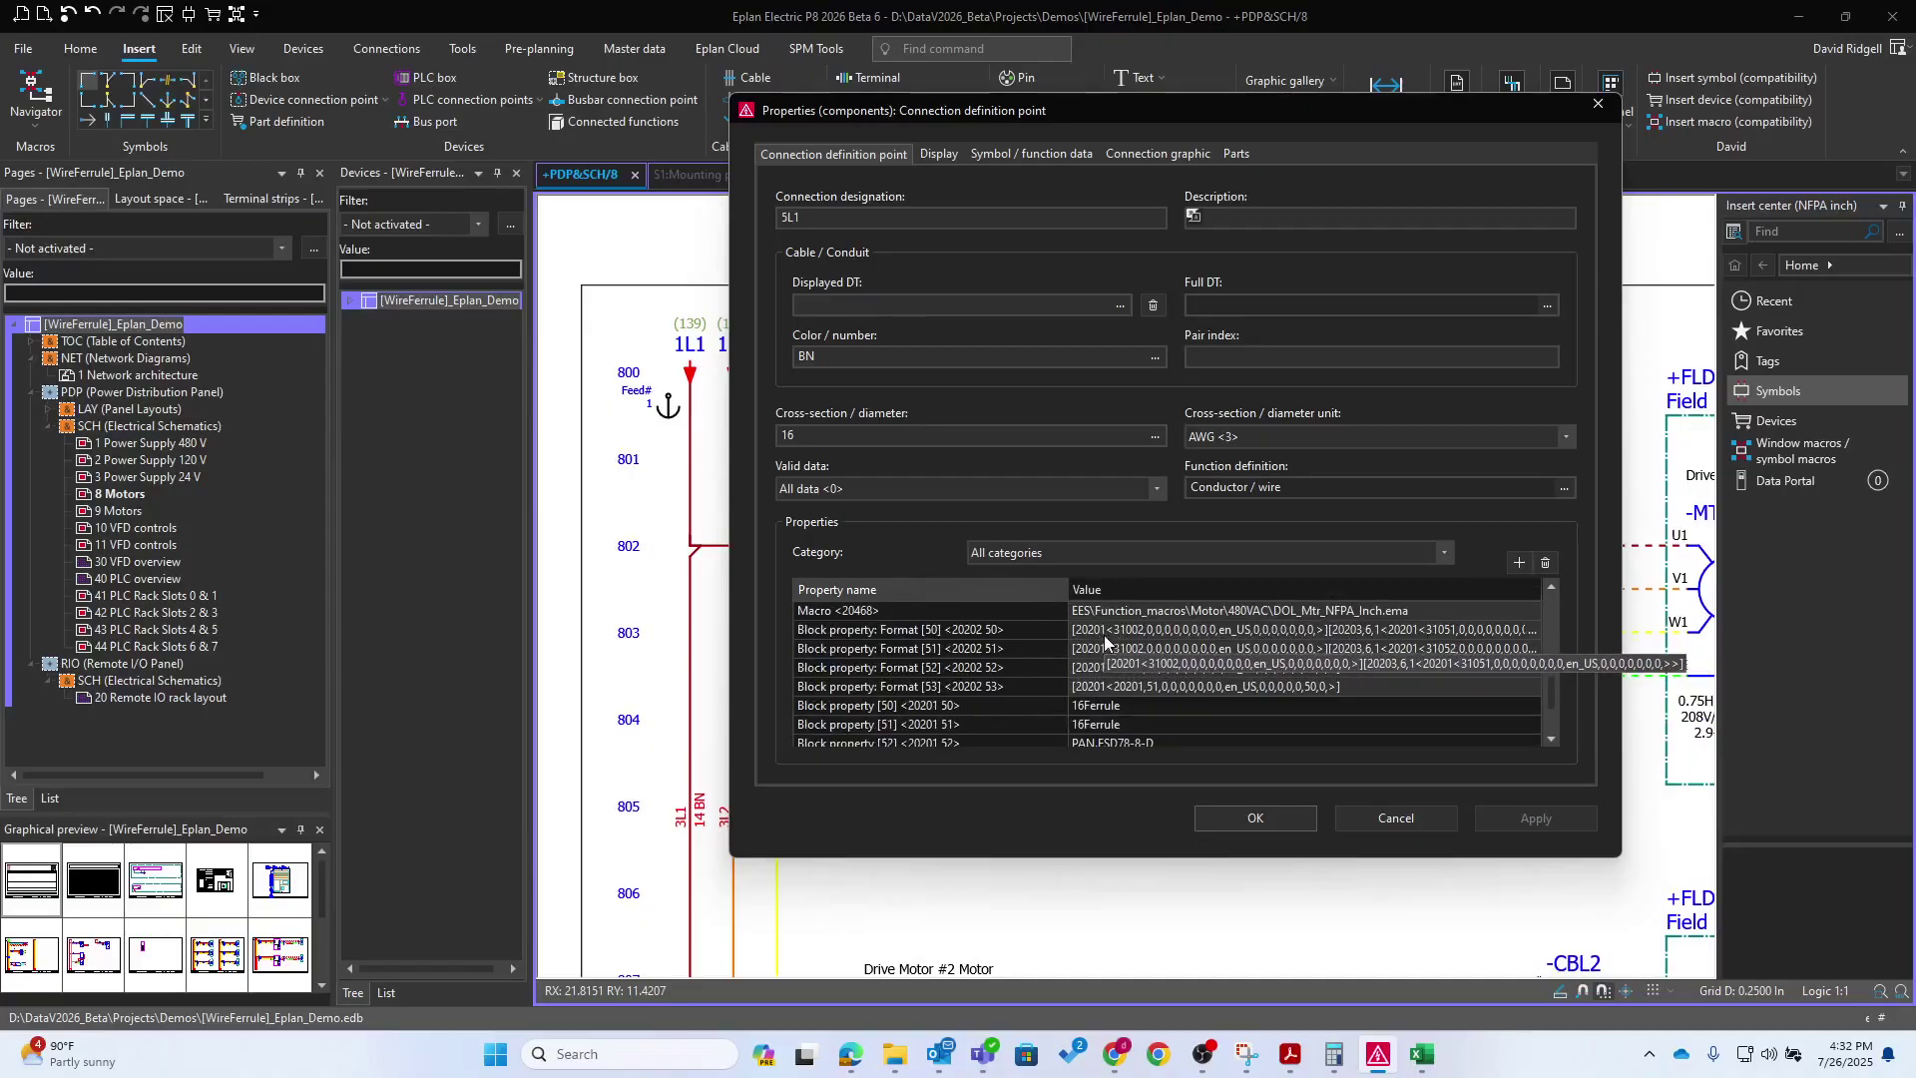
pyautogui.click(978, 591)
pyautogui.scroll(5, 1148, 677)
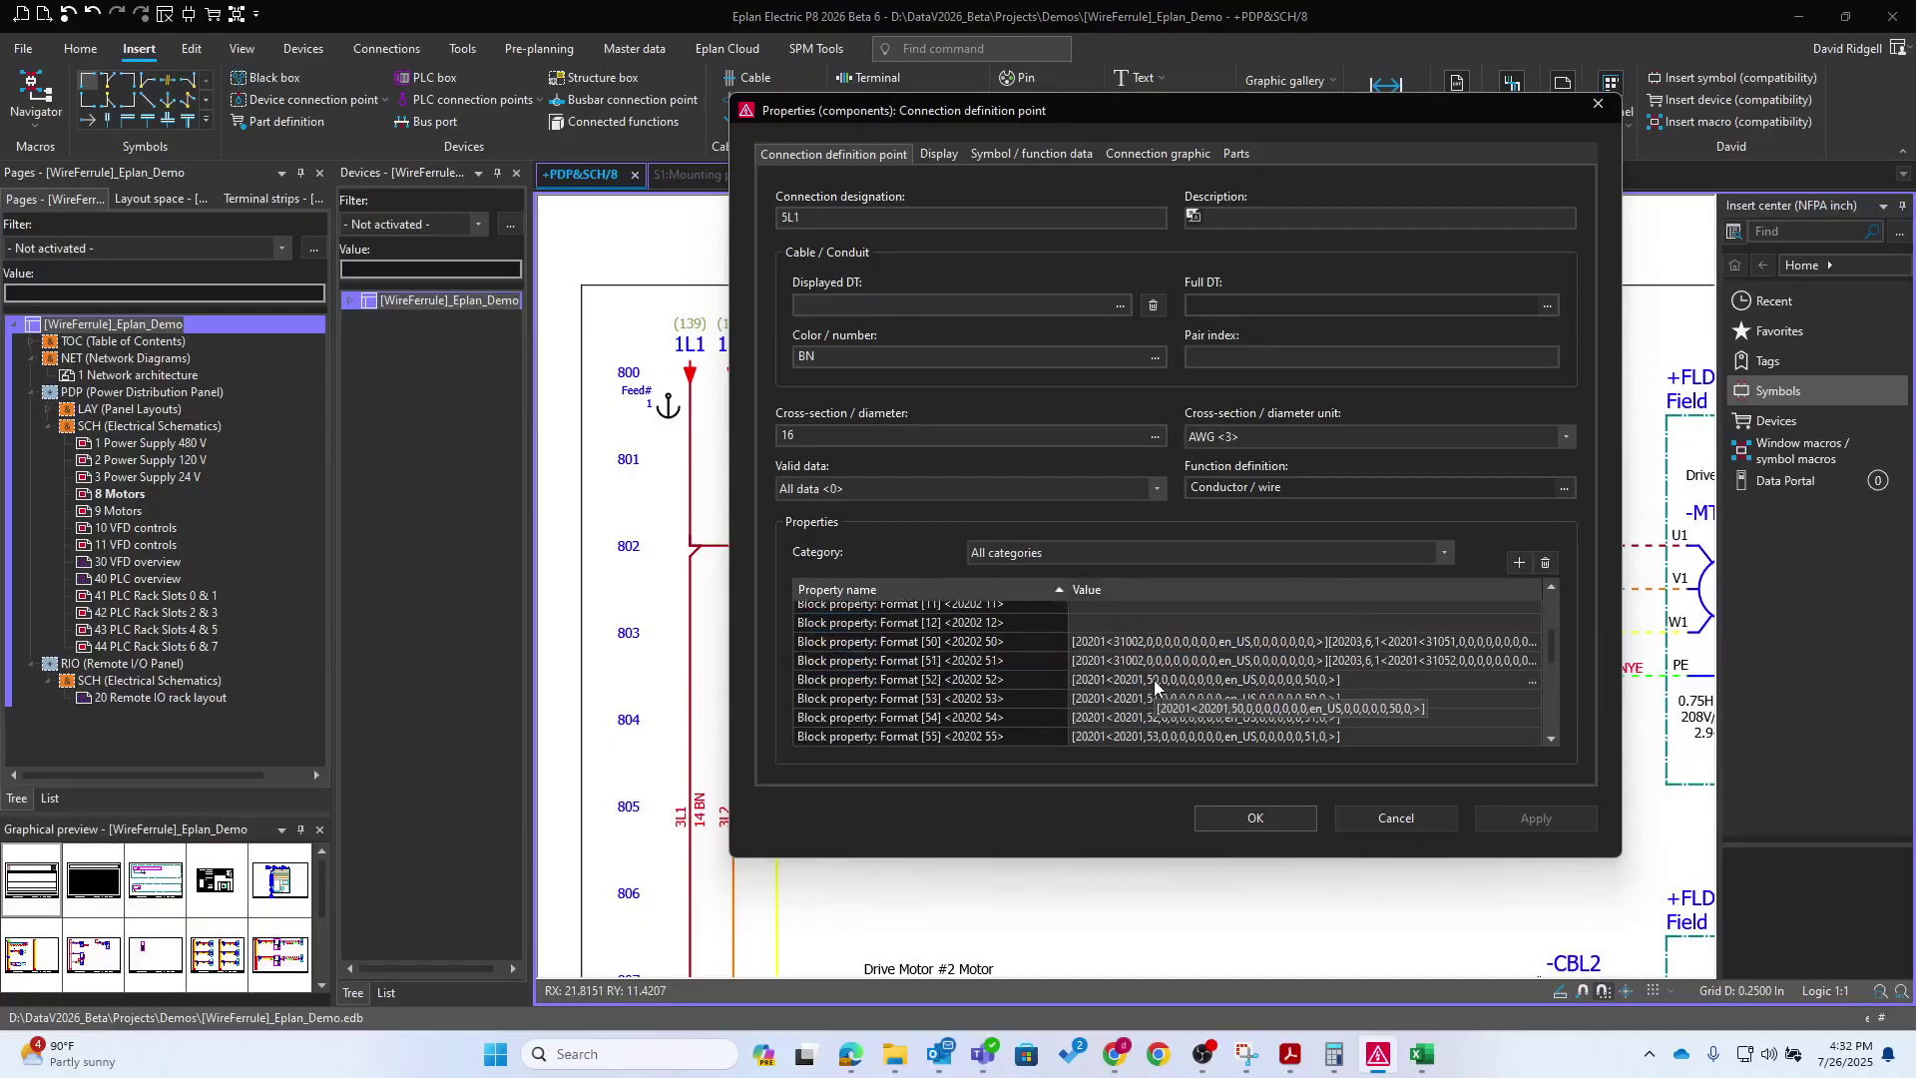
pyautogui.click(1121, 647)
pyautogui.scroll(-1, 1141, 674)
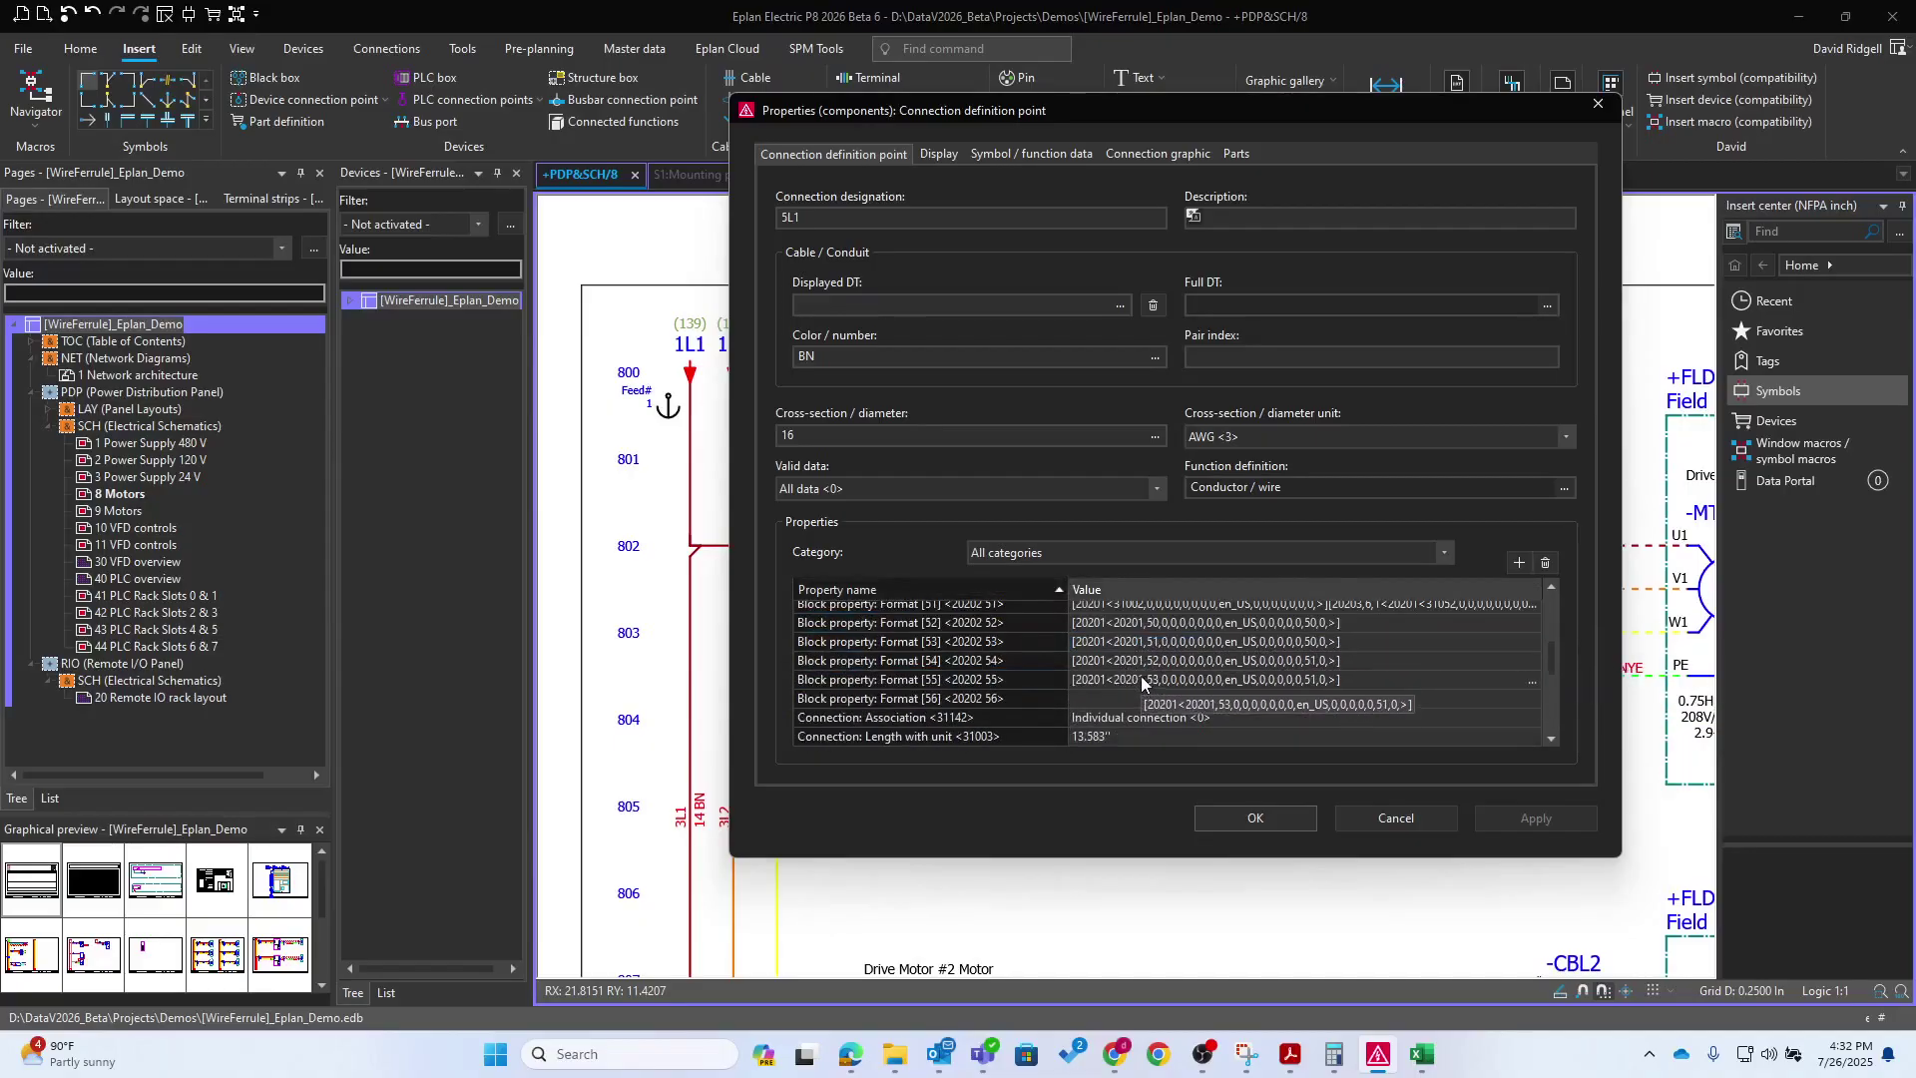
pyautogui.keyDown('shift'); pyautogui.click(1140, 677); pyautogui.keyUp('shift')
pyautogui.scroll(1, 1140, 676)
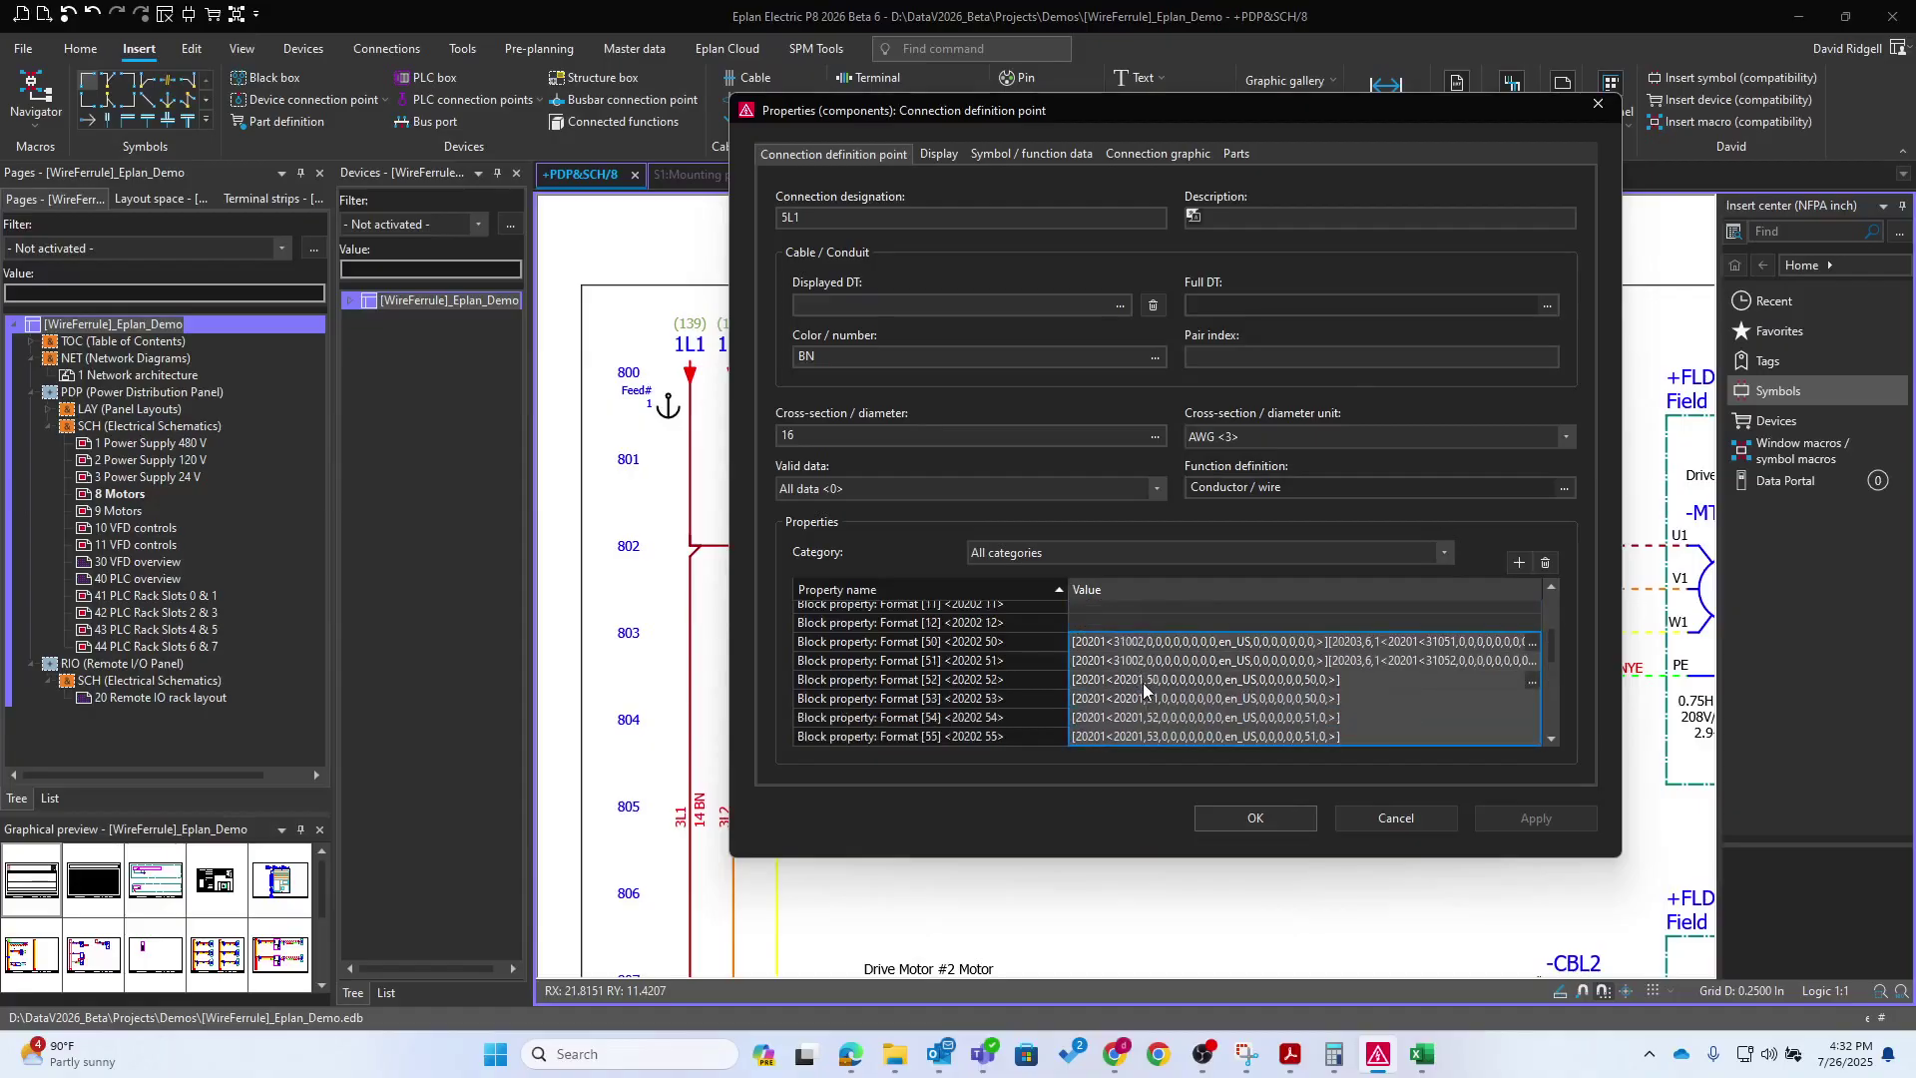
pyautogui.rightClick(1143, 681)
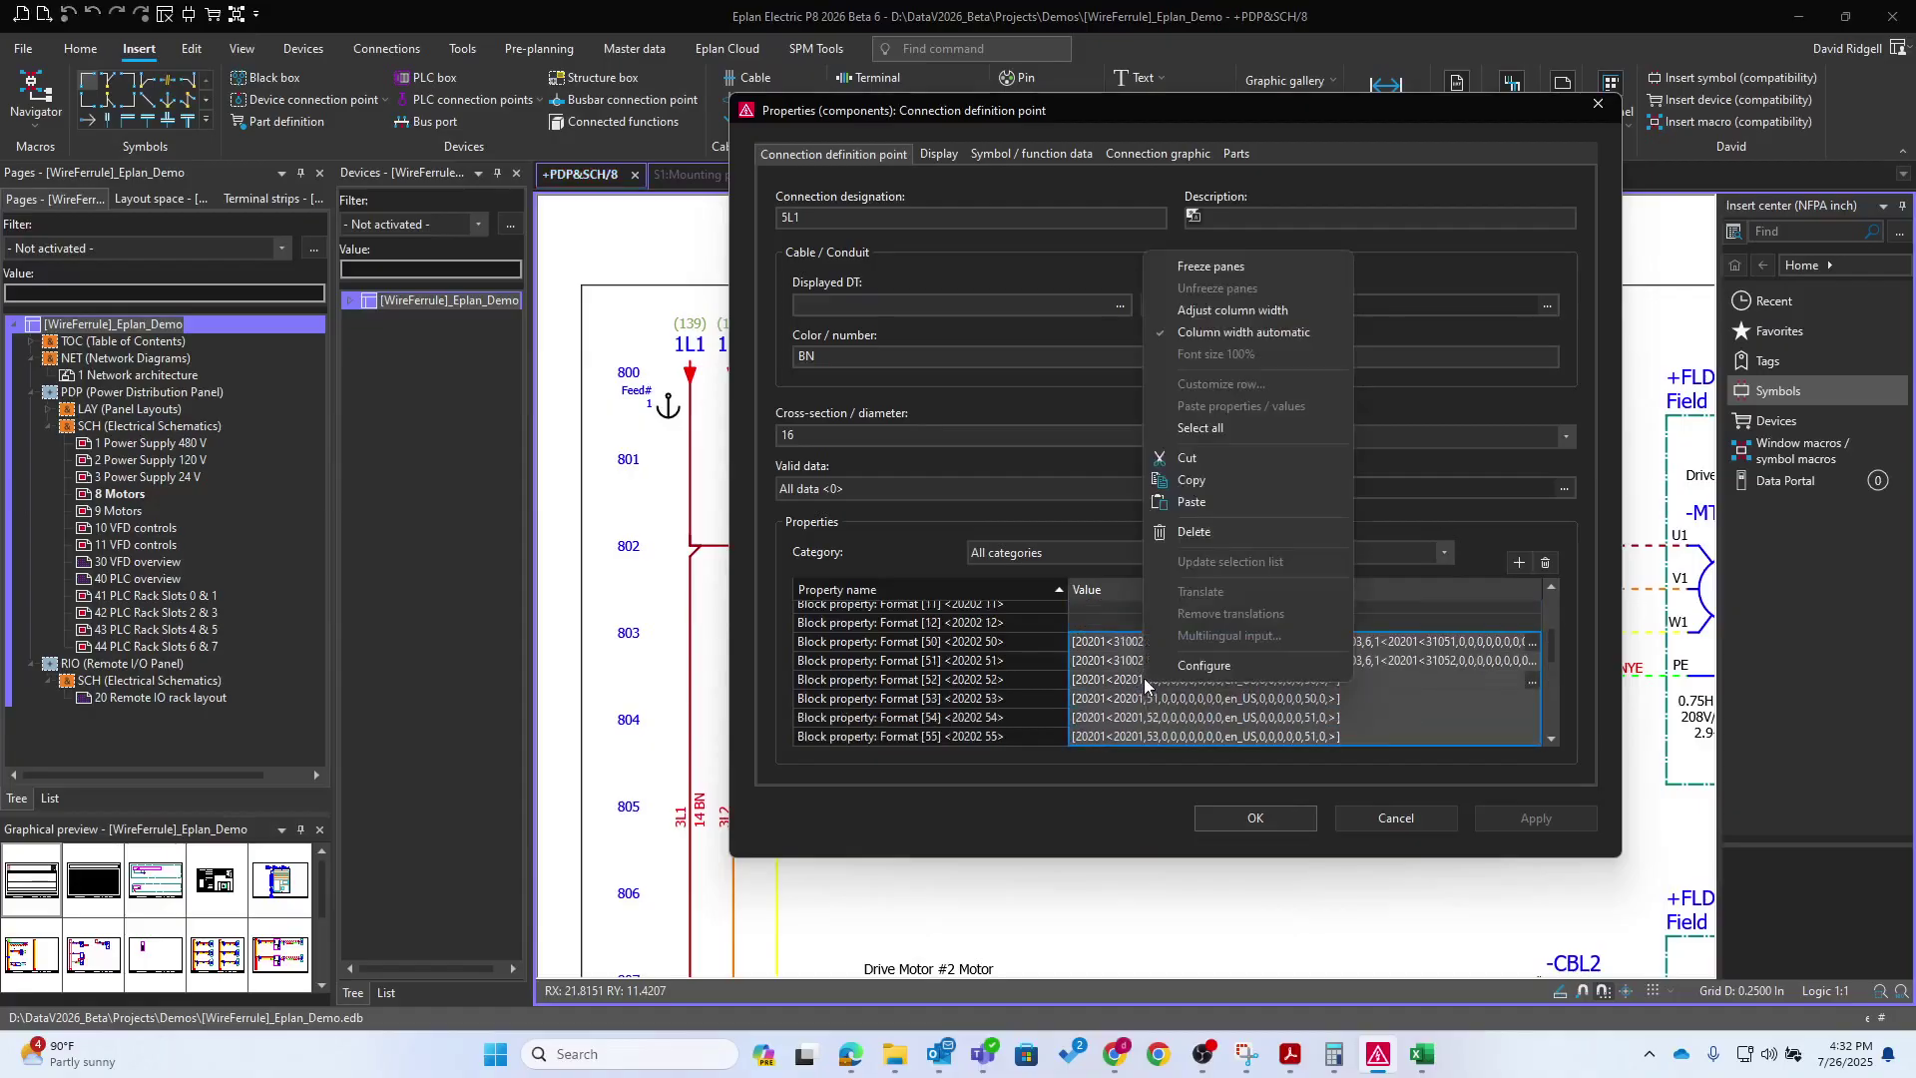
pyautogui.click(1218, 473)
pyautogui.click(1257, 818)
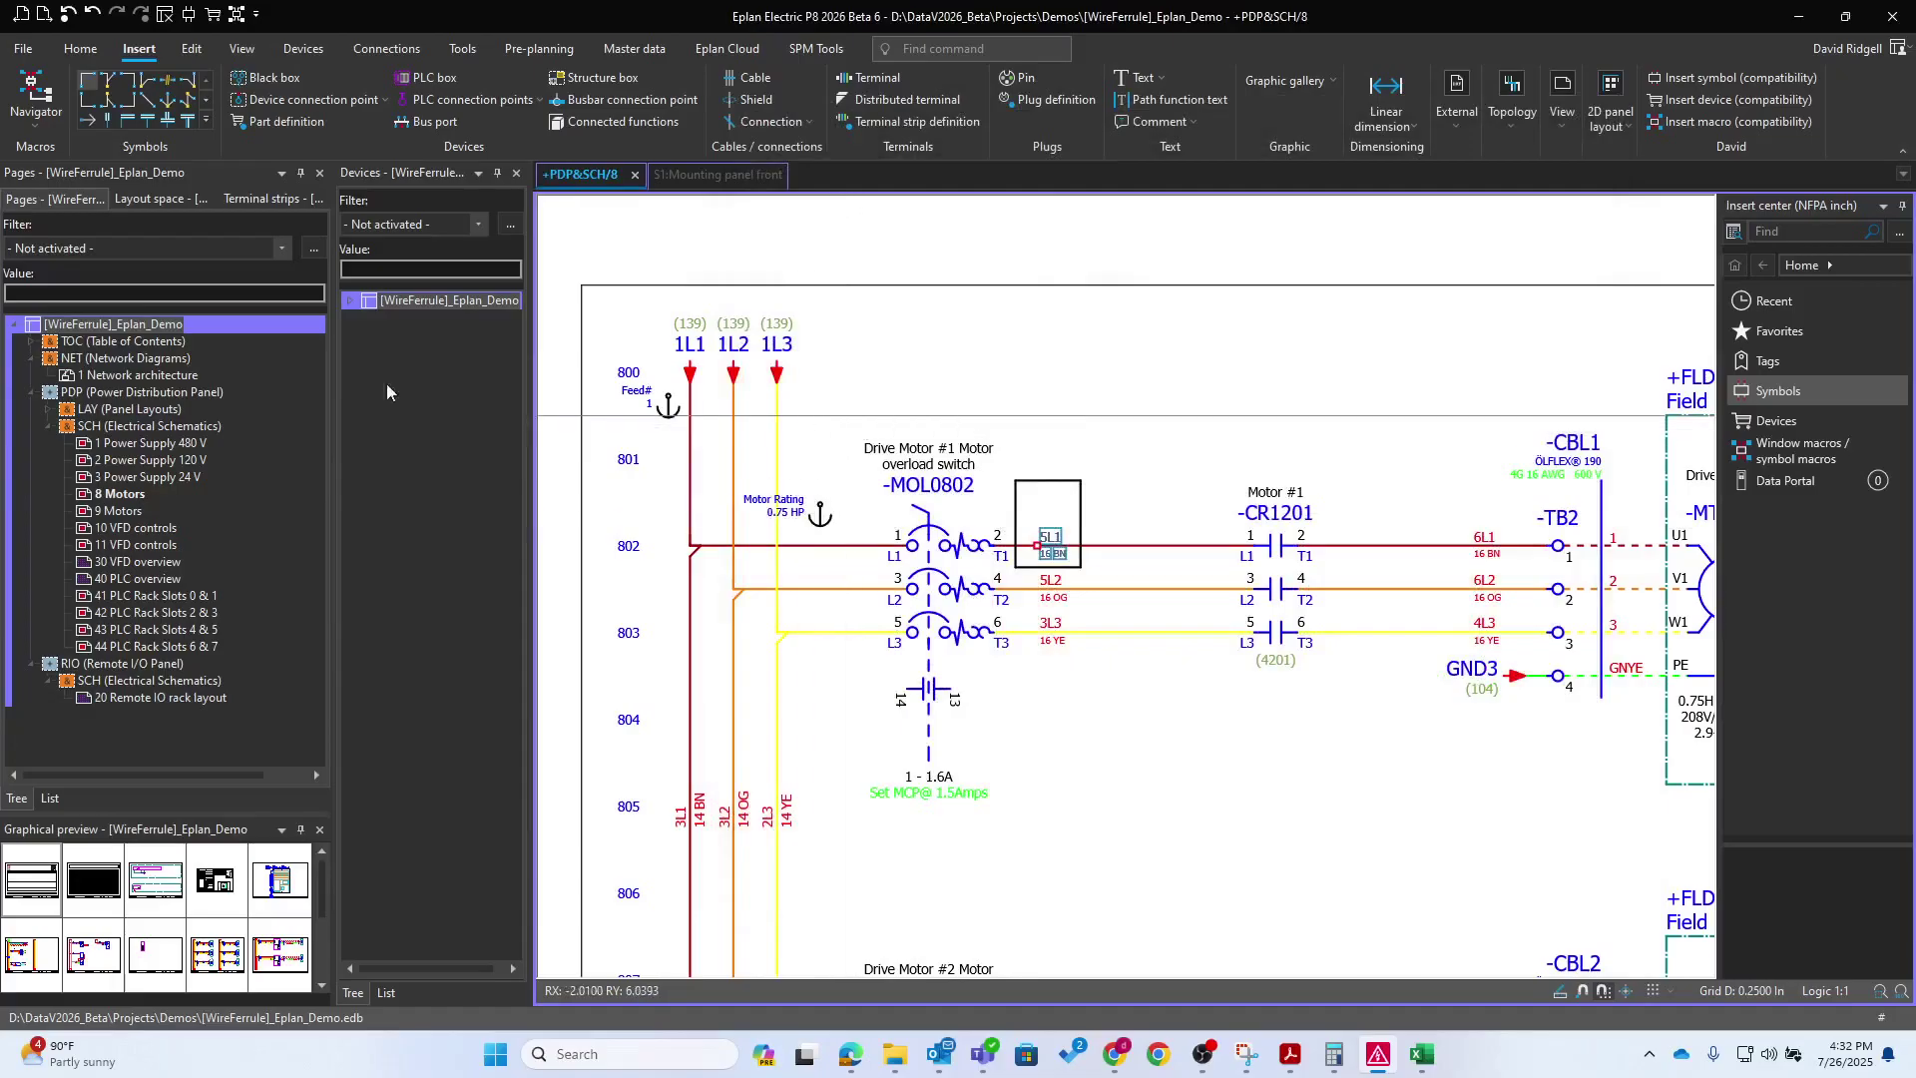
# Paste them into the project's Format (connection) [50]–[55] properties, then return to the schematic
pyautogui.rightClick(129, 329)
pyautogui.click(339, 719)
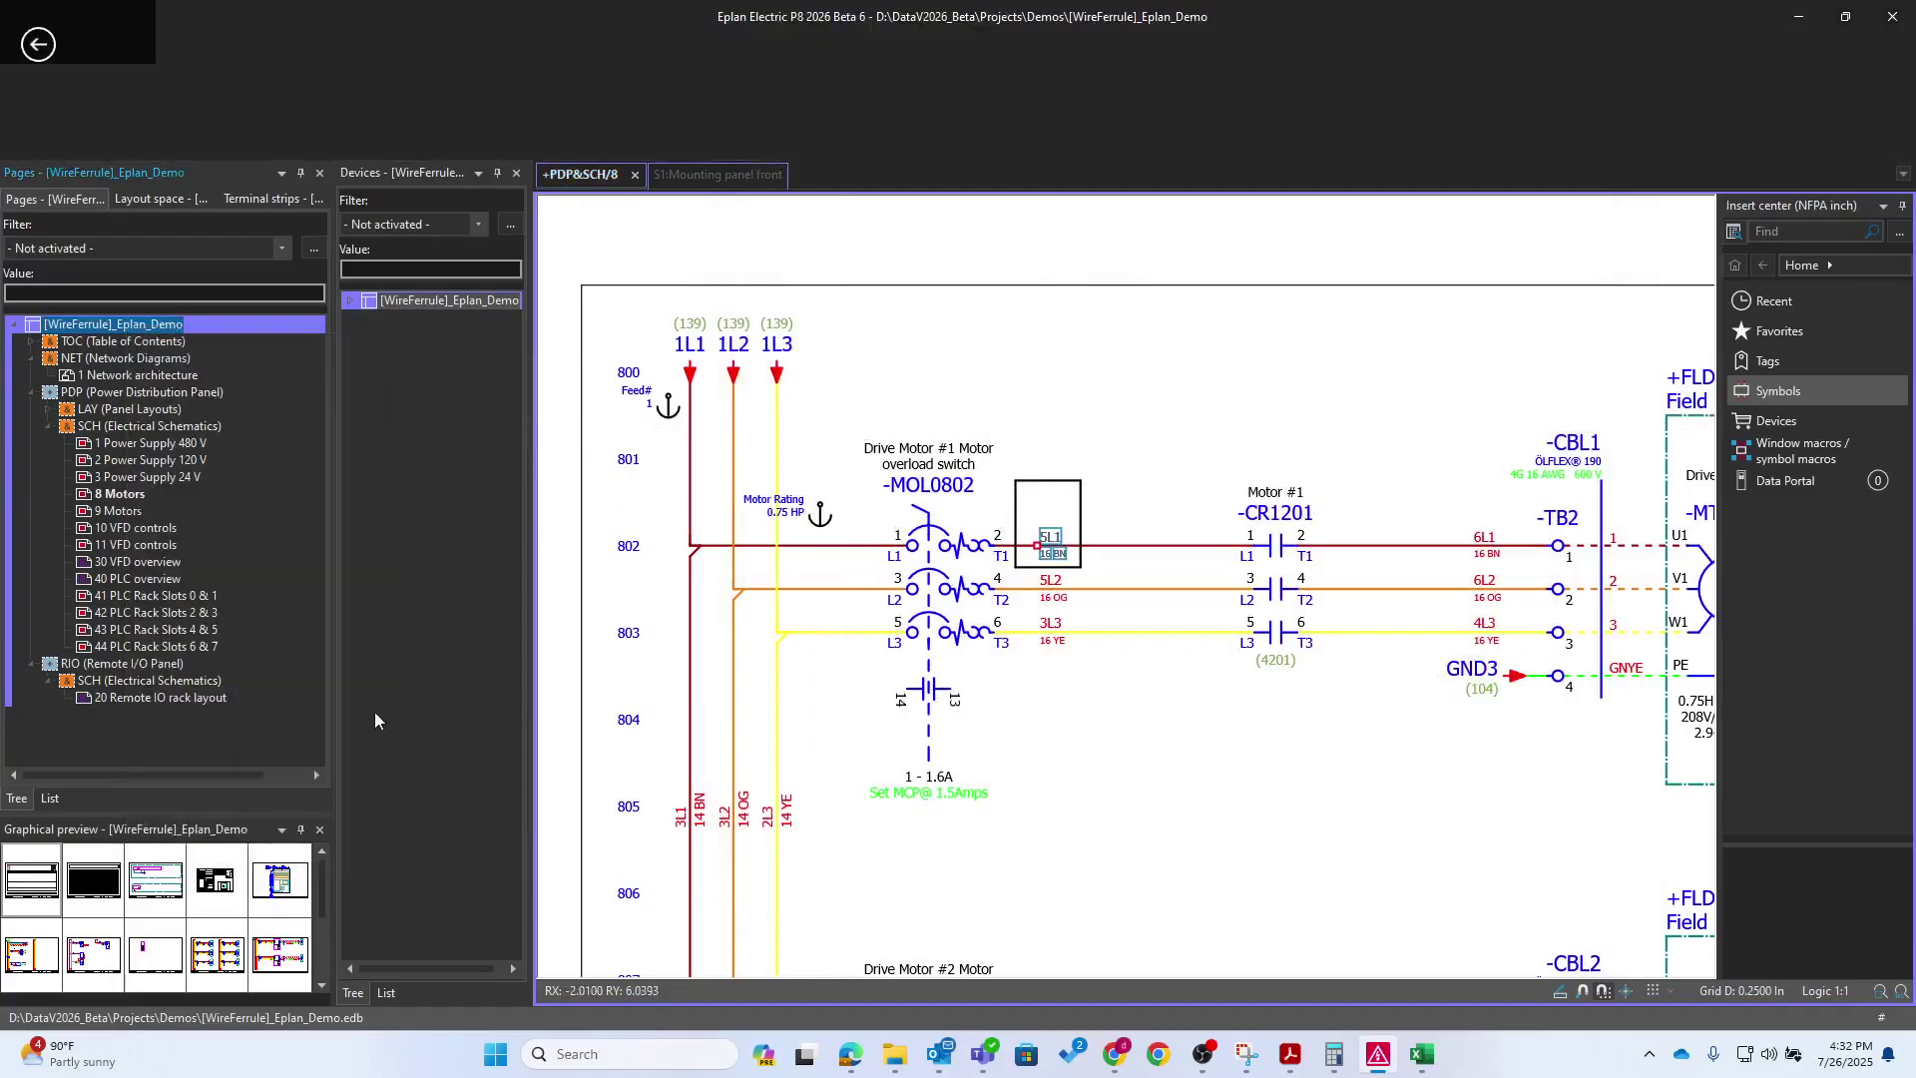
pyautogui.moveTo(898, 429); pyautogui.dragTo(907, 499)
pyautogui.hotkey('ctrl', 'v')
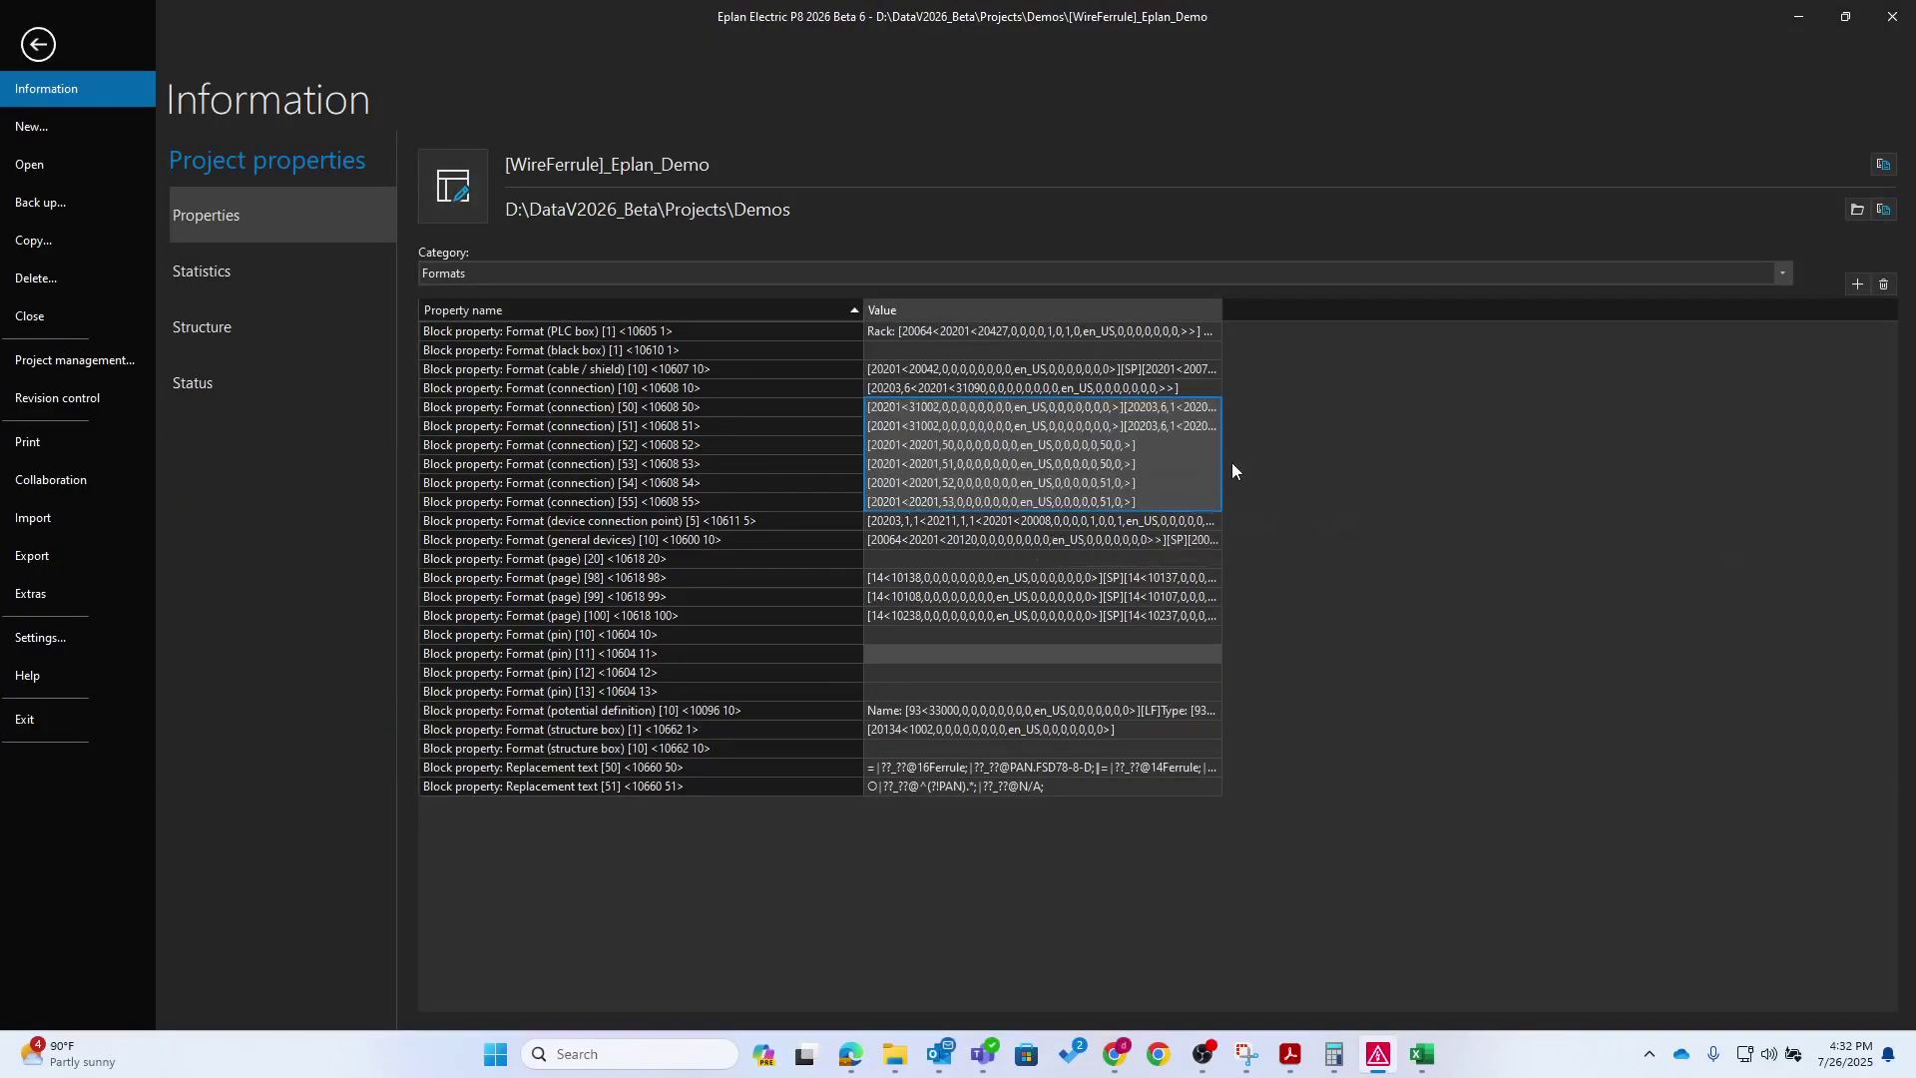
pyautogui.moveTo(632, 414); pyautogui.dragTo(973, 499)
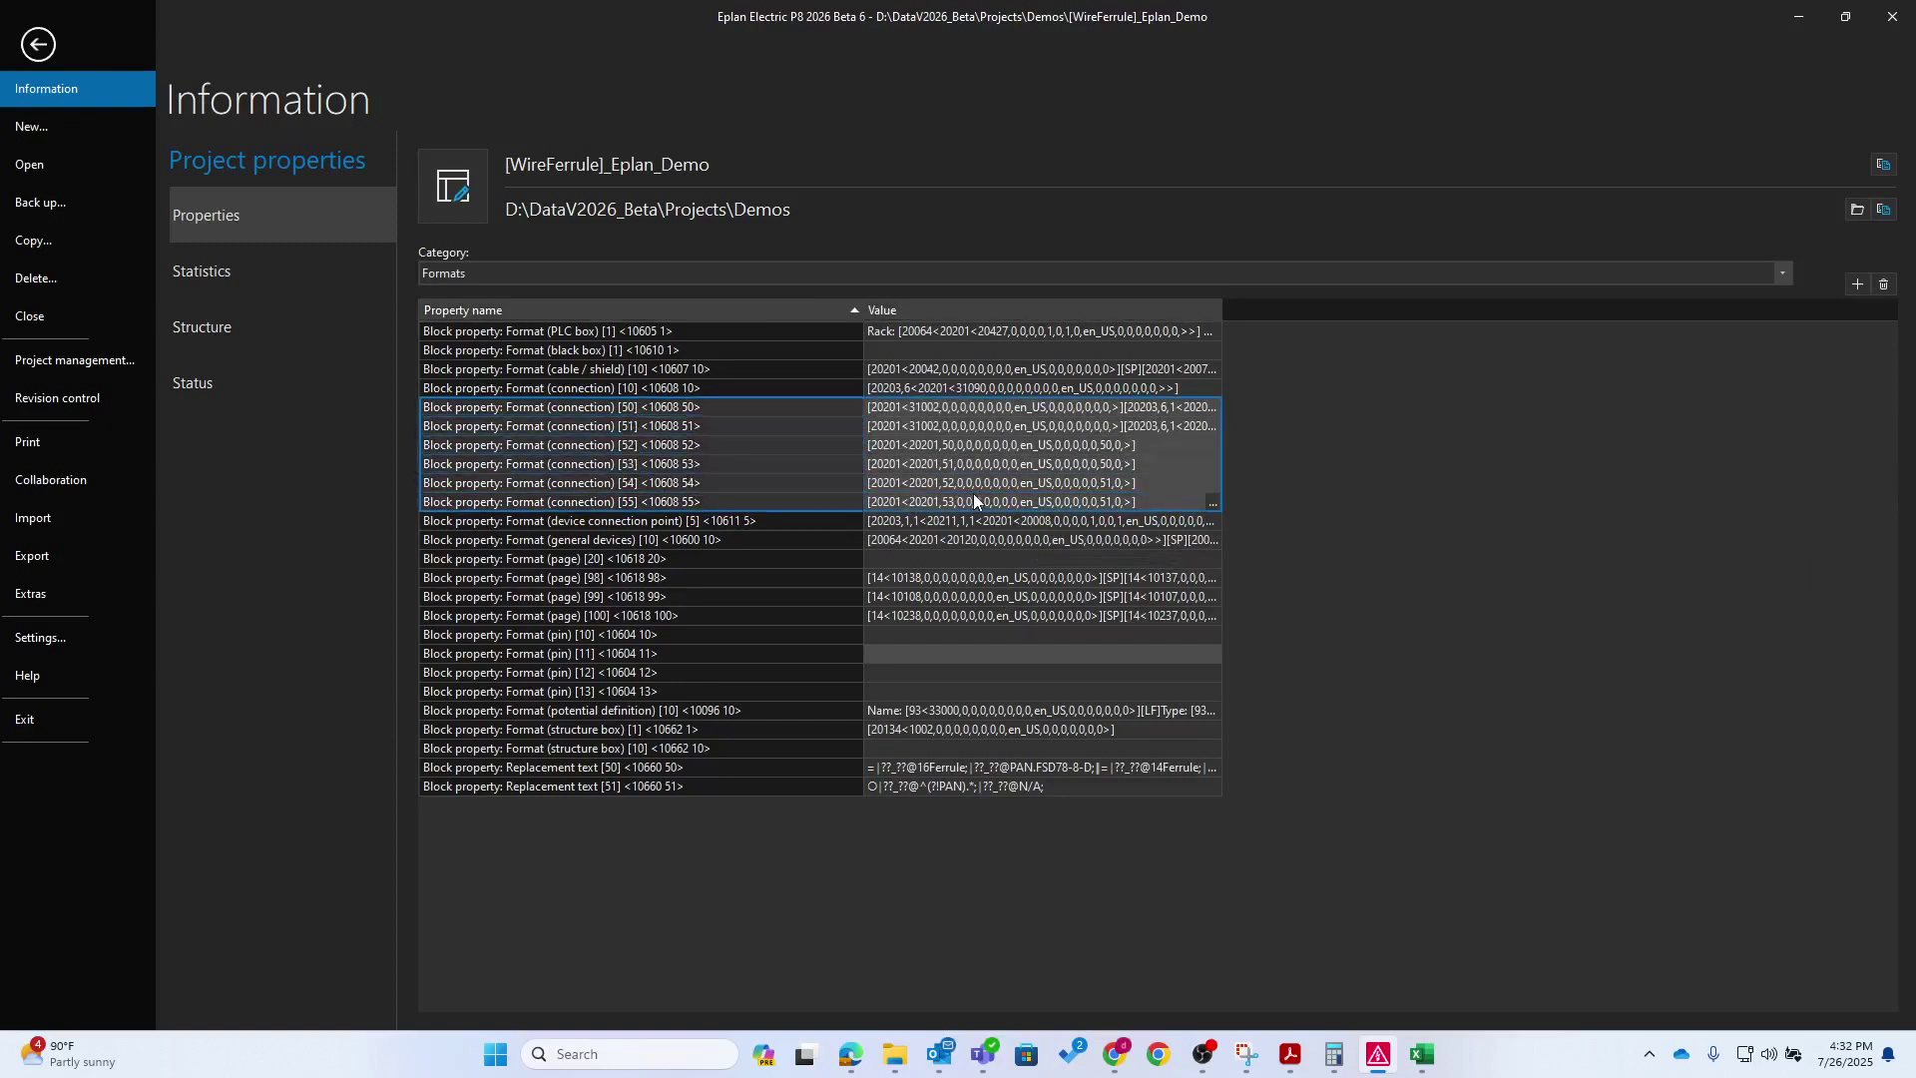
pyautogui.moveTo(1225, 312); pyautogui.dragTo(1652, 313)
pyautogui.click(770, 963)
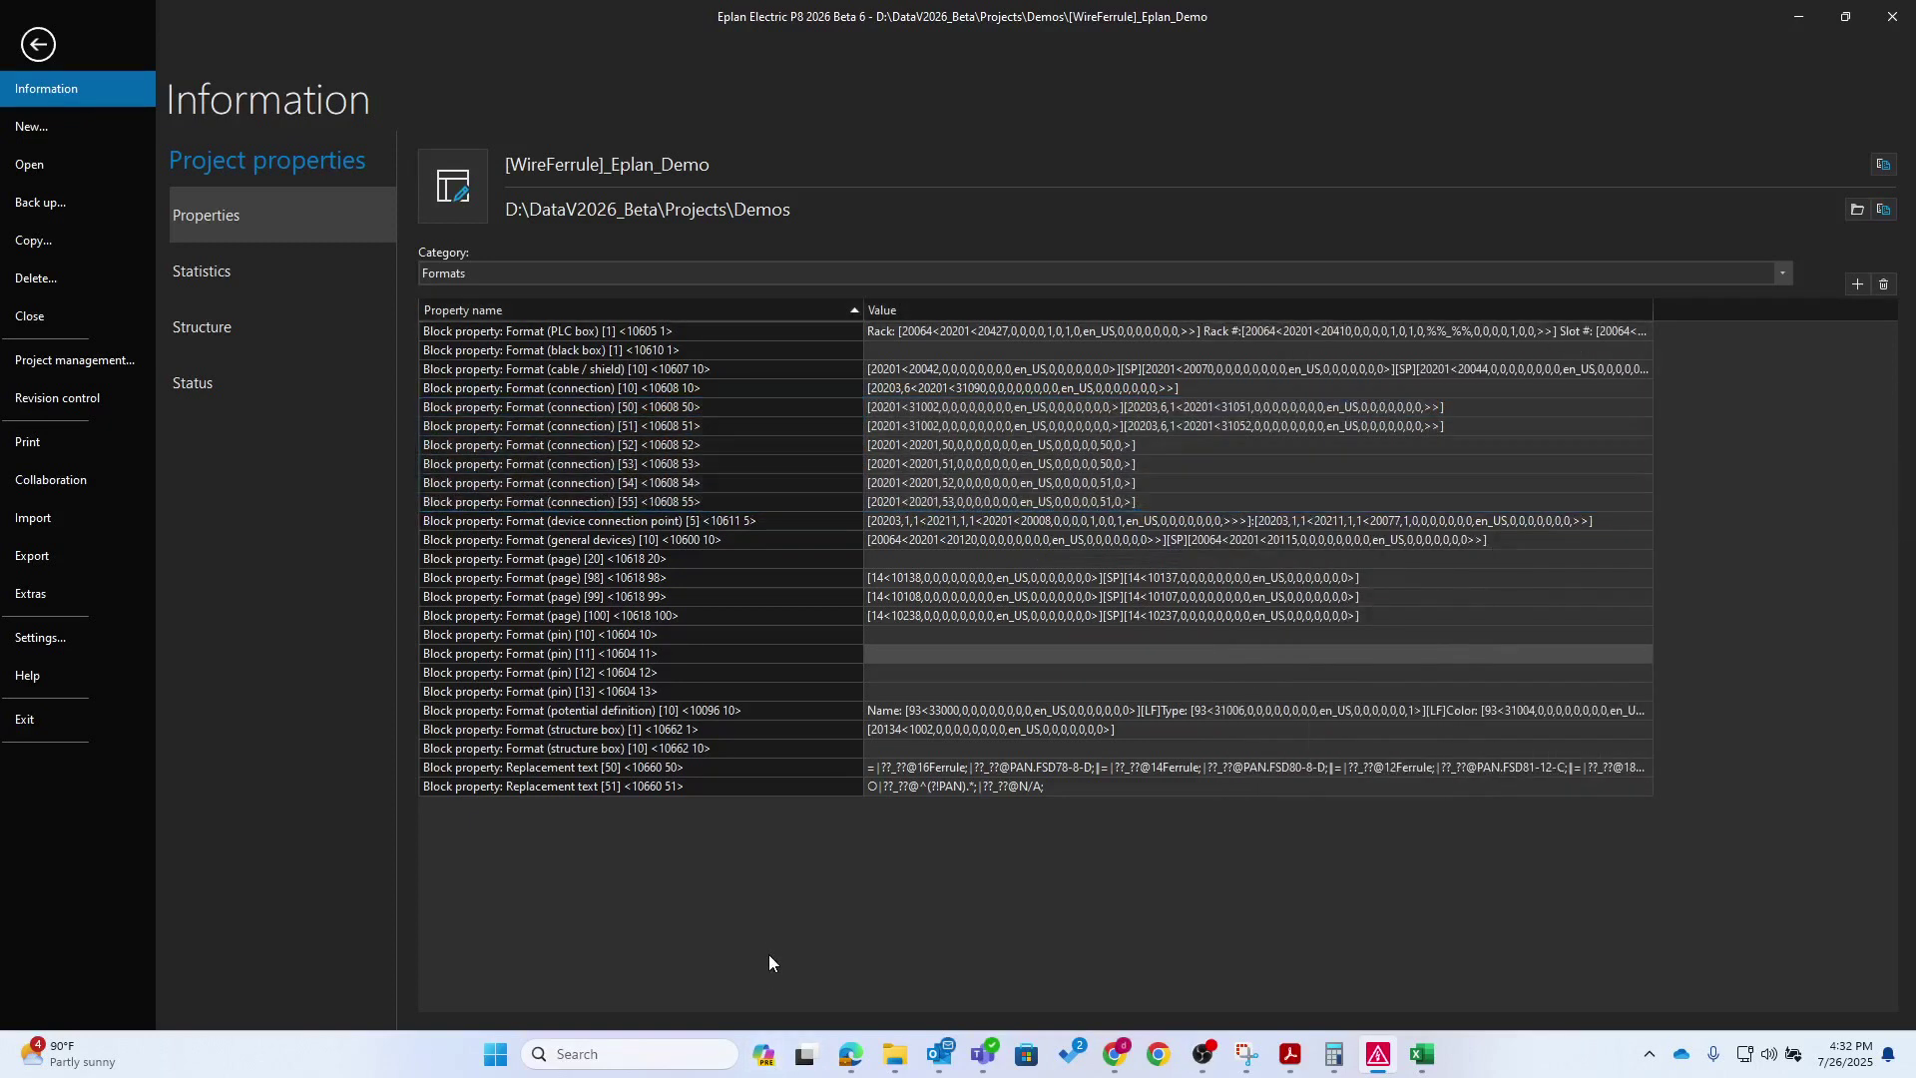
pyautogui.click(38, 44)
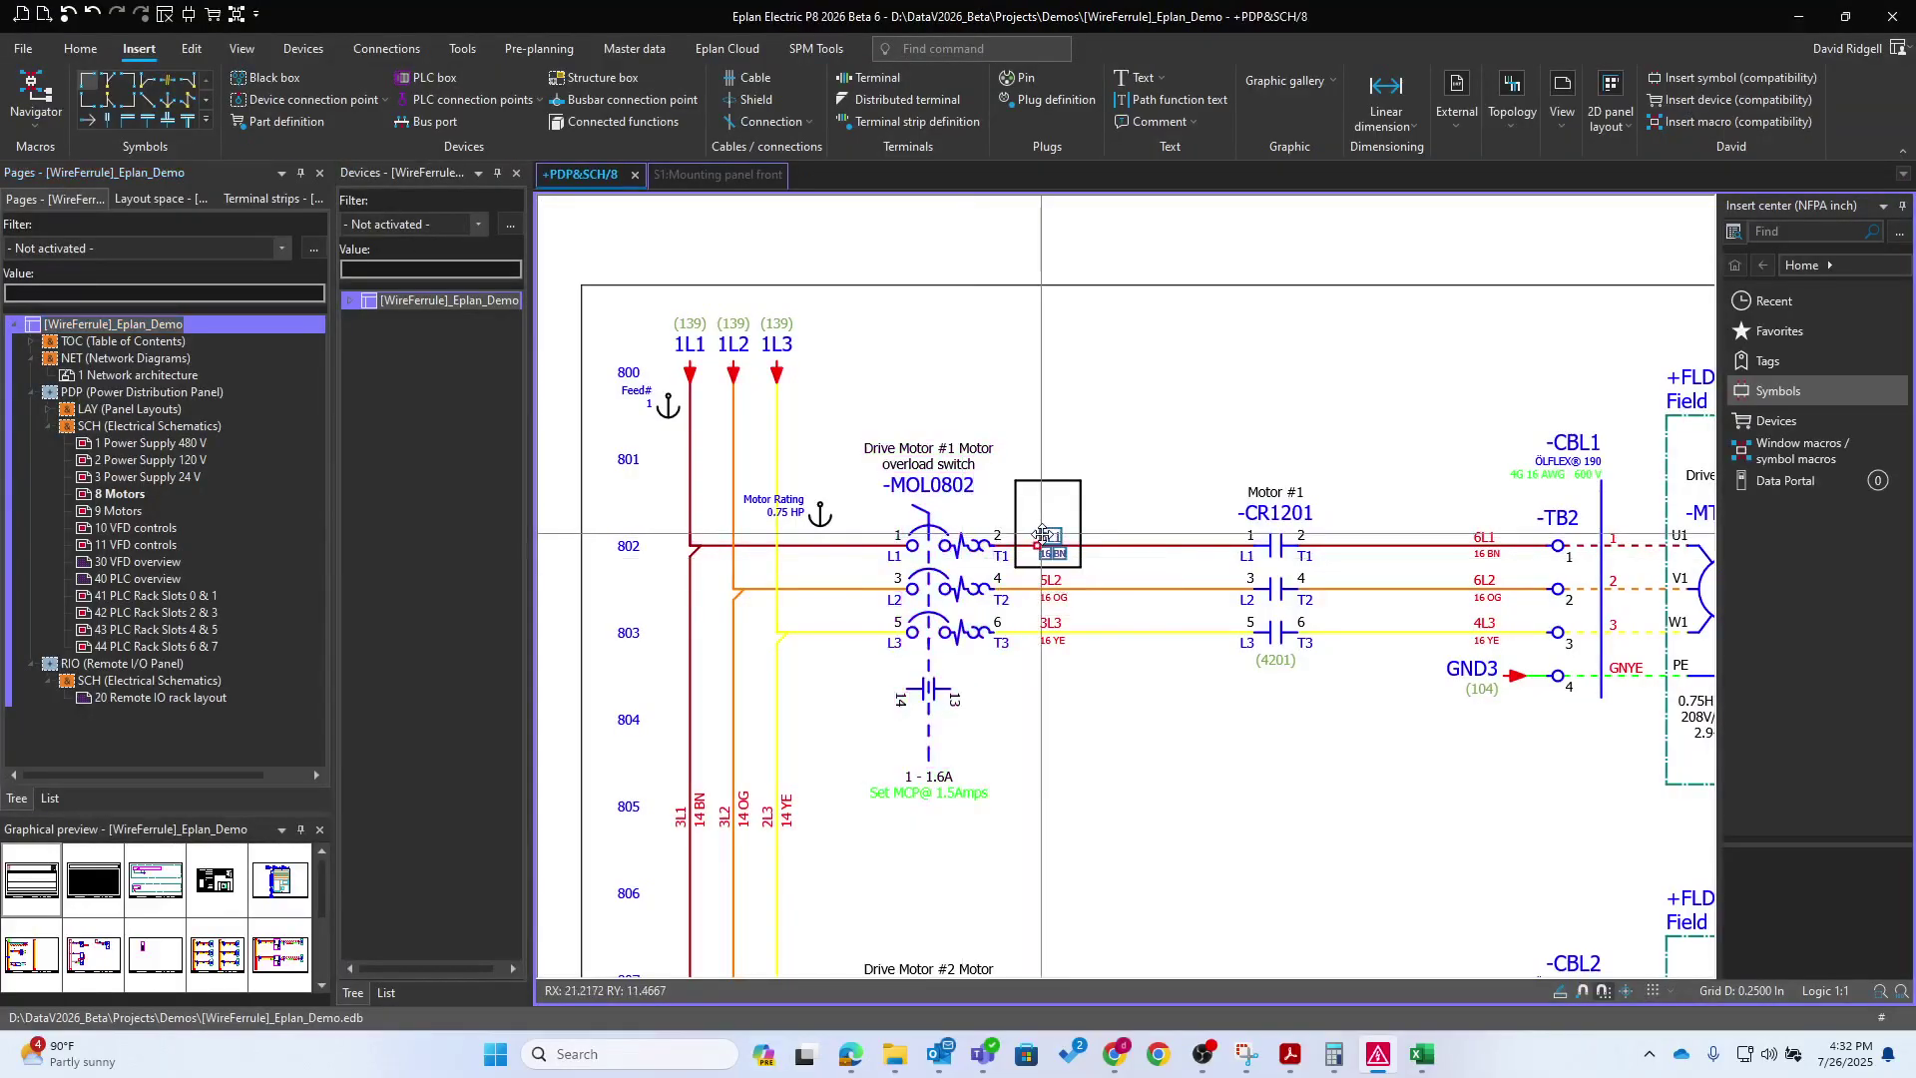
# Clear 5L1's Format [51]–[55] values and open form [Demo_Raw]_ConnectionList_Ferrule_parts_Inch.f27
pyautogui.doubleClick(1053, 551)
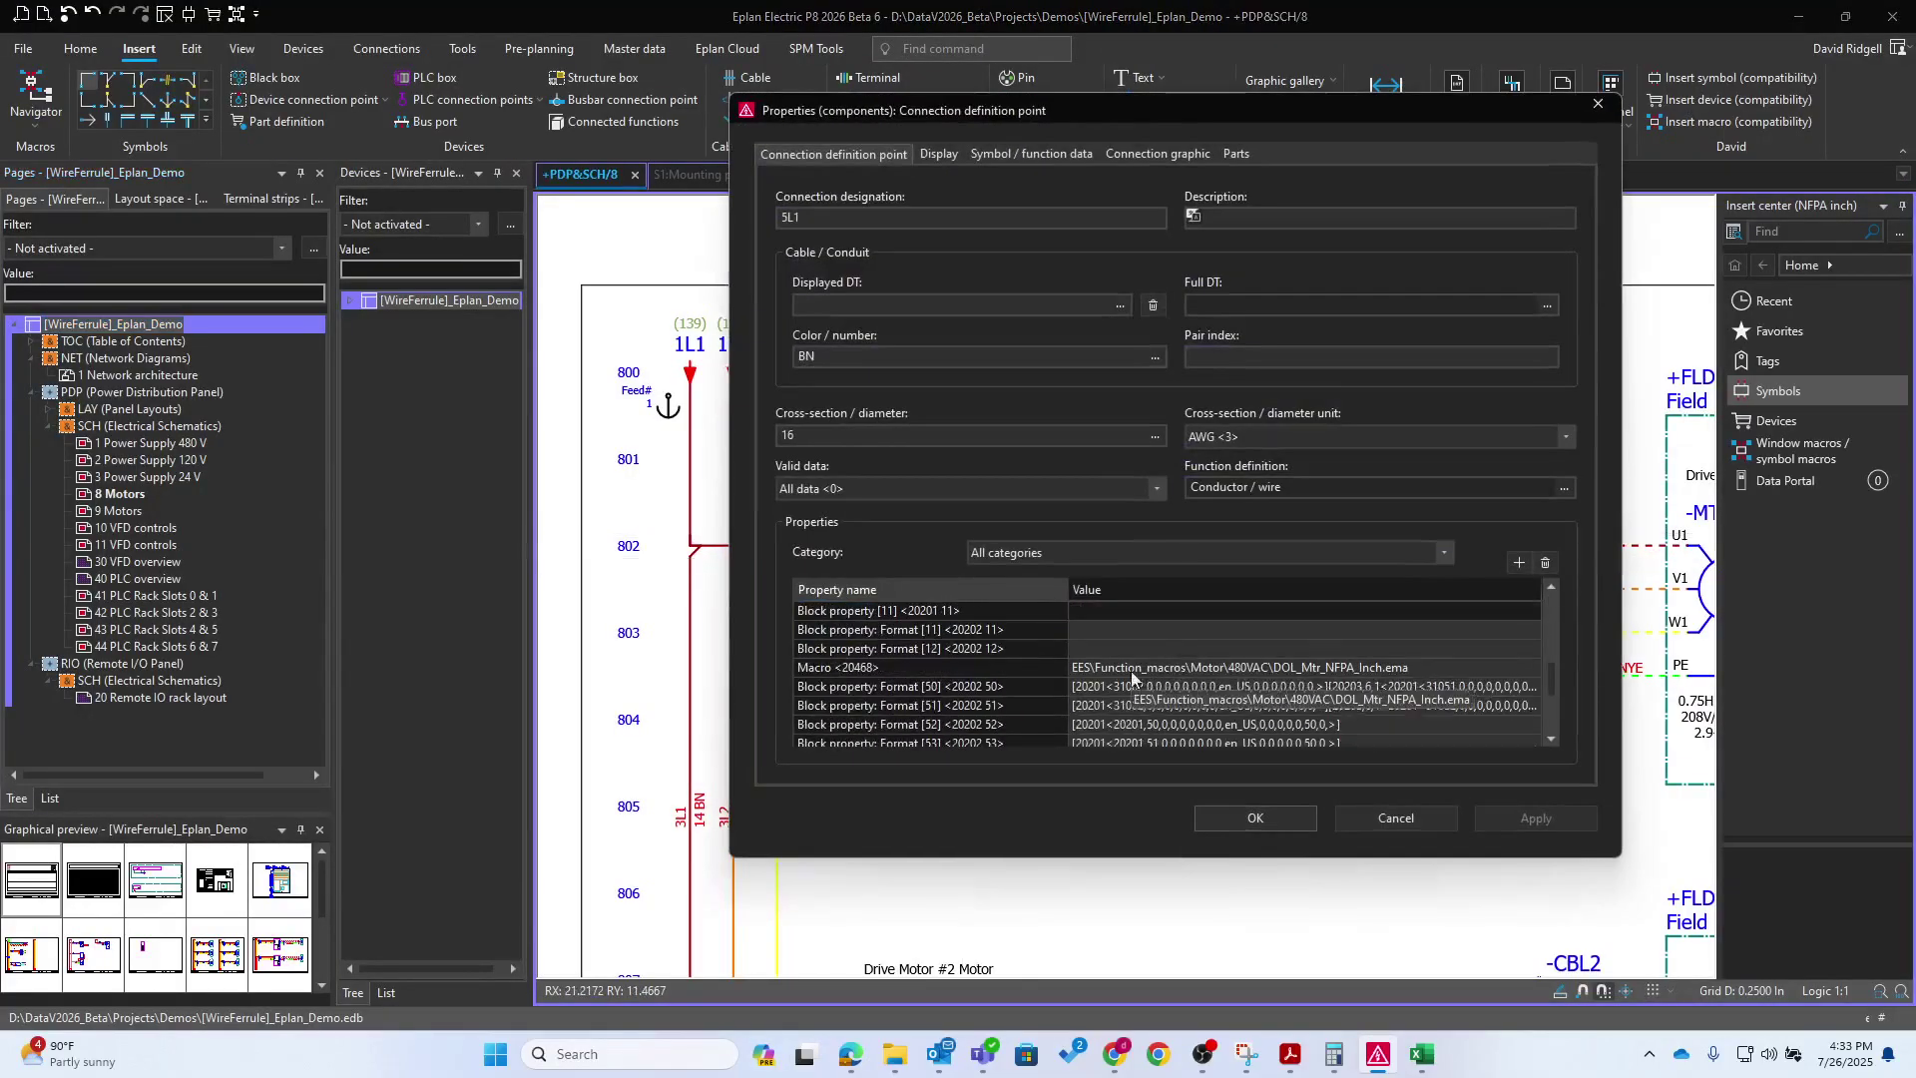
pyautogui.click(973, 590)
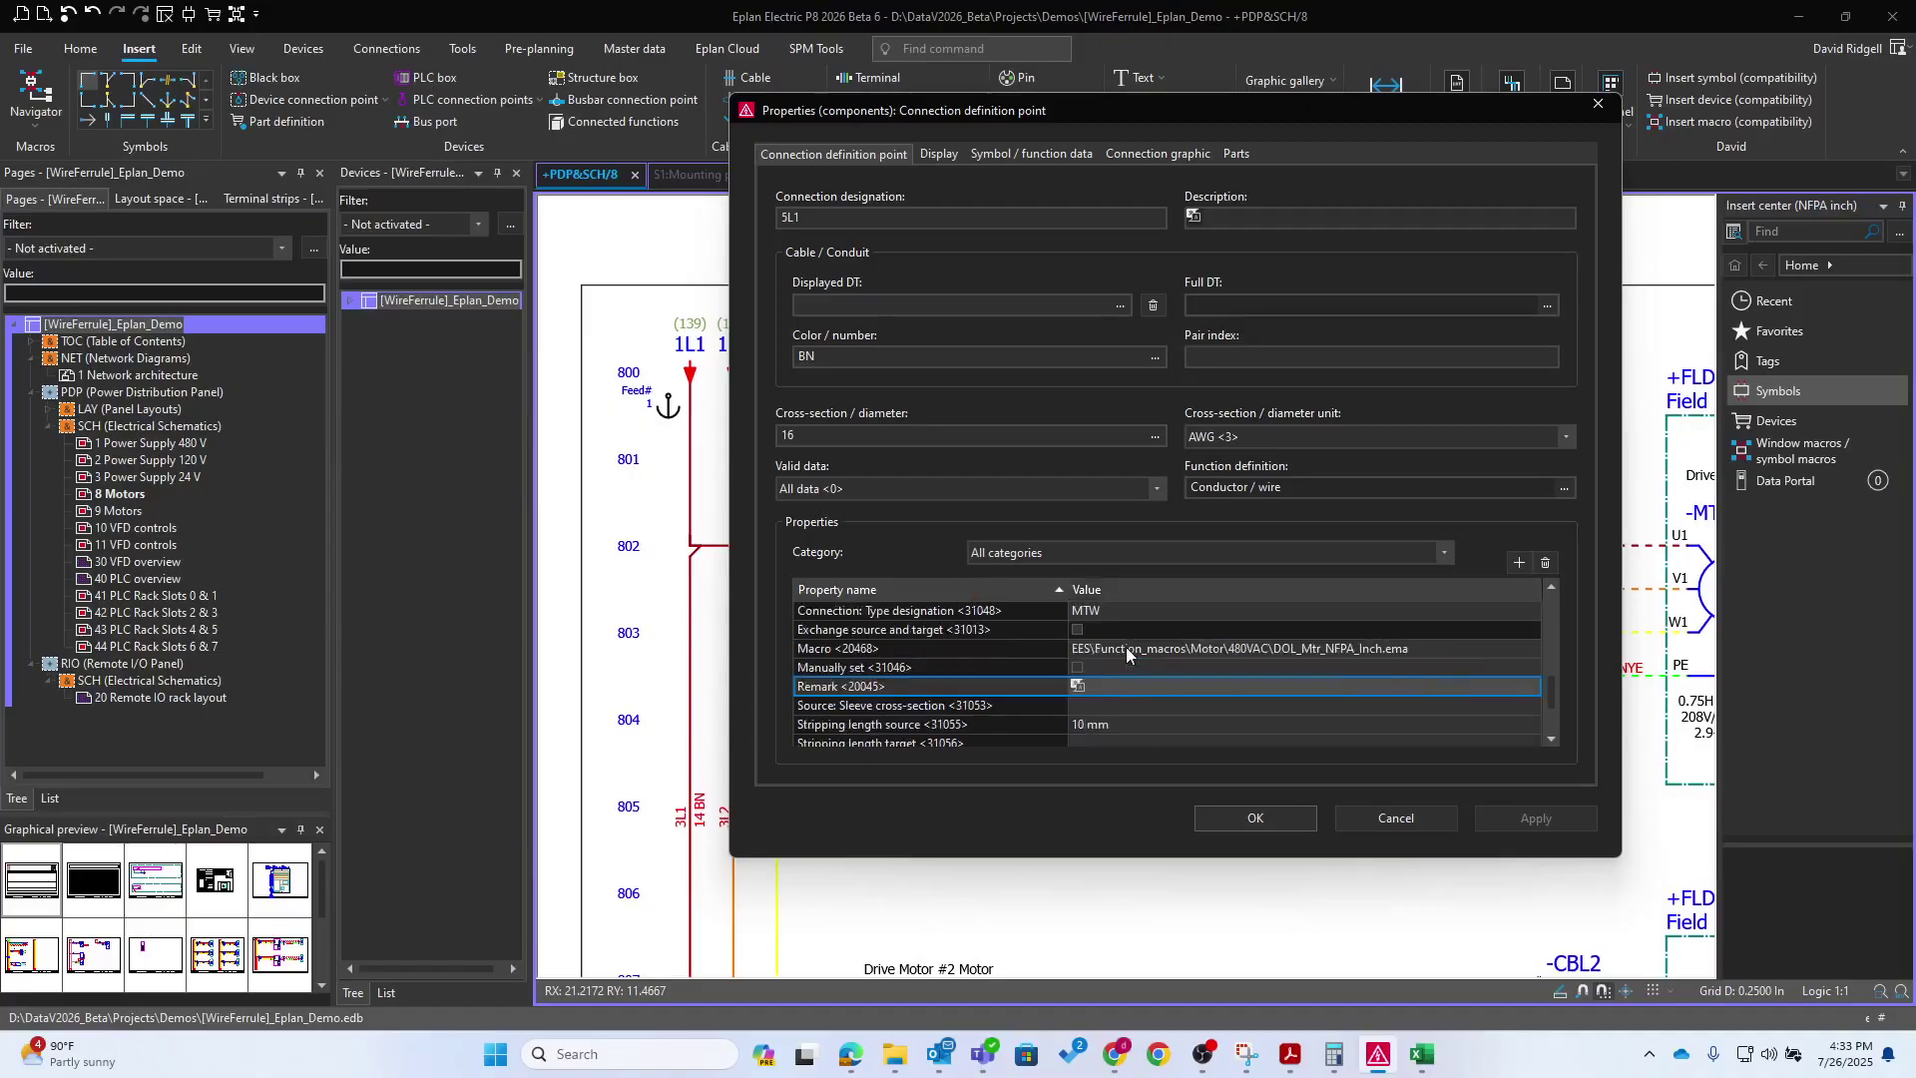
pyautogui.scroll(1, 1171, 678)
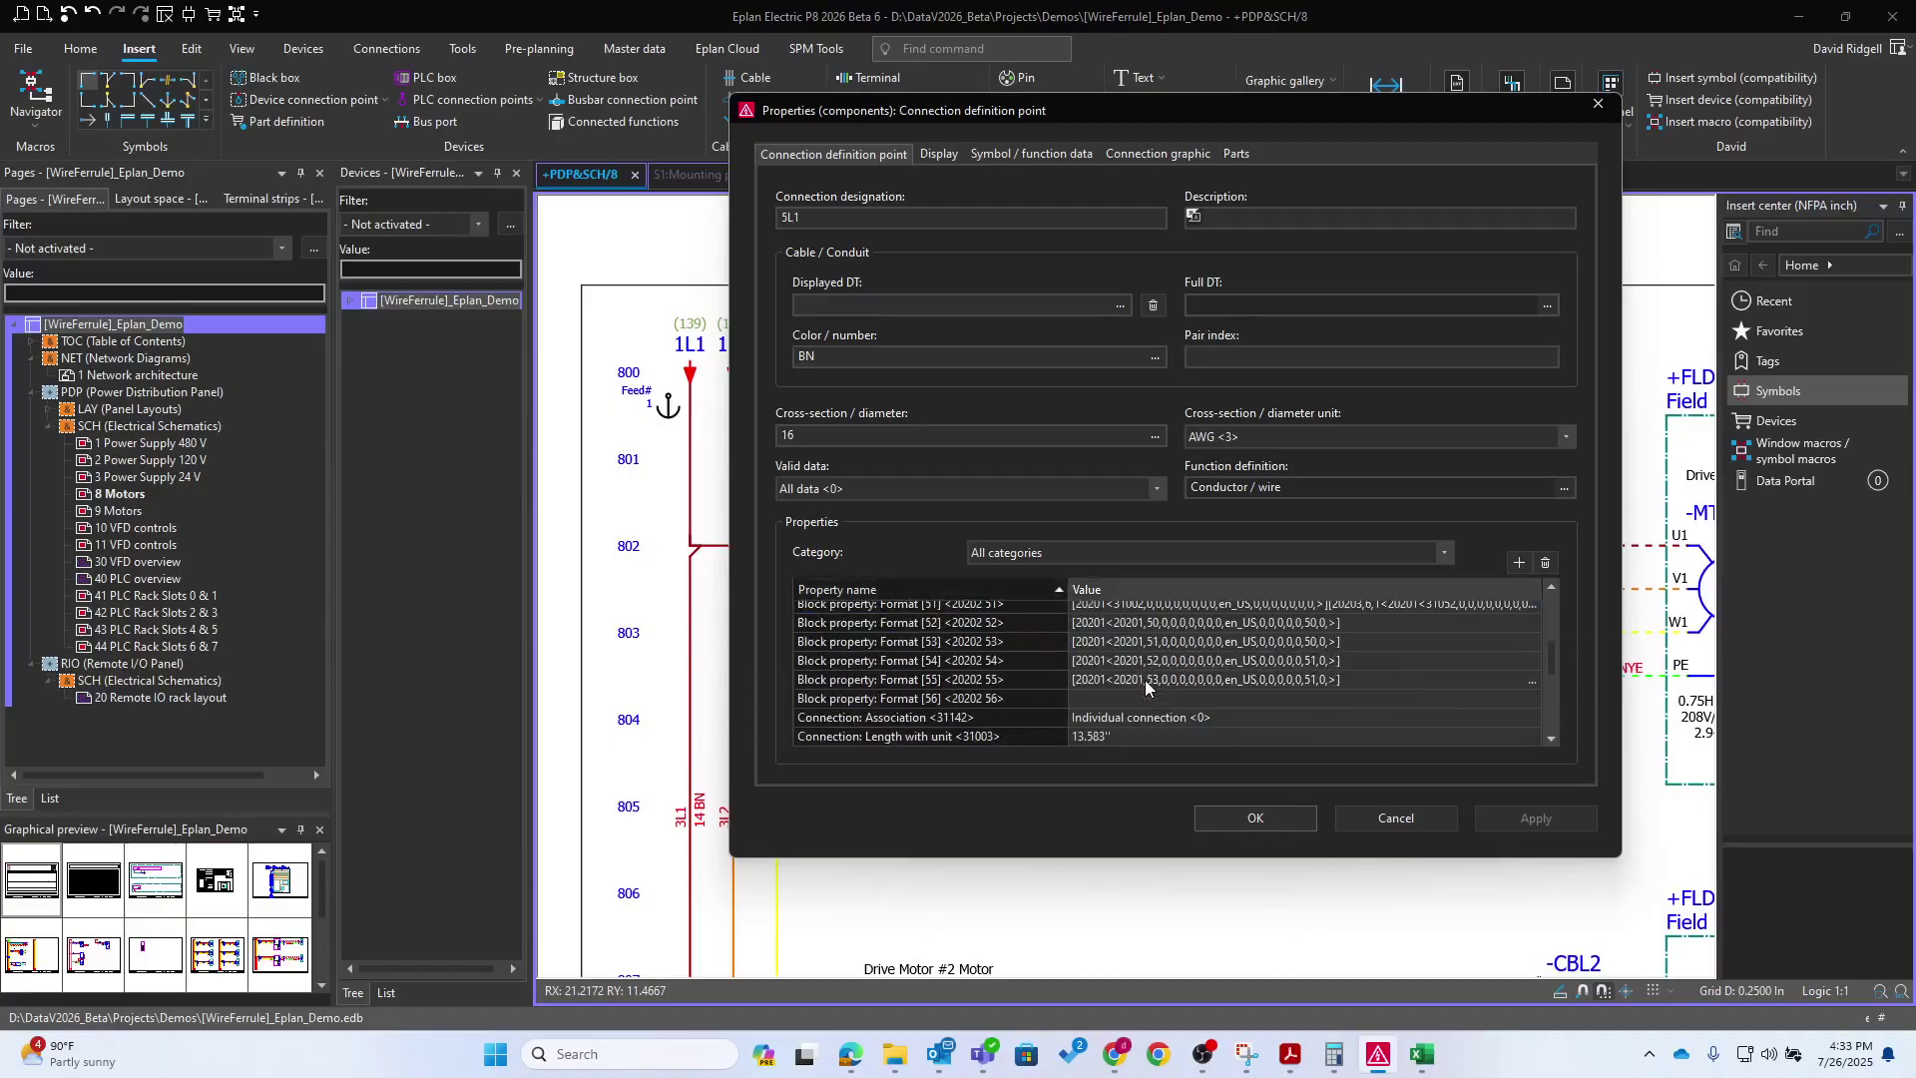
pyautogui.press('Delete')
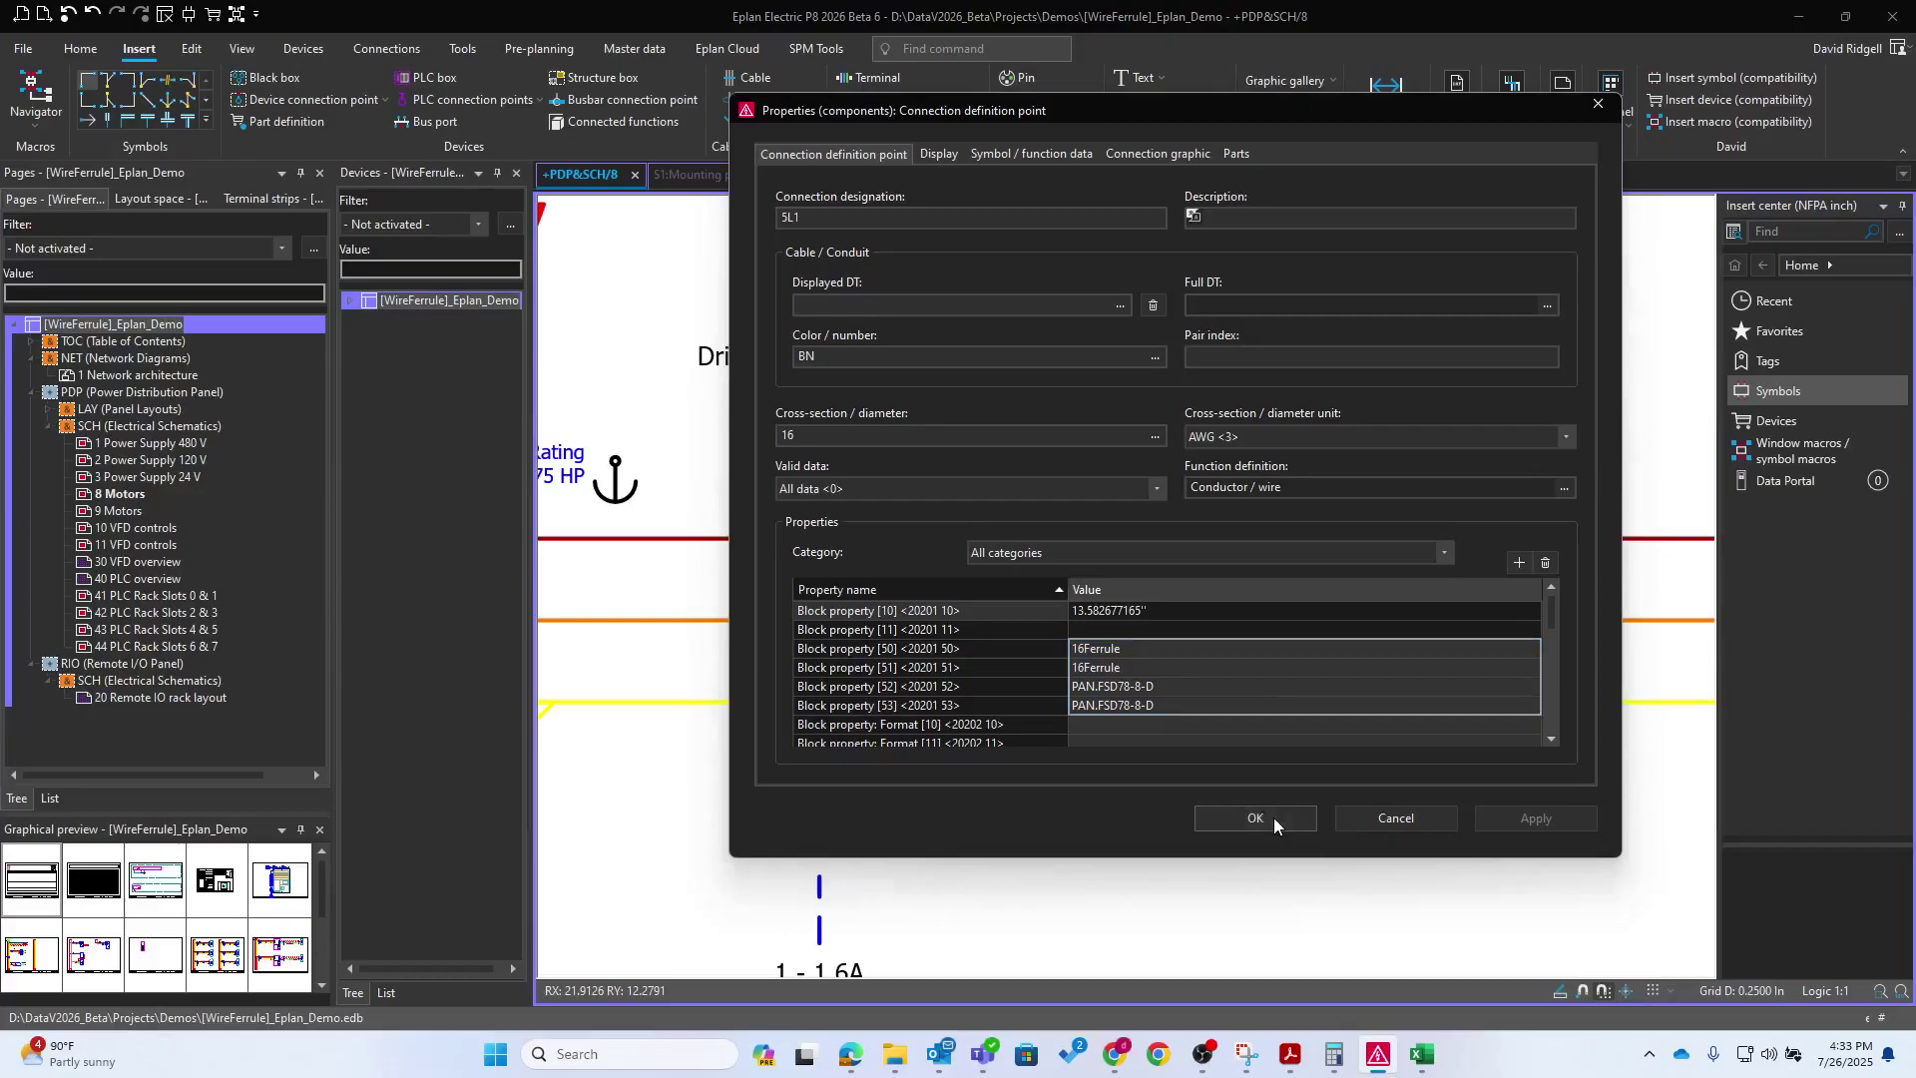
pyautogui.click(1257, 813)
pyautogui.click(628, 52)
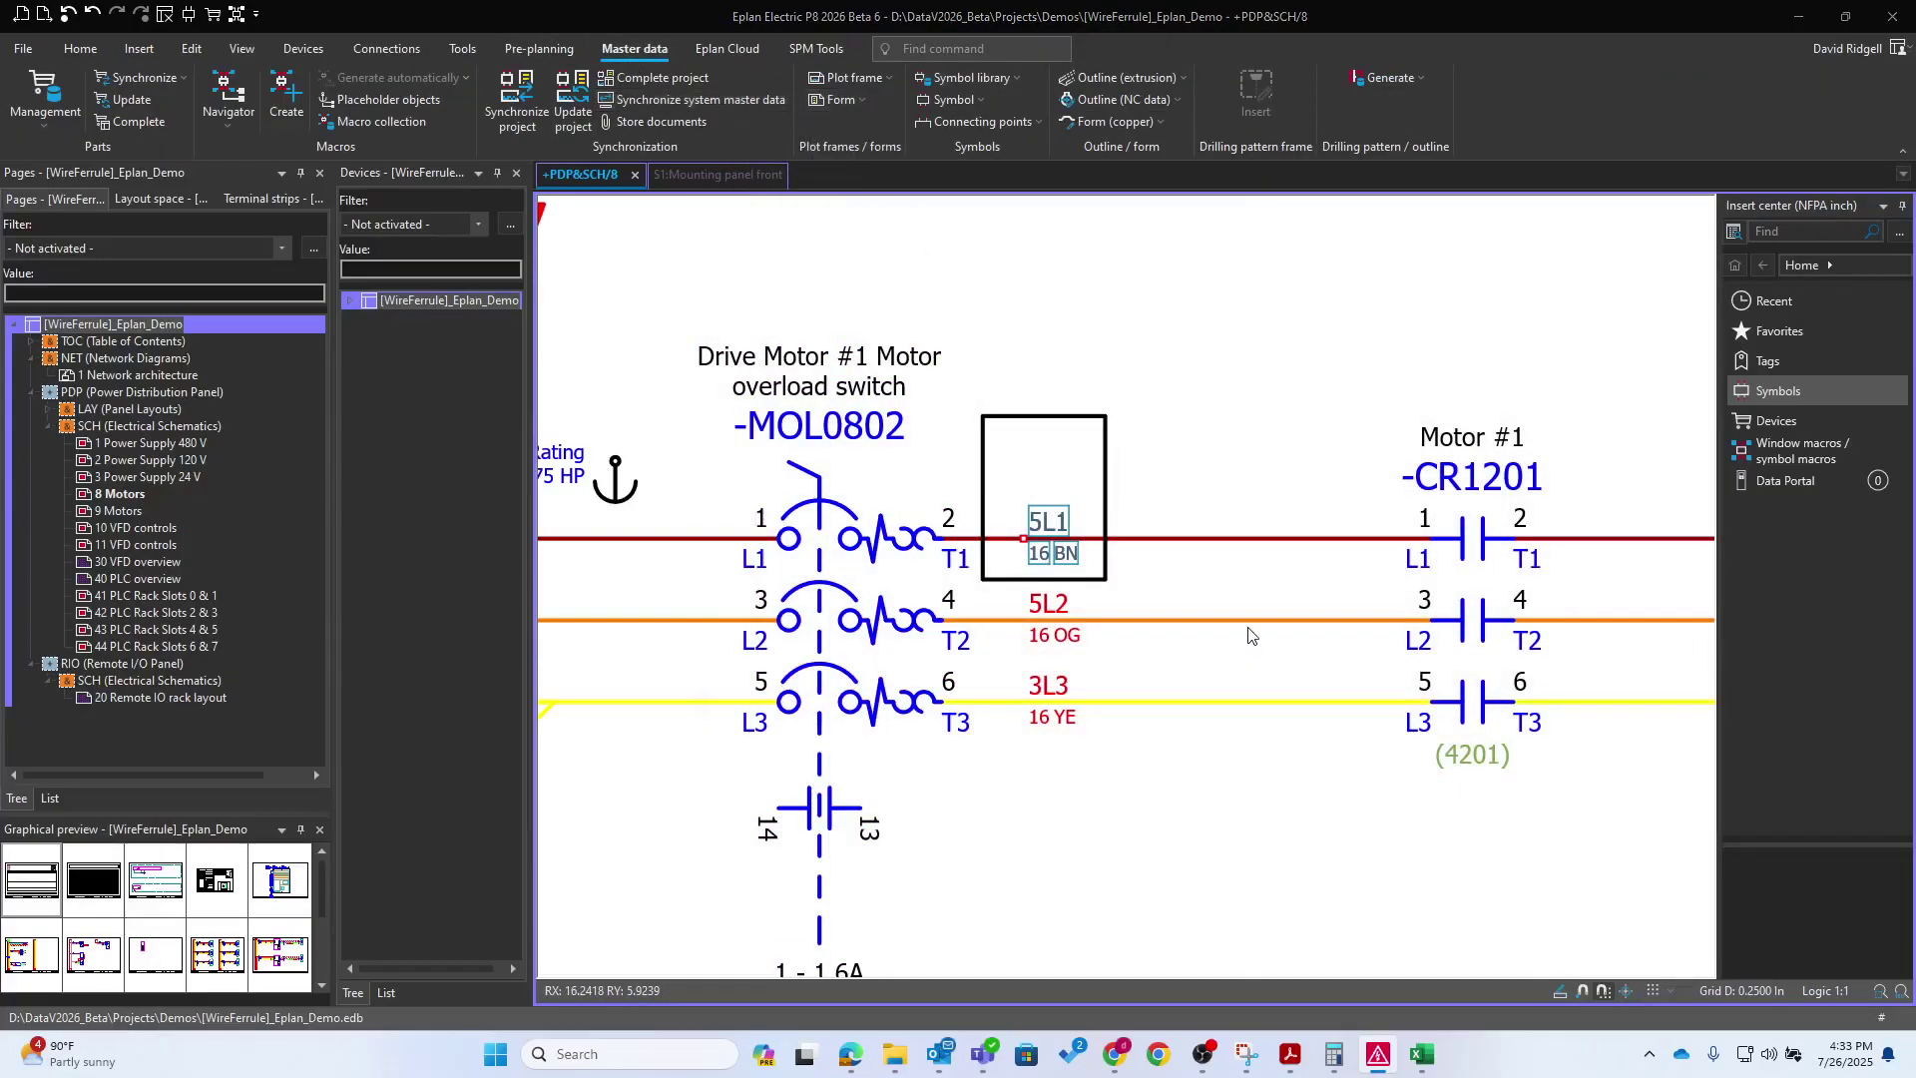
pyautogui.click(851, 431)
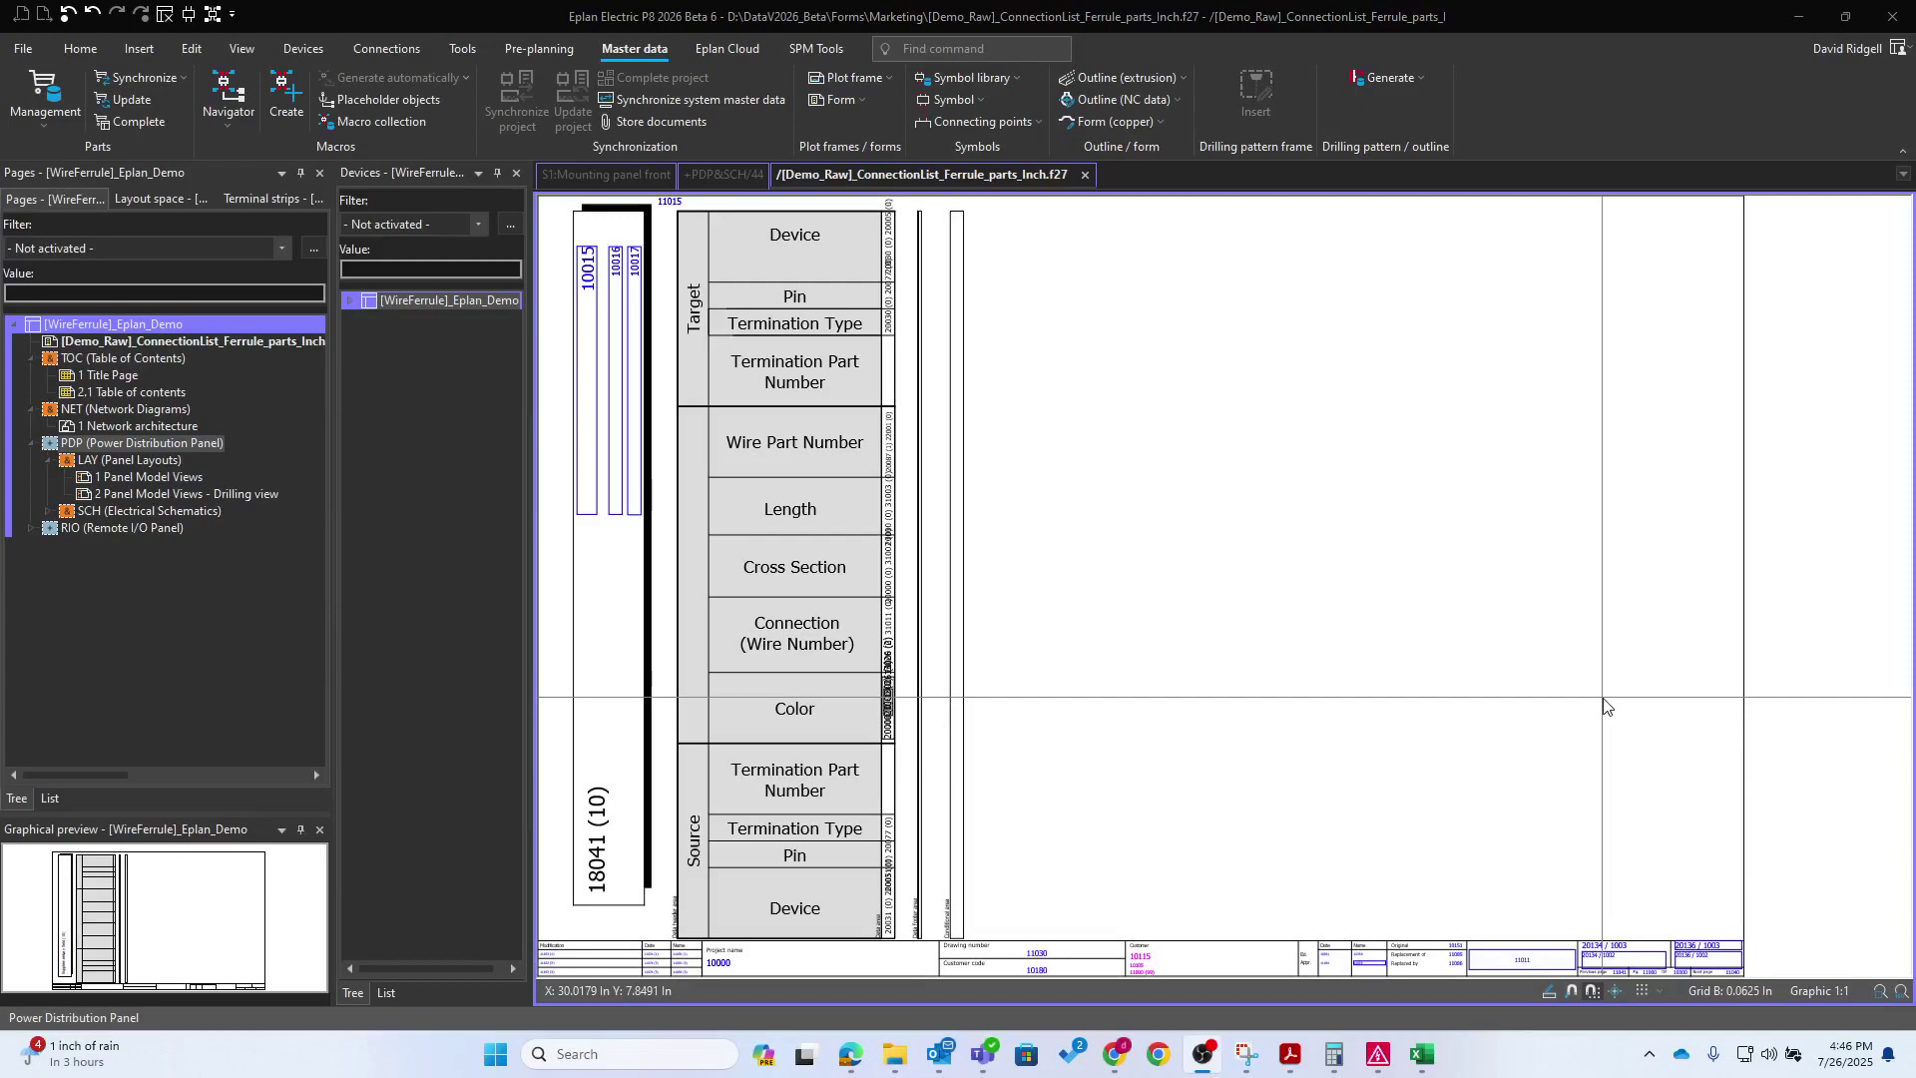
# Move the Termination Part Number placeholder down into its row on the form
pyautogui.scroll(3, 1055, 728)
pyautogui.moveTo(878, 808); pyautogui.dragTo(1212, 731, button='middle')
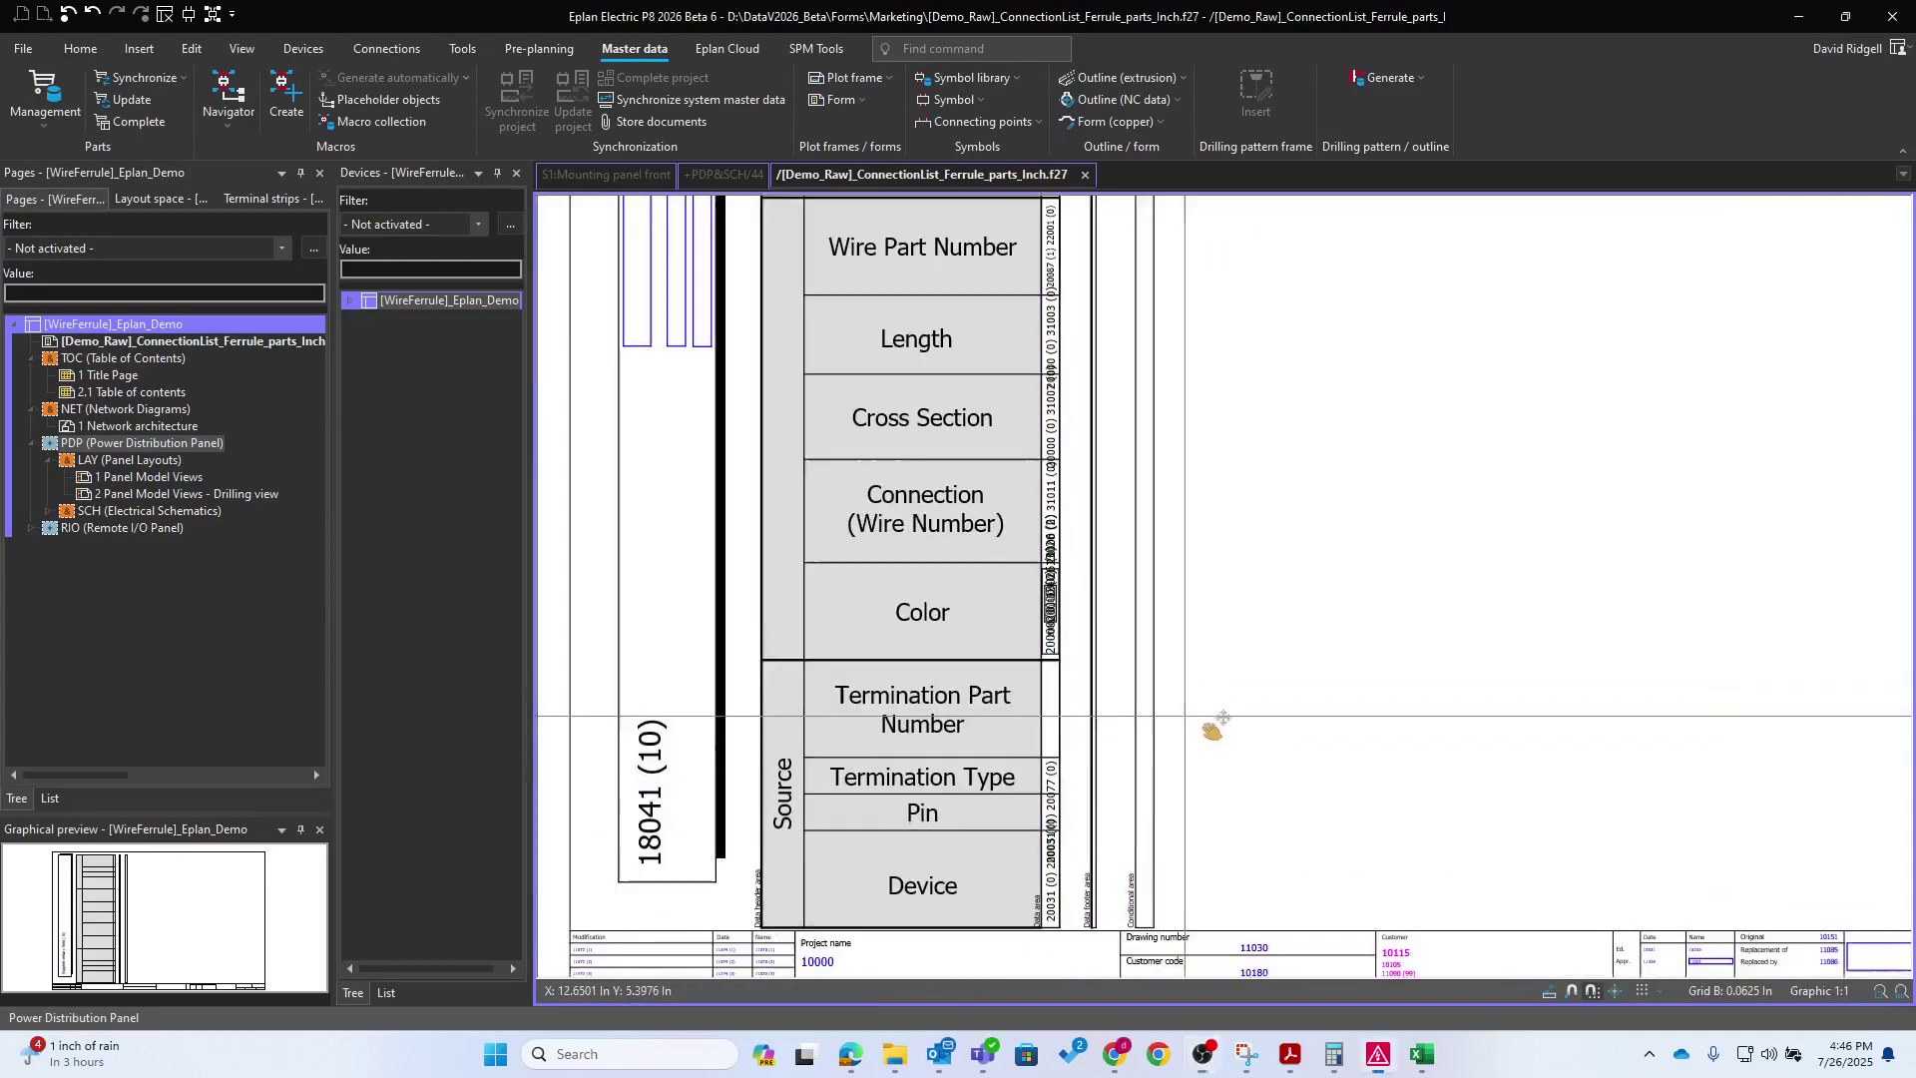
pyautogui.scroll(1, 1077, 419)
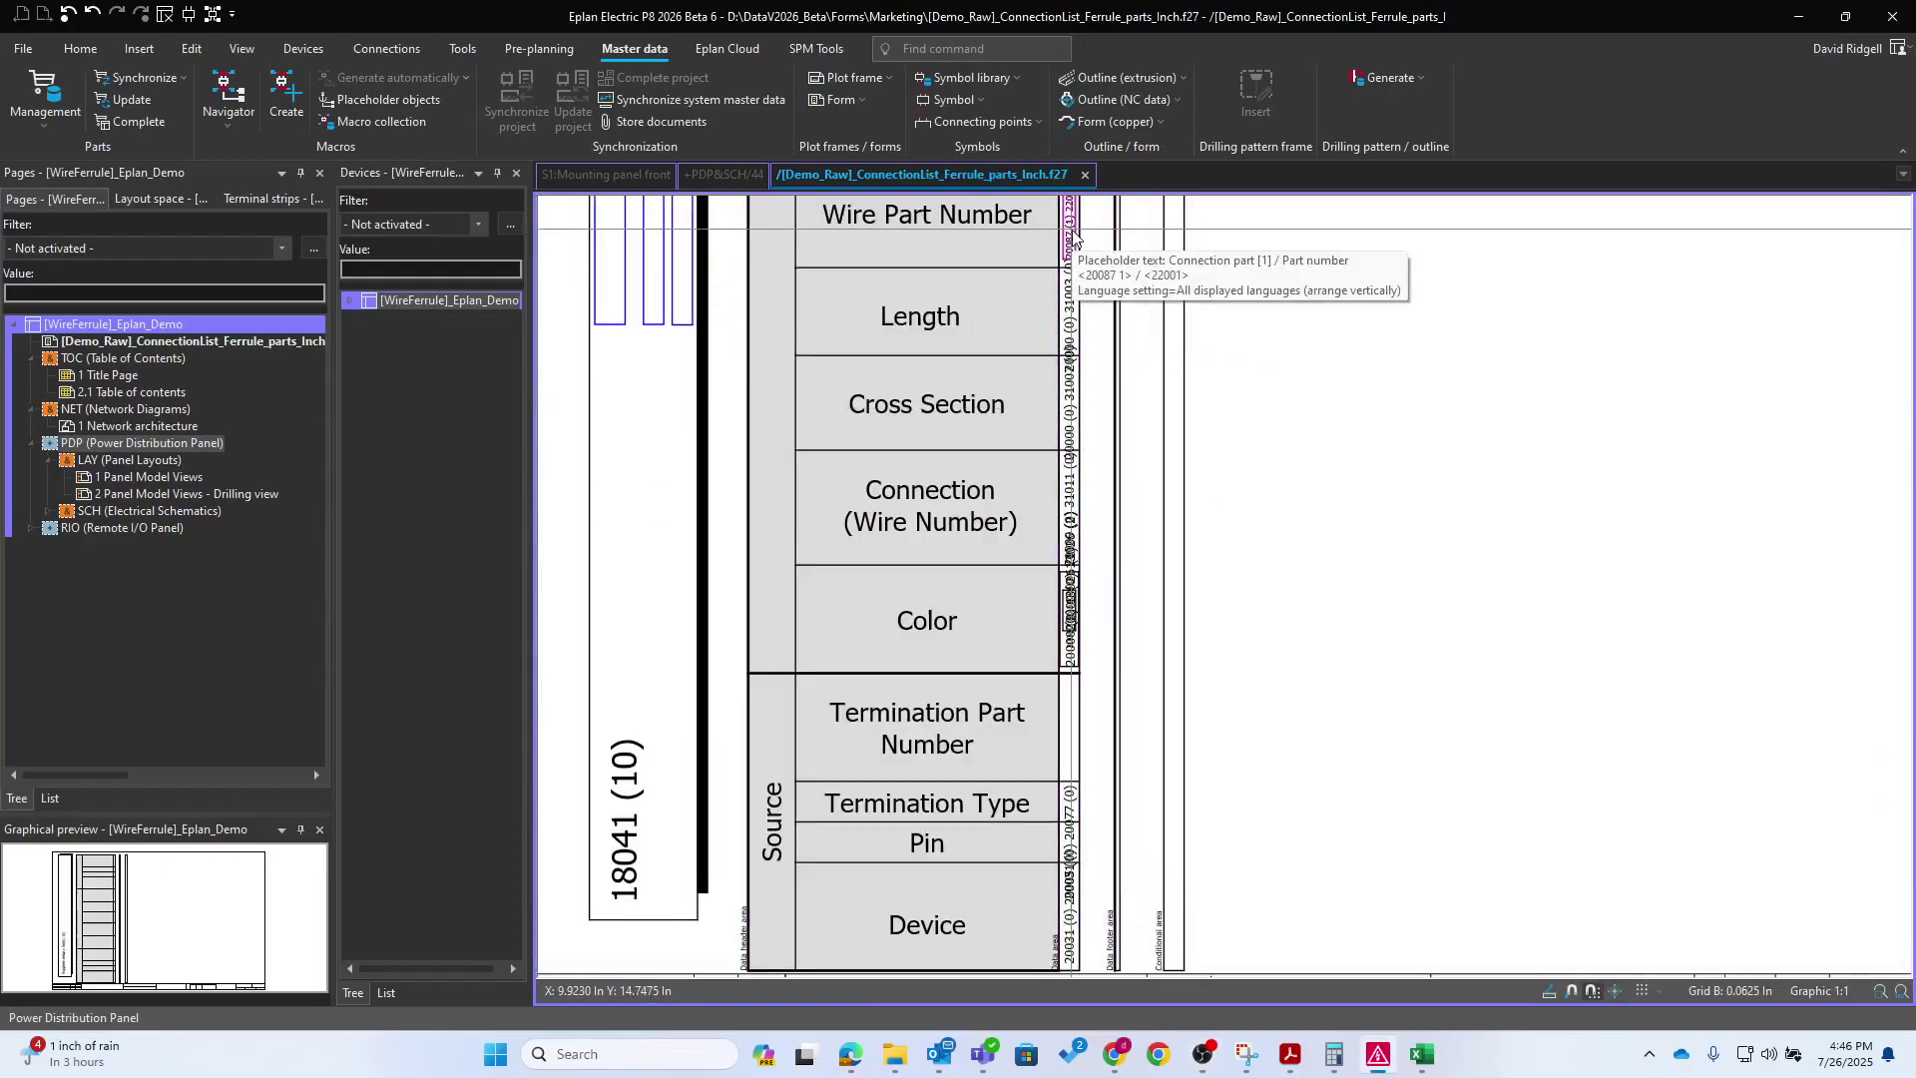
pyautogui.moveTo(1073, 240); pyautogui.dragTo(1070, 720)
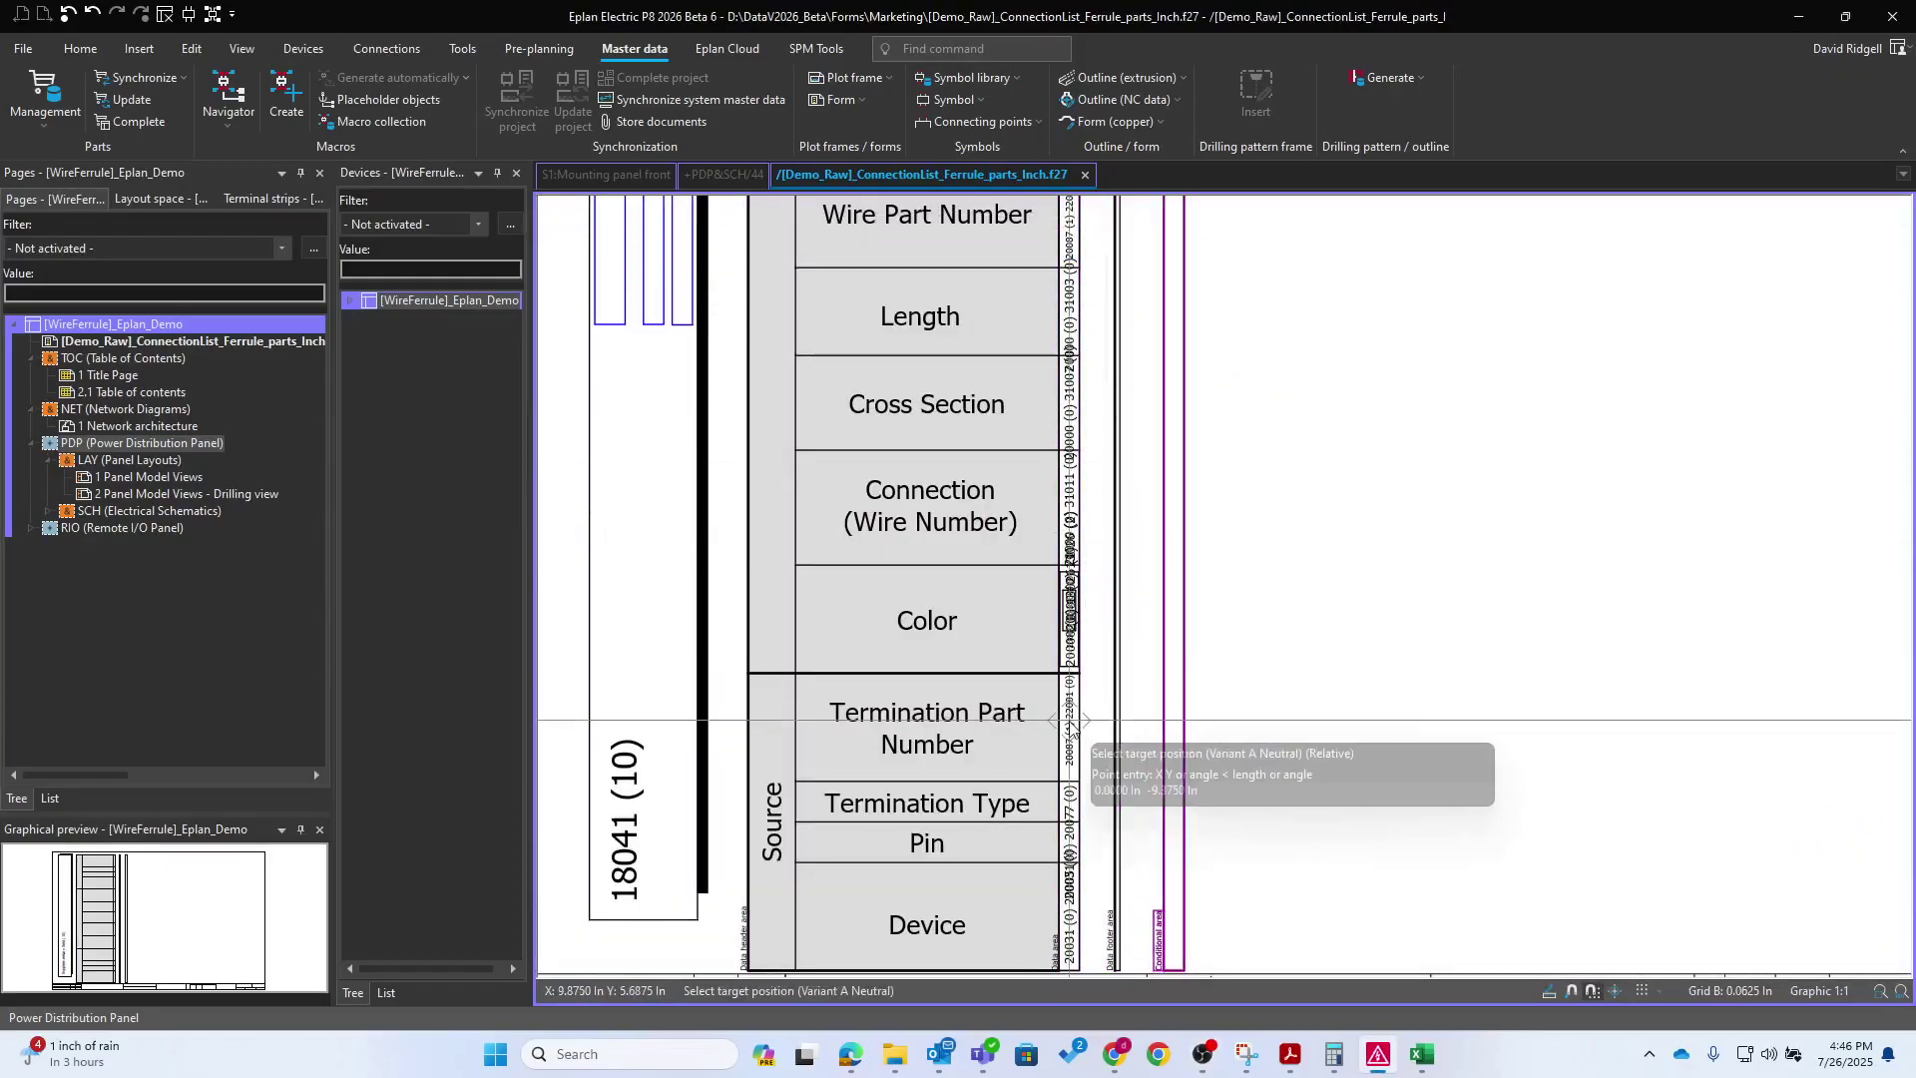
pyautogui.scroll(2, 1072, 721)
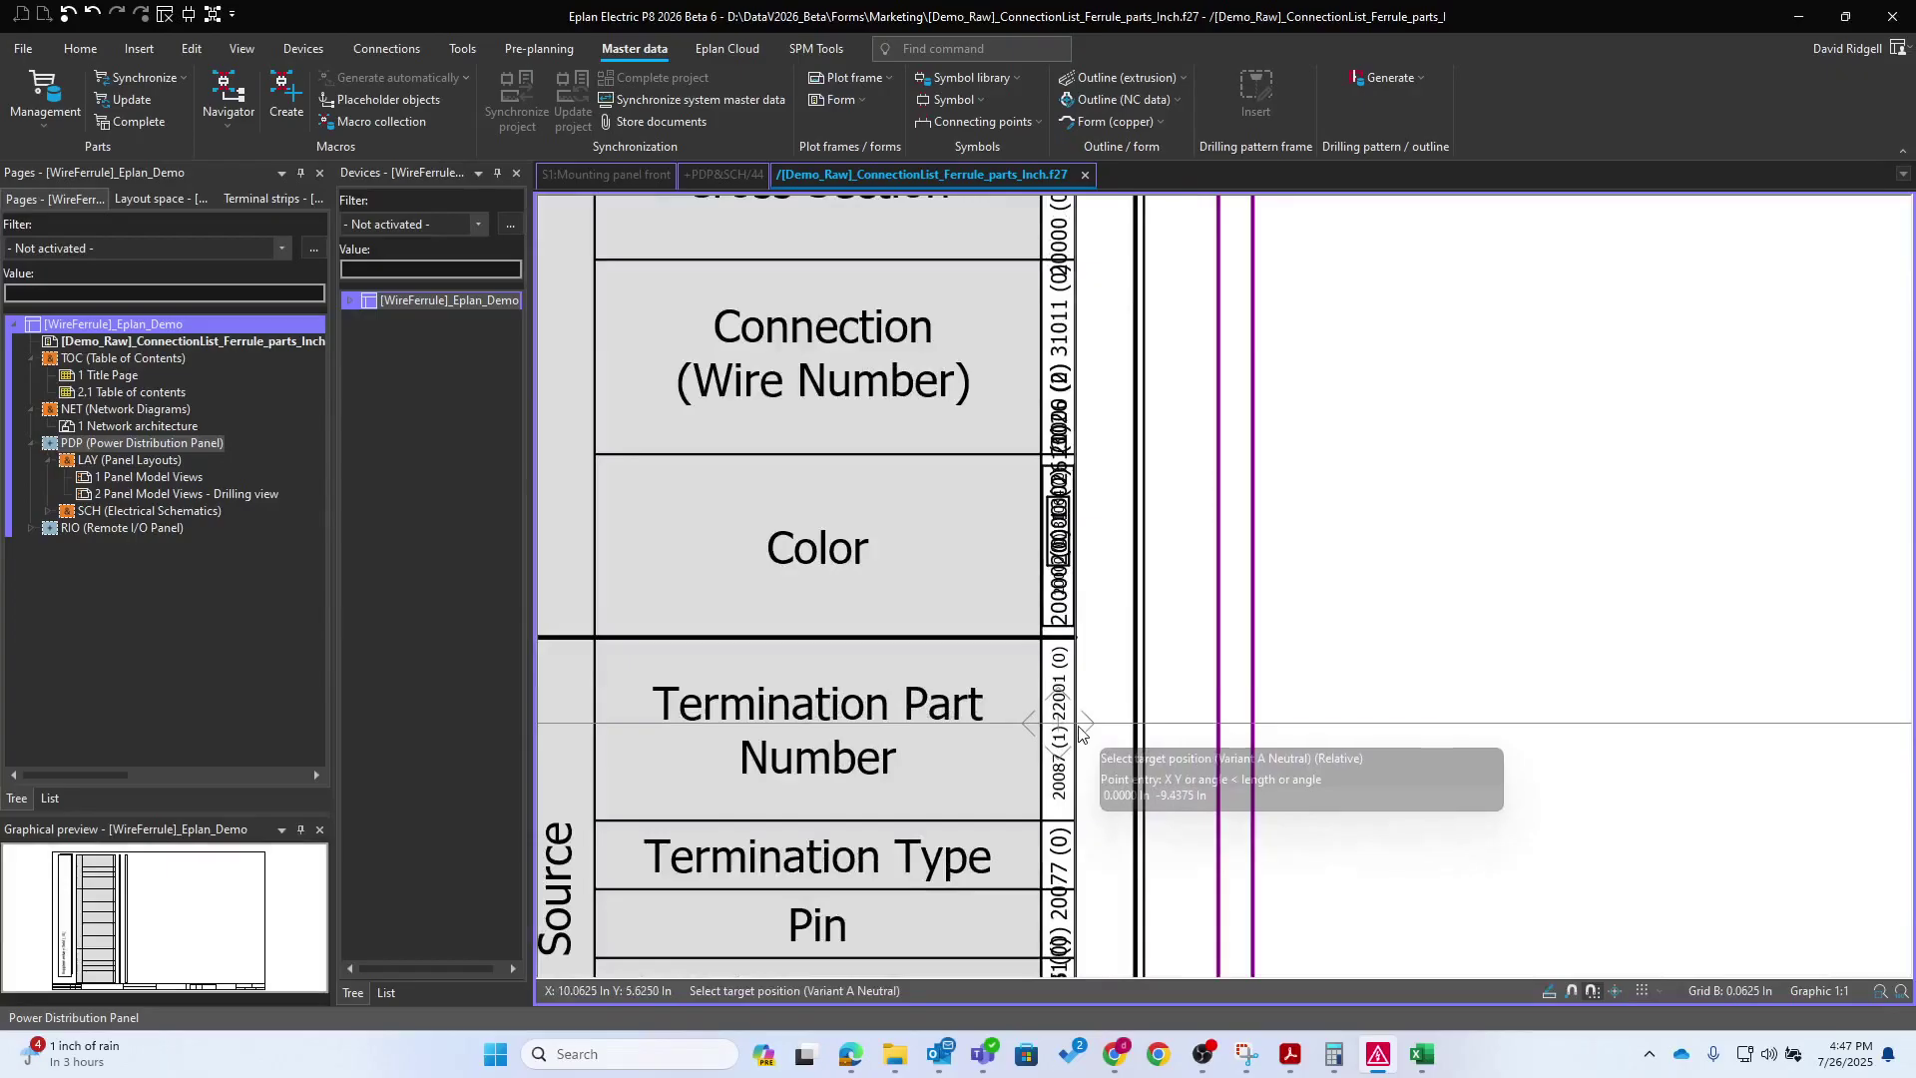
pyautogui.click(1080, 731)
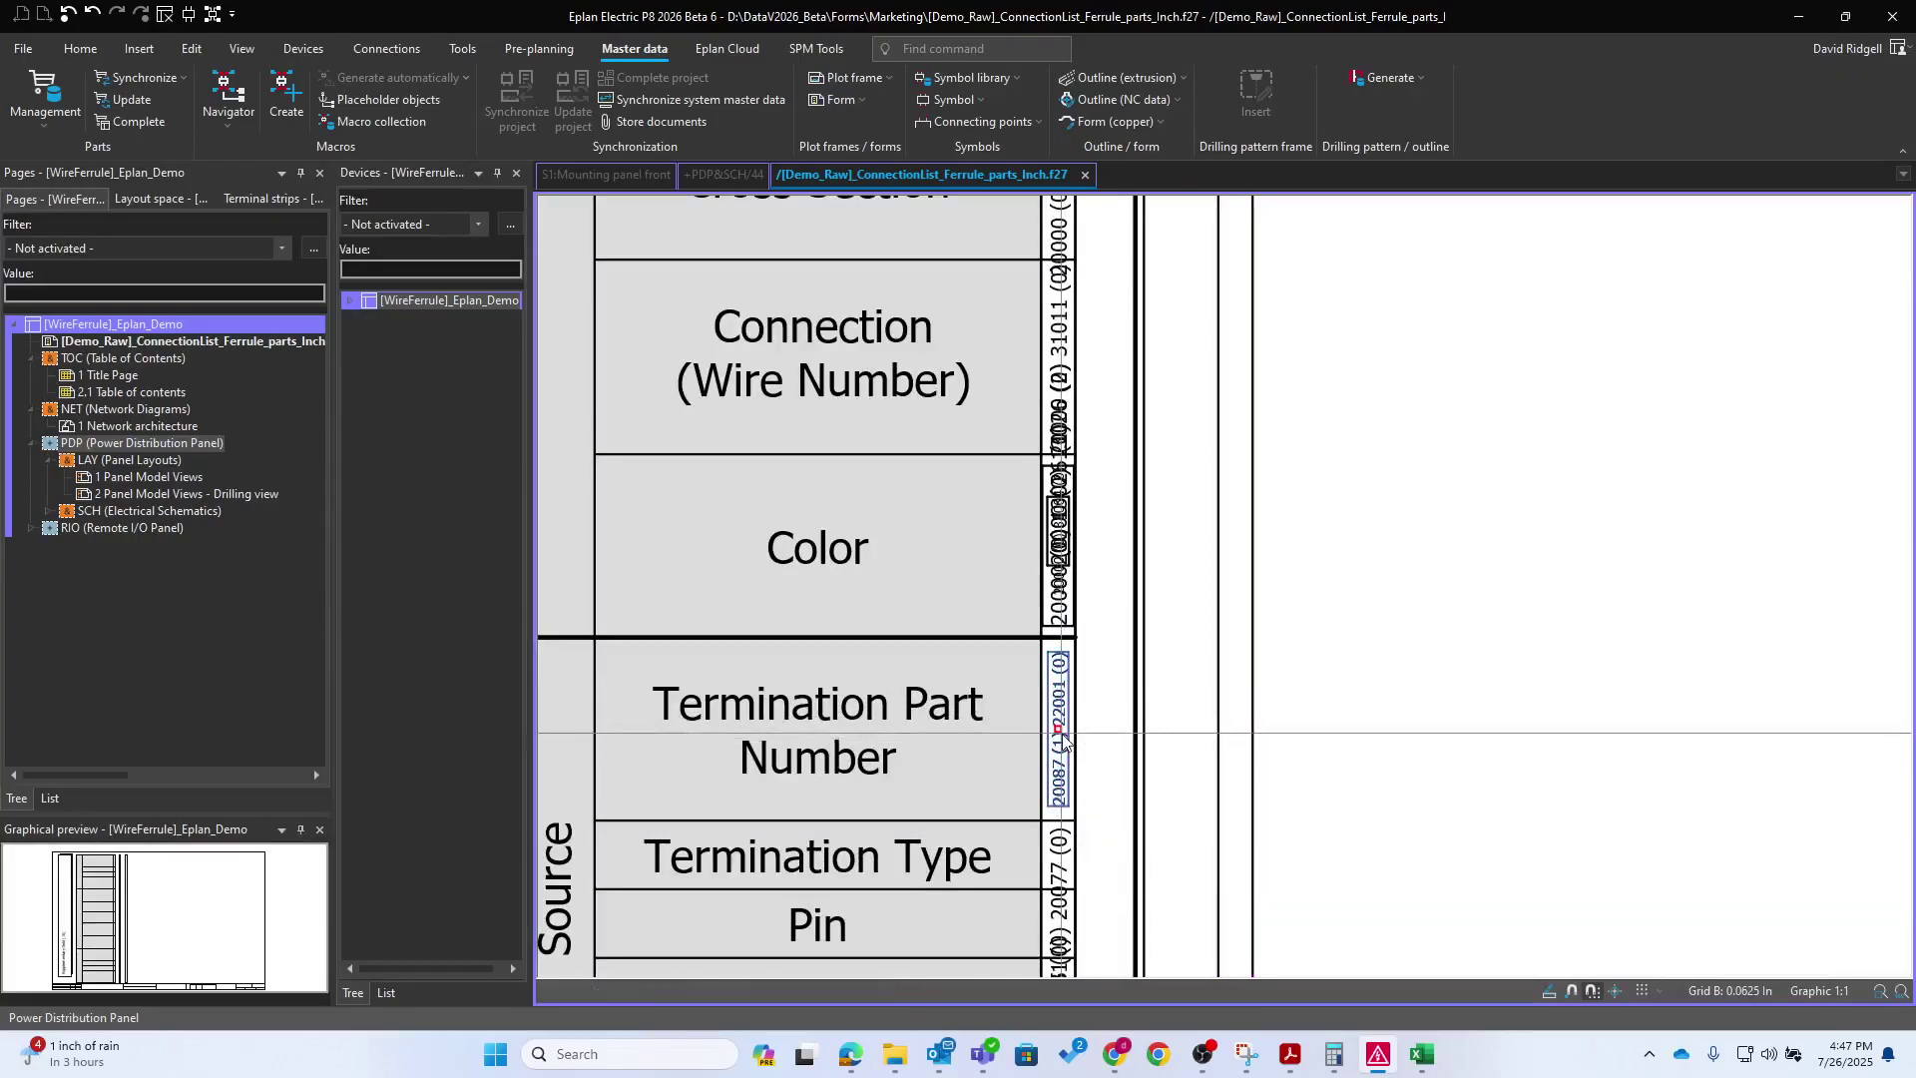
# Set the source Termination Part Number placeholder's property to Block property [54]
pyautogui.doubleClick(1092, 600)
pyautogui.click(1617, 361)
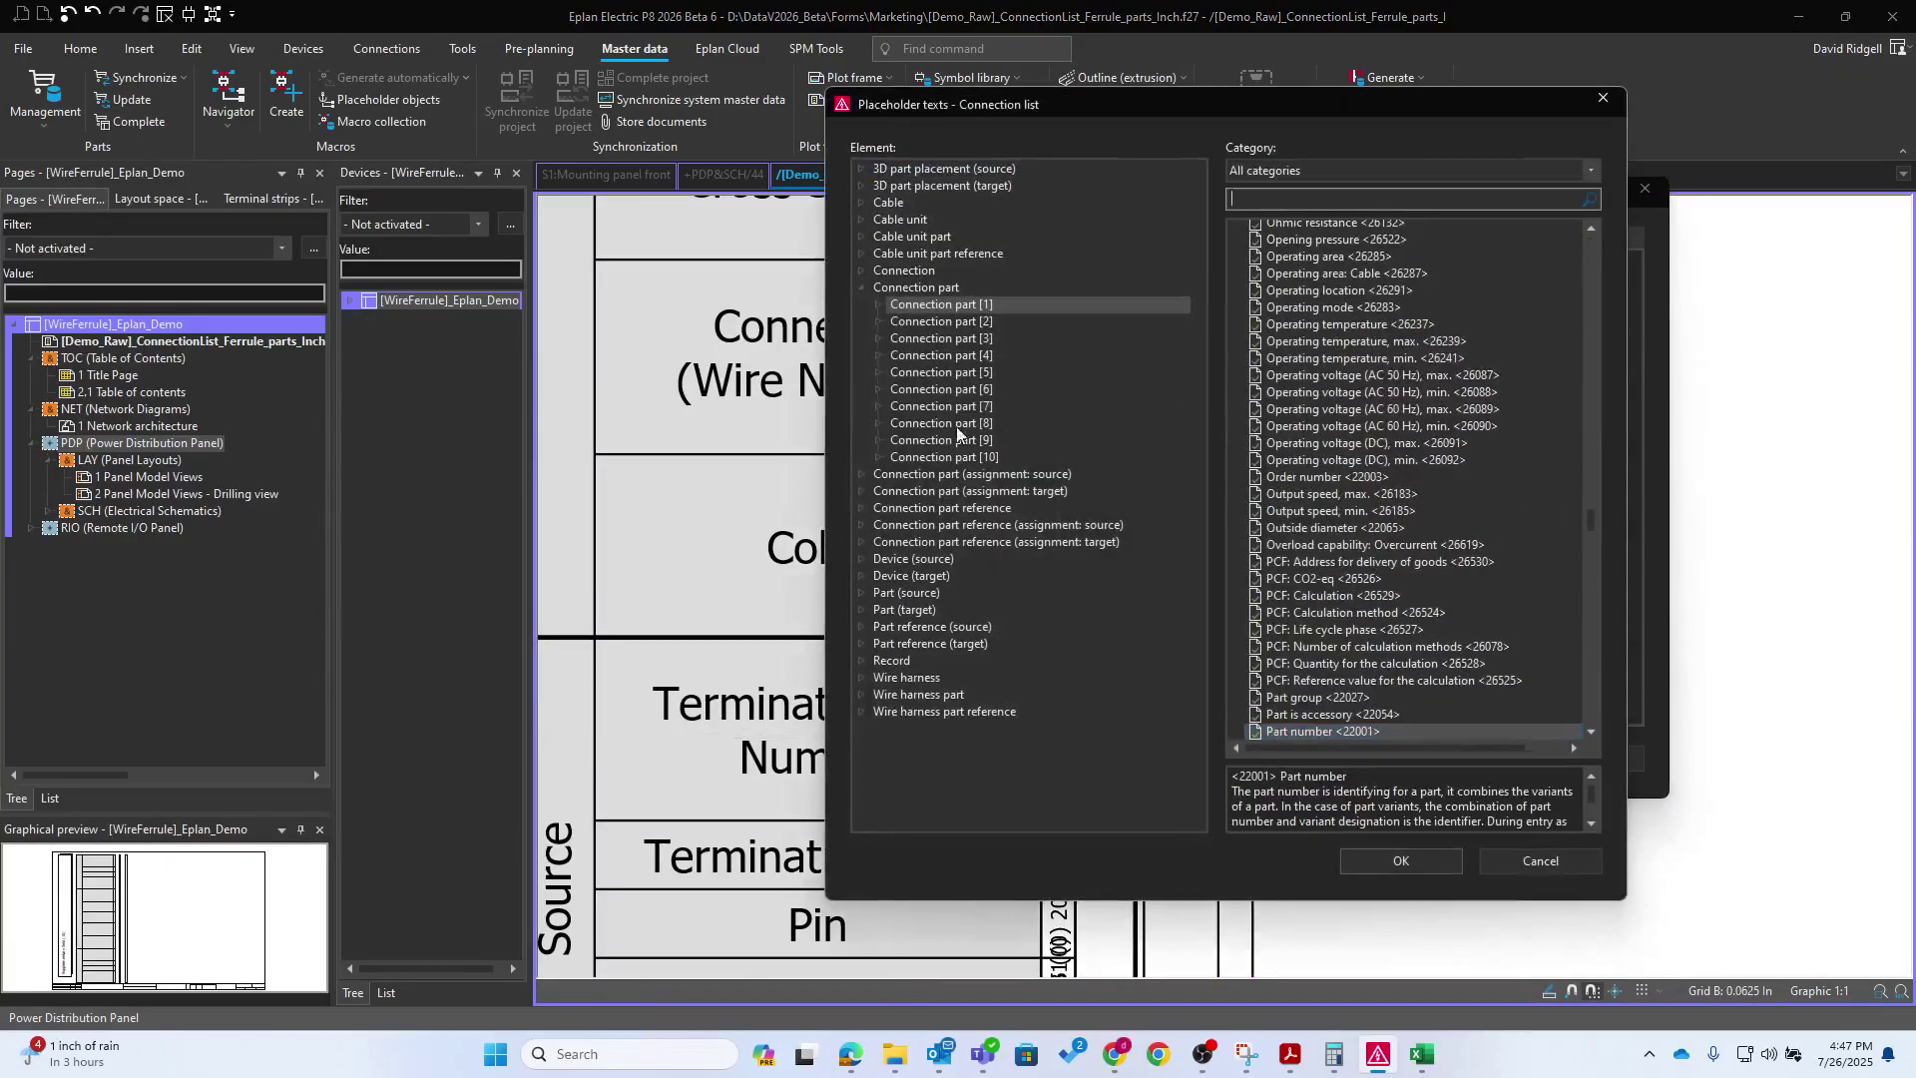
pyautogui.click(879, 273)
pyautogui.click(1253, 197)
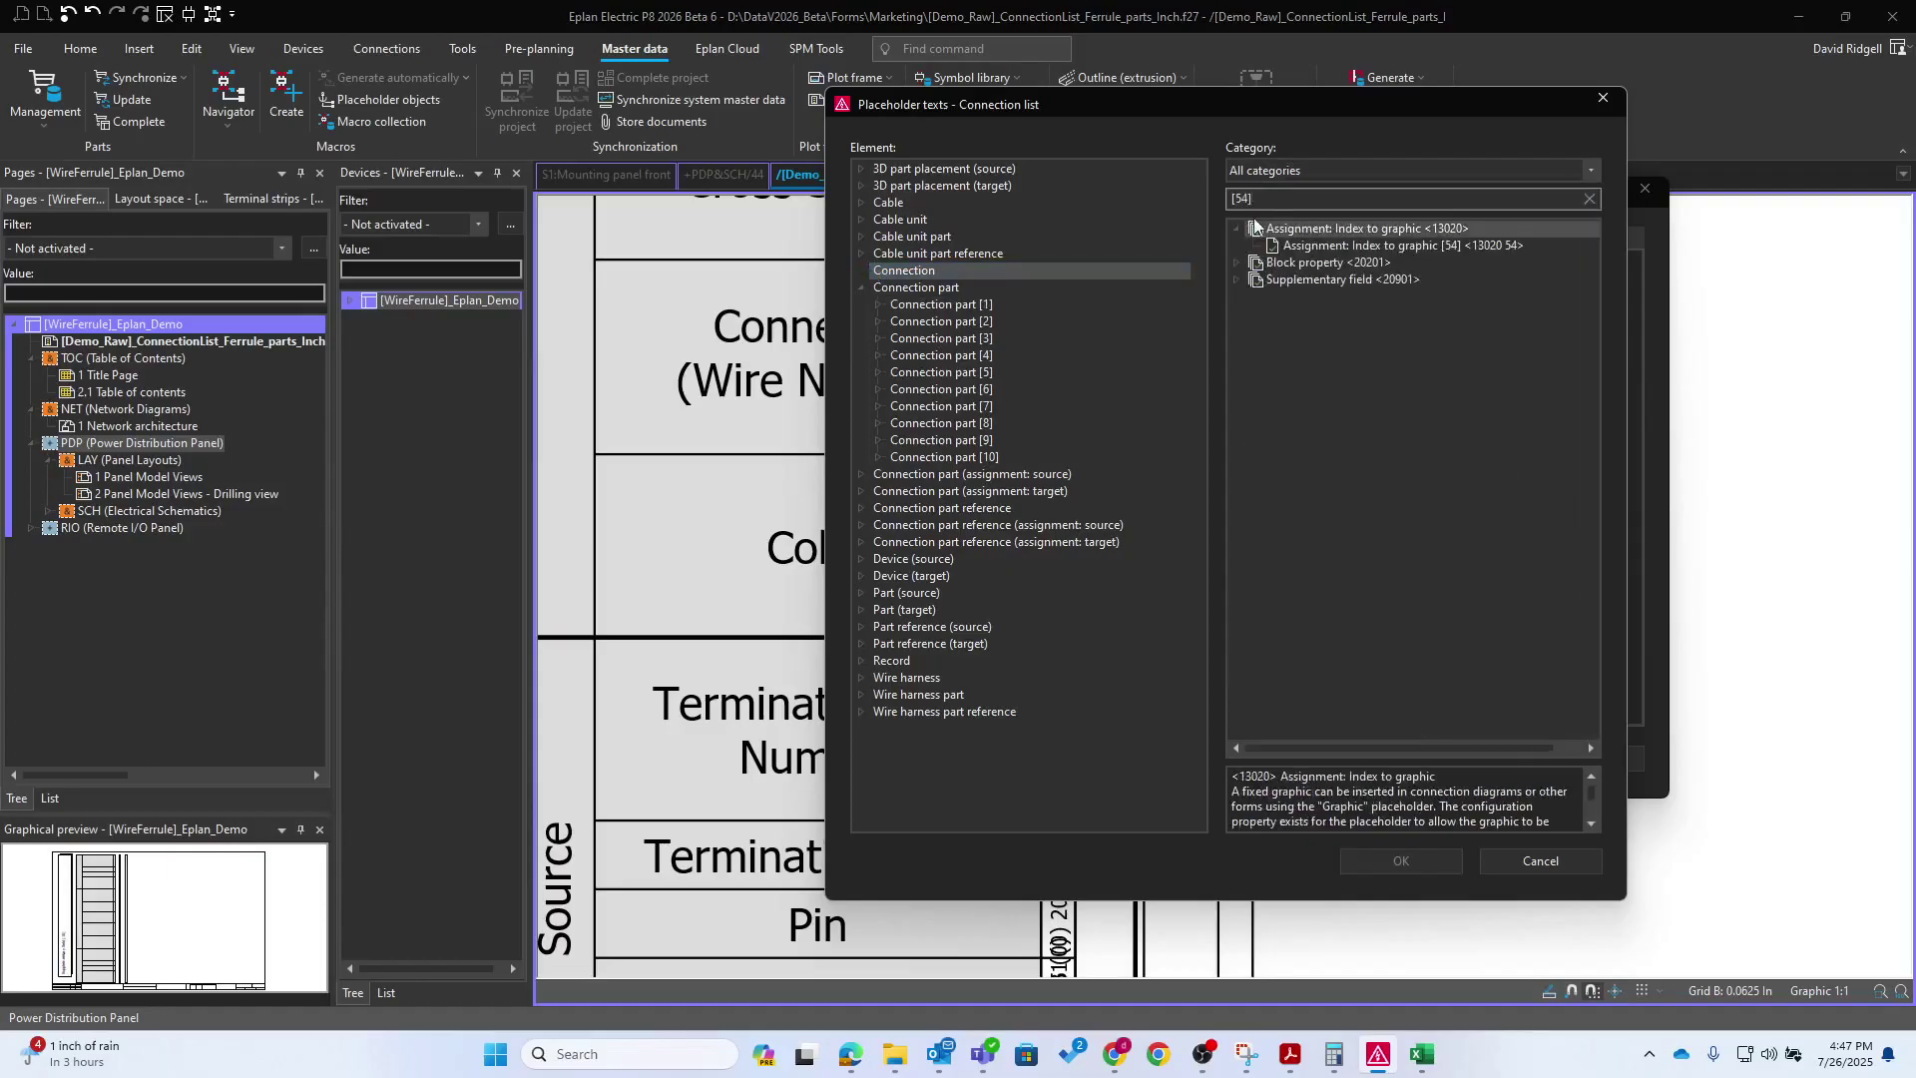
pyautogui.click(1247, 265)
pyautogui.doubleClick(1254, 281)
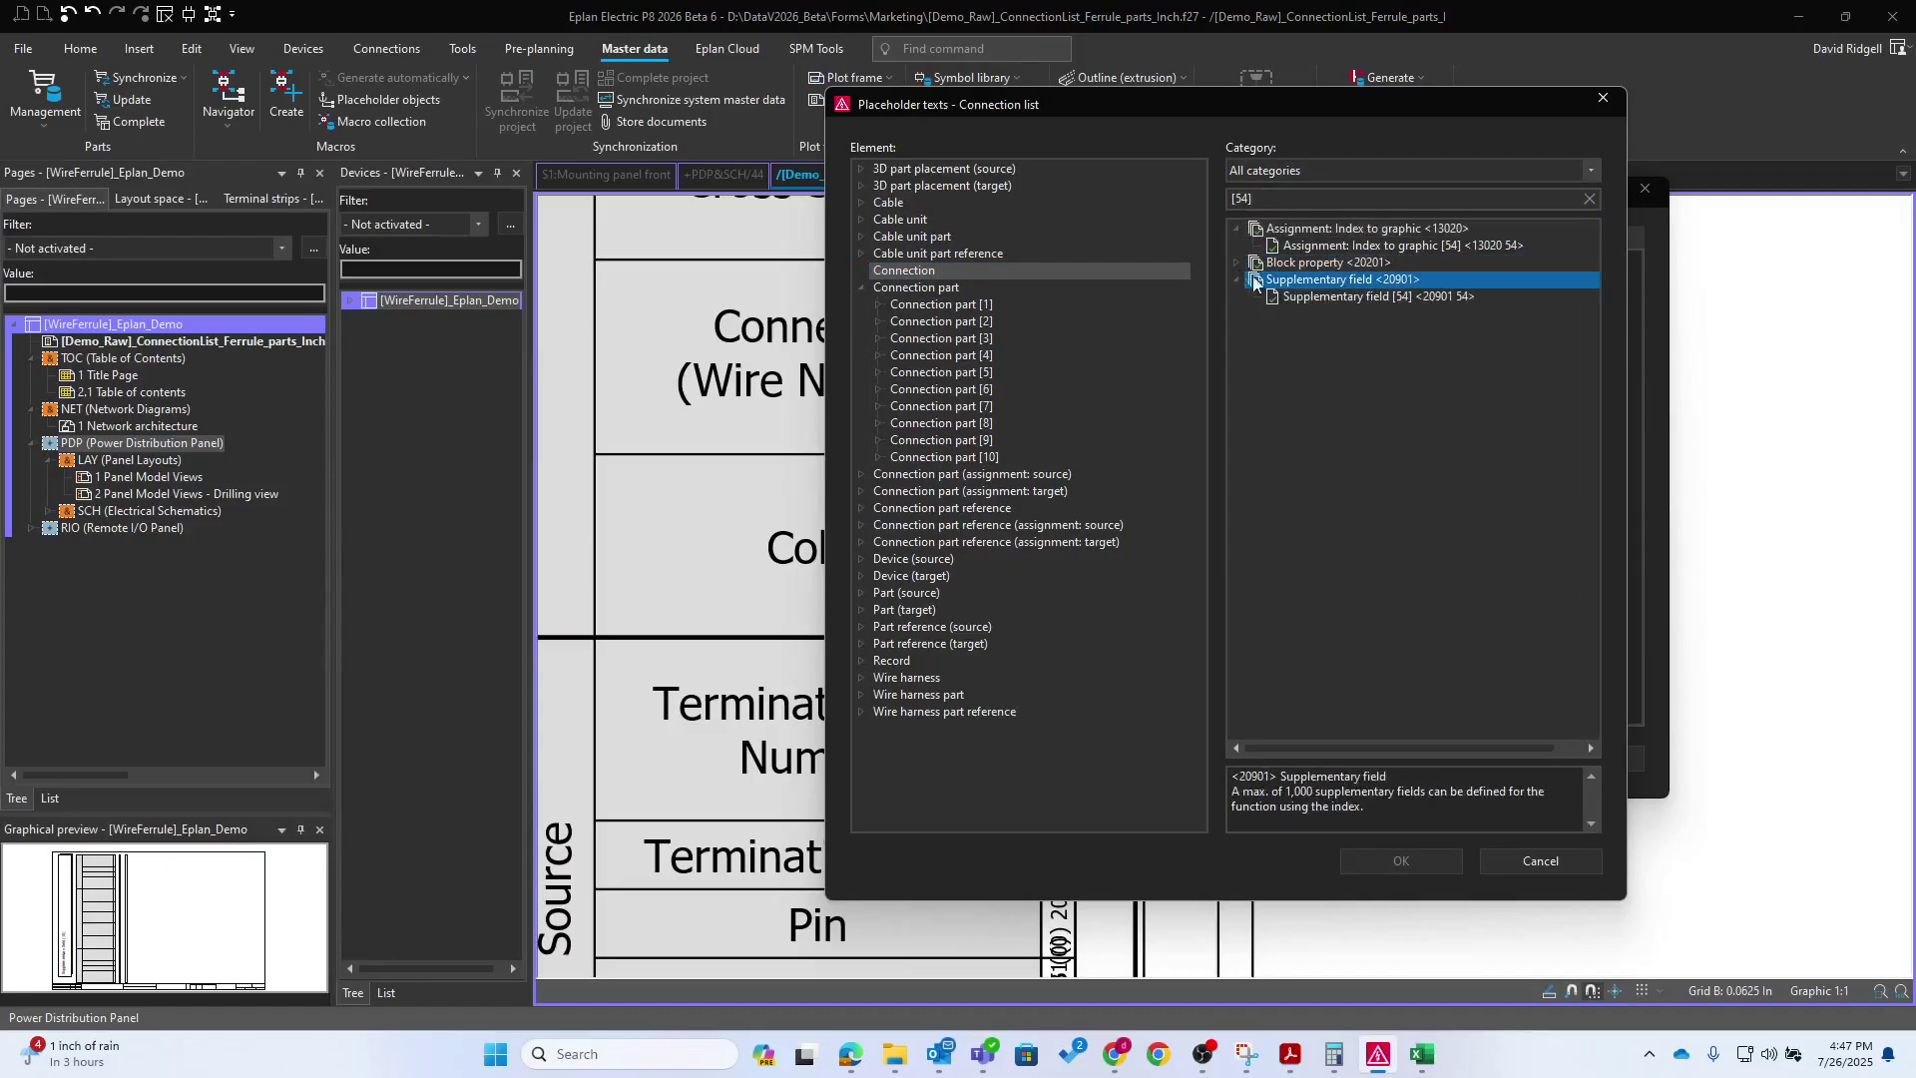
pyautogui.doubleClick(1246, 265)
pyautogui.click(1340, 281)
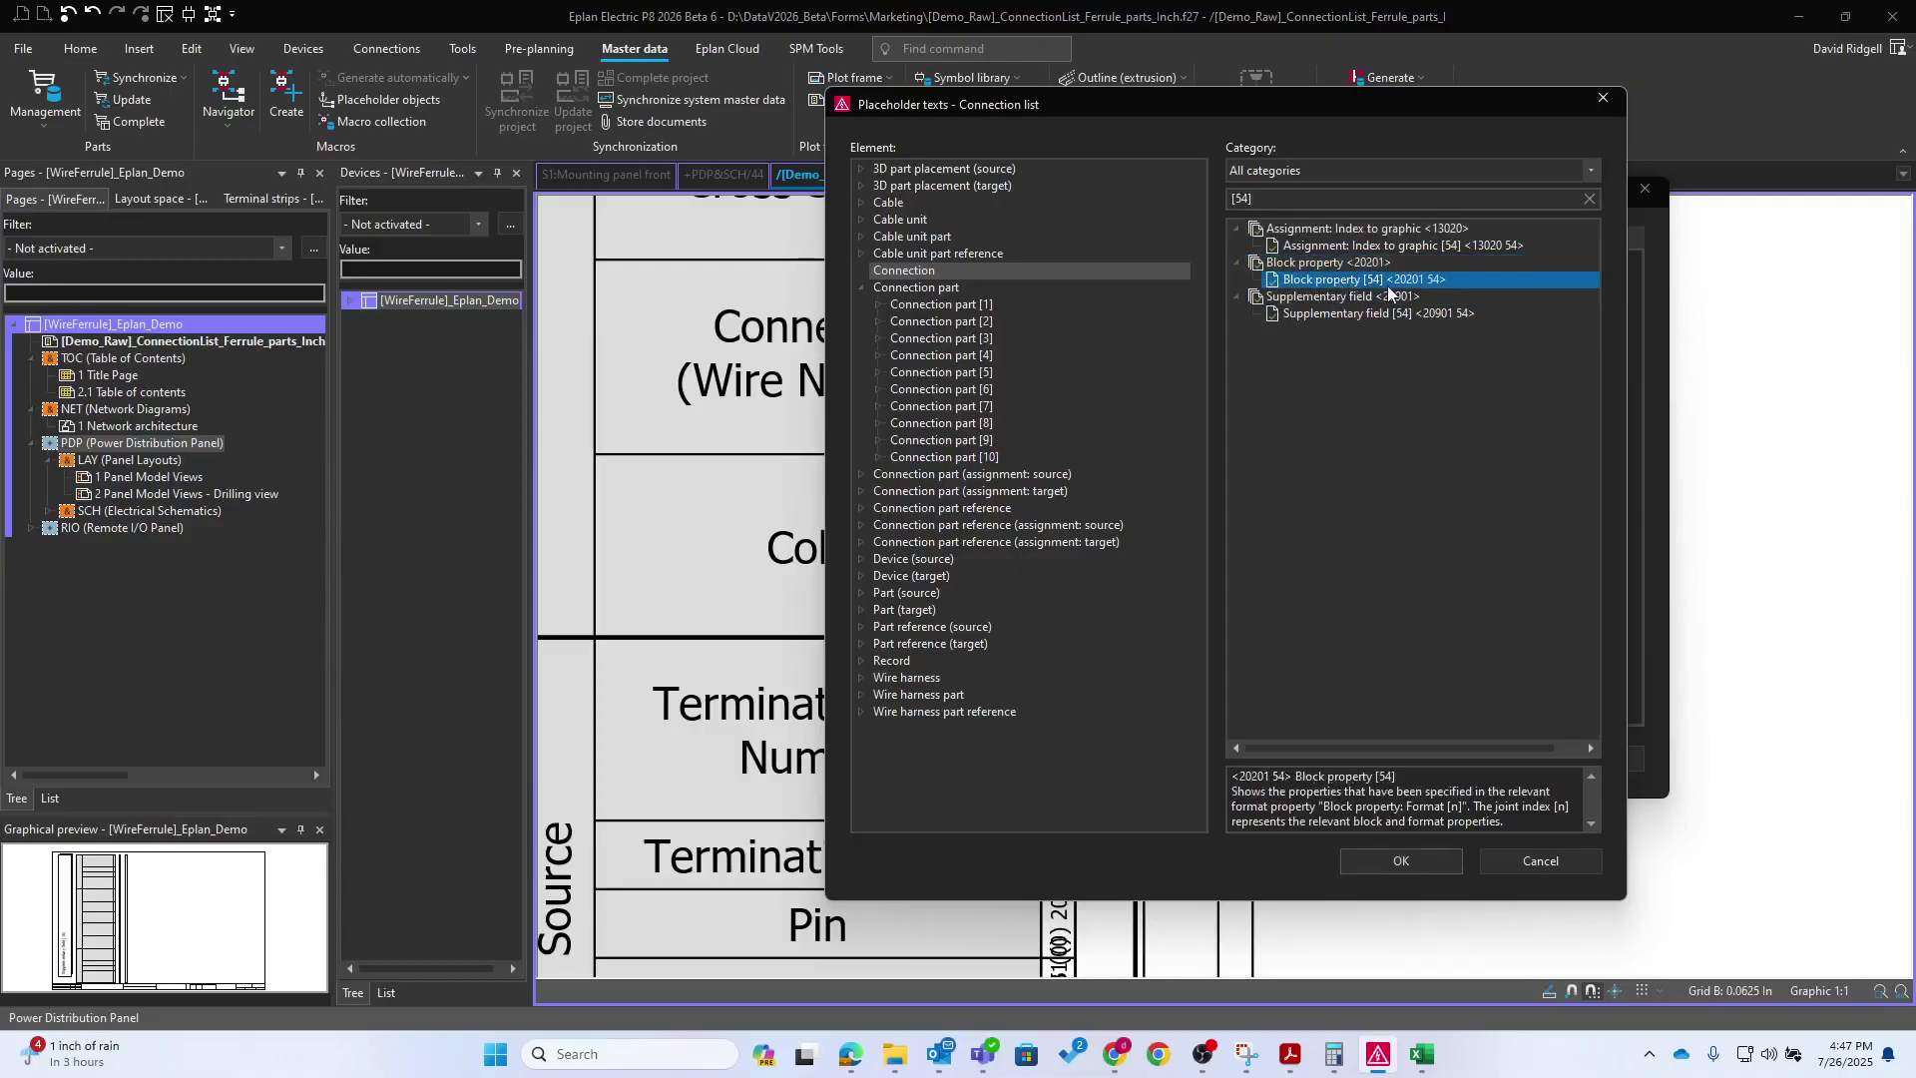
pyautogui.click(1371, 297)
pyautogui.click(1371, 283)
pyautogui.doubleClick(1382, 283)
pyautogui.click(1285, 763)
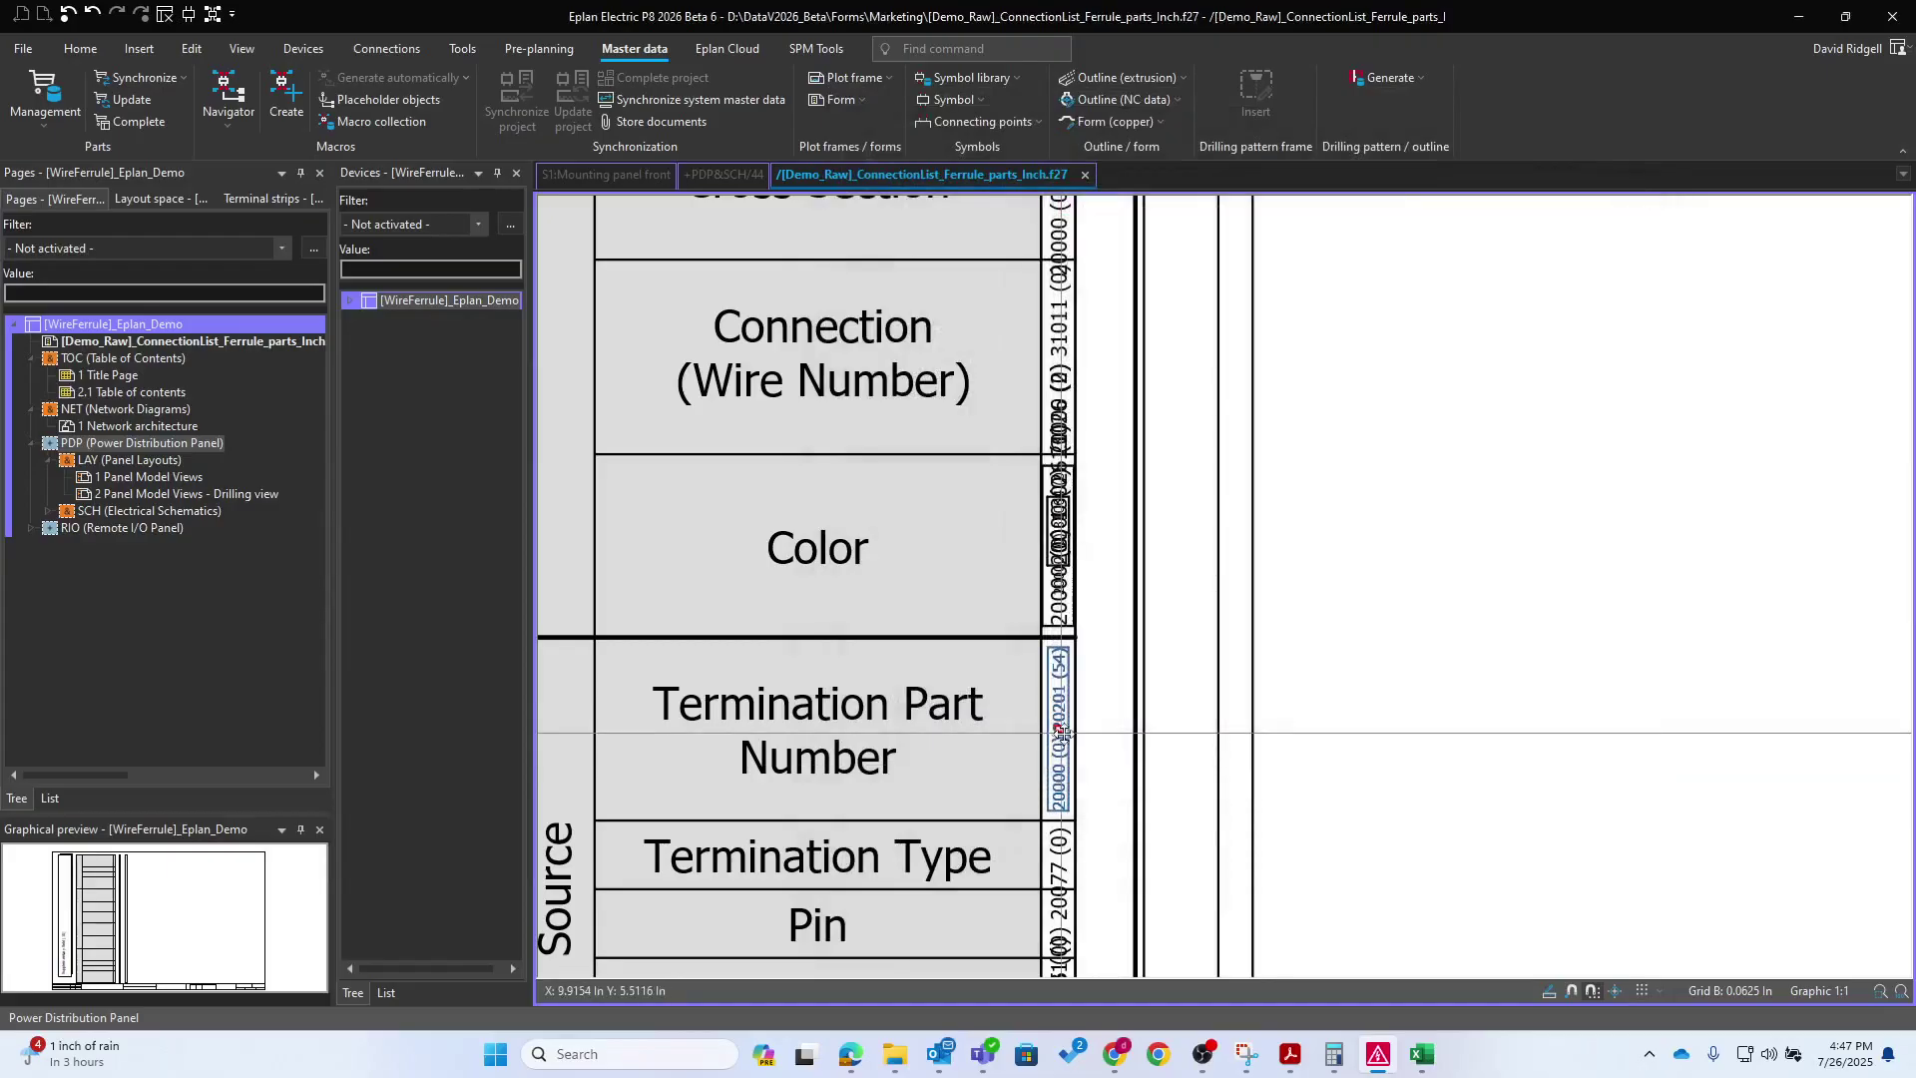
# Copy the placeholder into the Target Termination Part Number row and set it to Block property [55]
pyautogui.press('m')
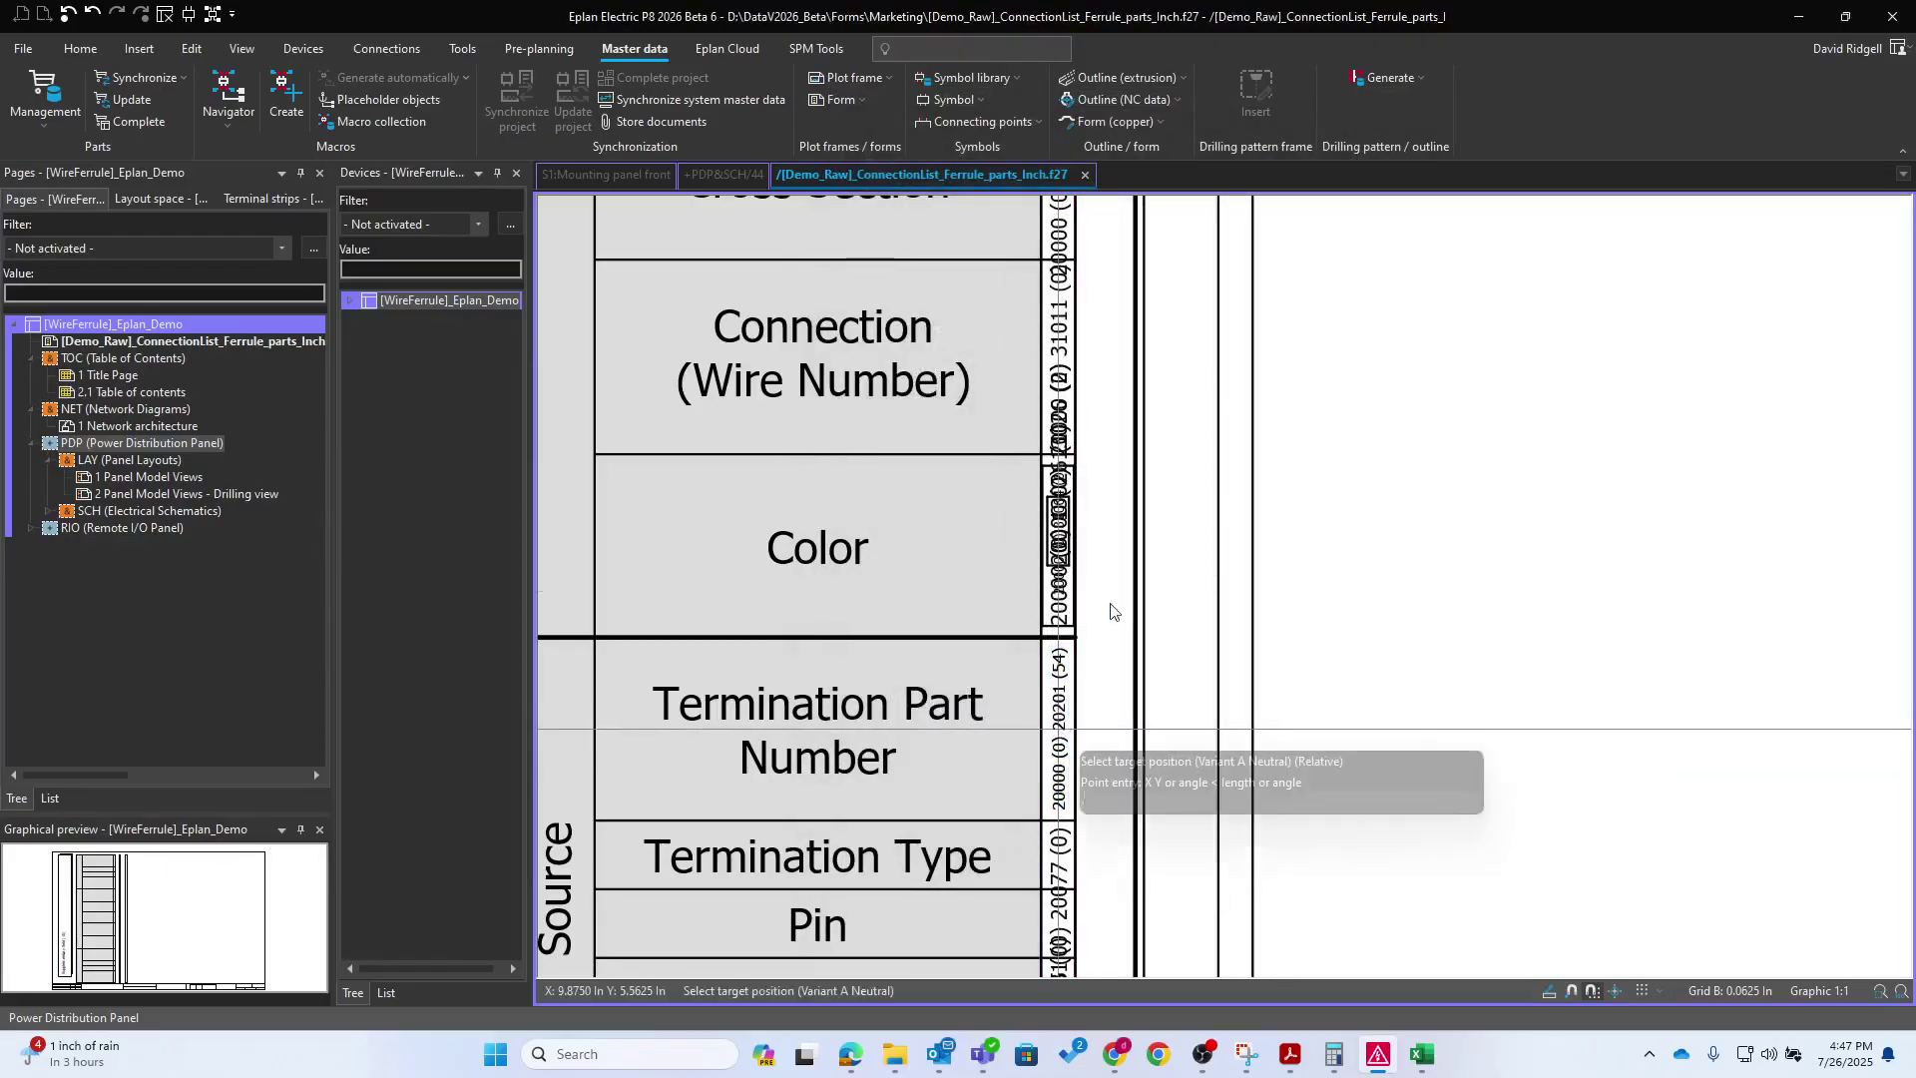
pyautogui.keyDown('ctrl'); pyautogui.scroll(5, 1137, 330); pyautogui.keyUp('ctrl')
pyautogui.scroll(2, 1105, 640)
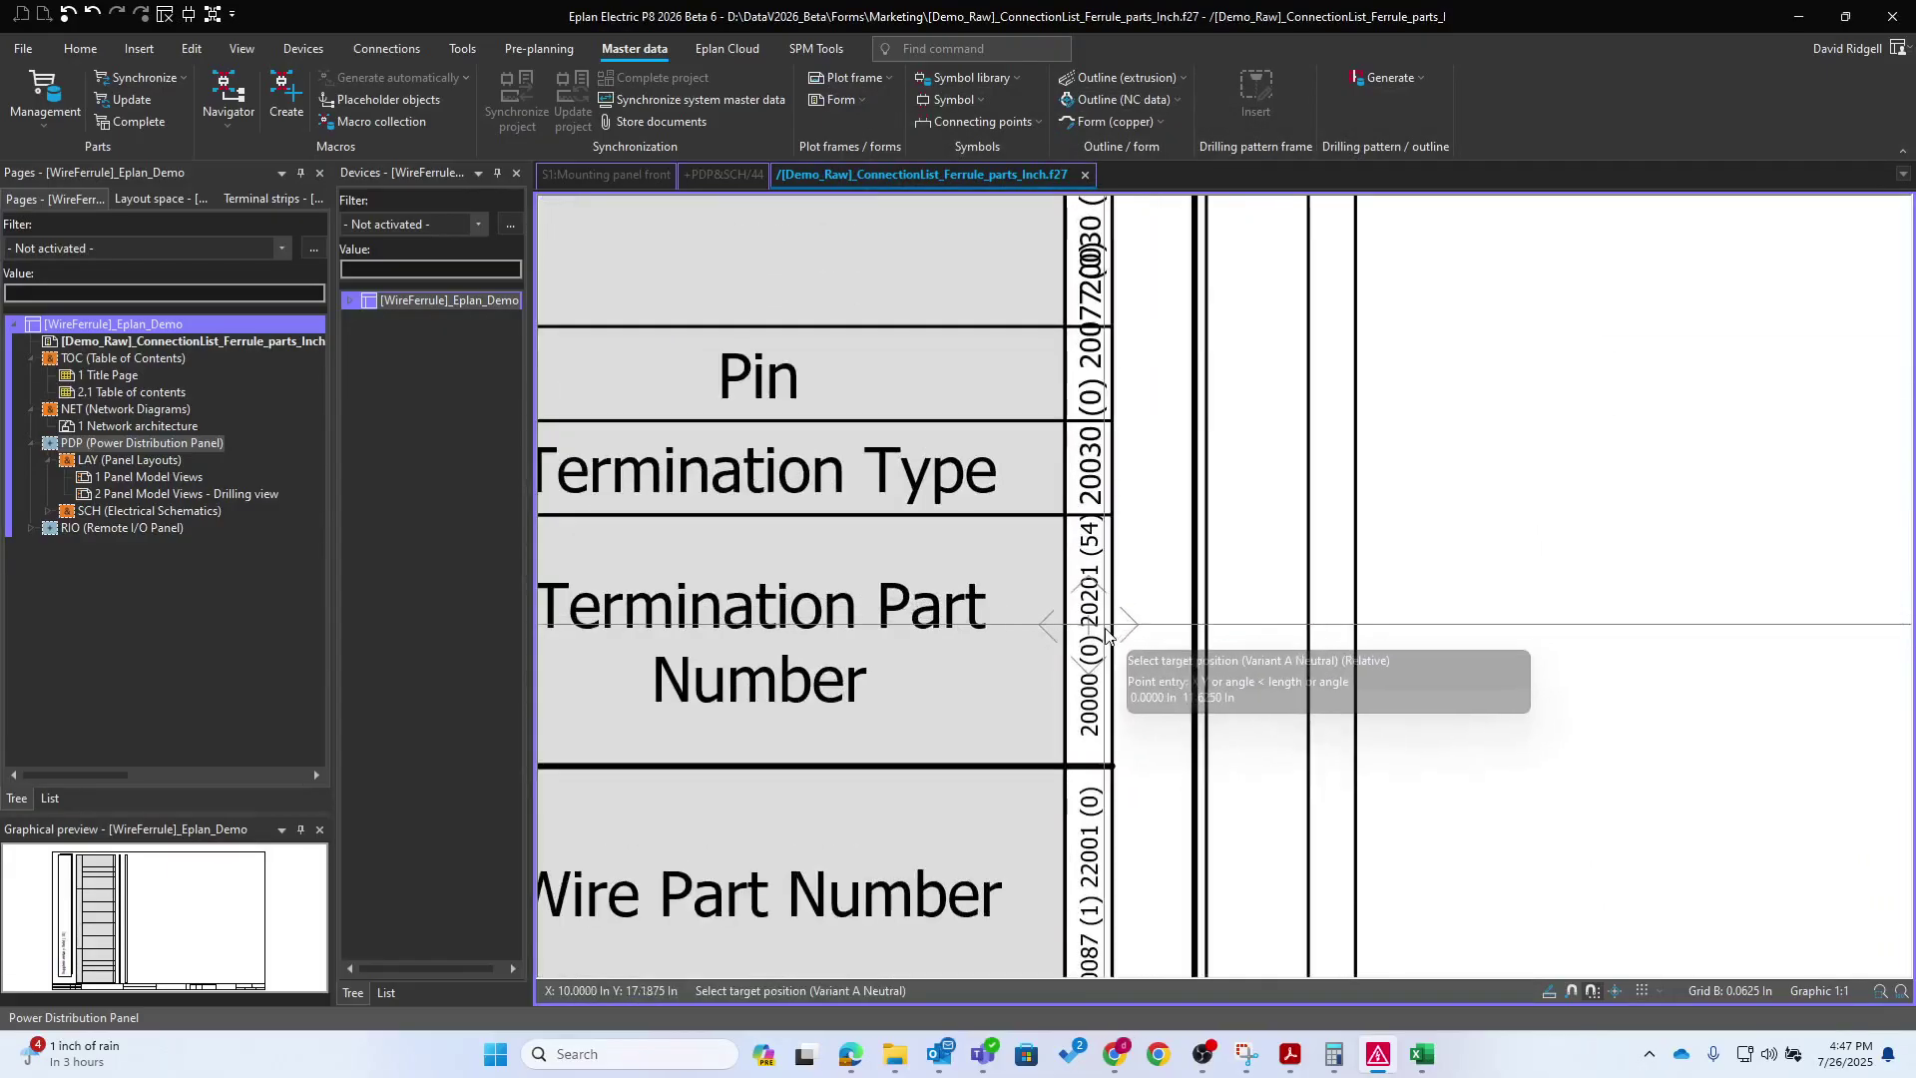
pyautogui.click(1092, 627)
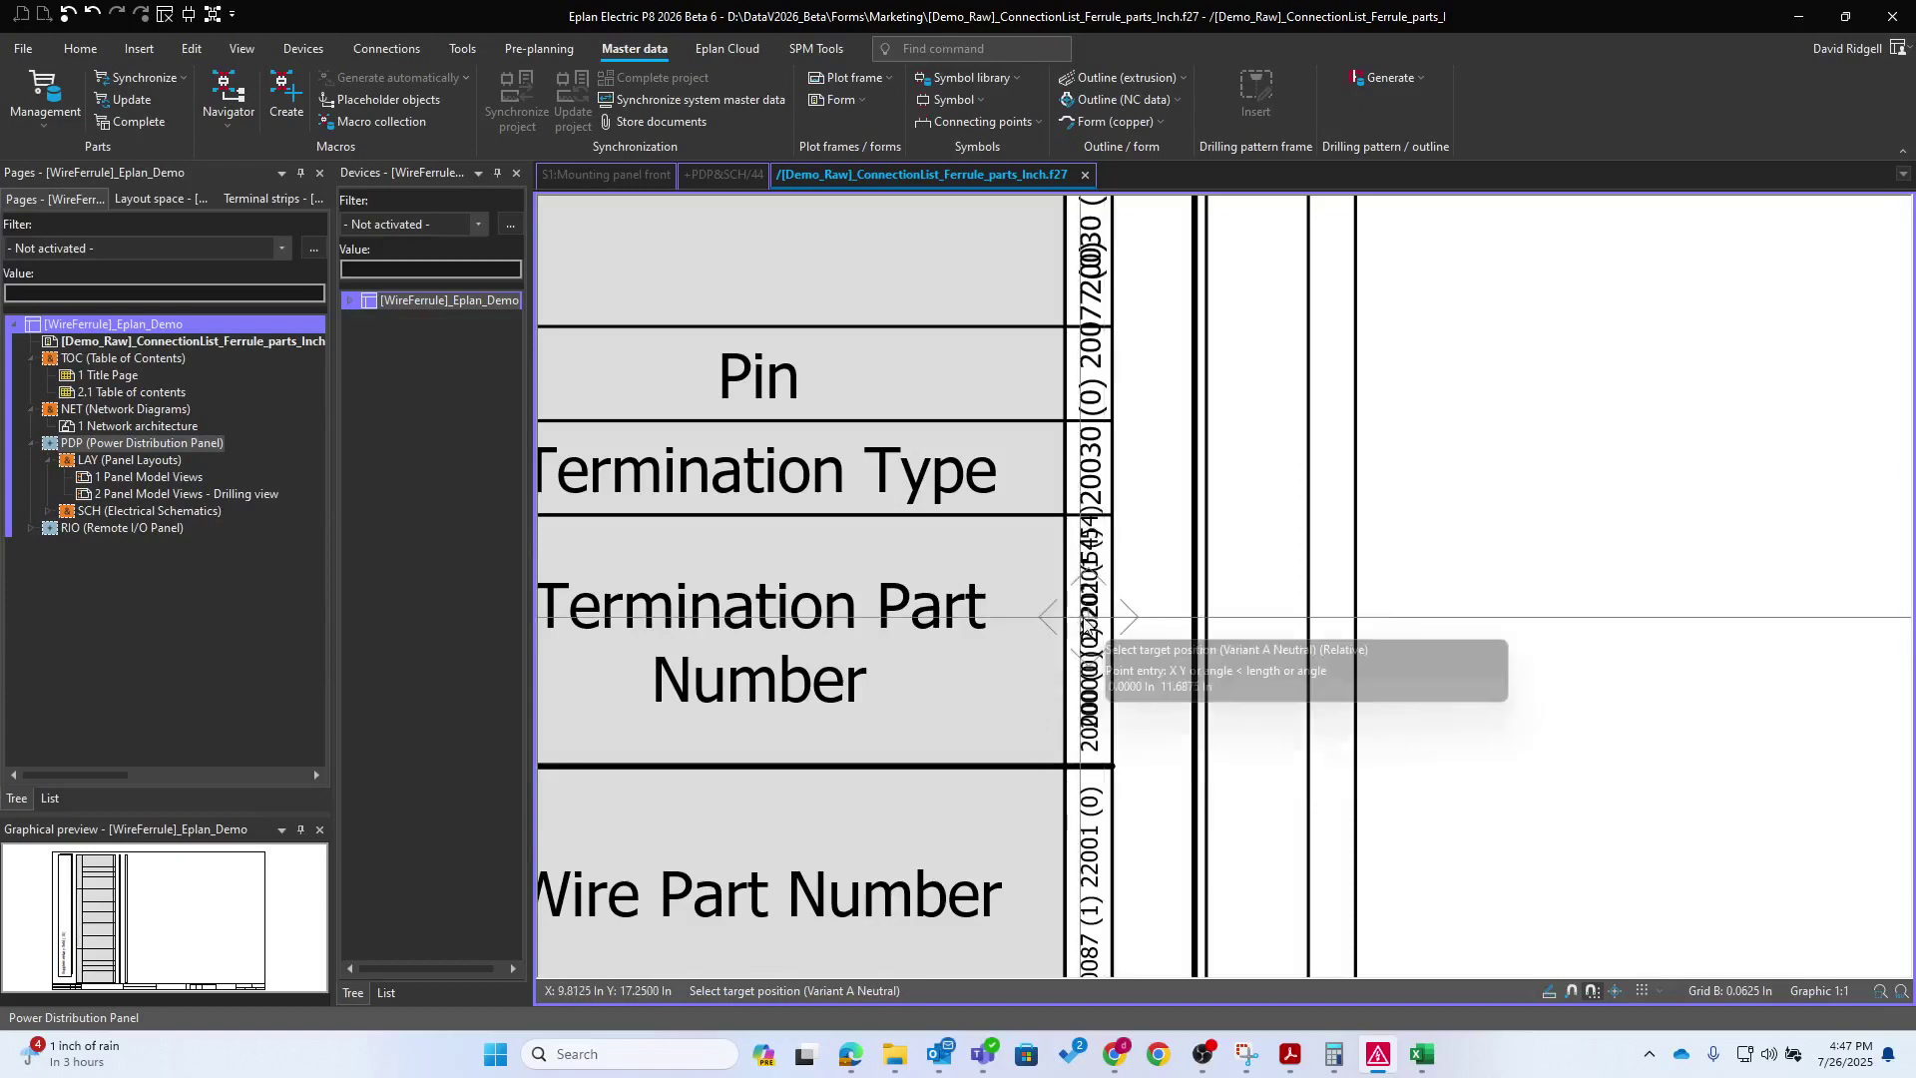
pyautogui.doubleClick(1091, 619)
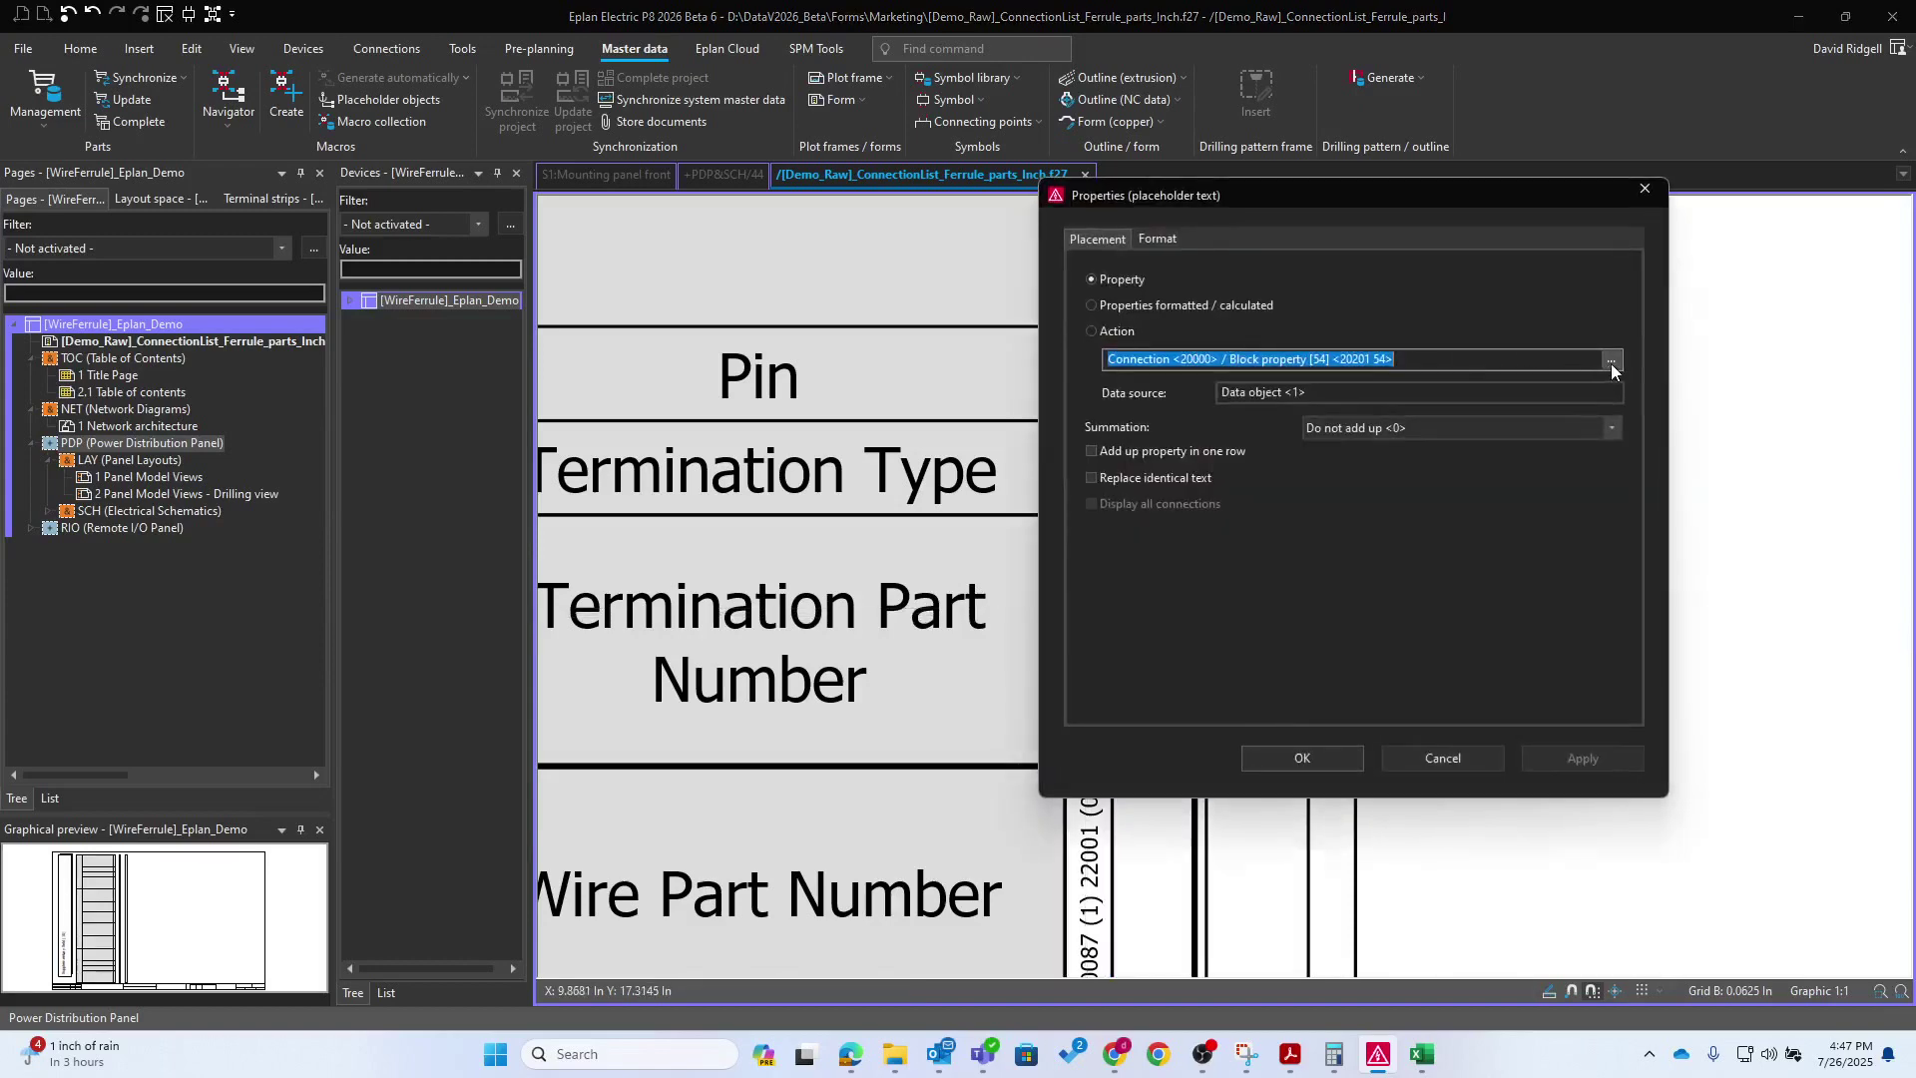
pyautogui.click(1613, 369)
pyautogui.click(1380, 698)
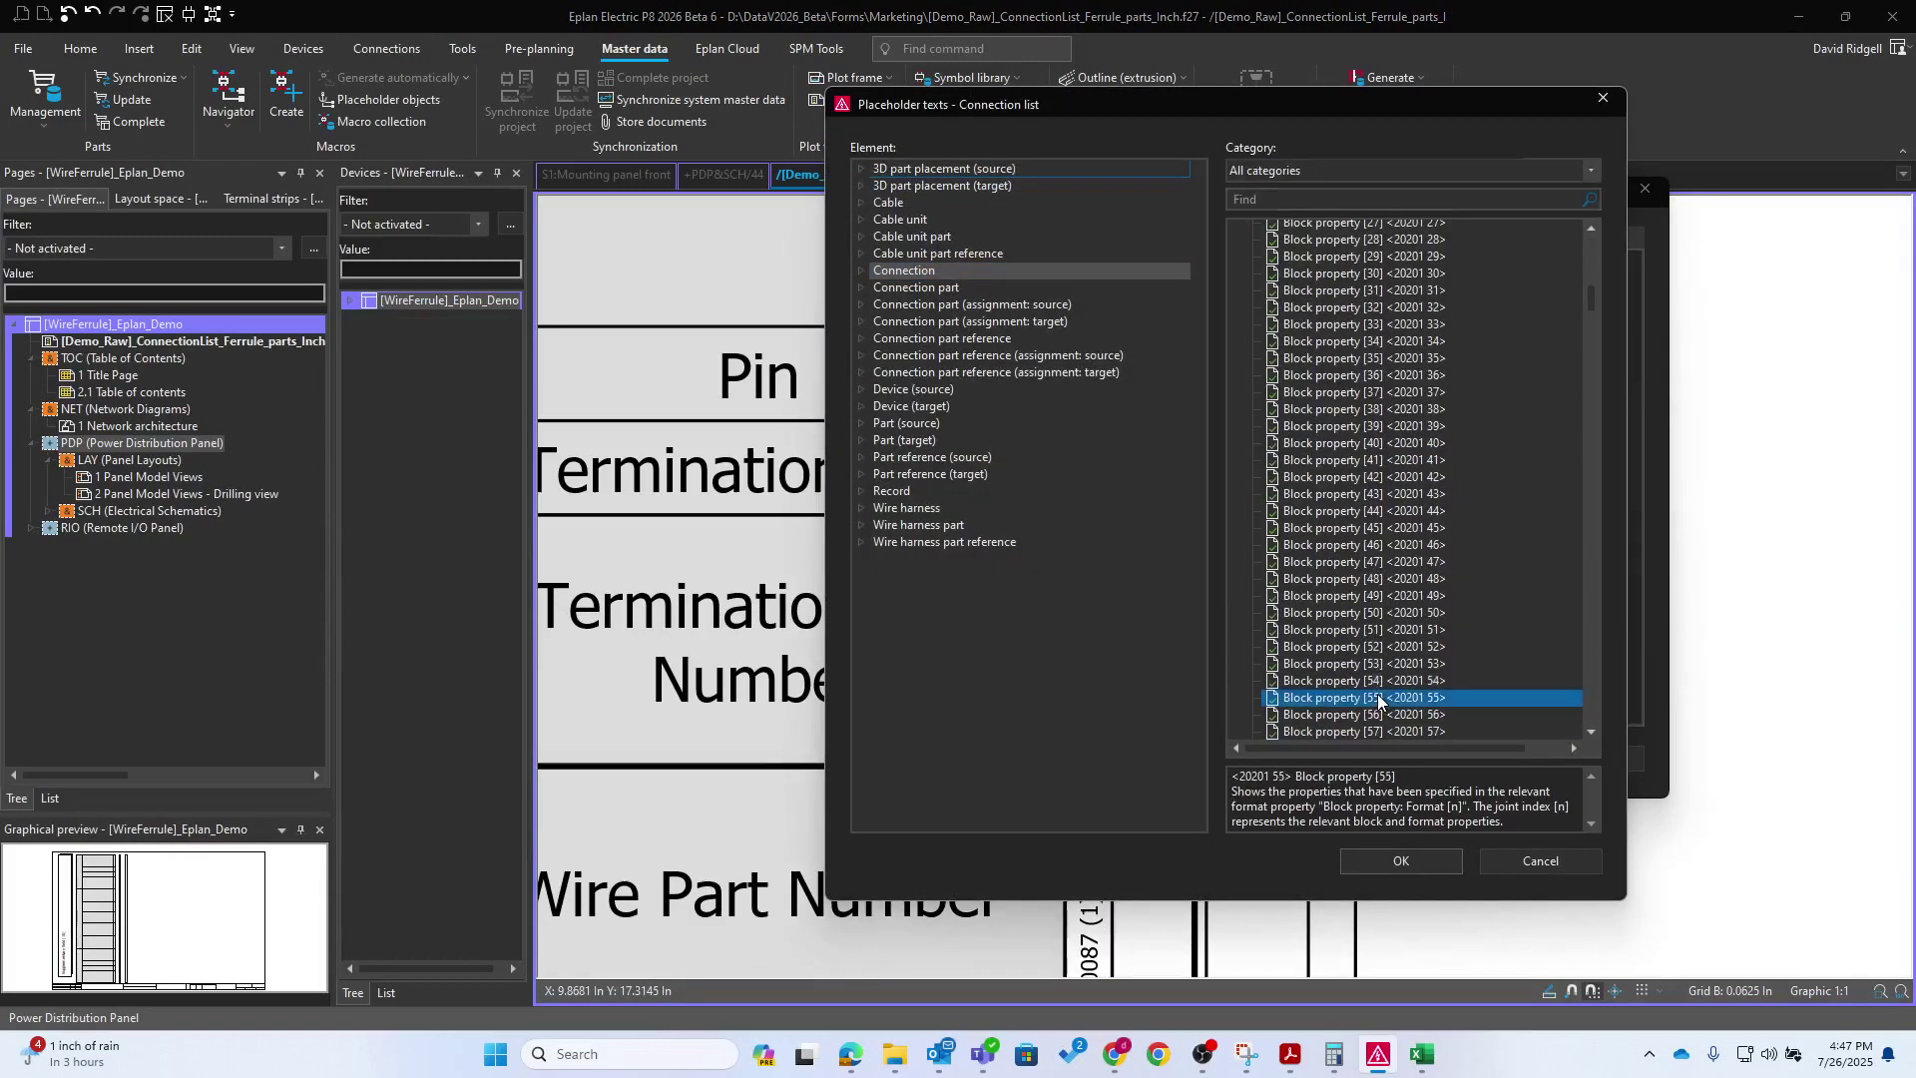
pyautogui.doubleClick(1380, 698)
pyautogui.click(1324, 757)
pyautogui.scroll(-2, 1175, 588)
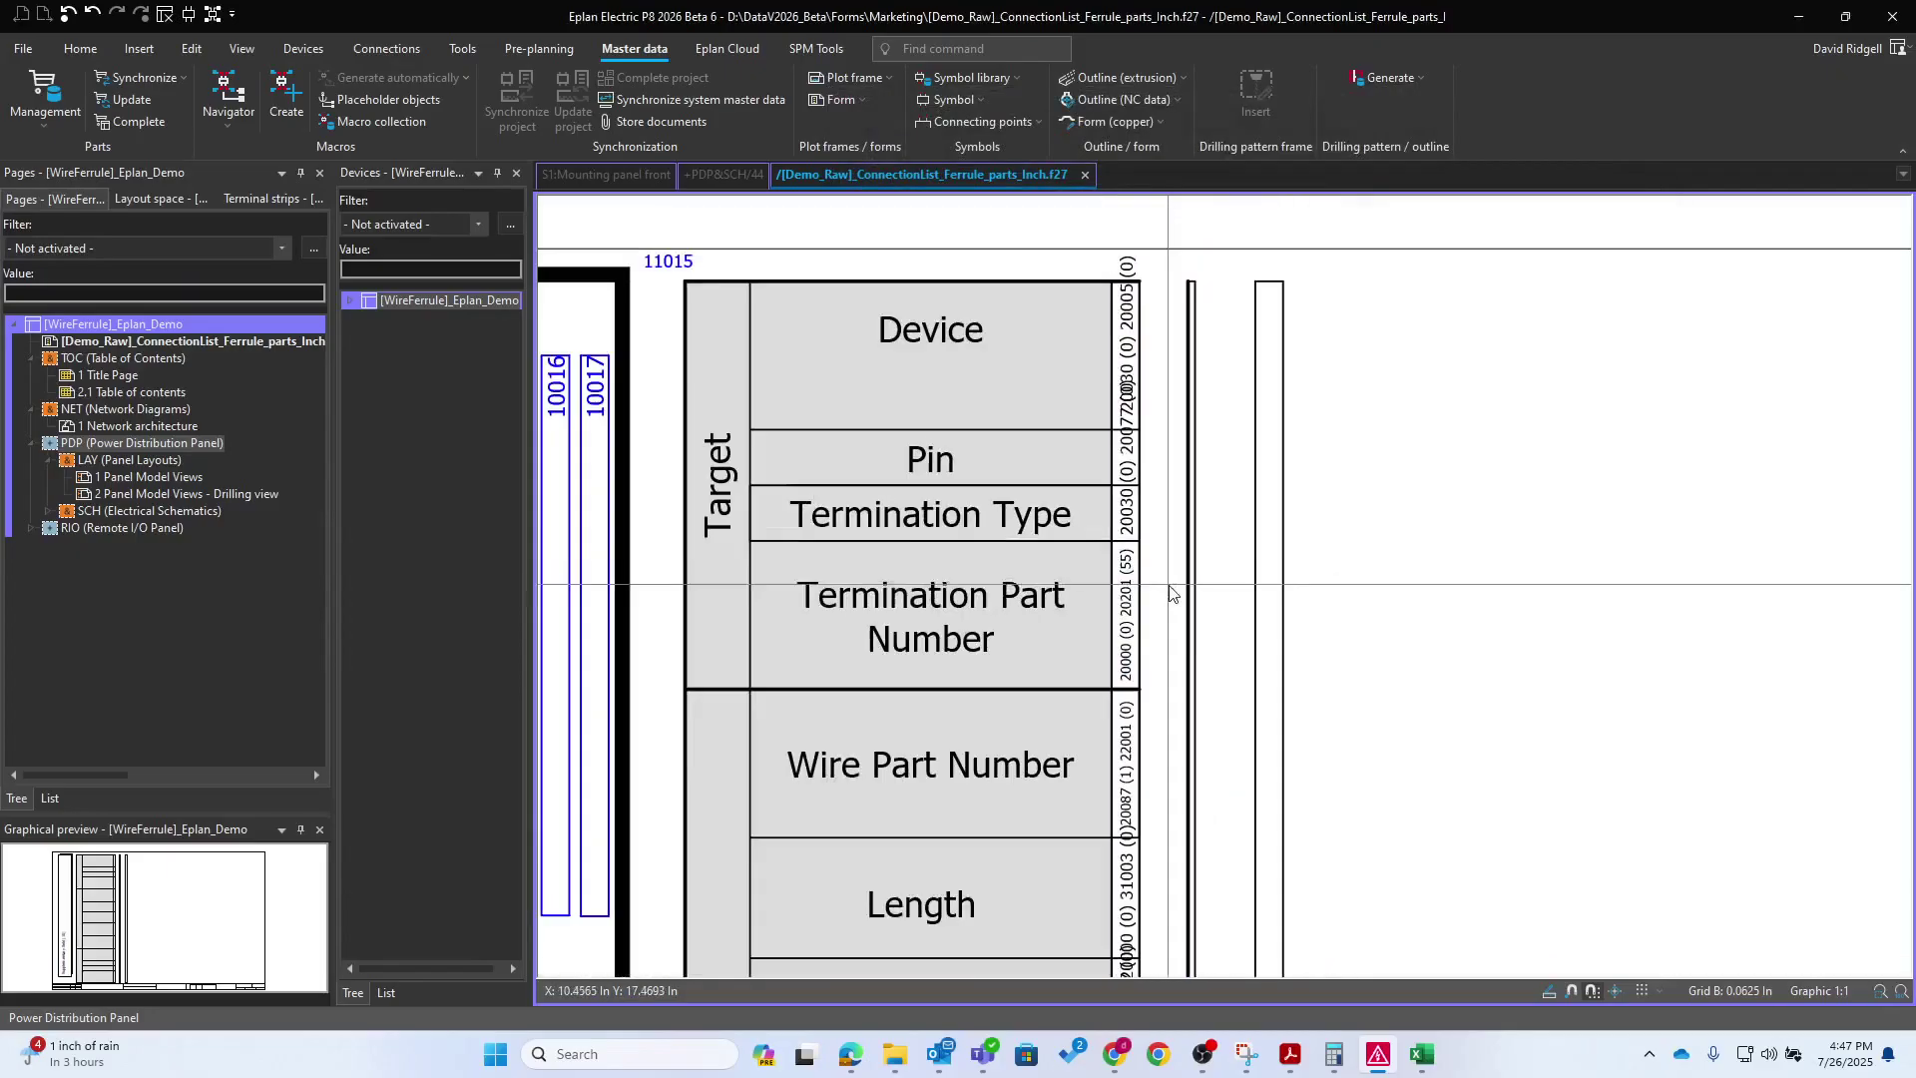
# Move the colour graphic placeholder from the Color row to beside the table
pyautogui.scroll(-1, 1171, 593)
pyautogui.keyDown('ctrl'); pyautogui.scroll(-2, 1163, 620); pyautogui.keyUp('ctrl')
pyautogui.scroll(1, 1183, 363)
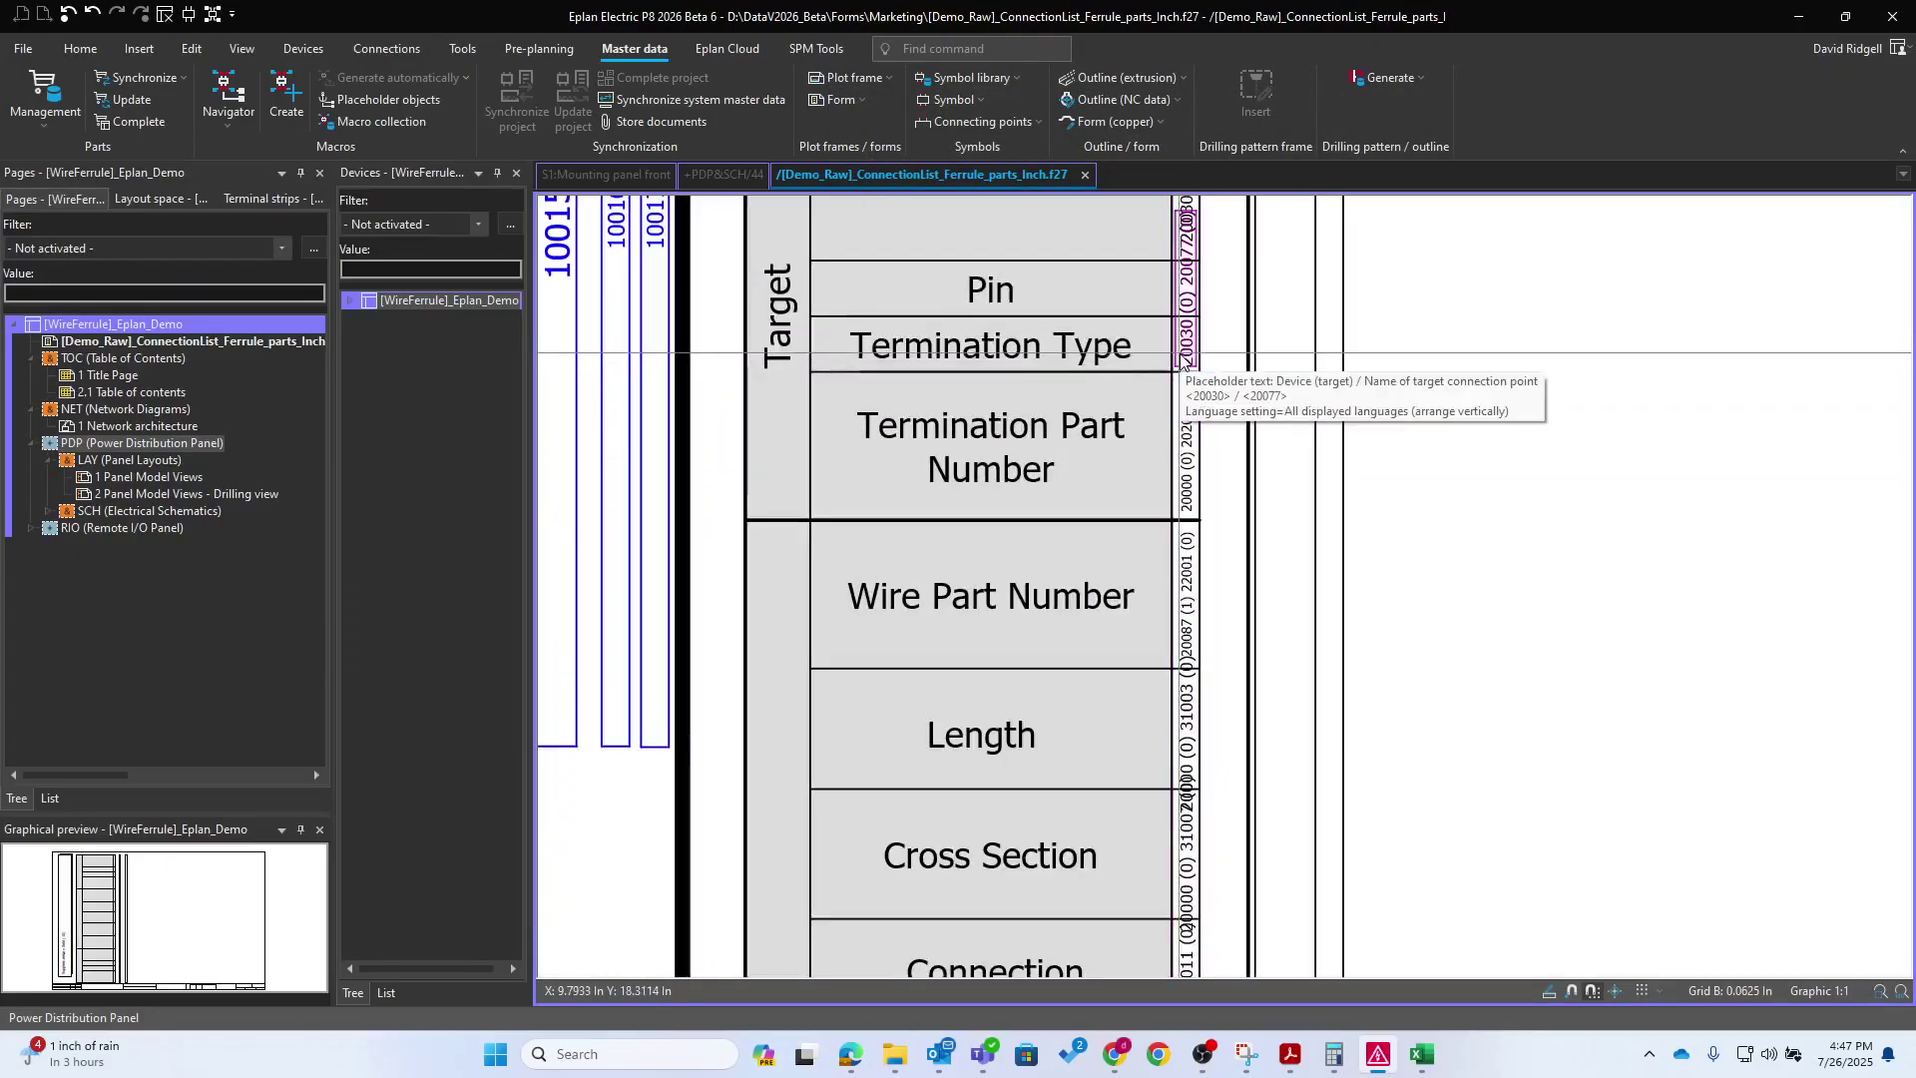
pyautogui.scroll(-1, 1248, 434)
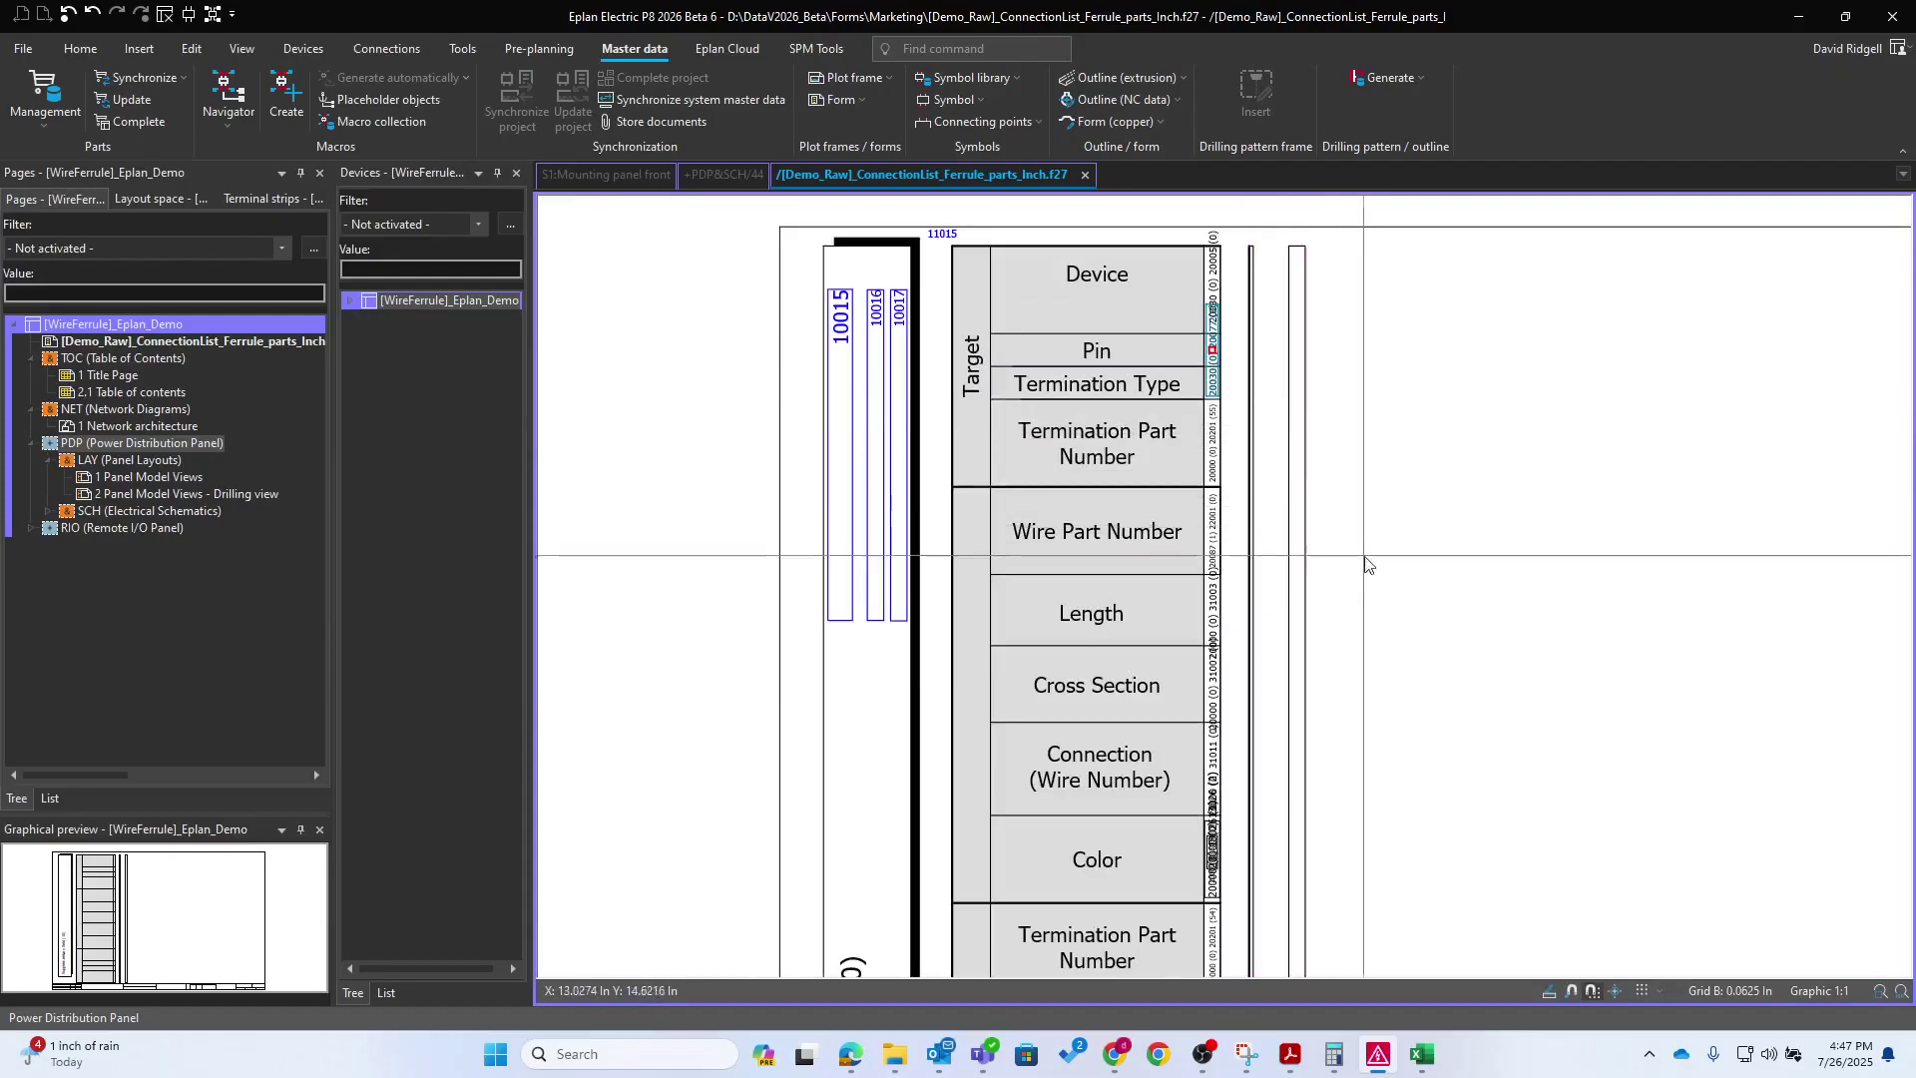
pyautogui.keyDown('ctrl'); pyautogui.scroll(-2, 1471, 603); pyautogui.keyUp('ctrl')
pyautogui.scroll(1, 1317, 608)
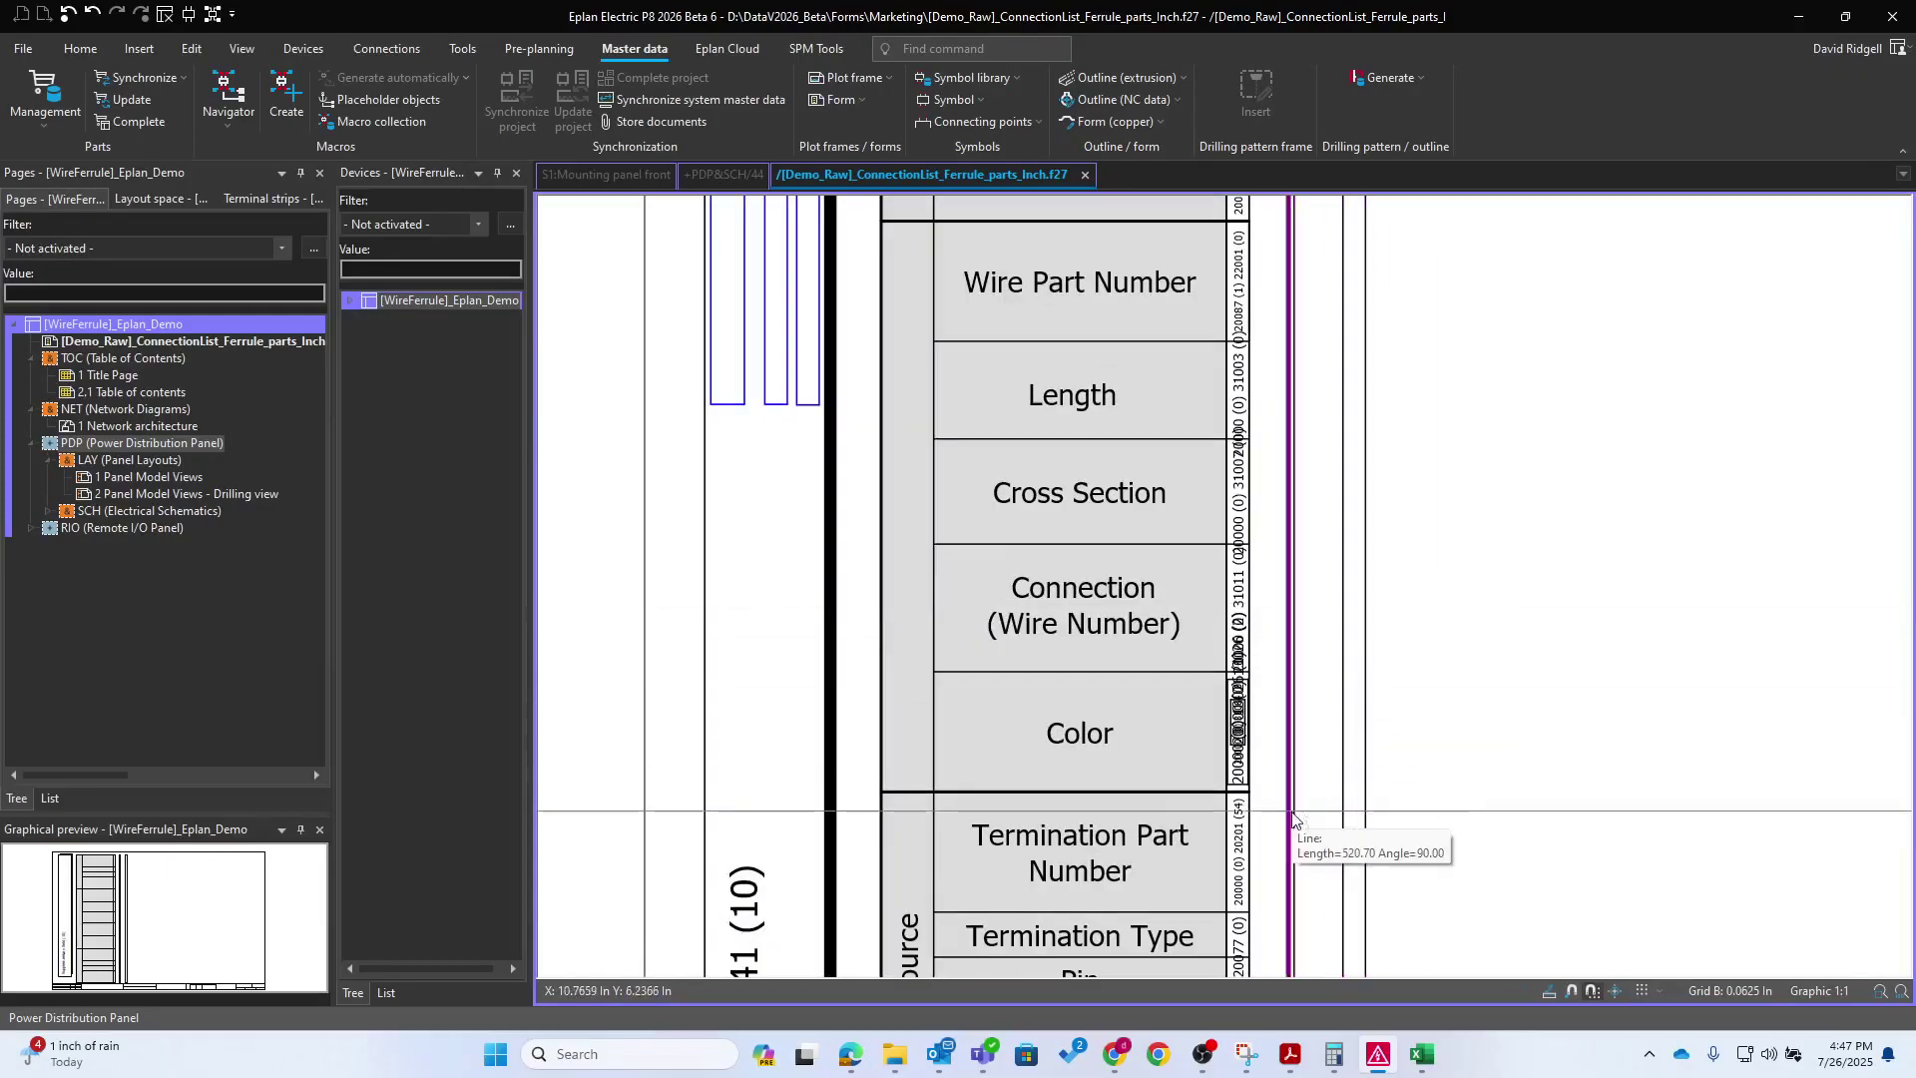
pyautogui.scroll(1, 1293, 818)
pyautogui.click(1226, 778)
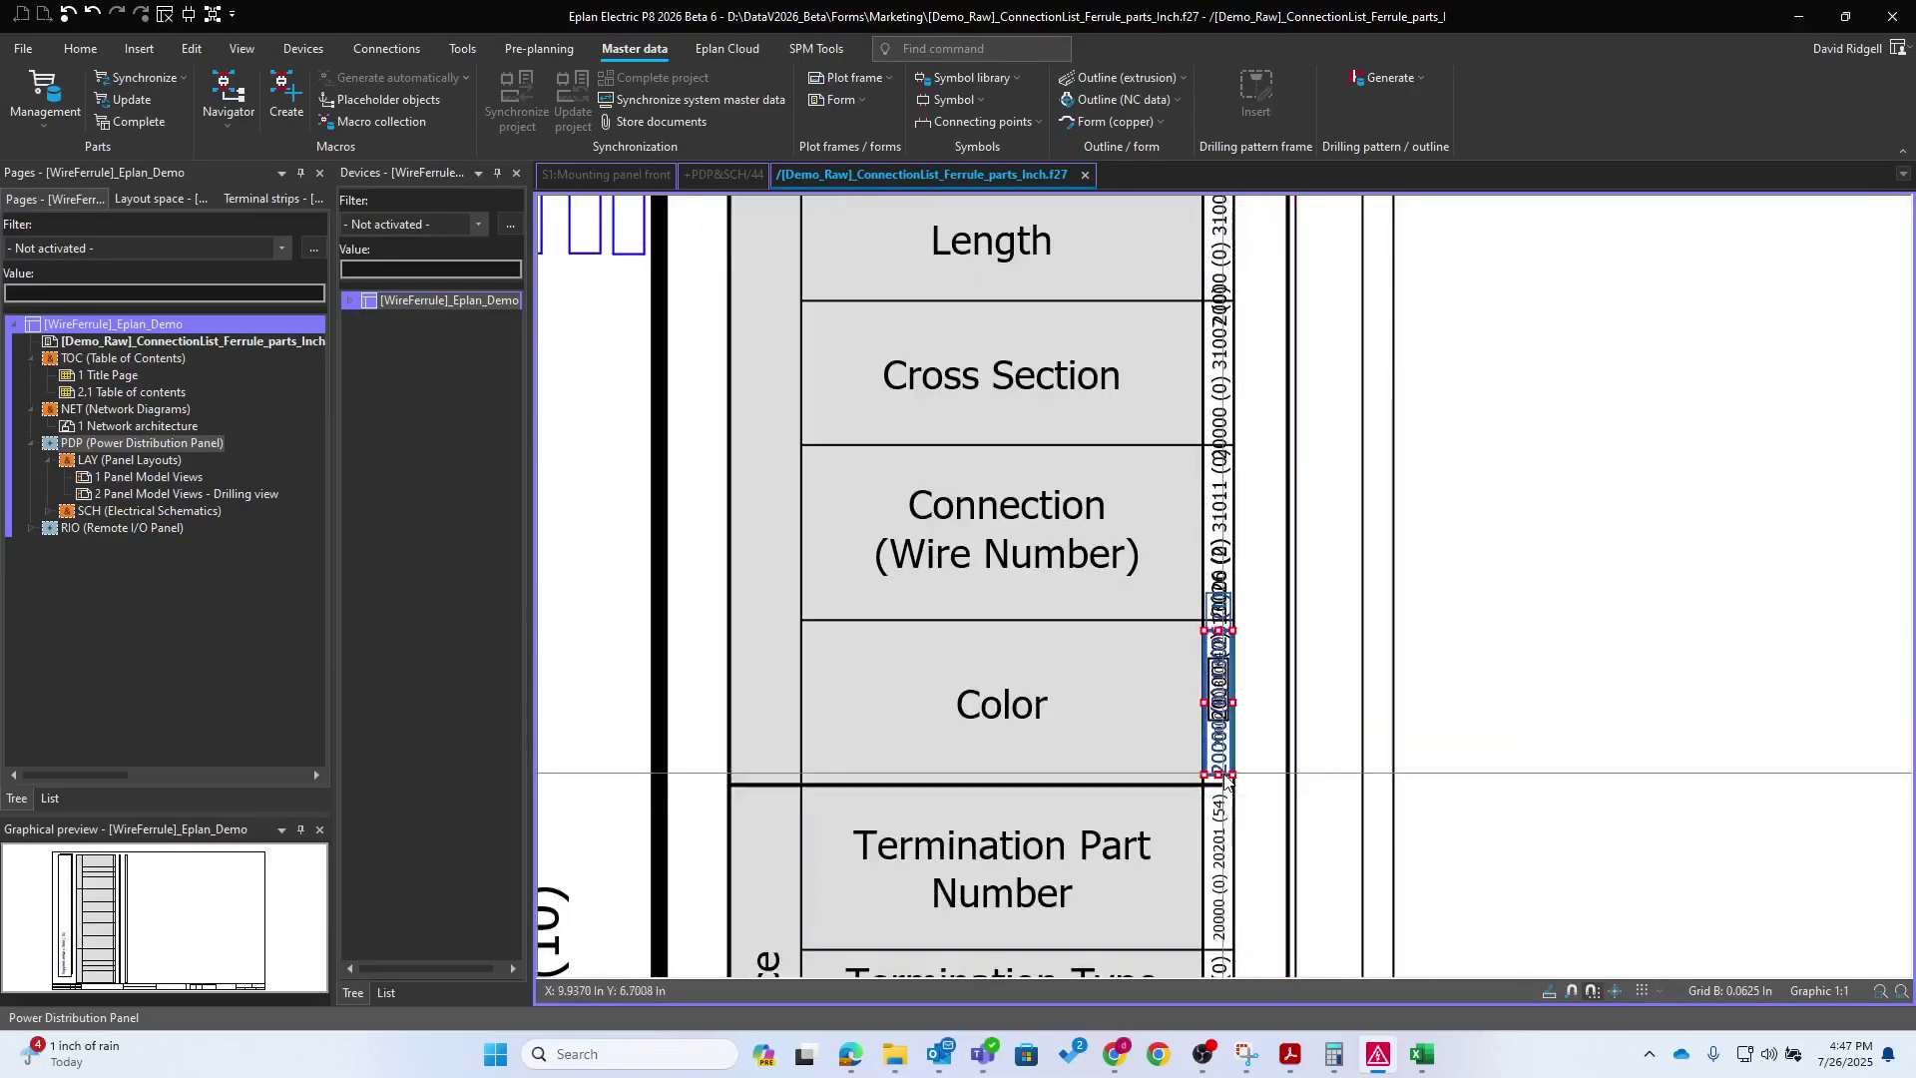
pyautogui.scroll(1, 1227, 780)
pyautogui.moveTo(1226, 781); pyautogui.dragTo(1661, 602)
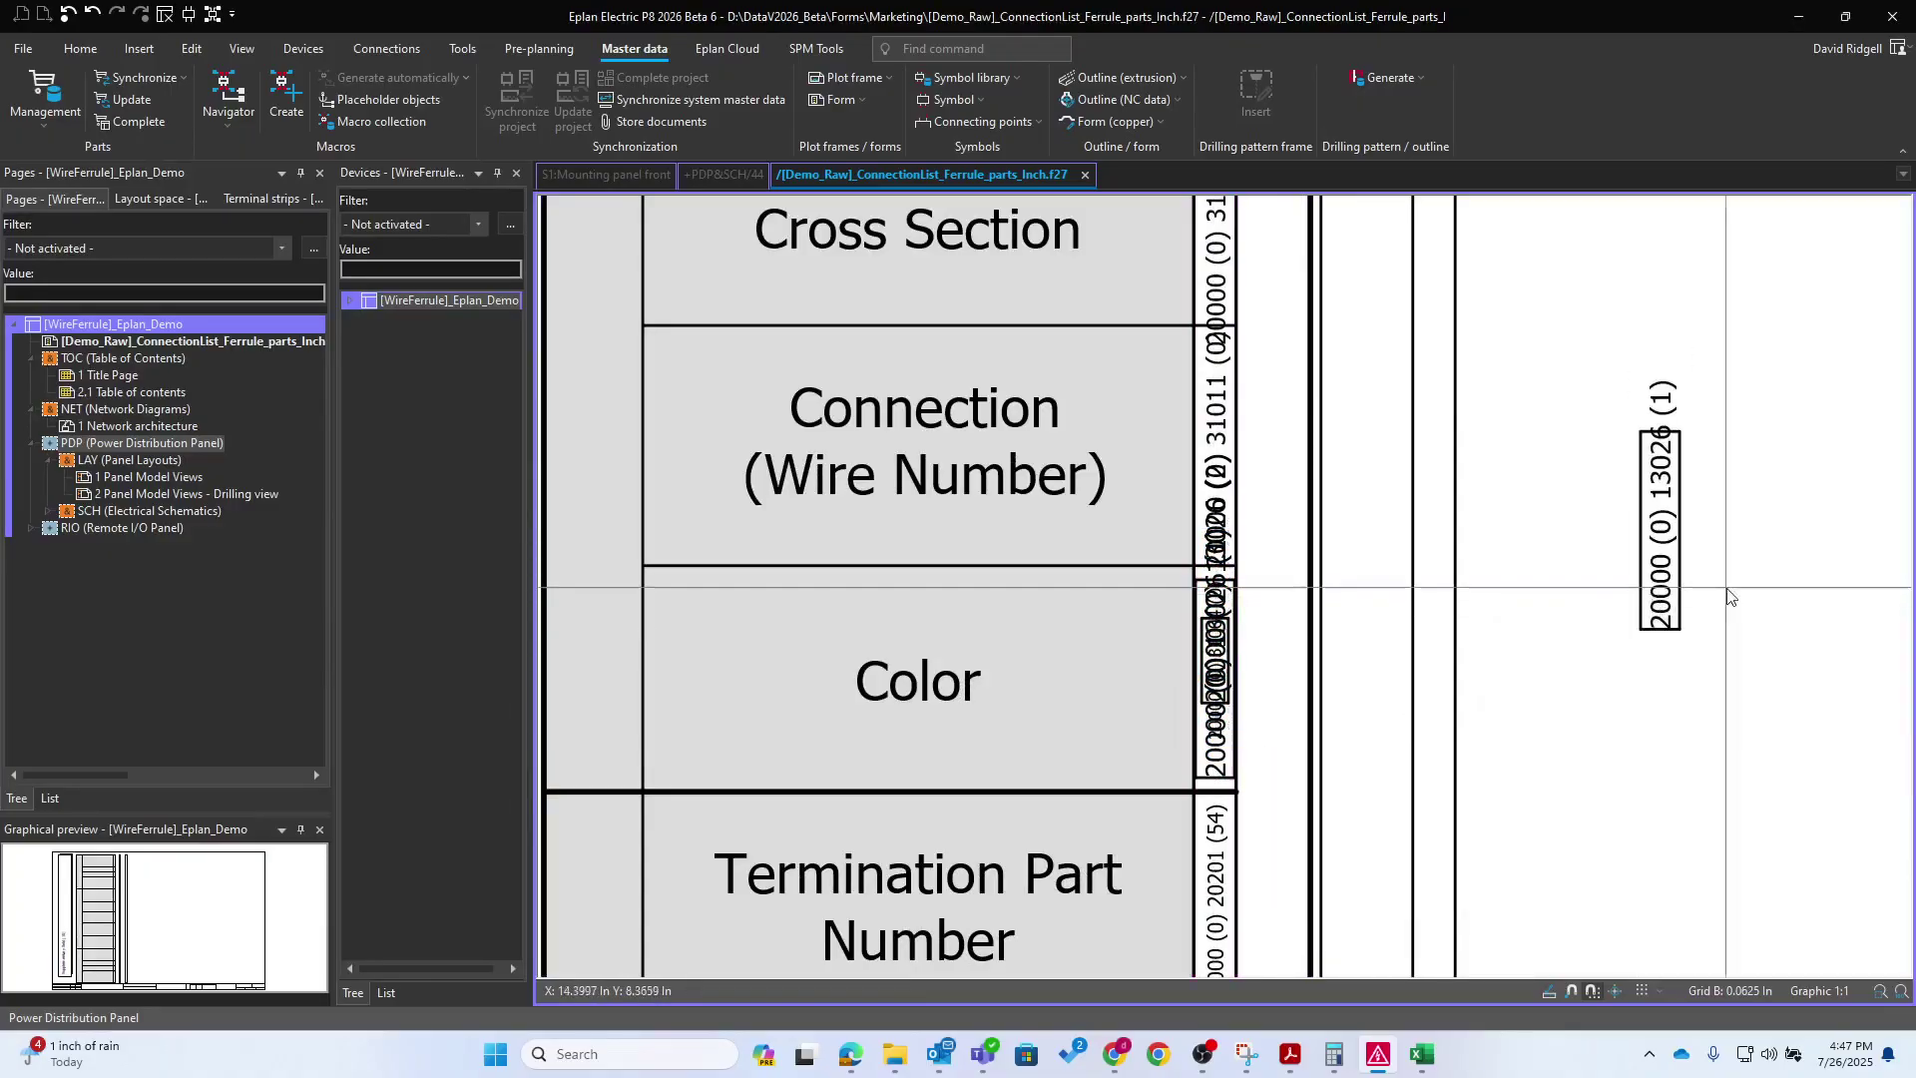
# Activate its alignment box, with Fit graphic set to Always and Display set to Image file
pyautogui.doubleClick(1665, 609)
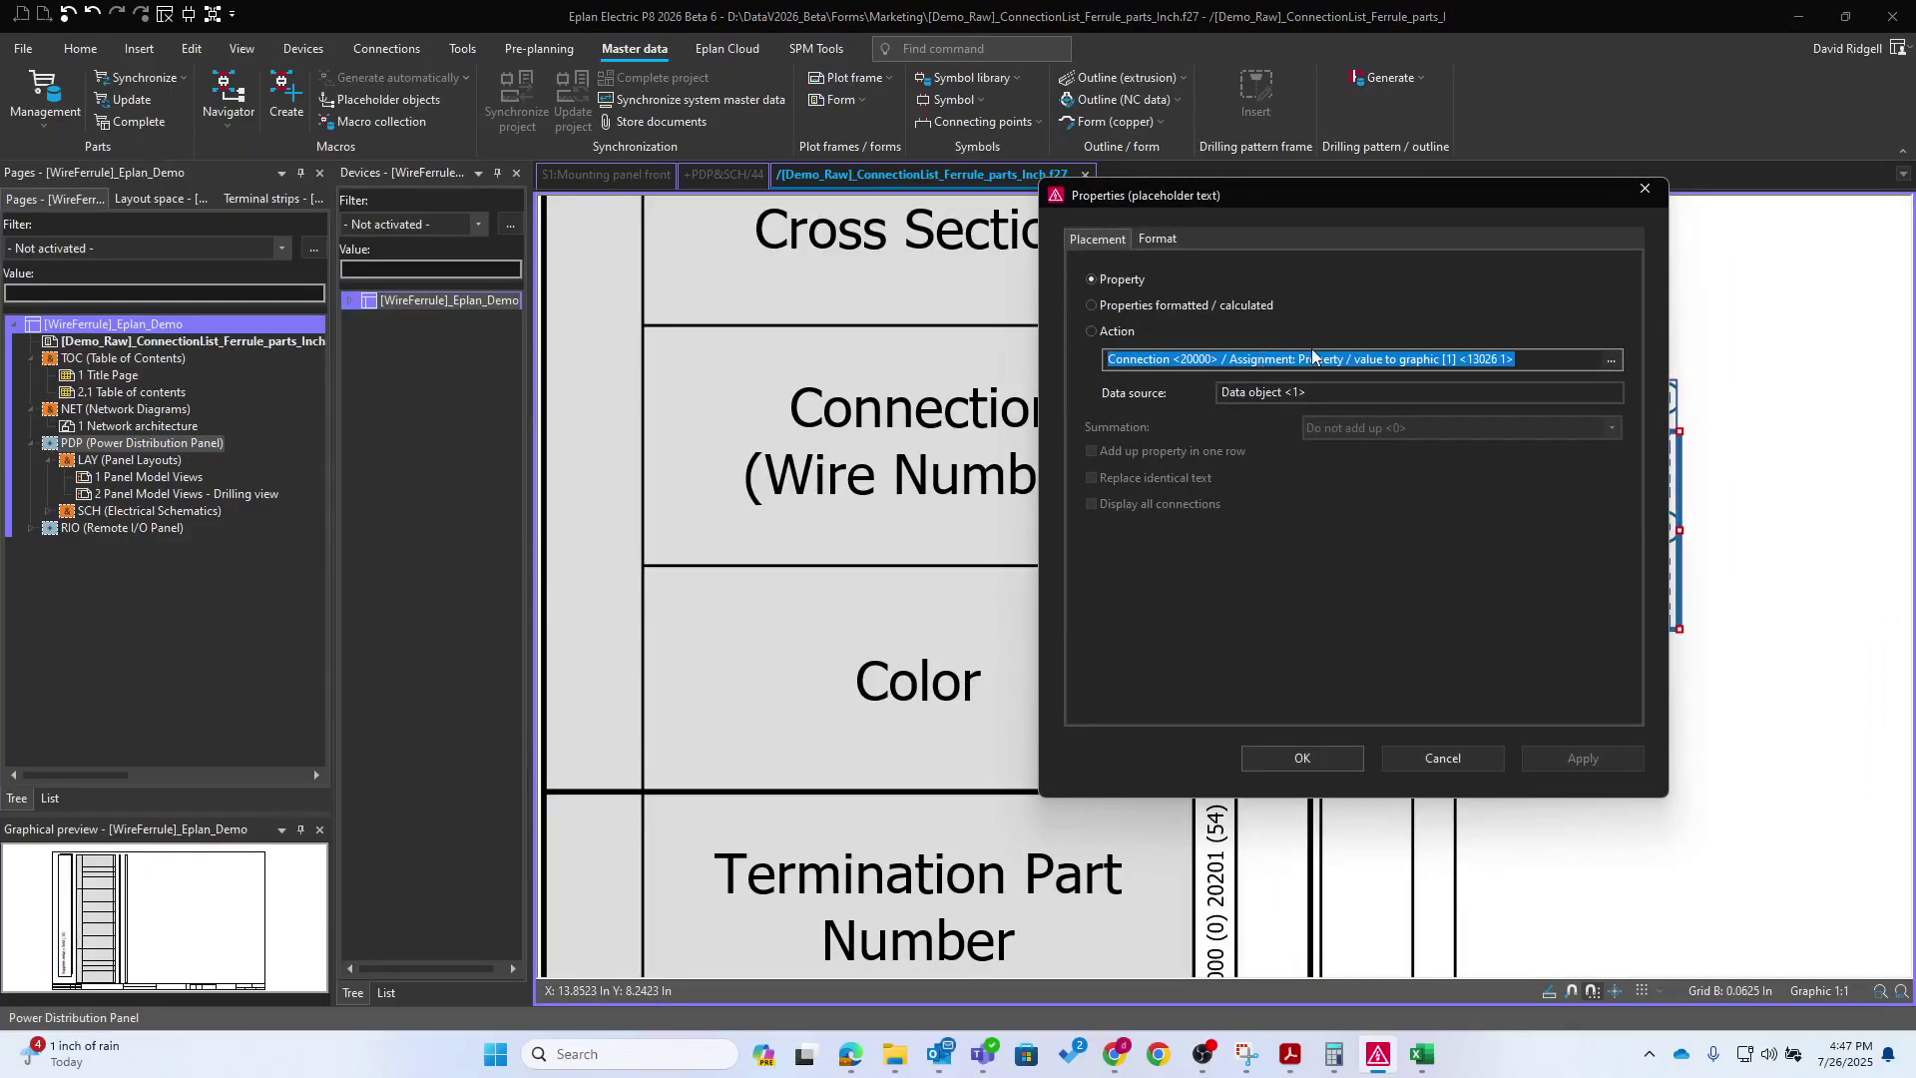
pyautogui.click(1455, 360)
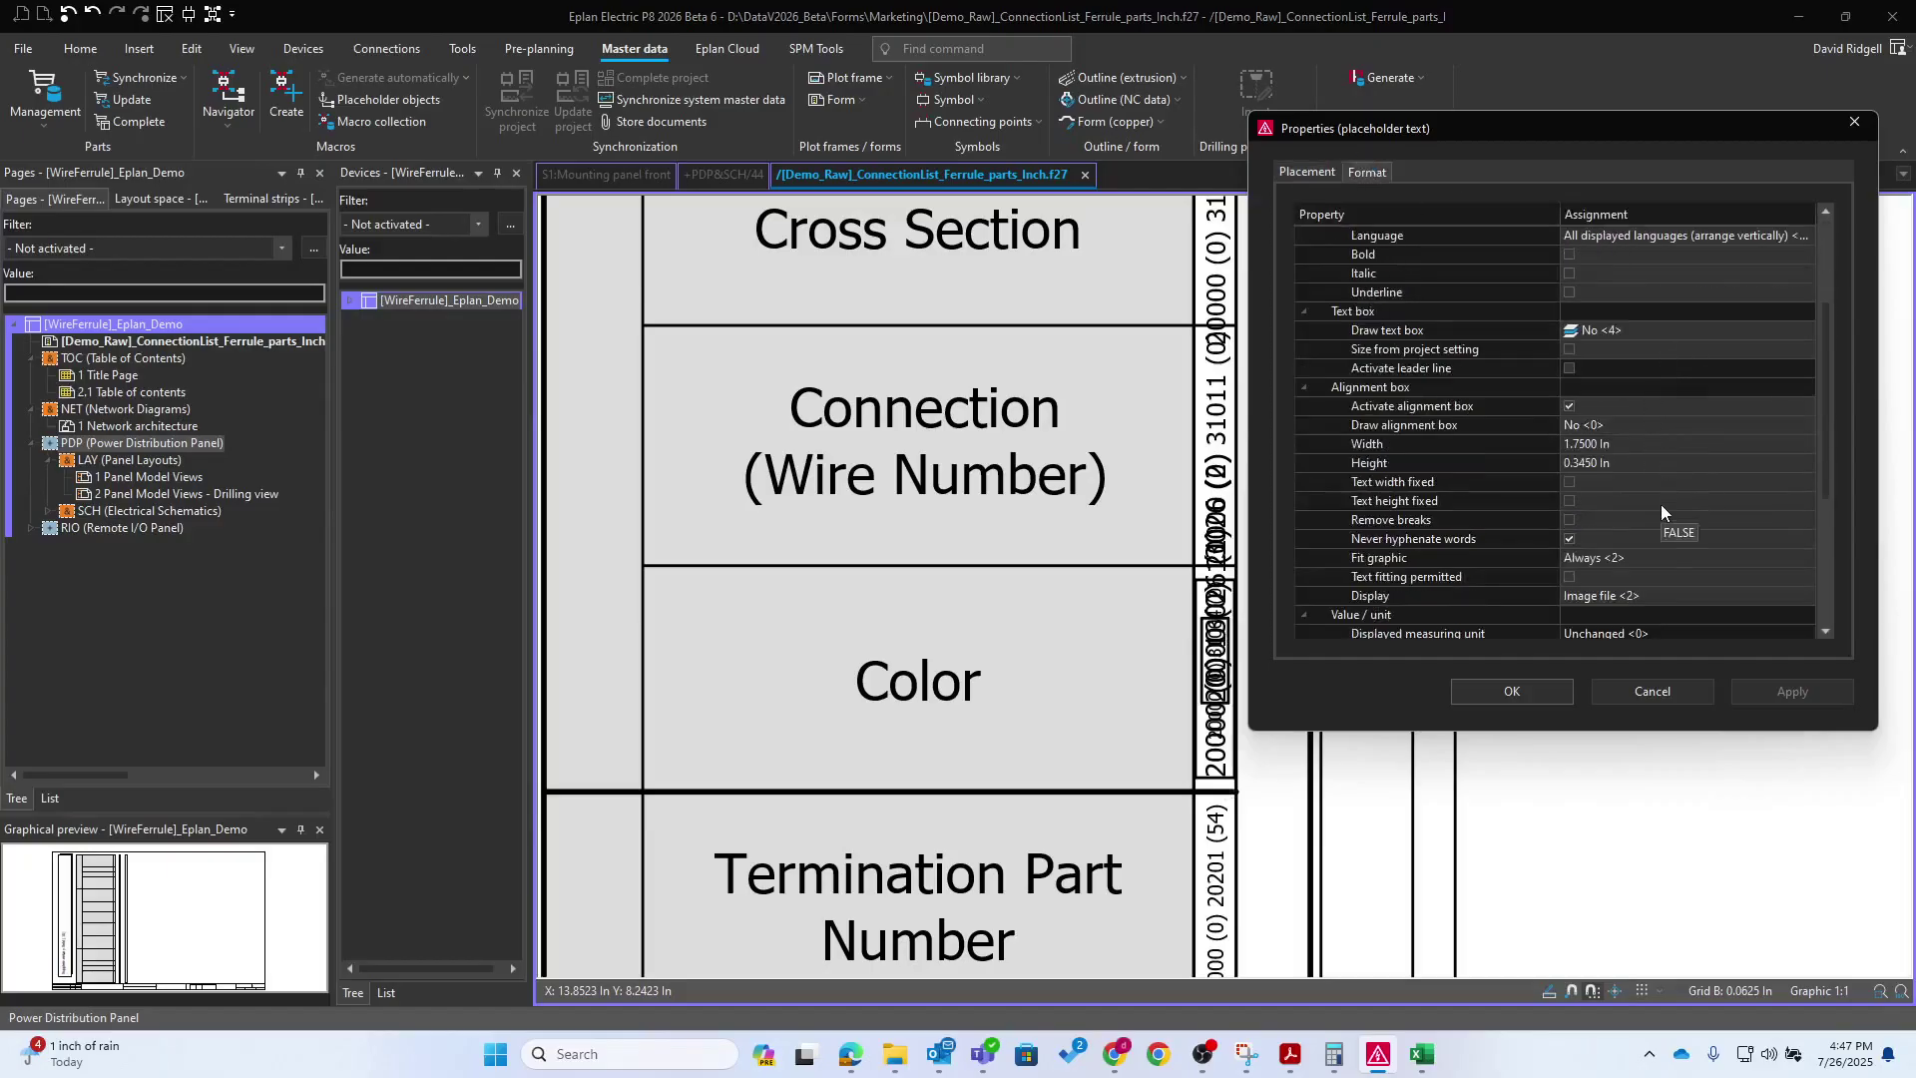
pyautogui.scroll(1, 1477, 508)
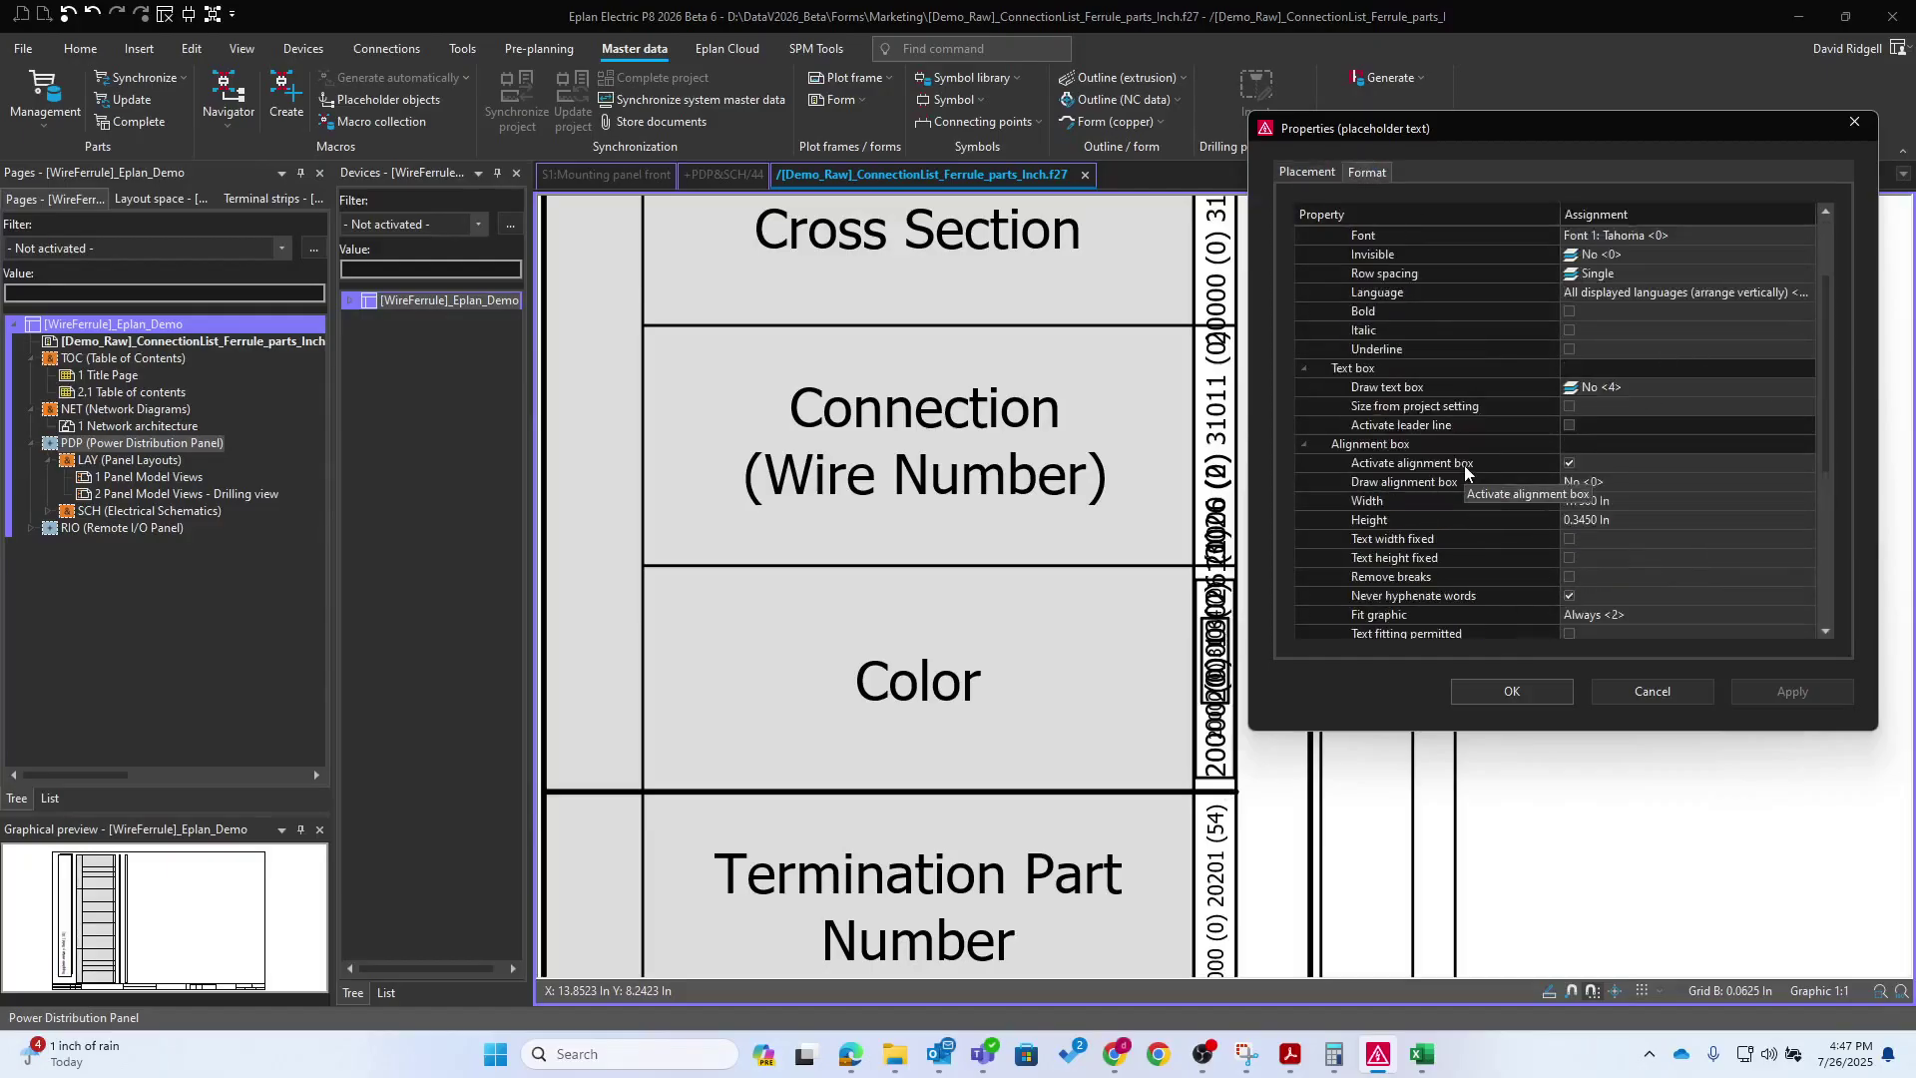
pyautogui.click(1621, 464)
pyautogui.moveTo(1587, 123); pyautogui.dragTo(881, 83)
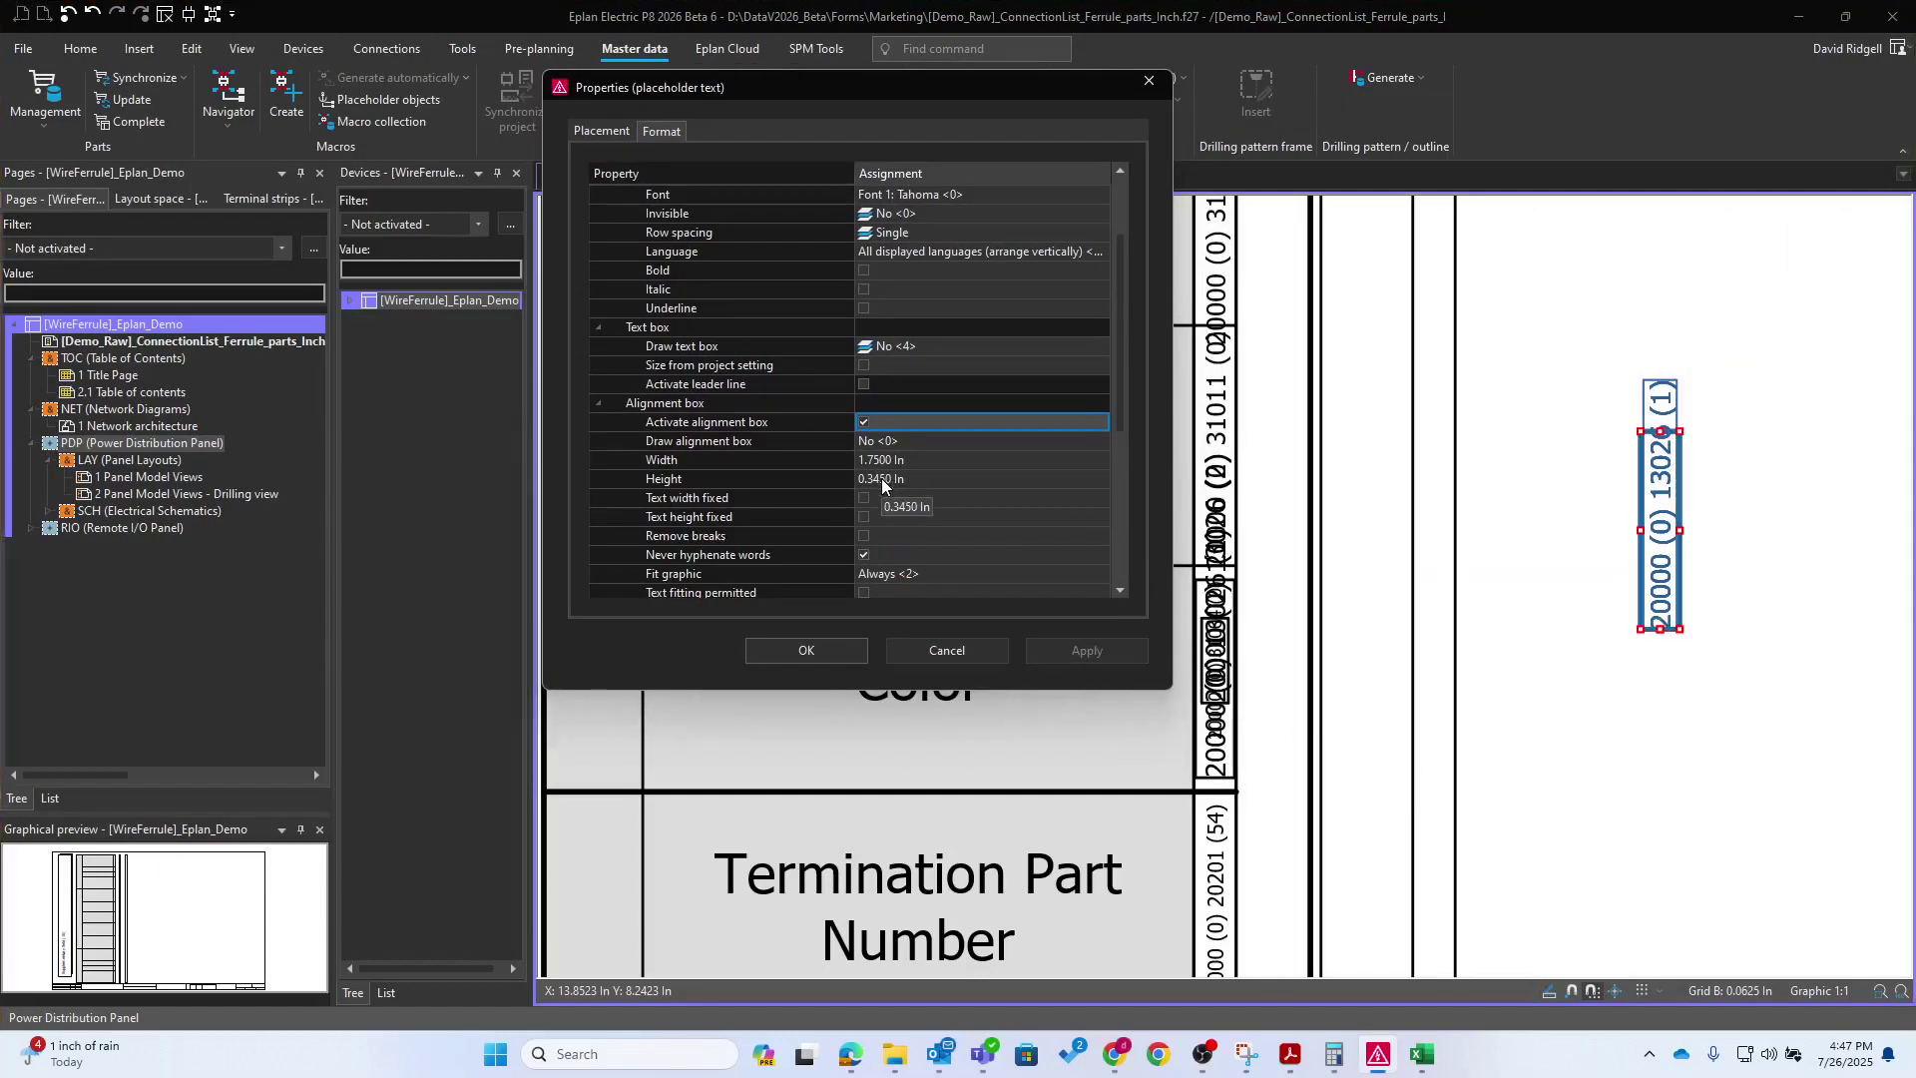
pyautogui.scroll(-1, 882, 477)
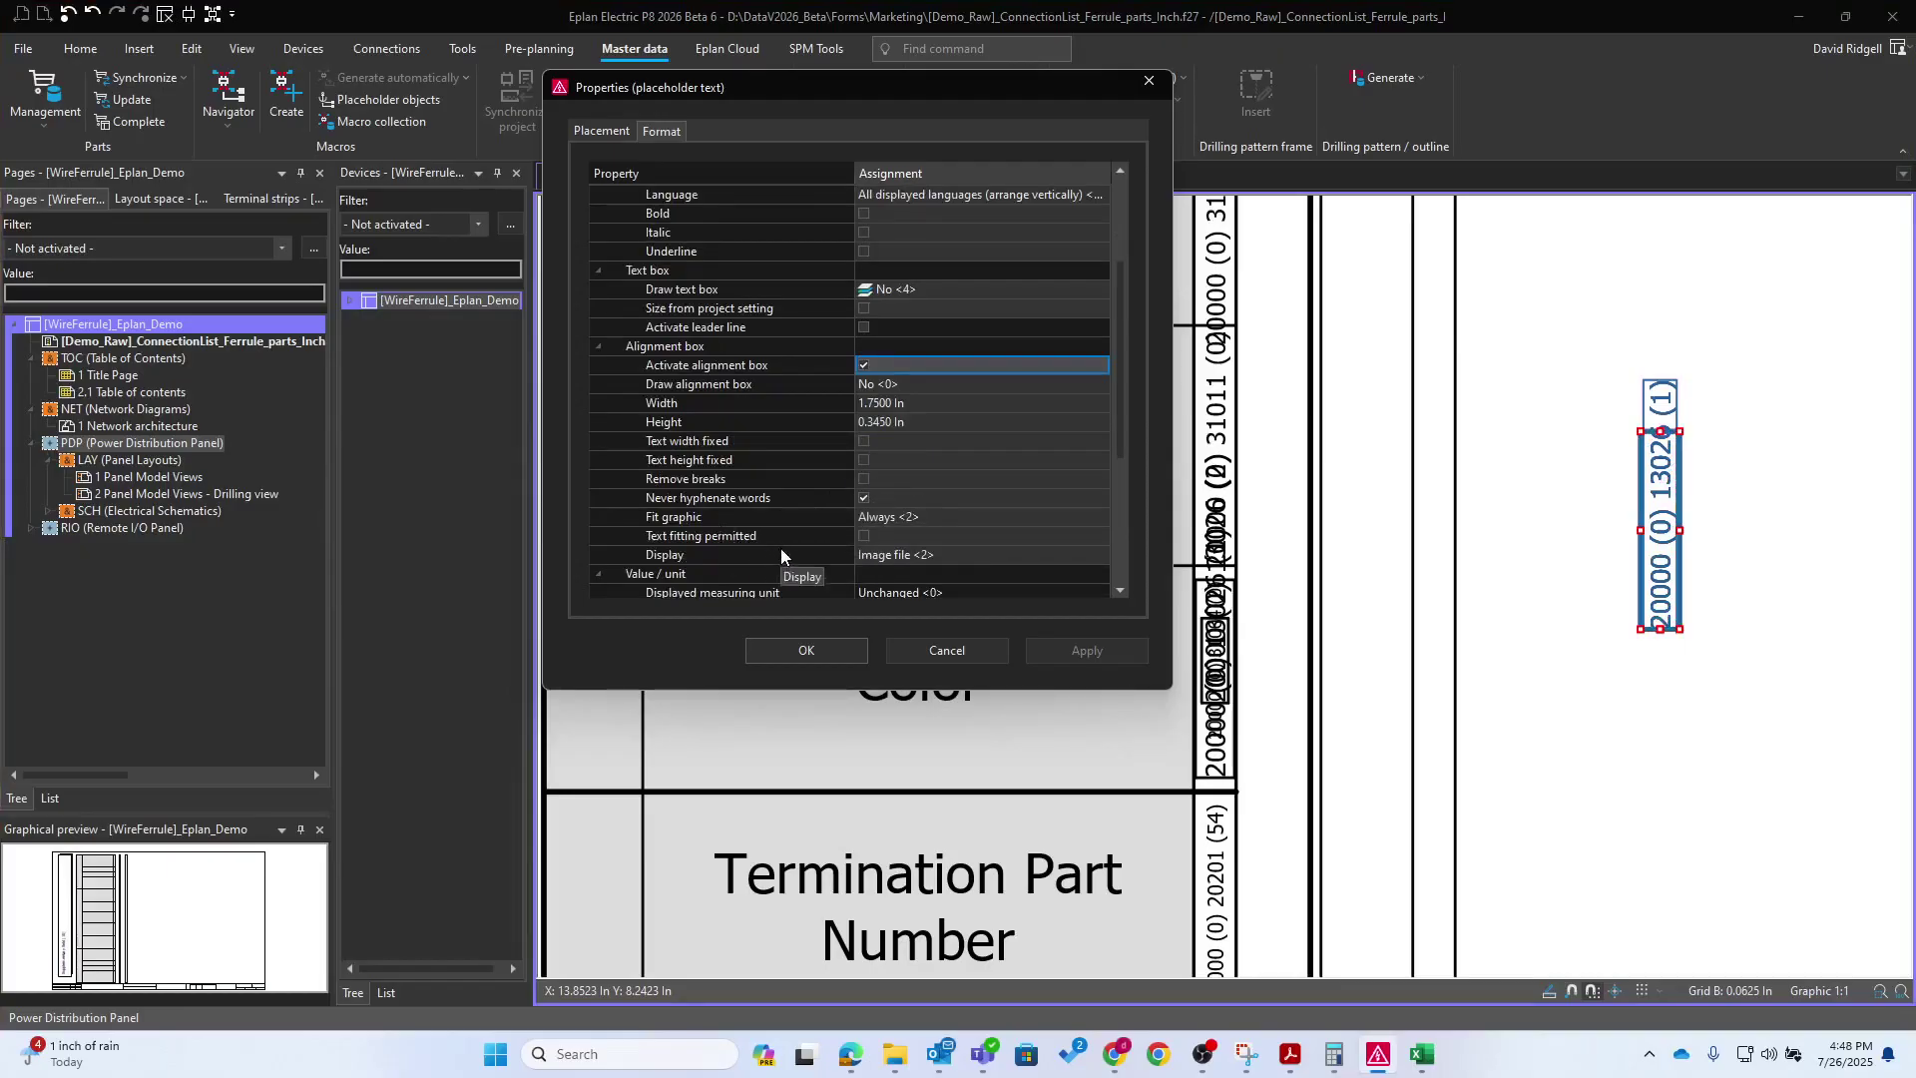
pyautogui.click(737, 555)
pyautogui.click(867, 555)
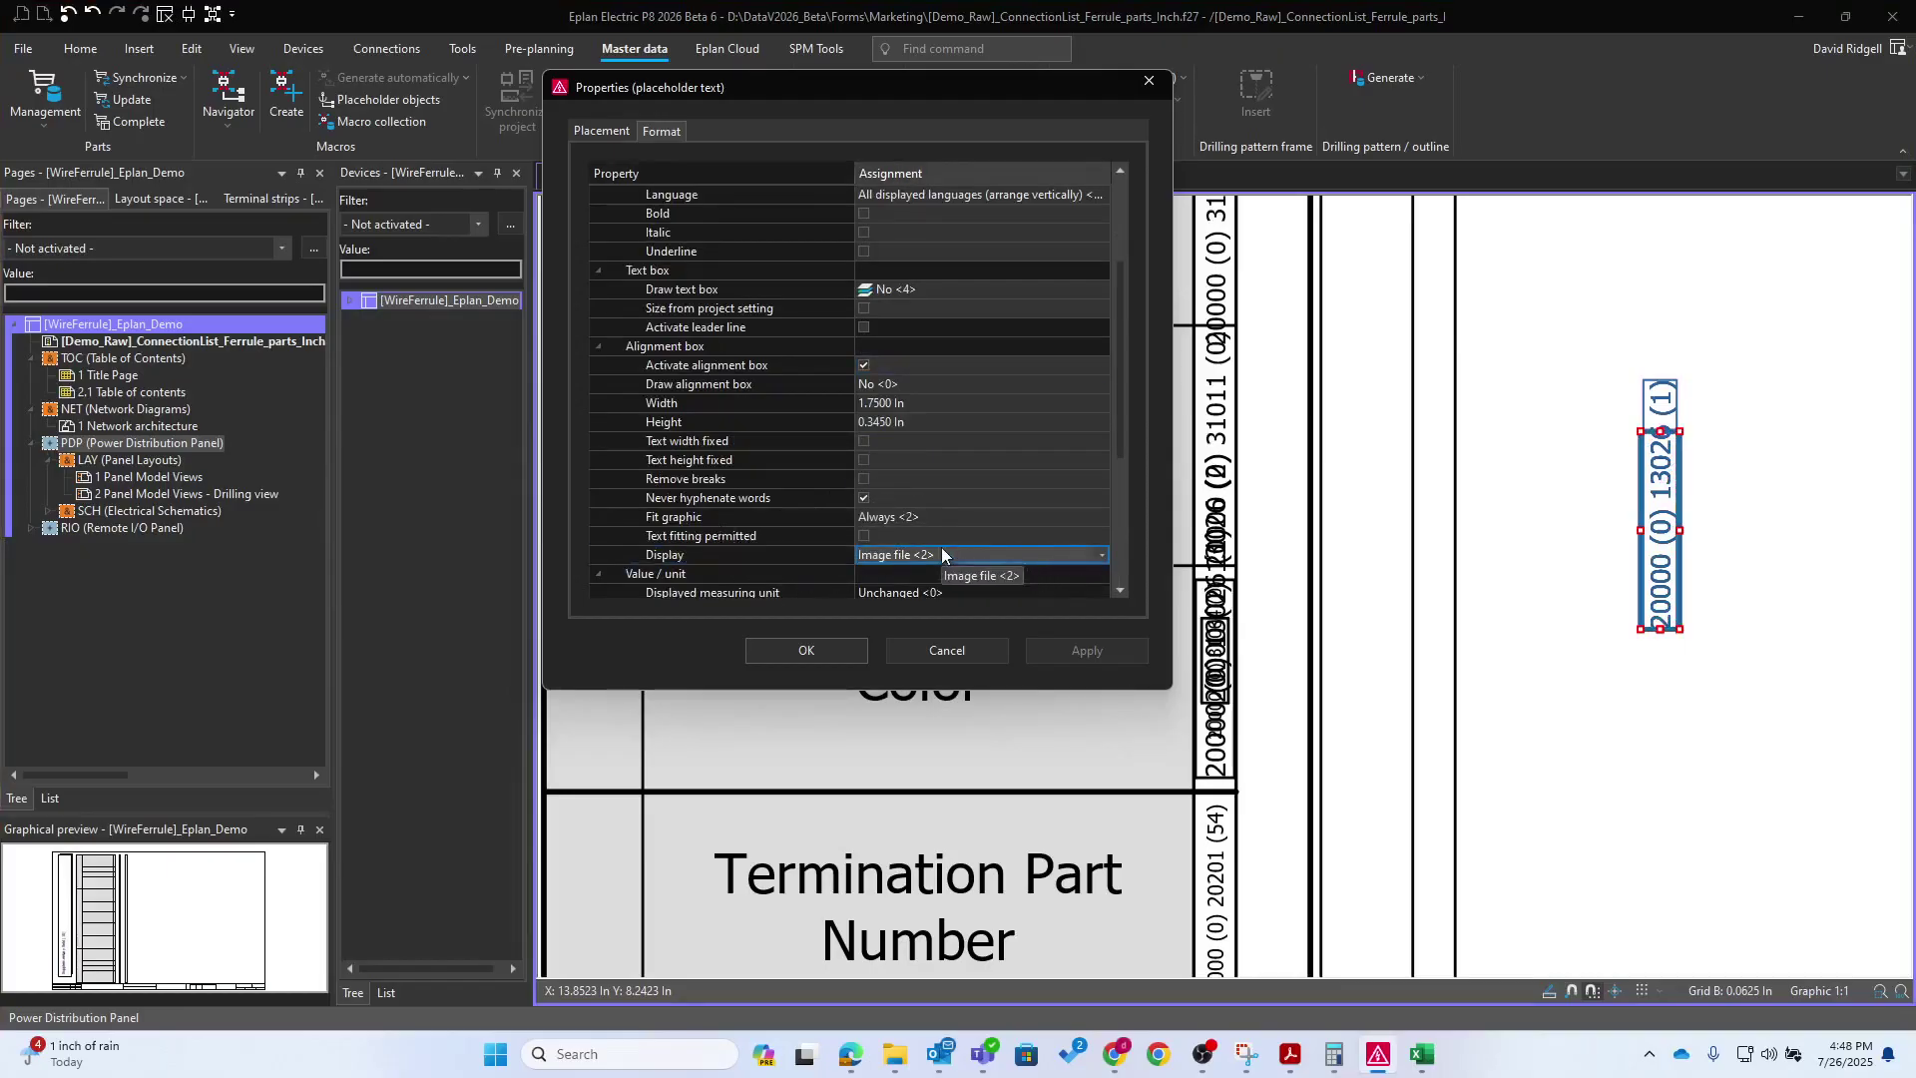
pyautogui.click(760, 517)
pyautogui.click(854, 517)
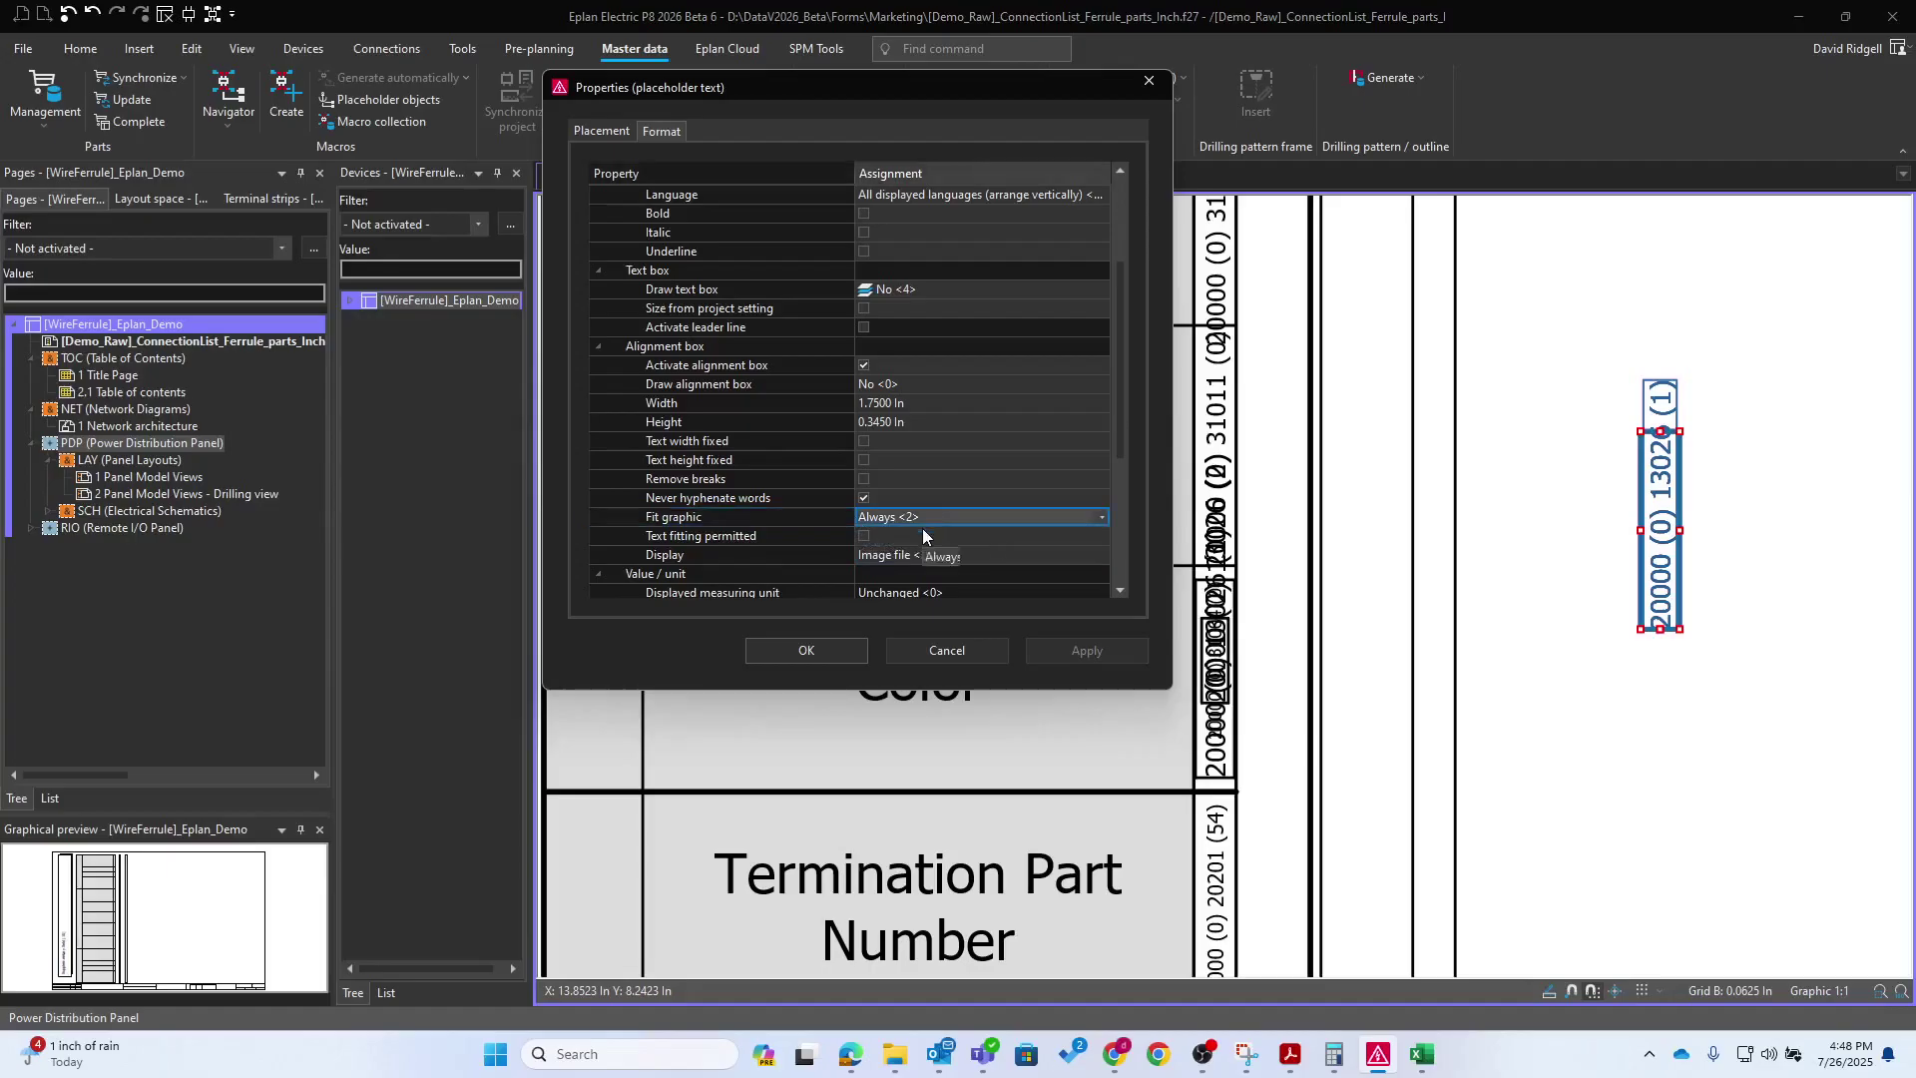
pyautogui.click(806, 649)
# Place the graphic placeholder text in the source Termination Type column
pyautogui.scroll(-2, 1656, 620)
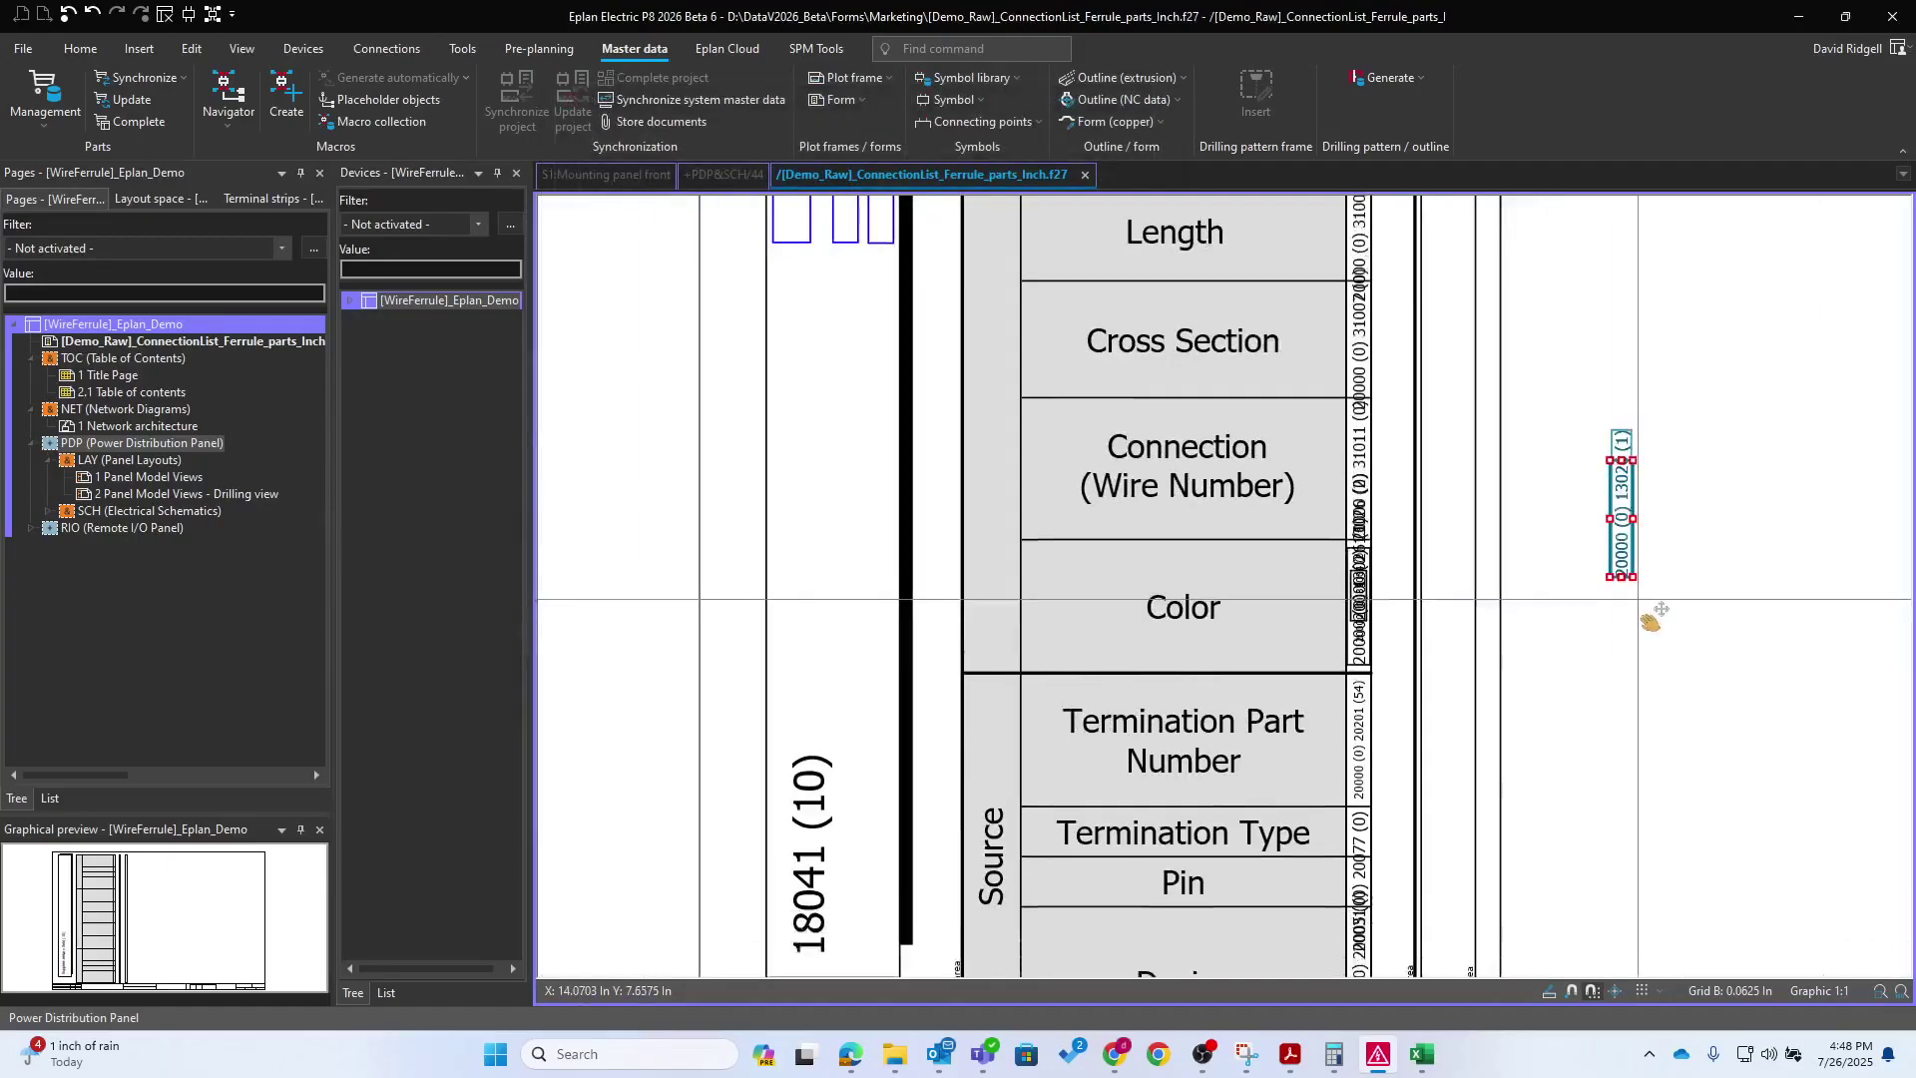
pyautogui.scroll(1, 1580, 508)
pyautogui.click(1581, 508)
pyautogui.scroll(-1, 1561, 678)
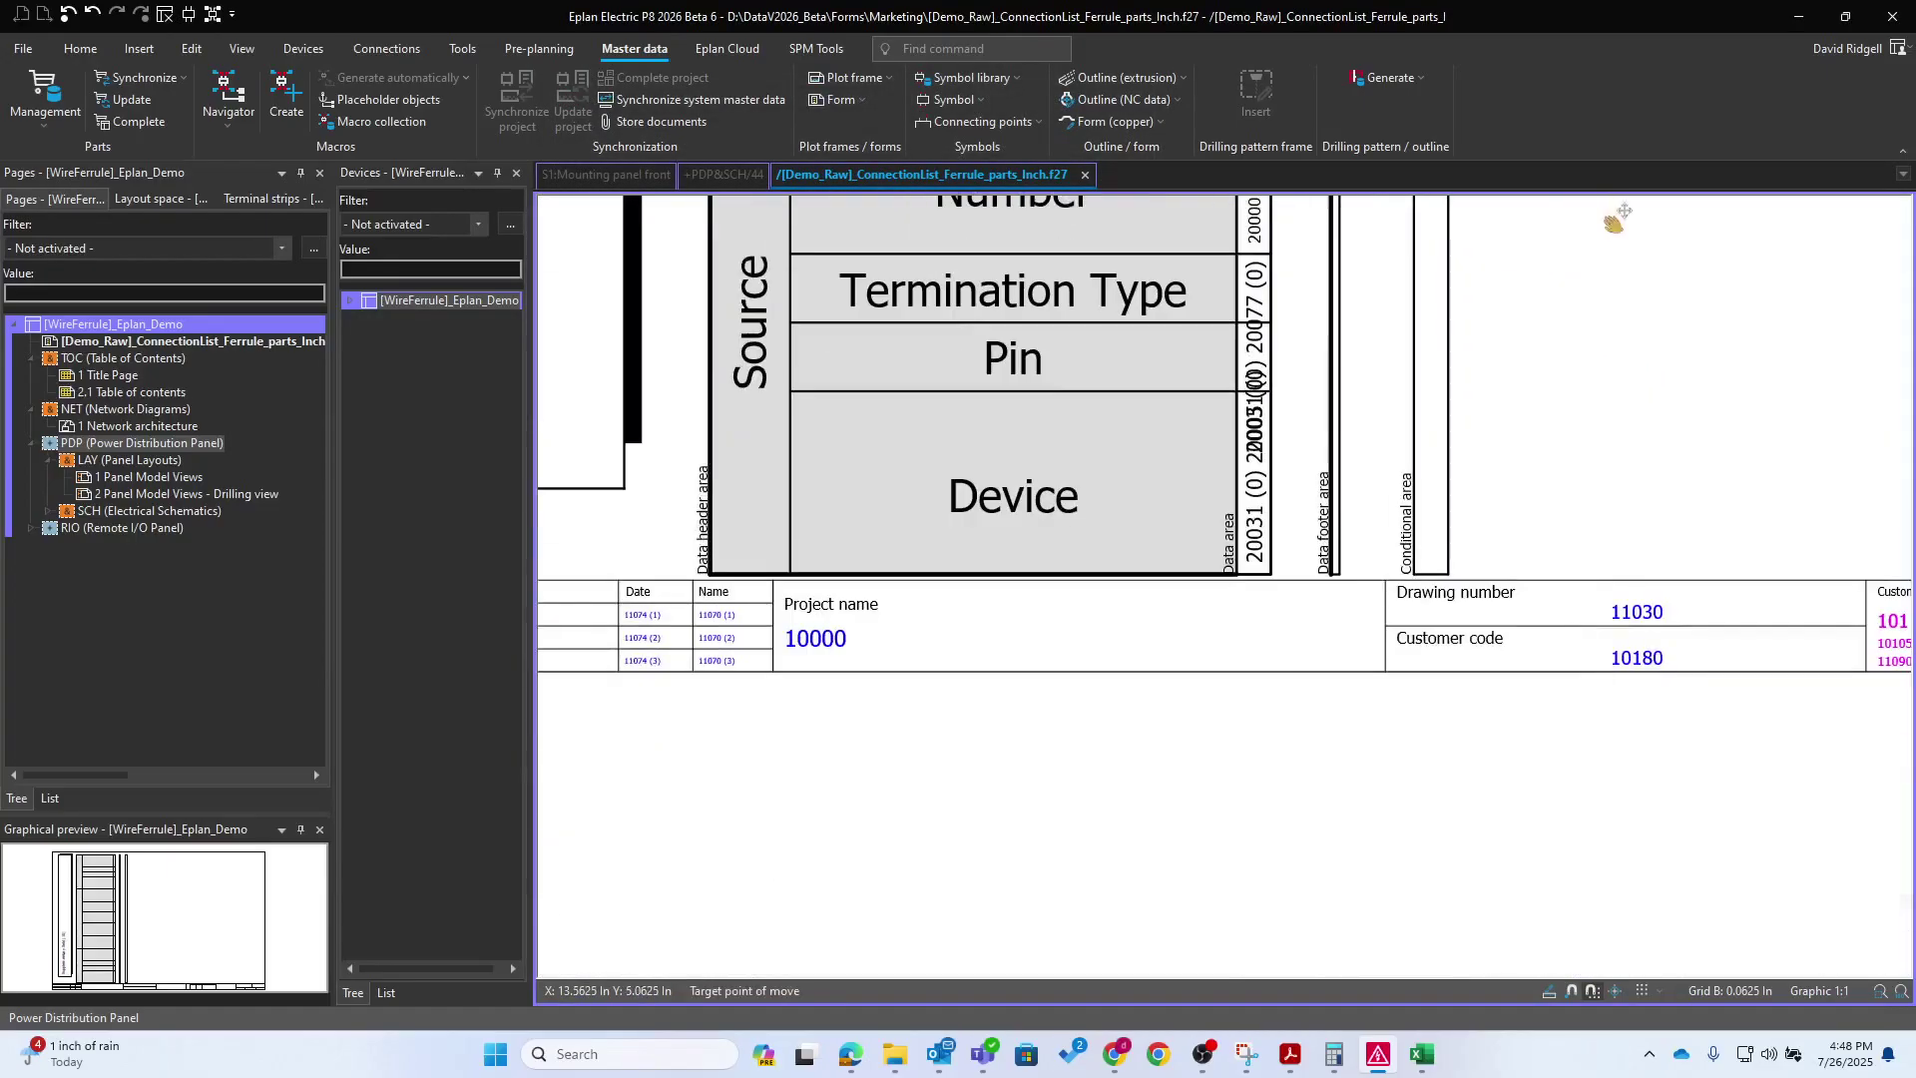
pyautogui.scroll(1, 1593, 587)
pyautogui.scroll(3, 1397, 539)
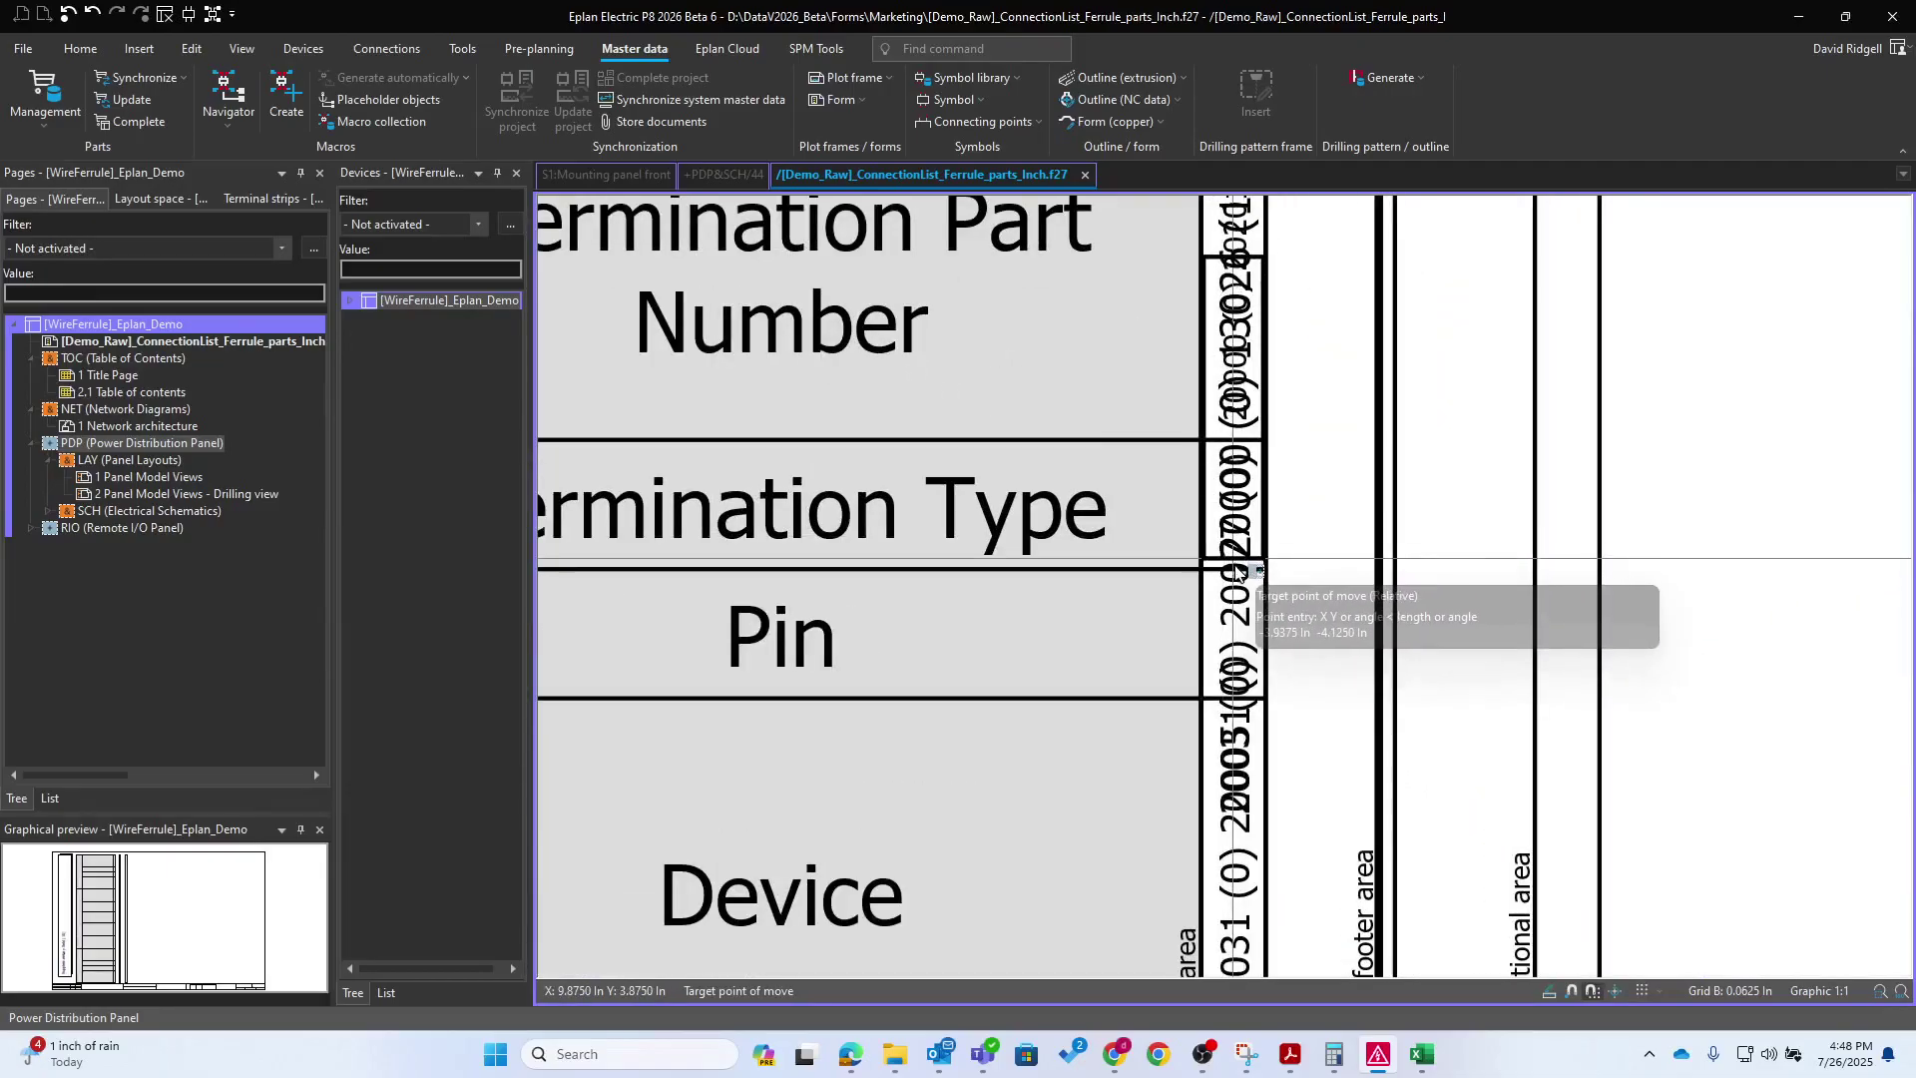
pyautogui.click(1235, 271)
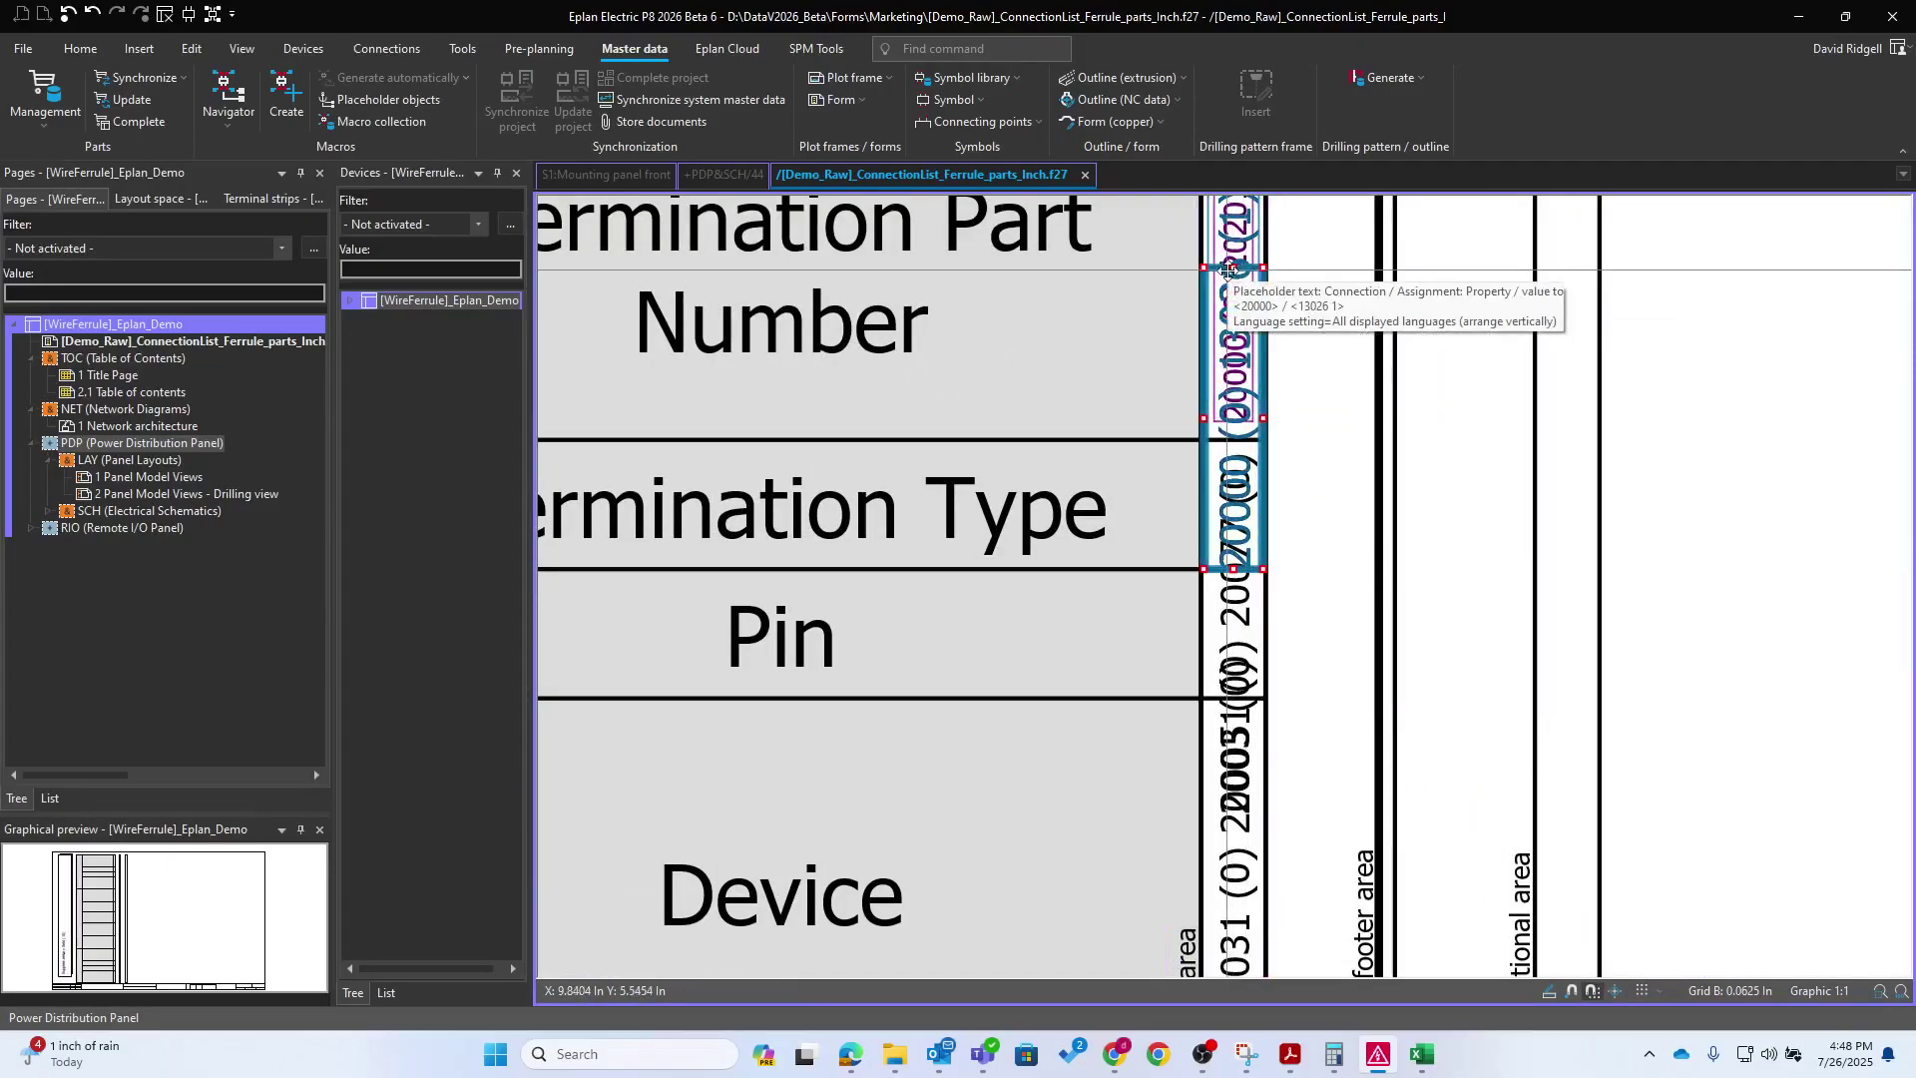
pyautogui.scroll(1, 1226, 457)
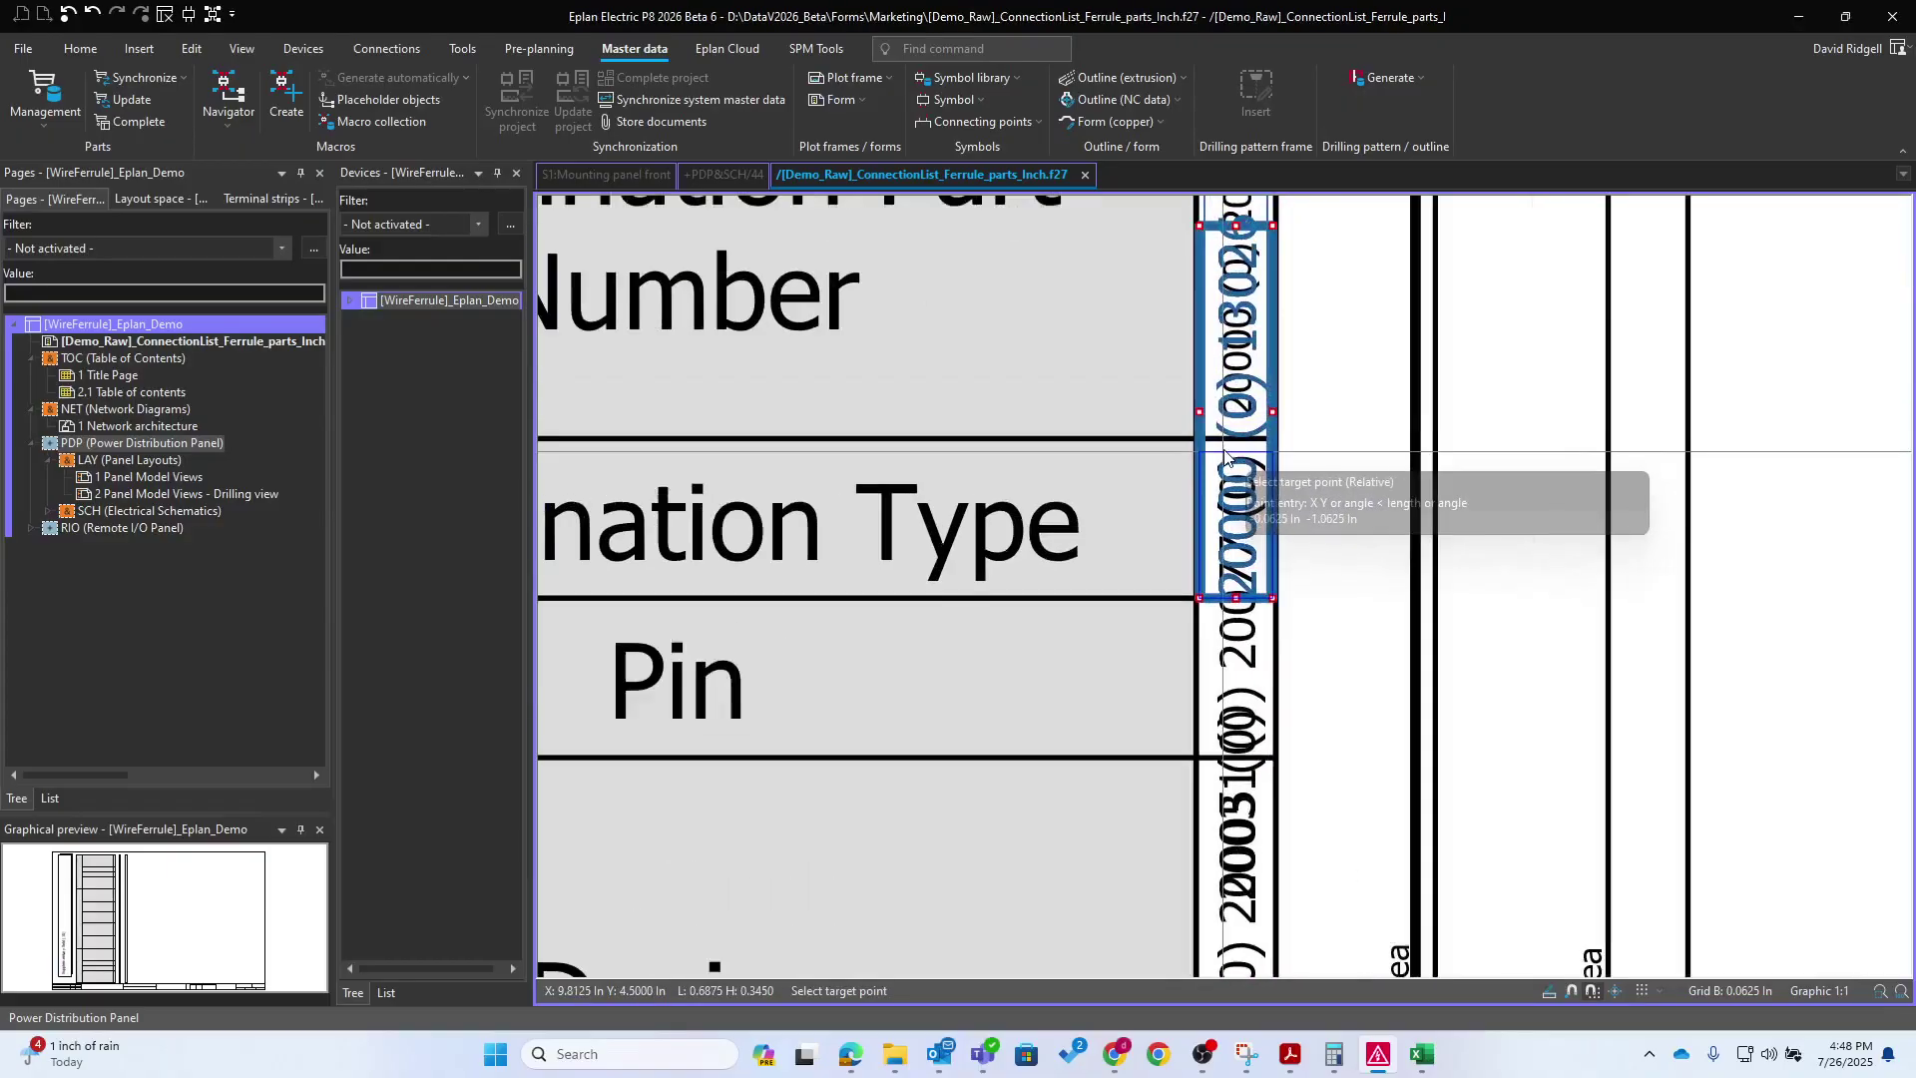
pyautogui.click(1228, 458)
# Assign that placeholder an Assignment: Property / value to graphic property
pyautogui.doubleClick(1243, 465)
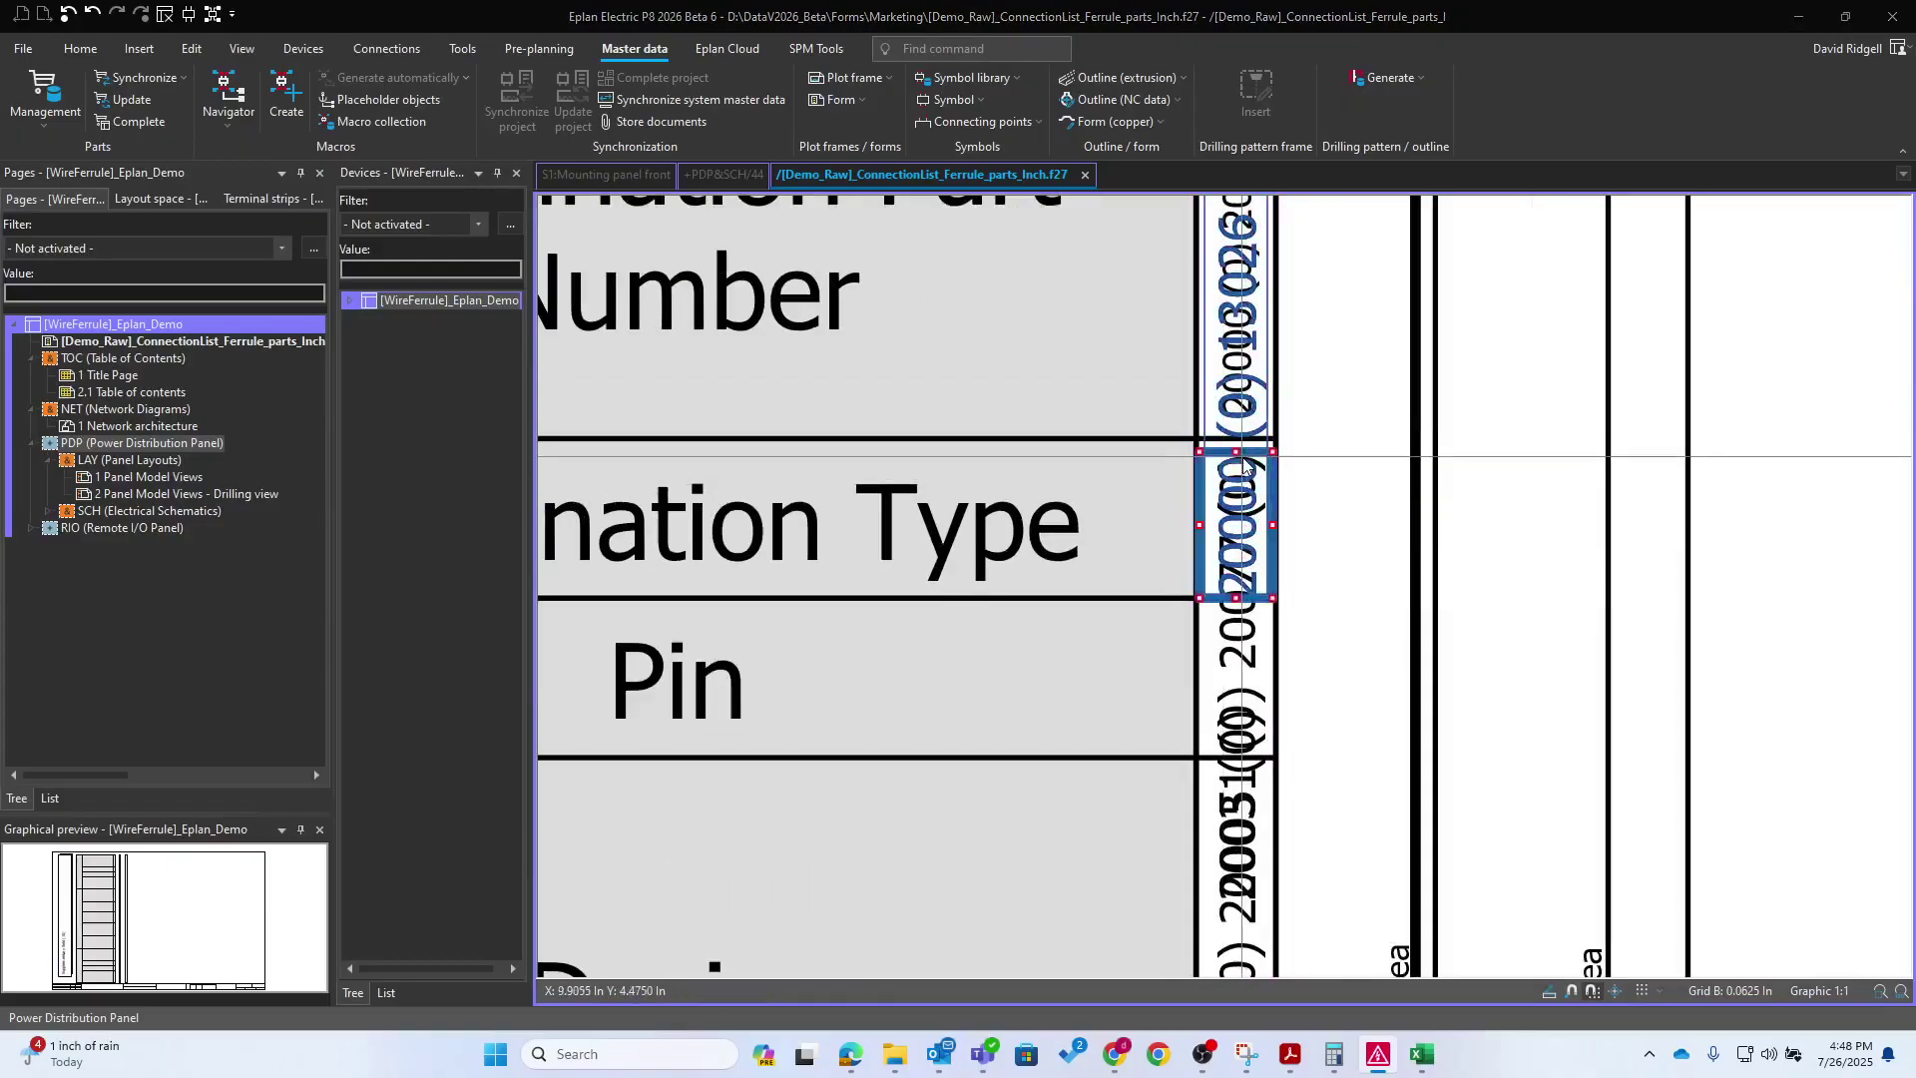
pyautogui.scroll(-4, 1064, 489)
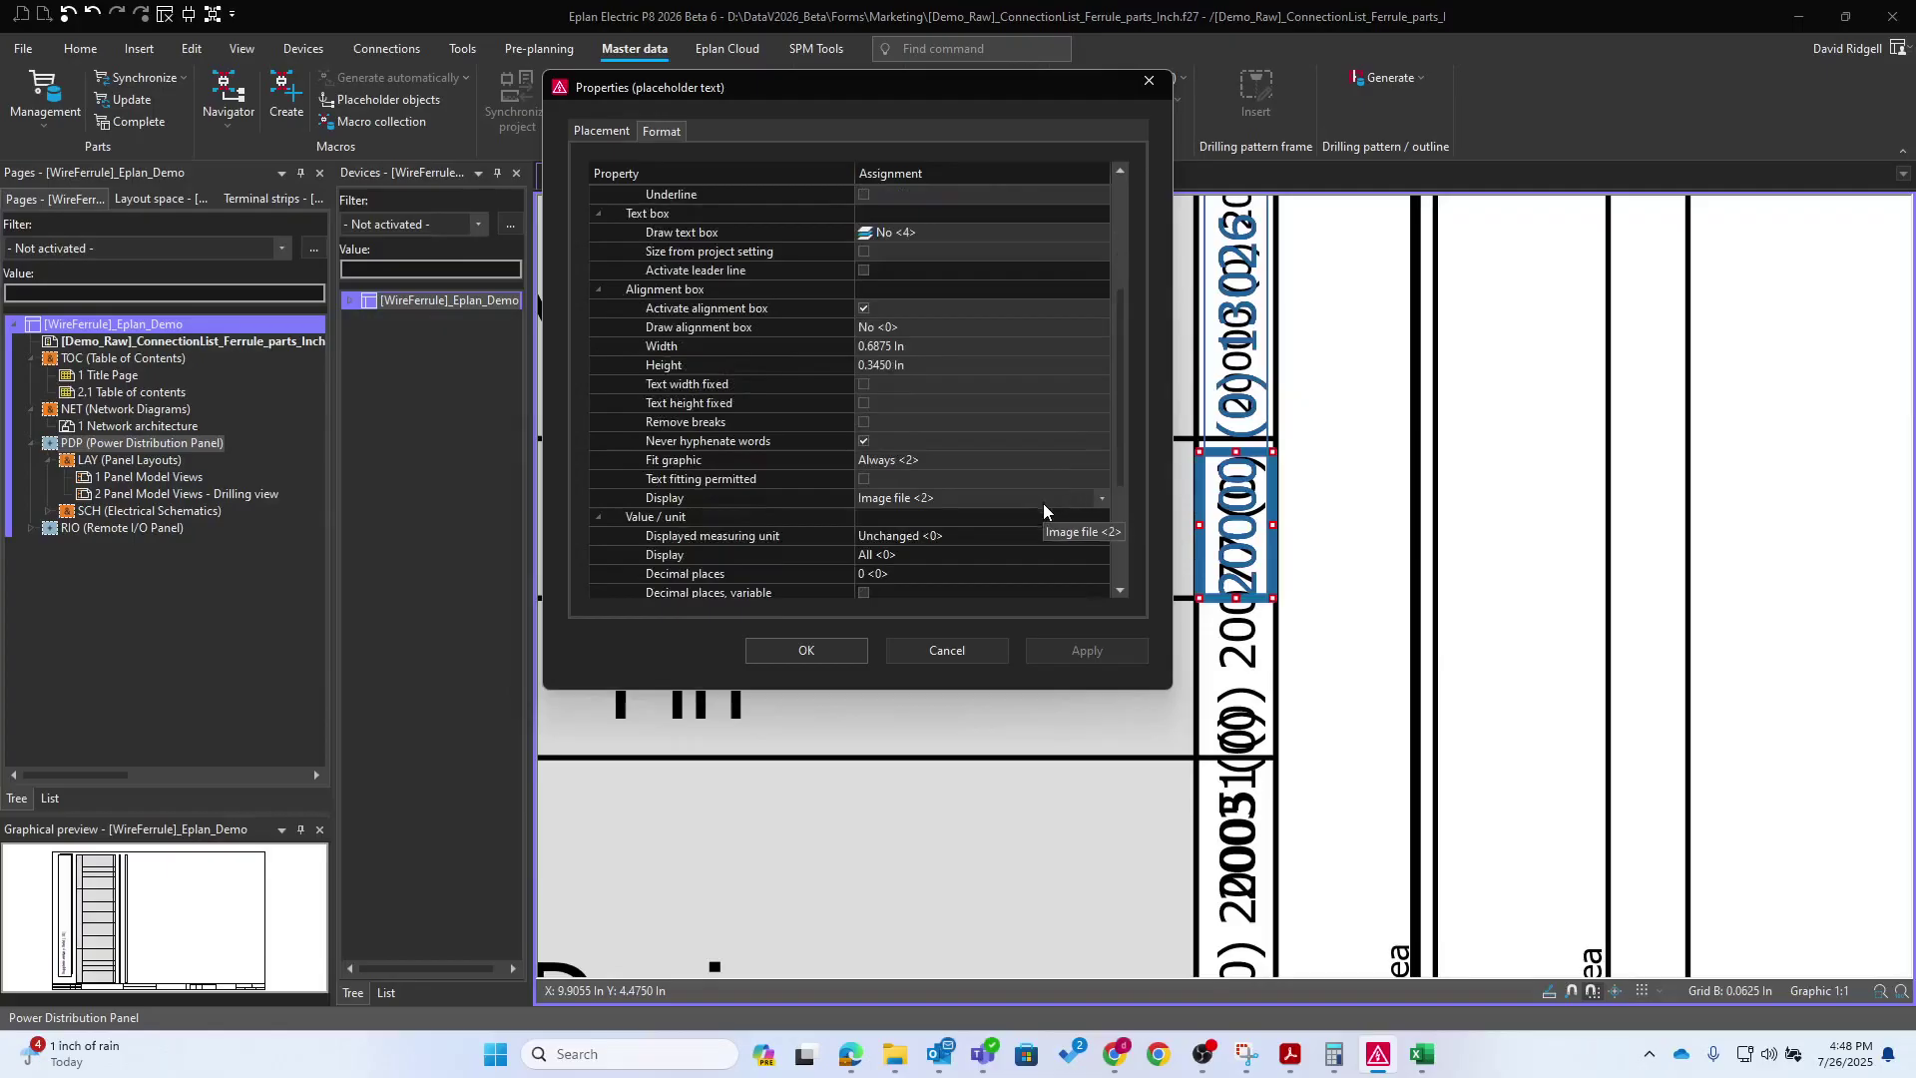
pyautogui.scroll(3, 1028, 501)
pyautogui.scroll(2, 1019, 498)
pyautogui.click(597, 131)
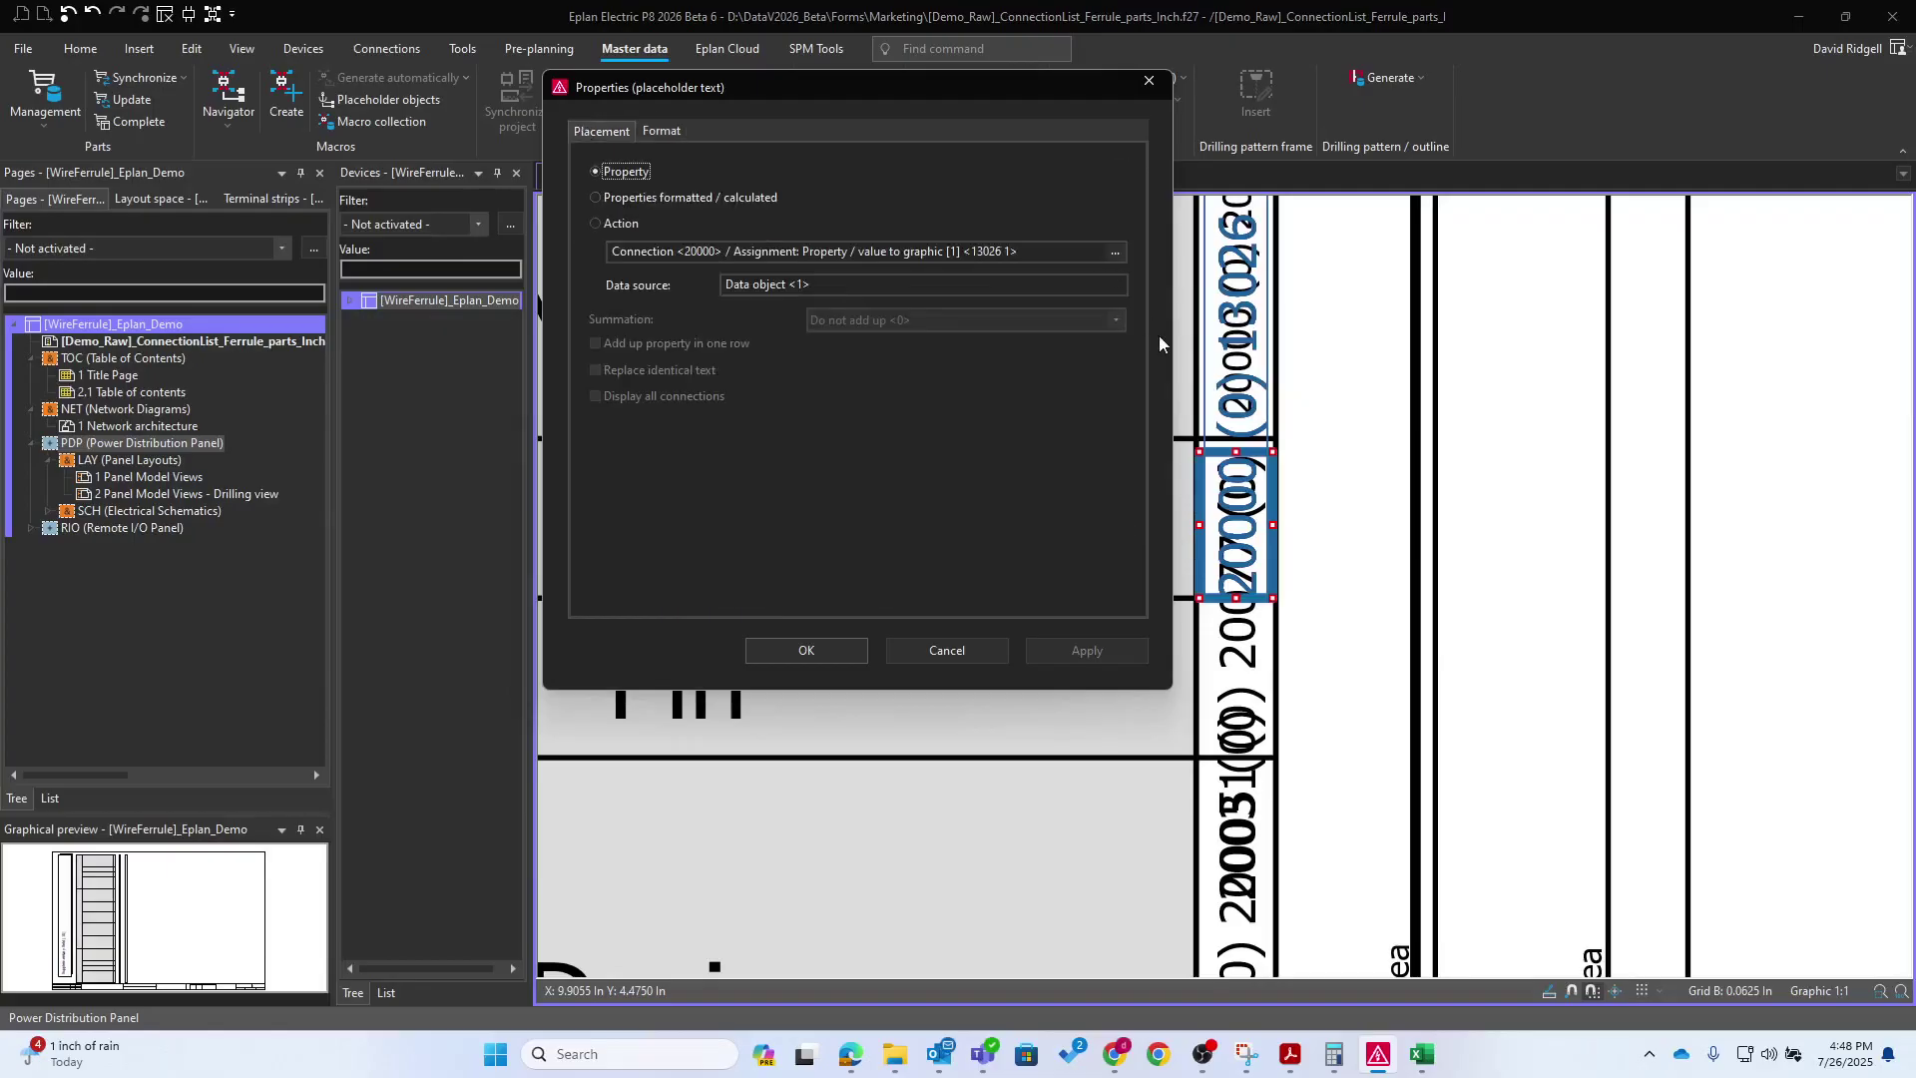
pyautogui.click(1115, 253)
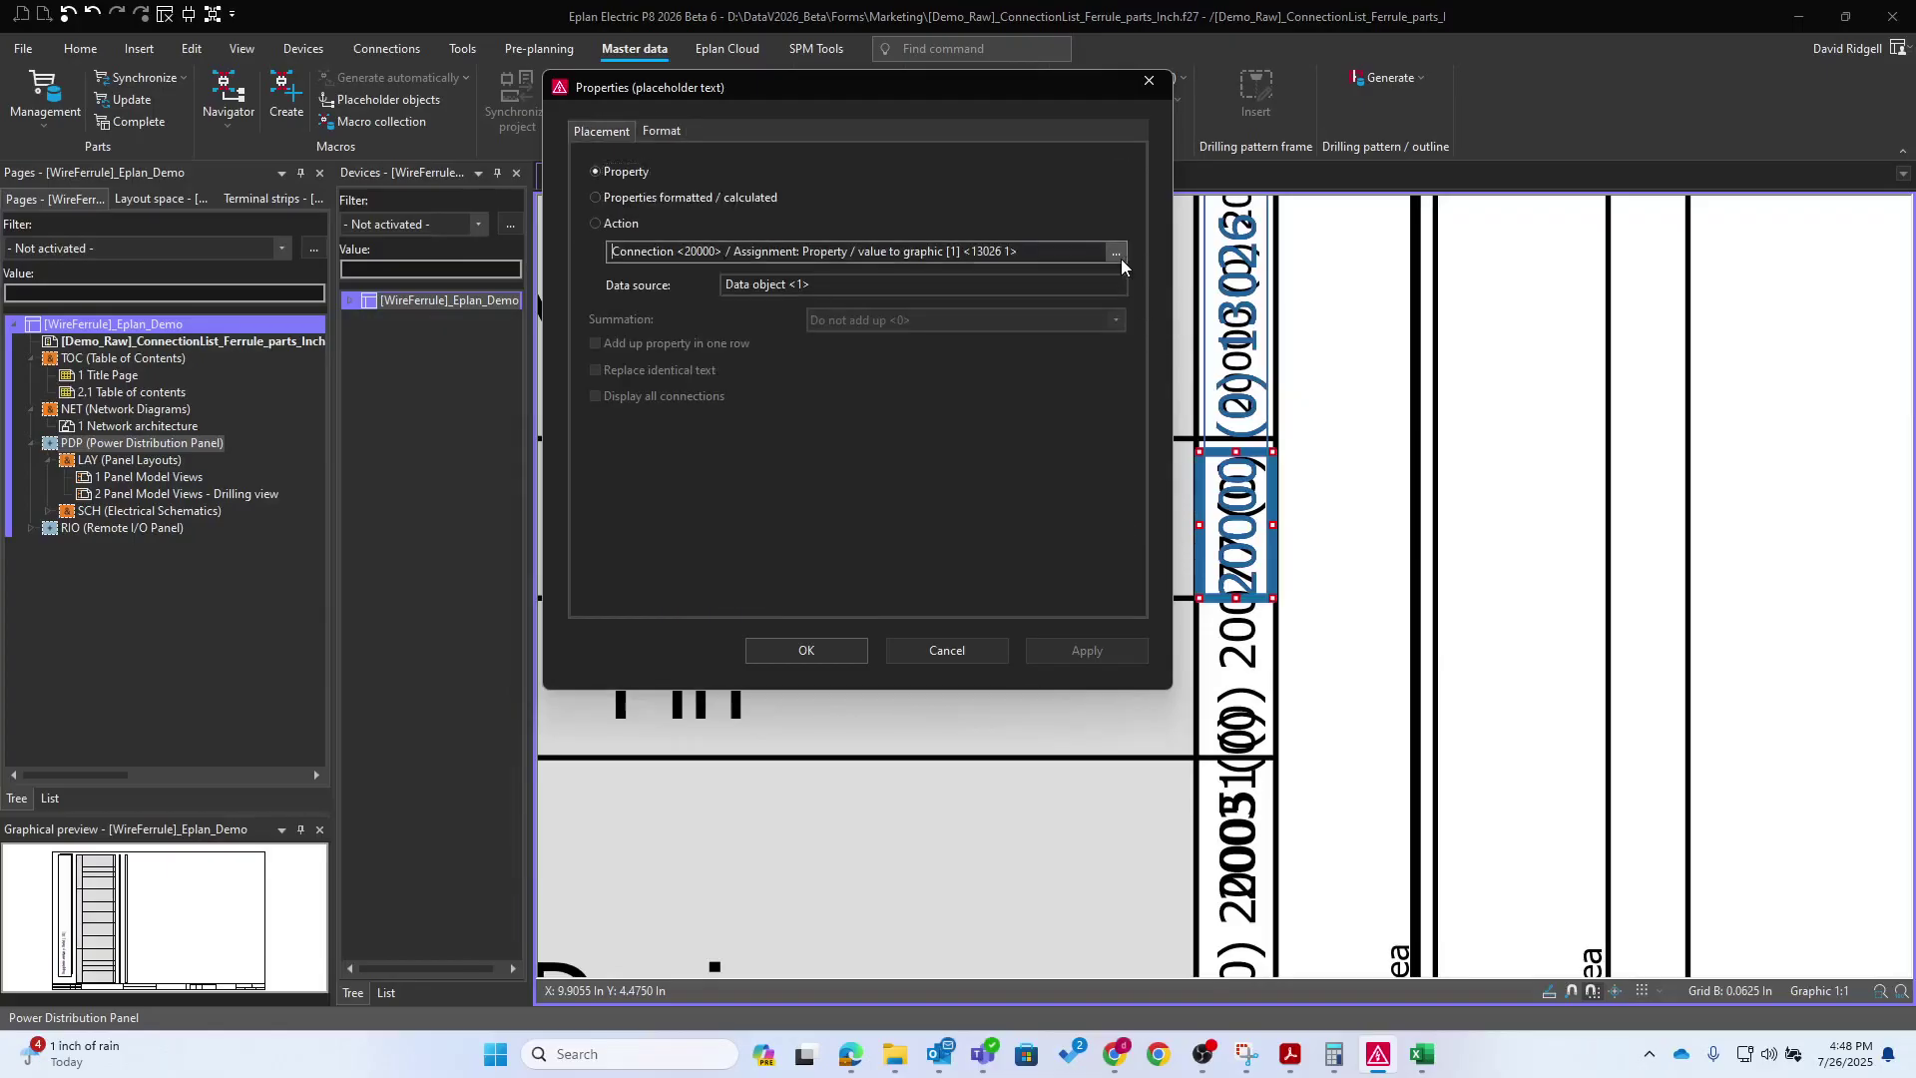
pyautogui.doubleClick(1441, 576)
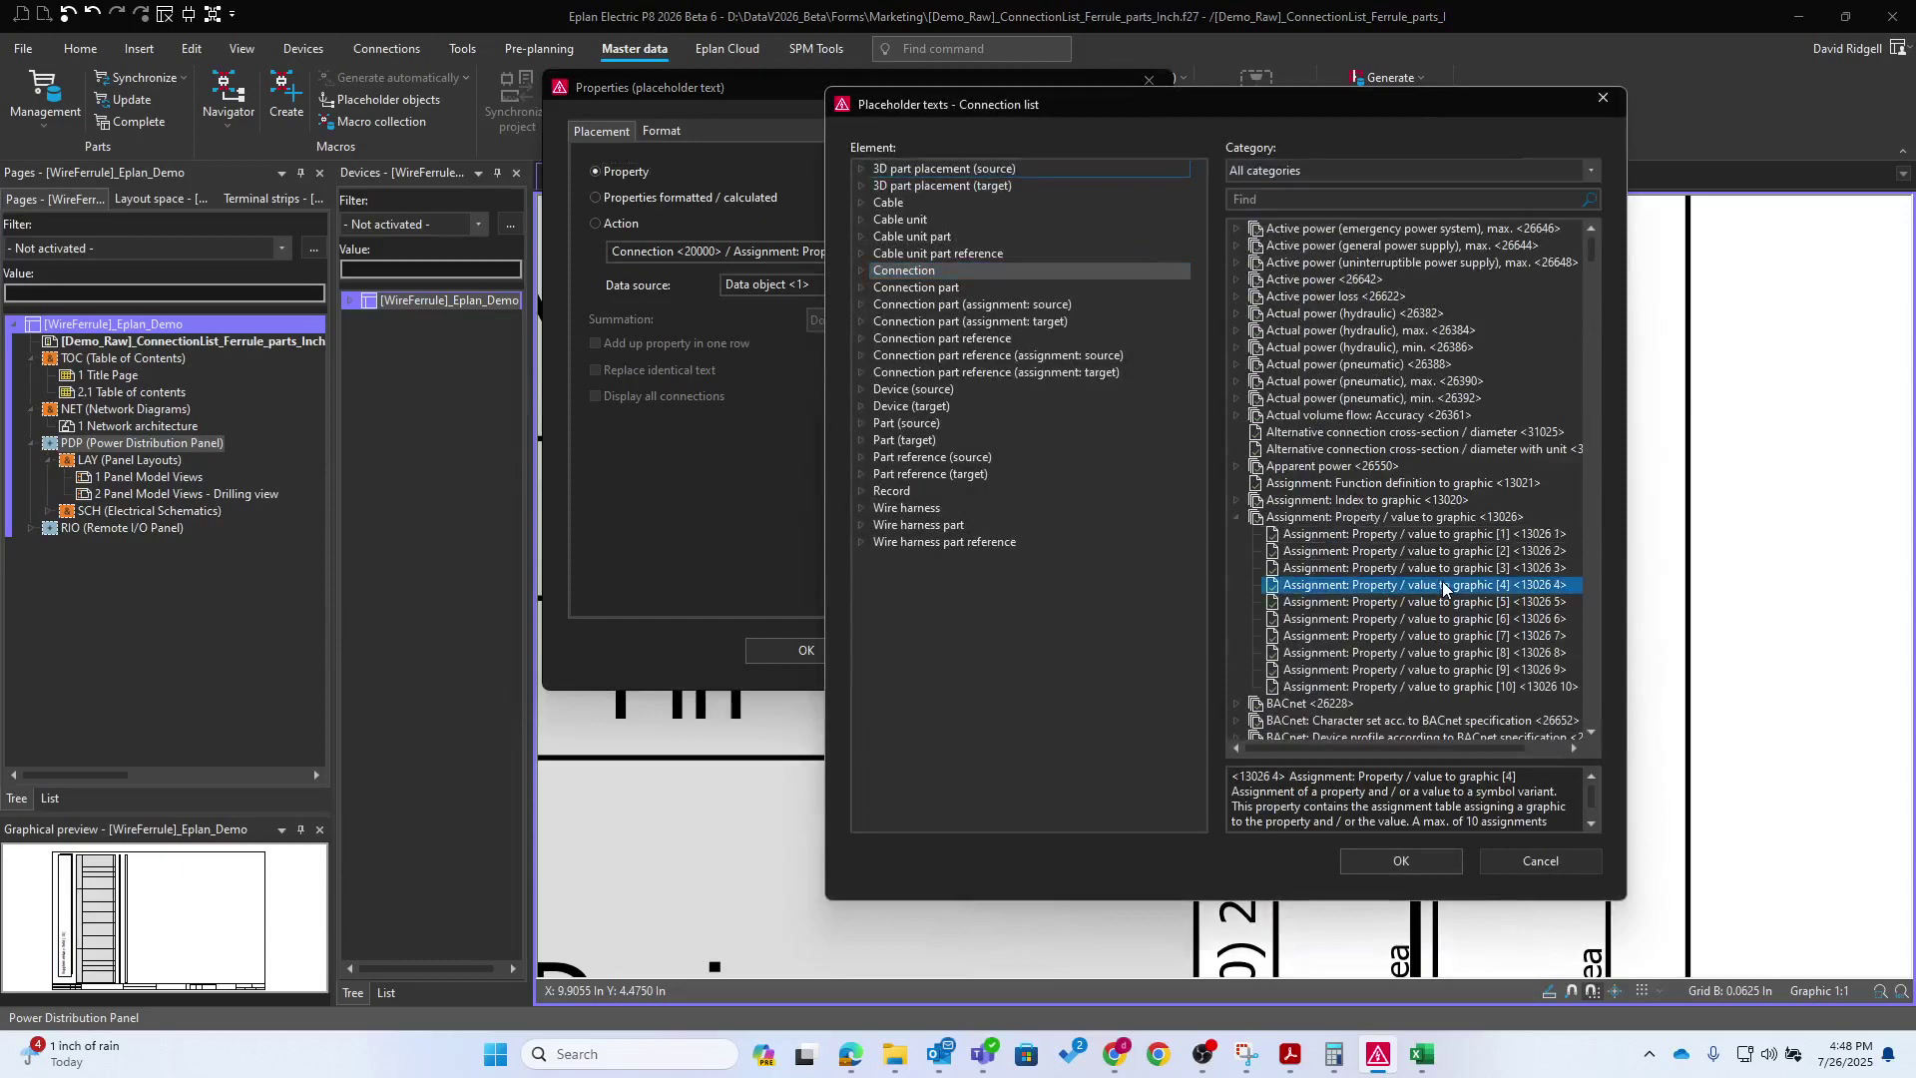
pyautogui.click(806, 649)
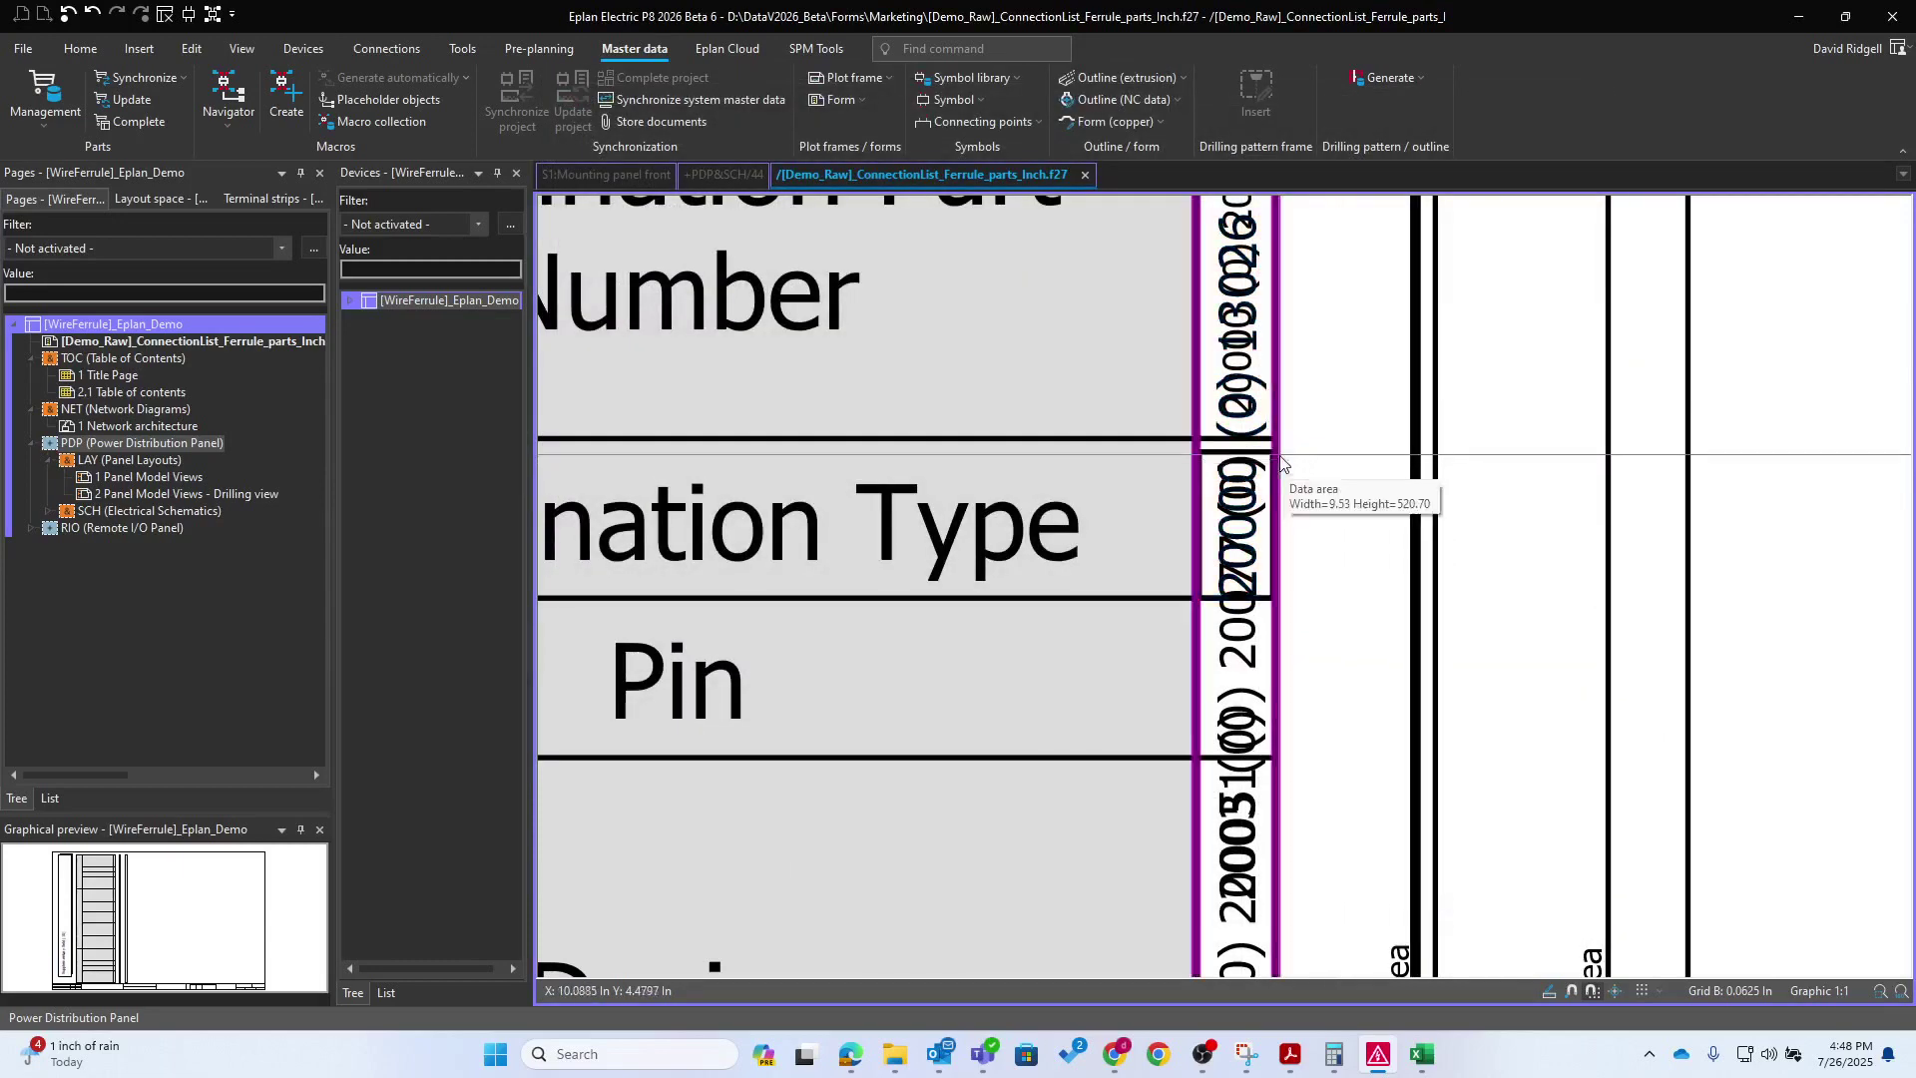
# Place a placeholder in the target Termination Type row and assign Property / value to graphic [5]
pyautogui.scroll(-2, 1259, 579)
pyautogui.moveTo(1259, 578); pyautogui.dragTo(1415, 646)
pyautogui.scroll(5, 1340, 323)
pyautogui.scroll(2, 1437, 714)
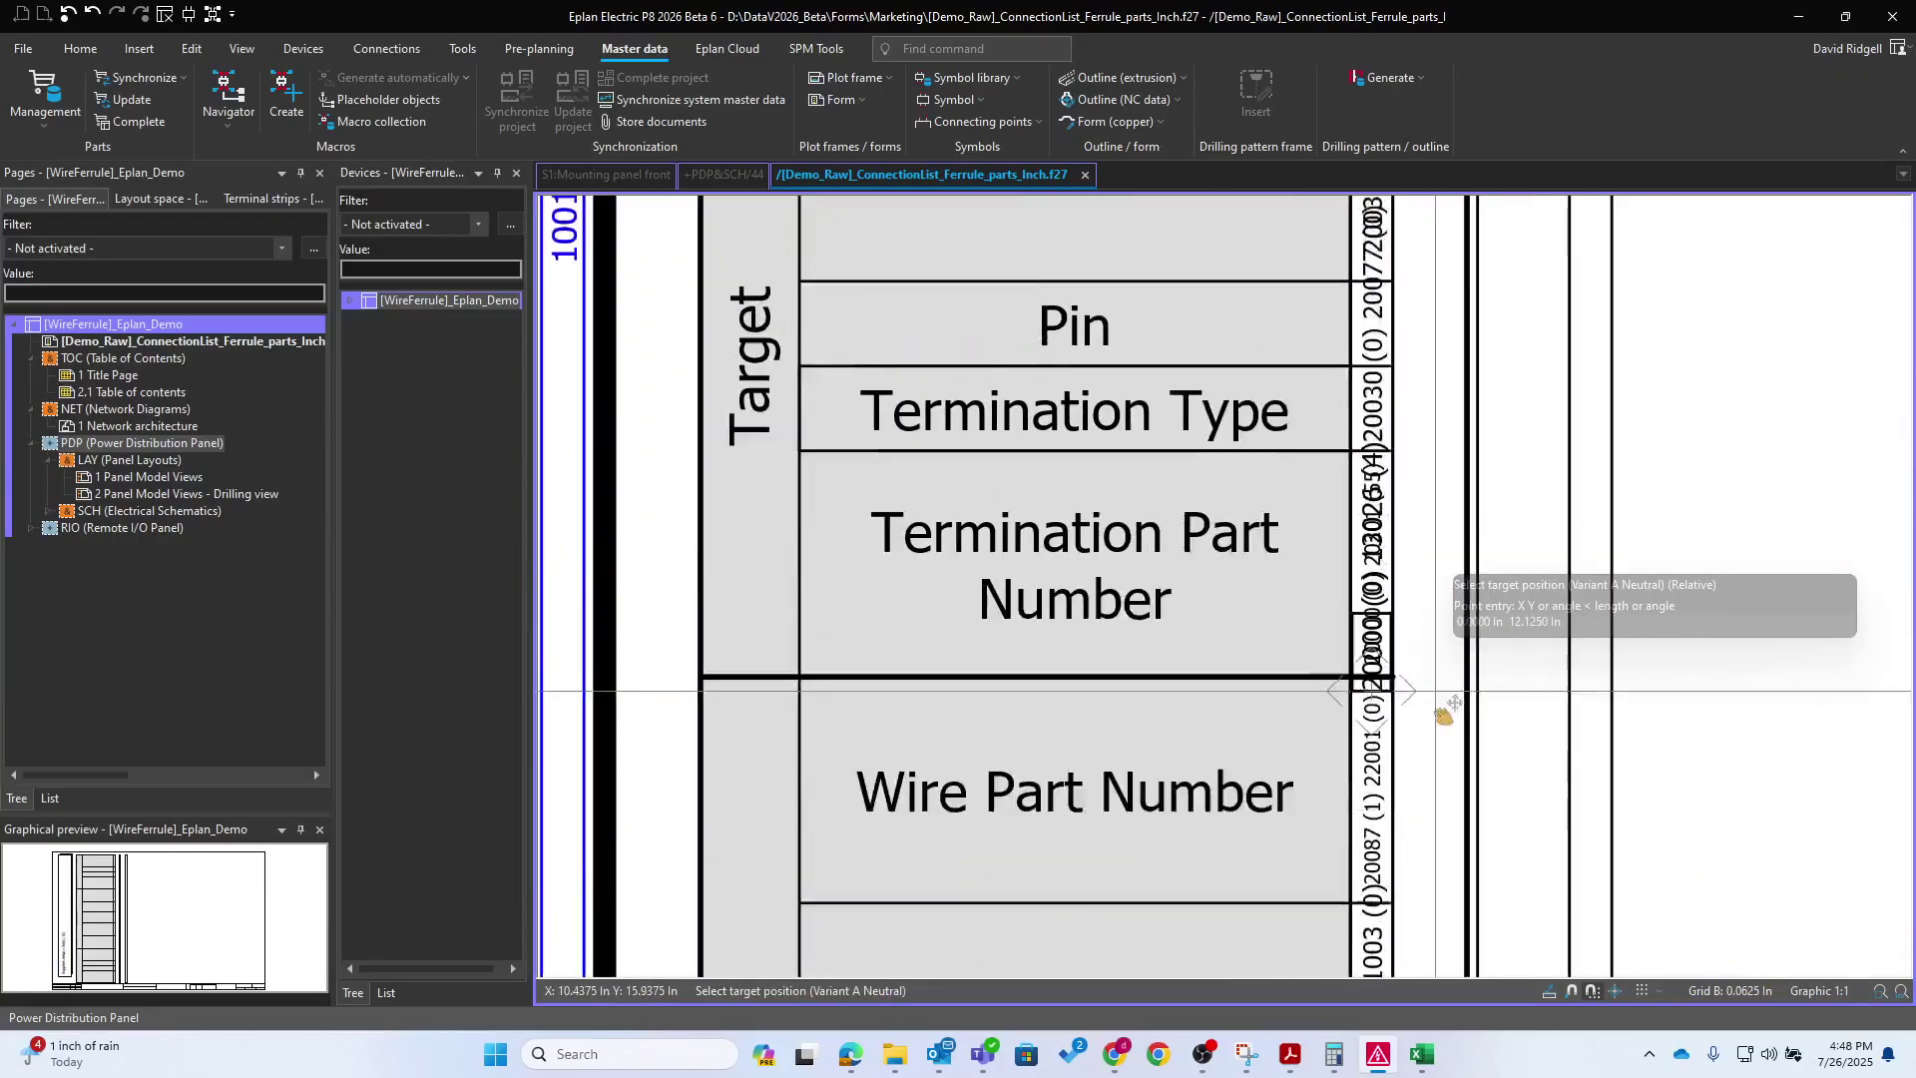
pyautogui.scroll(1, 1396, 539)
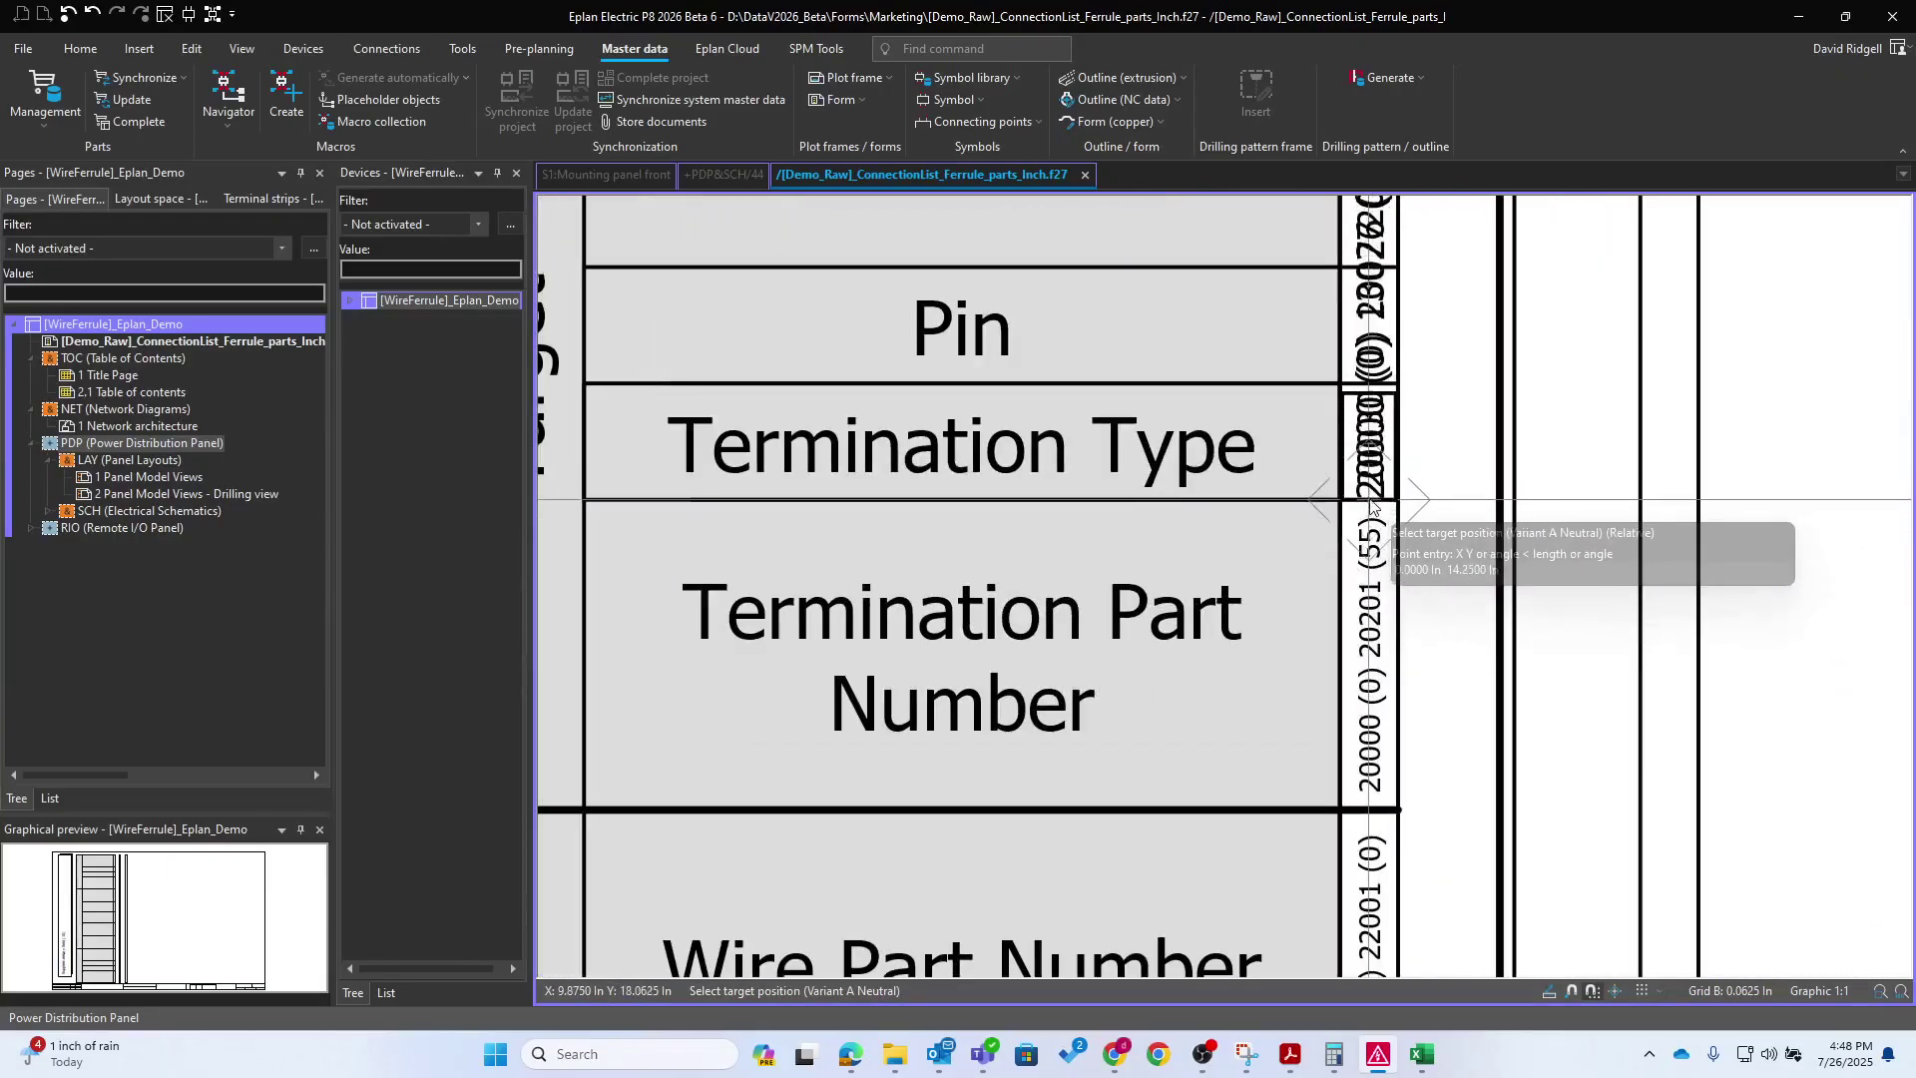
pyautogui.click(1349, 387)
pyautogui.doubleClick(1349, 387)
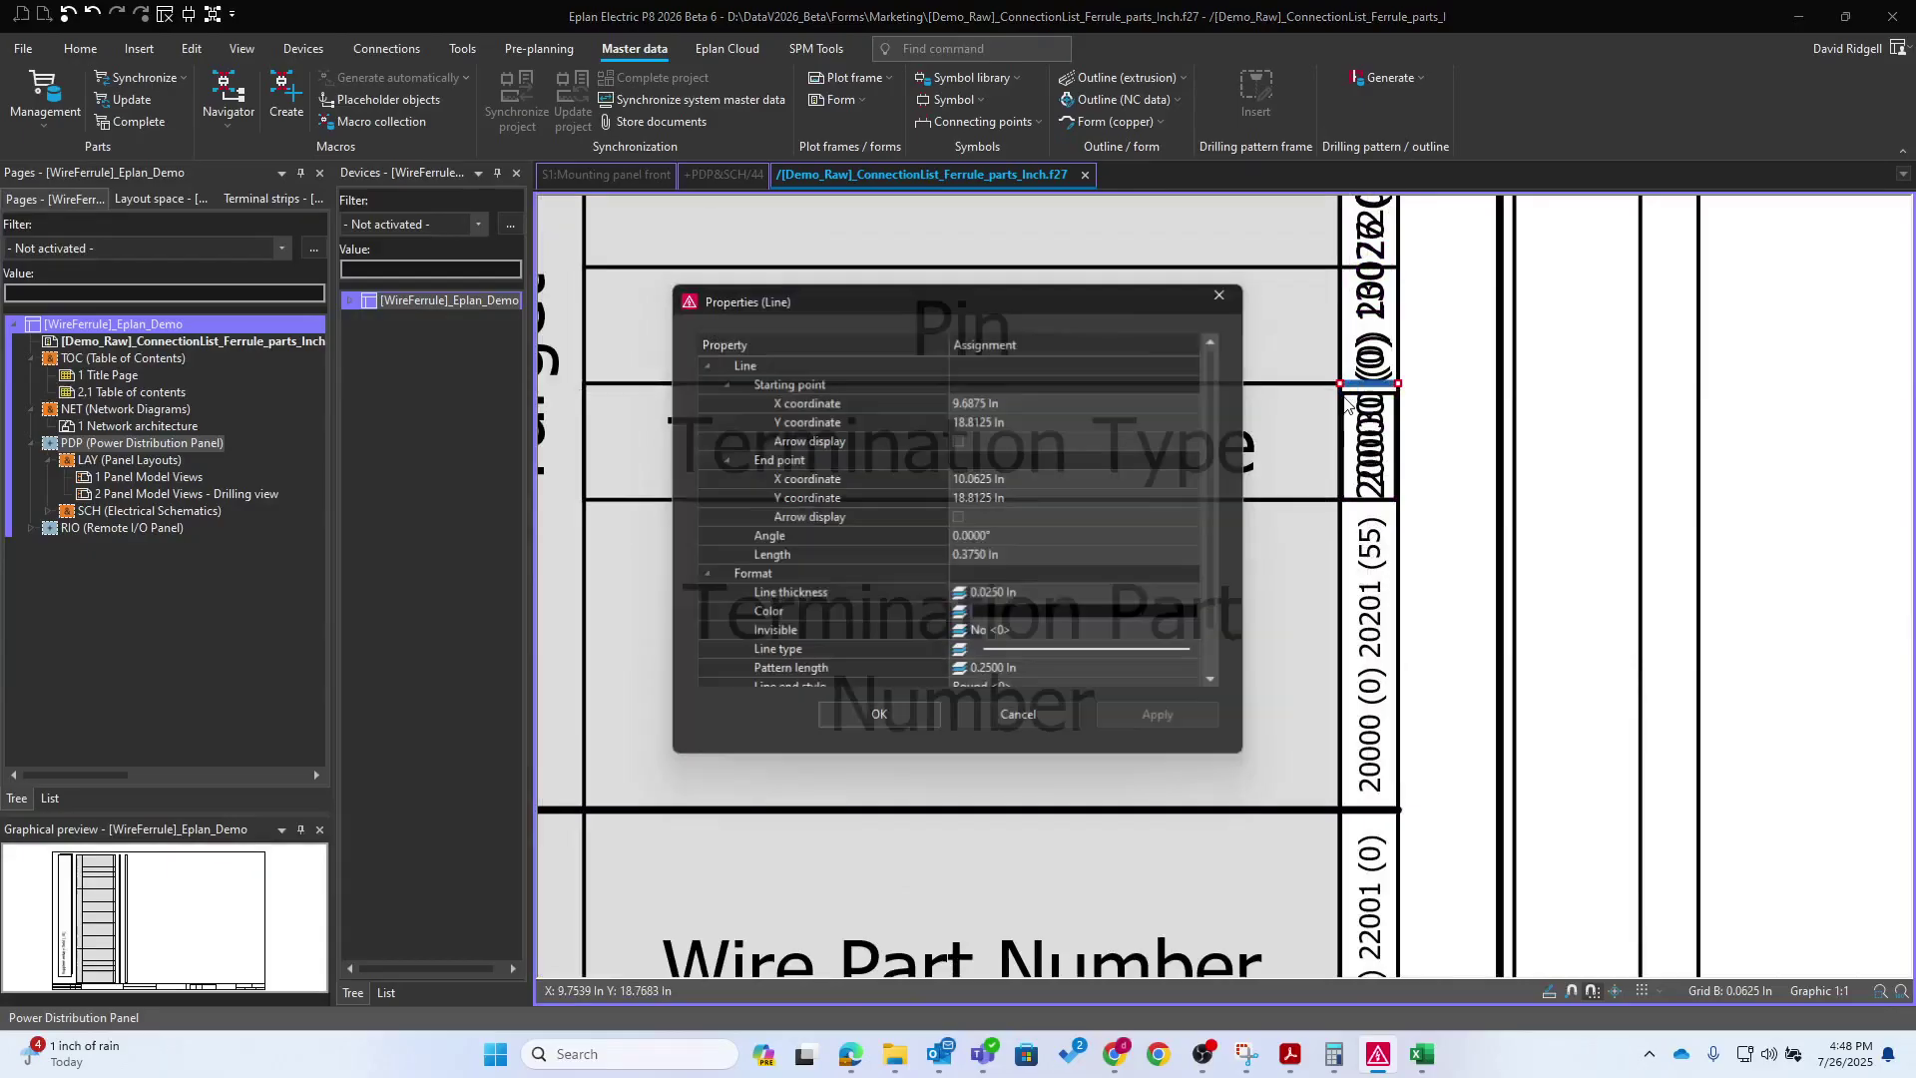
pyautogui.press('Escape')
pyautogui.doubleClick(1367, 444)
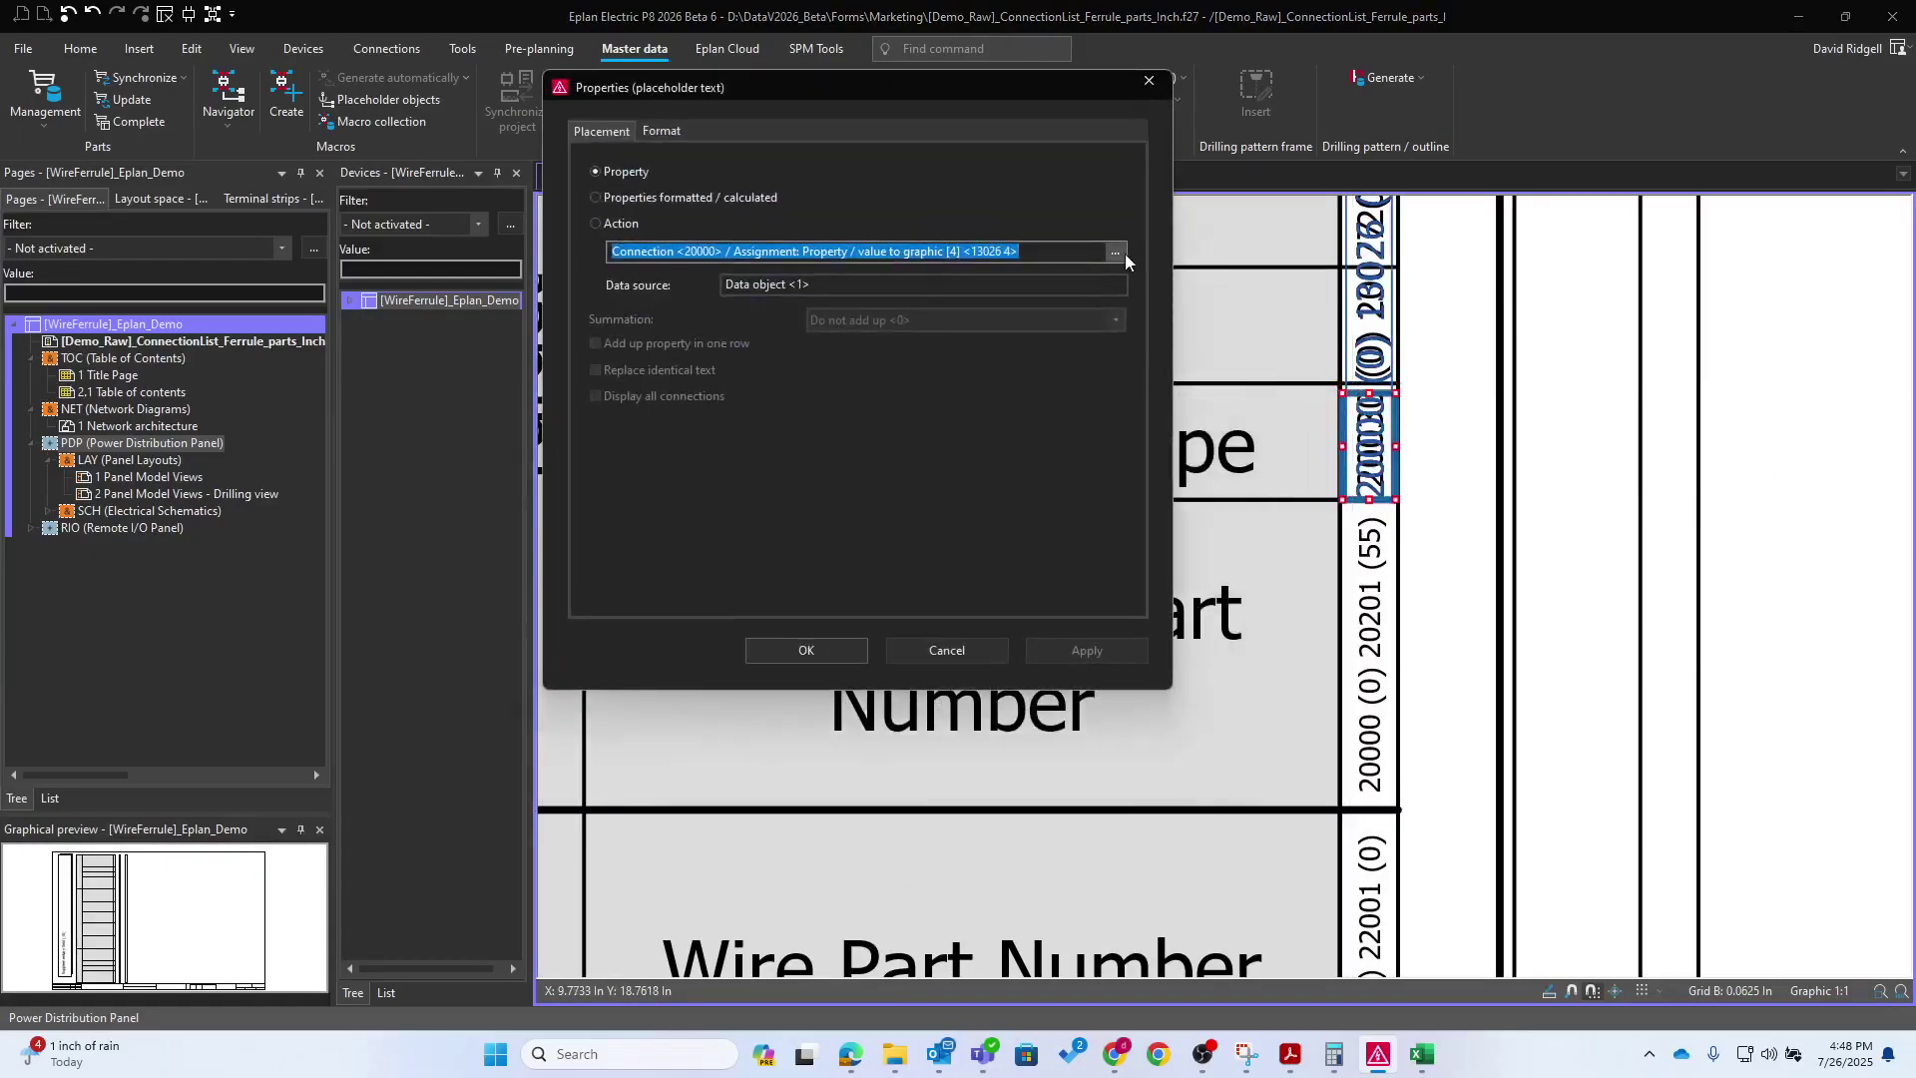
pyautogui.click(1114, 251)
pyautogui.doubleClick(1342, 596)
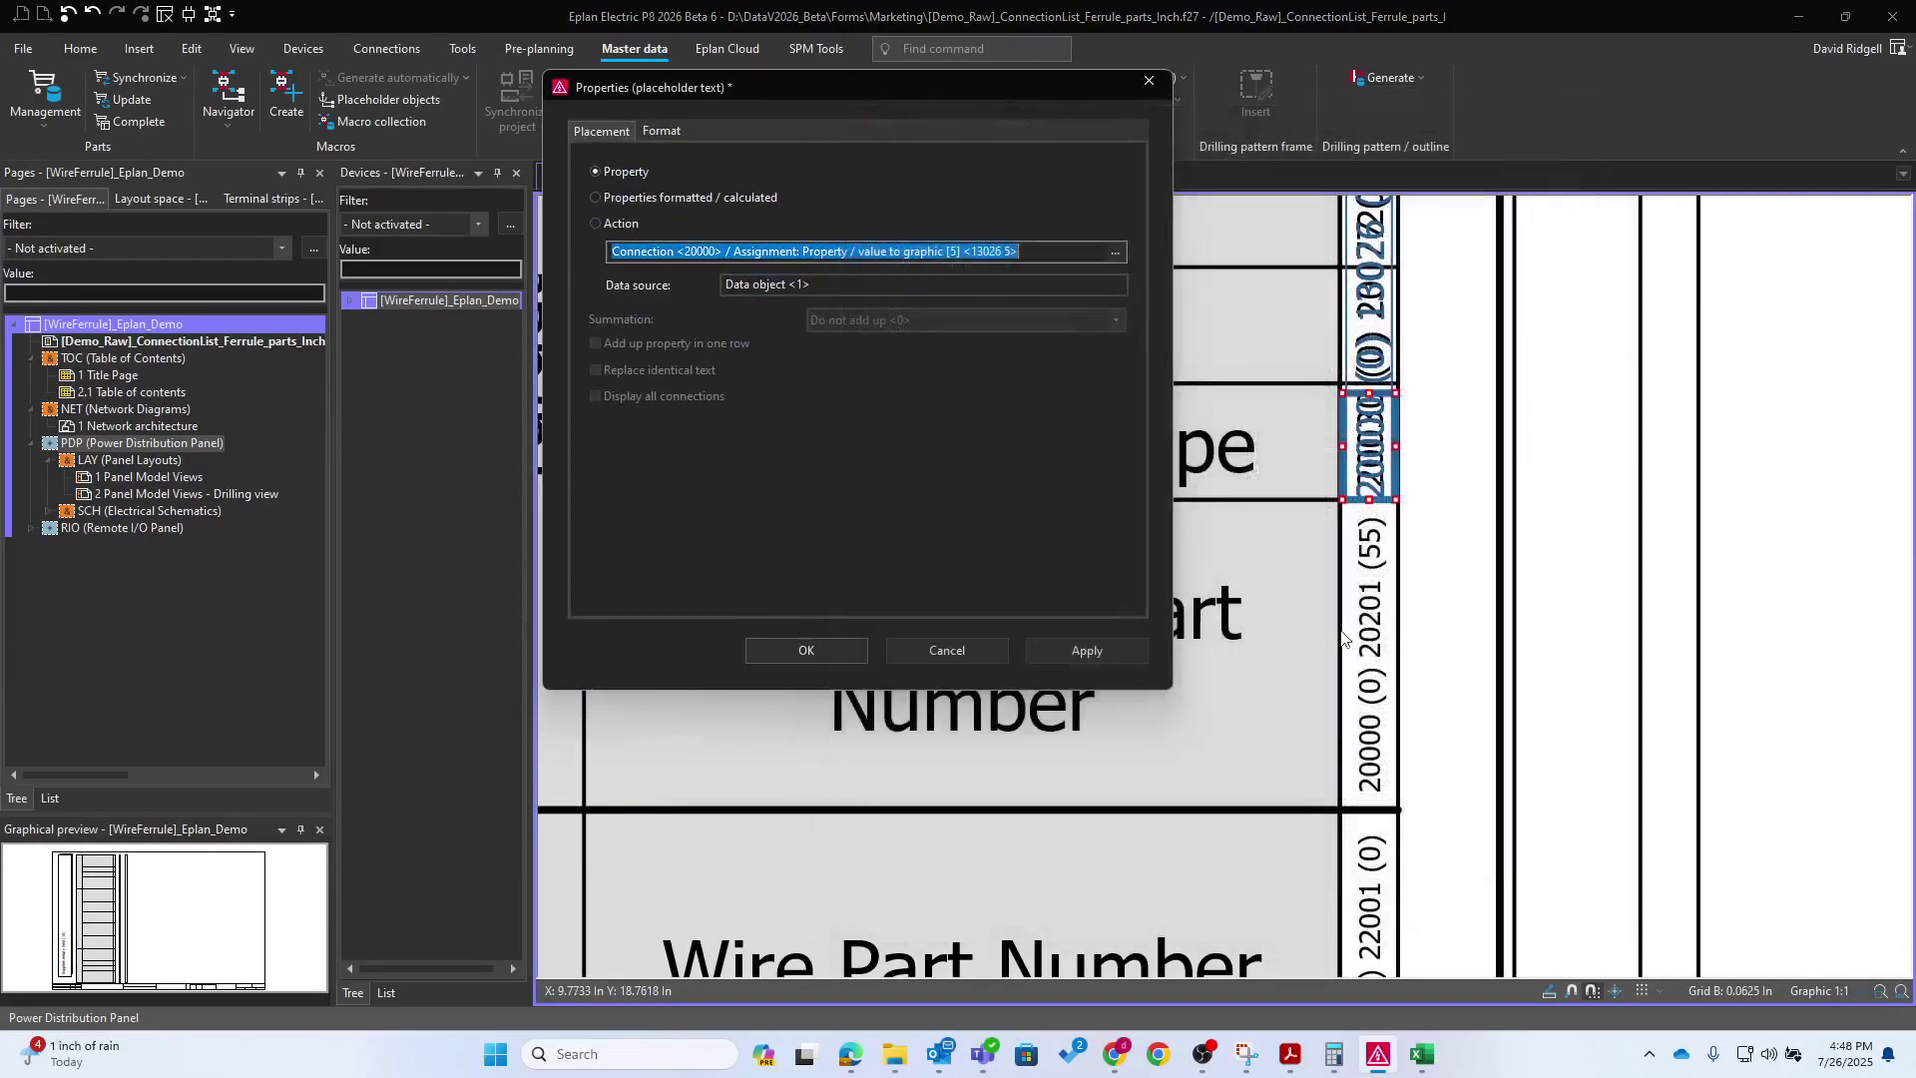
pyautogui.click(805, 650)
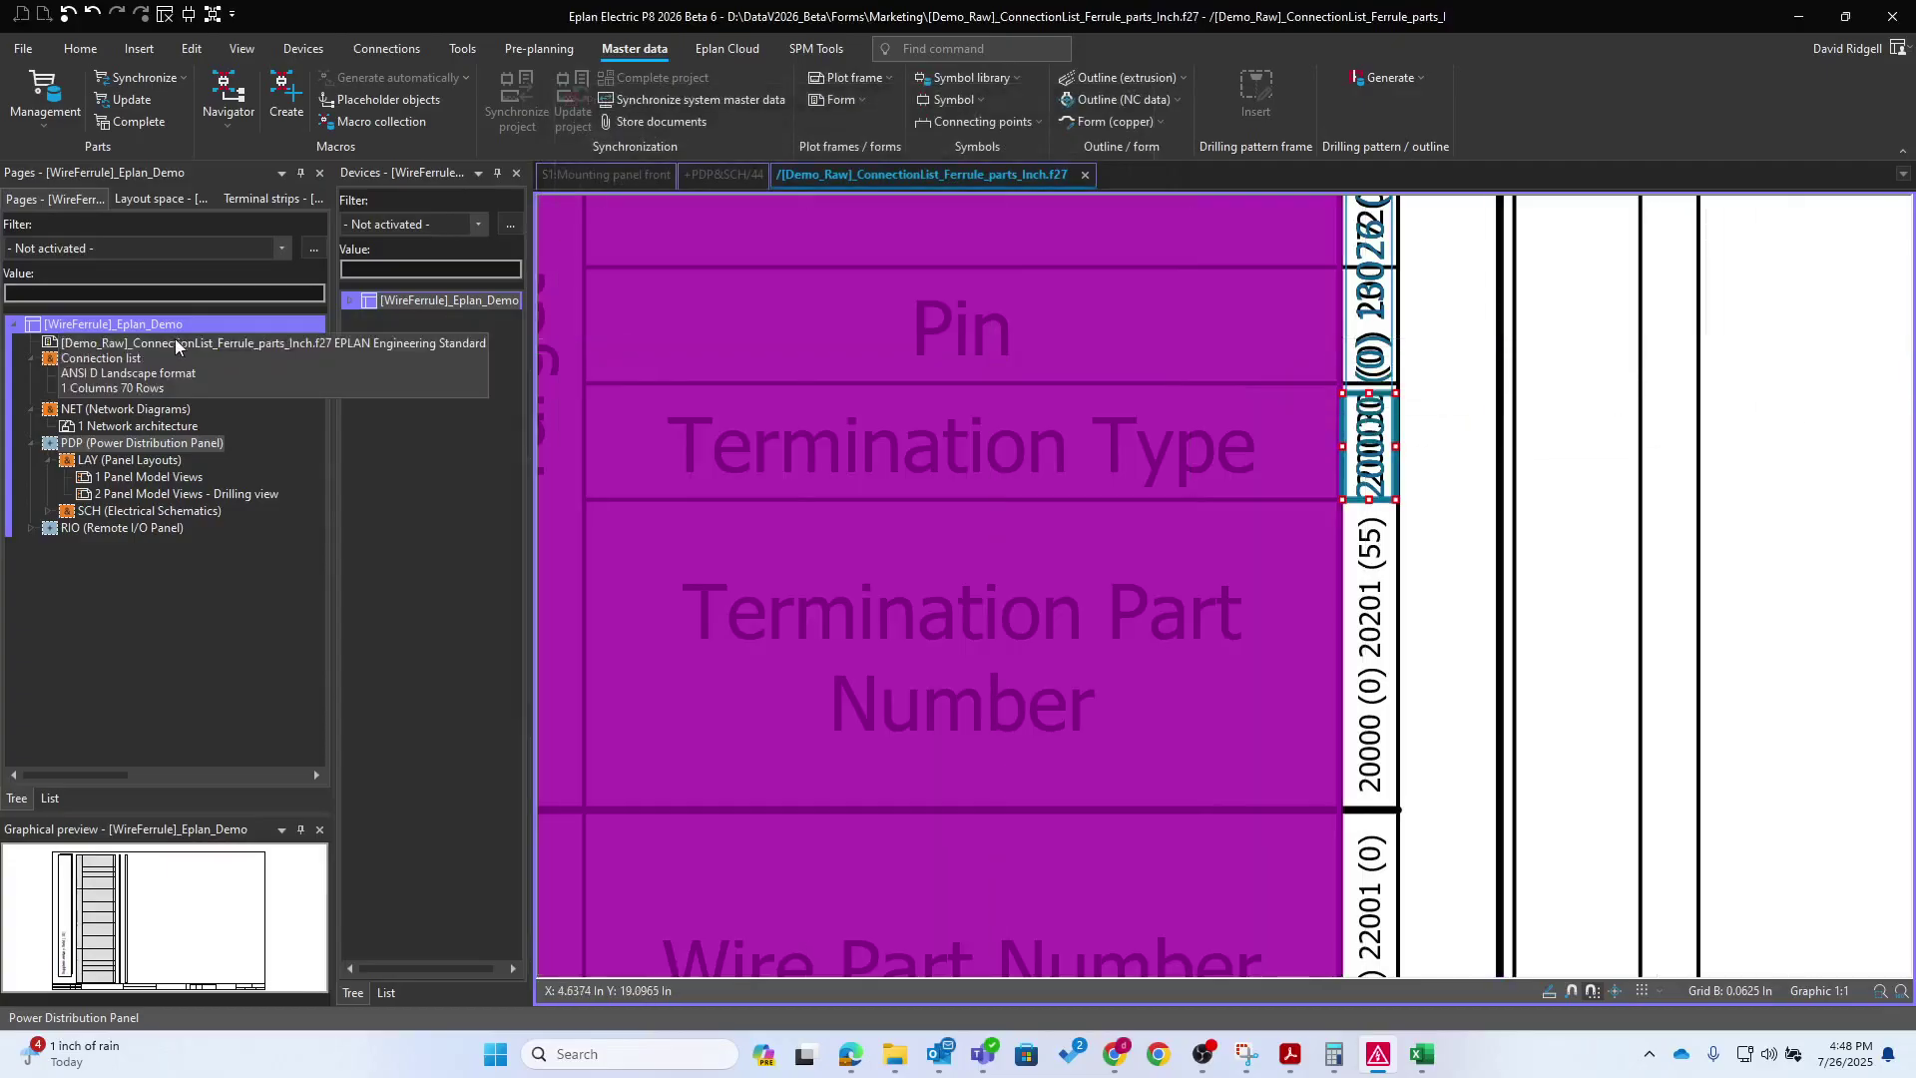
# Open the connection list form's properties, sorted alphabetically, and its Assignment [1] graphic table
pyautogui.rightClick(158, 346)
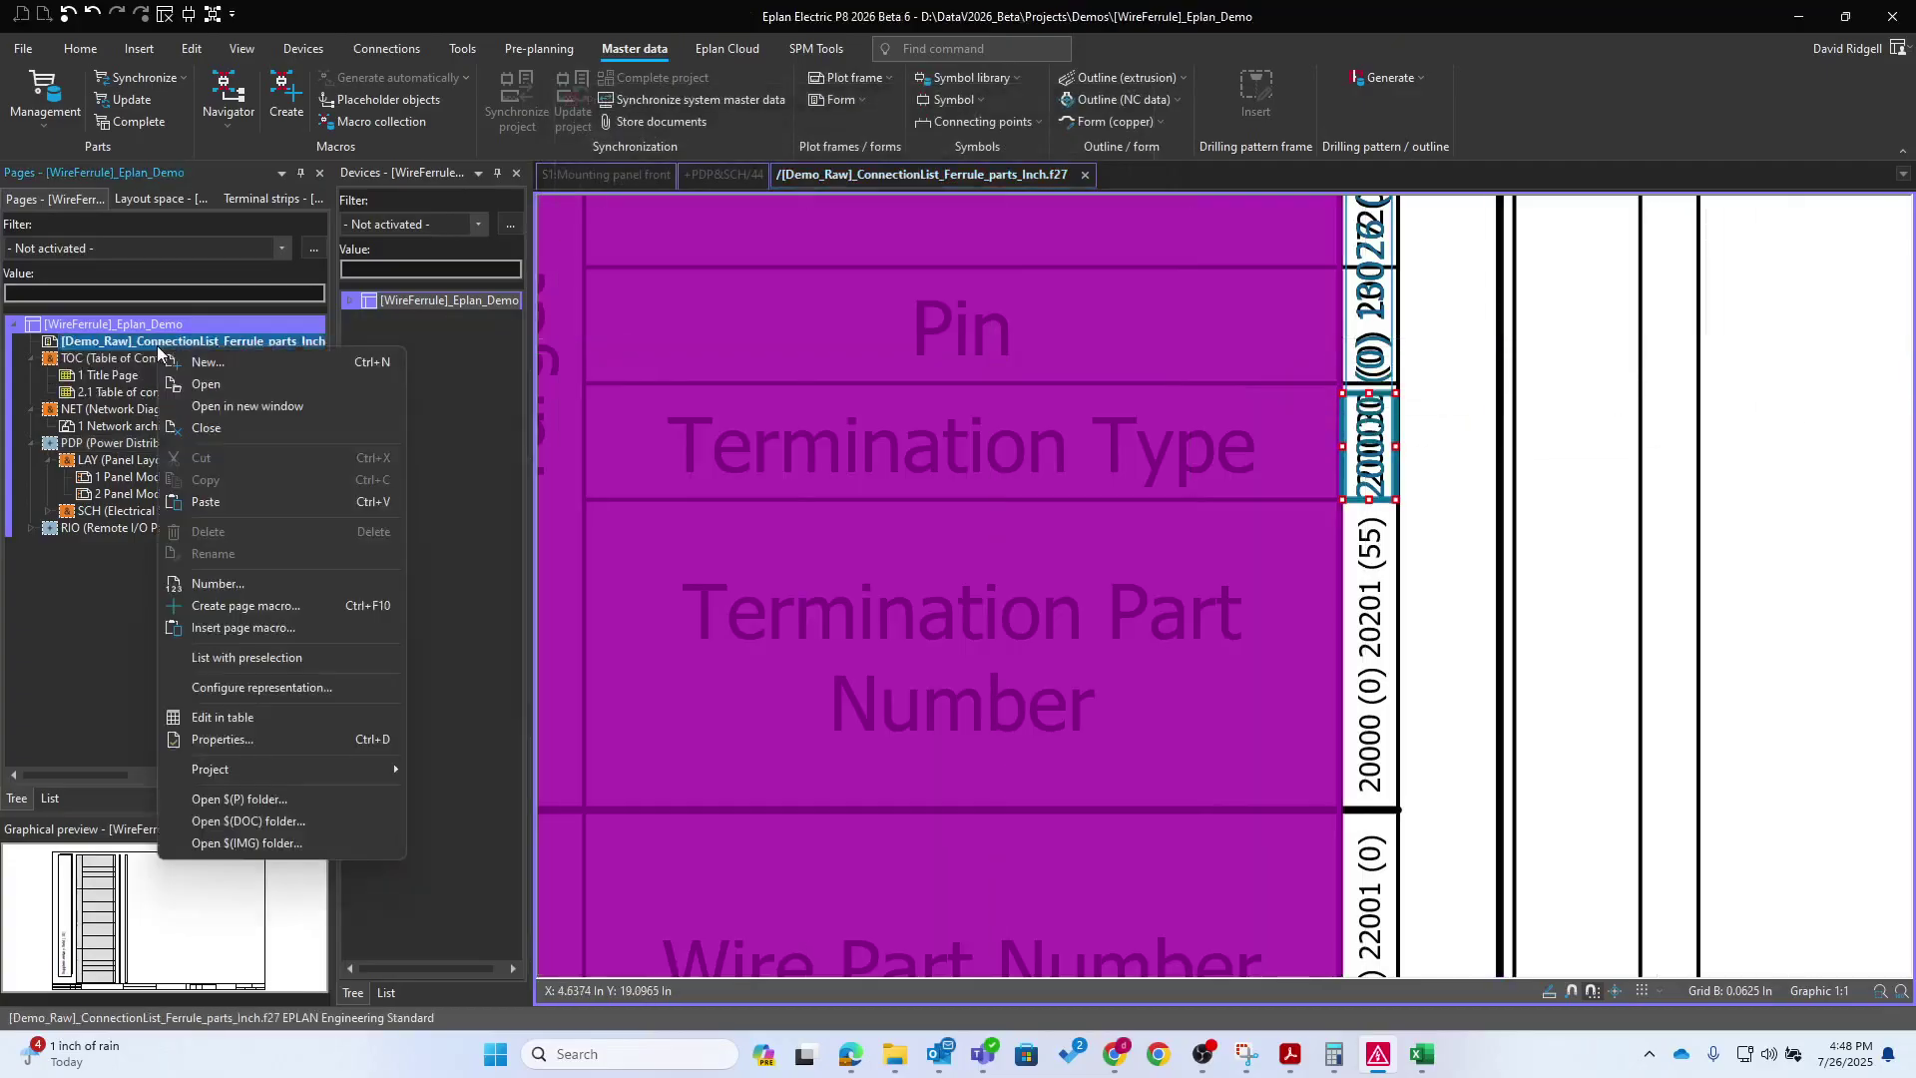
pyautogui.click(217, 739)
pyautogui.click(916, 381)
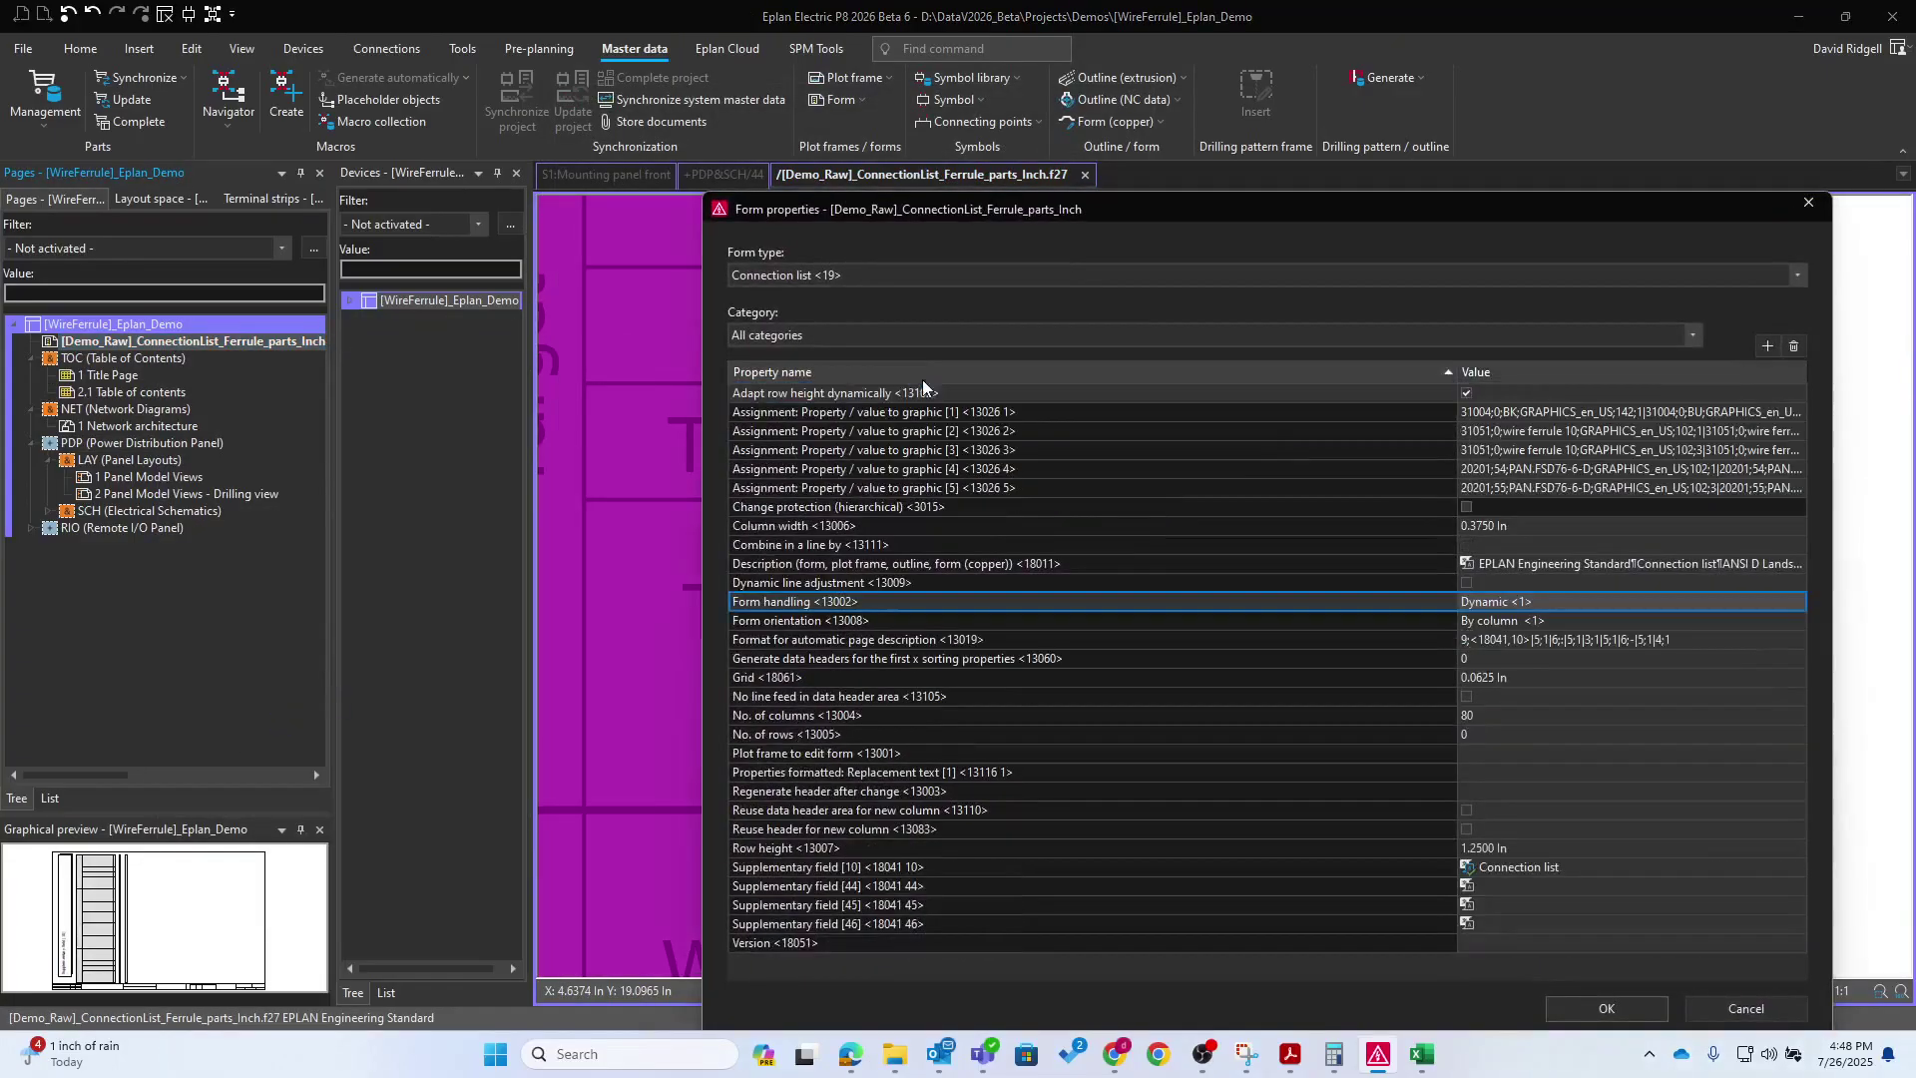
pyautogui.click(930, 415)
pyautogui.click(1697, 412)
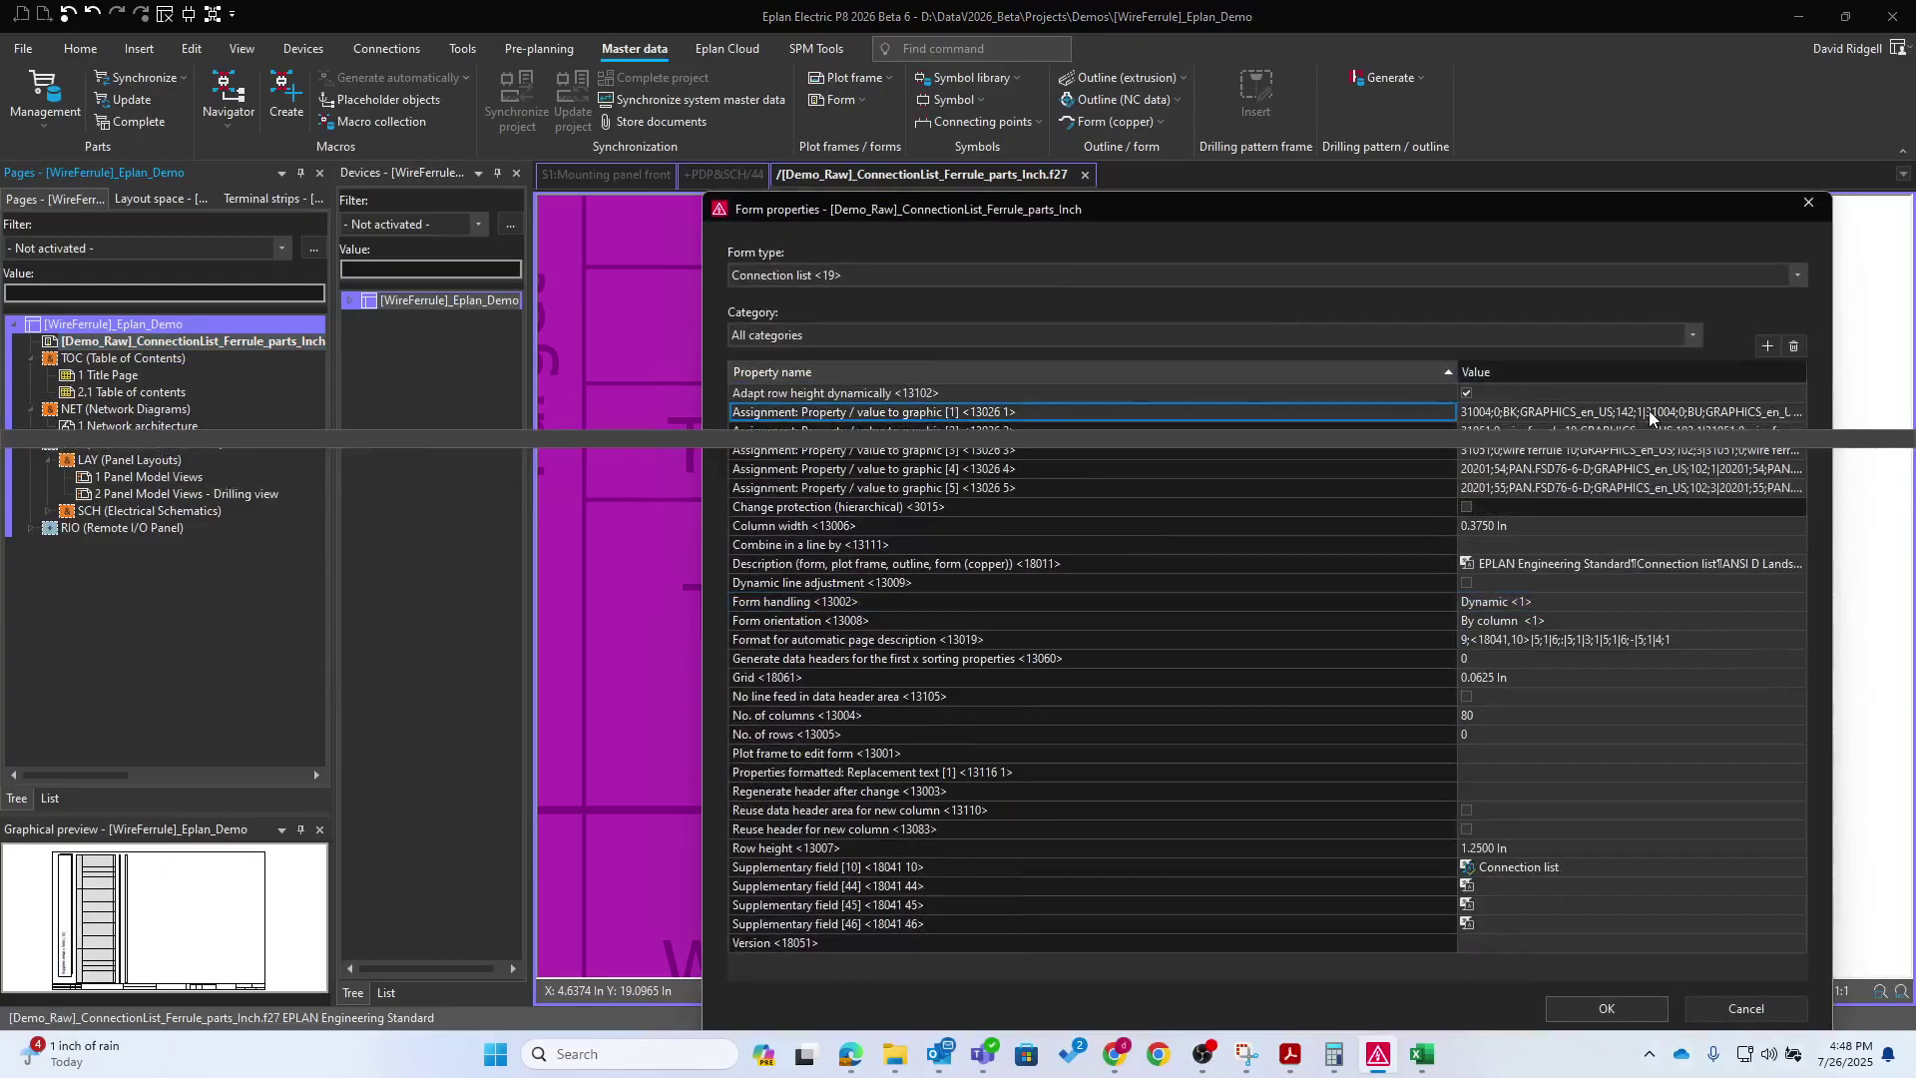
pyautogui.click(1804, 412)
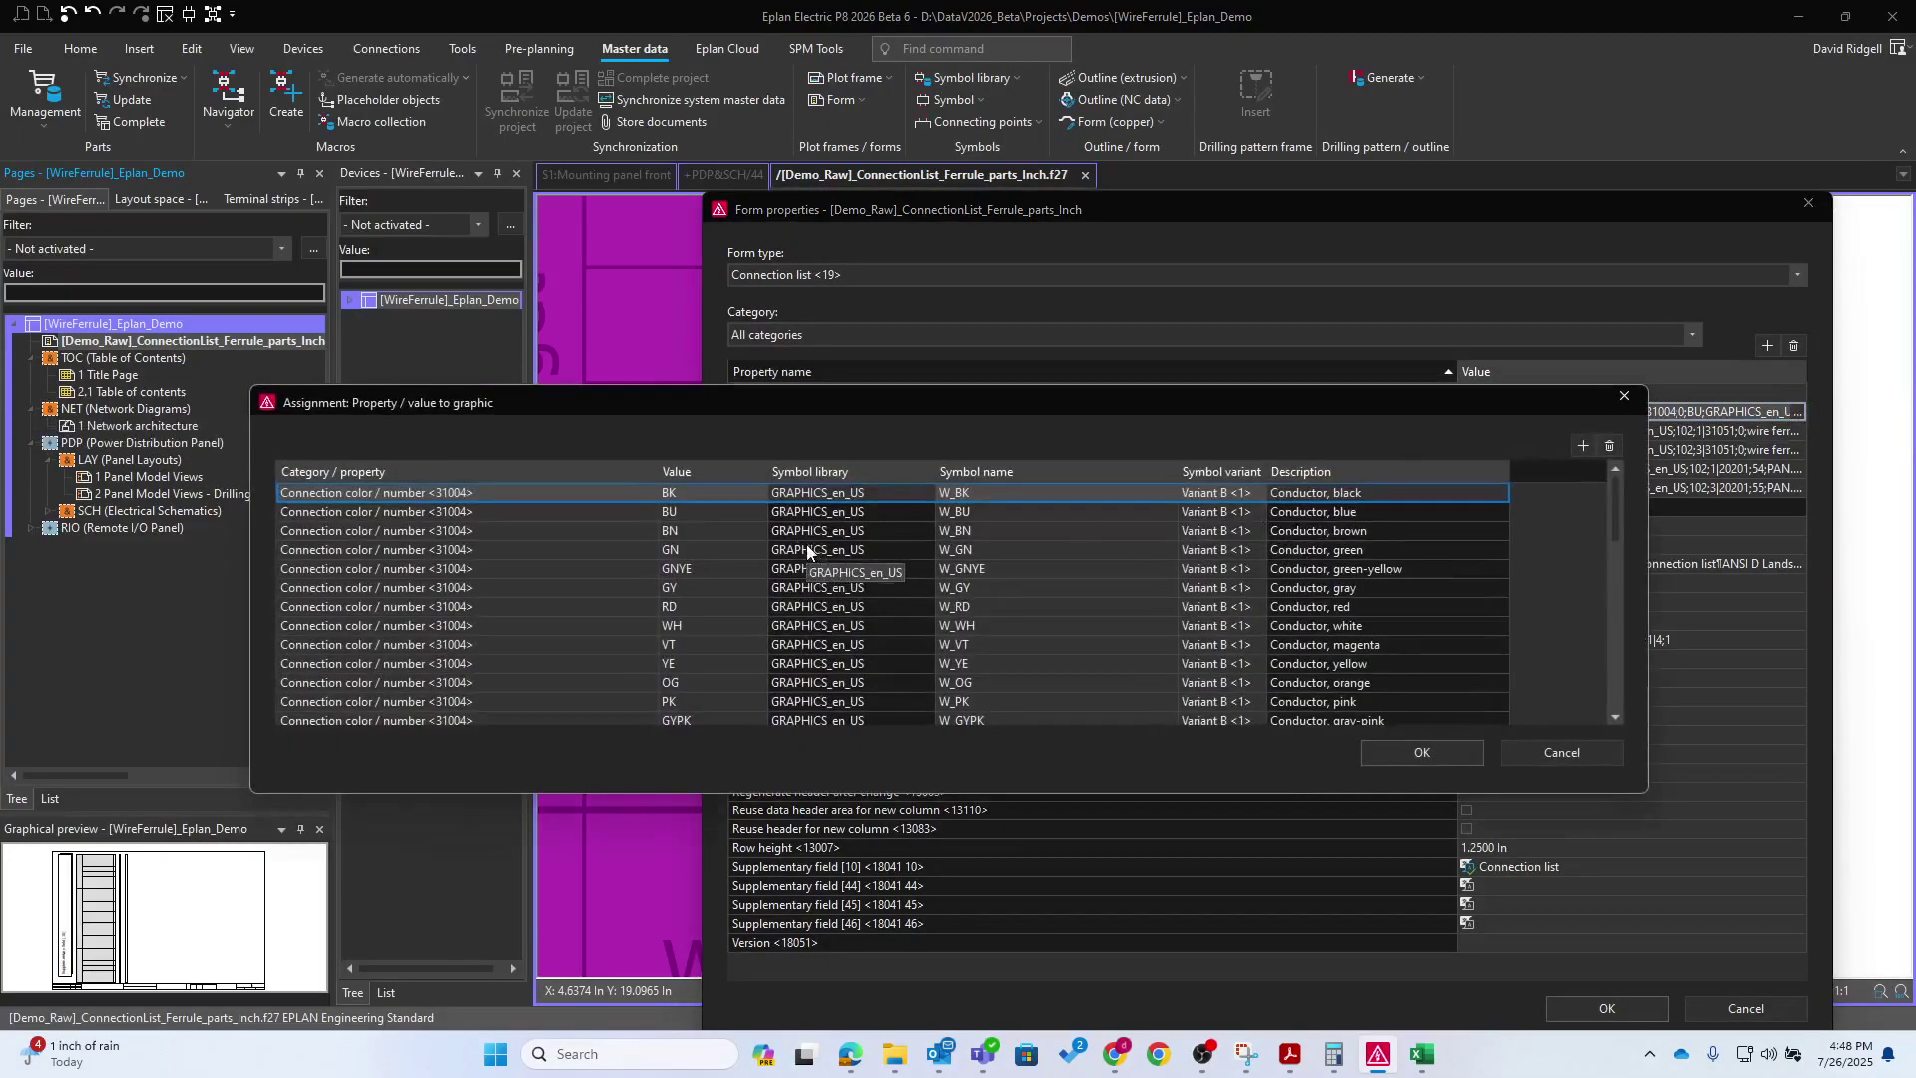
# Inspect the BK colour's assigned symbol, close the table unchanged, and select Assignments [2] to [4]
pyautogui.click(356, 492)
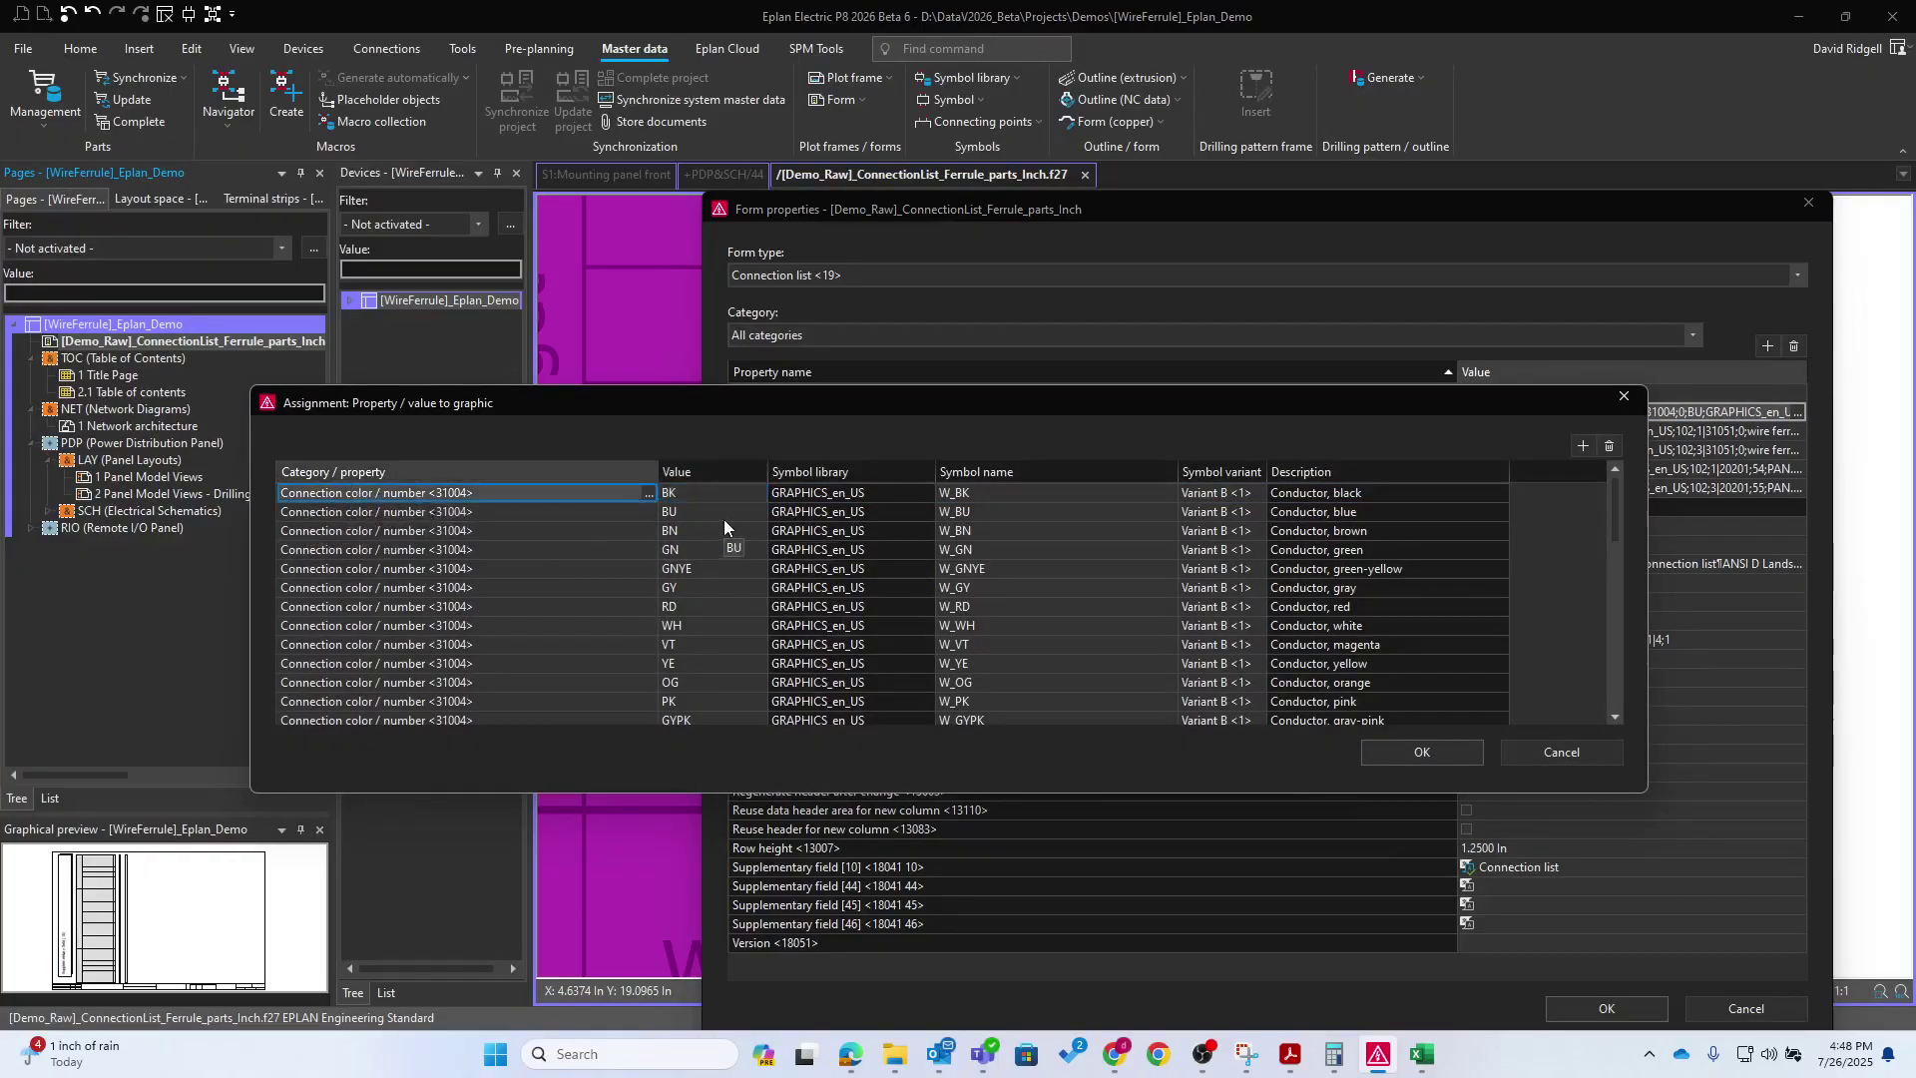
pyautogui.click(727, 493)
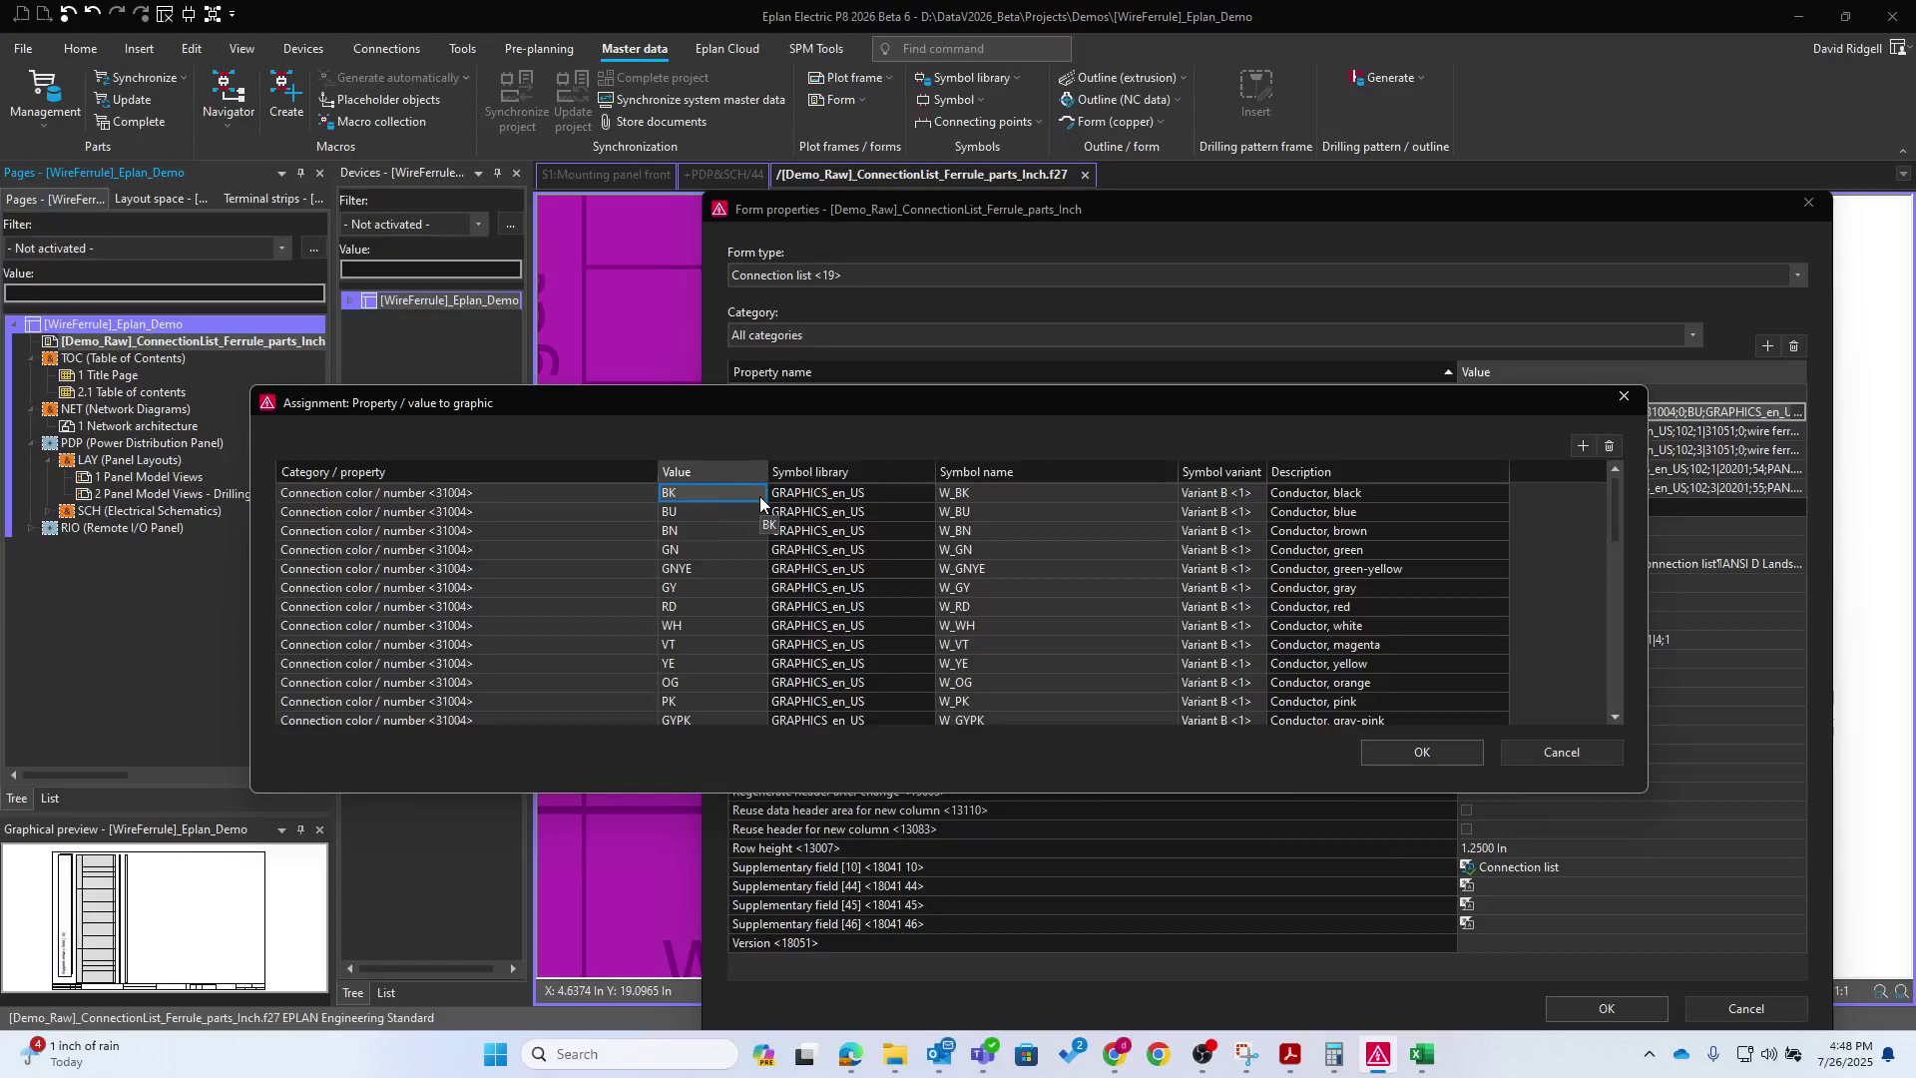
pyautogui.click(982, 495)
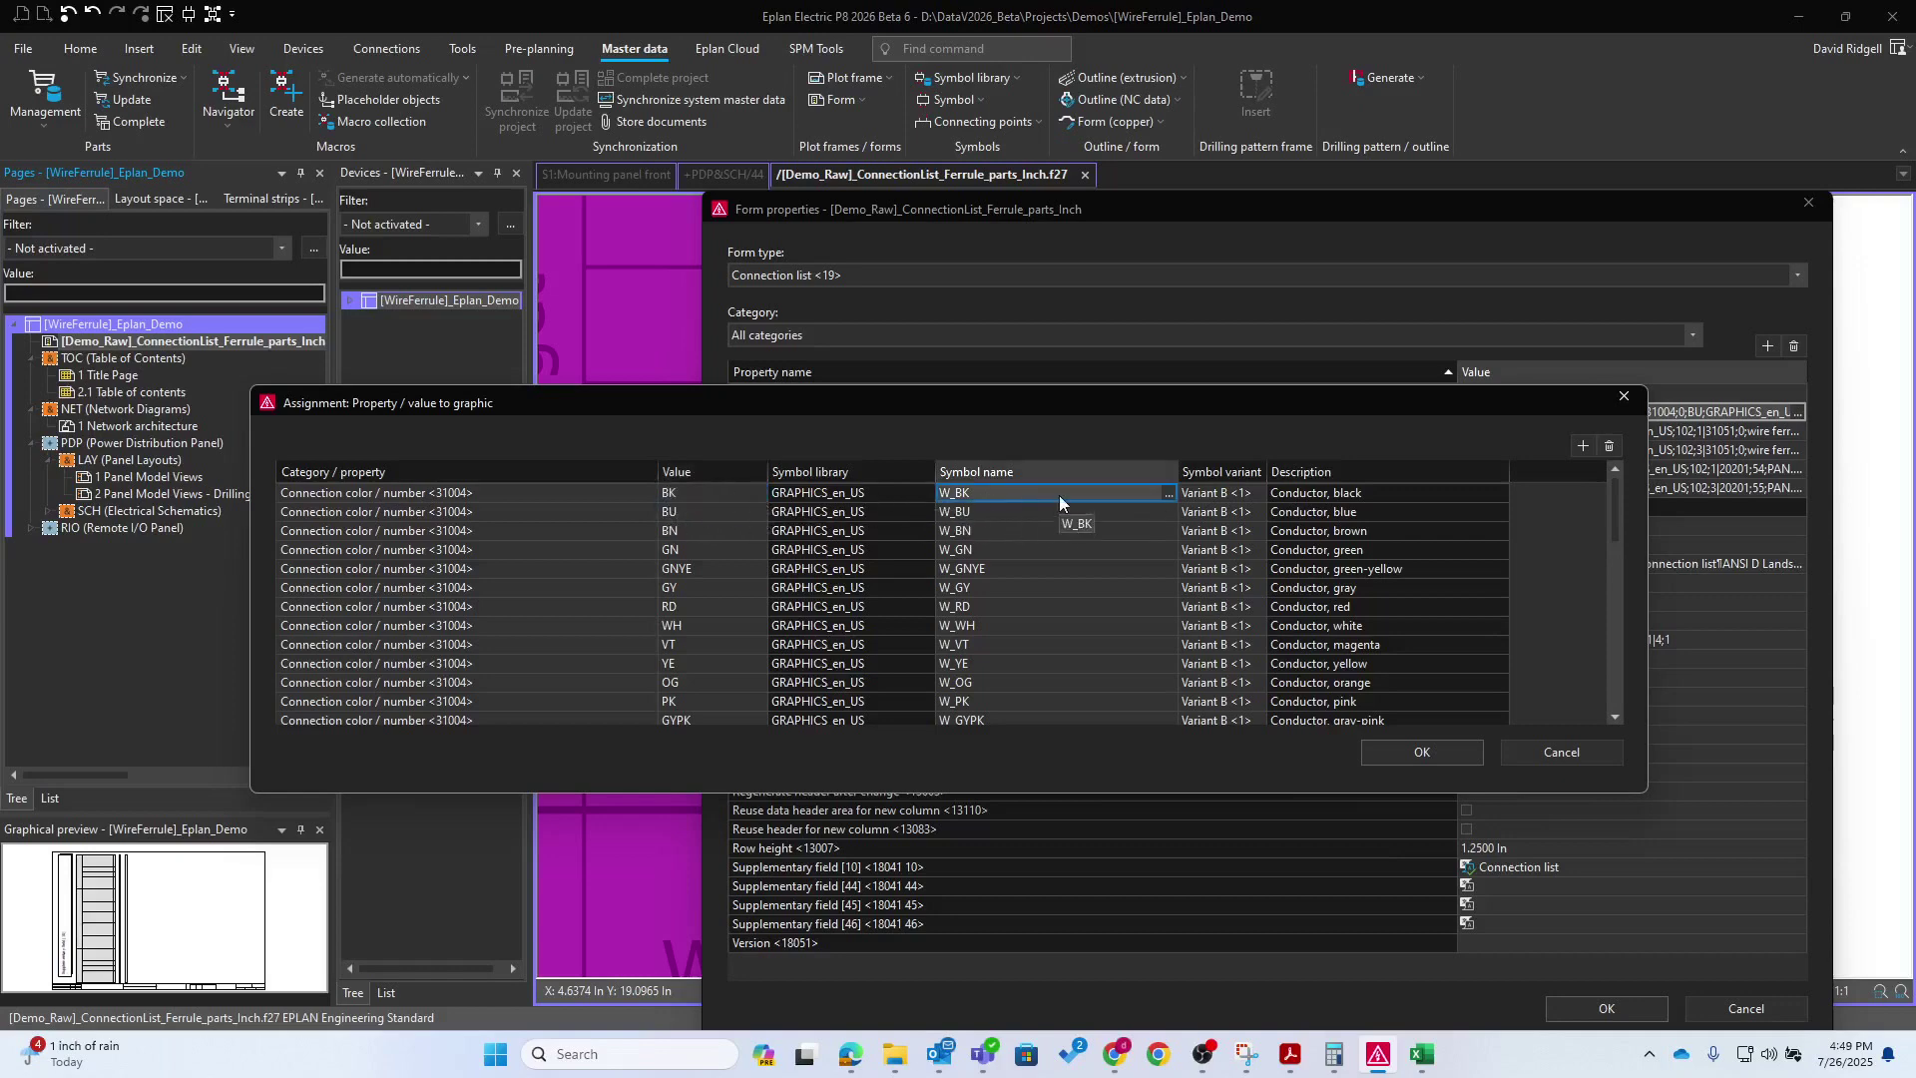
pyautogui.click(1169, 493)
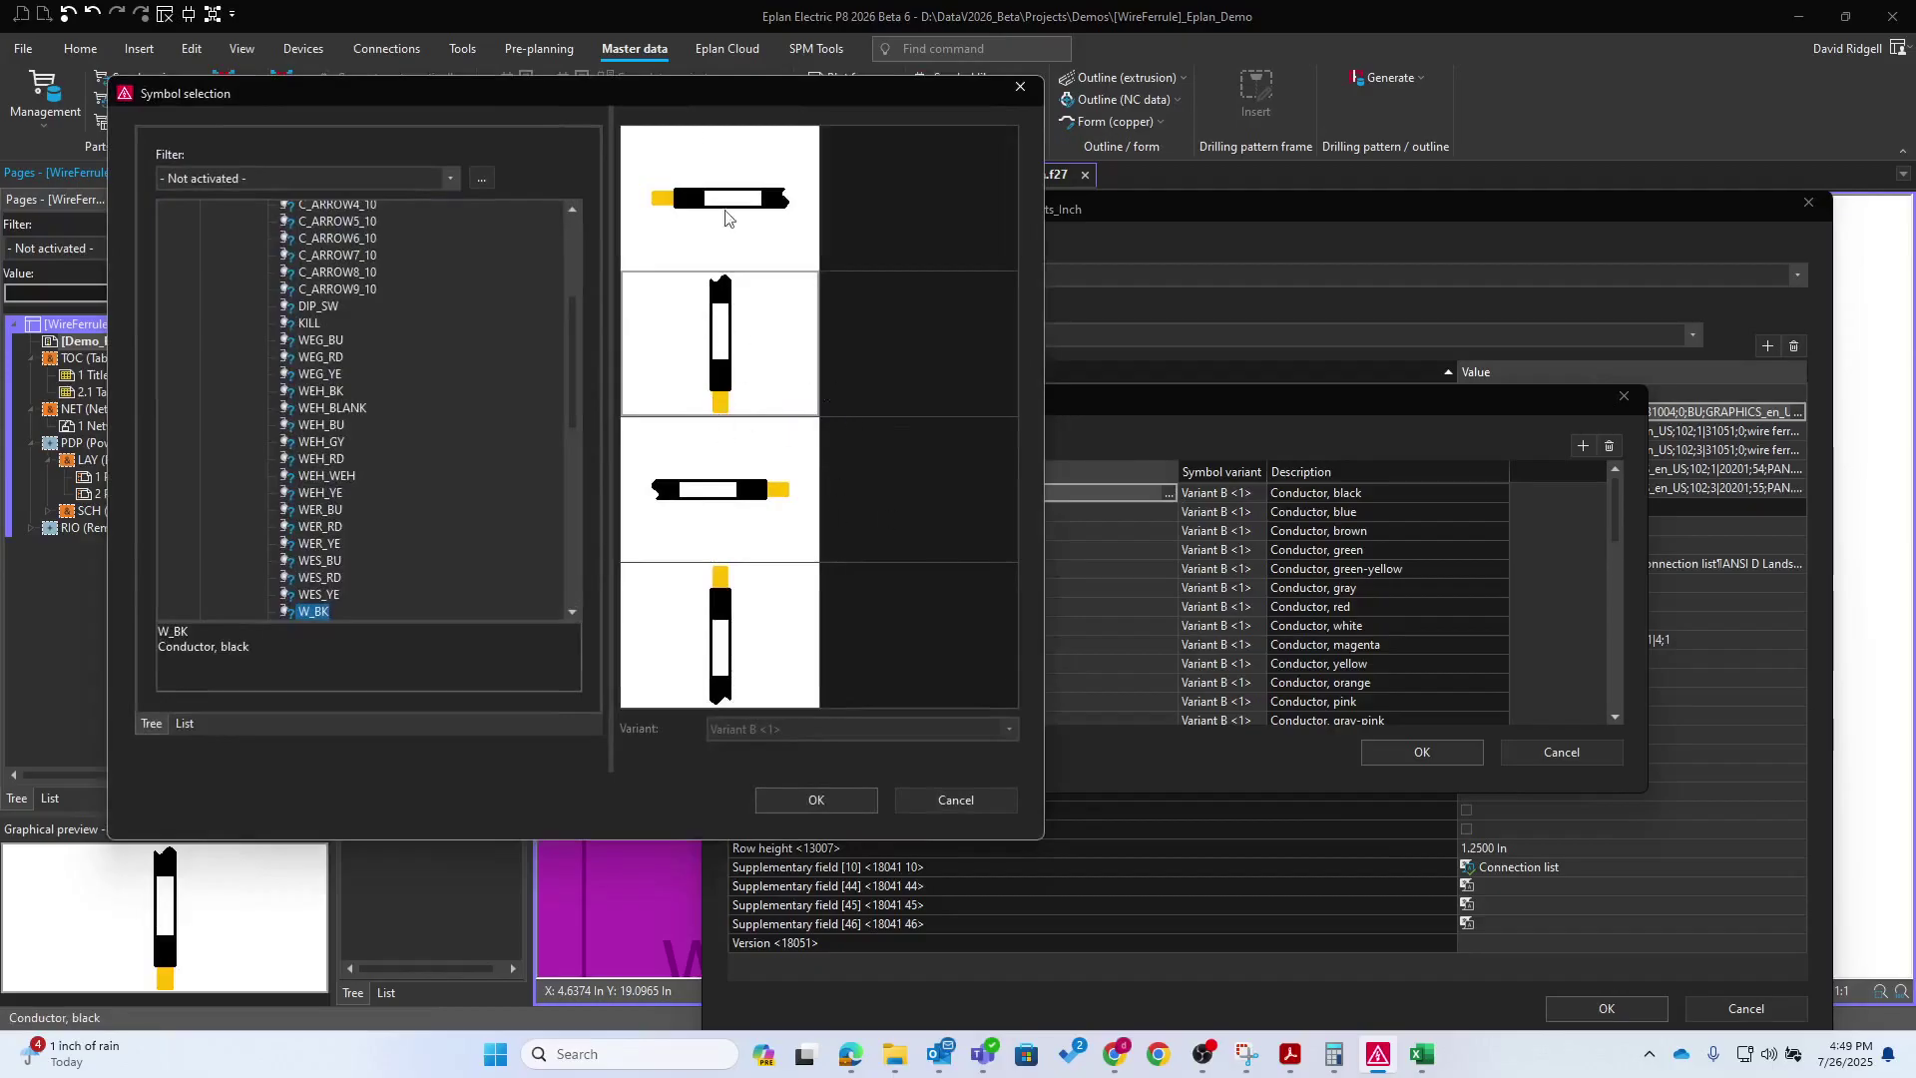
pyautogui.moveTo(737, 92); pyautogui.dragTo(551, 92)
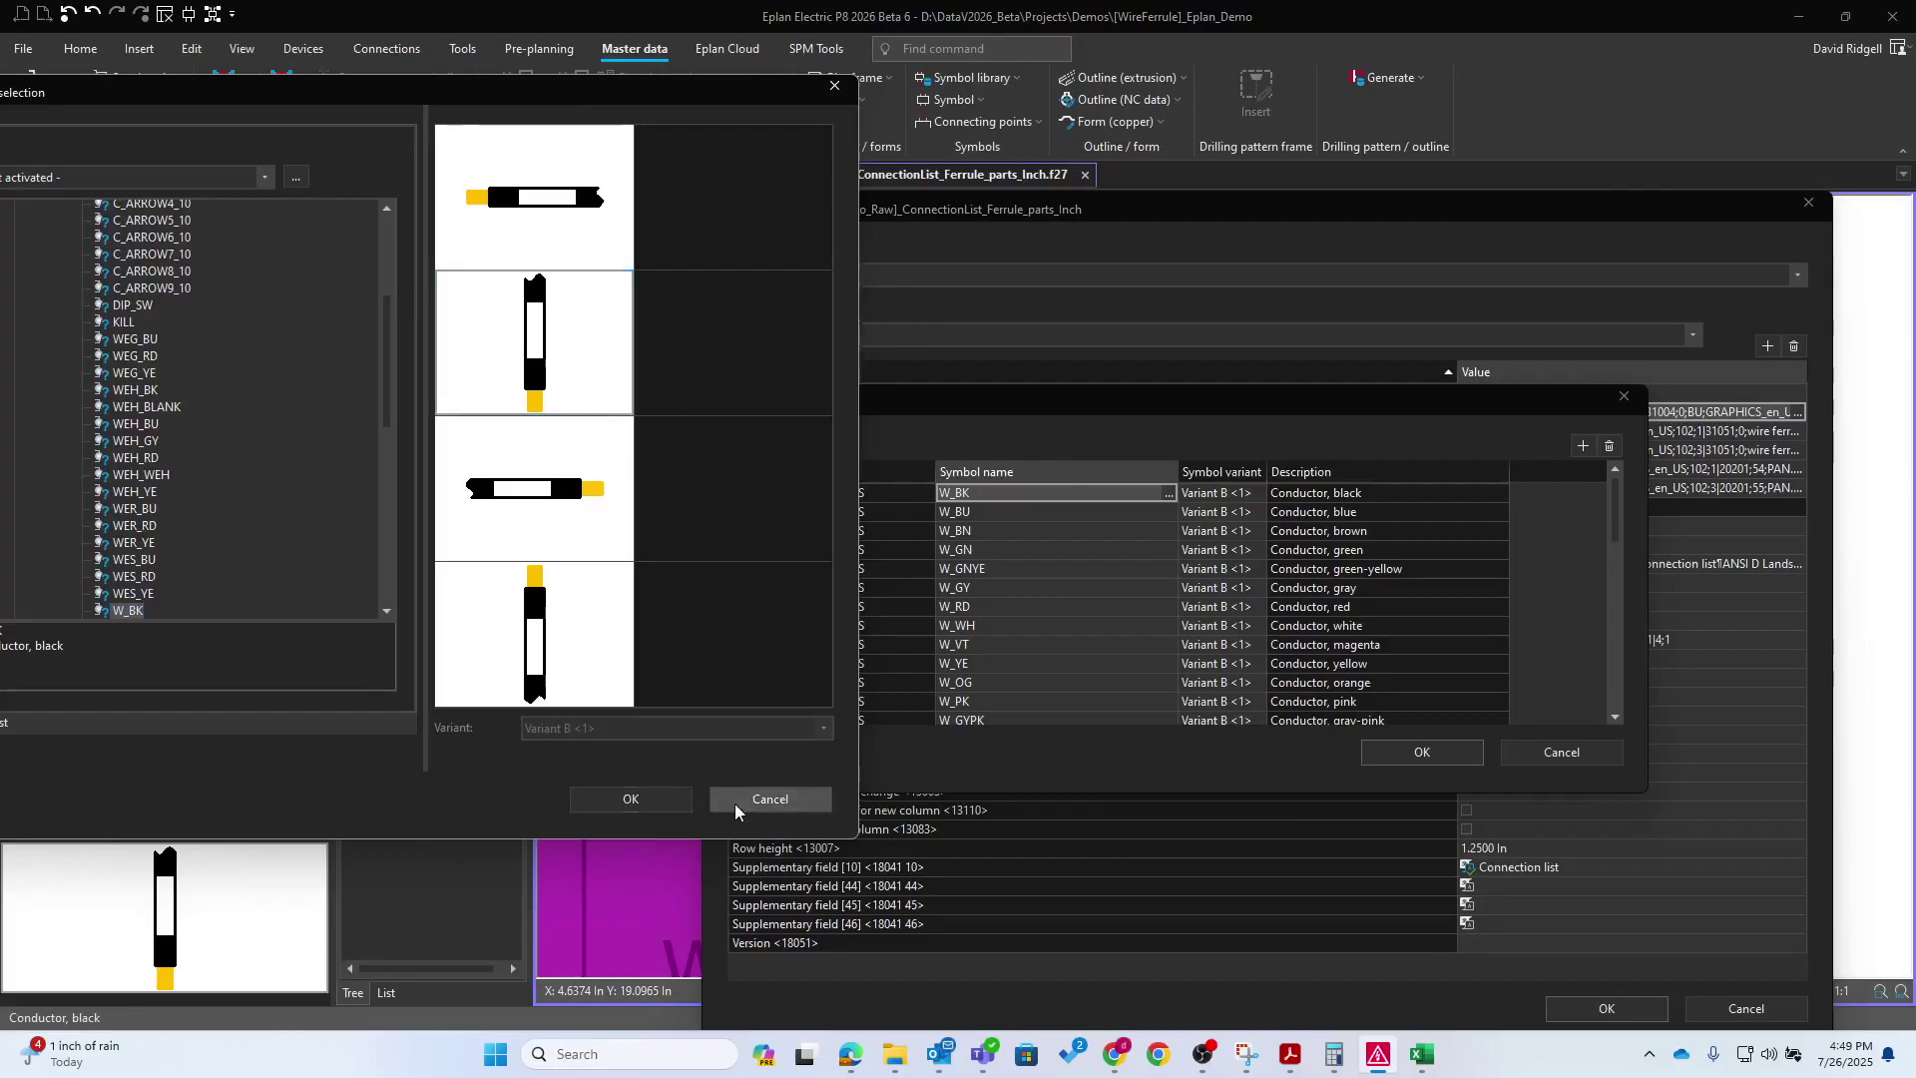
pyautogui.click(771, 798)
pyautogui.scroll(-9, 814, 542)
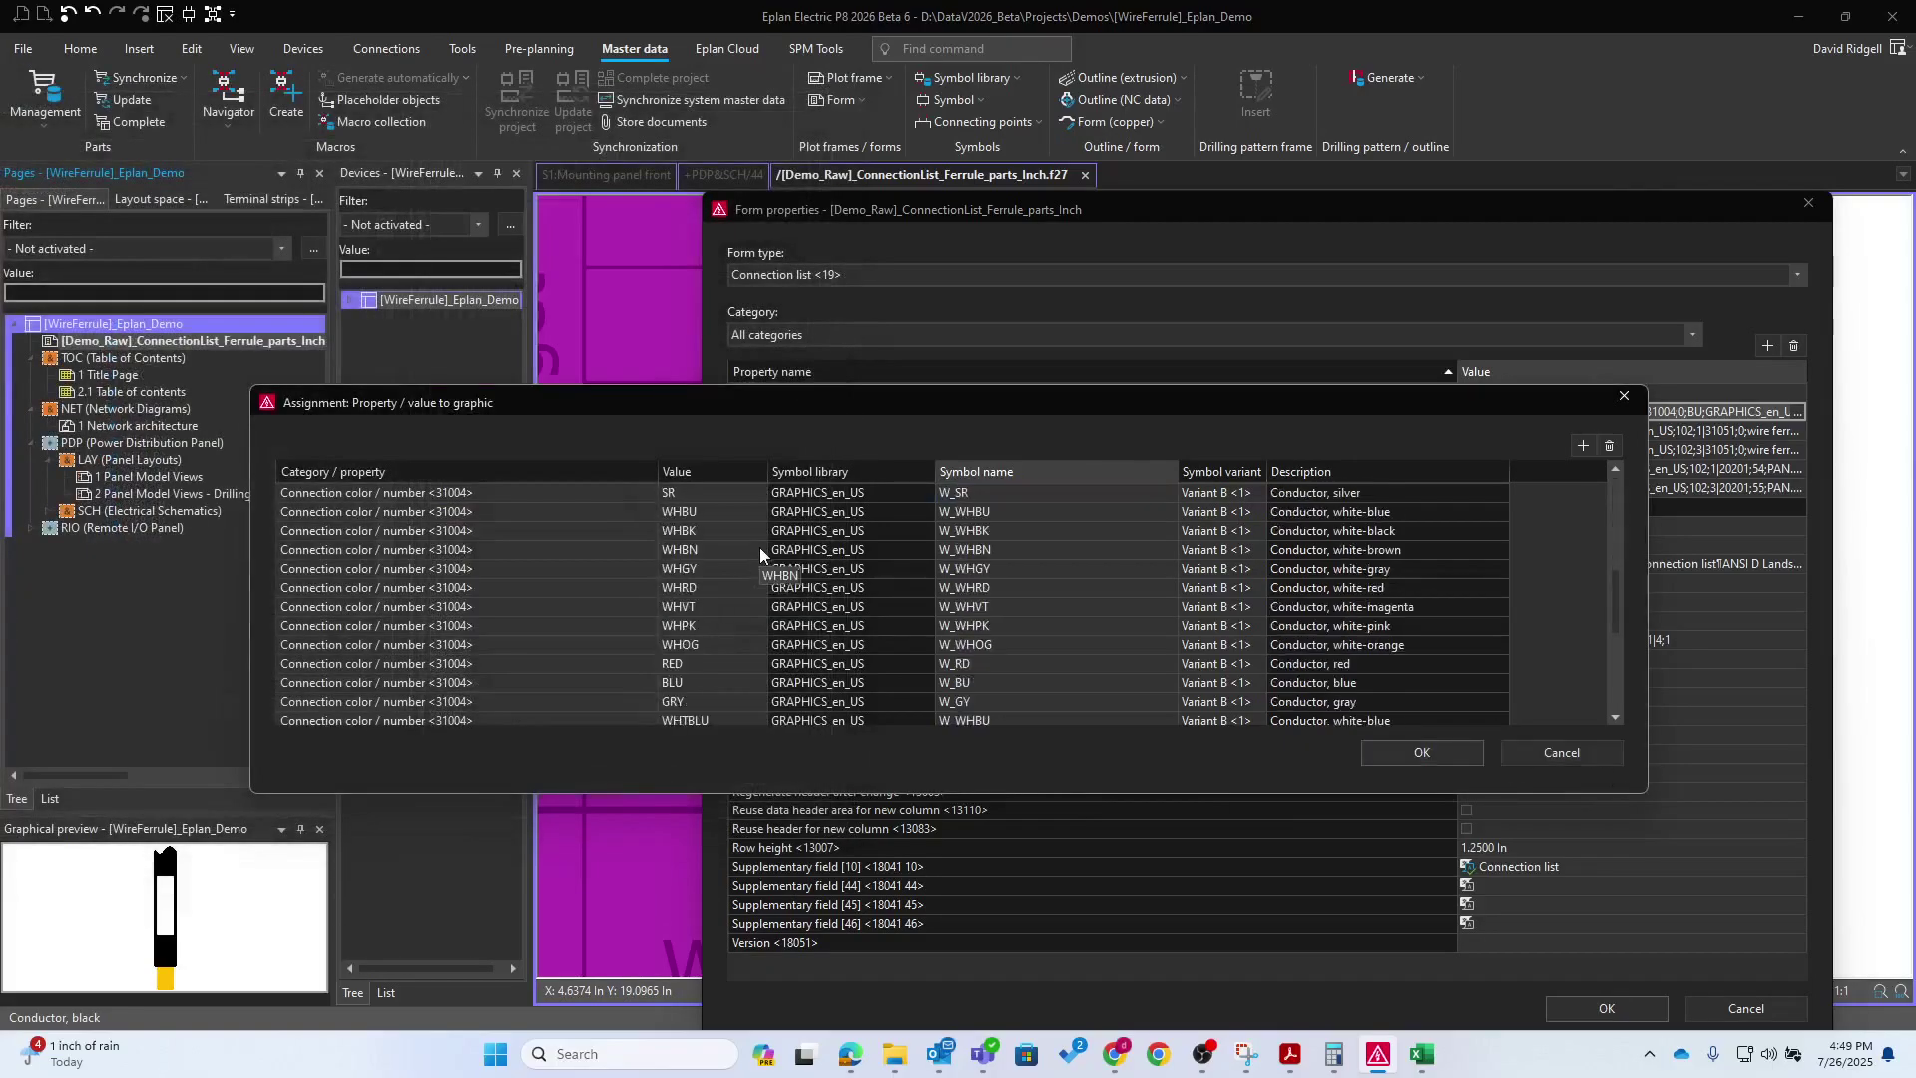
pyautogui.scroll(-1, 766, 552)
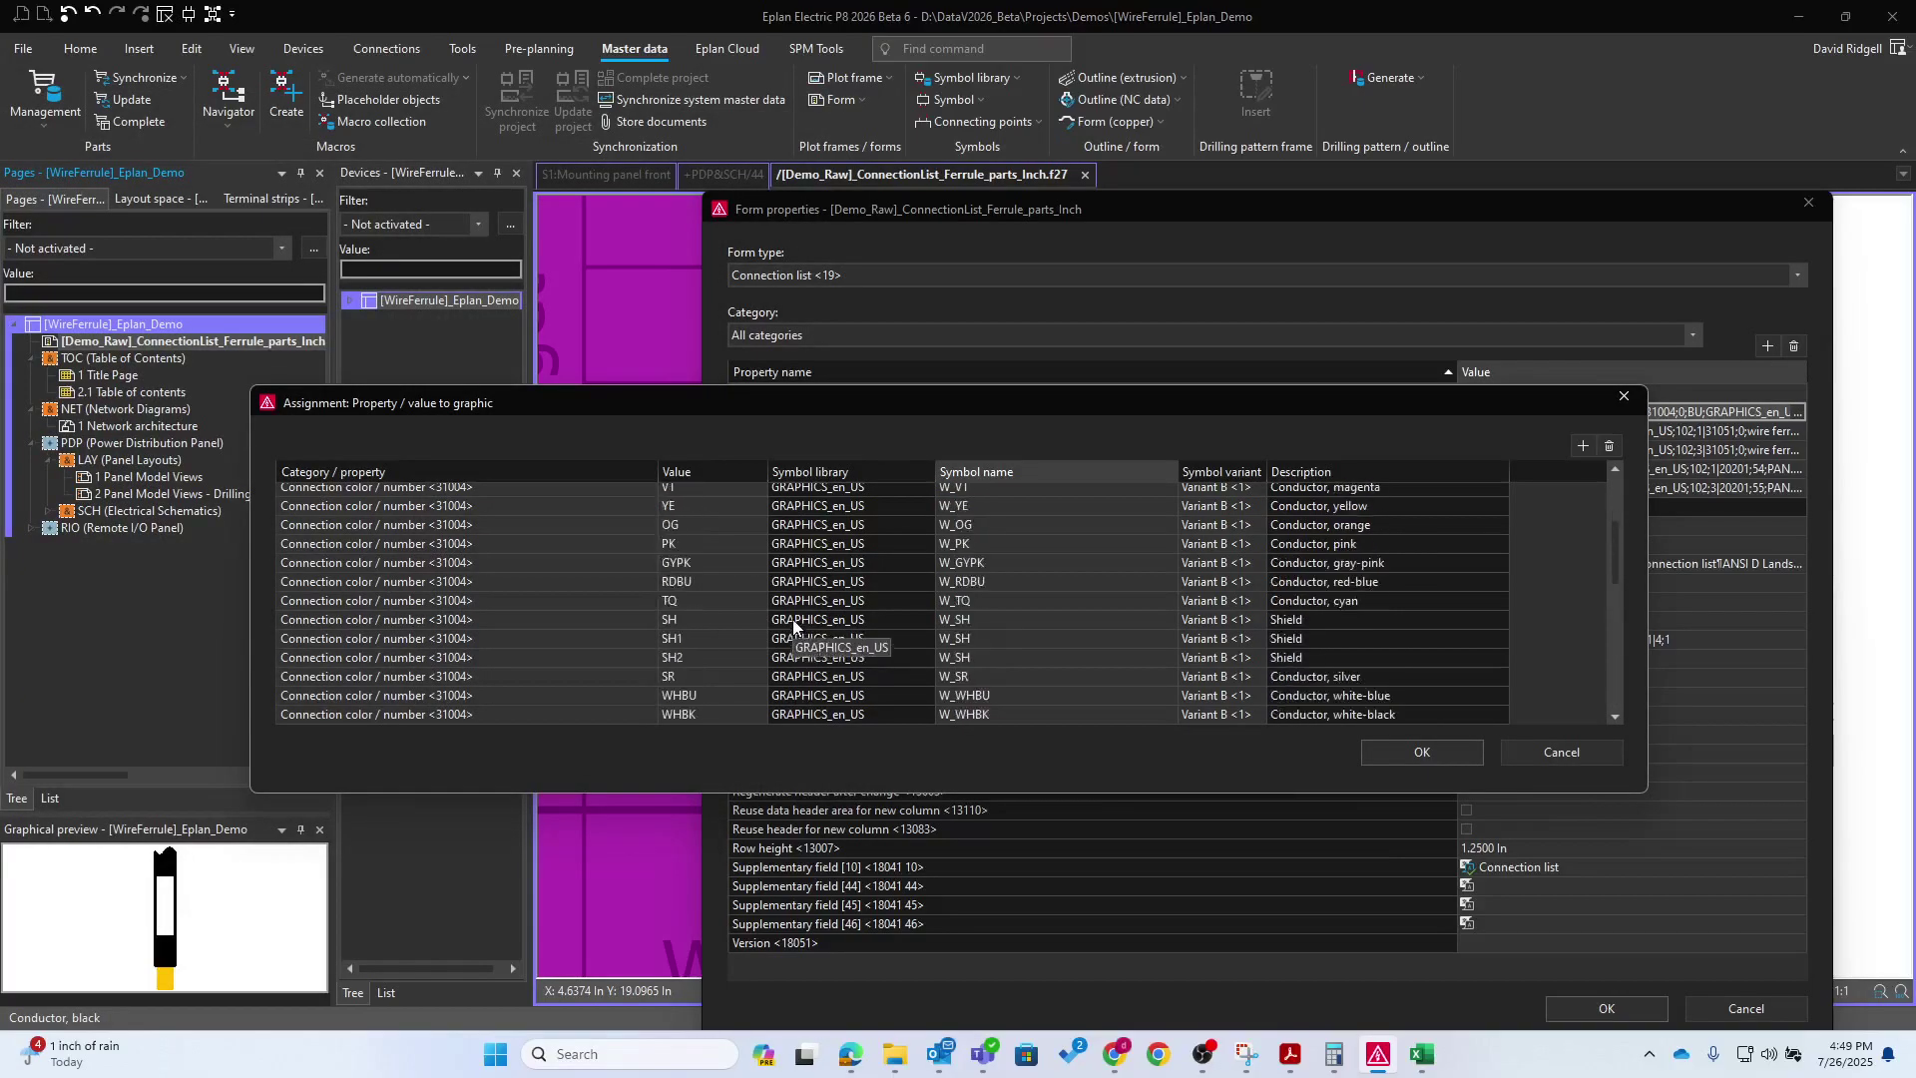
pyautogui.click(1569, 753)
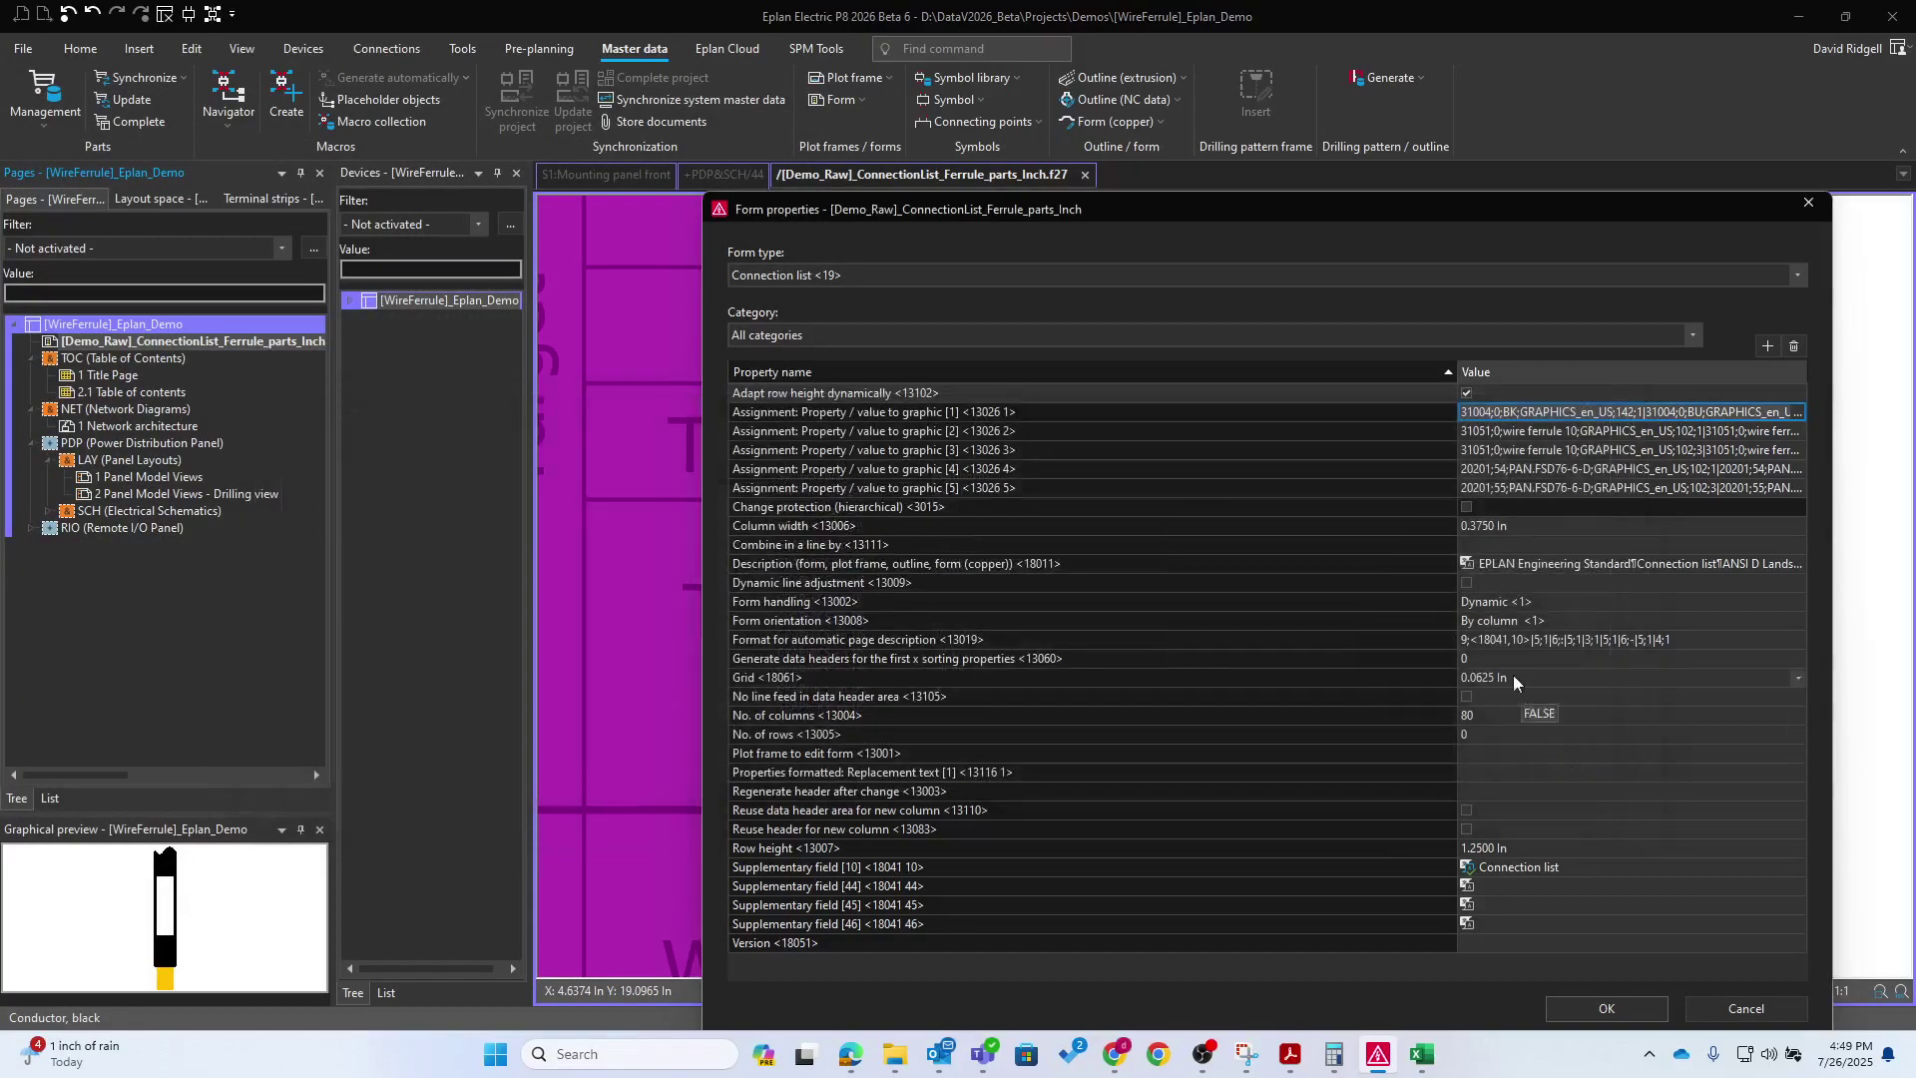
pyautogui.click(1017, 450)
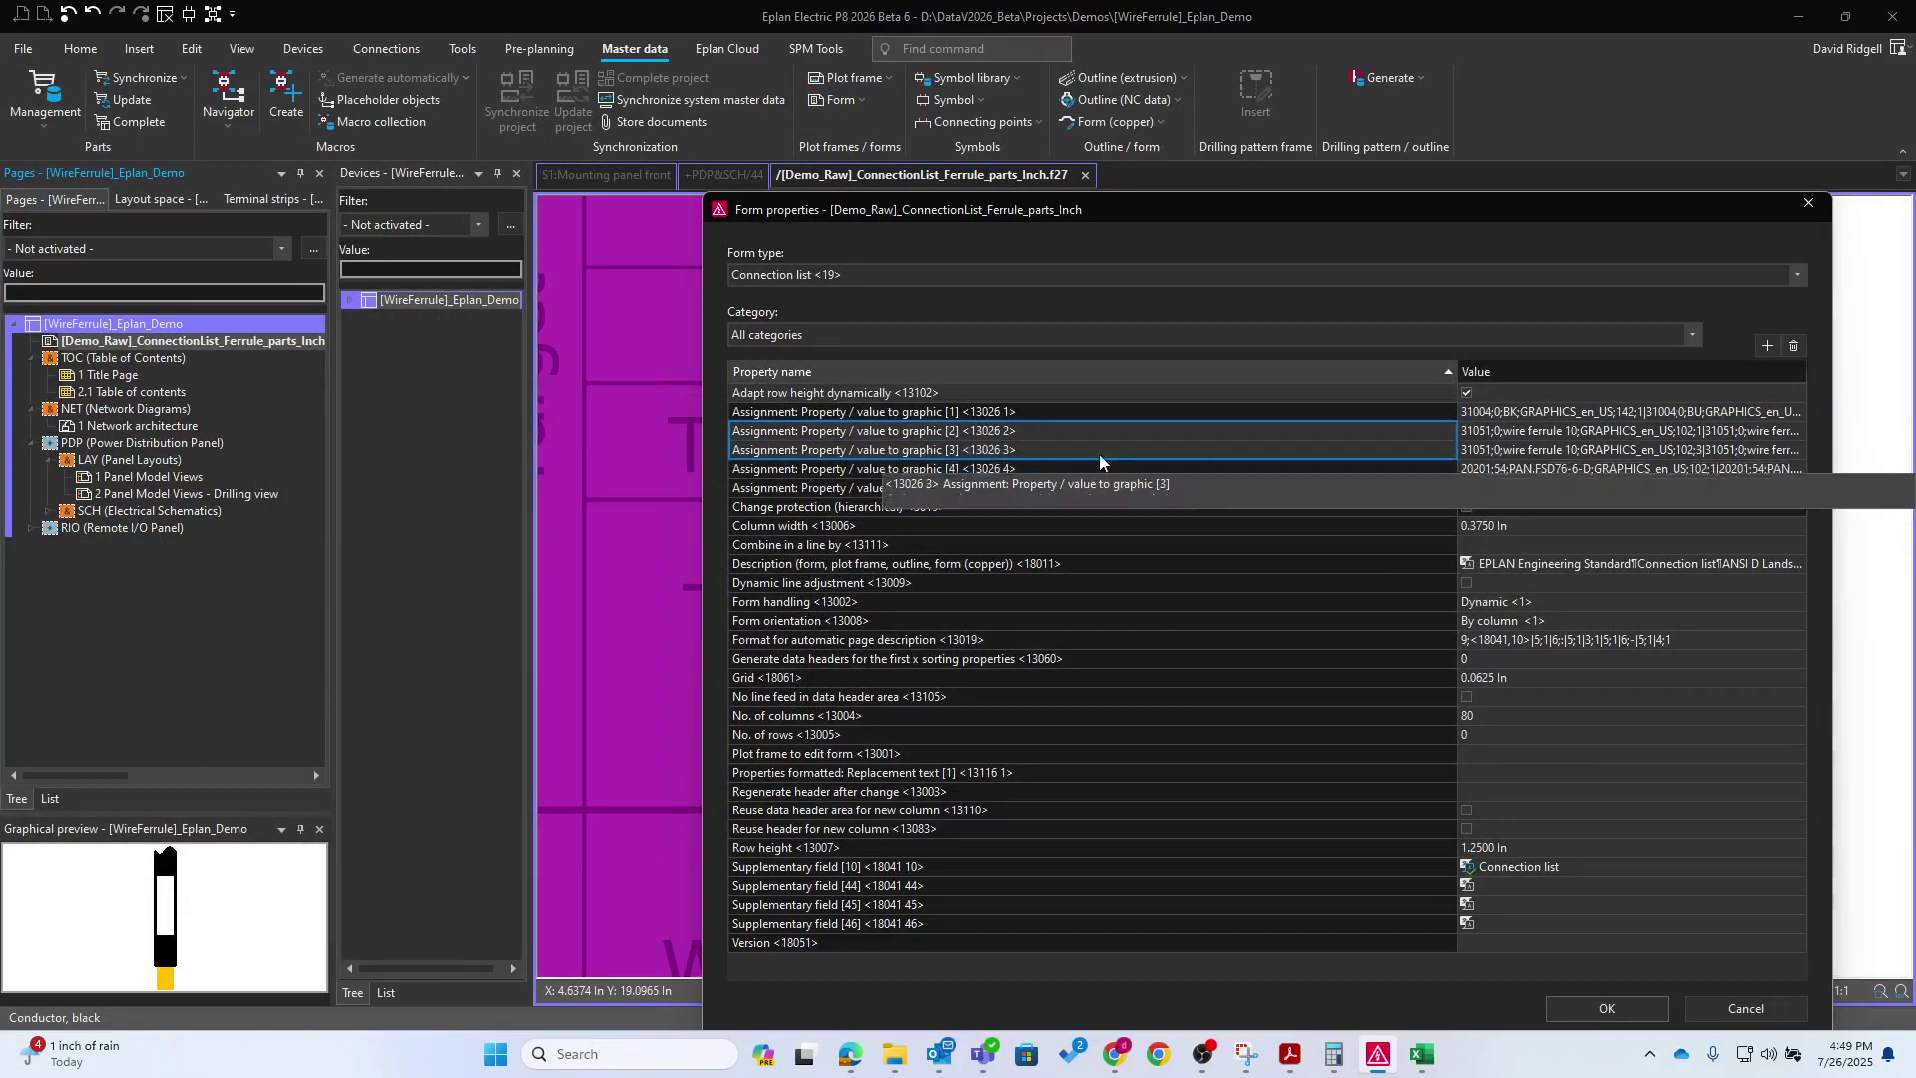
pyautogui.keyDown('shift'); pyautogui.click(1028, 430); pyautogui.keyUp('shift')
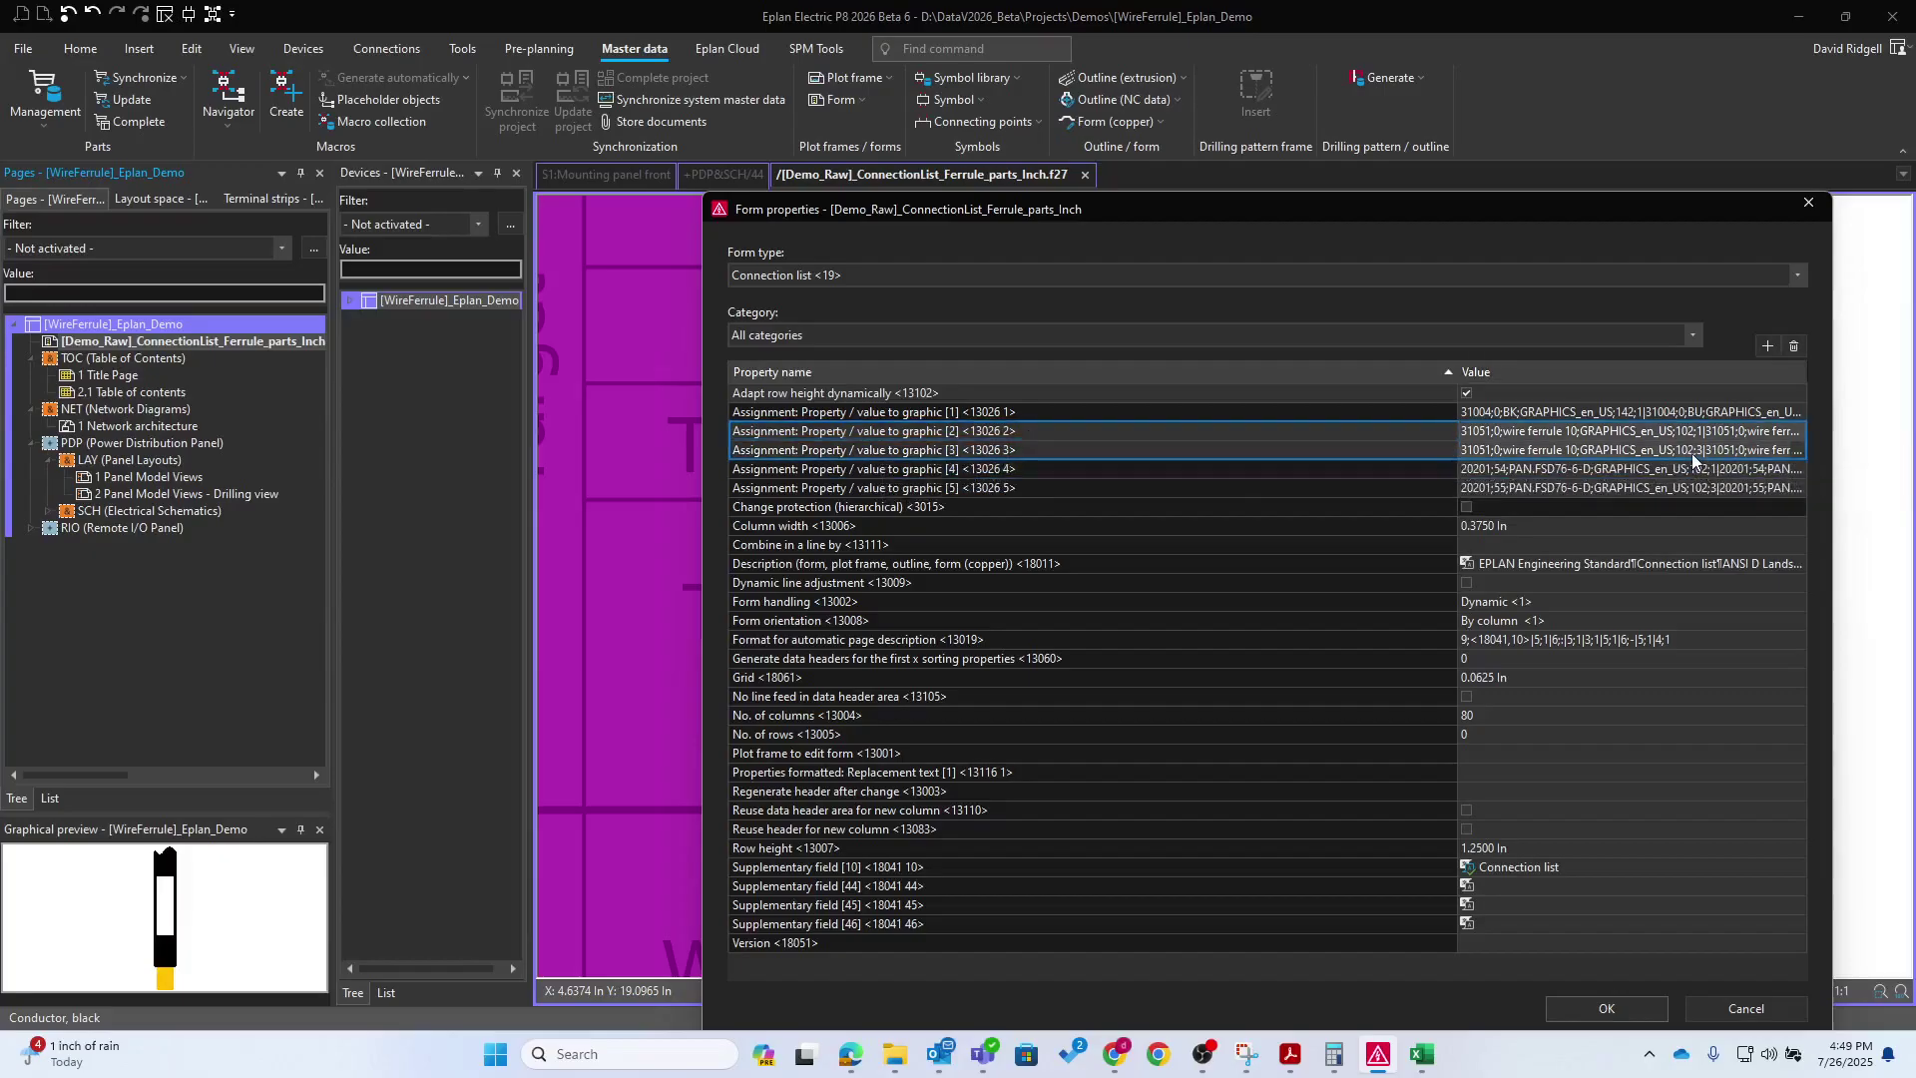
pyautogui.click(1297, 471)
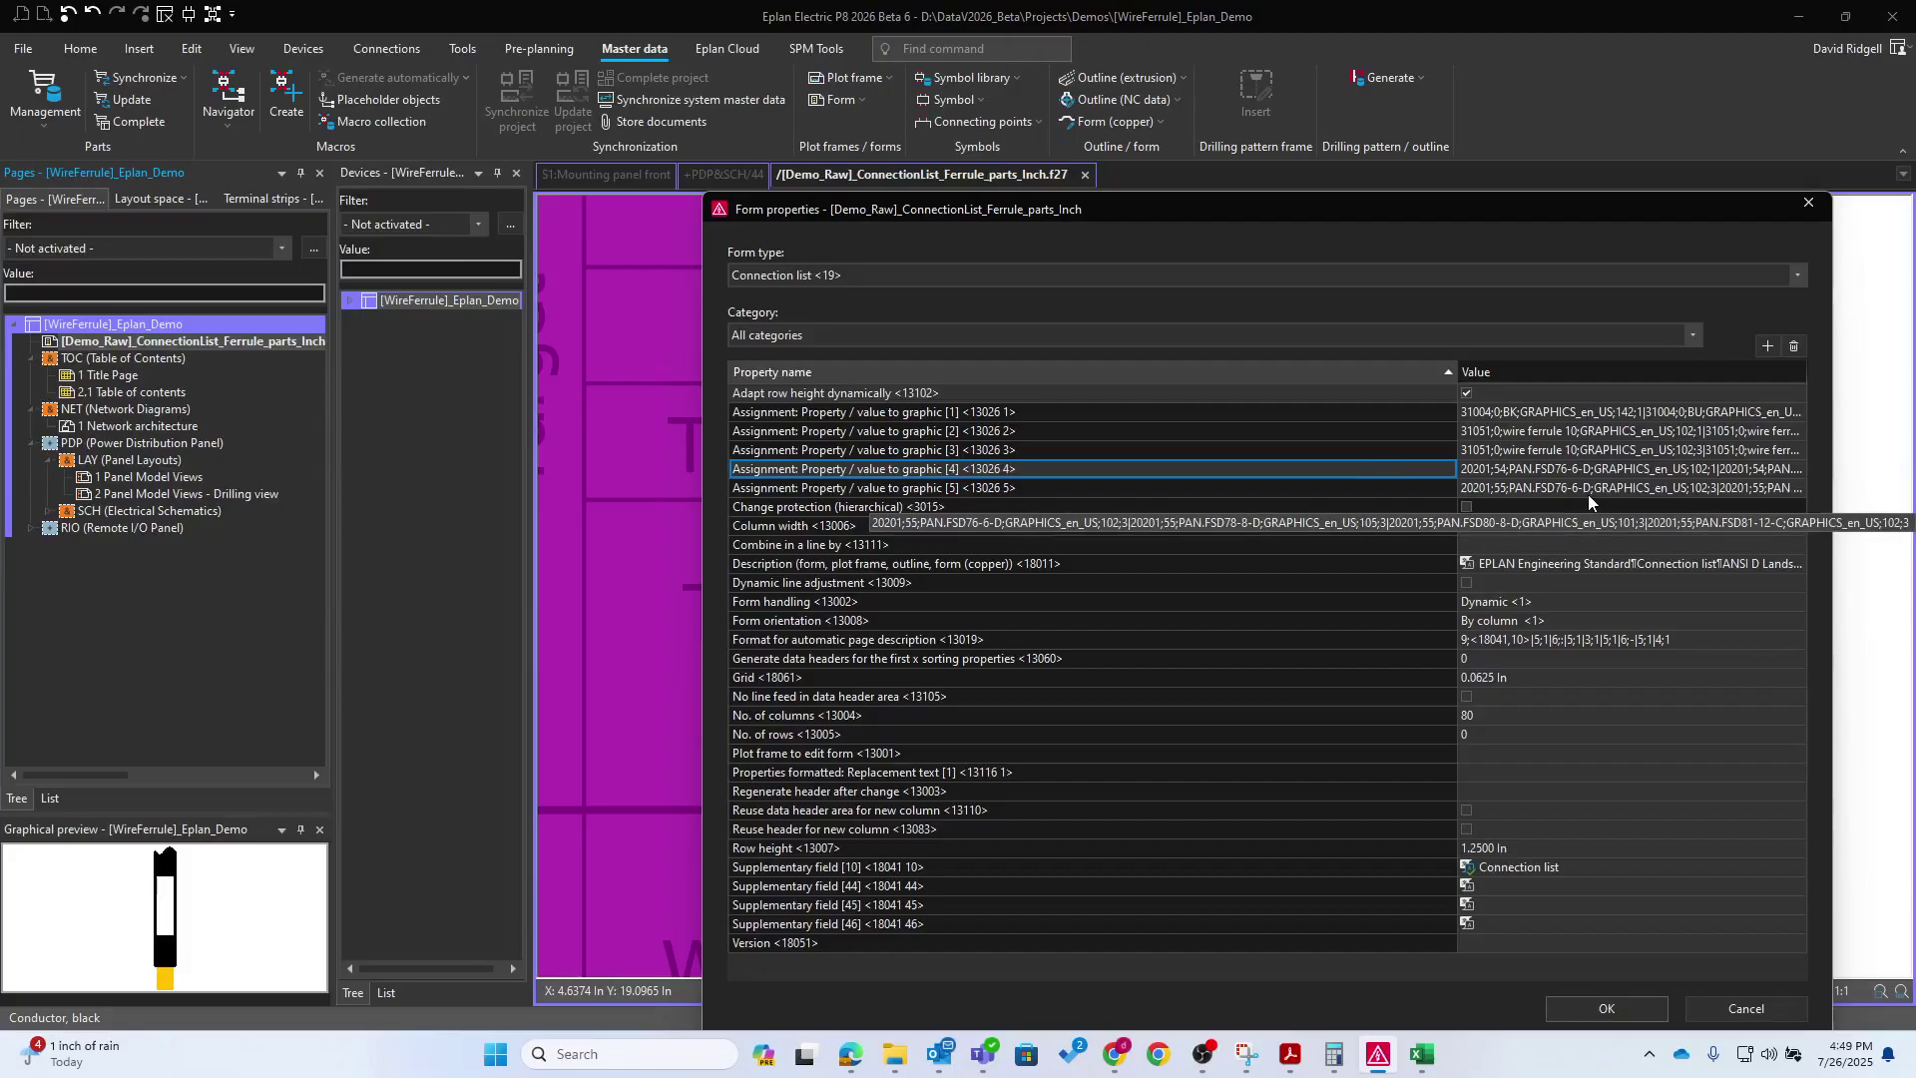
# Review Assignment [4]'s ferrule part numbers and WEH end-sleeve symbols without changes
pyautogui.click(1548, 473)
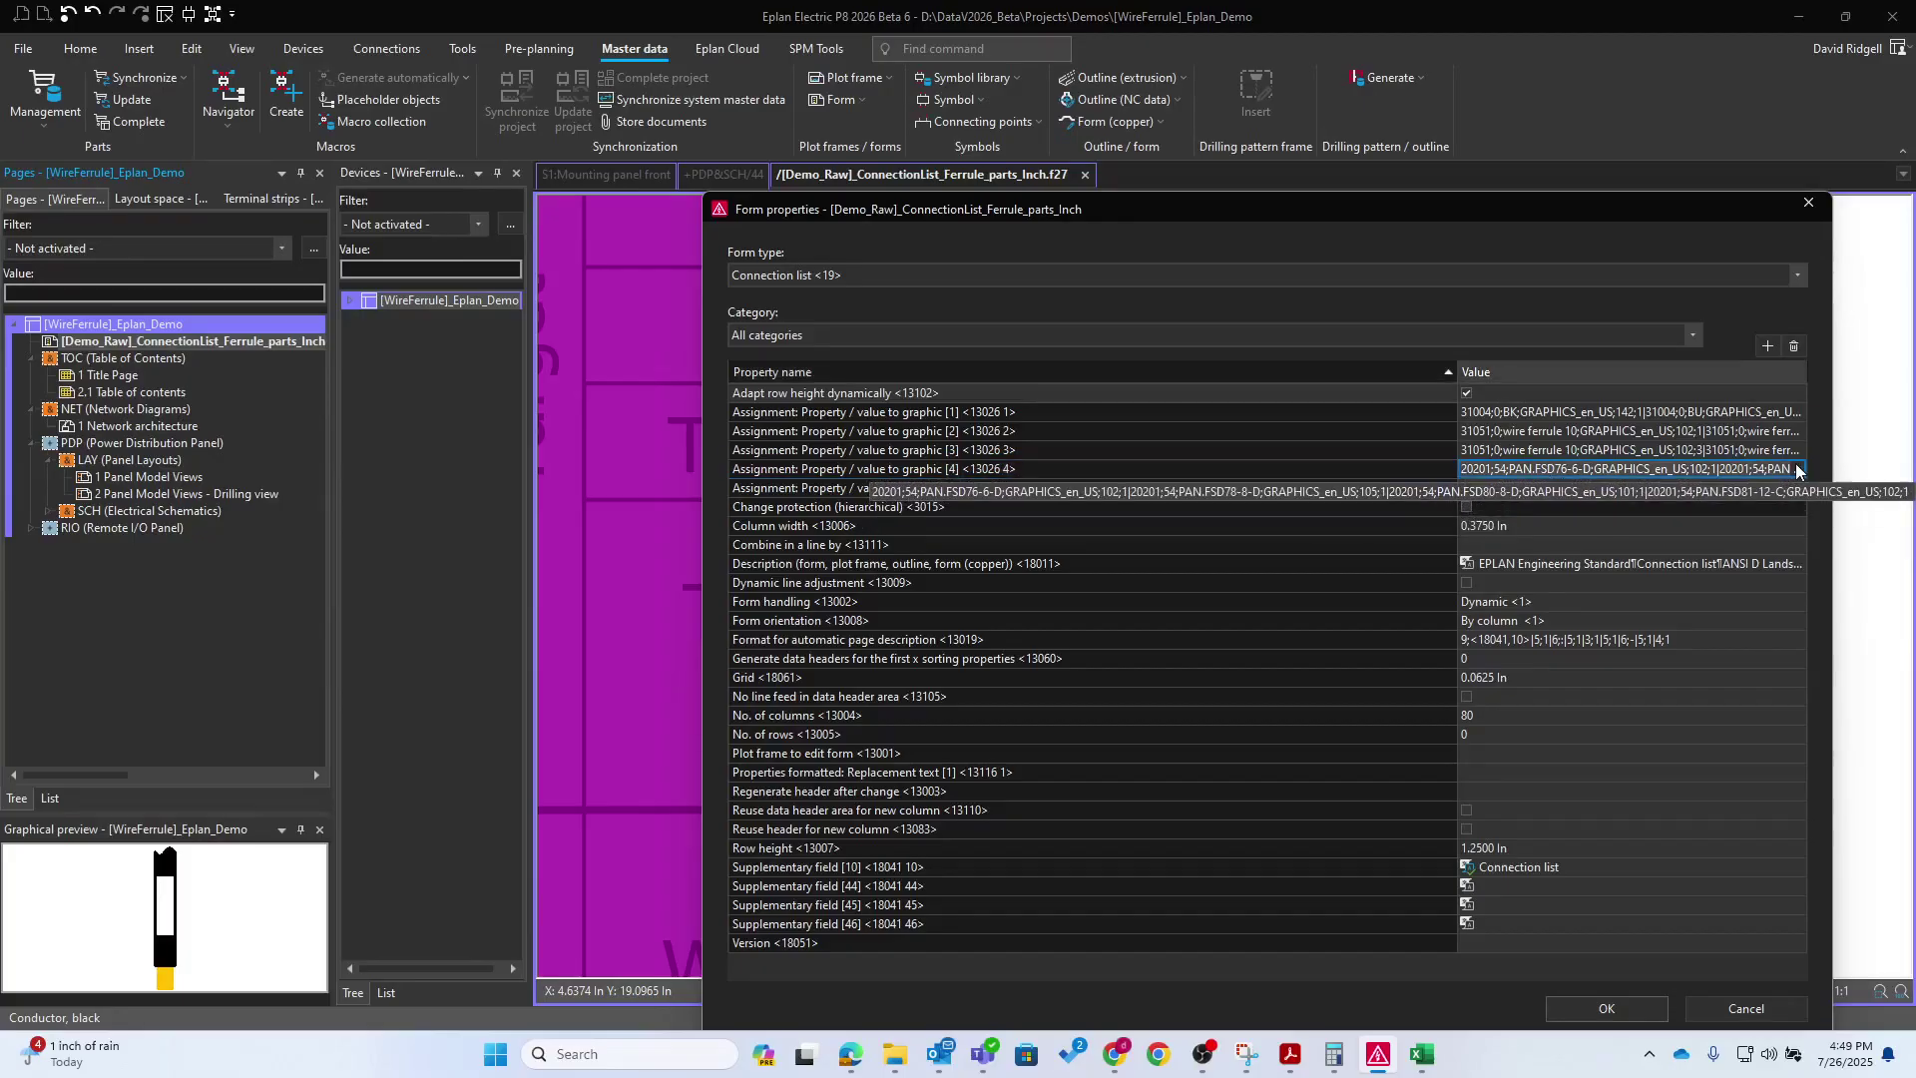
pyautogui.click(1796, 470)
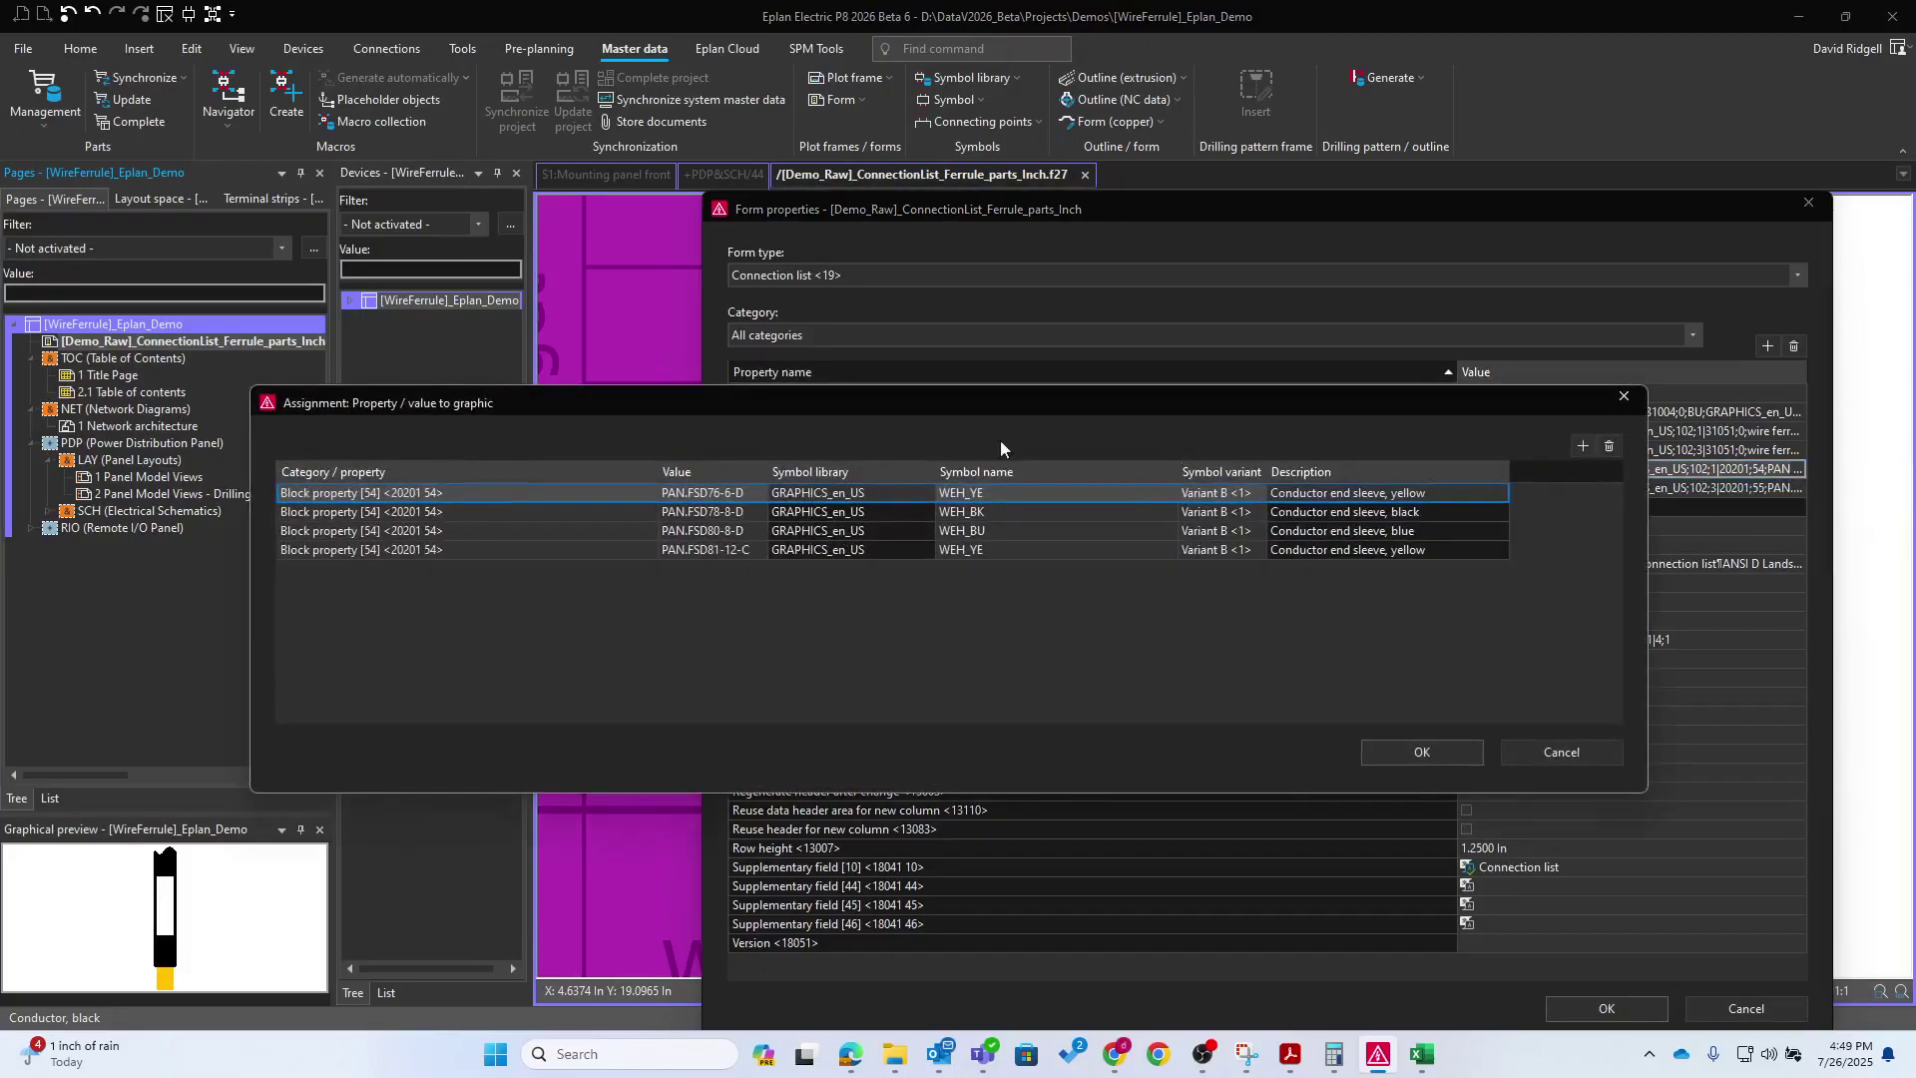
pyautogui.moveTo(688, 493); pyautogui.dragTo(708, 554)
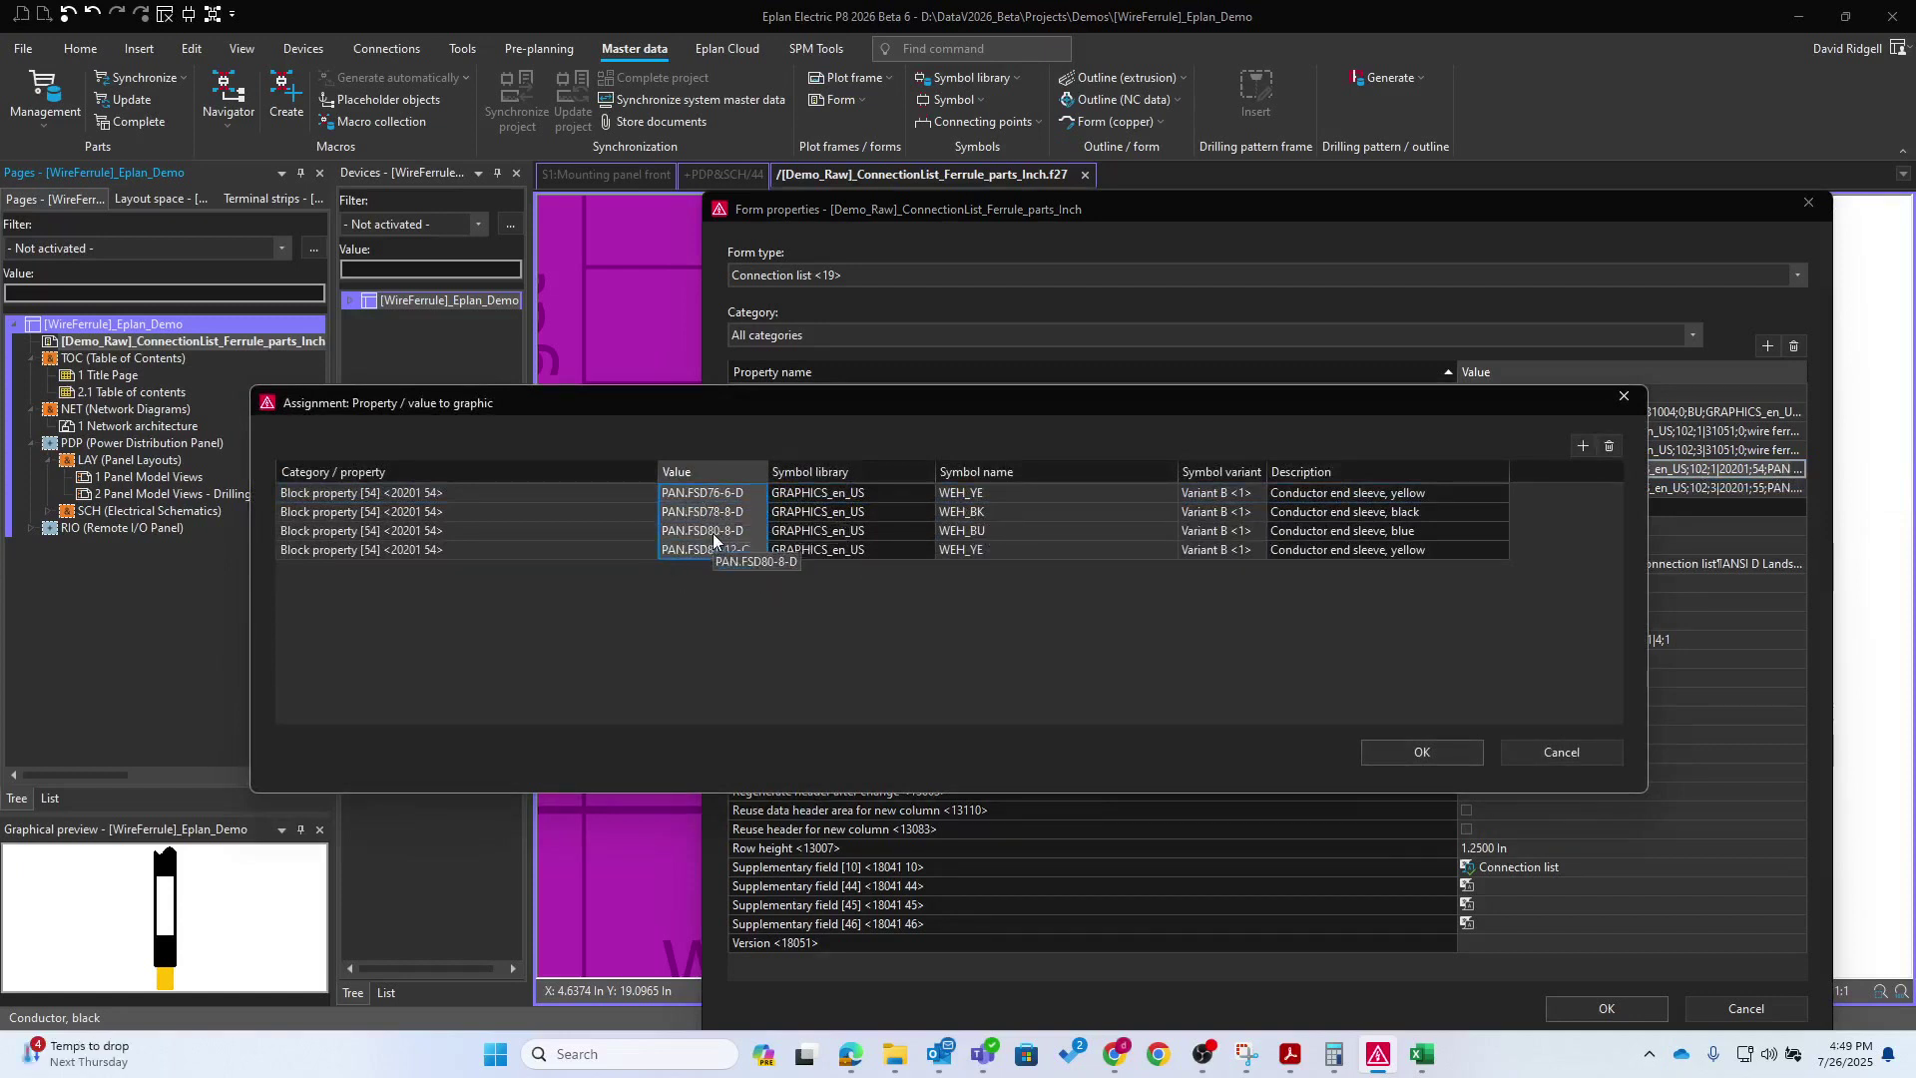
pyautogui.click(1027, 496)
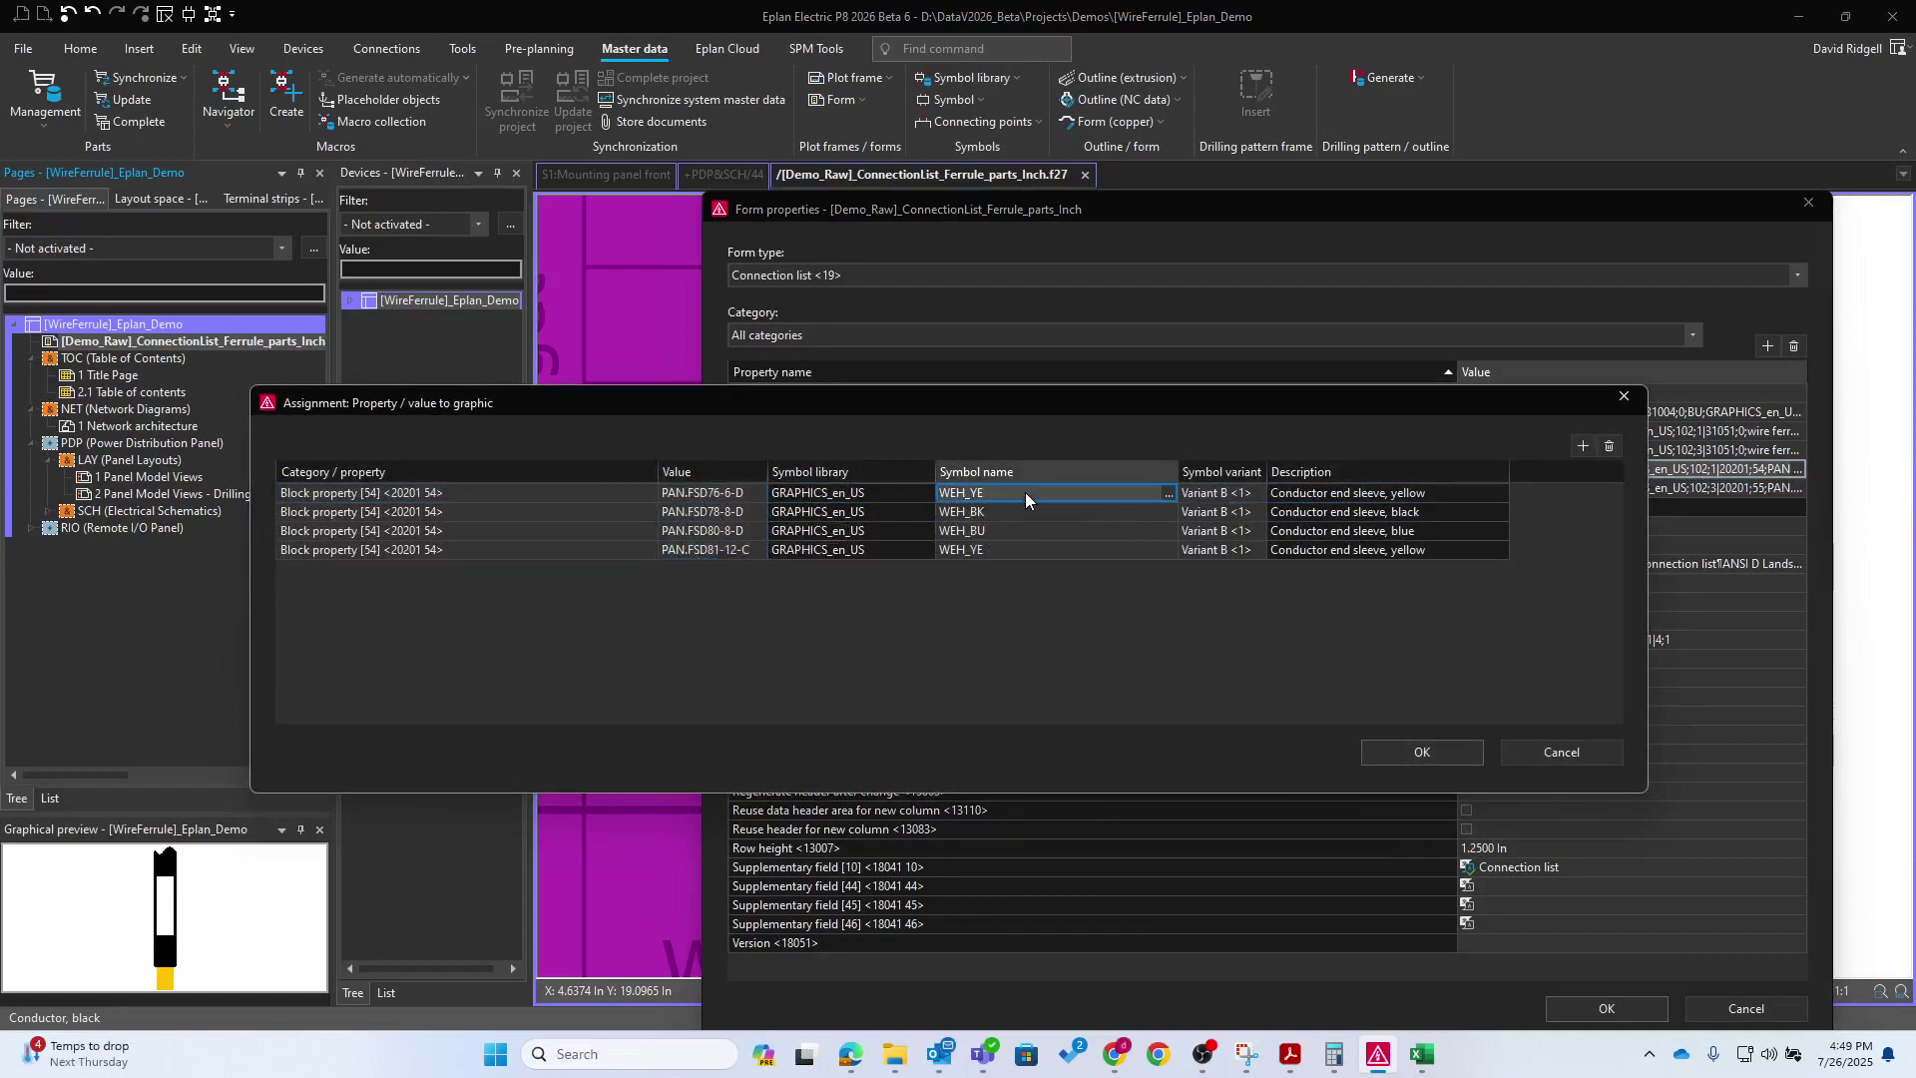
pyautogui.click(1168, 493)
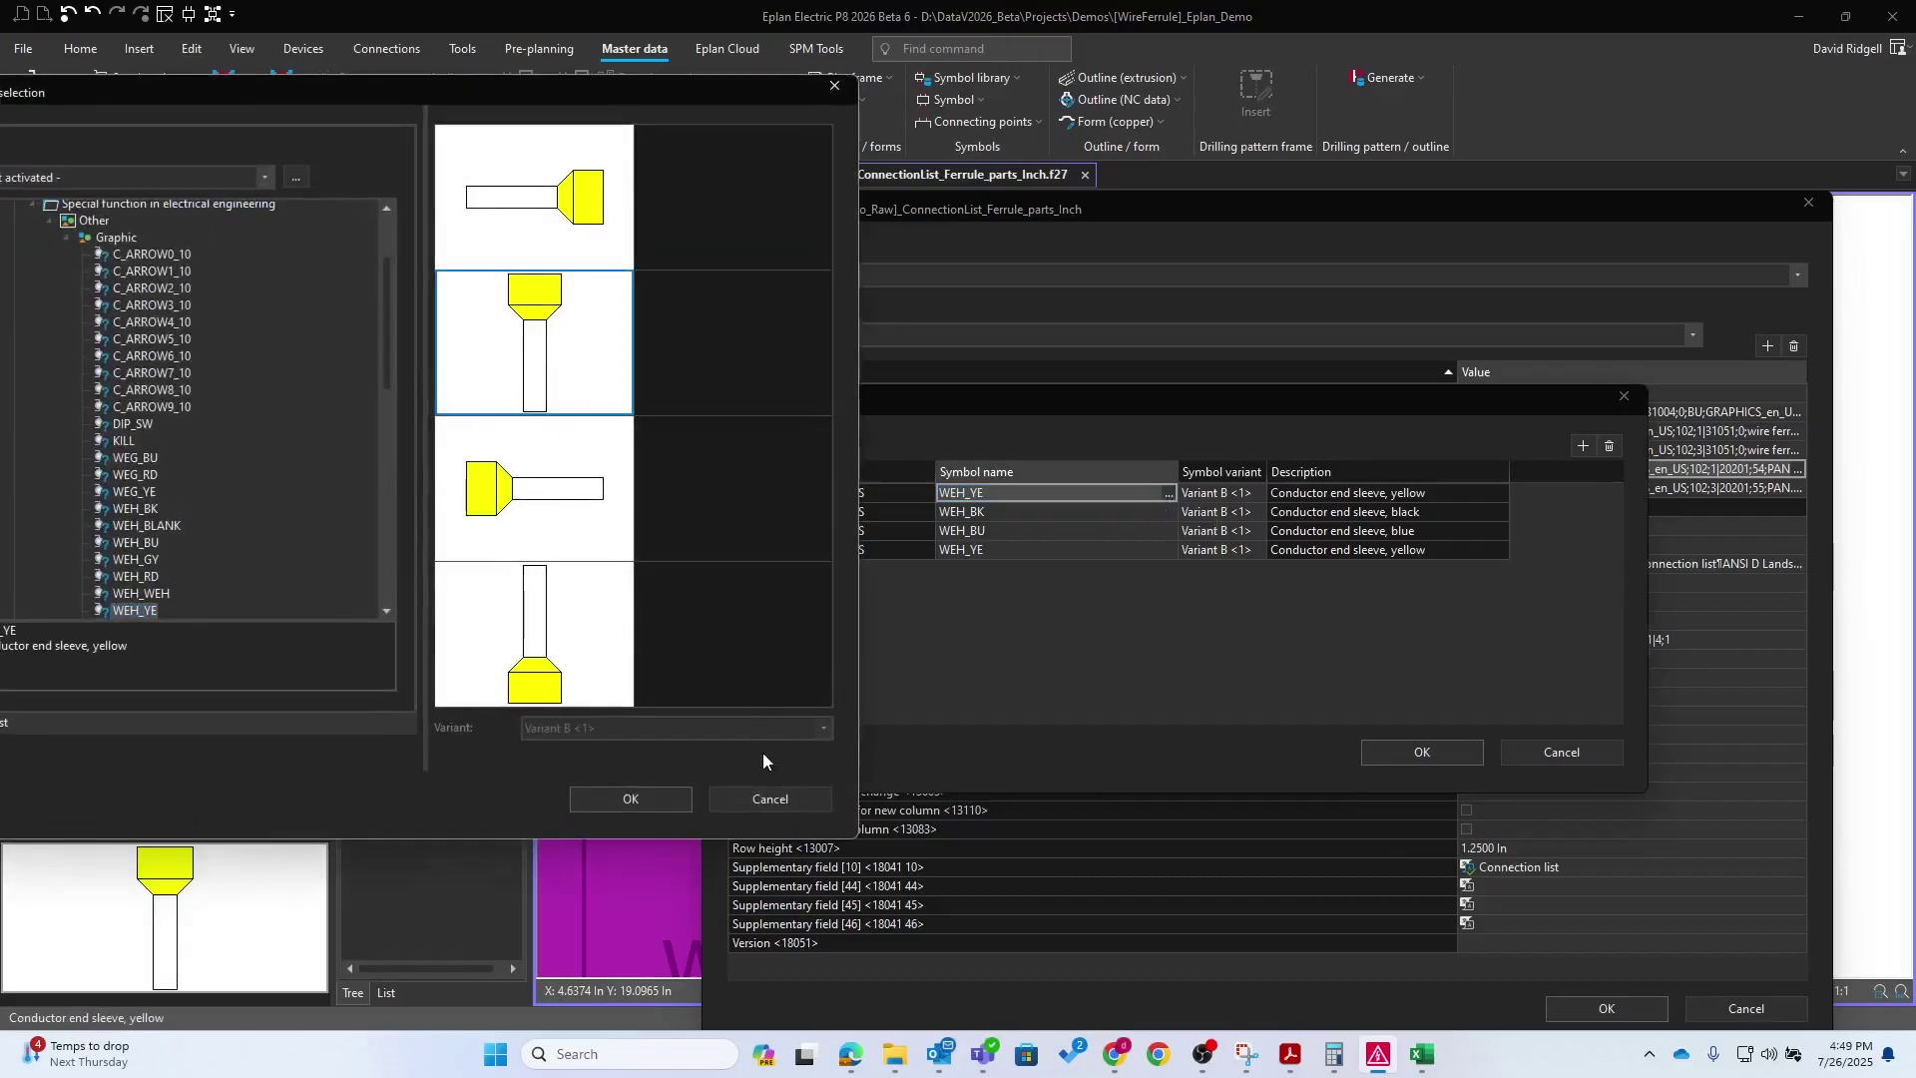
pyautogui.click(770, 798)
pyautogui.click(1422, 751)
# Review Assignment [5]'s target ferrule symbols unchanged, then accept the form properties
pyautogui.click(1778, 493)
pyautogui.click(1798, 488)
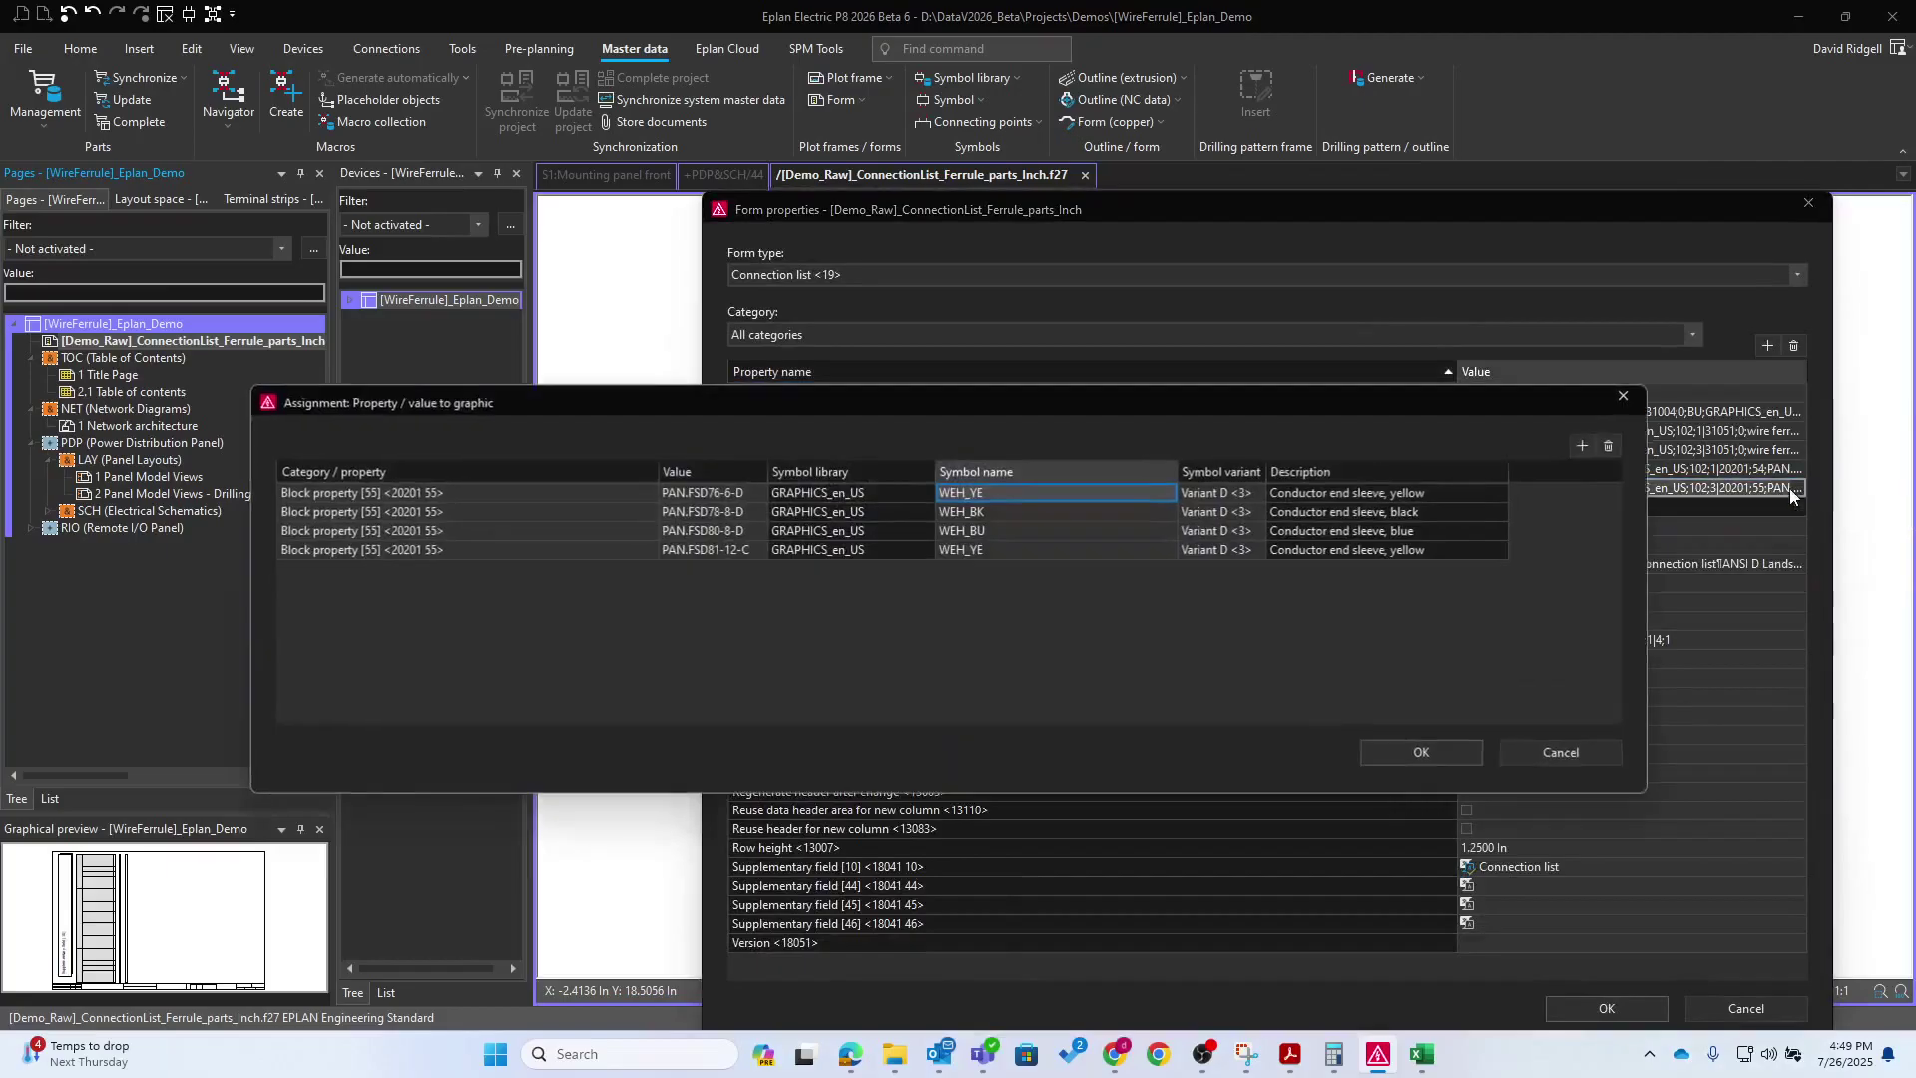
pyautogui.click(1064, 493)
pyautogui.click(1167, 493)
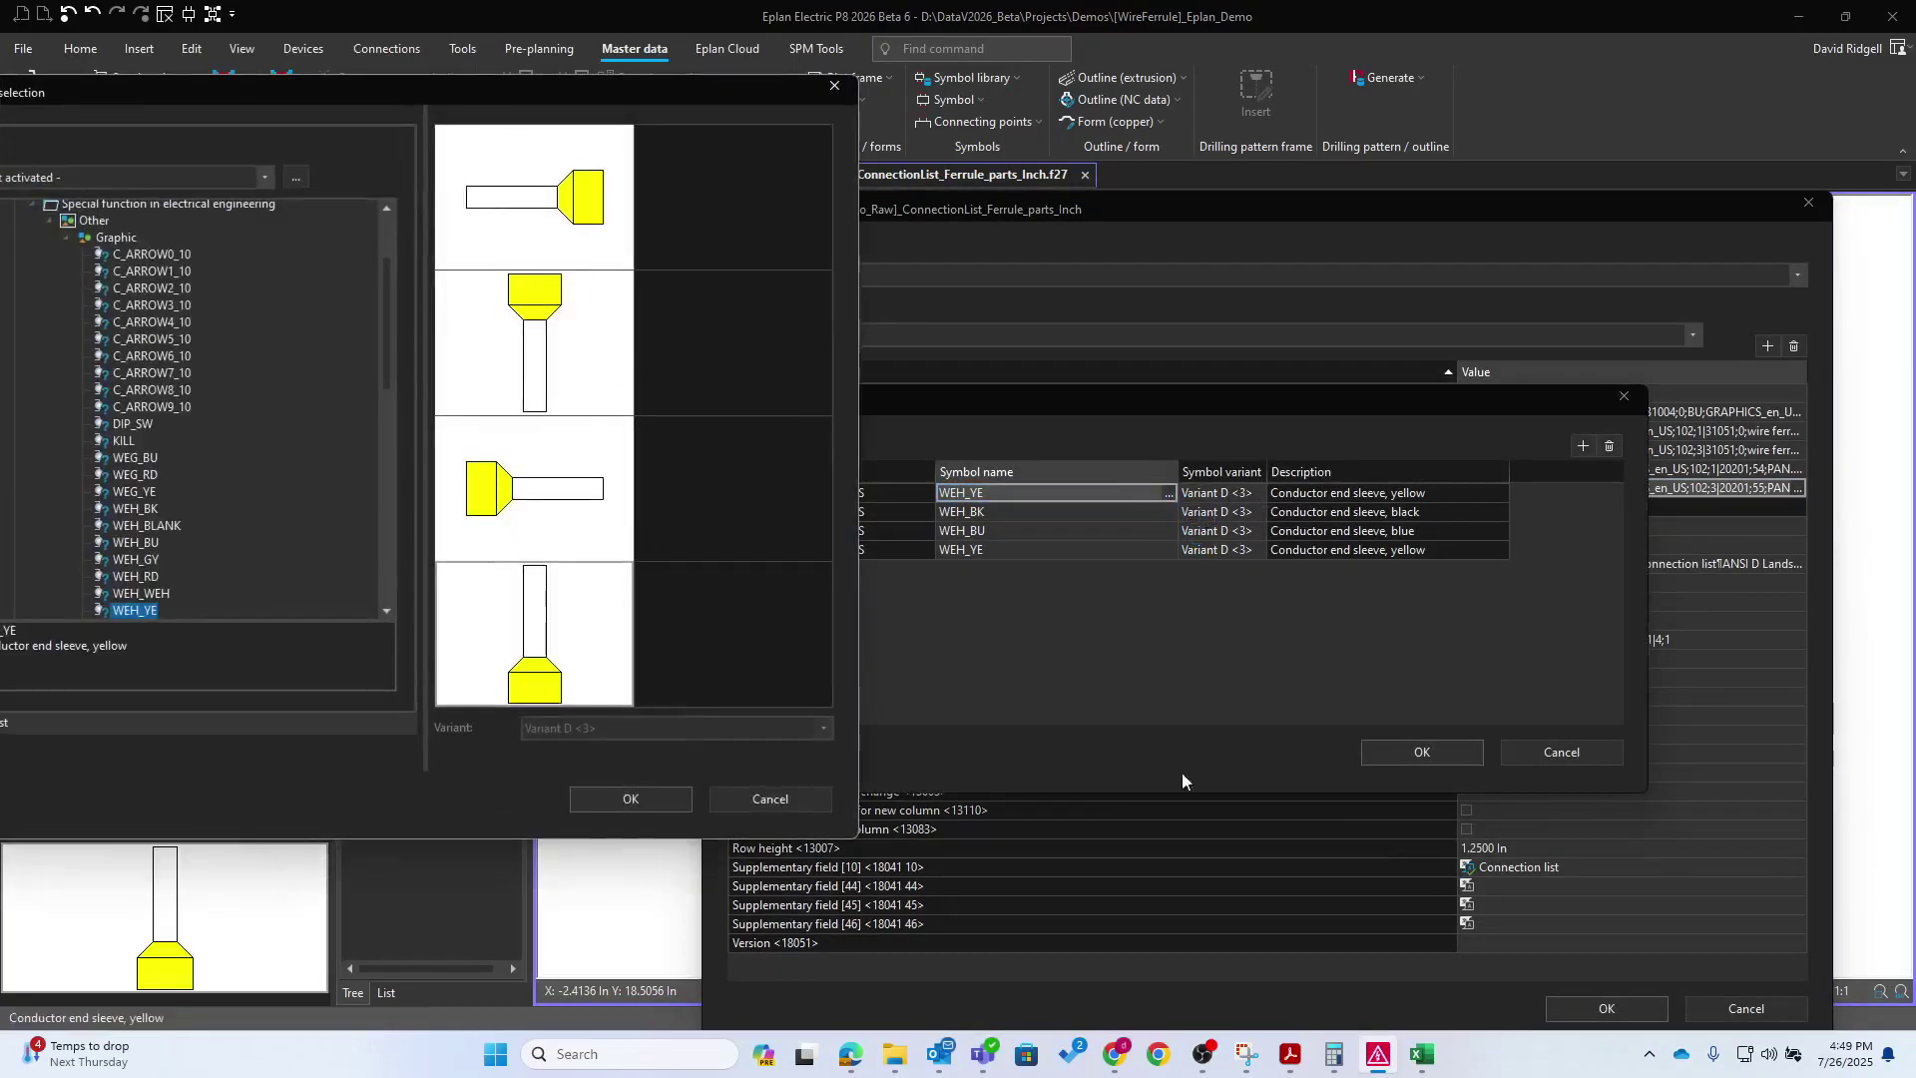
pyautogui.click(771, 798)
pyautogui.click(1562, 751)
pyautogui.click(1602, 1005)
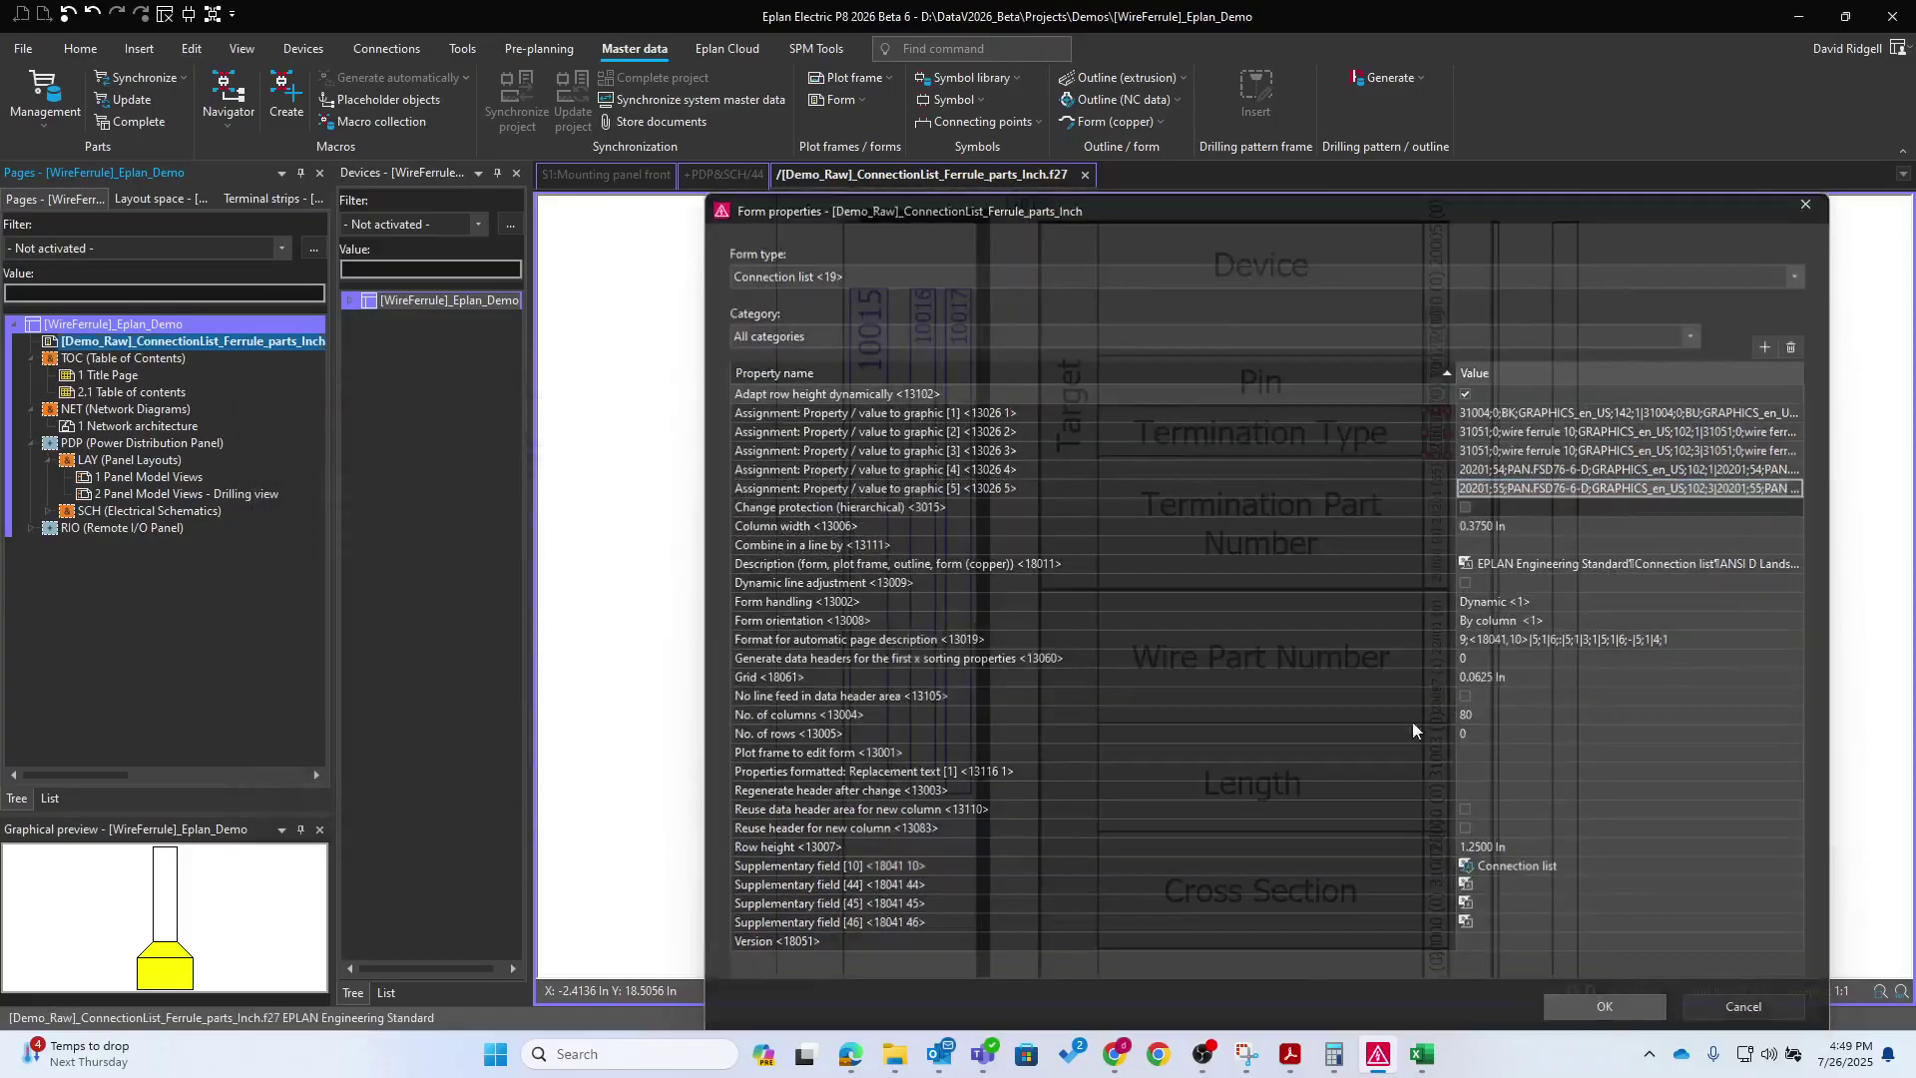
# Close the form, synchronise master data, and select the Wire Tags report template
pyautogui.click(1081, 177)
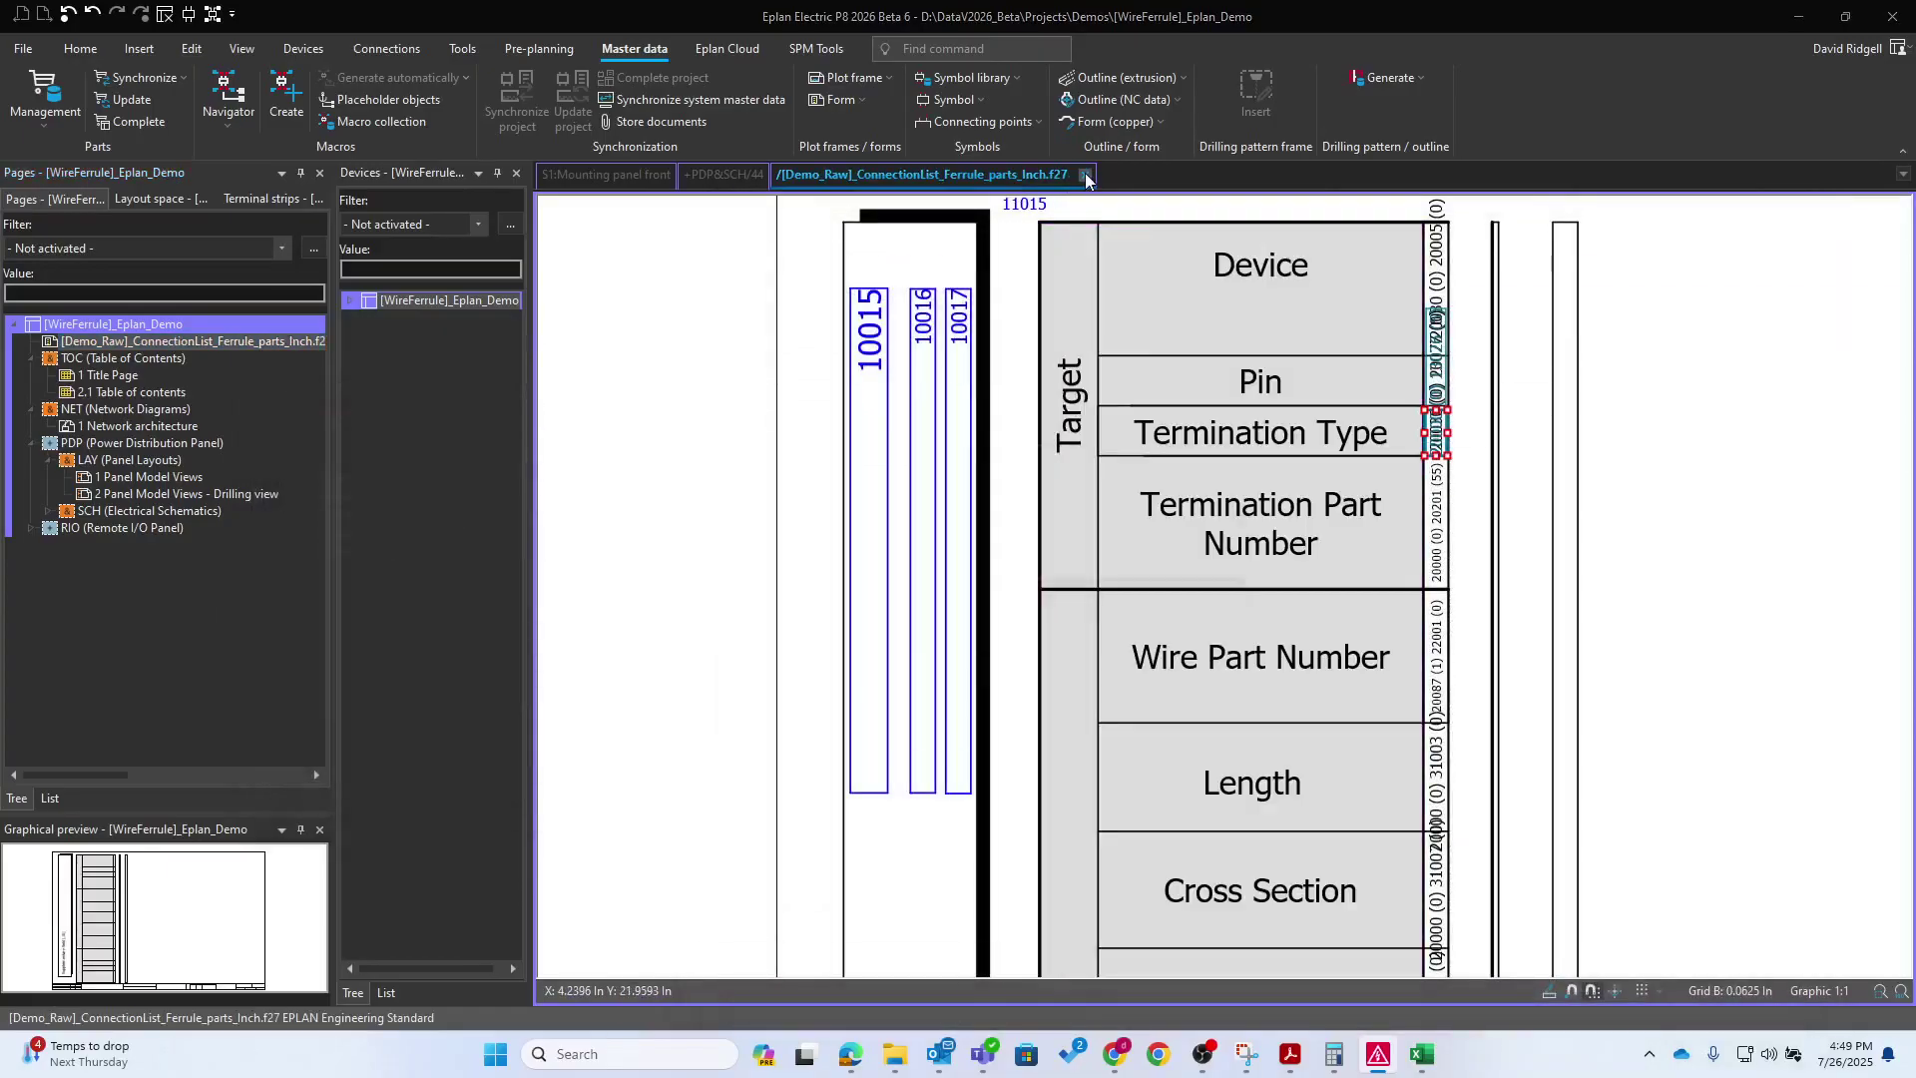
pyautogui.click(1058, 555)
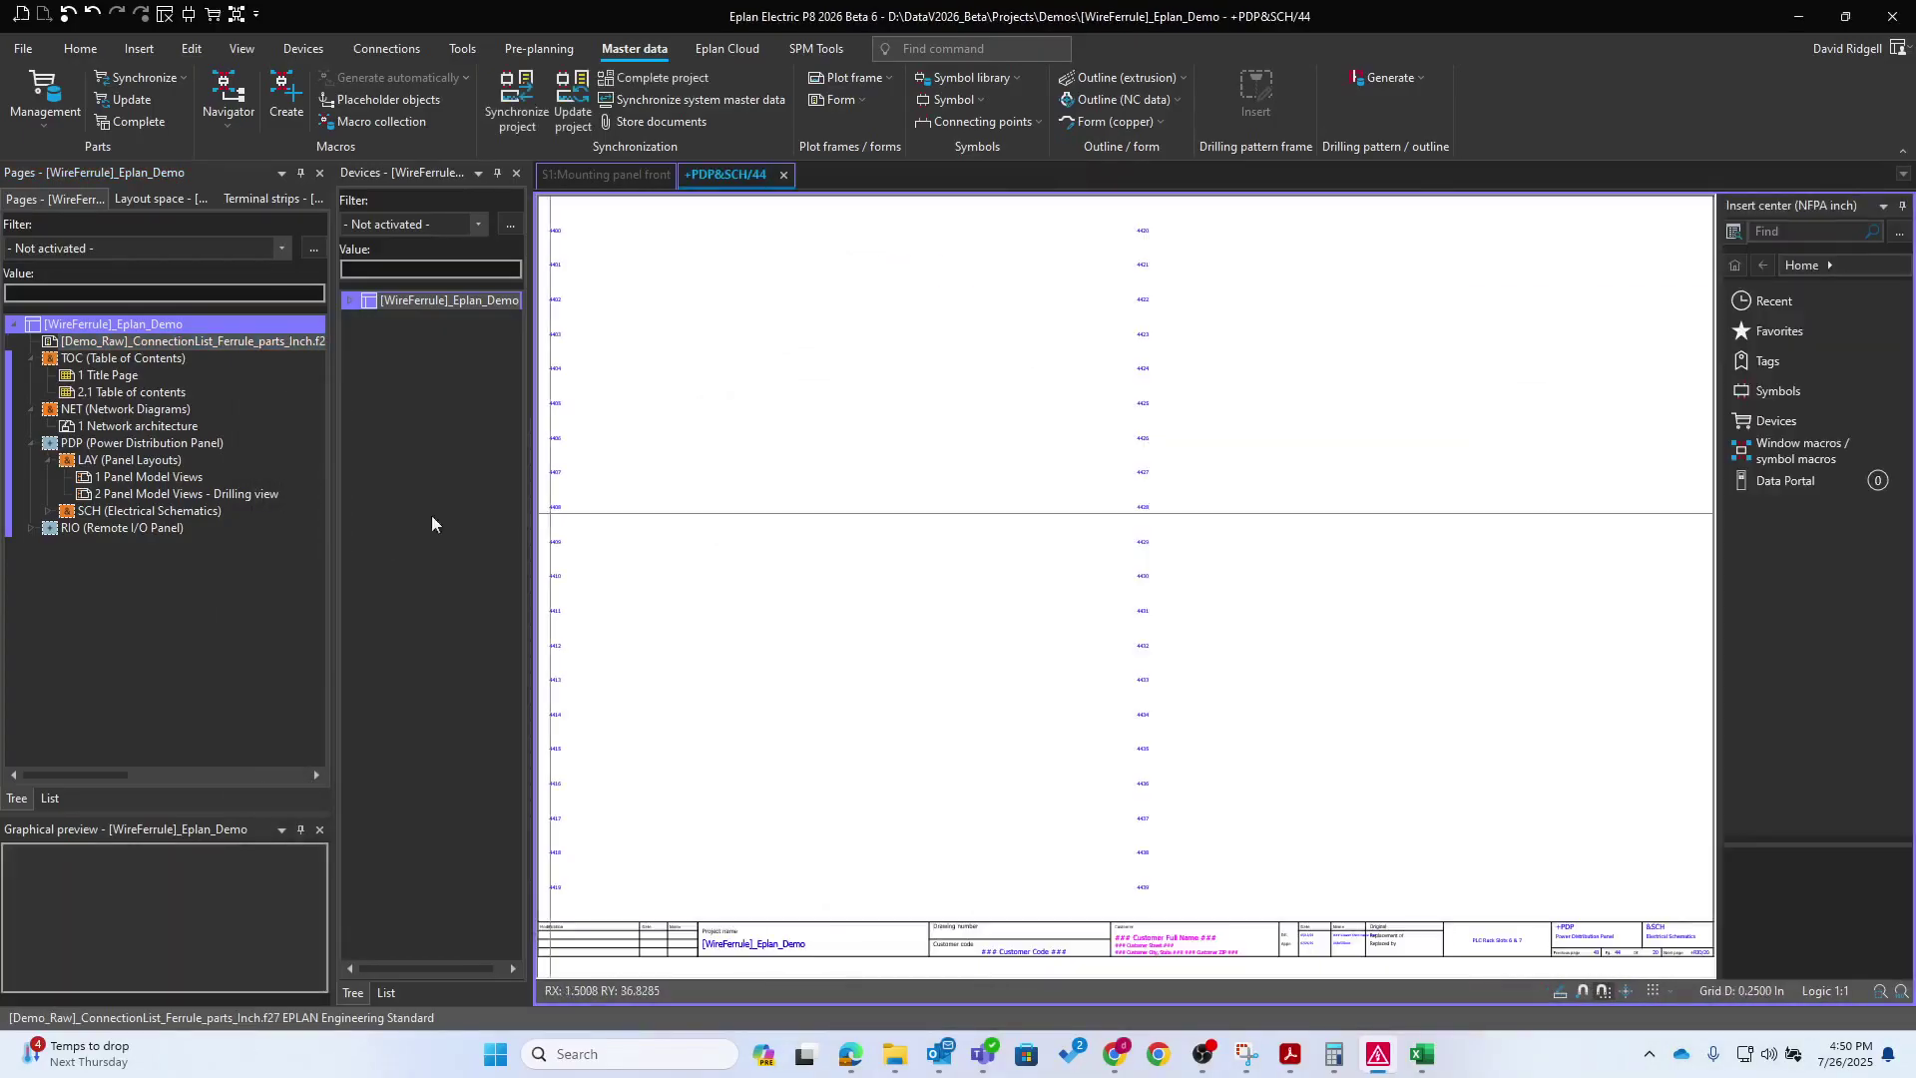
pyautogui.click(459, 49)
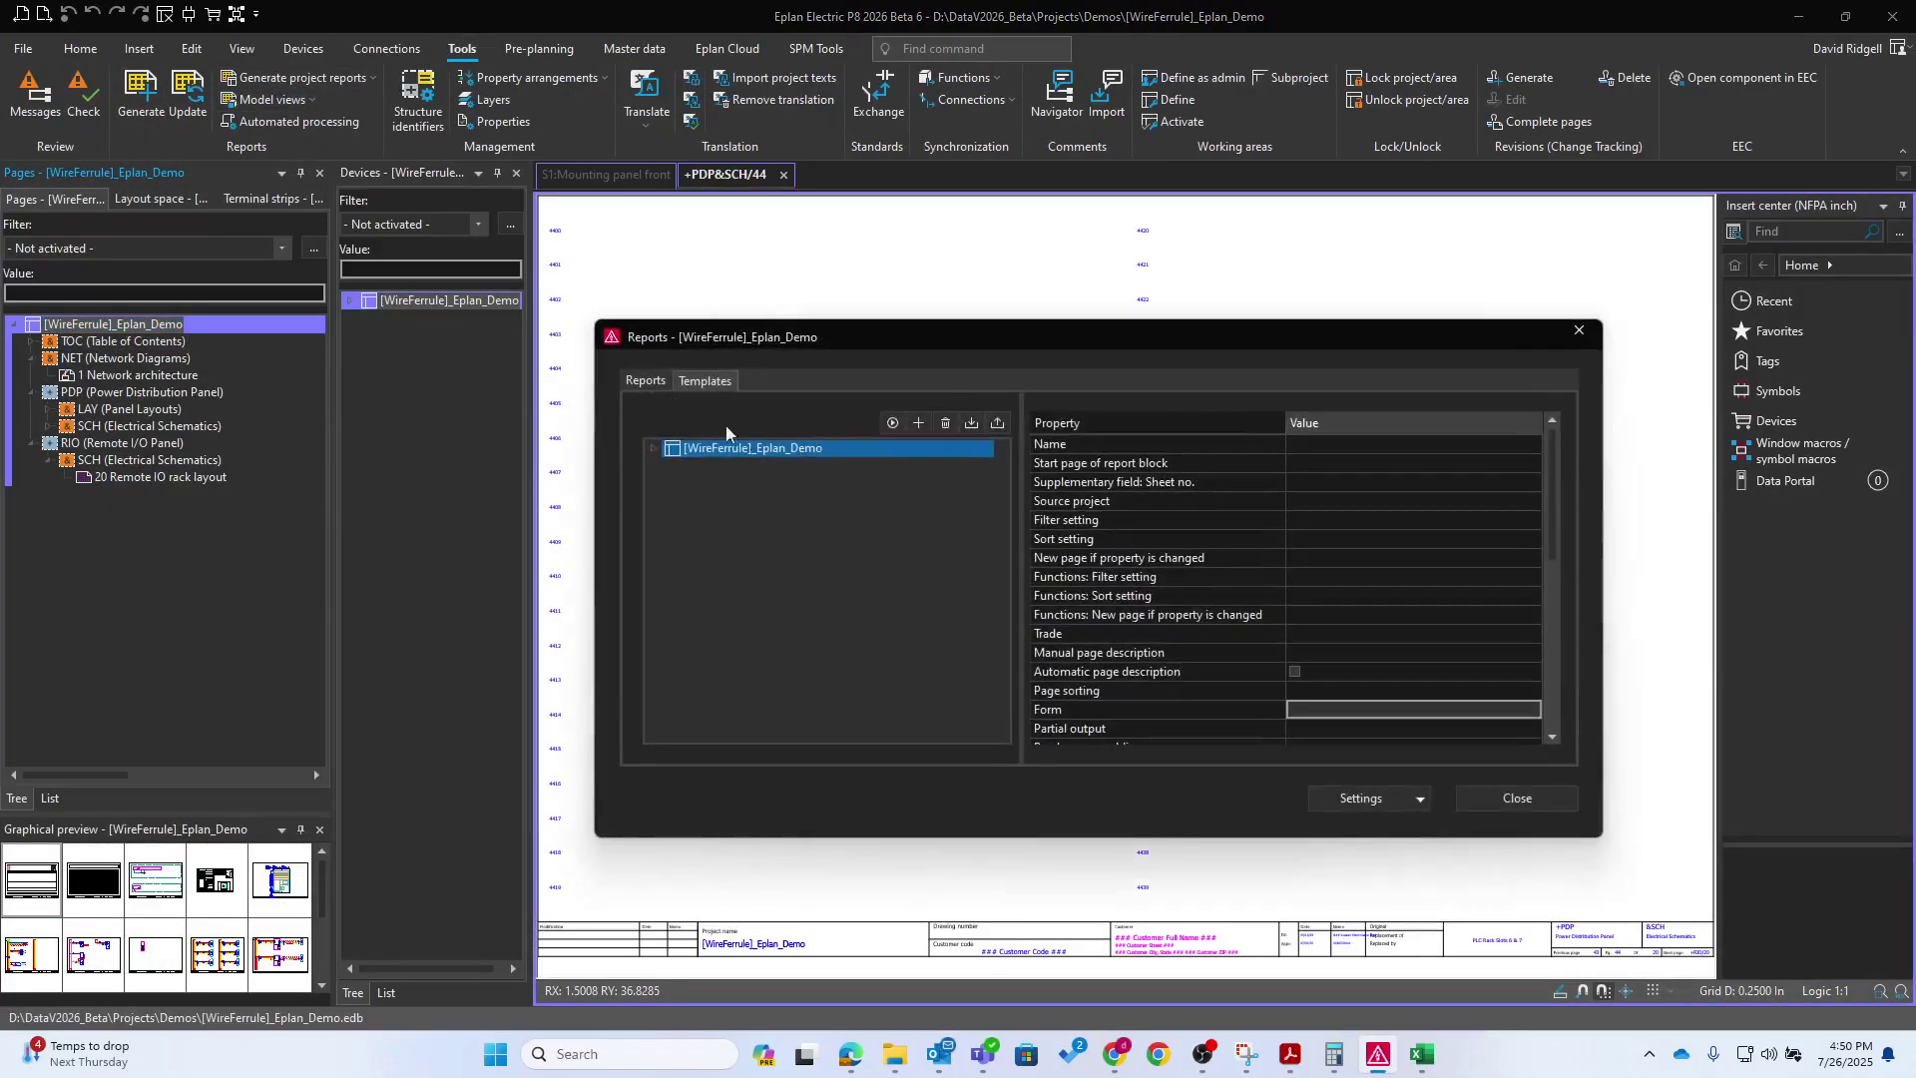
pyautogui.click(653, 448)
pyautogui.doubleClick(739, 499)
pyautogui.click(741, 516)
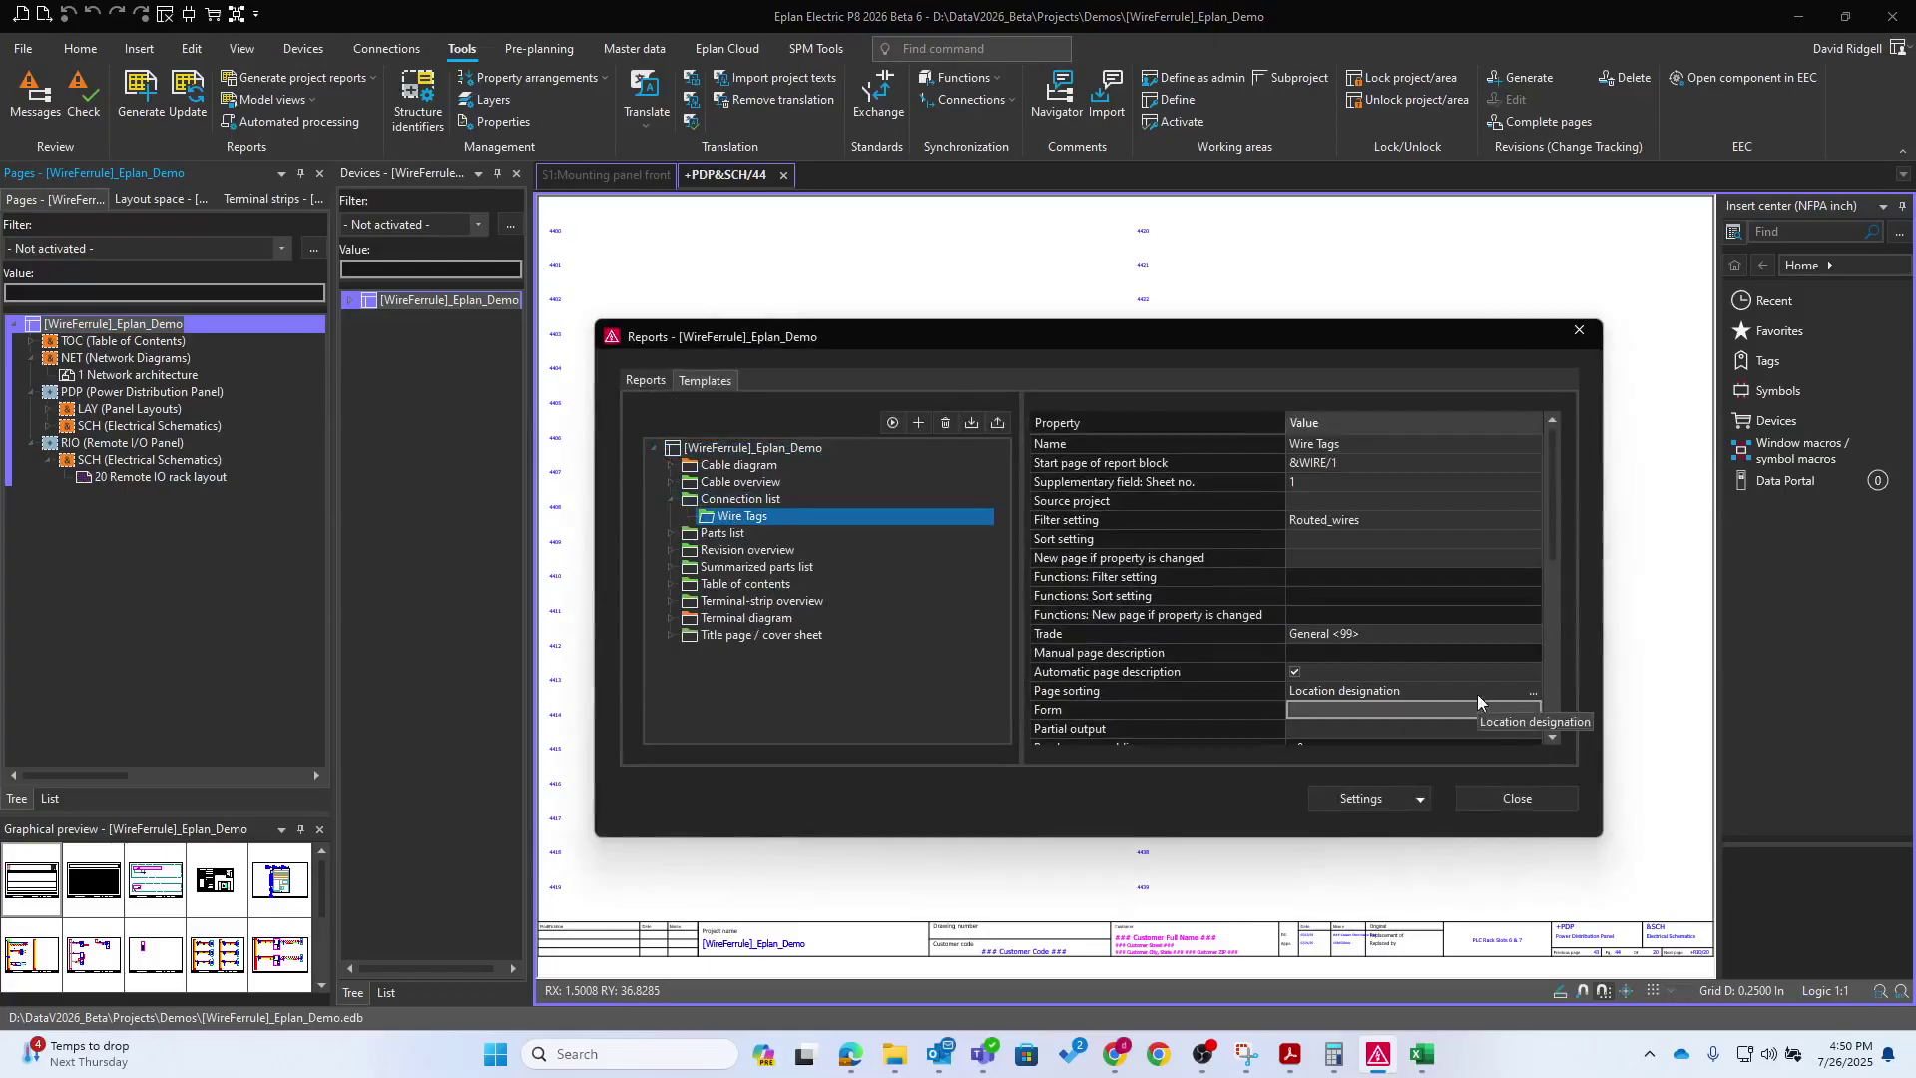
# Set the Wire Tags form to [Demo_Raw]_ConnectionList_Ferrule_parts_Inch and generate the WIRE report pages
pyautogui.click(1534, 711)
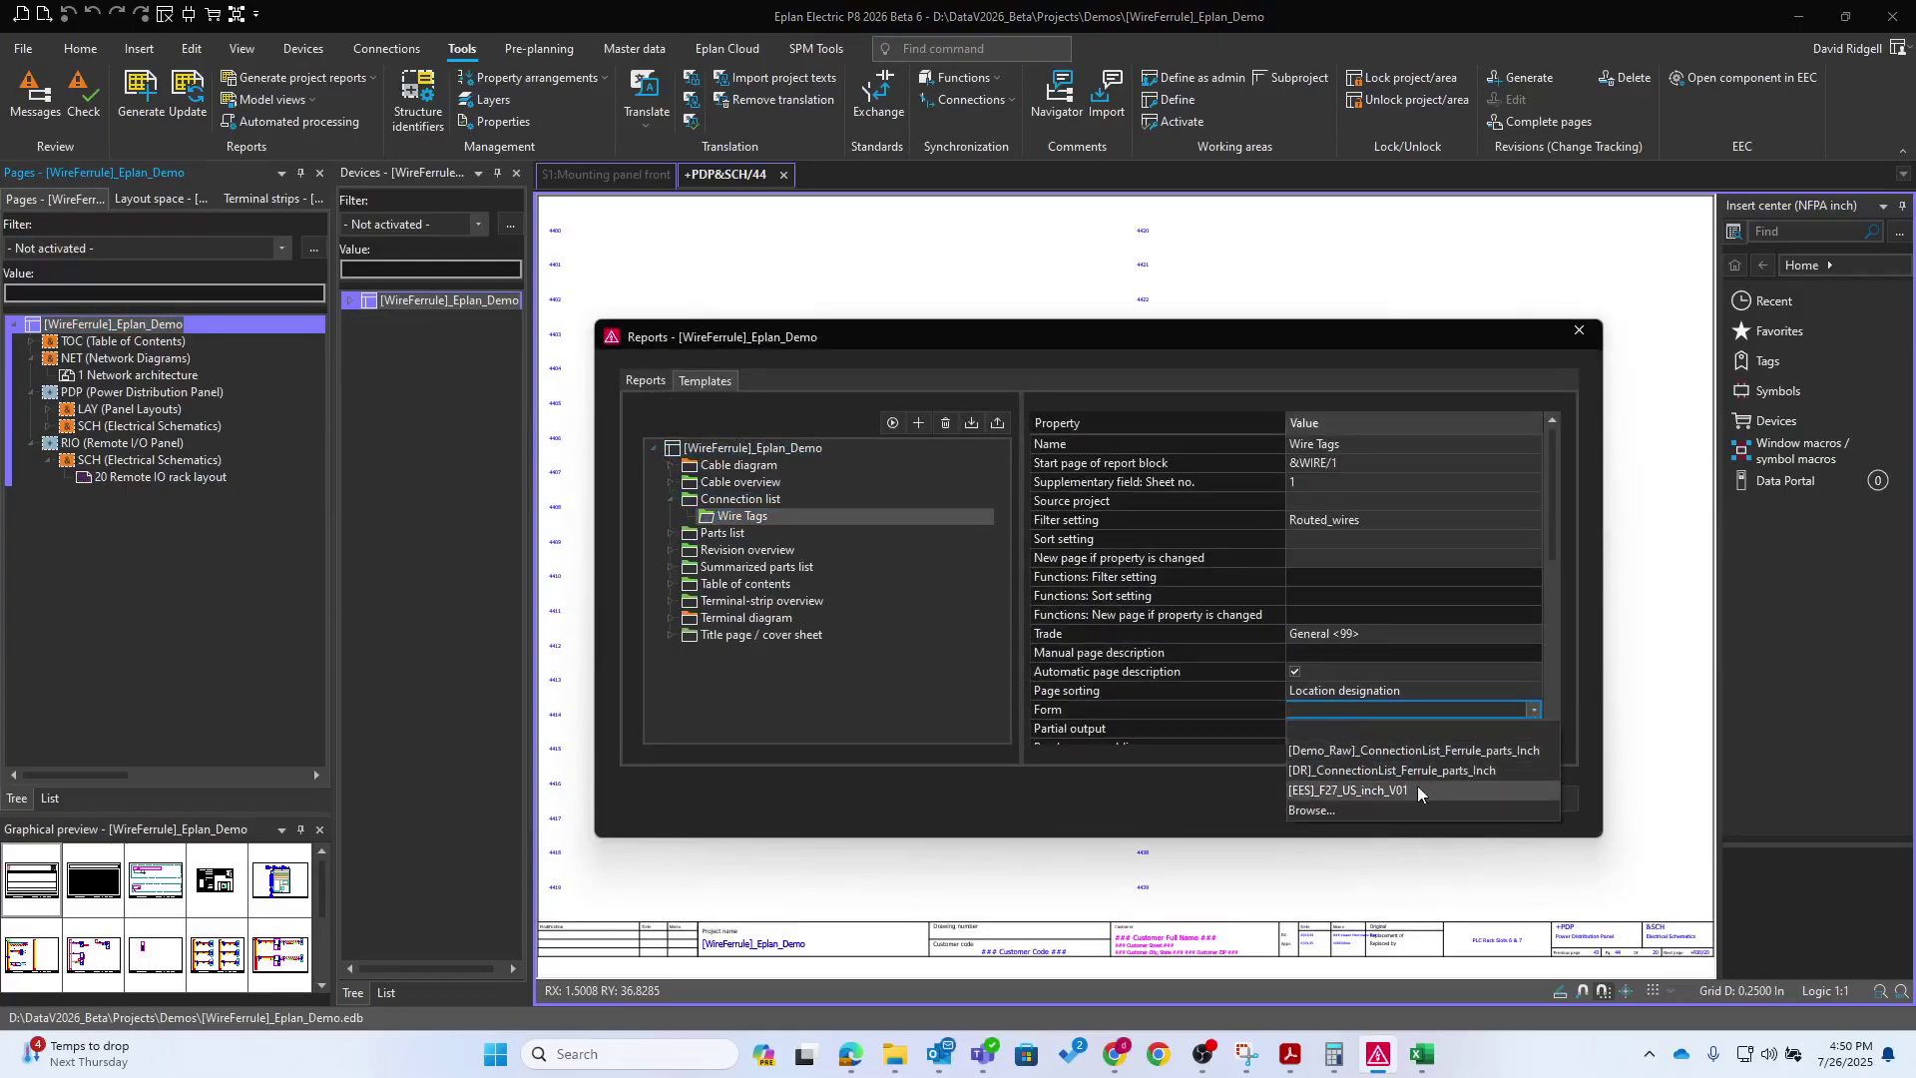
pyautogui.click(1386, 751)
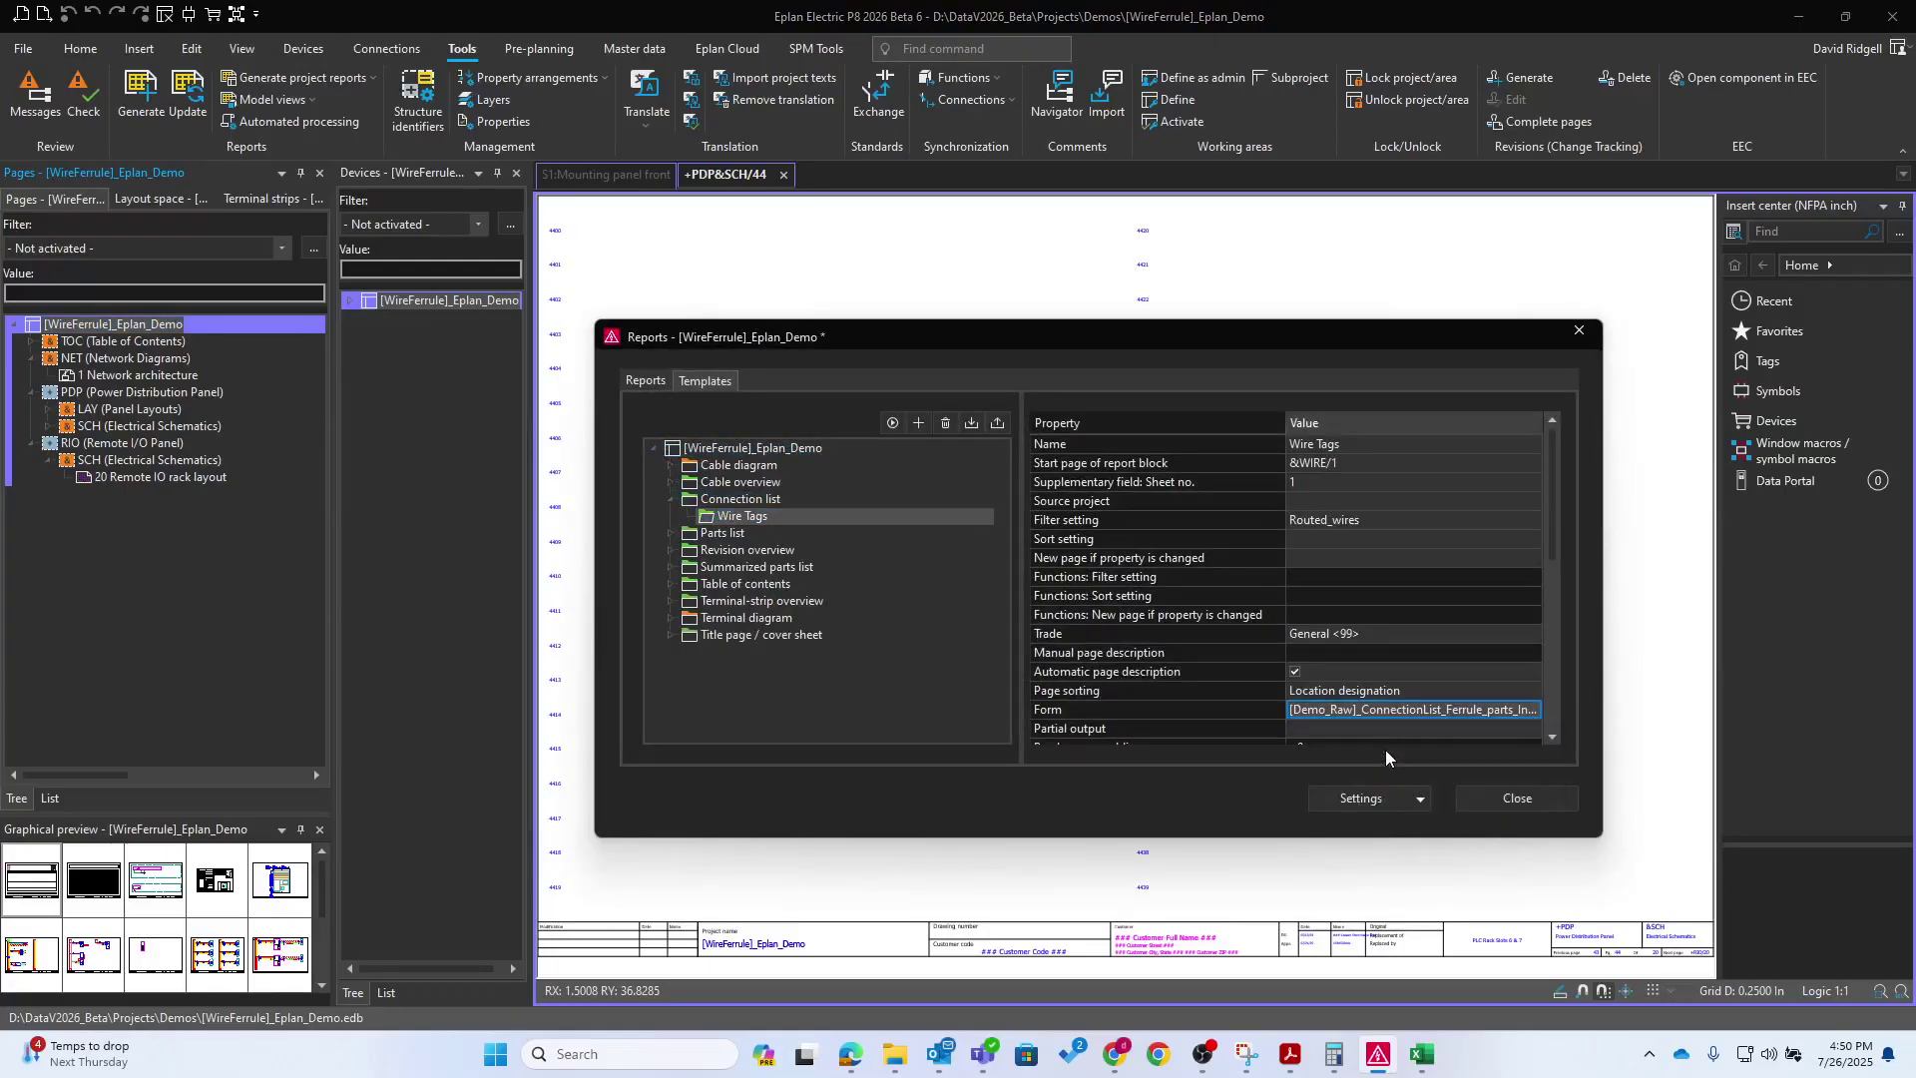
pyautogui.click(891, 424)
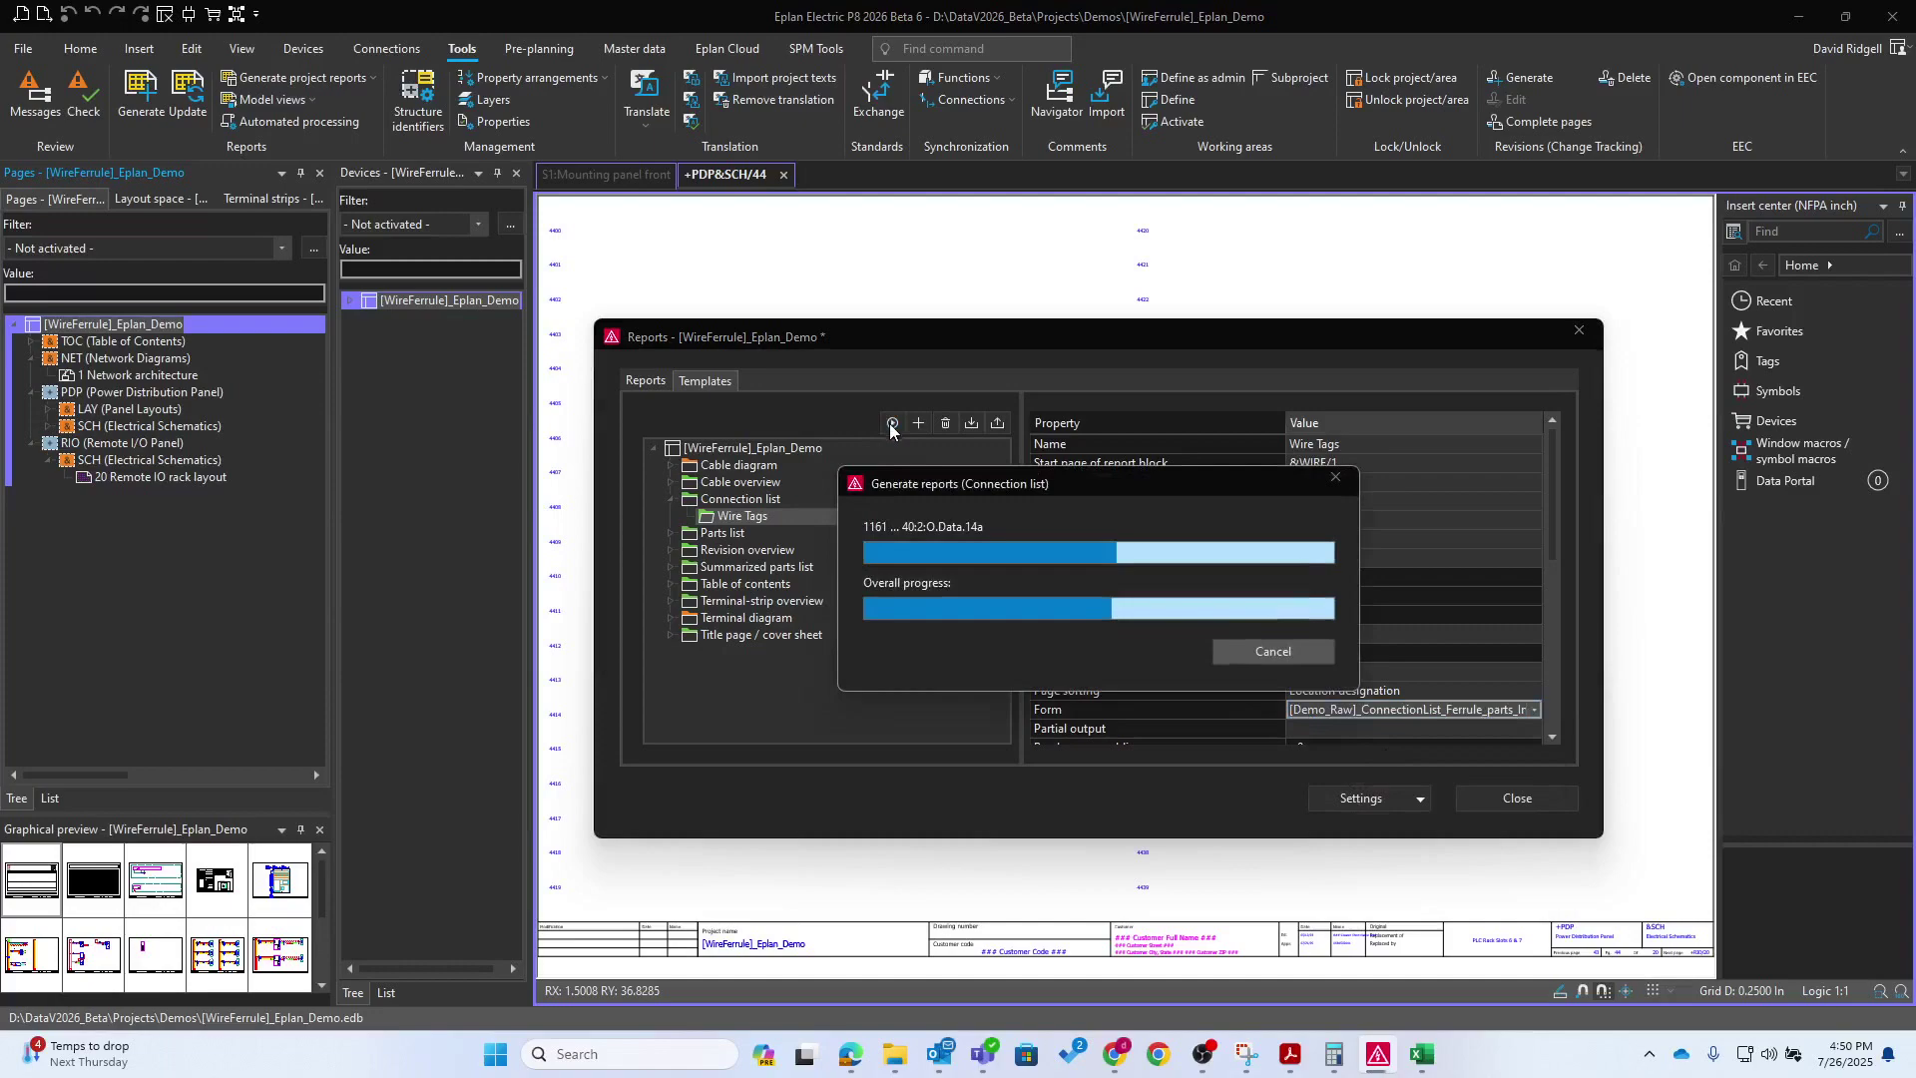
pyautogui.click(1557, 804)
pyautogui.click(179, 443)
# Open page +PDP&WIRE/1 and zoom in on the PAN.FSD78-8-D part numbers and termination graphics
pyautogui.doubleClick(62, 895)
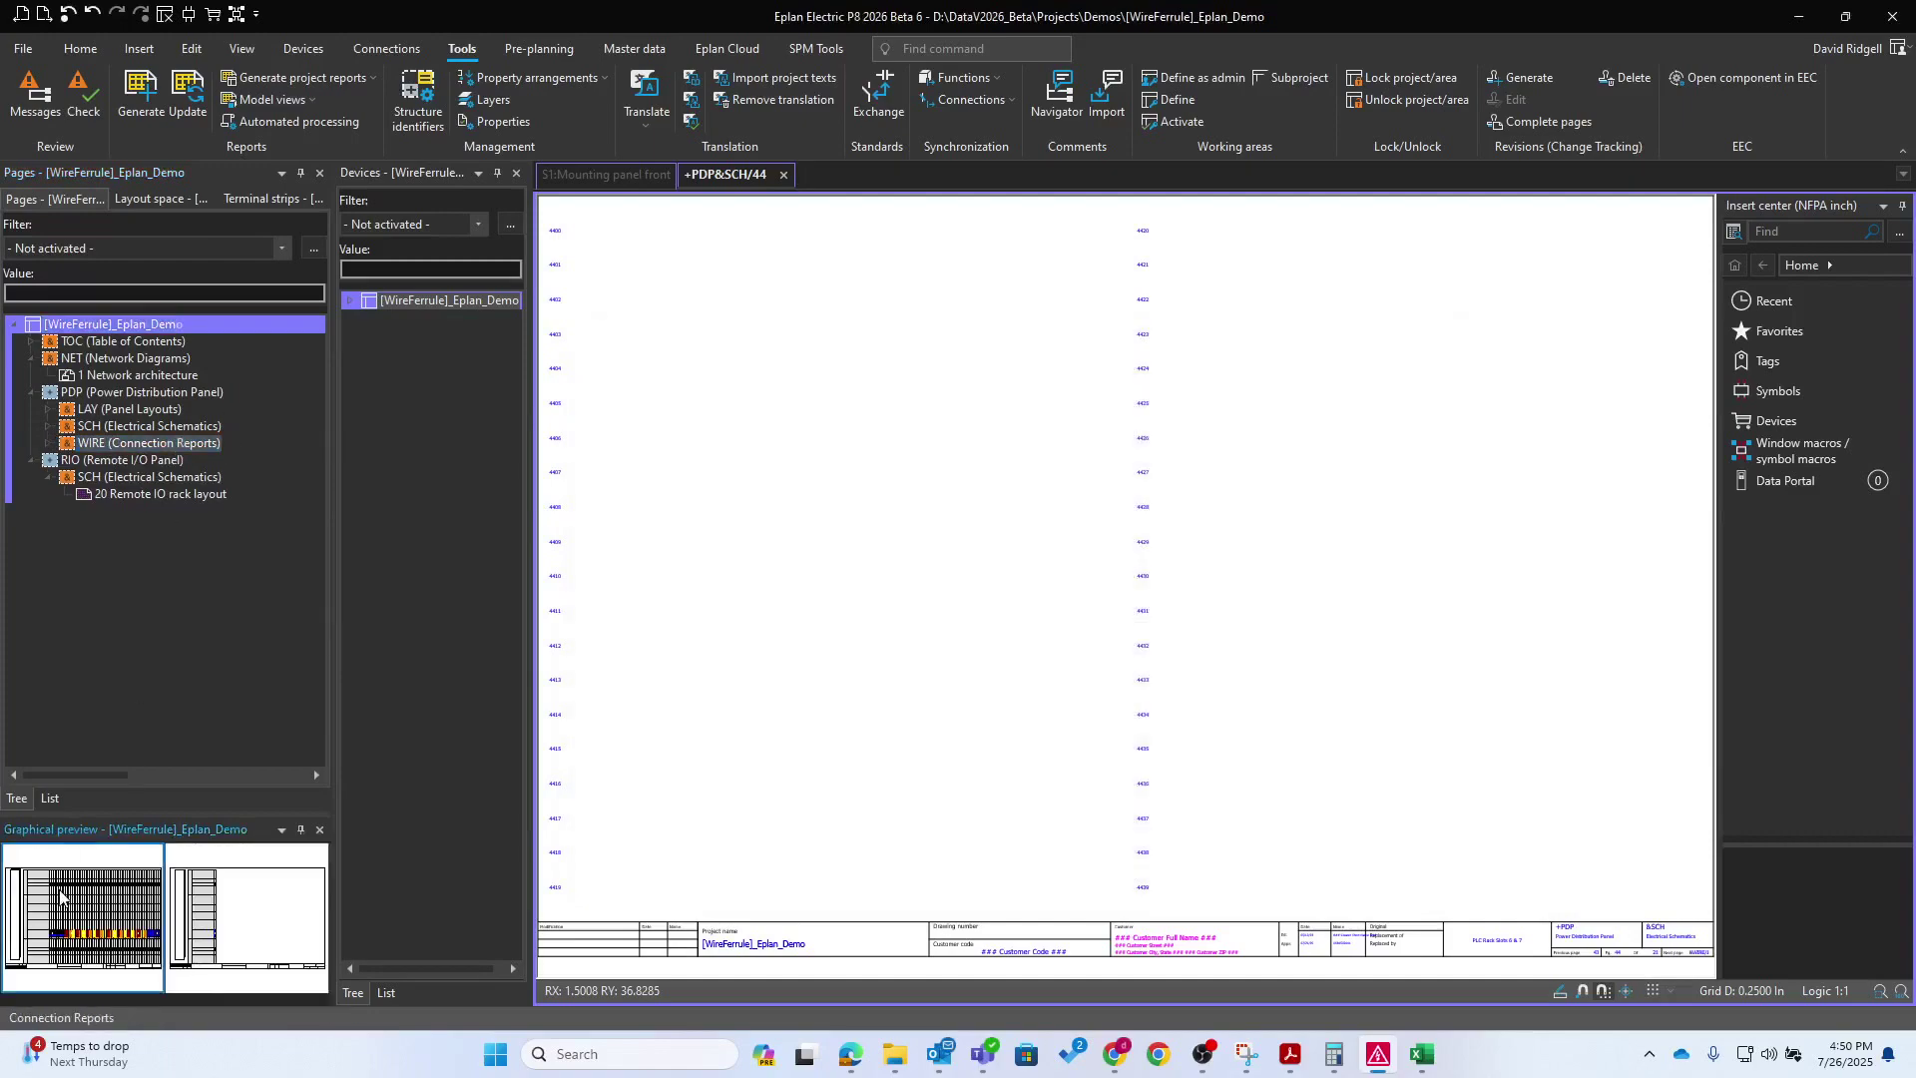
pyautogui.scroll(5, 798, 813)
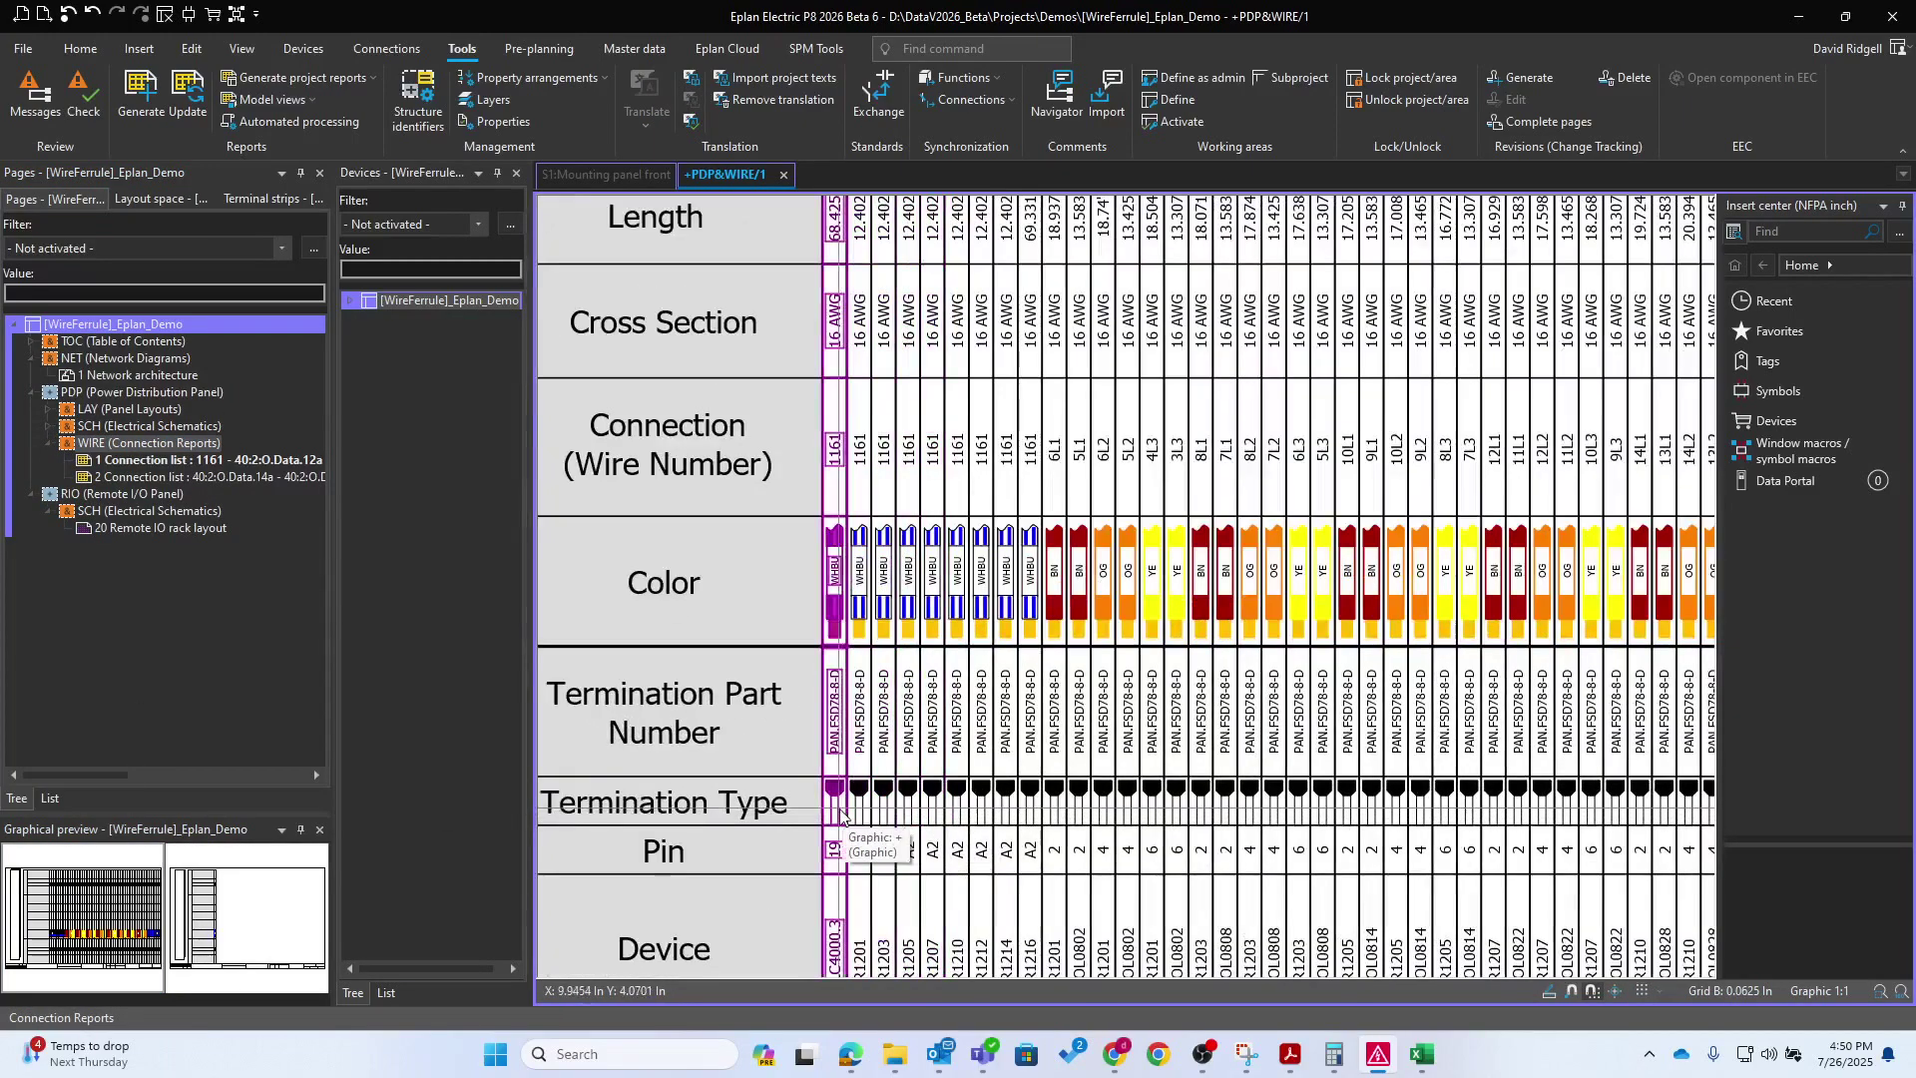
pyautogui.scroll(5, 929, 780)
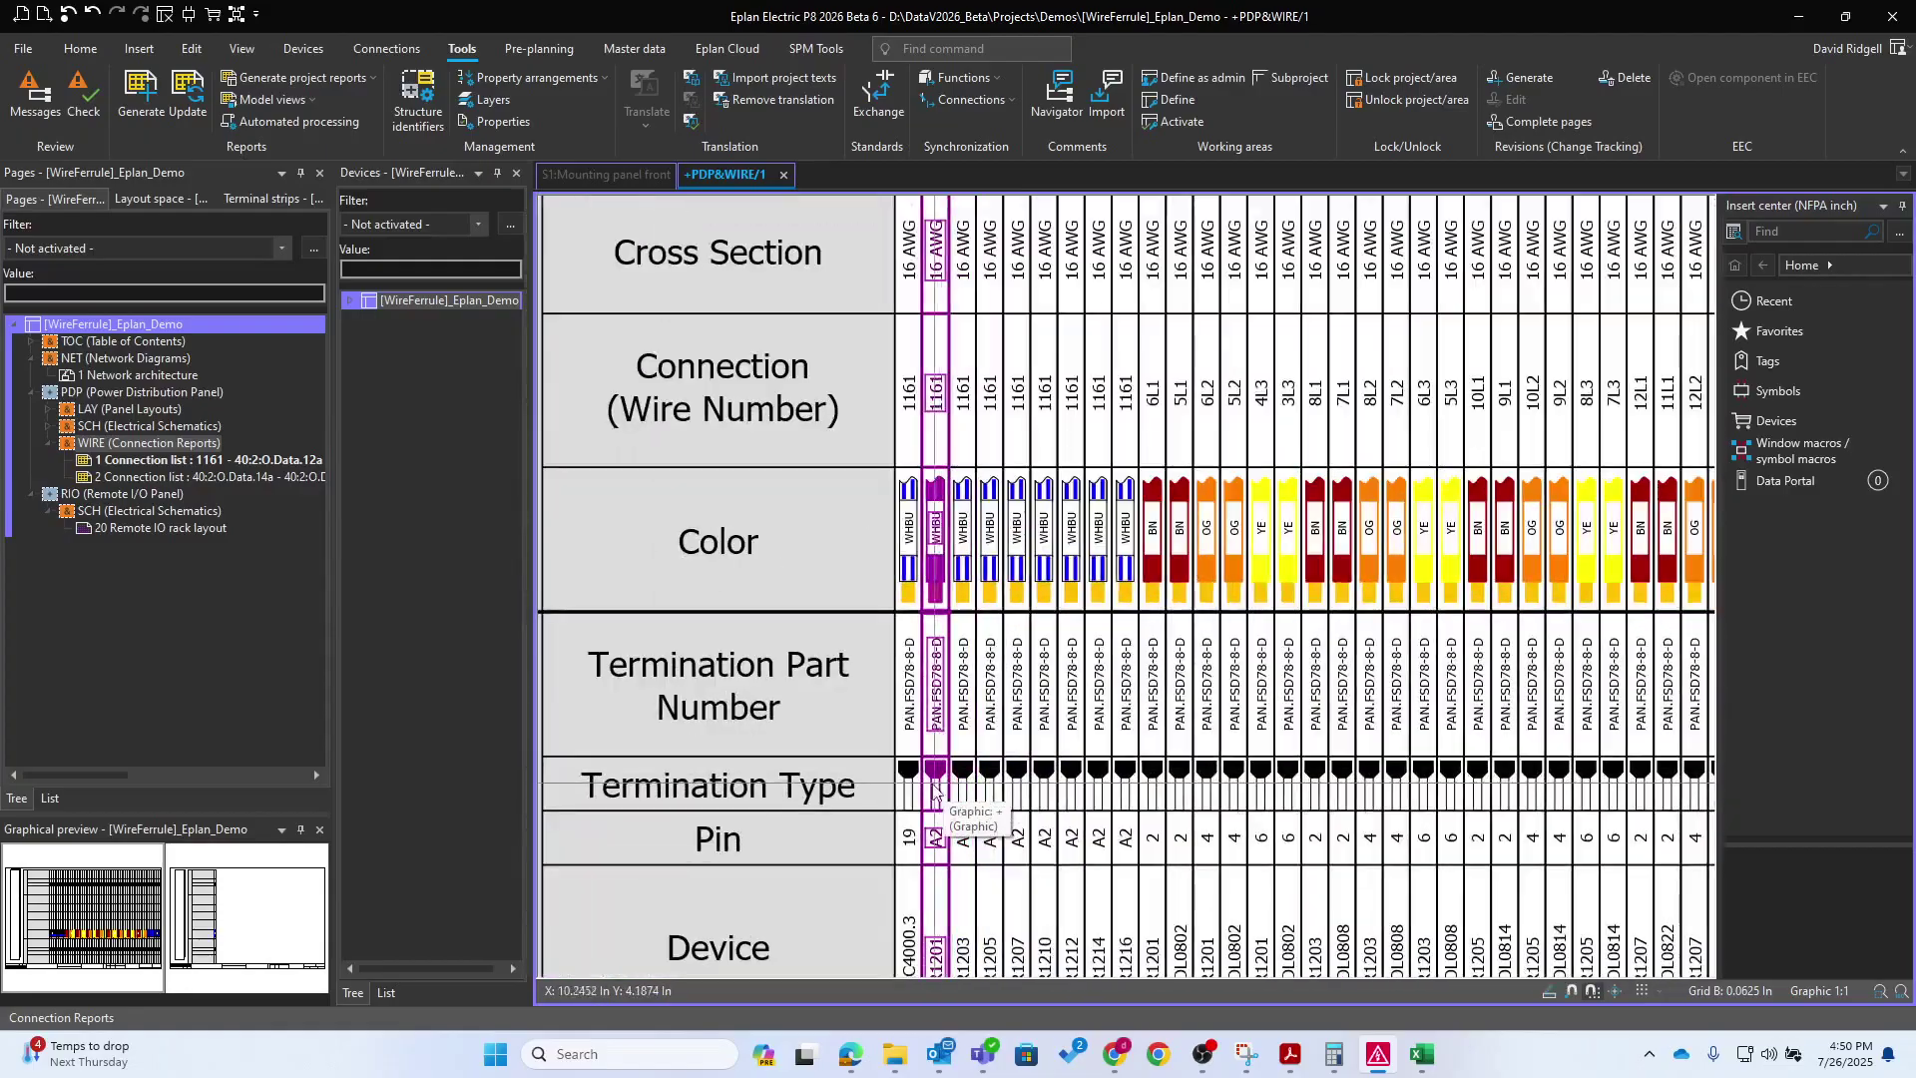
pyautogui.scroll(-3, 1157, 783)
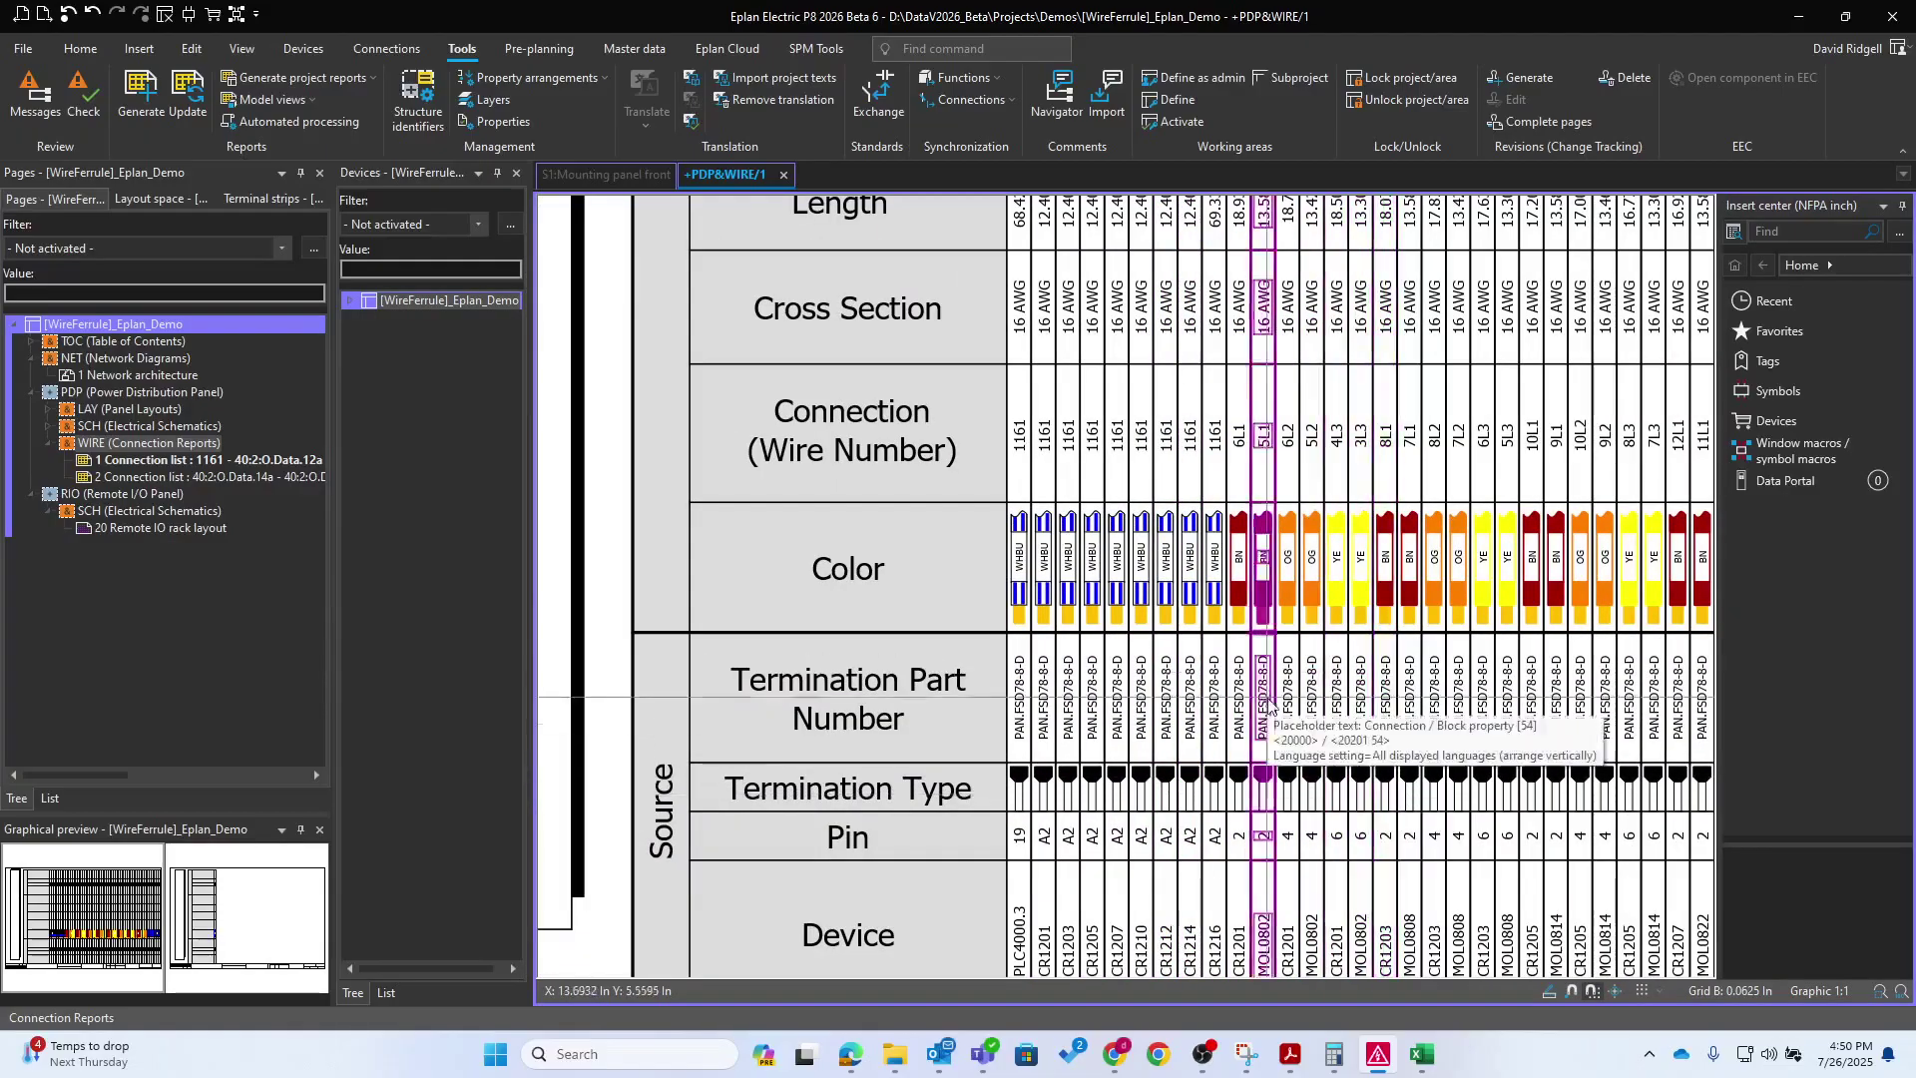
pyautogui.scroll(-2, 1042, 689)
pyautogui.keyDown('ctrl'); pyautogui.scroll(3, 1098, 549); pyautogui.keyUp('ctrl')
pyautogui.scroll(4, 1120, 489)
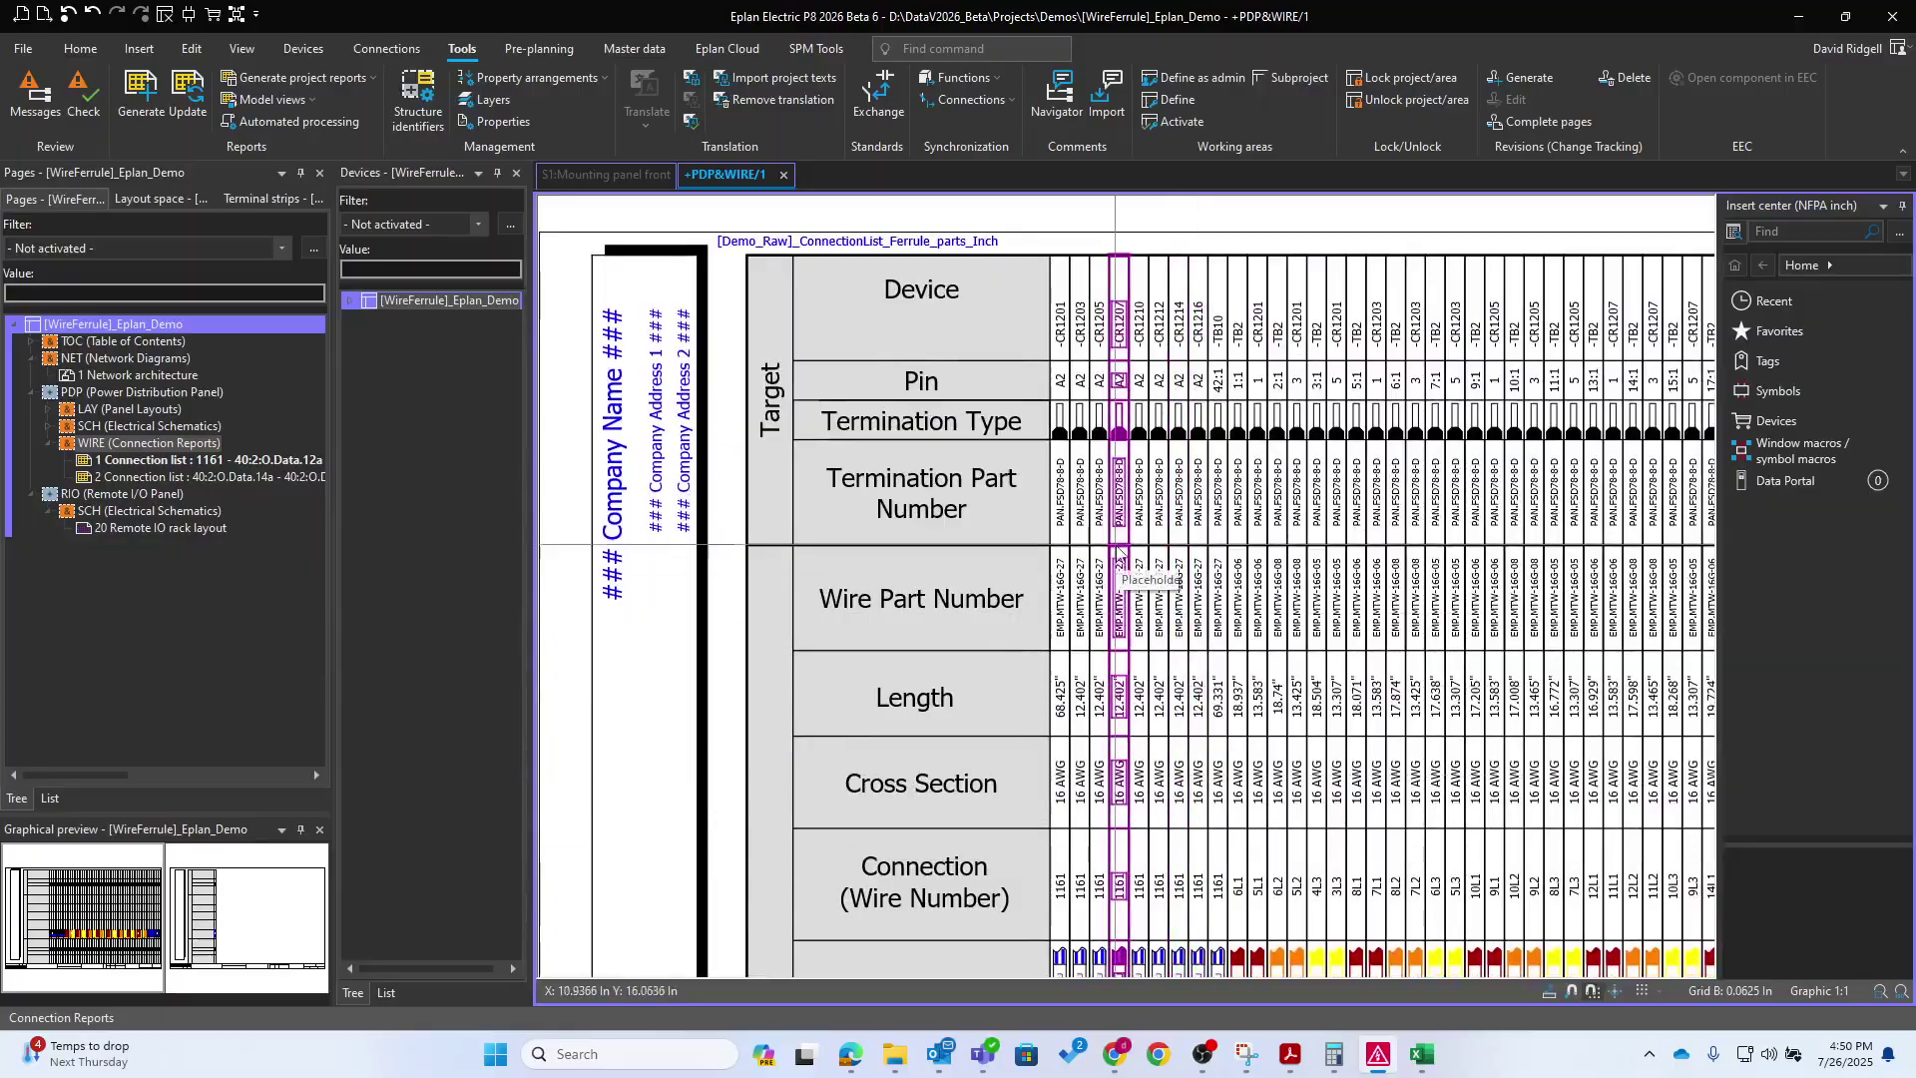
pyautogui.scroll(-4, 1120, 489)
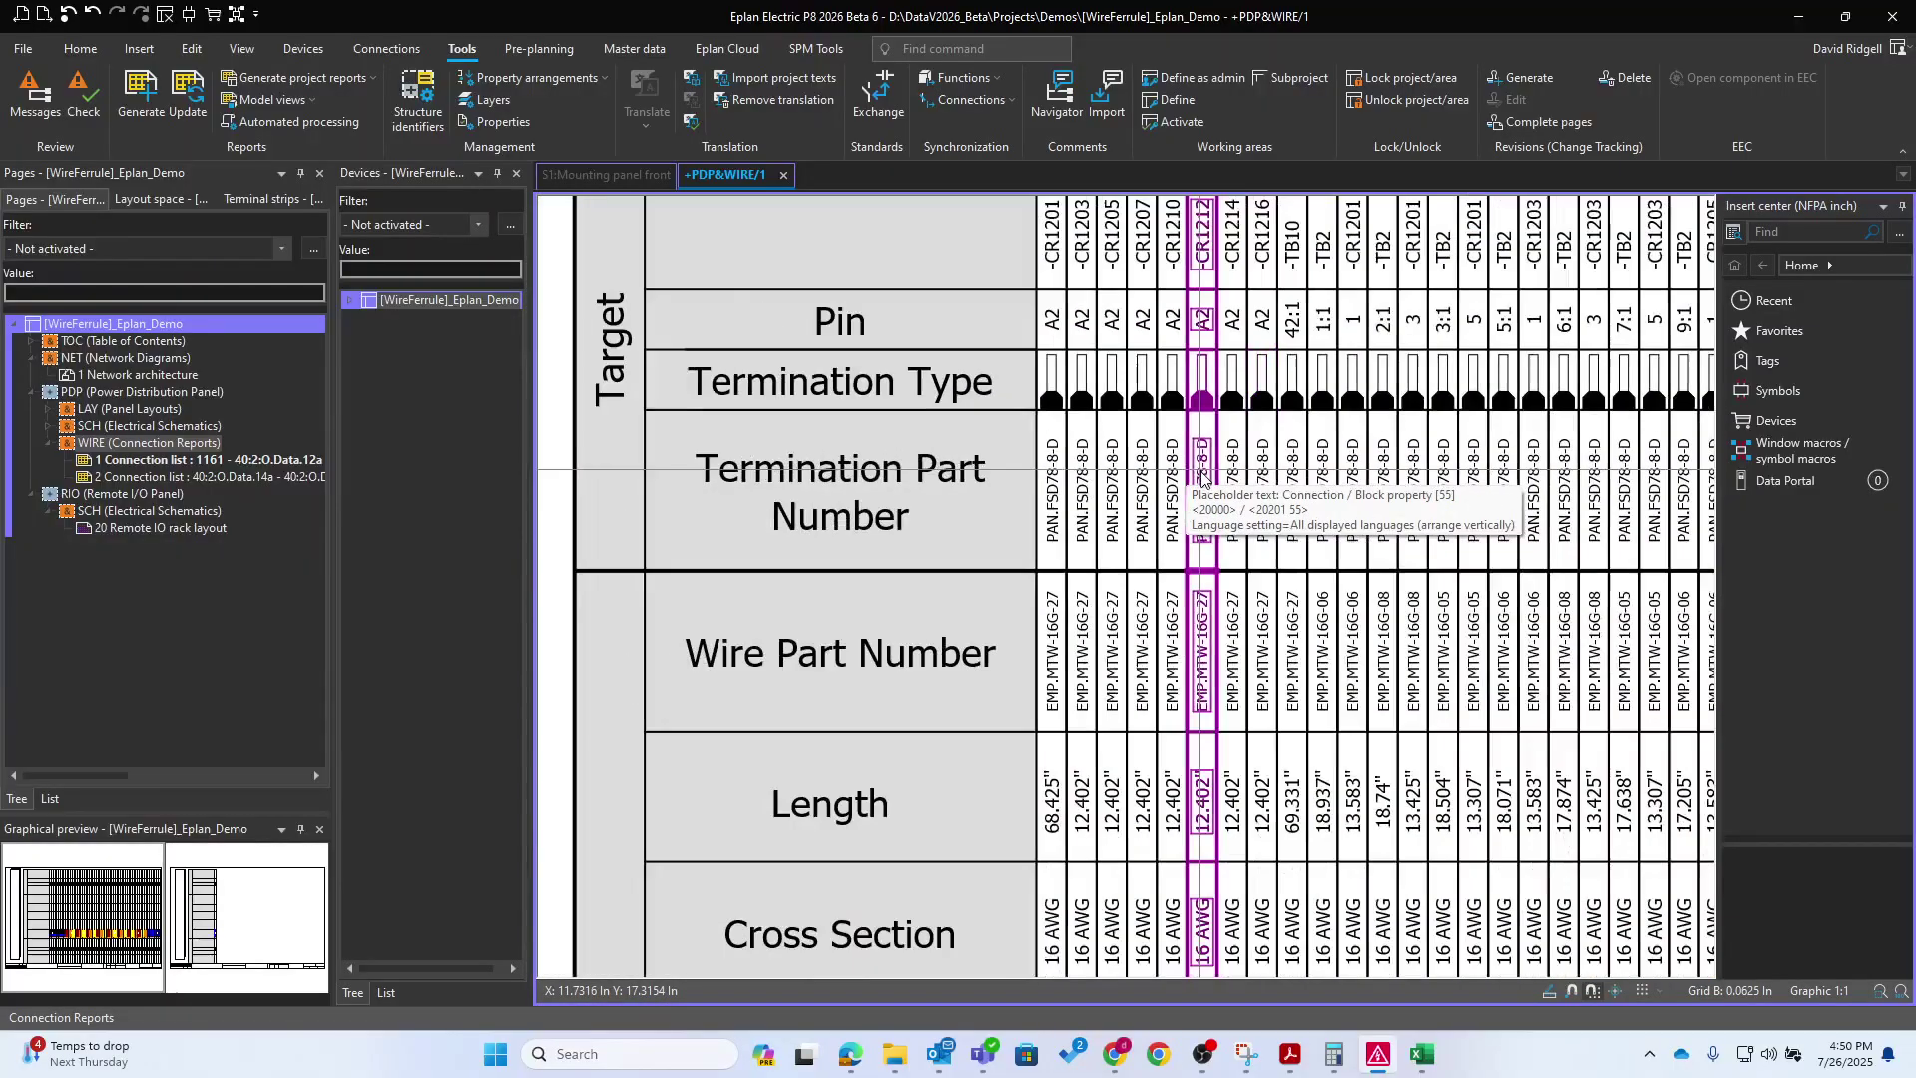
pyautogui.scroll(-5, 1222, 529)
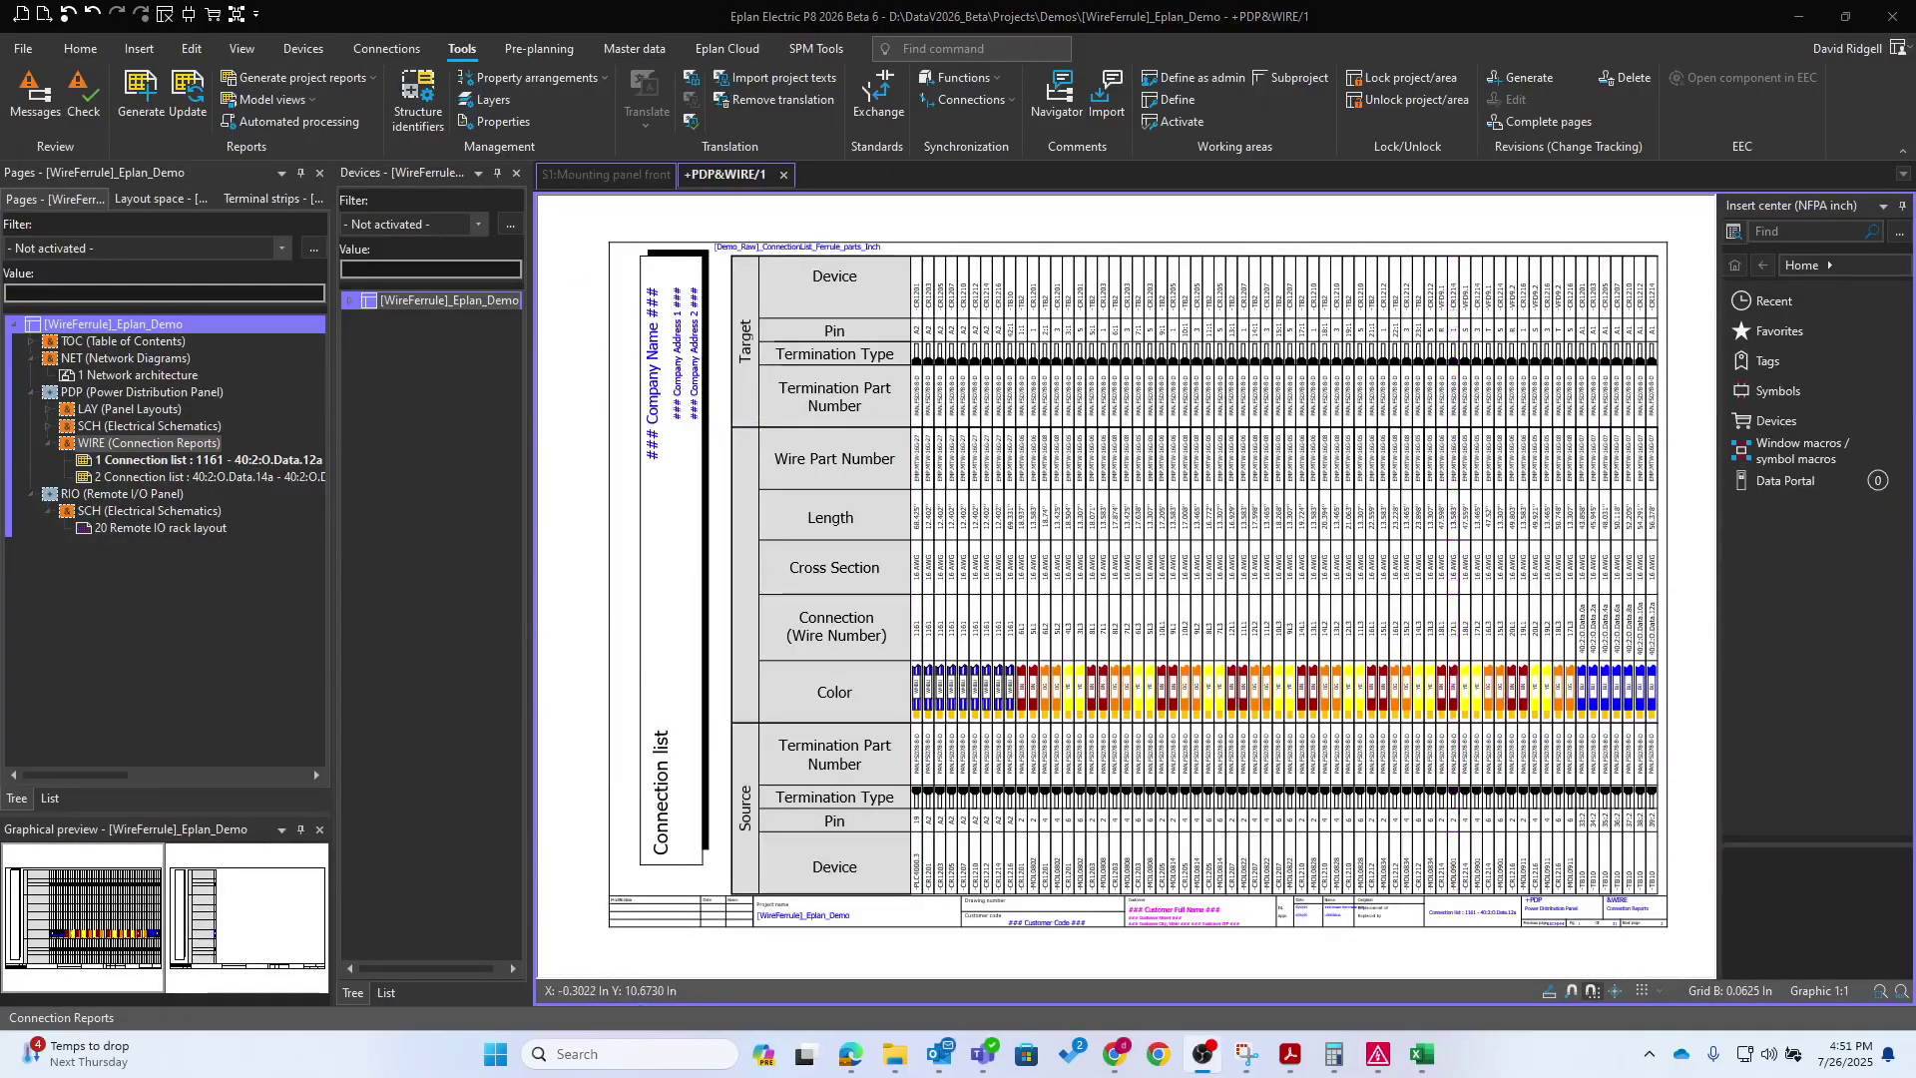
# Maximize the browser on ePartsExchange My Files, opening then cancelling the Wire ferrule demo edit page
pyautogui.hotkey('alt', 'Tab')
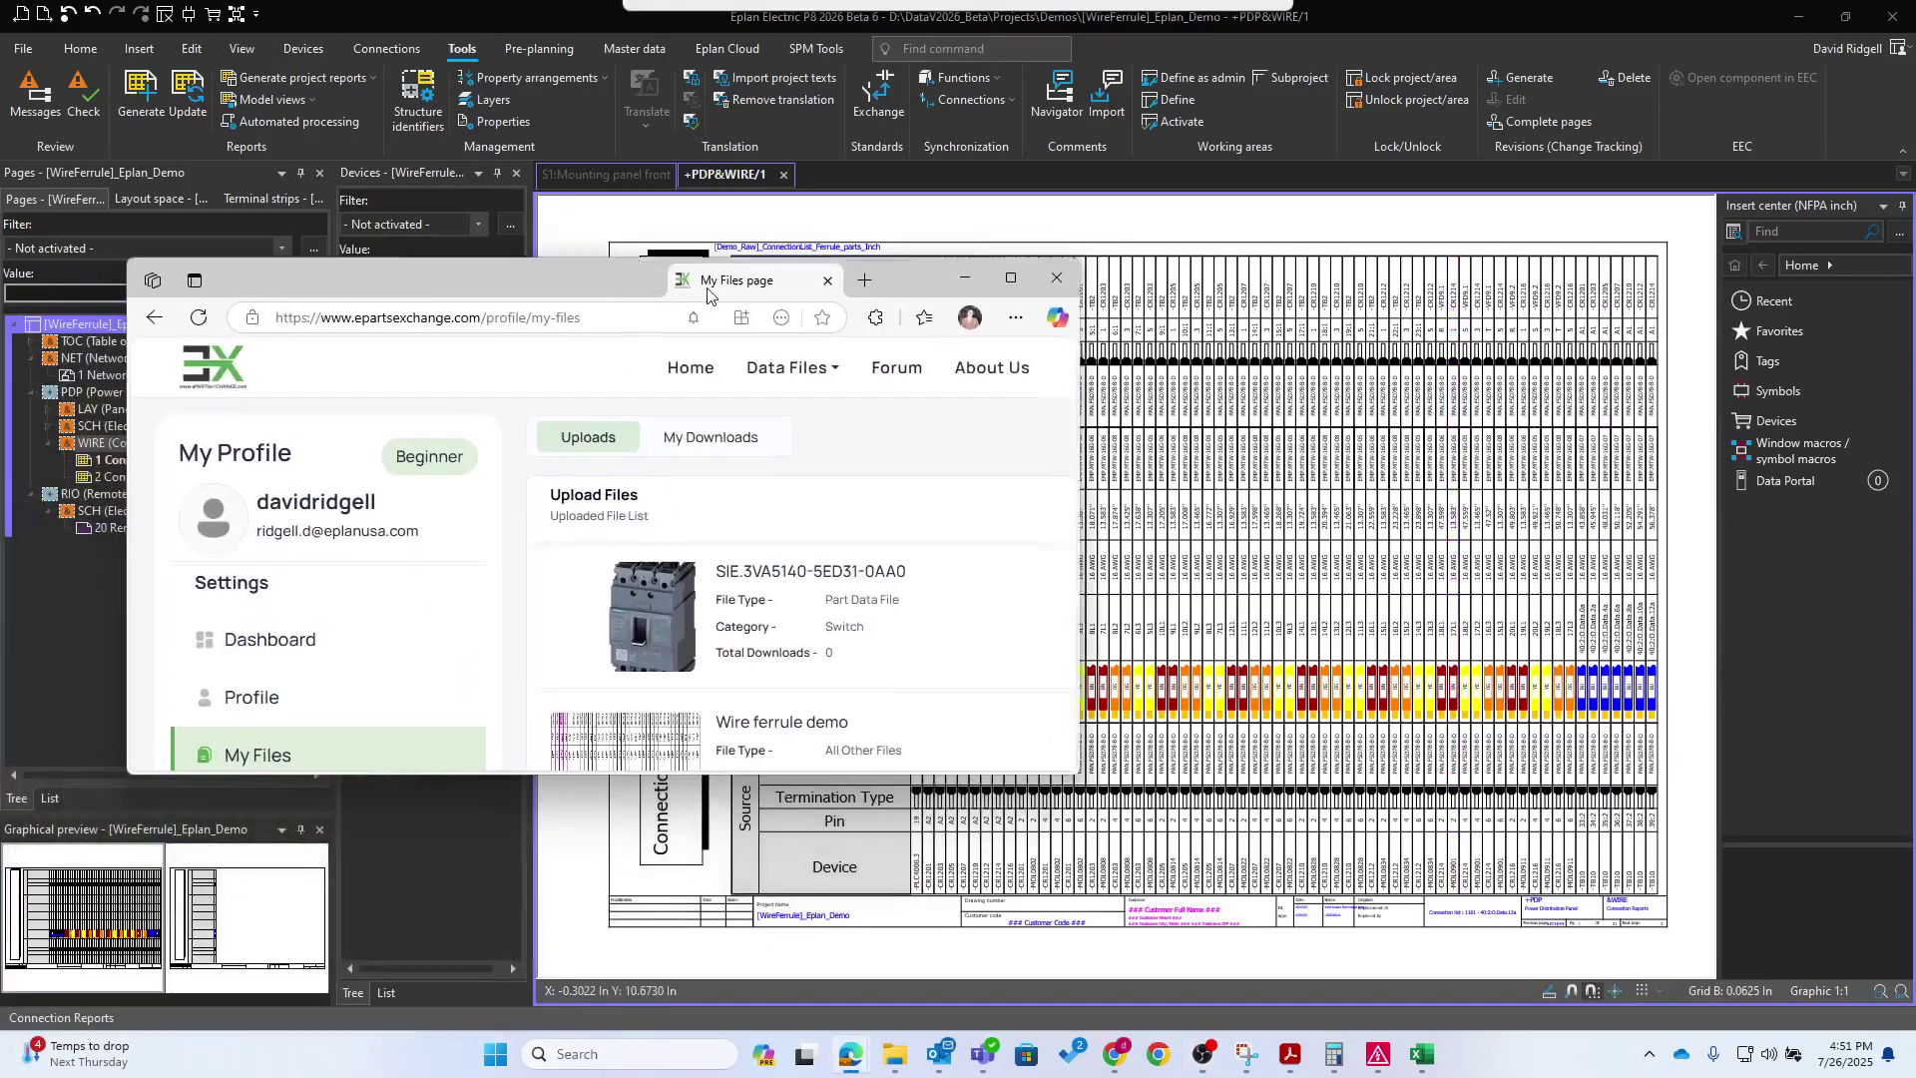
pyautogui.click(1018, 271)
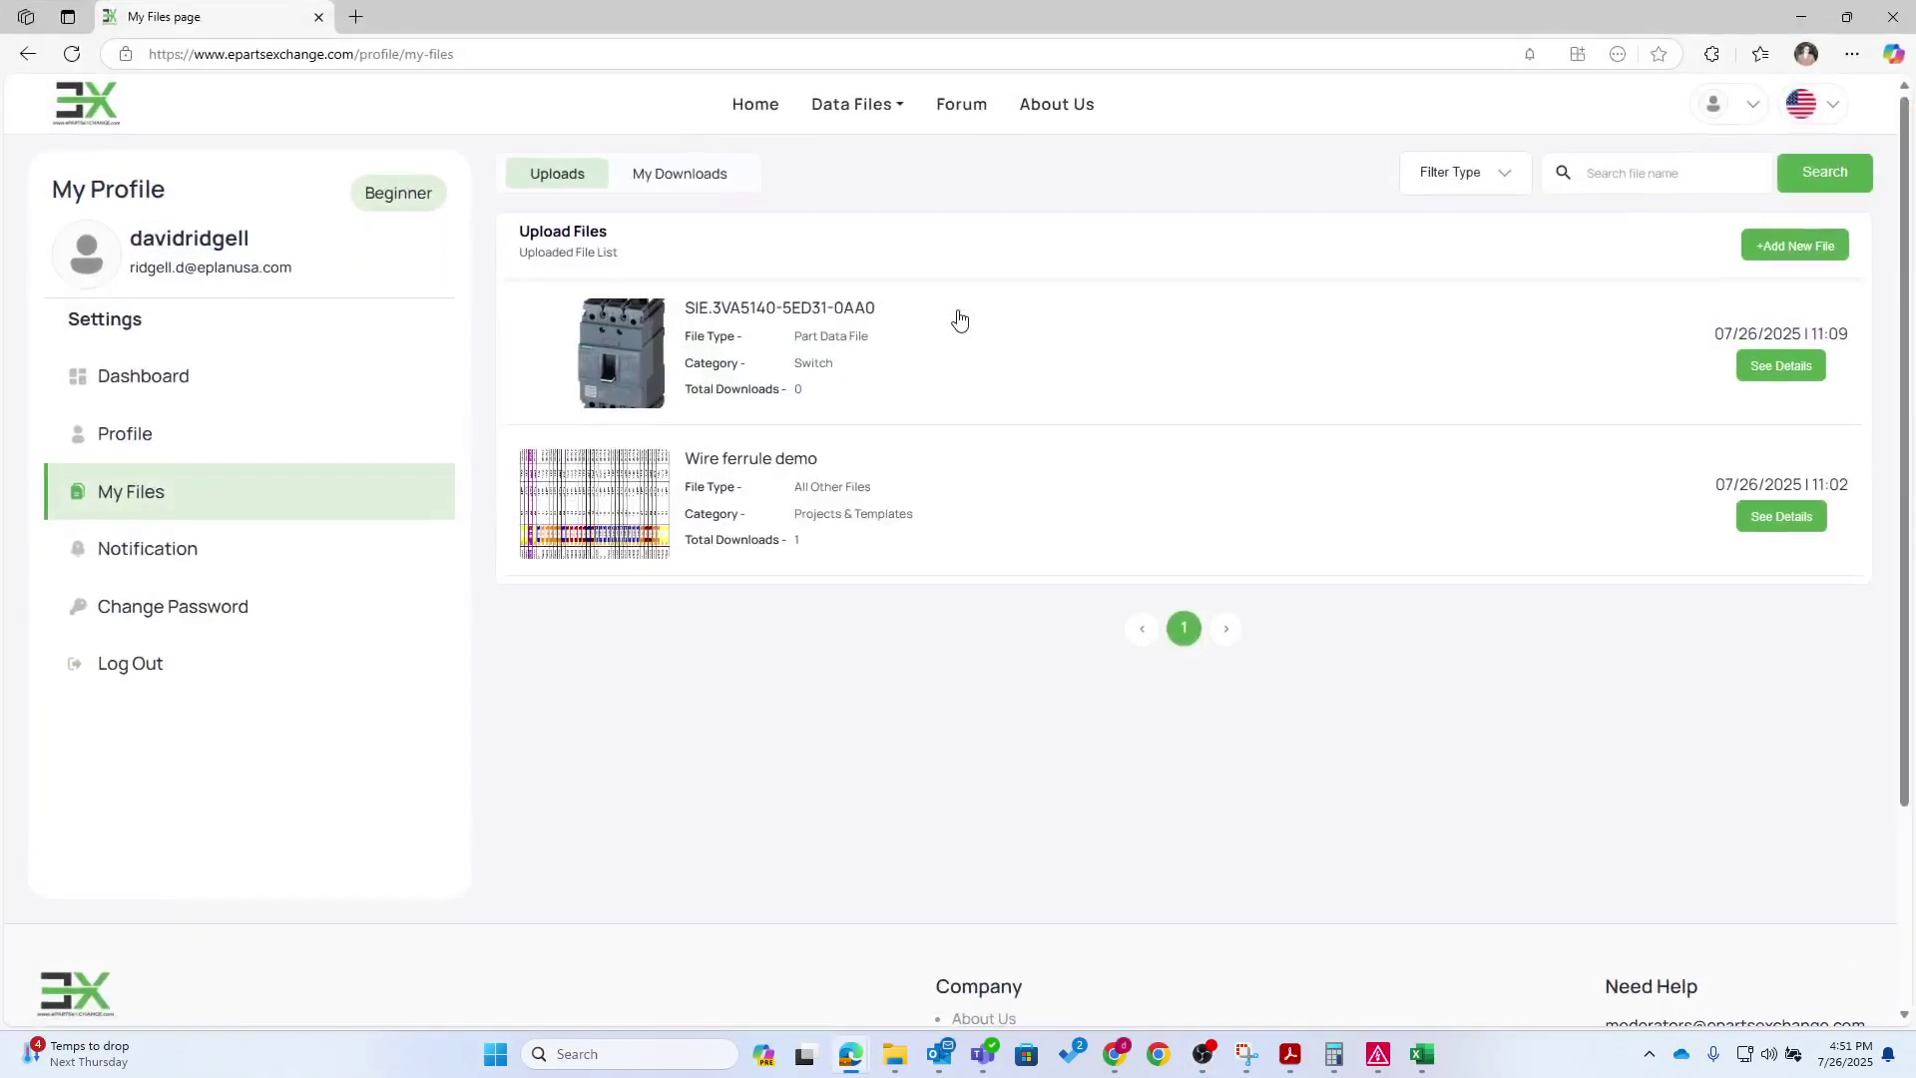
pyautogui.click(739, 464)
pyautogui.click(557, 858)
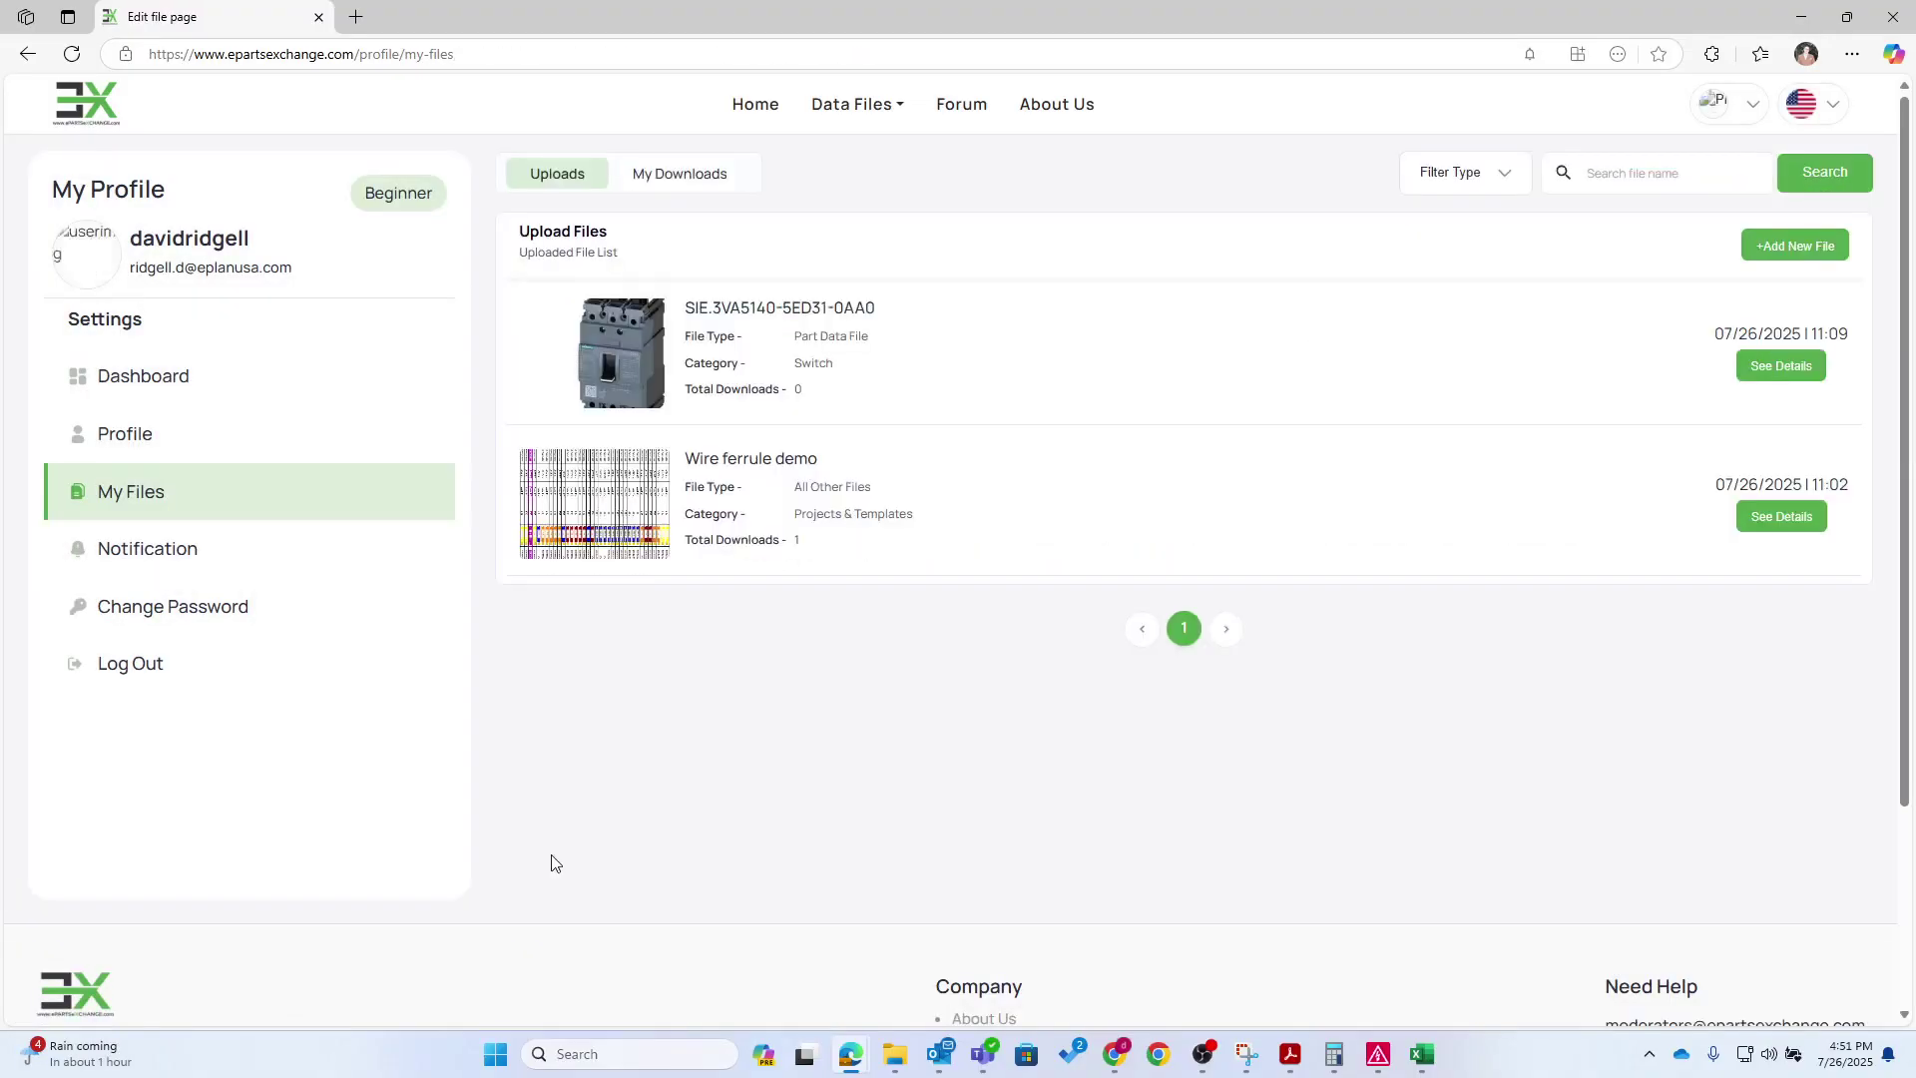